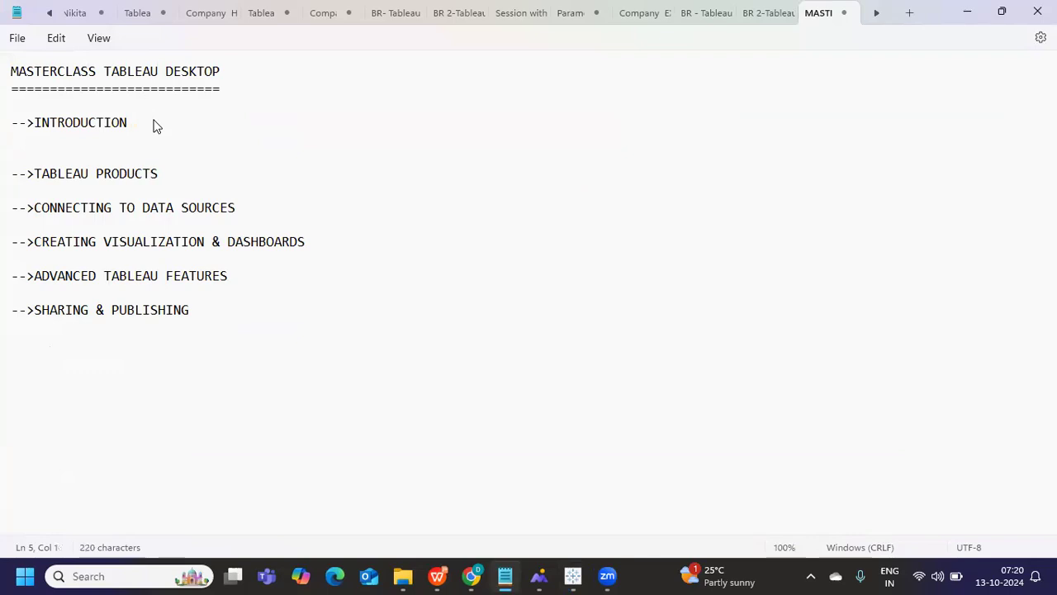
- Write "DVT - Allows us to connect to different data sources and generate results instantly." under the INTRODUCTION heading
{"action": "type", "text": "d"}
{"action": "key", "text": "BackSpace"}
{"action": "type", "text": "DVT - Allows us to connect to"}
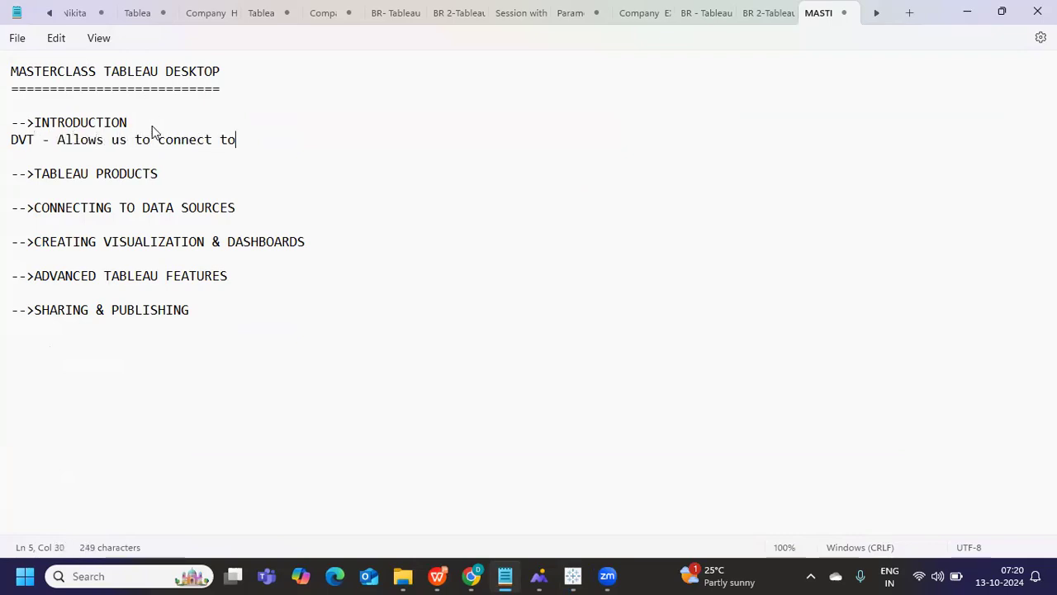
{"action": "type", "text": " different "}
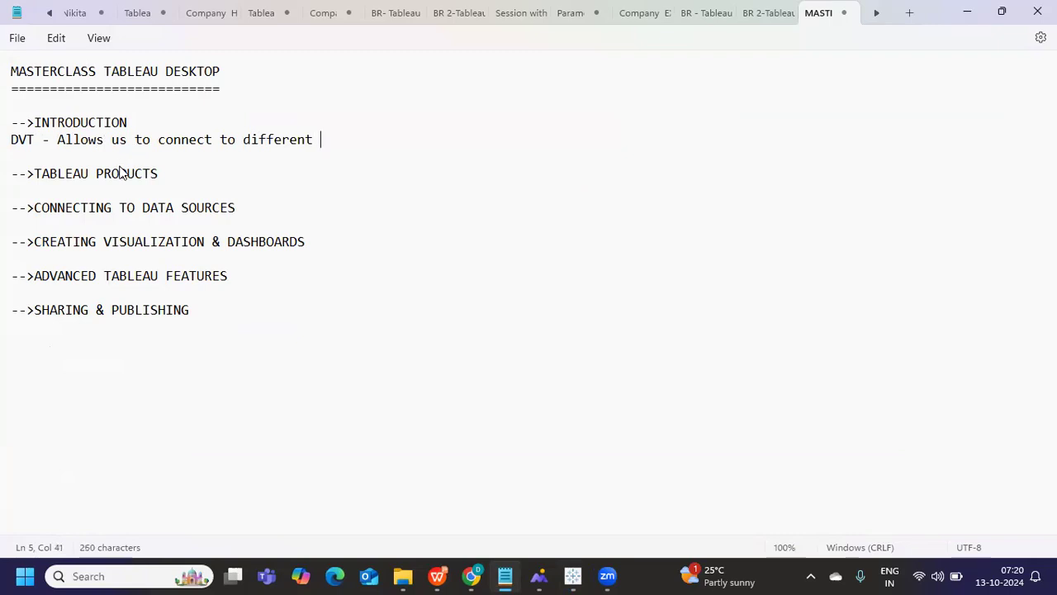
{"action": "type", "text": "data sources a"}
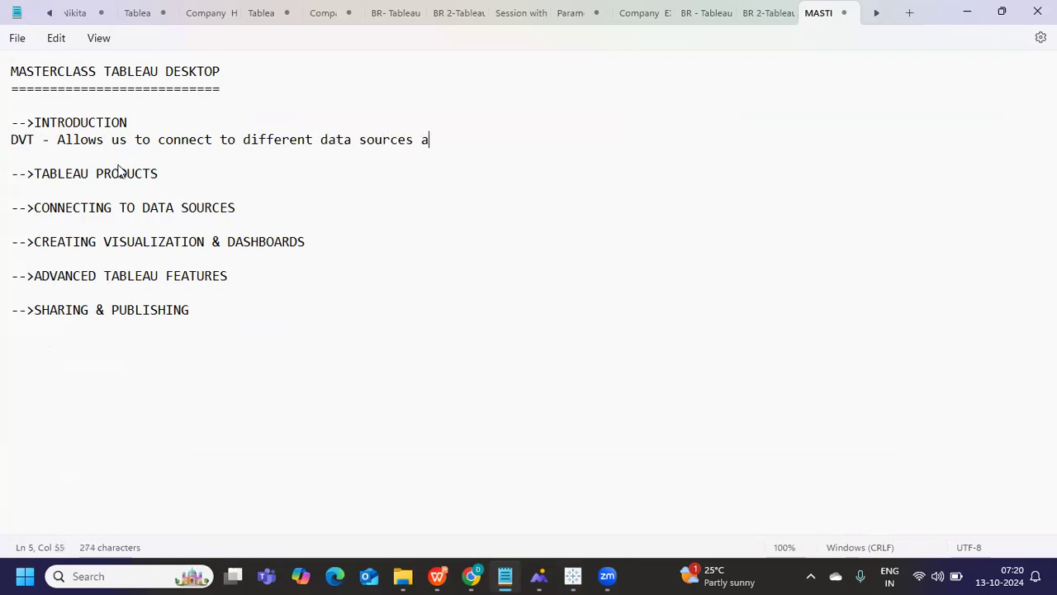
{"action": "type", "text": "nd generate resu"}
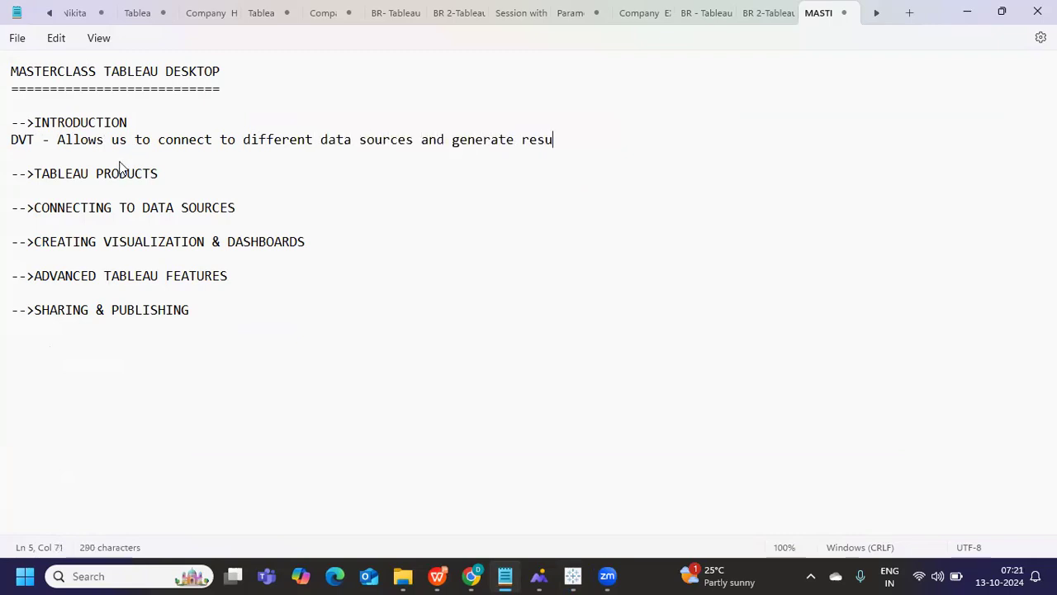
{"action": "type", "text": "lts instantly."}
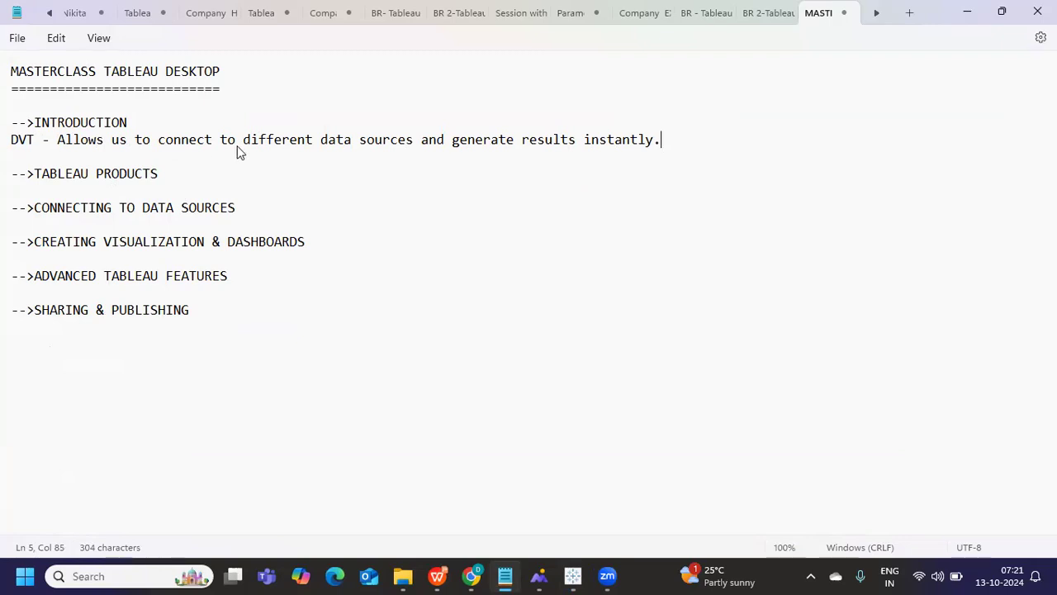
- Insert "(Vis, Dashboard)" after the word "instantly" in the DVT line, before the full stop
{"action": "left_click_drag", "start_coordinate": [238, 141], "coordinate": [667, 134]}
{"action": "left_click", "coordinate": [658, 149]}
{"action": "type", "text": "(Vis, Dashboard)"}
{"action": "key", "text": "BackSpace"}
{"action": "key", "text": "BackSpace"}
{"action": "type", "text": "rd)"}
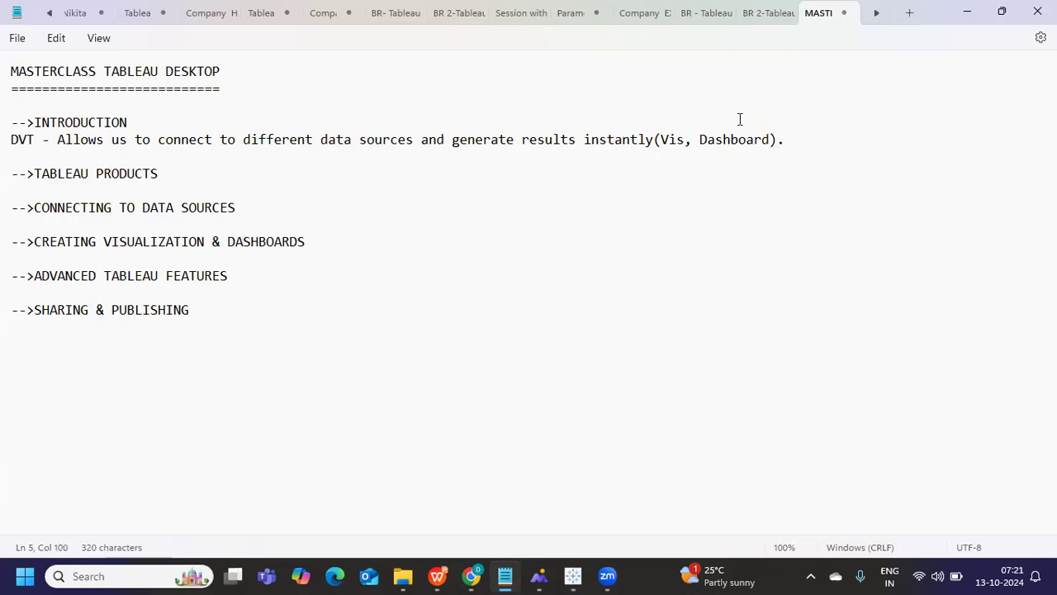
- Add the lines "Data Source," and "product" below the DVT definition, separated from it by a blank line, and highlight "Data Source,"
{"action": "left_click", "coordinate": [802, 139]}
{"action": "key", "text": "Return"}
{"action": "key", "text": "Return"}
{"action": "type", "text": "D"}
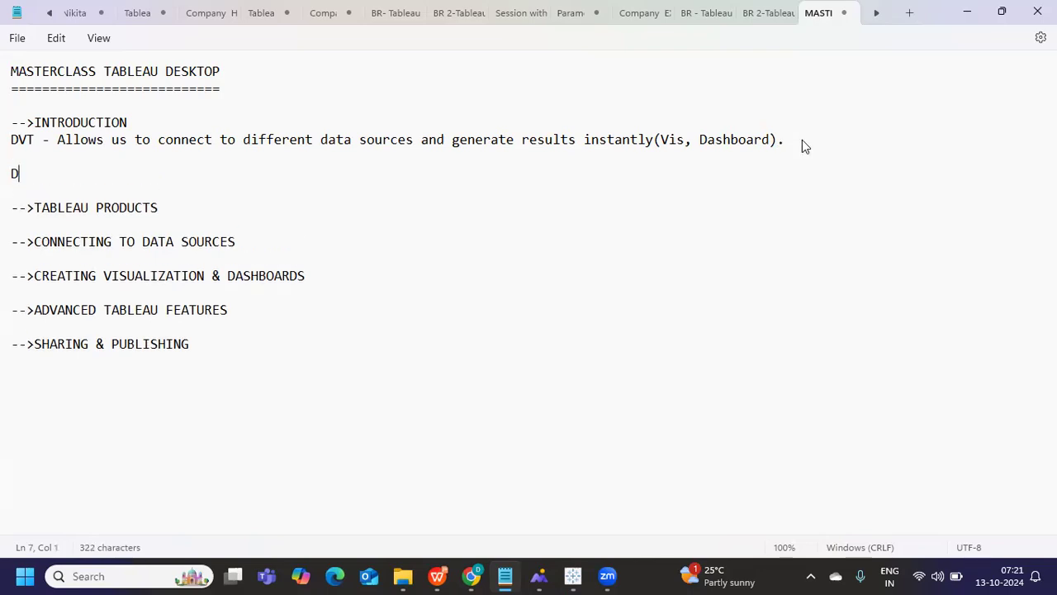
{"action": "type", "text": "ata Sp"}
{"action": "key", "text": "BackSpace"}
{"action": "type", "text": "ource,"}
{"action": "key", "text": "Return"}
{"action": "type", "text": "P"}
{"action": "key", "text": "BackSpace"}
{"action": "type", "text": "product"}
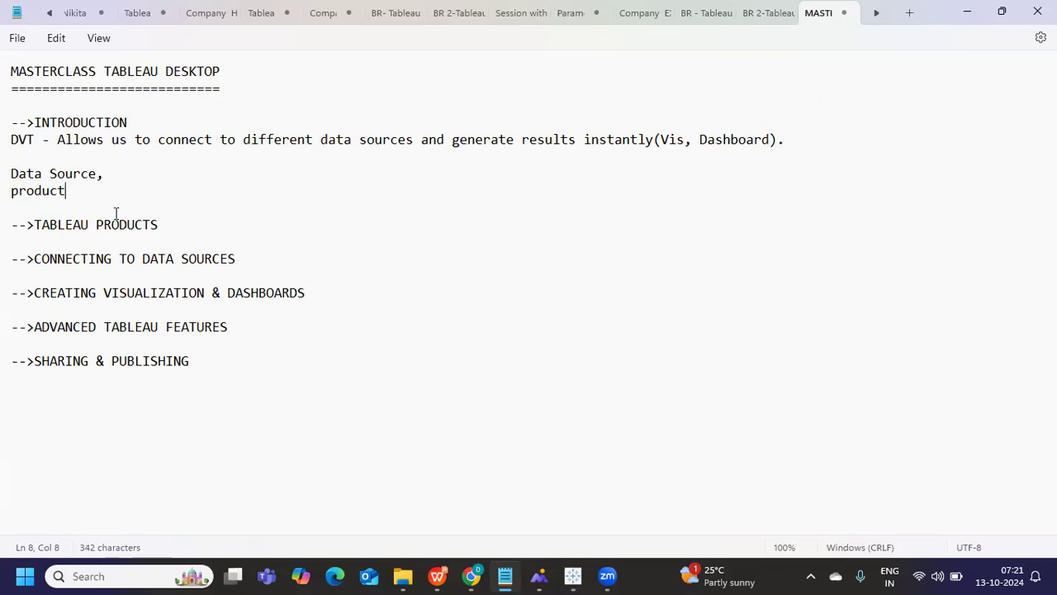
{"action": "left_click_drag", "start_coordinate": [118, 173], "coordinate": [3, 186]}
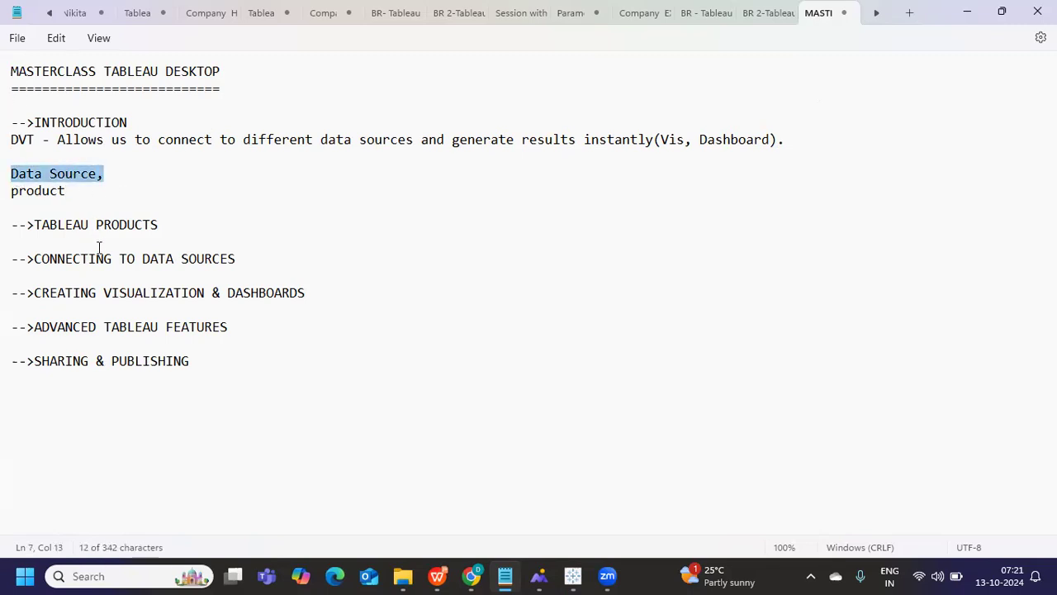
- Switch to Chrome, show the Google results for "alternate tableau download" and highlight the search phrase
{"action": "mouse_move", "coordinate": [471, 576]}
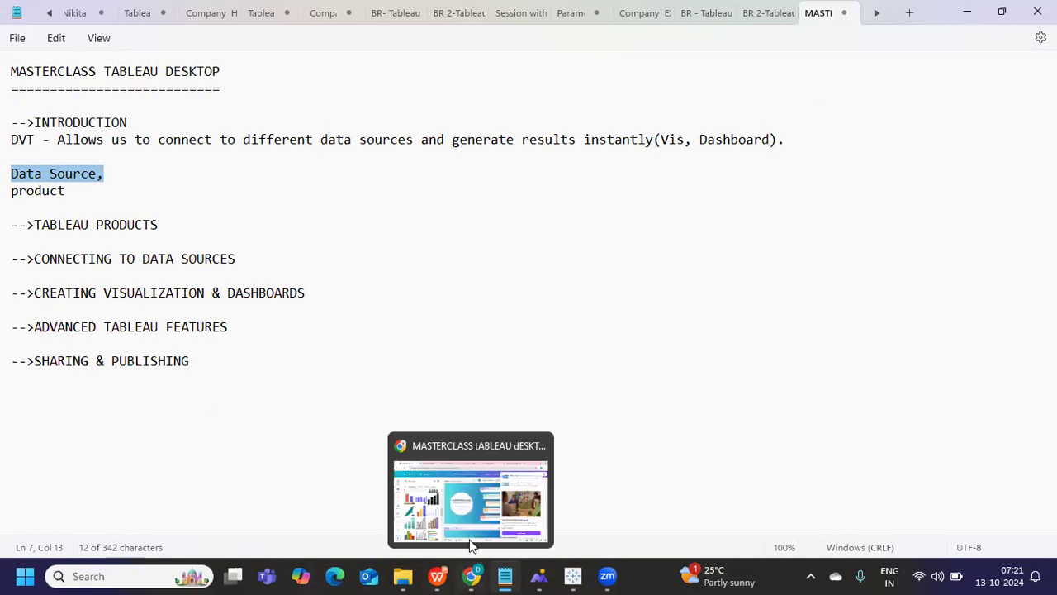
{"action": "left_click", "coordinate": [471, 527]}
{"action": "left_click", "coordinate": [231, 16]}
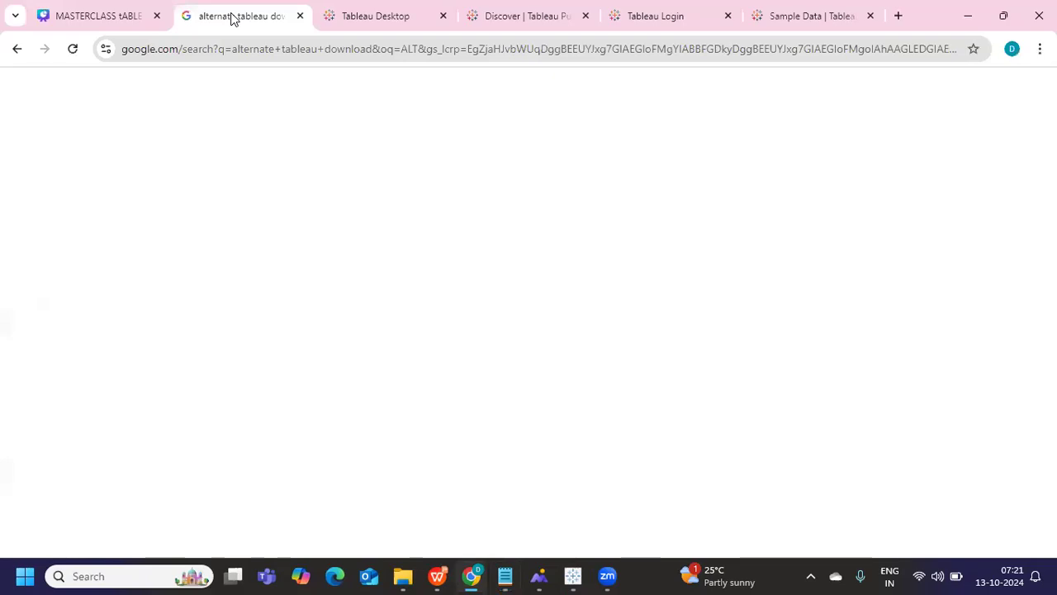
{"action": "left_click_drag", "start_coordinate": [306, 111], "coordinate": [145, 110]}
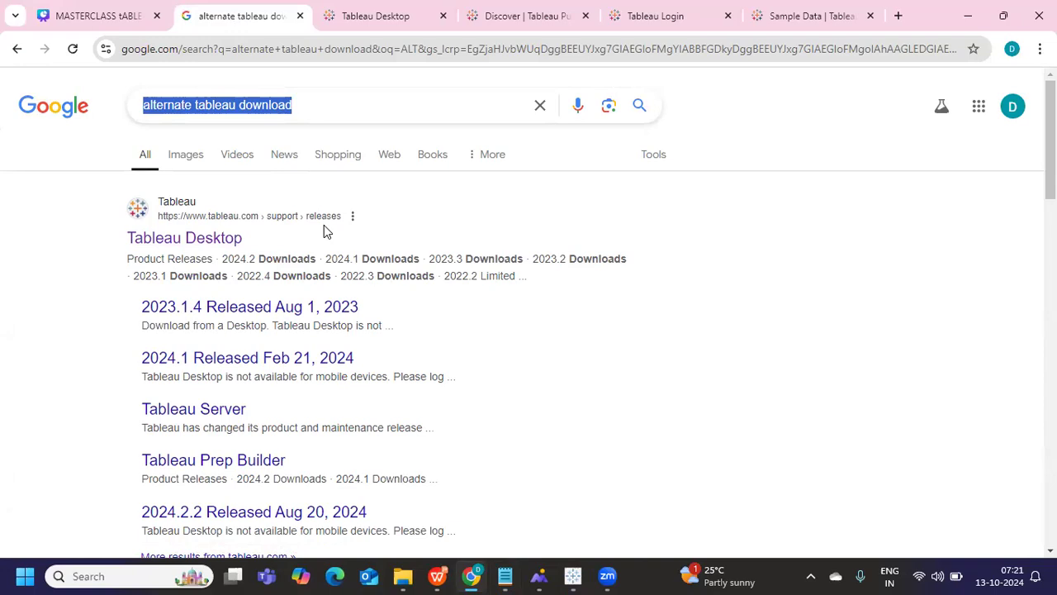
- Show the Tableau Desktop product releases page, expand the 2024.2 release list and review the page from its header down
{"action": "left_click", "coordinate": [355, 18]}
{"action": "scroll", "coordinate": [415, 361], "scroll_direction": "down", "scroll_amount": 10}
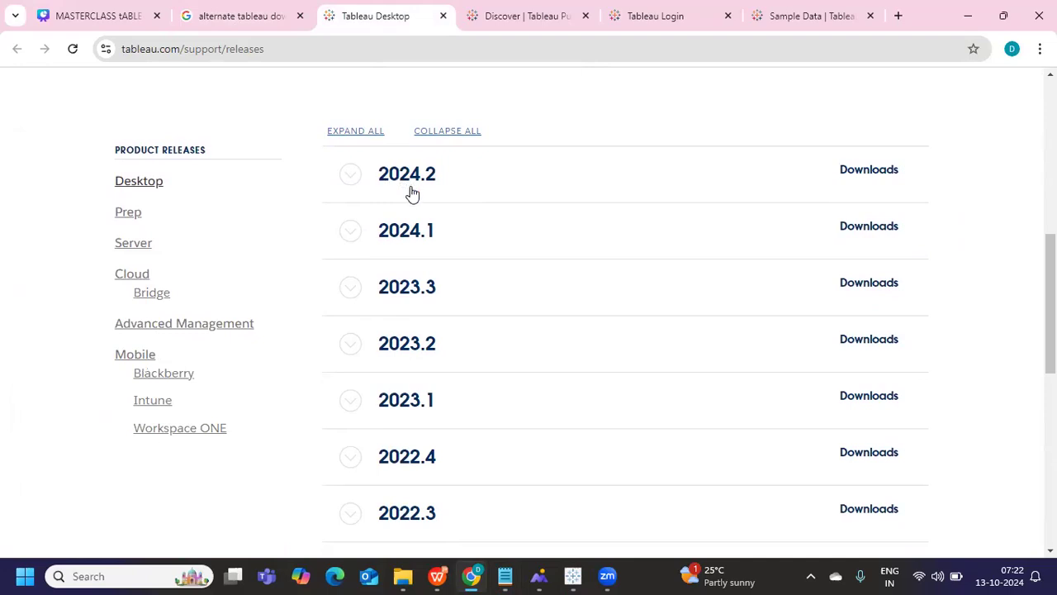
{"action": "left_click", "coordinate": [348, 178]}
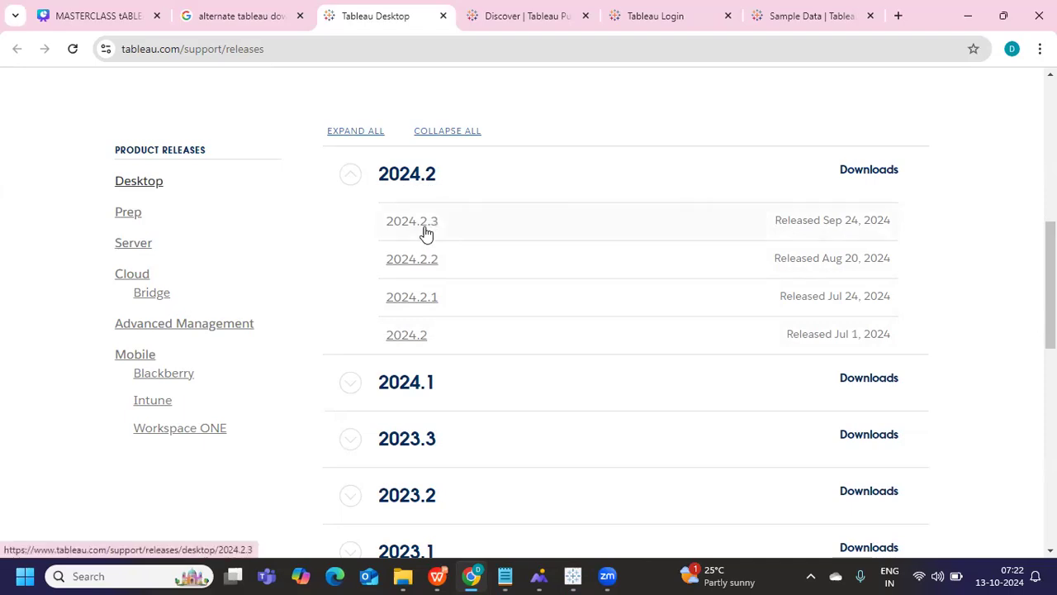
{"action": "scroll", "coordinate": [417, 231], "scroll_direction": "up", "scroll_amount": 7}
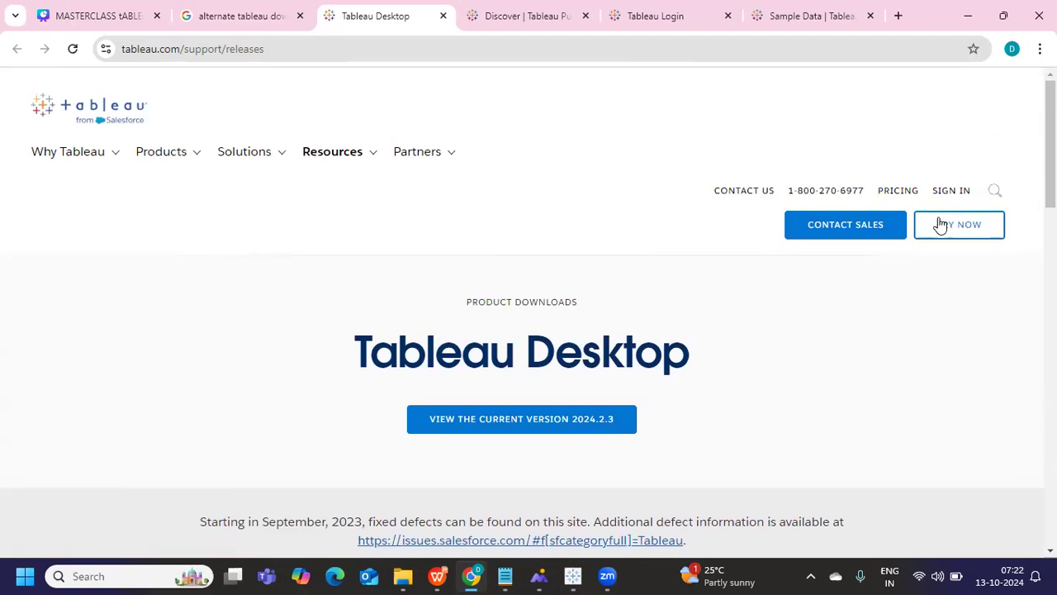
{"action": "scroll", "coordinate": [948, 194], "scroll_direction": "down", "scroll_amount": 4}
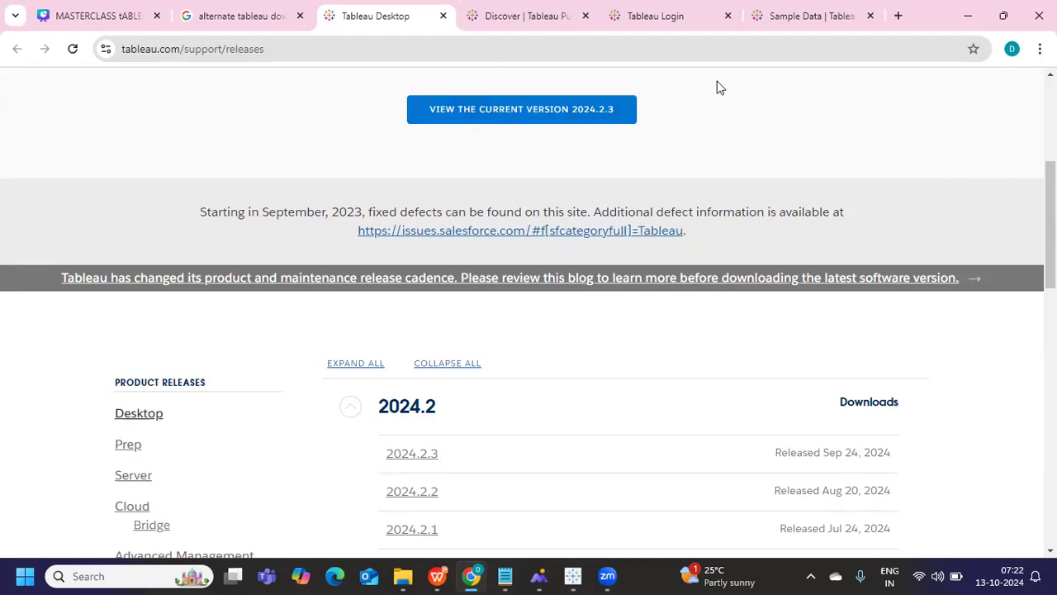
- Show the Tableau Public Sample Data page, highlight its web address and point out where Sample Data sits under Learn
{"action": "left_click", "coordinate": [781, 16]}
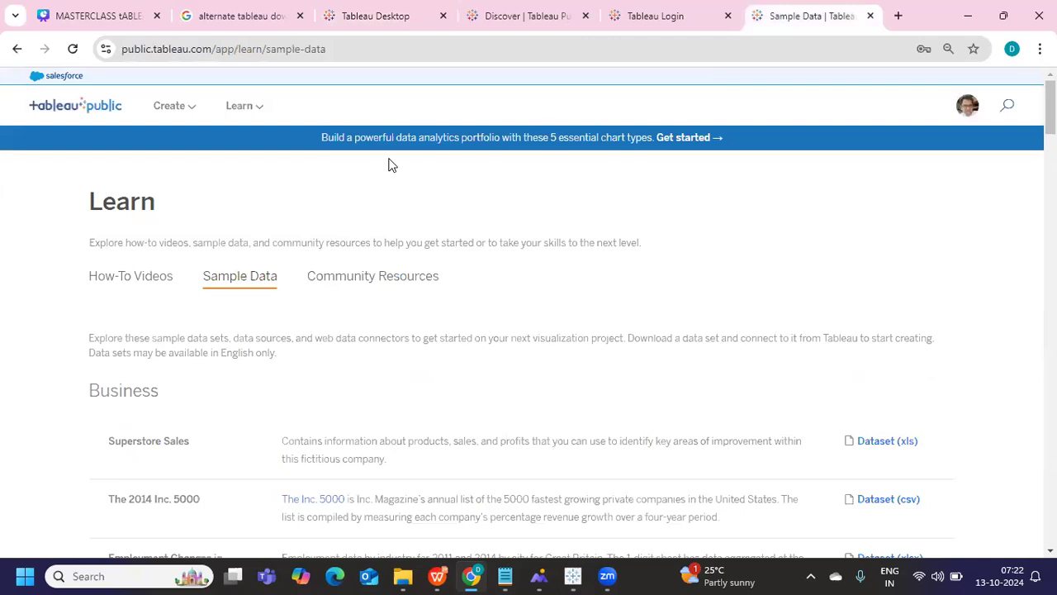
{"action": "double_click", "coordinate": [136, 50]}
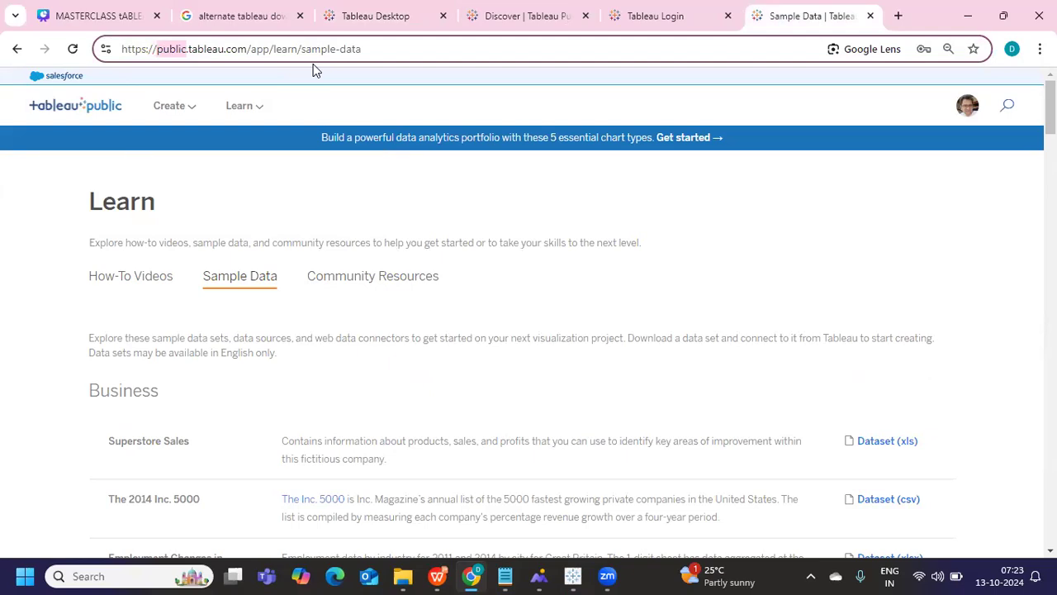
{"action": "left_click_drag", "start_coordinate": [401, 48], "coordinate": [123, 45]}
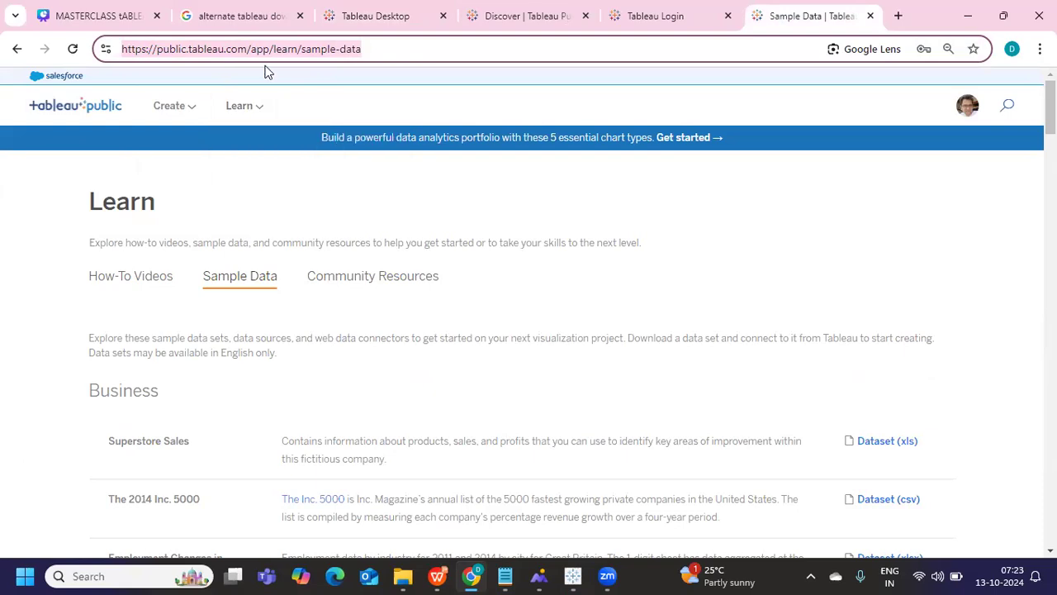
{"action": "mouse_move", "coordinate": [249, 109]}
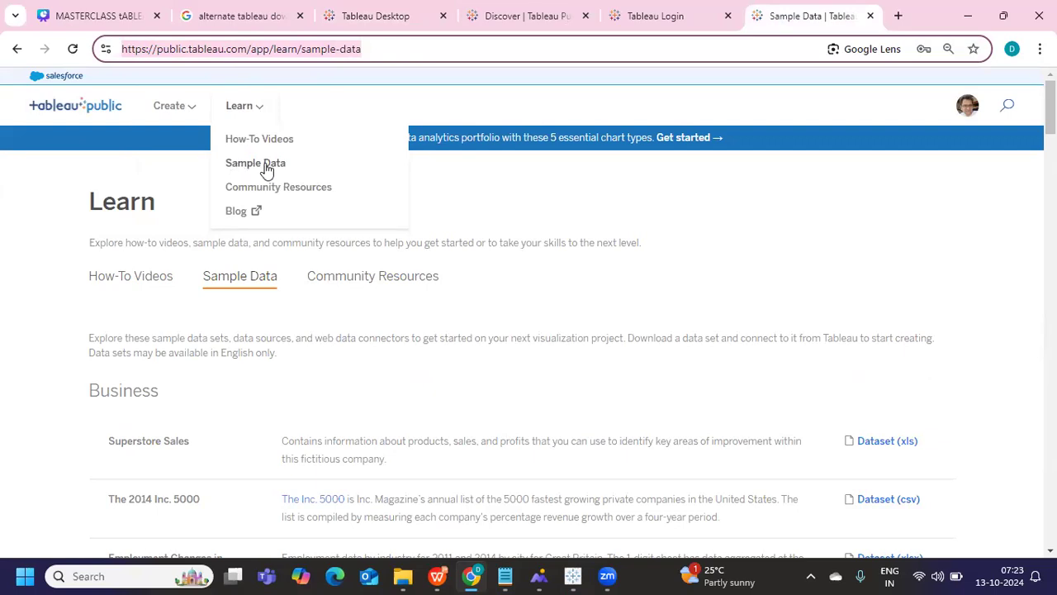
{"action": "left_click", "coordinate": [567, 297]}
- Examine the sample data sets in the Business and Entertainment sections and highlight the Superstore Sales entry
{"action": "scroll", "coordinate": [561, 296], "scroll_direction": "down", "scroll_amount": 3}
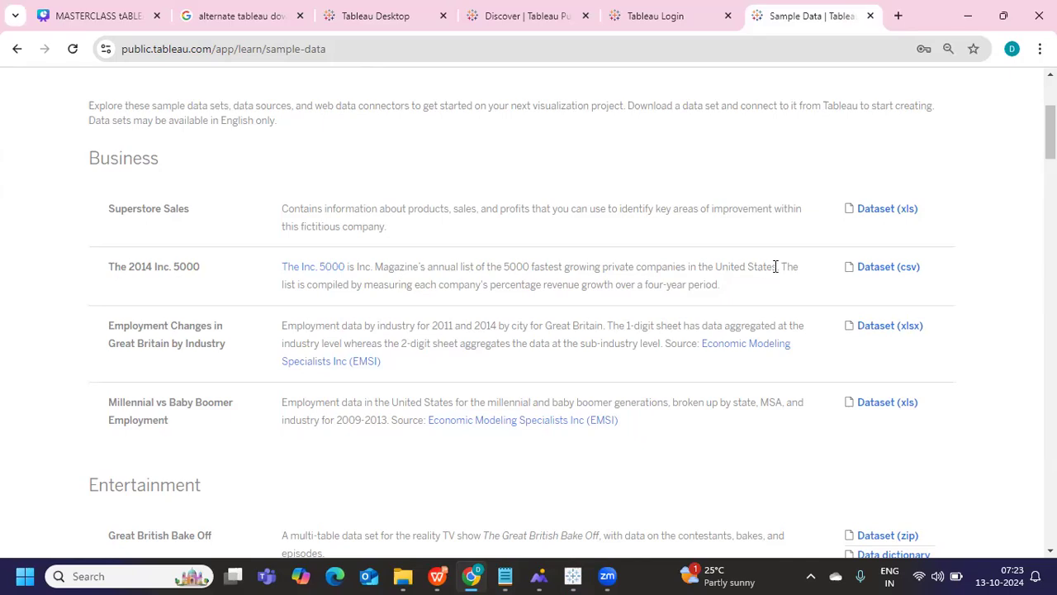
{"action": "scroll", "coordinate": [906, 283], "scroll_direction": "up", "scroll_amount": 1}
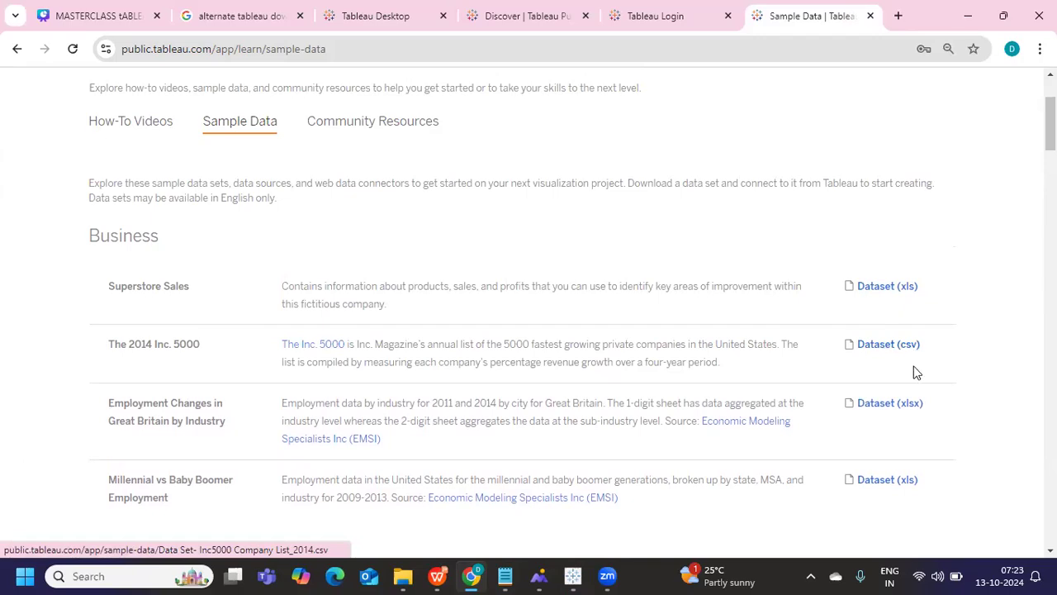
{"action": "scroll", "coordinate": [876, 433], "scroll_direction": "down", "scroll_amount": 2}
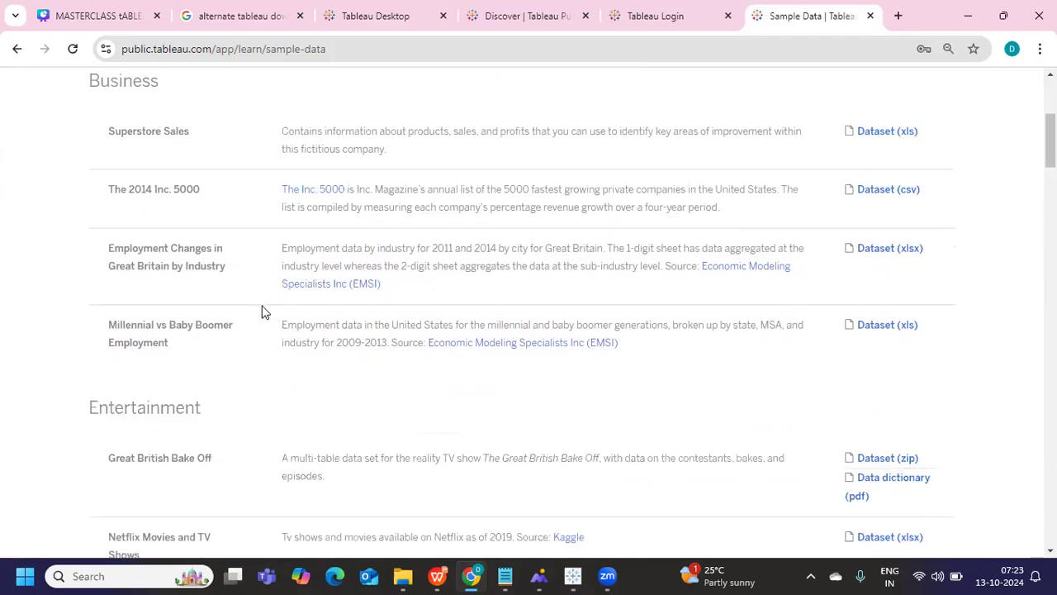
{"action": "scroll", "coordinate": [262, 309], "scroll_direction": "down", "scroll_amount": 1}
{"action": "scroll", "coordinate": [256, 309], "scroll_direction": "down", "scroll_amount": 1}
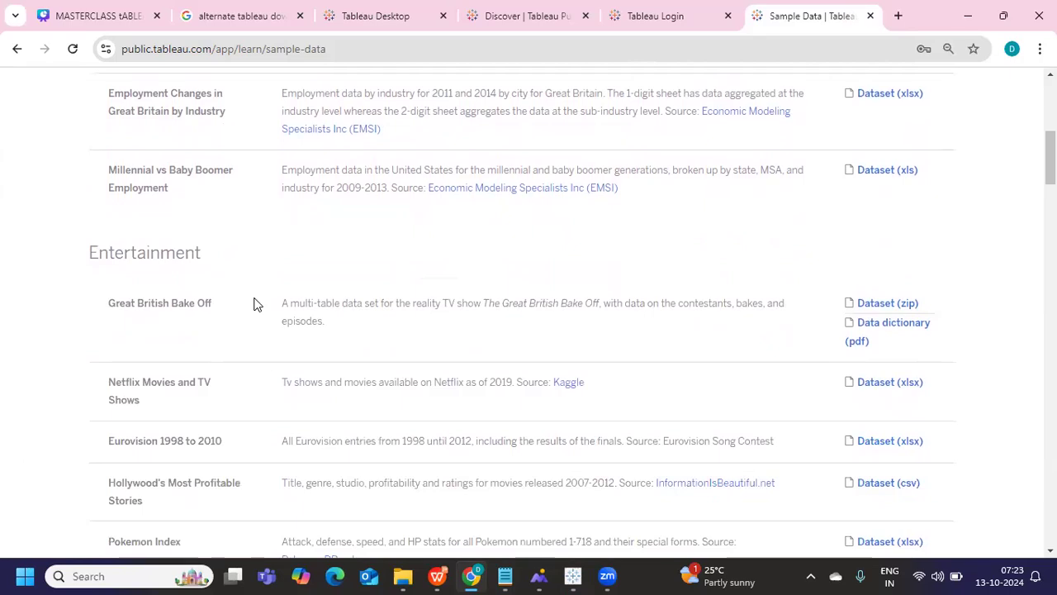
{"action": "scroll", "coordinate": [256, 304], "scroll_direction": "up", "scroll_amount": 3}
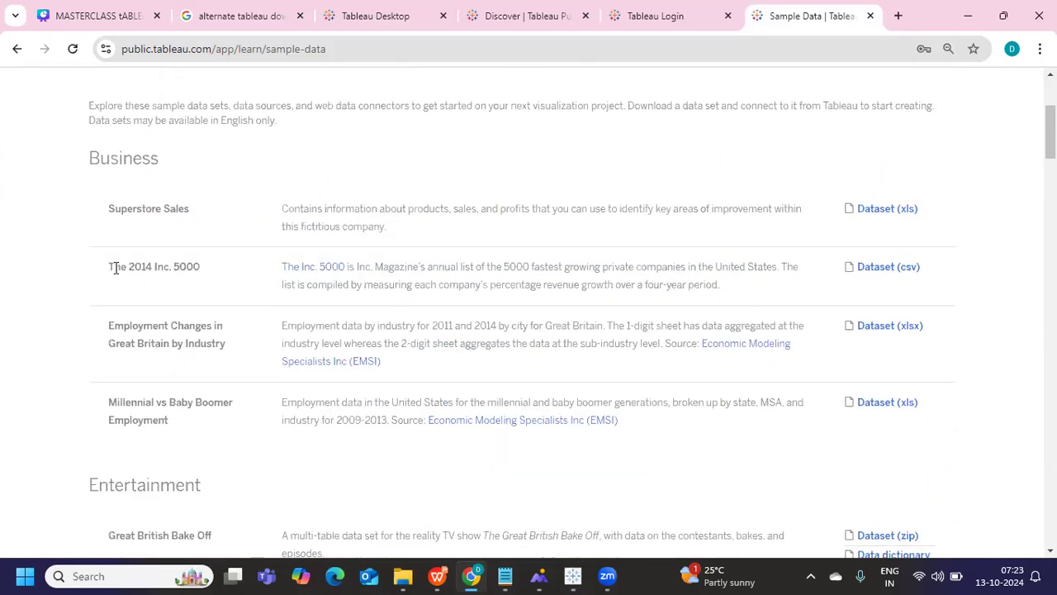
{"action": "left_click_drag", "start_coordinate": [115, 208], "coordinate": [187, 208]}
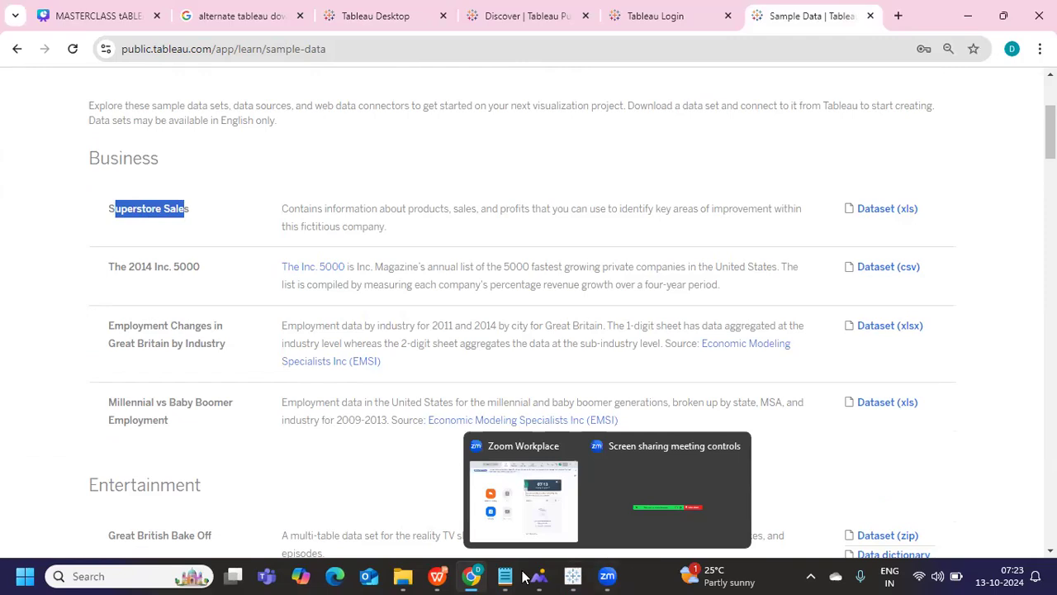
- Copy the Sample Data page address and paste it into the Notepad notes on its own line below "product"
{"action": "mouse_move", "coordinate": [503, 576]}
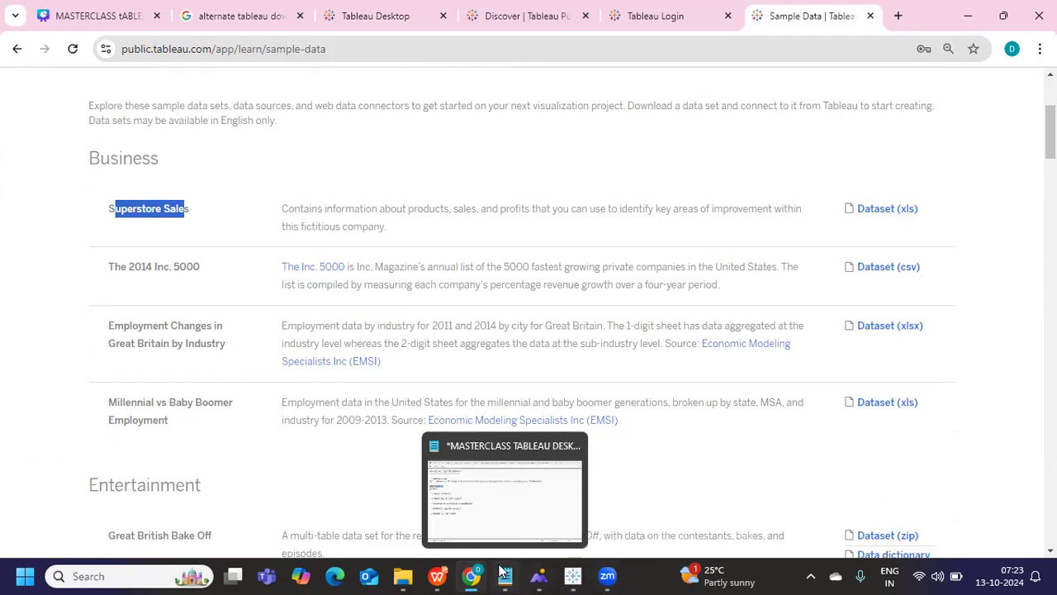
{"action": "double_click", "coordinate": [430, 46]}
{"action": "triple_click", "coordinate": [429, 43]}
{"action": "key", "text": "ctrl+c"}
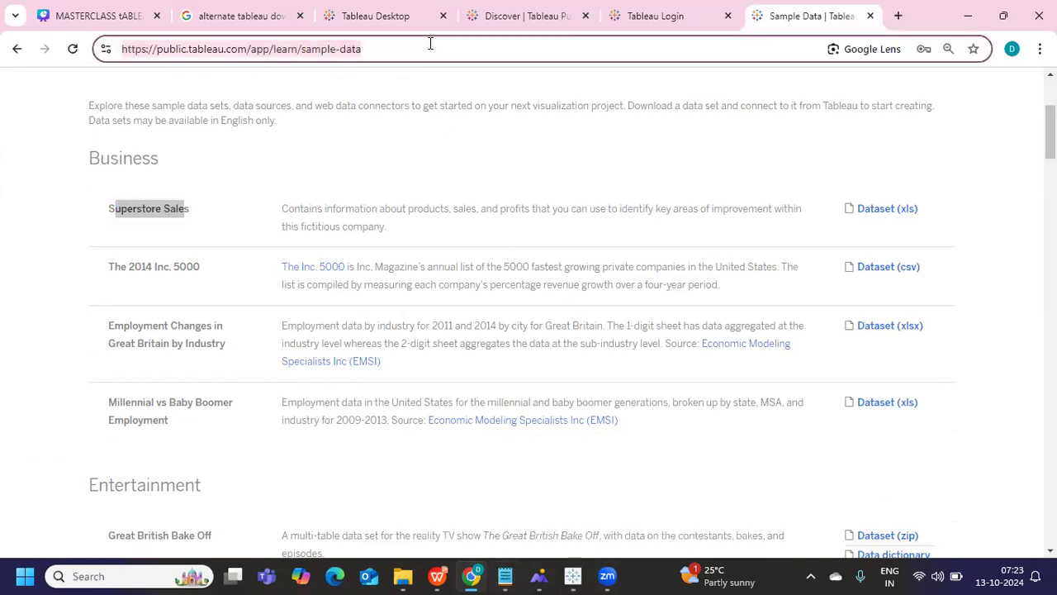
{"action": "mouse_move", "coordinate": [505, 576]}
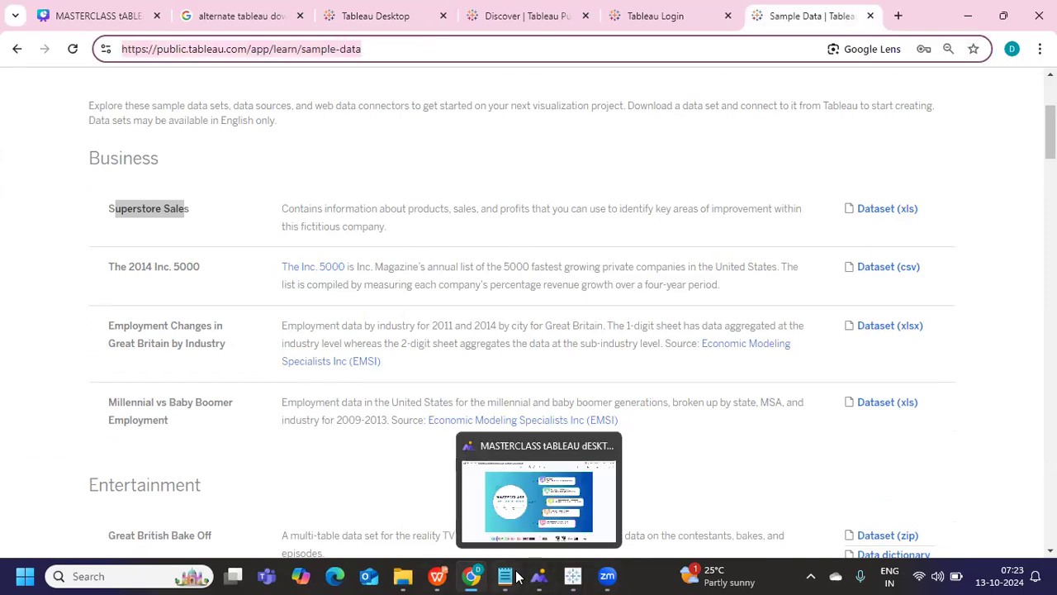
{"action": "left_click", "coordinate": [495, 493]}
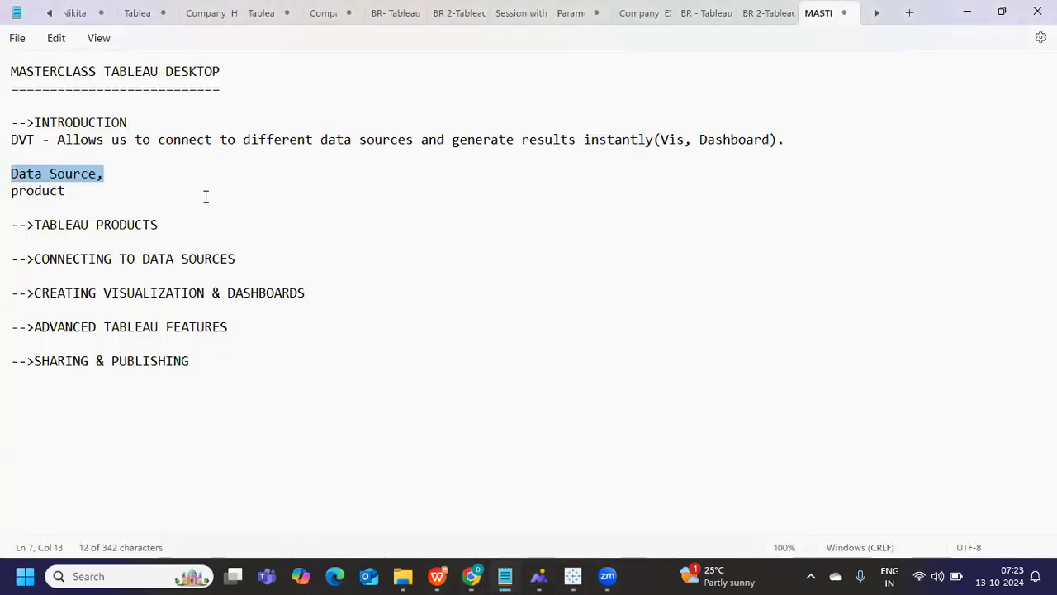
{"action": "left_click", "coordinate": [121, 207]}
{"action": "key", "text": "Return"}
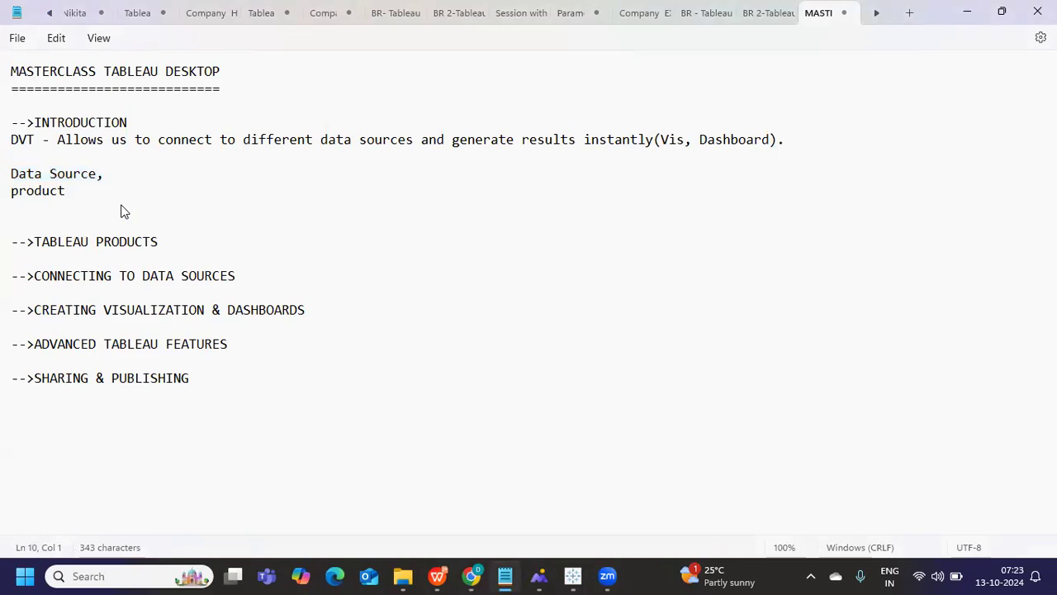
{"action": "key", "text": "ctrl+v"}
{"action": "key", "text": "Return"}
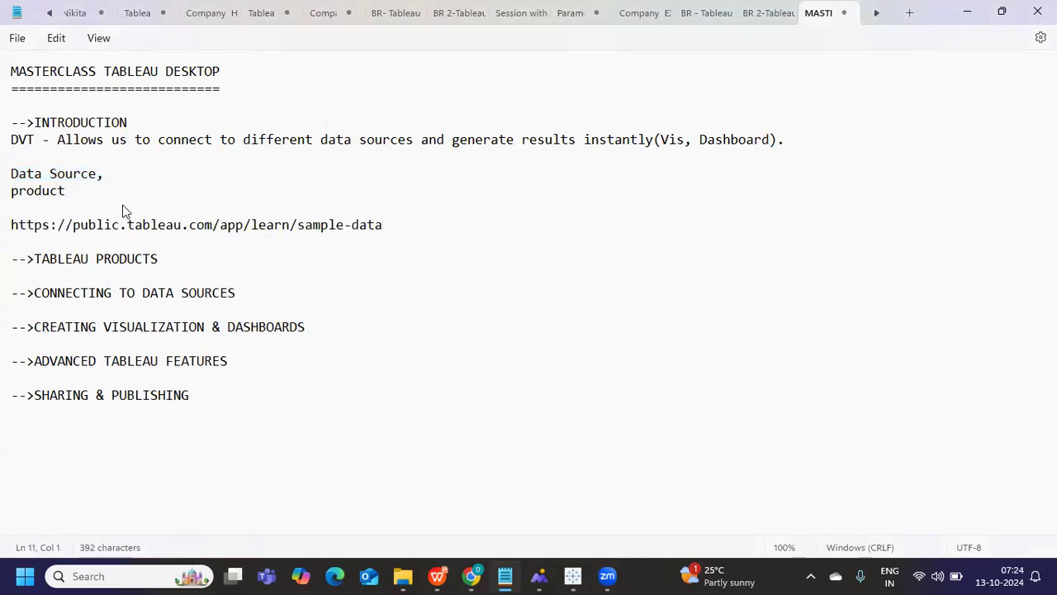
- Copy the Tableau Desktop releases page address from the browser and paste it into the Notepad notes directly below the sample-data link
{"action": "key", "text": "alt+Tab"}
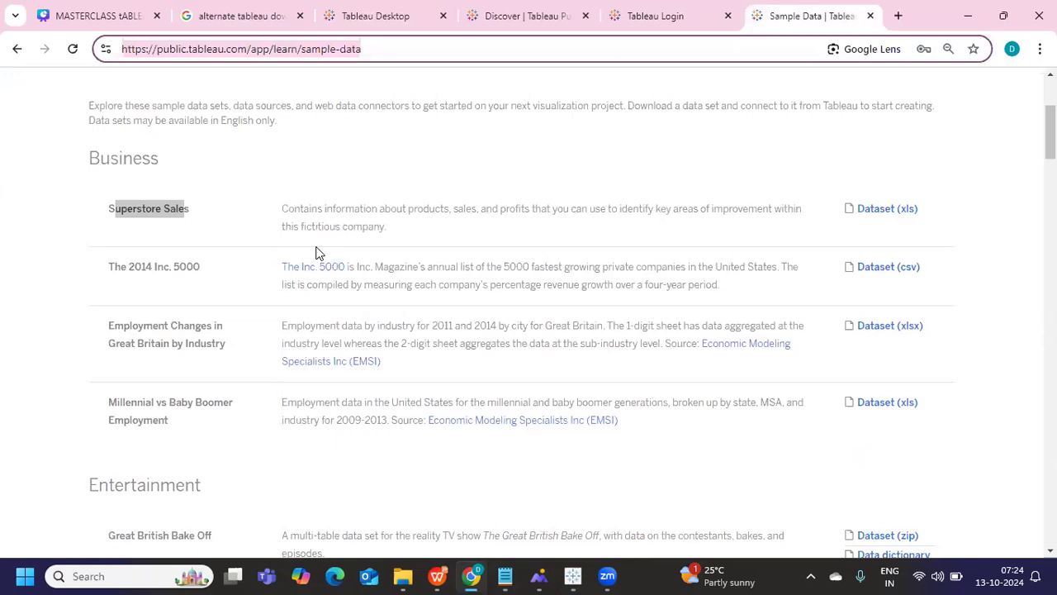
{"action": "left_click", "coordinate": [372, 15]}
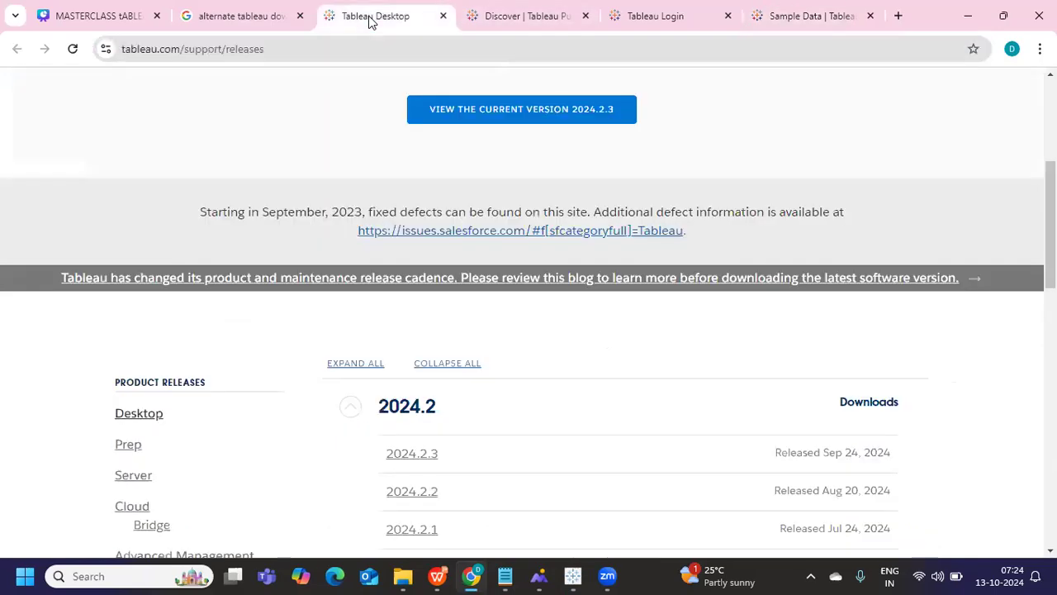
{"action": "left_click", "coordinate": [347, 39]}
{"action": "key", "text": "ctrl+c"}
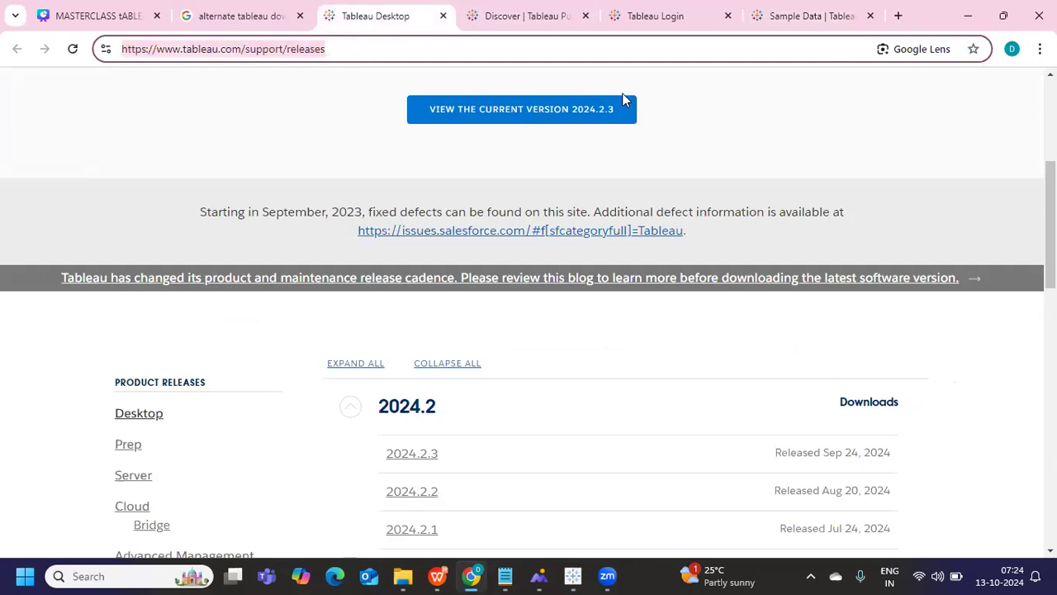
{"action": "key", "text": "alt+Tab"}
{"action": "key", "text": "ctrl+v"}
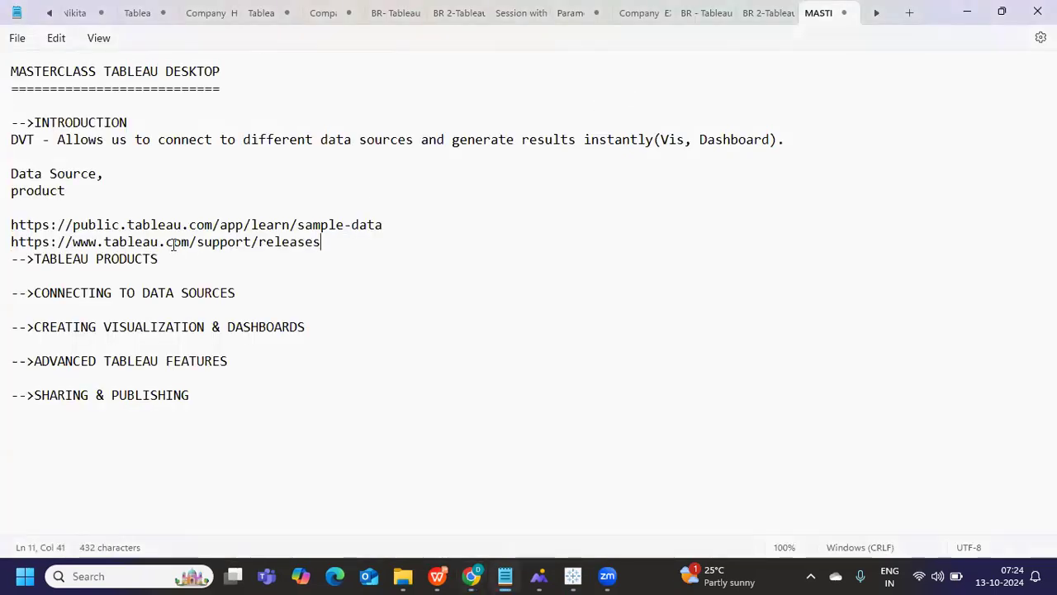
- Highlight the "Data Source, product" lines and insert a blank line between the releases link and the TABLEAU PRODUCTS heading
{"action": "left_click", "coordinate": [103, 187]}
{"action": "left_click_drag", "start_coordinate": [103, 186], "coordinate": [18, 176]}
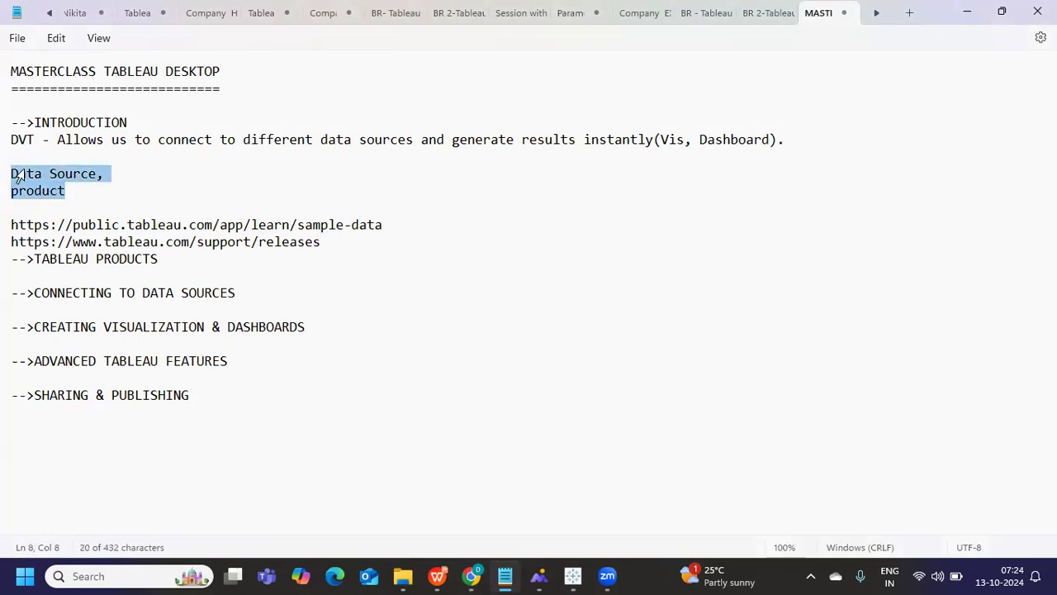
{"action": "left_click", "coordinate": [209, 259]}
{"action": "left_click", "coordinate": [383, 240]}
{"action": "key", "text": "Return"}
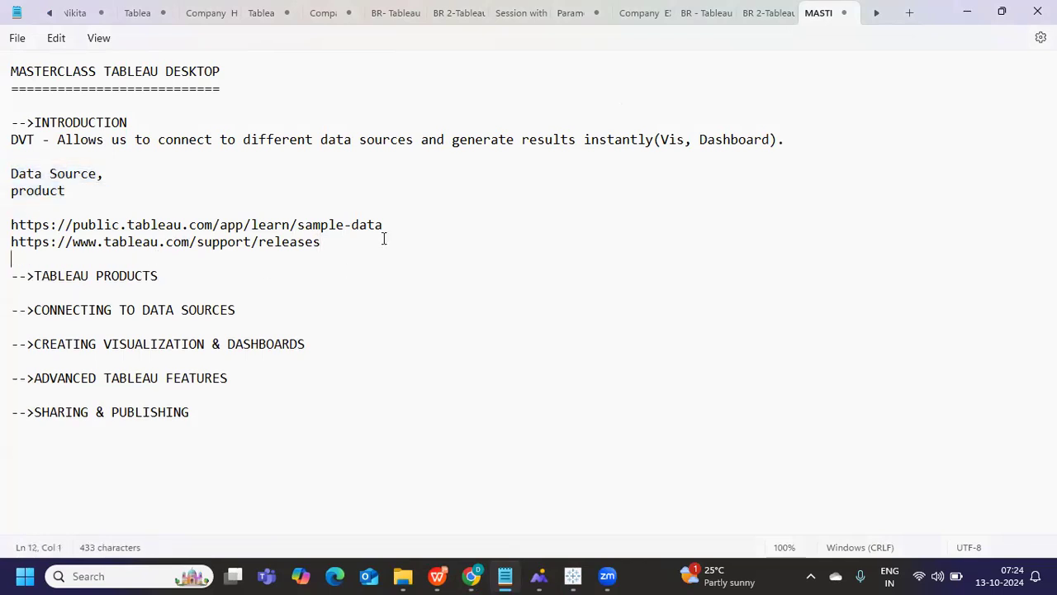
- Add the line "Tableau Desktop ->" under the TABLEAU PRODUCTS heading and highlight the product name
{"action": "left_click", "coordinate": [227, 275]}
{"action": "key", "text": "Return"}
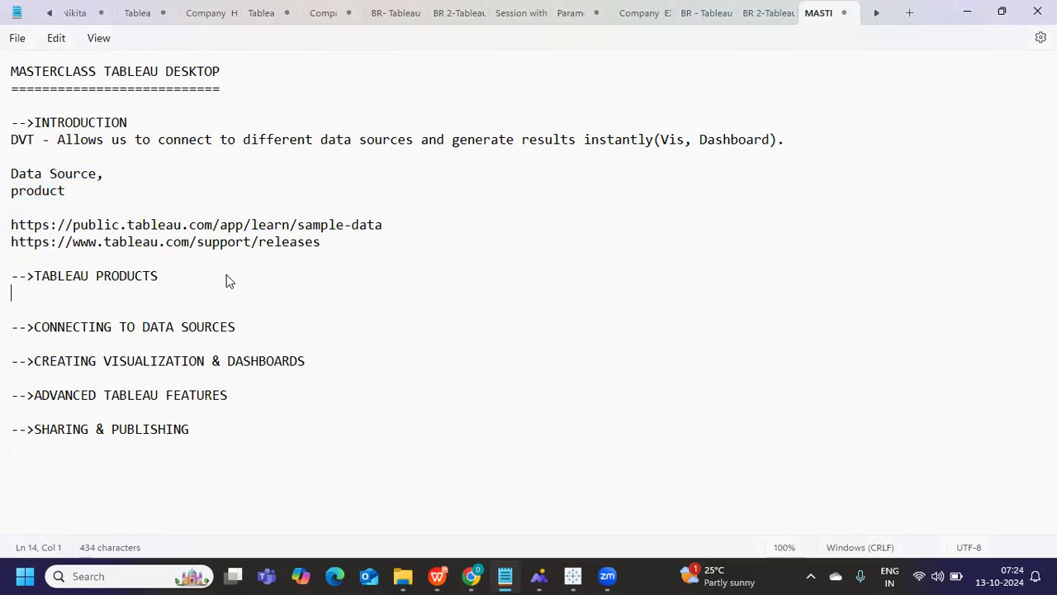
{"action": "left_click_drag", "start_coordinate": [174, 278], "coordinate": [15, 279]}
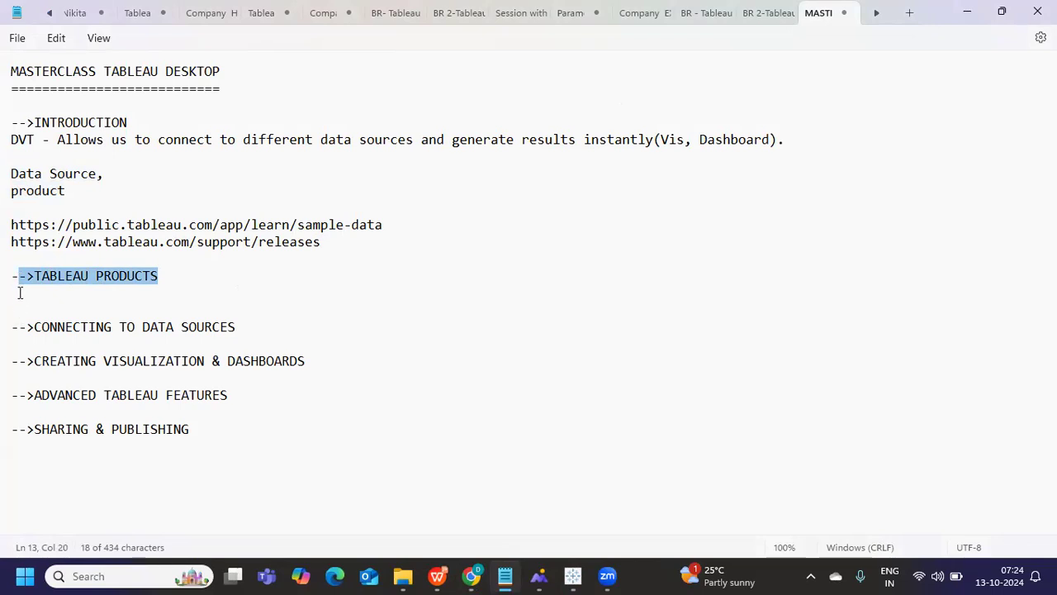
{"action": "left_click", "coordinate": [19, 298]}
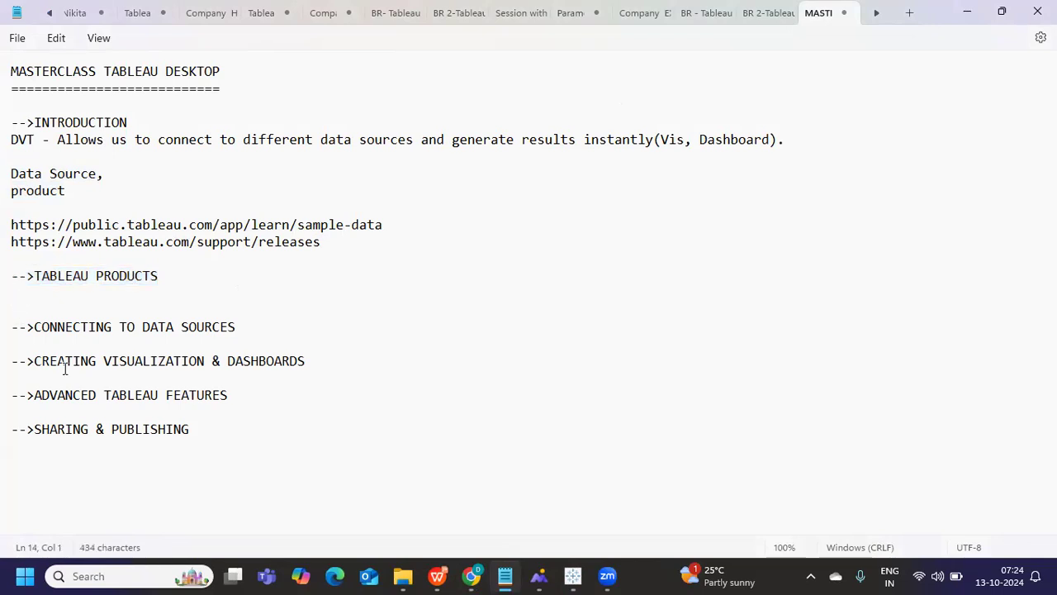
{"action": "type", "text": "Tableau Desktop"}
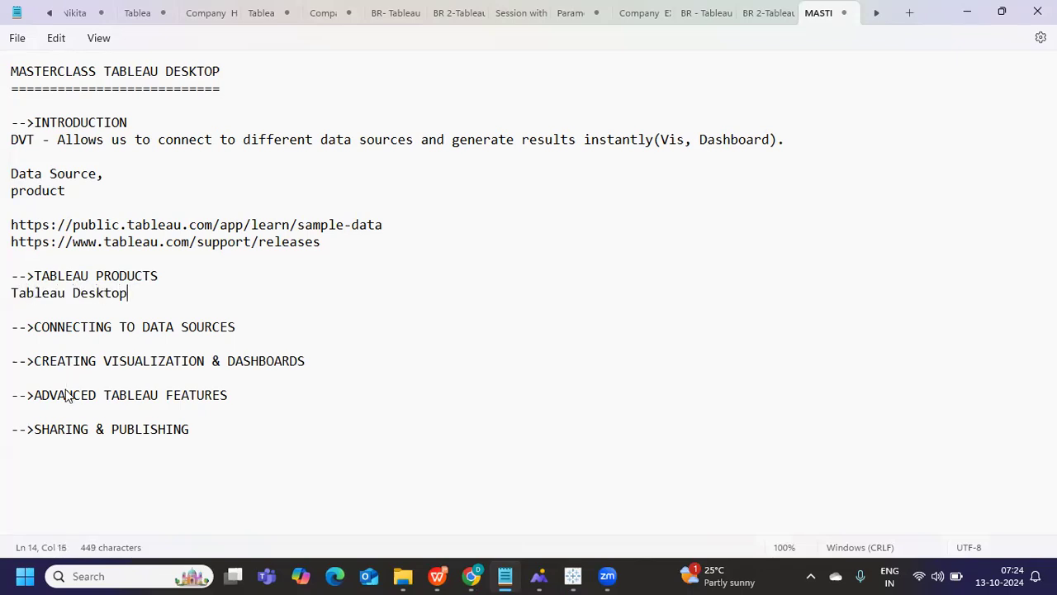
{"action": "type", "text": " ->"}
{"action": "left_click_drag", "start_coordinate": [11, 295], "coordinate": [125, 295]}
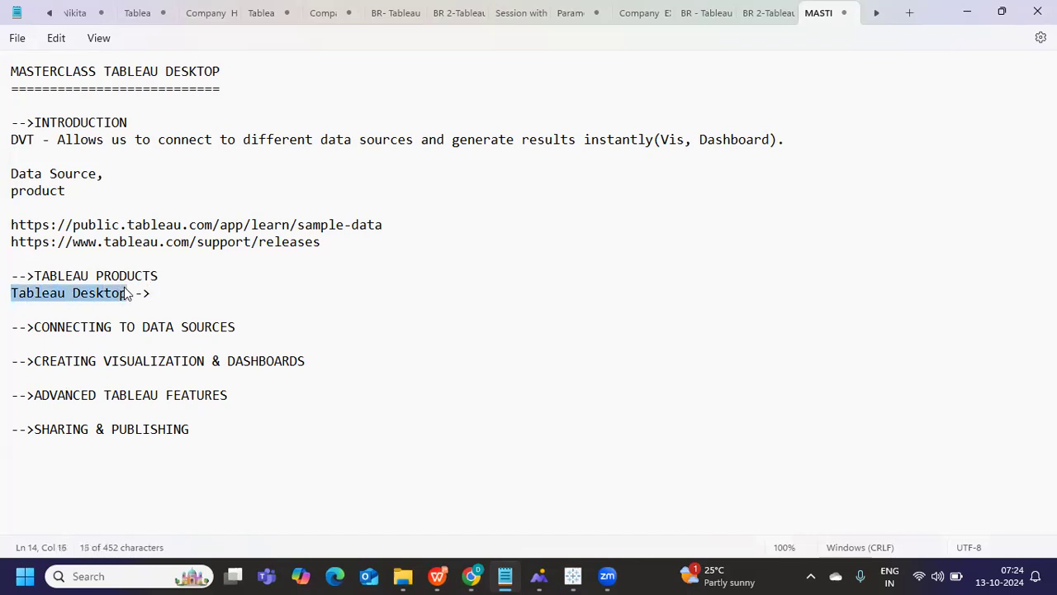
- Add the line "Tableau Server -> Permissions" below the Tableau Desktop entry
{"action": "left_click", "coordinate": [195, 301]}
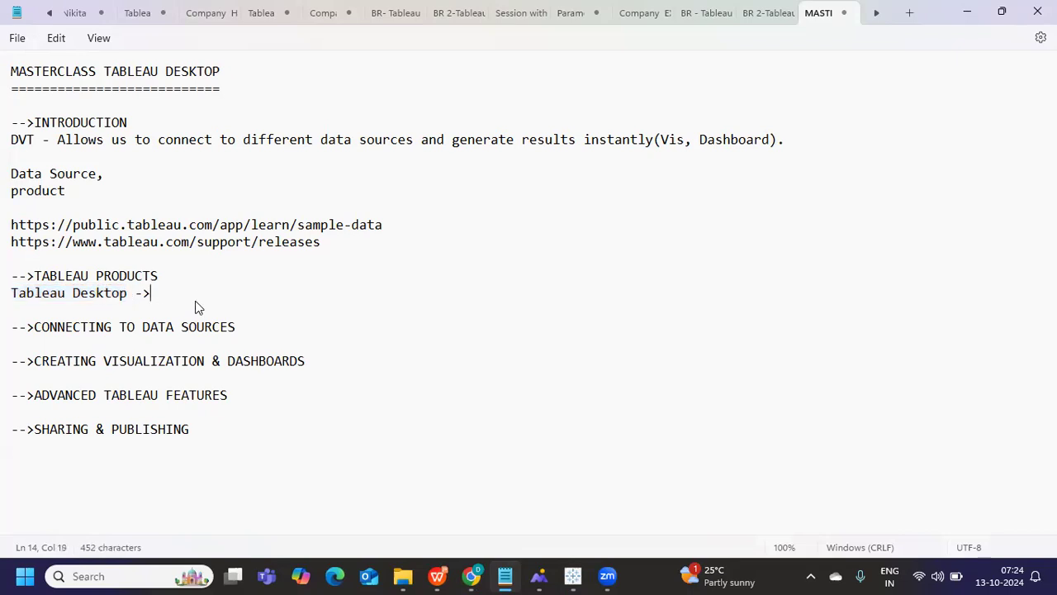
{"action": "key", "text": "Return"}
{"action": "type", "text": "Ta"}
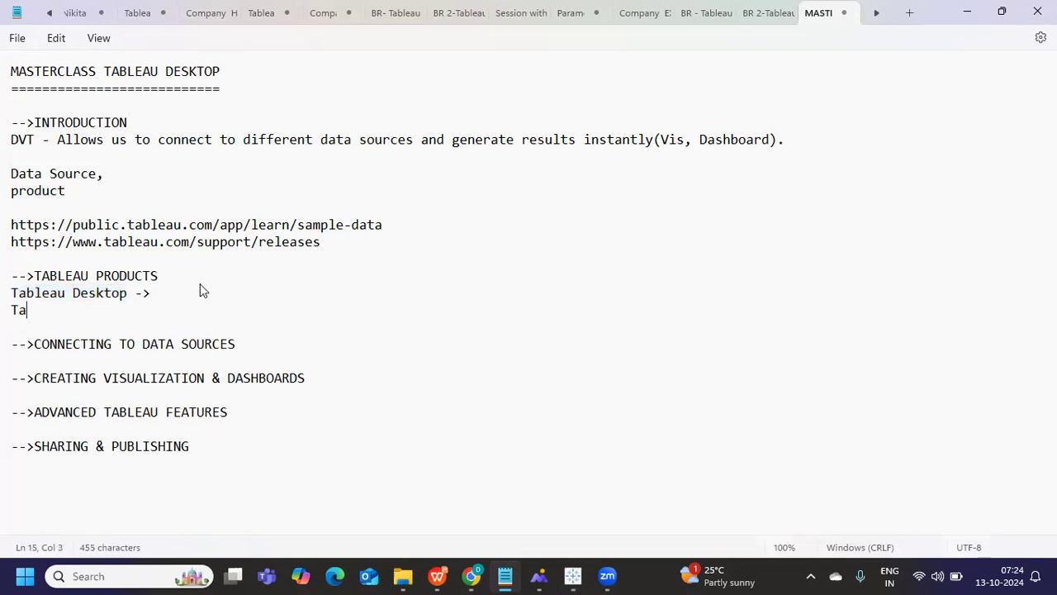
{"action": "type", "text": "bleau Server "}
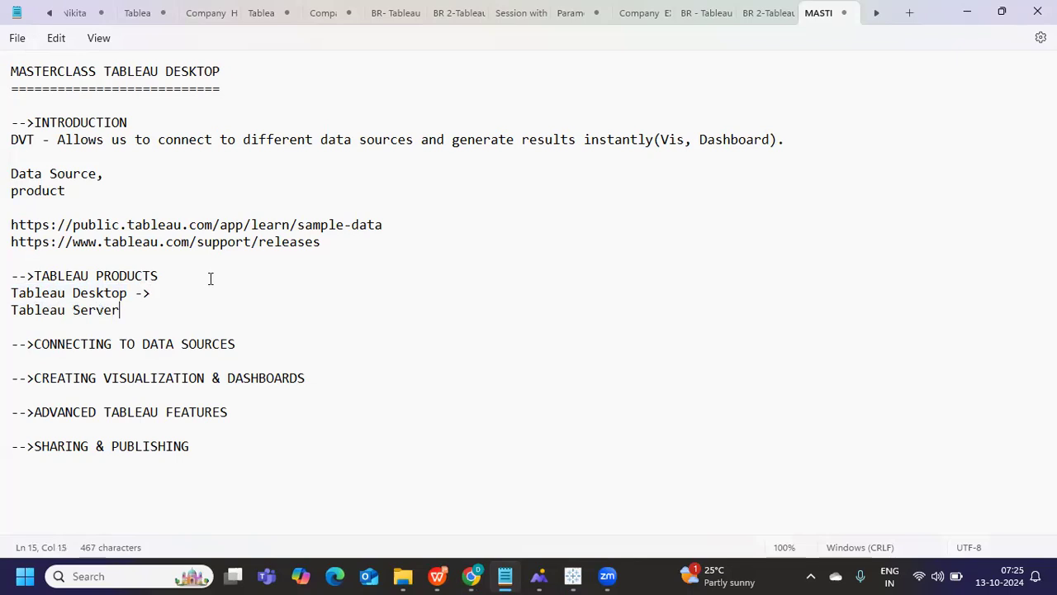
{"action": "type", "text": "->"}
{"action": "double_click", "coordinate": [90, 313]}
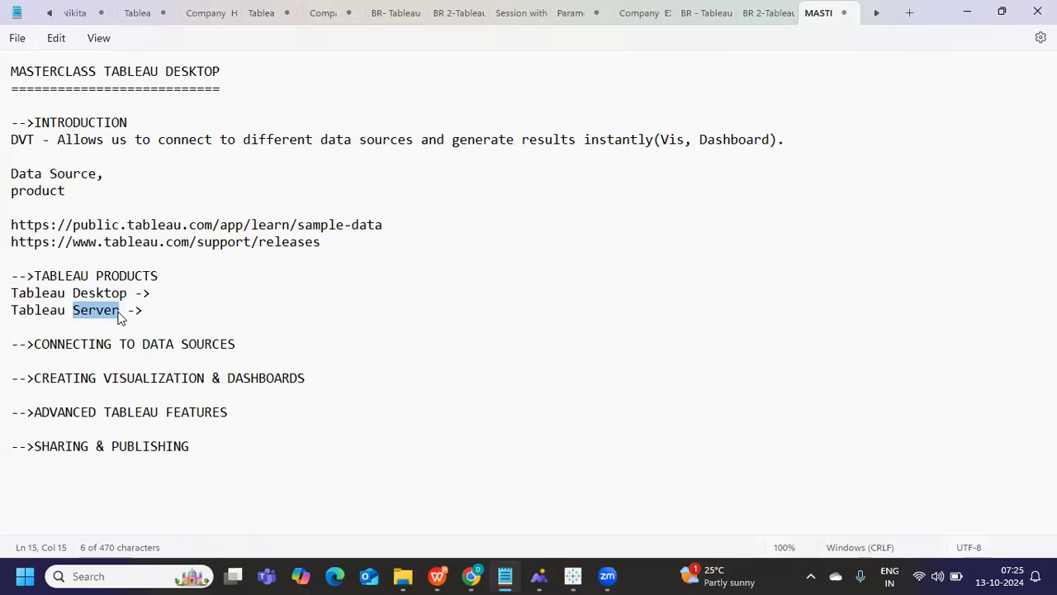
{"action": "left_click_drag", "start_coordinate": [165, 311], "coordinate": [7, 310]}
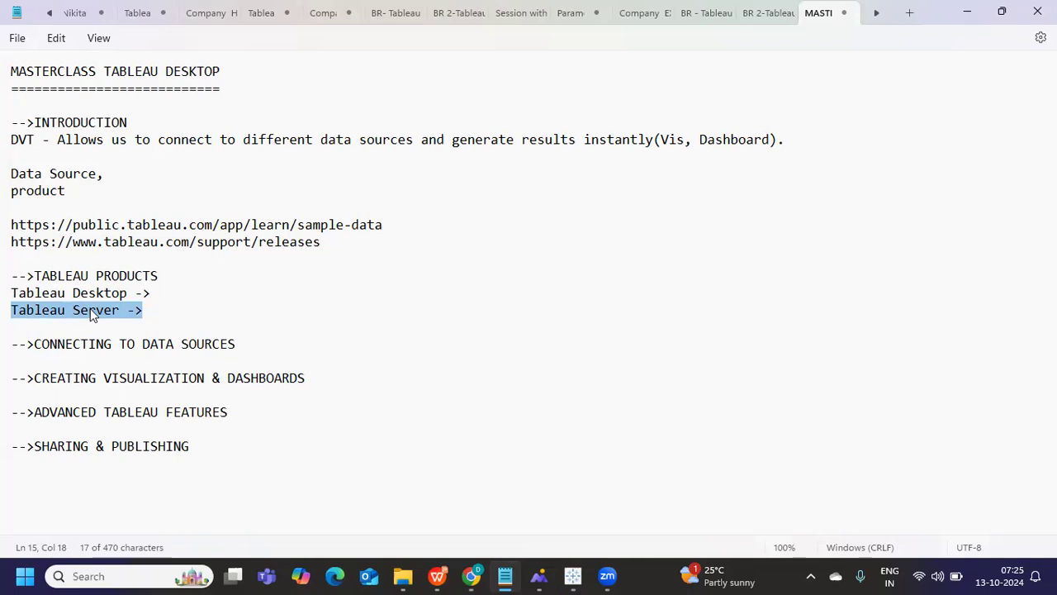
{"action": "left_click", "coordinate": [172, 313]}
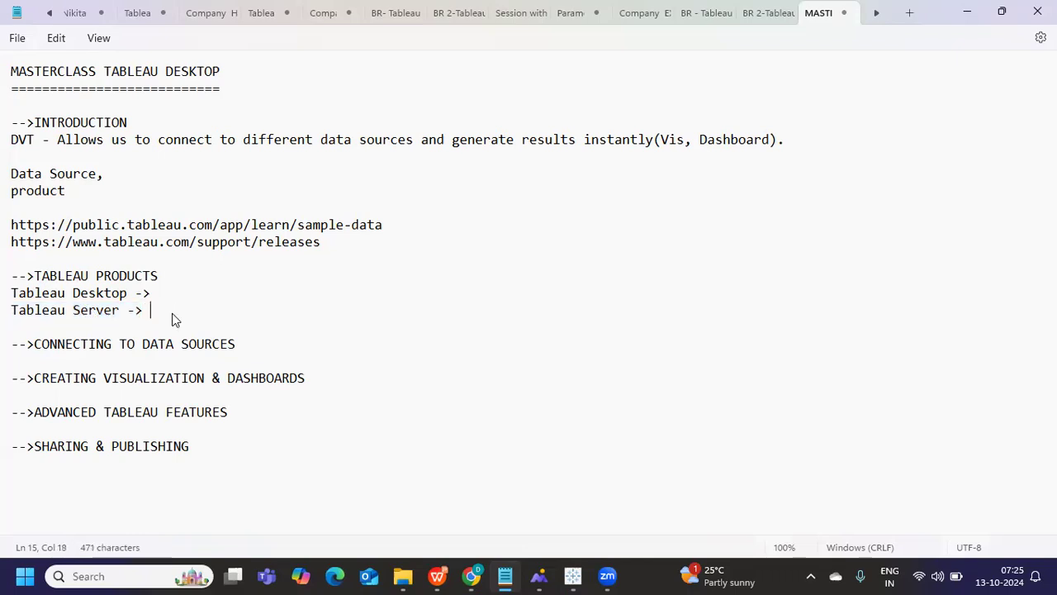
{"action": "type", "text": "Permissions"}
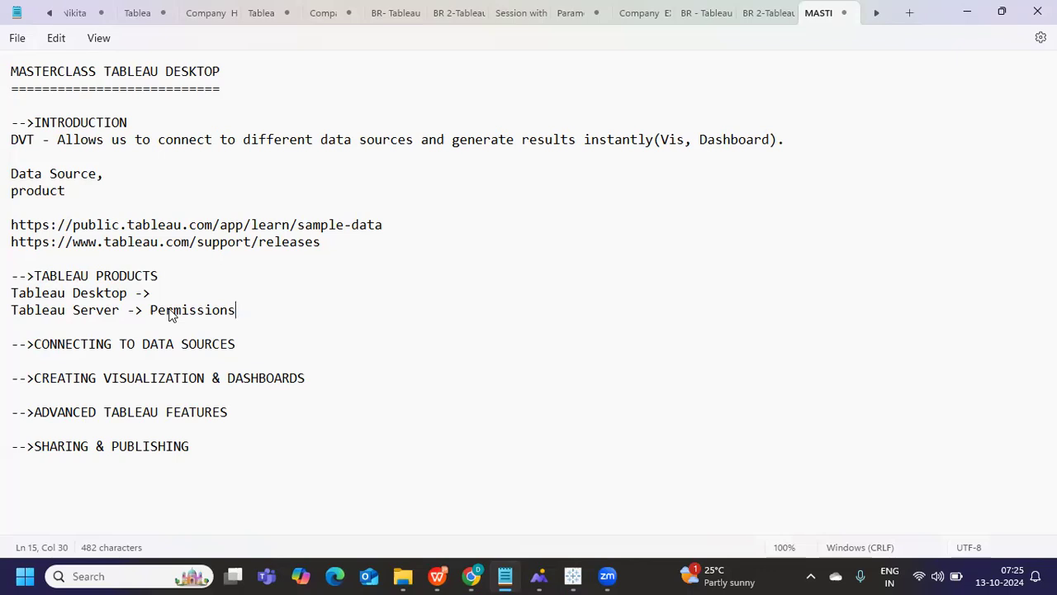
- Add the line "Tableau Cloud" below the Tableau Server entry
{"action": "key", "text": "Return"}
{"action": "type", "text": "T"}
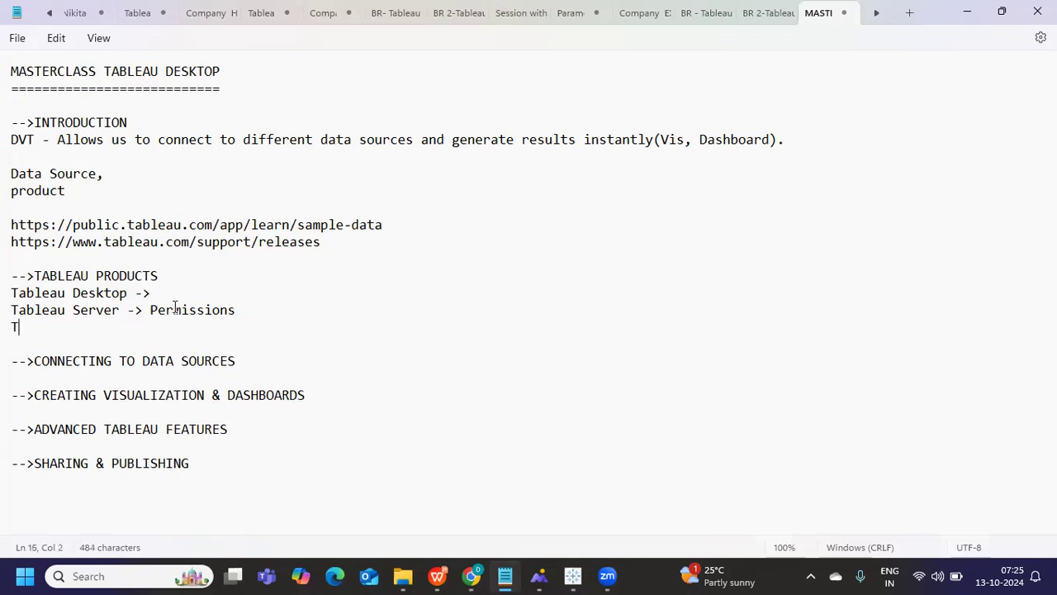
{"action": "type", "text": "ableau Cloud"}
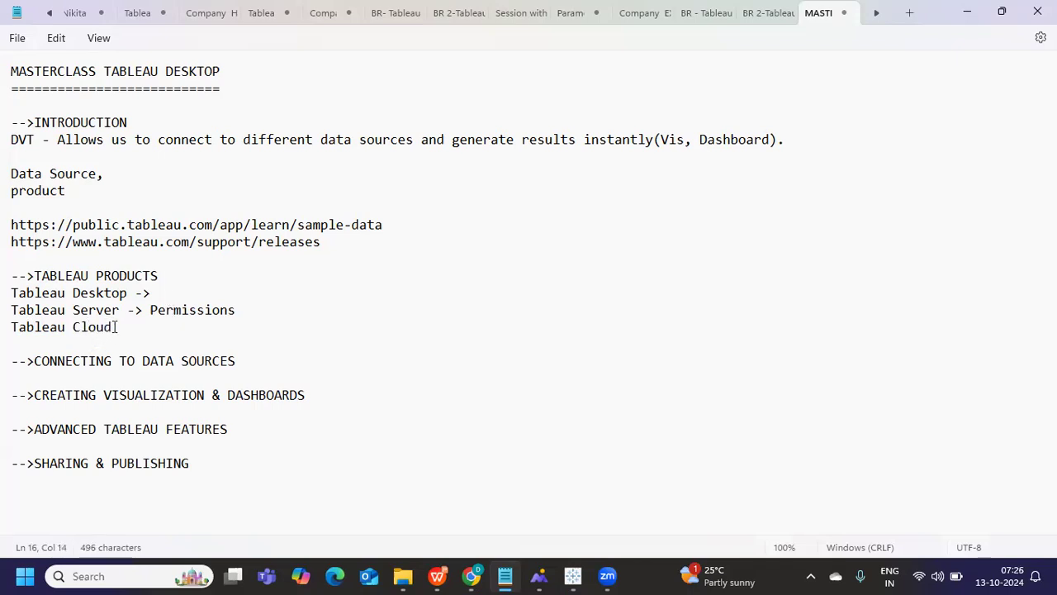
- Highlight the Tableau Server, Tableau Cloud and Tableau Desktop entries in turn to compare the products, ending with all three lines
{"action": "left_click_drag", "start_coordinate": [112, 328], "coordinate": [71, 328]}
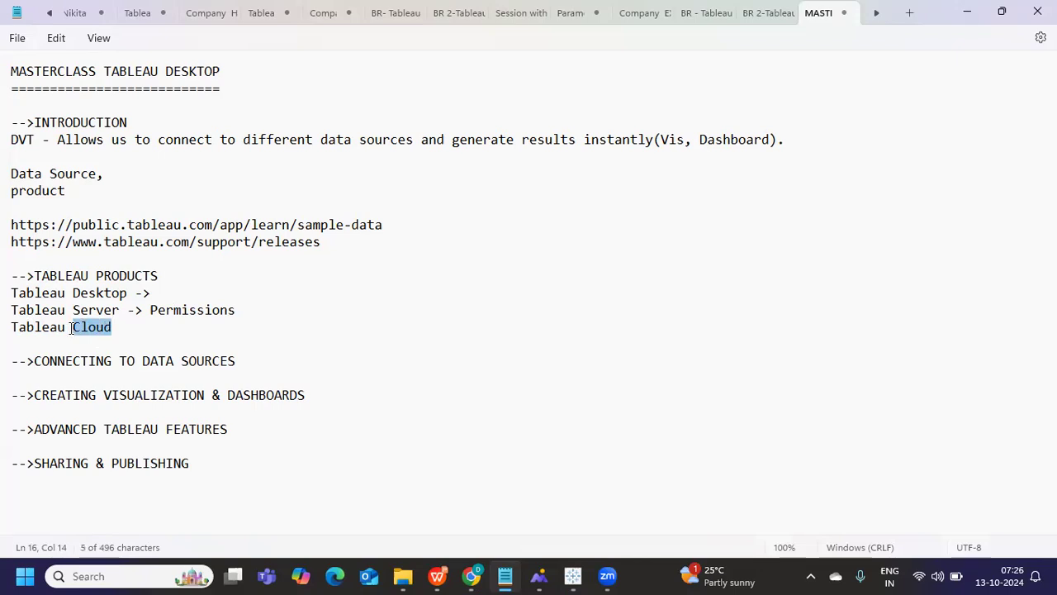
{"action": "double_click", "coordinate": [83, 311]}
{"action": "left_click", "coordinate": [83, 329]}
{"action": "double_click", "coordinate": [83, 328]}
{"action": "double_click", "coordinate": [87, 329]}
{"action": "left_click_drag", "start_coordinate": [129, 311], "coordinate": [4, 311]}
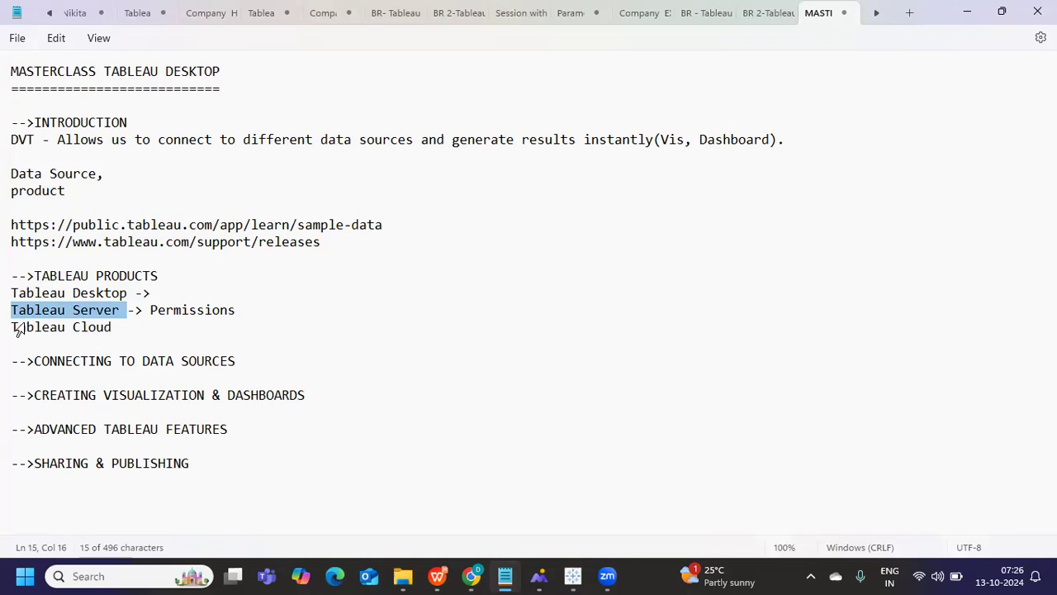
{"action": "left_click_drag", "start_coordinate": [121, 327], "coordinate": [7, 327]}
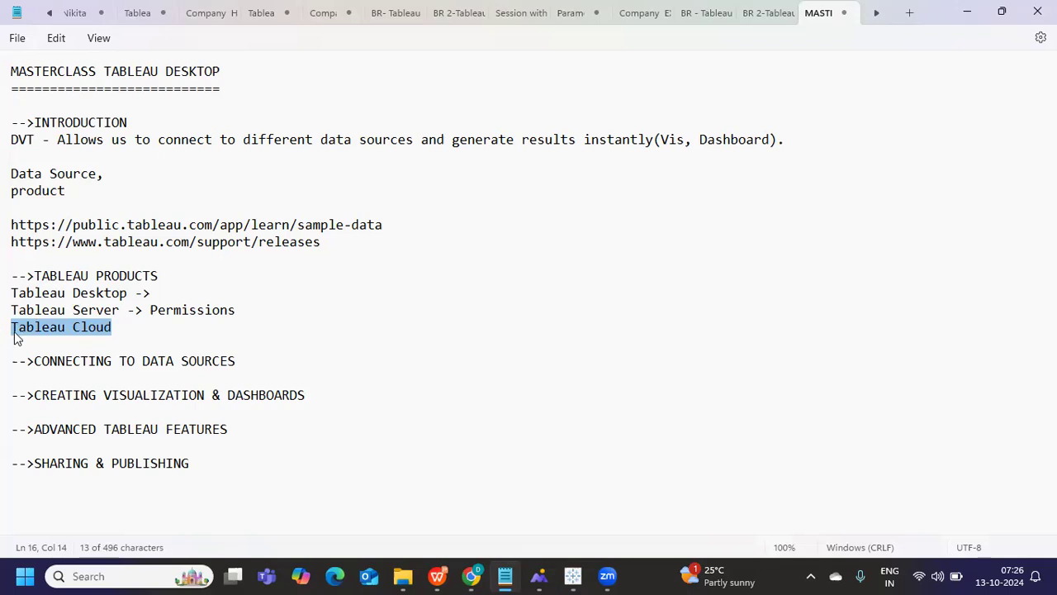
{"action": "left_click_drag", "start_coordinate": [73, 294], "coordinate": [130, 293]}
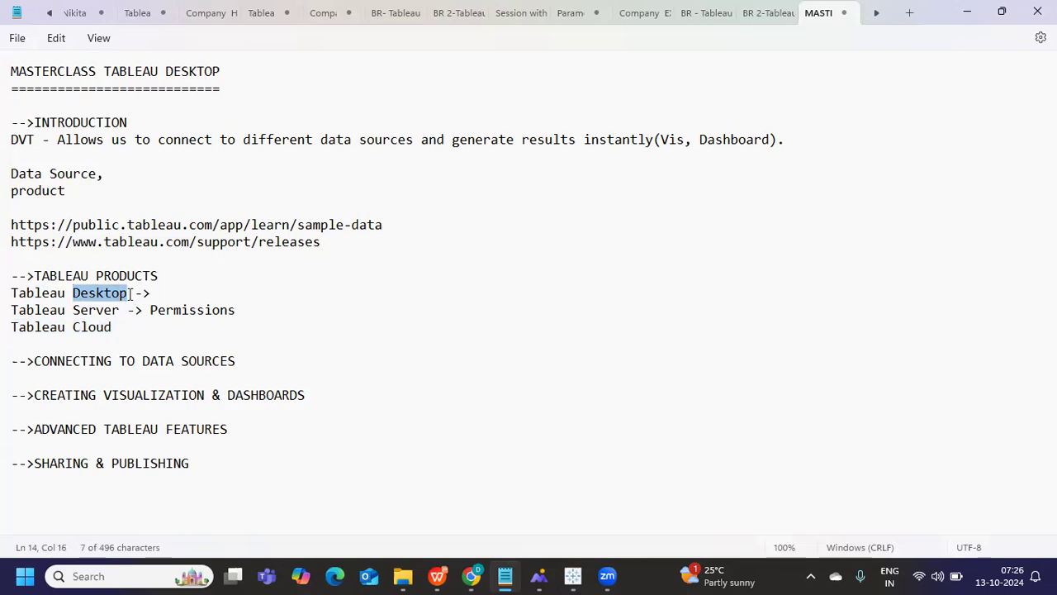
{"action": "left_click_drag", "start_coordinate": [57, 314], "coordinate": [119, 314]}
{"action": "left_click_drag", "start_coordinate": [42, 329], "coordinate": [114, 325]}
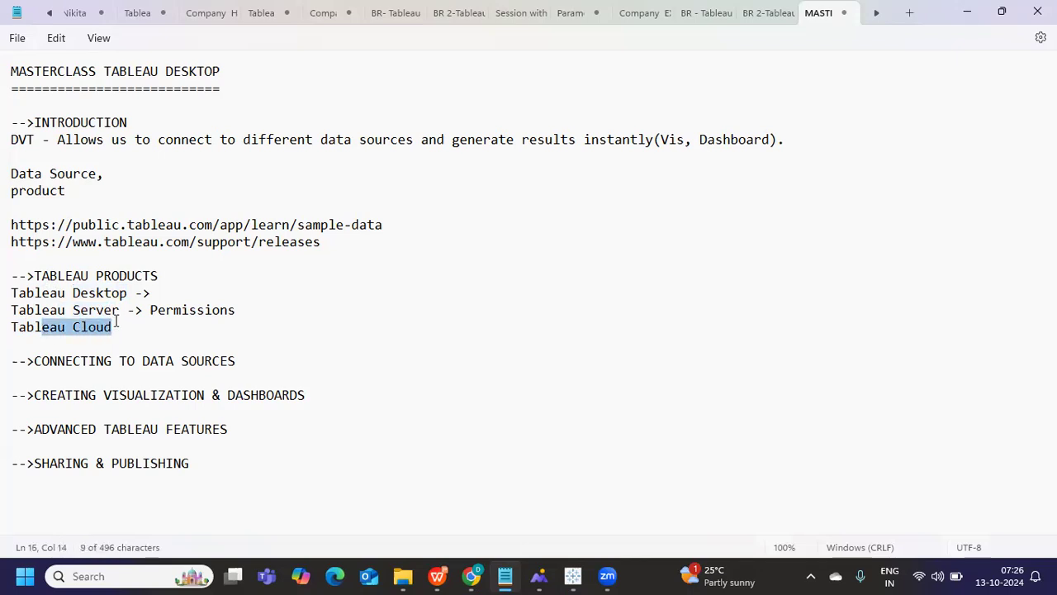
{"action": "left_click", "coordinate": [137, 329]}
{"action": "left_click_drag", "start_coordinate": [136, 323], "coordinate": [3, 314]}
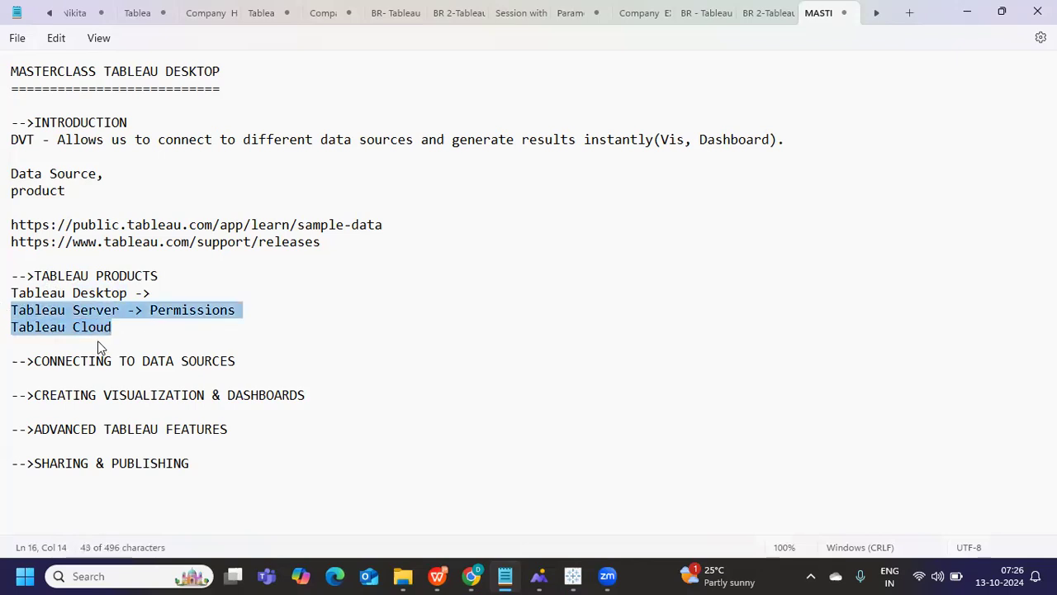
{"action": "left_click", "coordinate": [156, 335]}
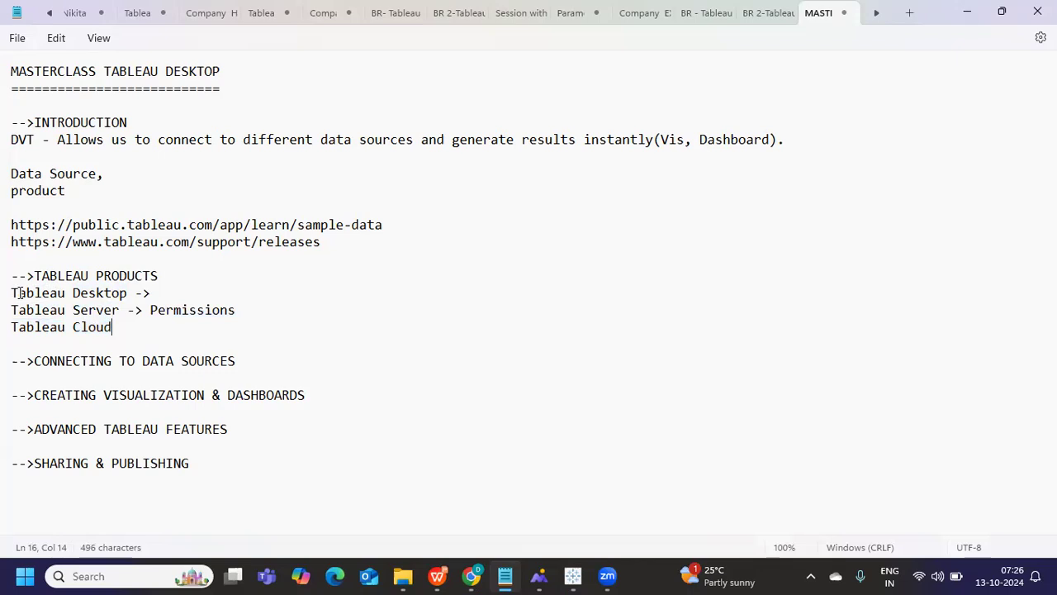
{"action": "left_click_drag", "start_coordinate": [12, 295], "coordinate": [165, 345]}
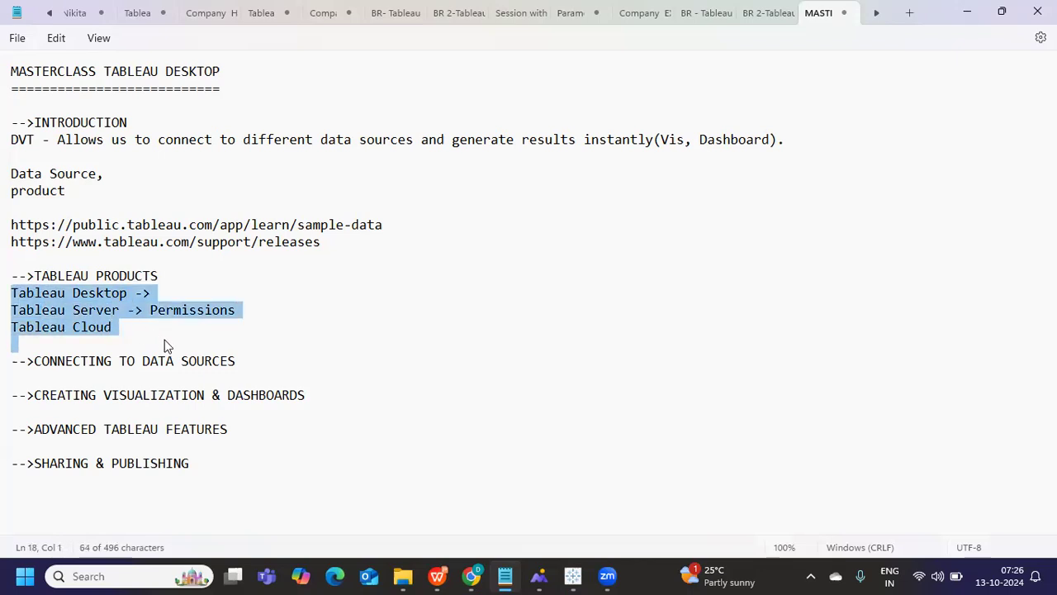
- Append "- 999 1999" to the Tableau Cloud line and highlight the three product lines
{"action": "left_click", "coordinate": [199, 333]}
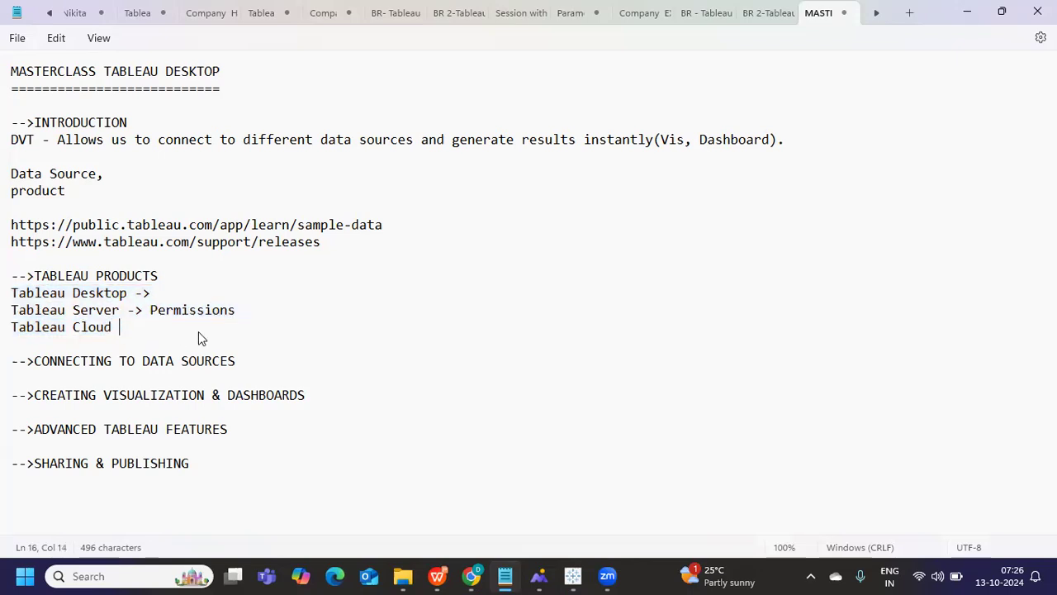
{"action": "type", "text": "-"}
{"action": "type", "text": "999  1999"}
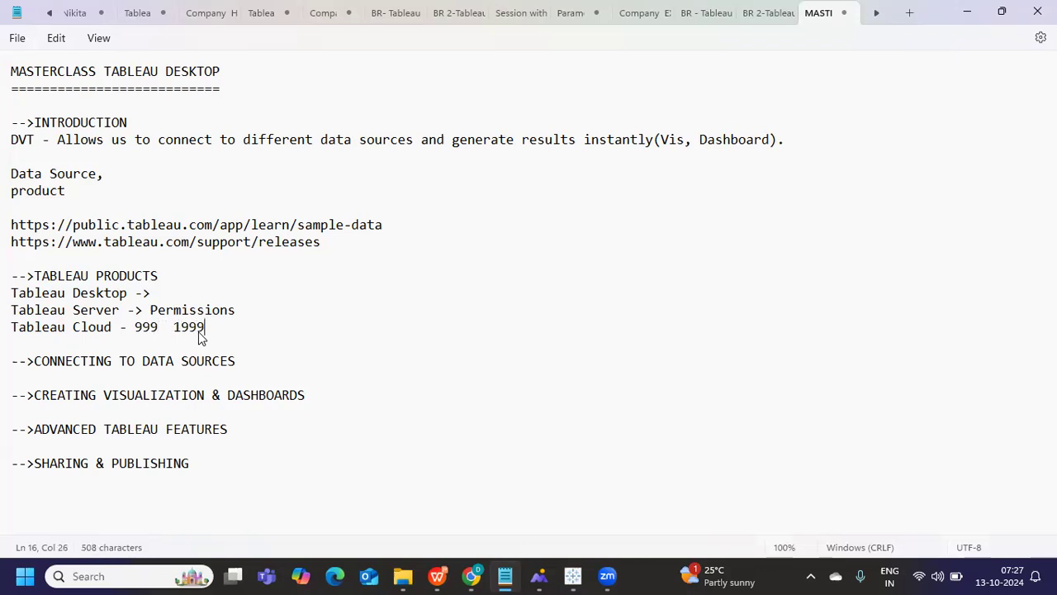
{"action": "left_click_drag", "start_coordinate": [249, 331], "coordinate": [2, 297]}
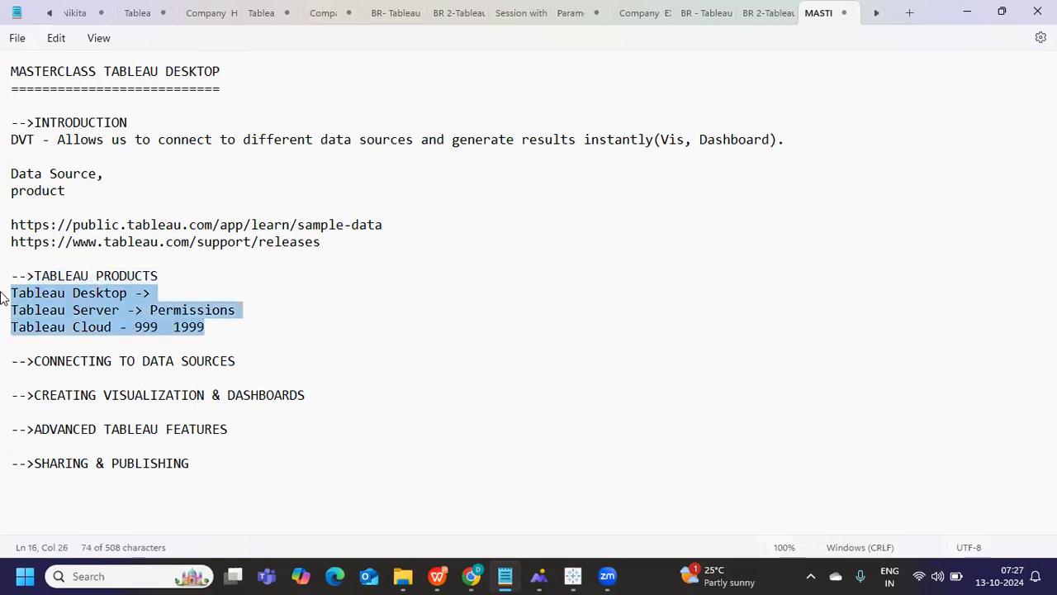
{"action": "left_click", "coordinate": [237, 329]}
- Append "14 Days Trial" to the Tableau Desktop line, and highlight the releases link and the trial note
{"action": "left_click", "coordinate": [171, 292]}
{"action": "type", "text": "14 Day"}
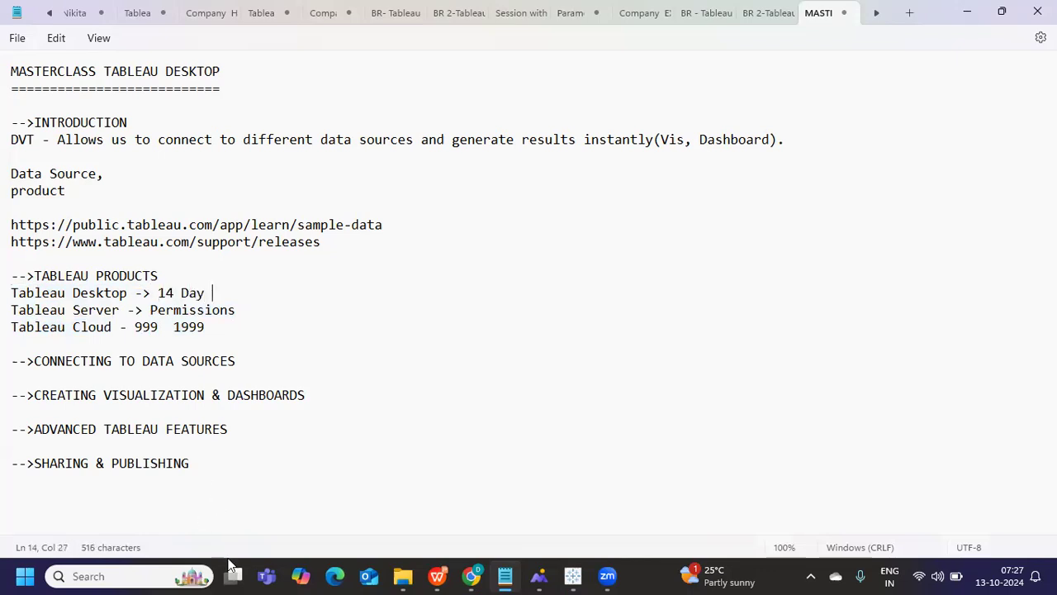
{"action": "key", "text": "BackSpace"}
{"action": "type", "text": "s Trial"}
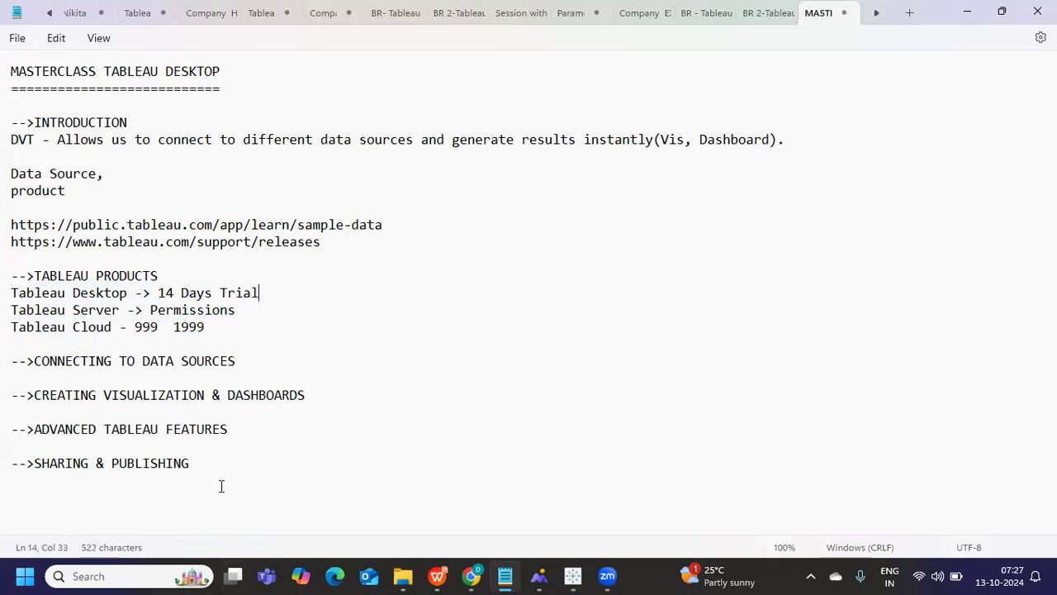
{"action": "left_click_drag", "start_coordinate": [322, 241], "coordinate": [3, 248]}
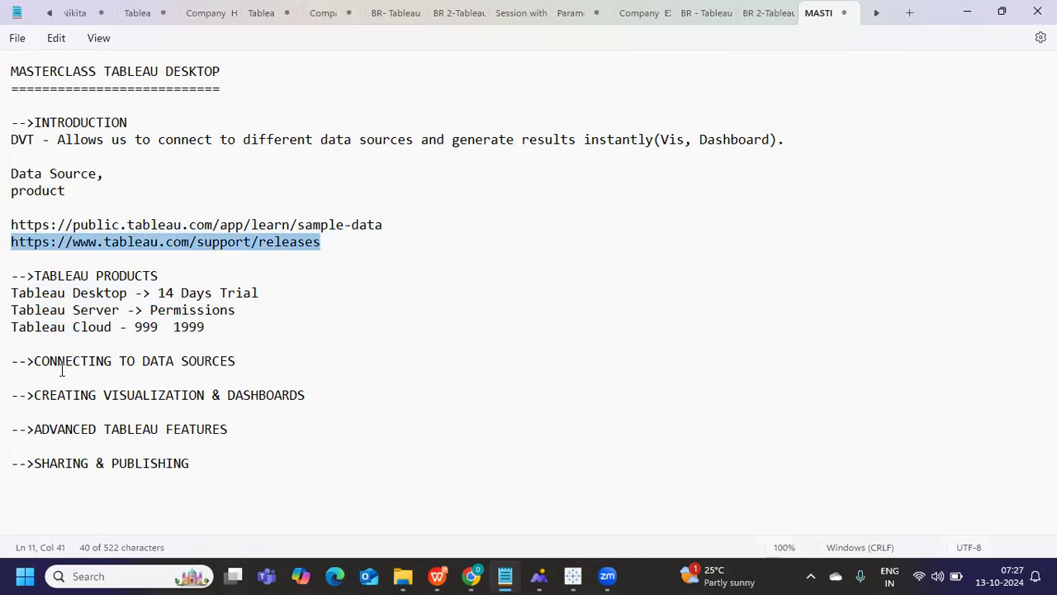
{"action": "left_click_drag", "start_coordinate": [159, 292], "coordinate": [256, 296]}
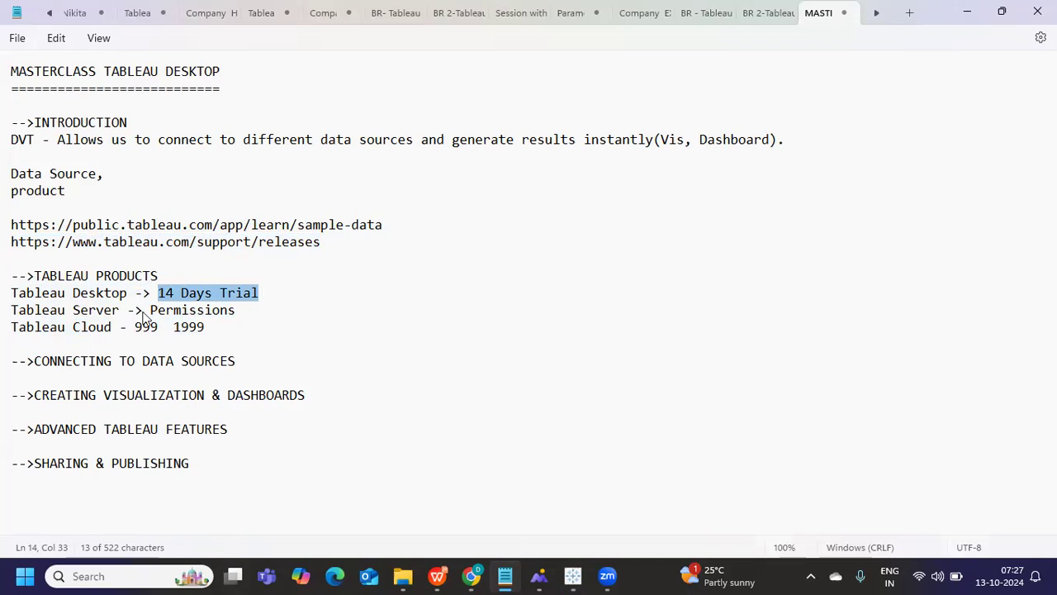
- Add the line "Tableau Public" below the Tableau Cloud entry and highlight the 14 Days Trial note
{"action": "left_click", "coordinate": [242, 321]}
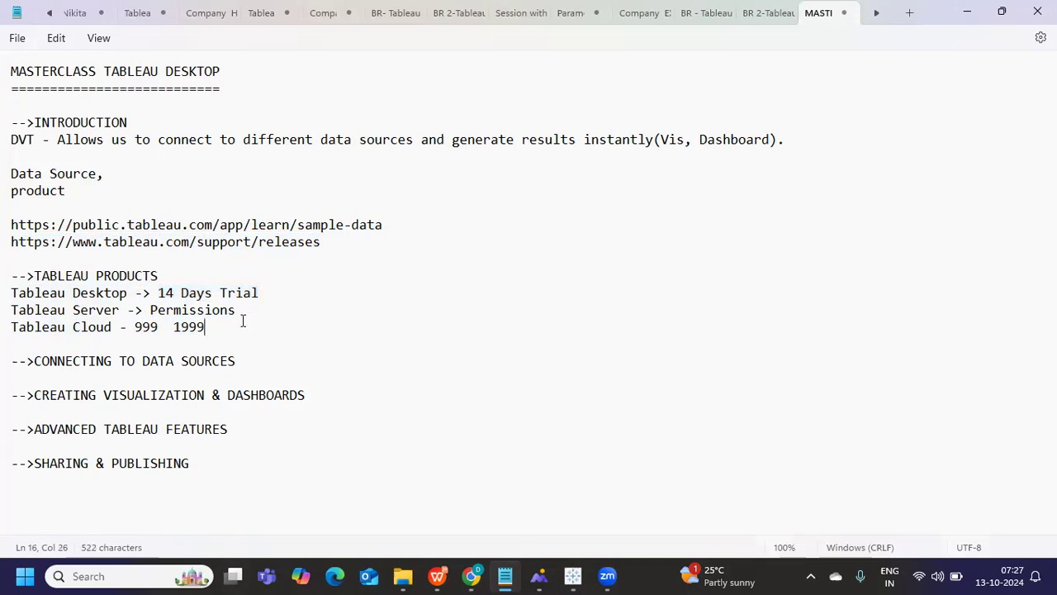
{"action": "key", "text": "Return"}
{"action": "left_click", "coordinate": [161, 293]}
{"action": "left_click_drag", "start_coordinate": [161, 293], "coordinate": [269, 292]}
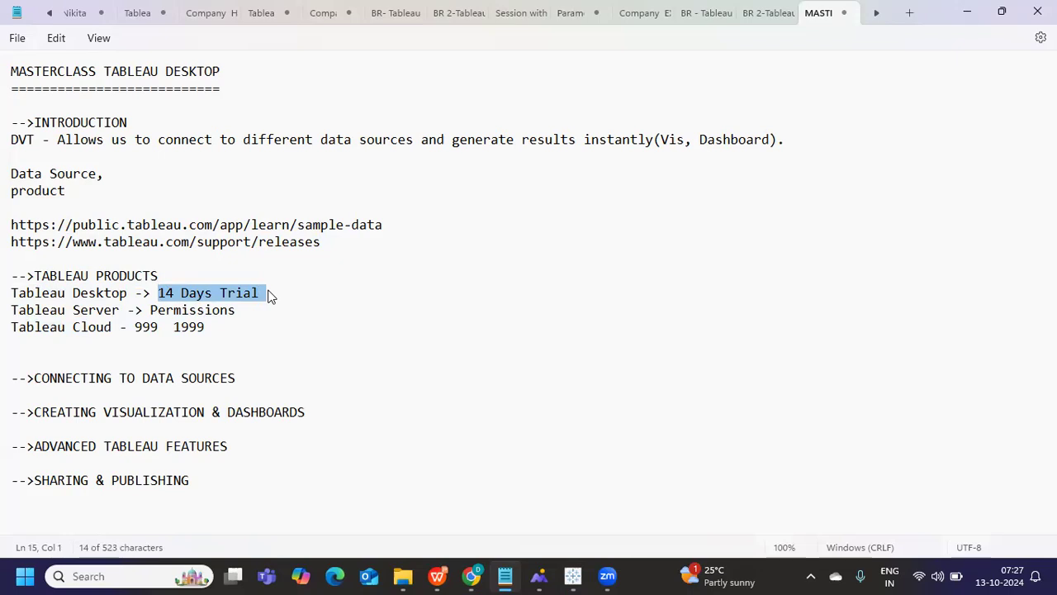
{"action": "left_click", "coordinate": [25, 347]}
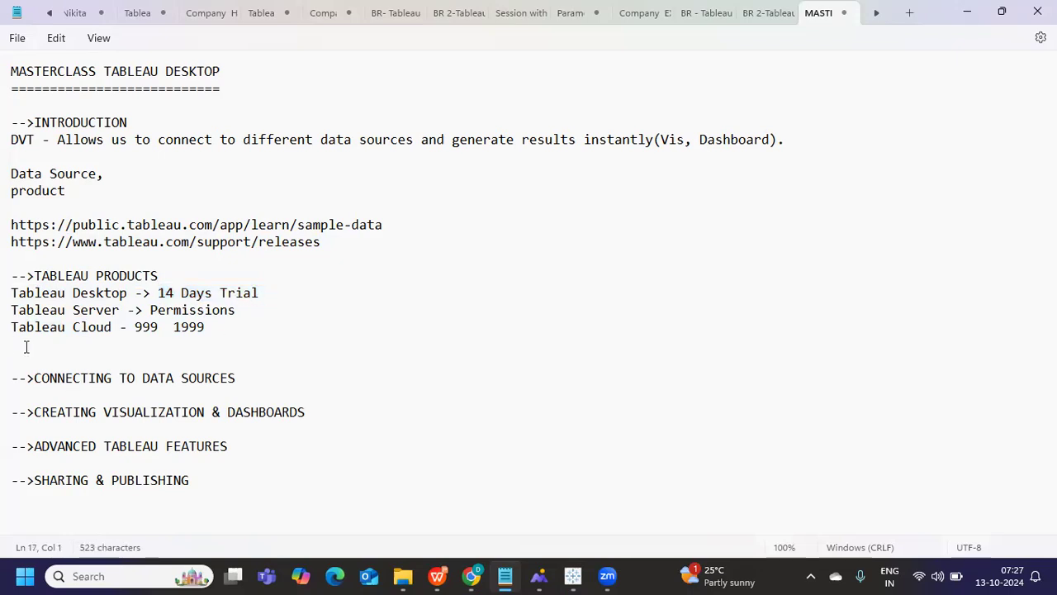
{"action": "type", "text": "Tableau Public"}
{"action": "key", "text": "Return"}
- Write the numbered note "1 --> you have yor Tableau Public Profile" below Tableau Public, highlighting that product entry along the way
{"action": "type", "text": "1 --"}
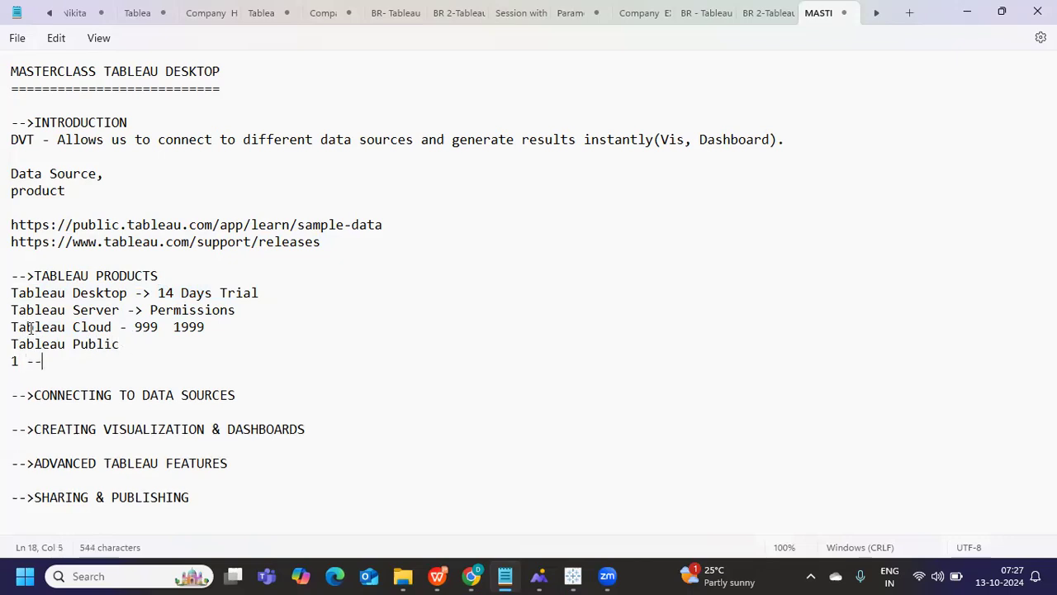
{"action": "type", "text": ">"}
{"action": "left_click", "coordinate": [122, 344]}
{"action": "left_click_drag", "start_coordinate": [117, 347], "coordinate": [10, 345]}
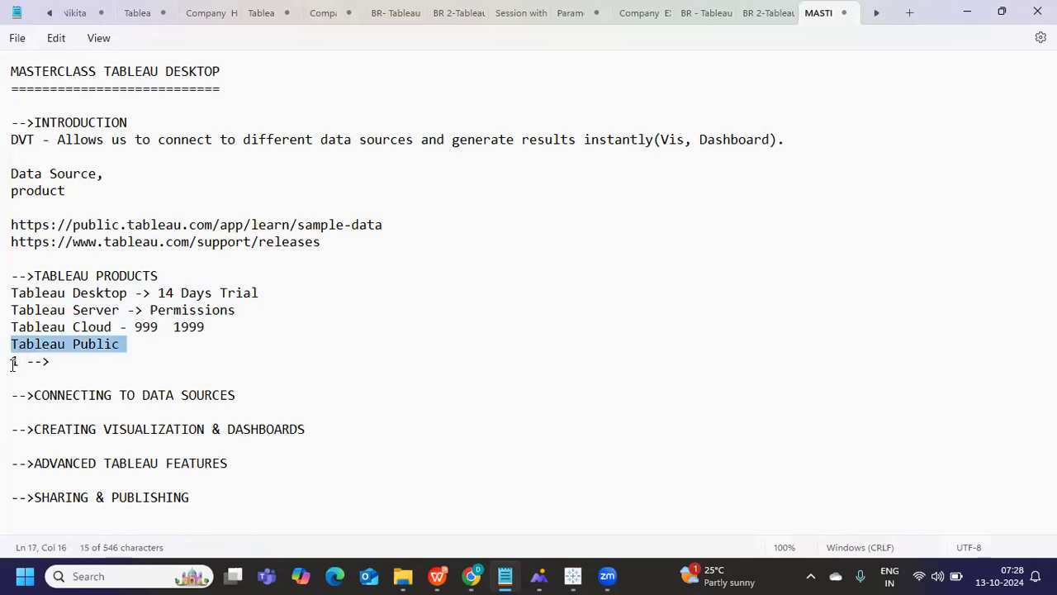
{"action": "left_click", "coordinate": [72, 360]}
{"action": "type", "text": "you have yor Tableau Public Profile"}
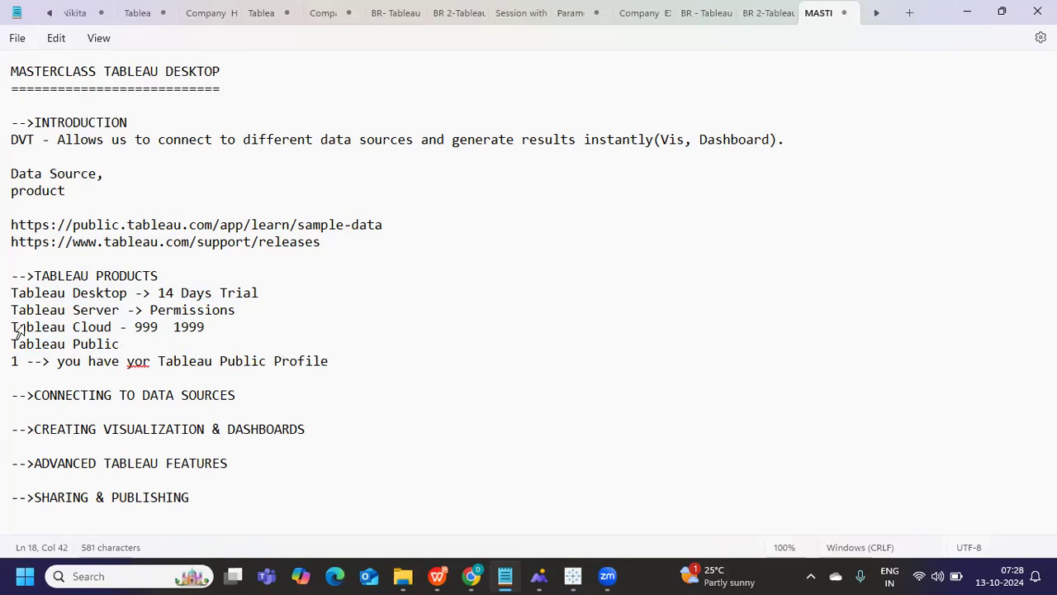
- Switch to Chrome, look through the open Tableau pages, and go from the Sample Data page to the Tableau Public home page
{"action": "mouse_move", "coordinate": [484, 577]}
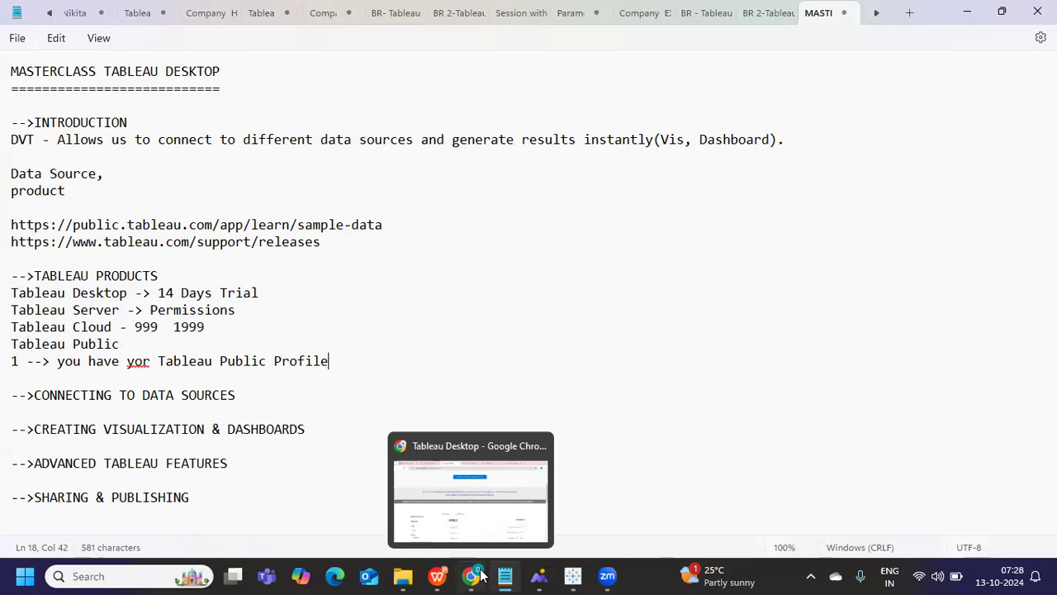
{"action": "left_click", "coordinate": [501, 471]}
{"action": "scroll", "coordinate": [479, 230], "scroll_direction": "up", "scroll_amount": 4}
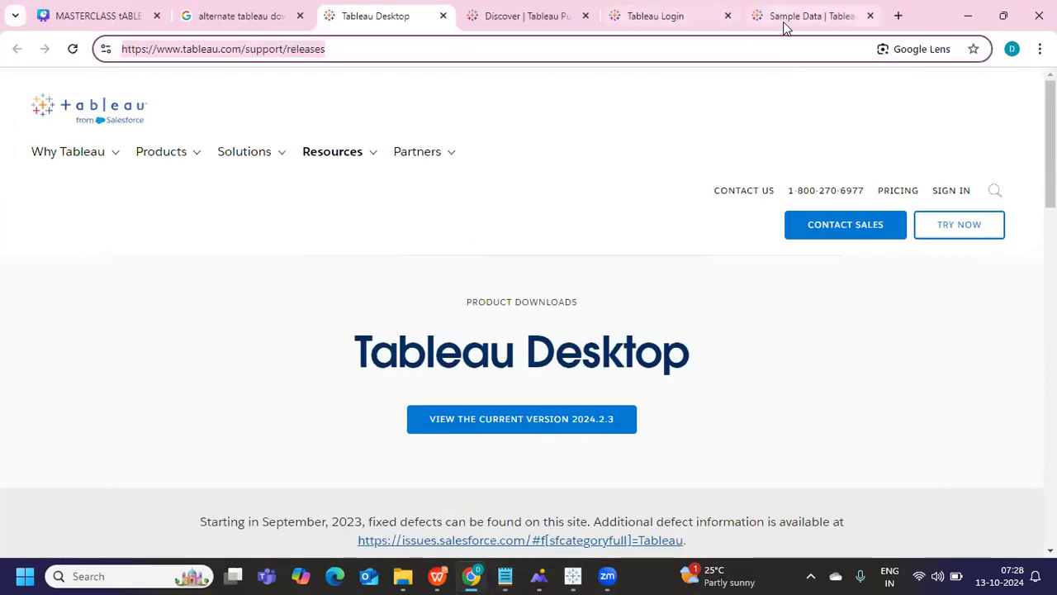
{"action": "left_click", "coordinate": [644, 17]}
{"action": "scroll", "coordinate": [236, 92], "scroll_direction": "up", "scroll_amount": 3}
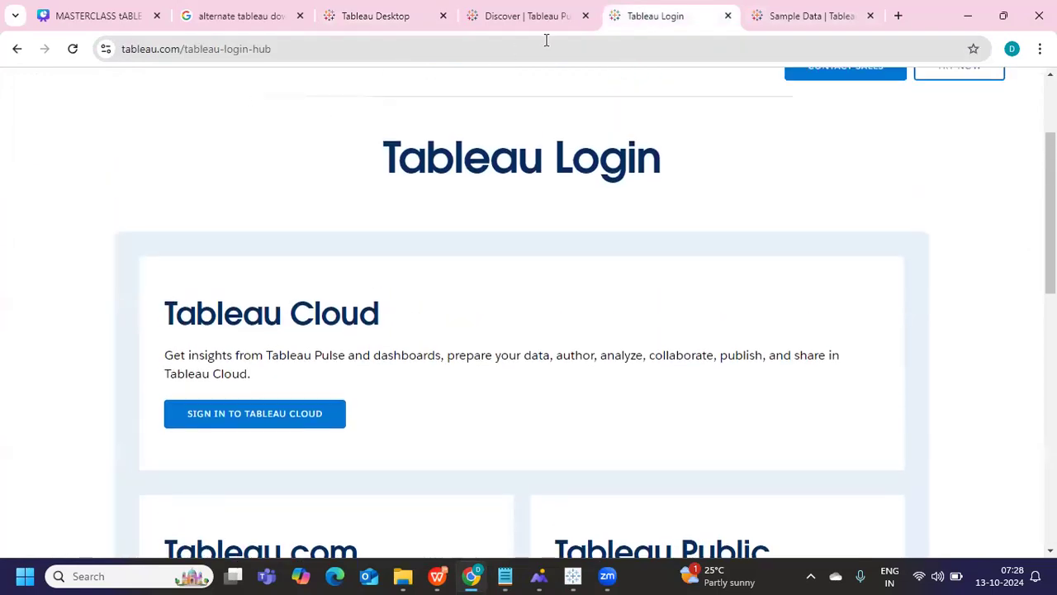
{"action": "left_click", "coordinate": [793, 18]}
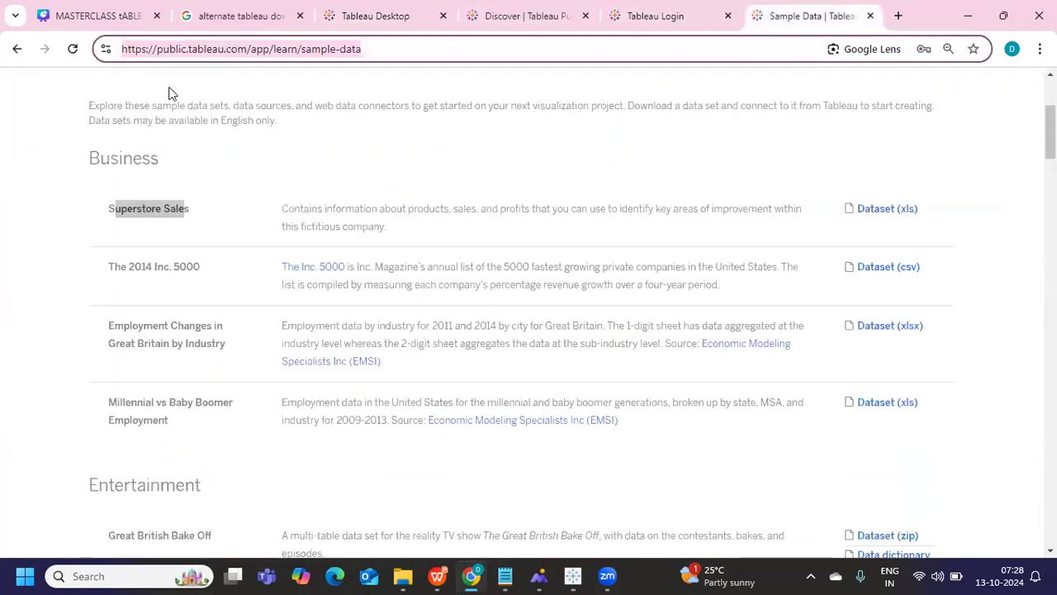
{"action": "scroll", "coordinate": [177, 93], "scroll_direction": "up", "scroll_amount": 3}
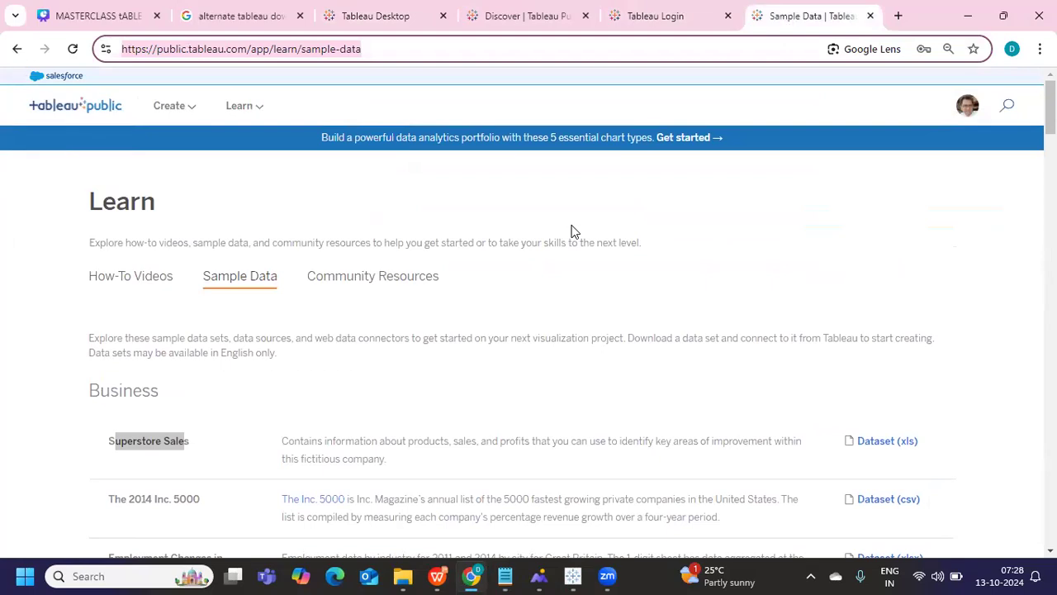
{"action": "left_click", "coordinate": [48, 108]}
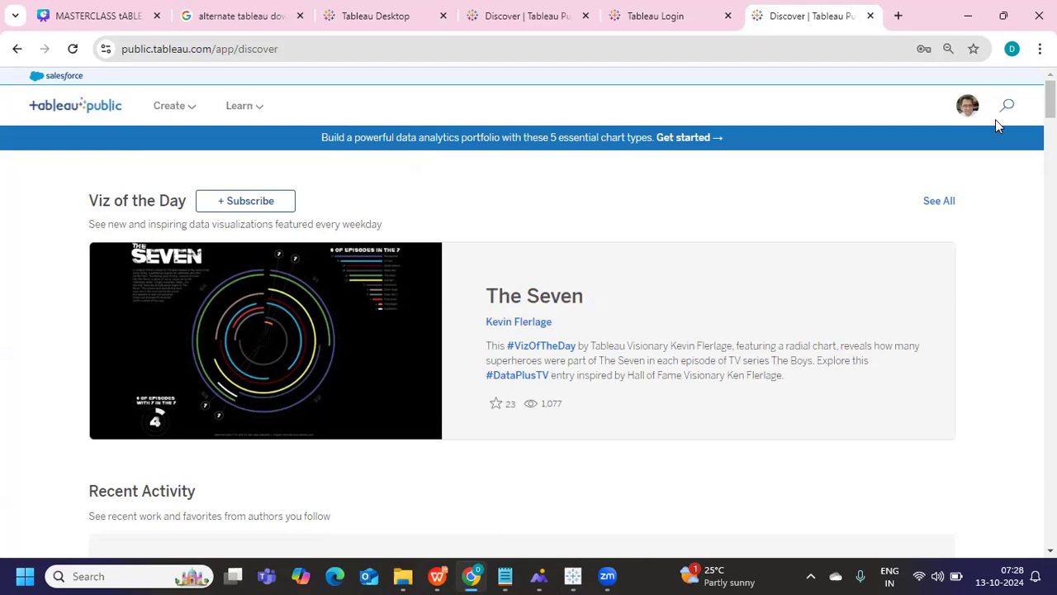
- Search Tableau Public for "sample superstore" and for "YTD"
{"action": "type", "text": "s"}
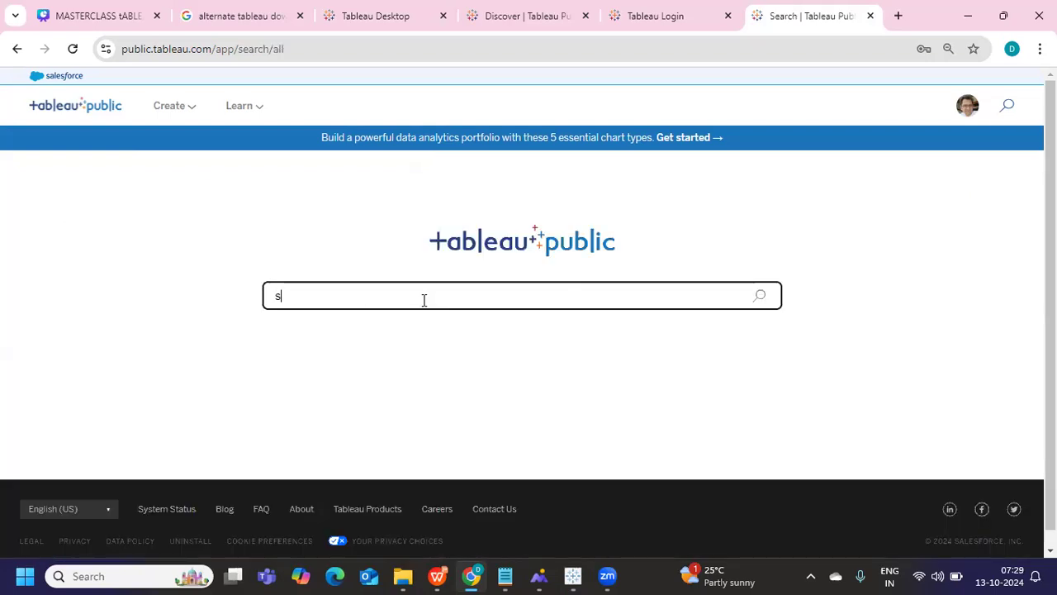
{"action": "type", "text": "ample superstore"}
{"action": "key", "text": "Return"}
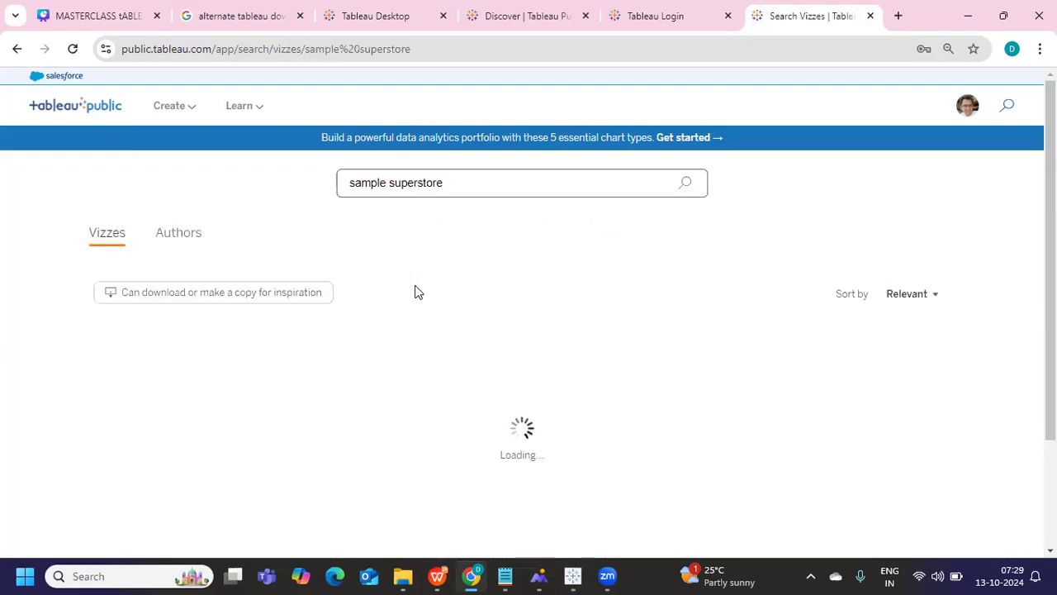
{"action": "left_click_drag", "start_coordinate": [444, 182], "coordinate": [303, 160]}
{"action": "type", "text": "YTD"}
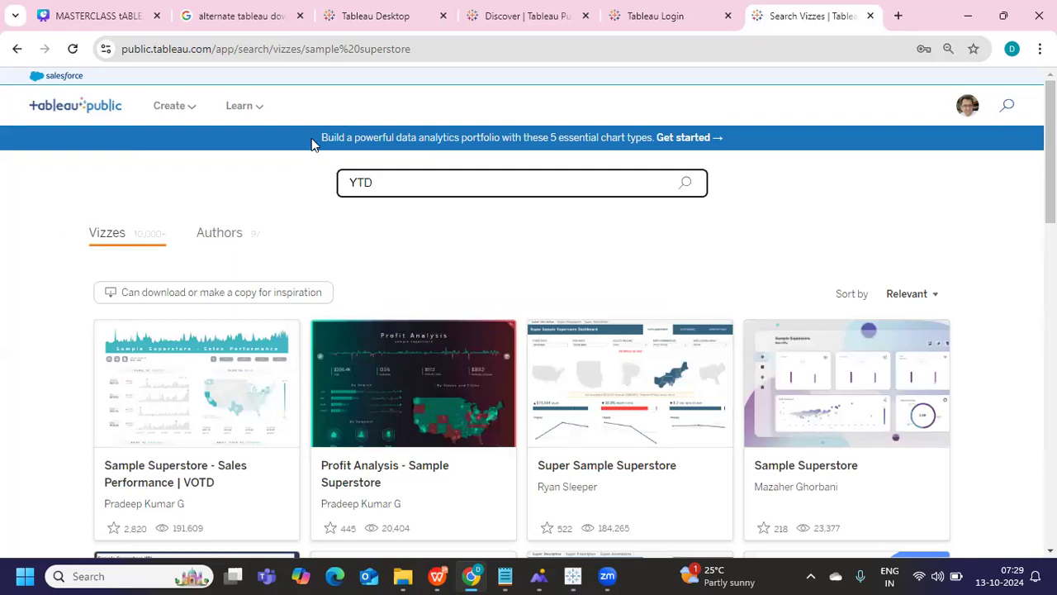
{"action": "key", "text": "Return"}
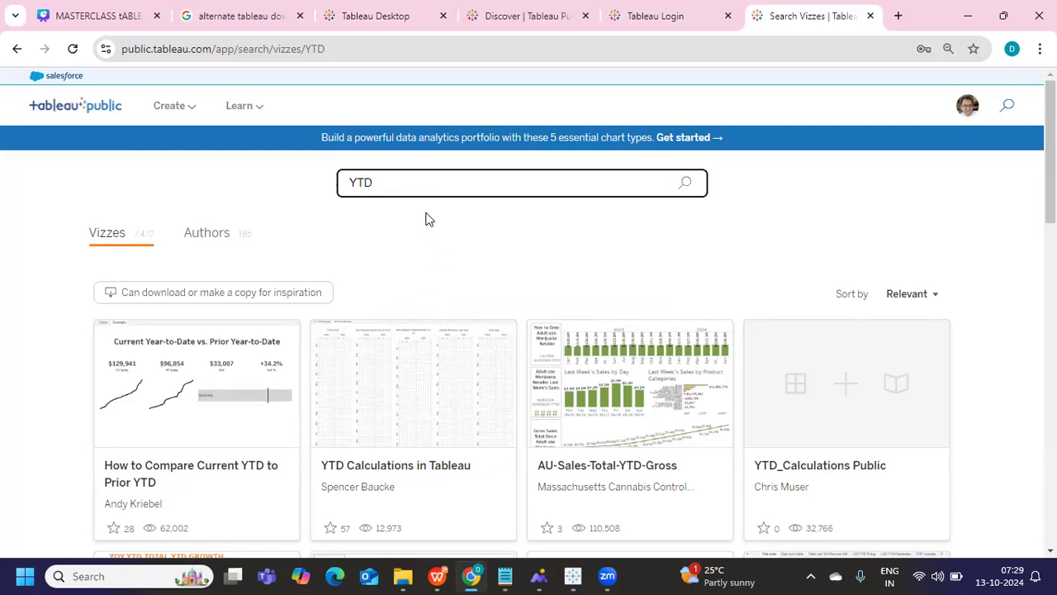
- Switch back to Notepad and add "2--> Do not publish anything sensitivie information to public." below the first Tableau Public note
{"action": "left_click", "coordinate": [491, 492]}
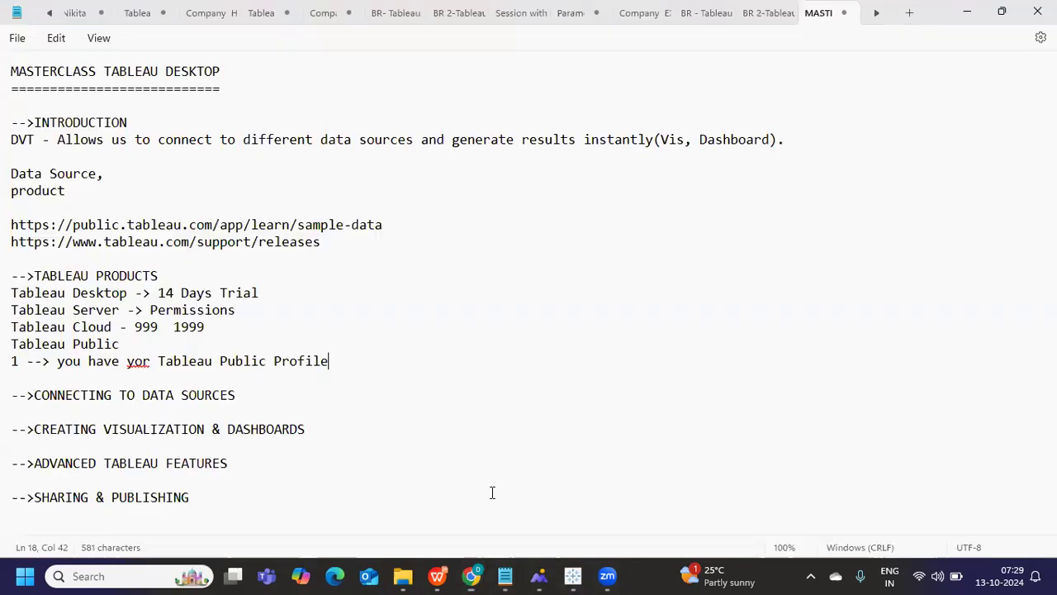
{"action": "left_click", "coordinate": [383, 370]}
{"action": "type", "text": "2"}
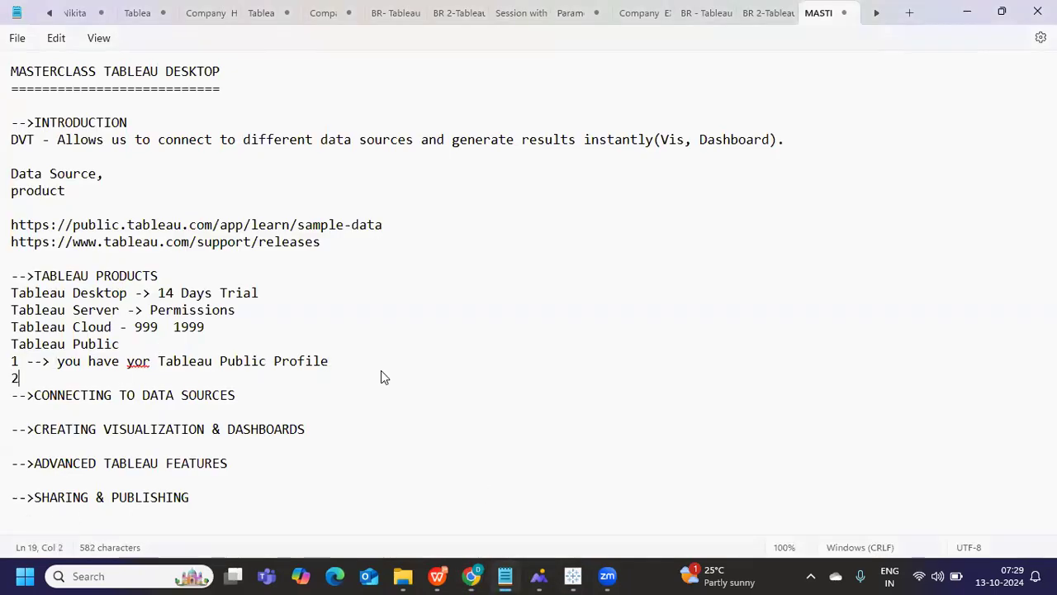
{"action": "type", "text": "--> Do not publish any"}
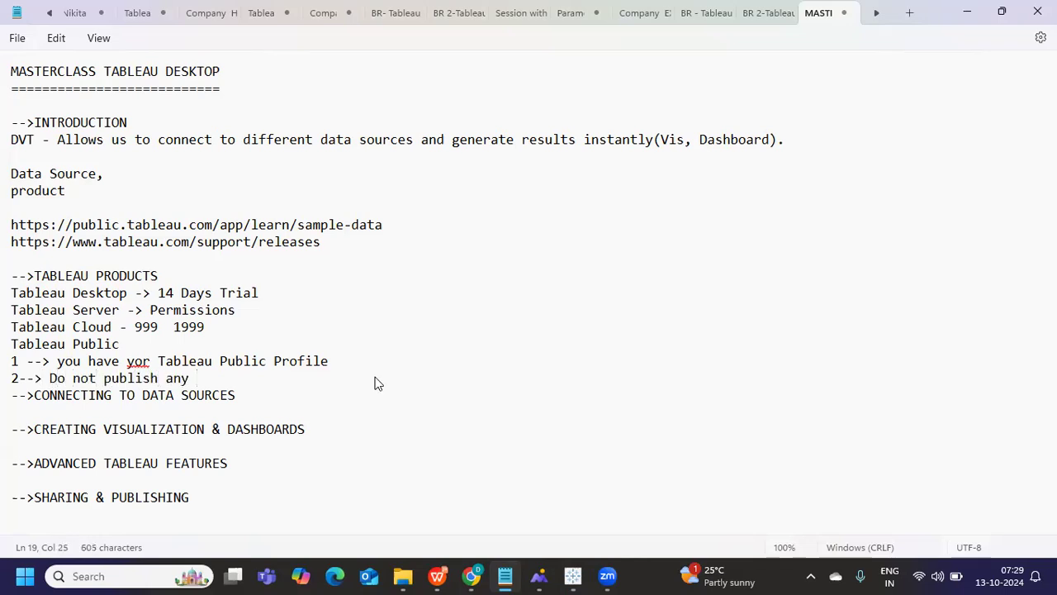
{"action": "key", "text": "BackSpace"}
{"action": "type", "text": "thing ses"}
{"action": "key", "text": "BackSpace"}
{"action": "type", "text": "nsitivie inf"}
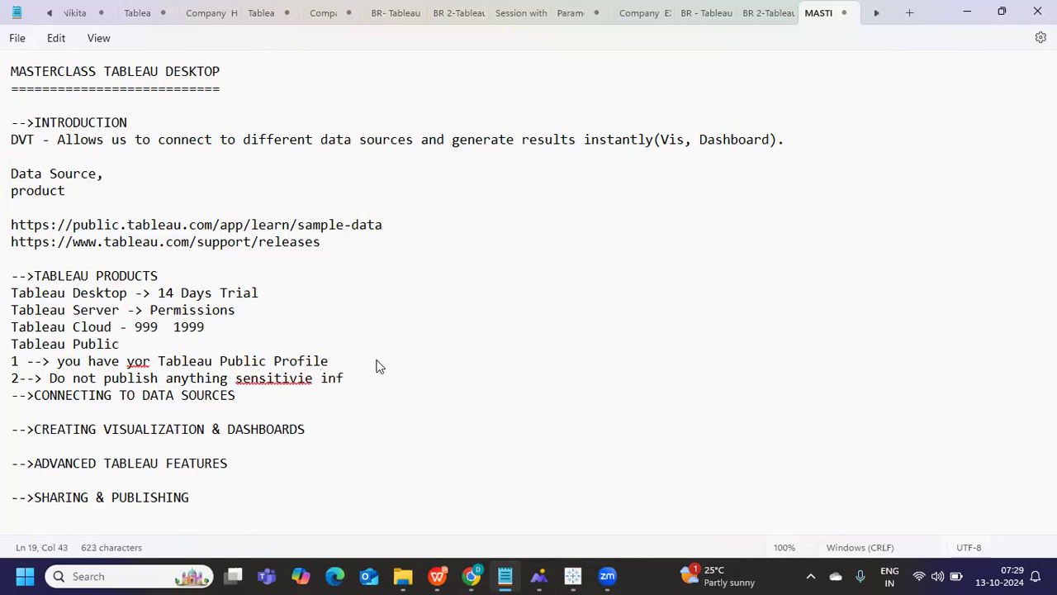
{"action": "type", "text": "ormation to public."}
{"action": "key", "text": "alt+Tab"}
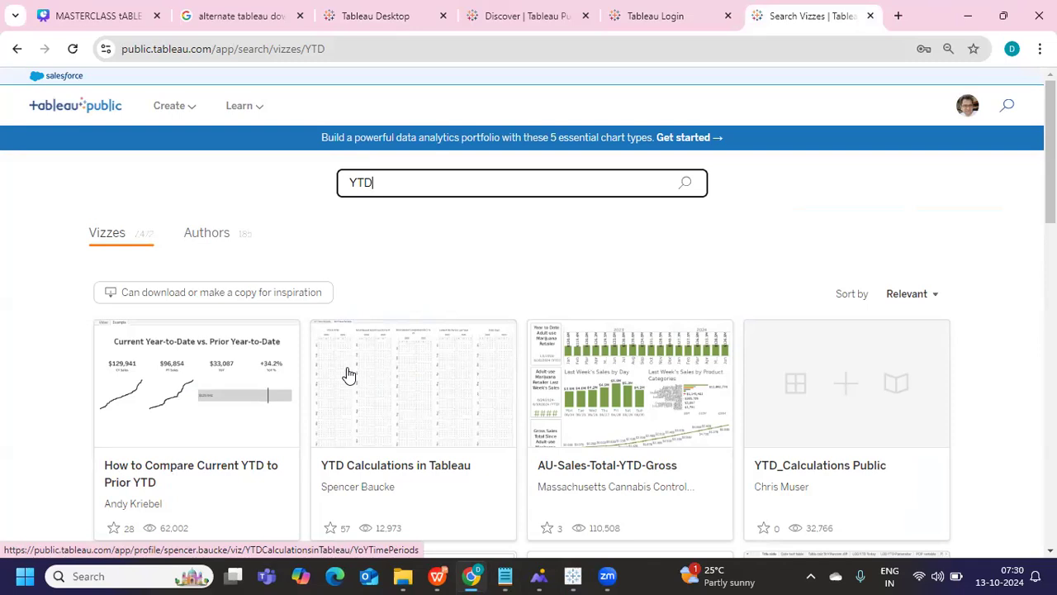
{"action": "key", "text": "alt+Tab"}
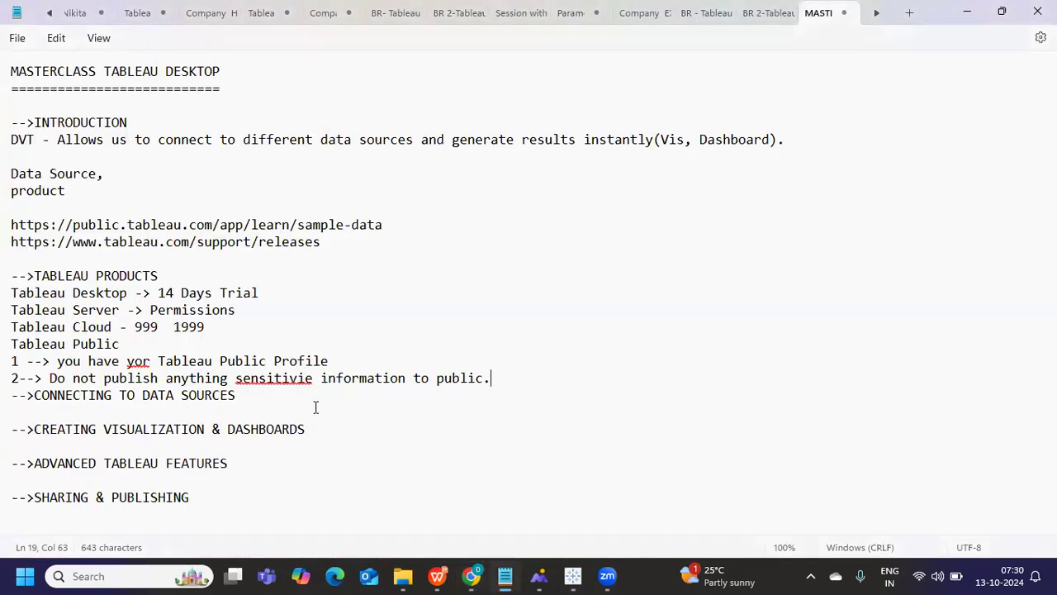
{"action": "key", "text": "alt+Tab"}
{"action": "key", "text": "alt+Tab"}
- Switch to Chrome and try to open Web Authoring in Tableau Public, reloading the page
{"action": "key", "text": "alt+Tab"}
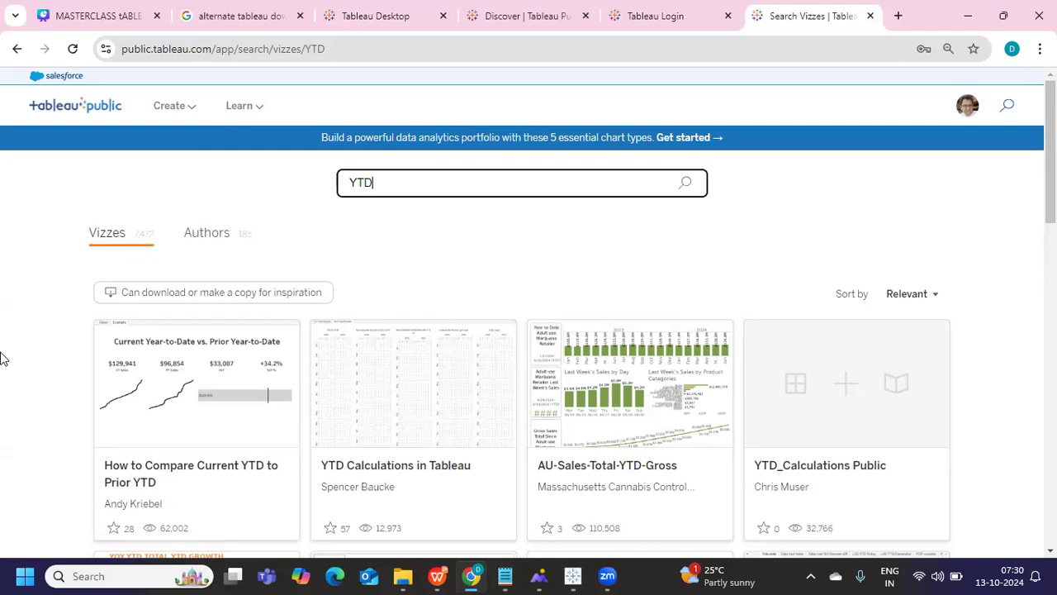
{"action": "left_click", "coordinate": [425, 47]}
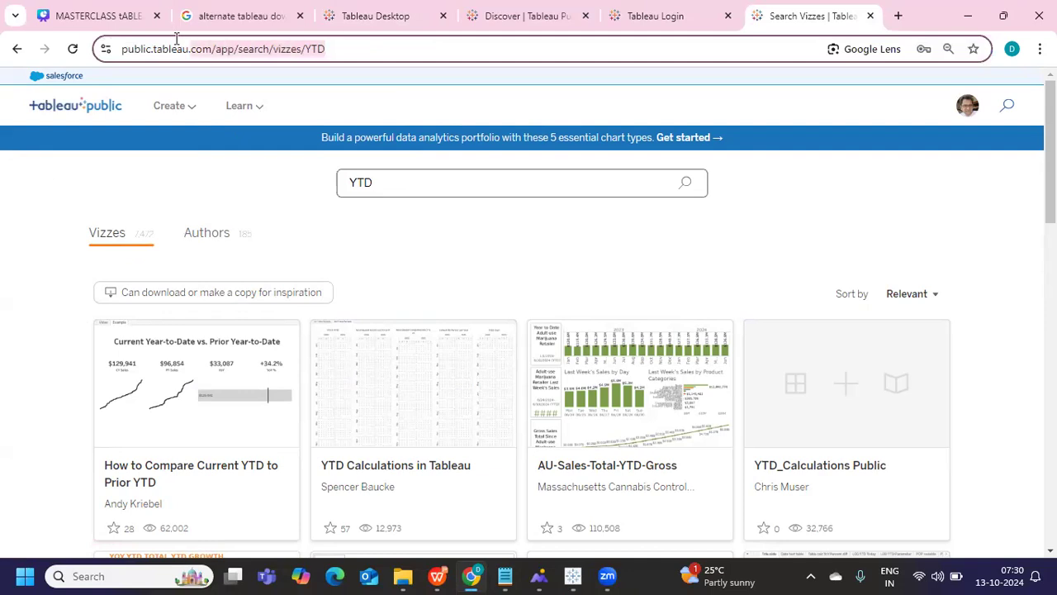
{"action": "left_click", "coordinate": [188, 108]}
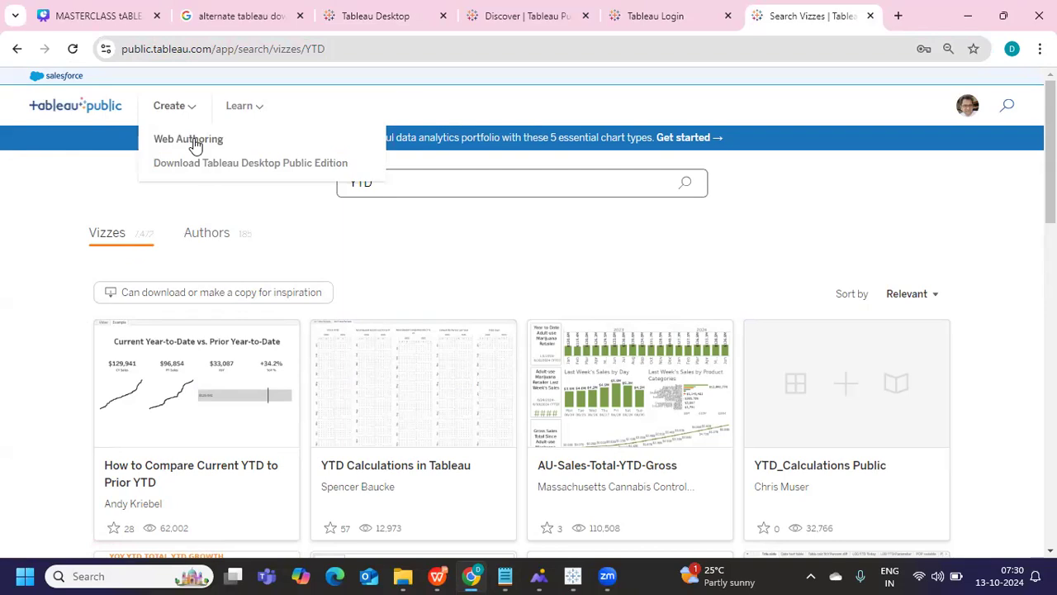
{"action": "left_click", "coordinate": [188, 140]}
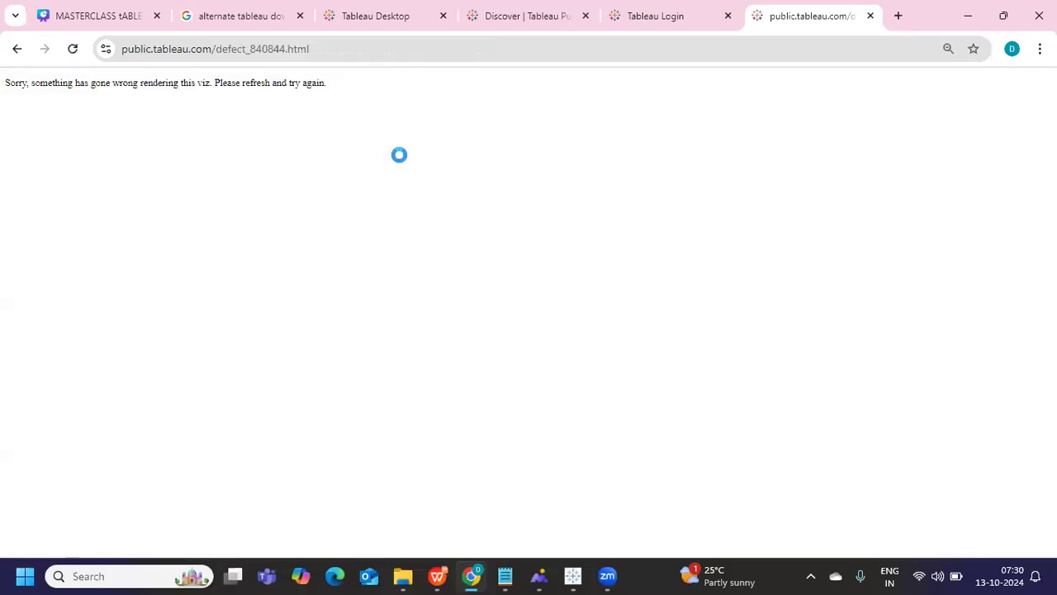
{"action": "left_click", "coordinate": [75, 49]}
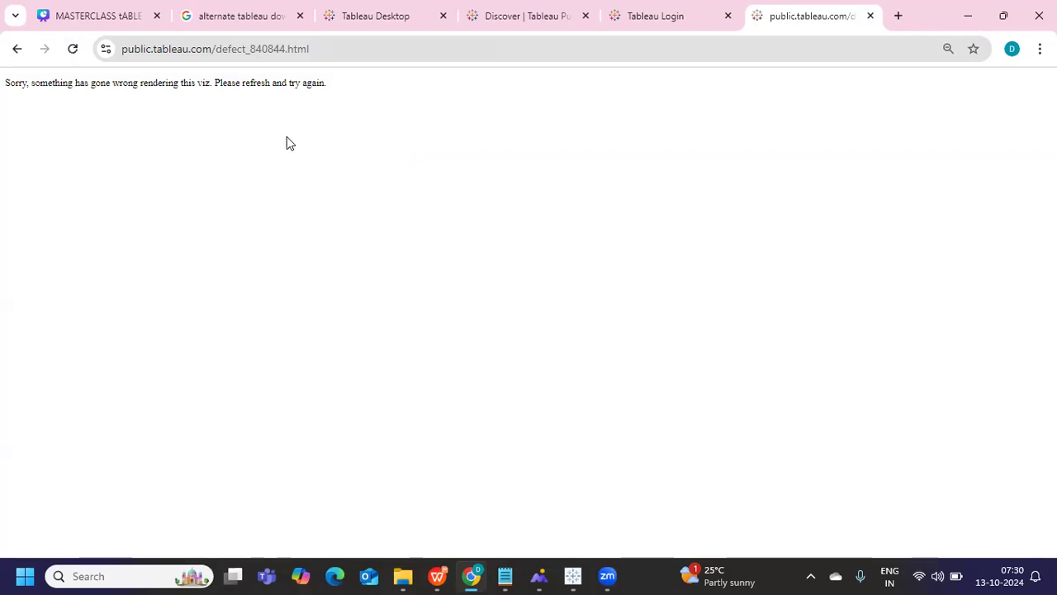
{"action": "left_click", "coordinate": [71, 48]}
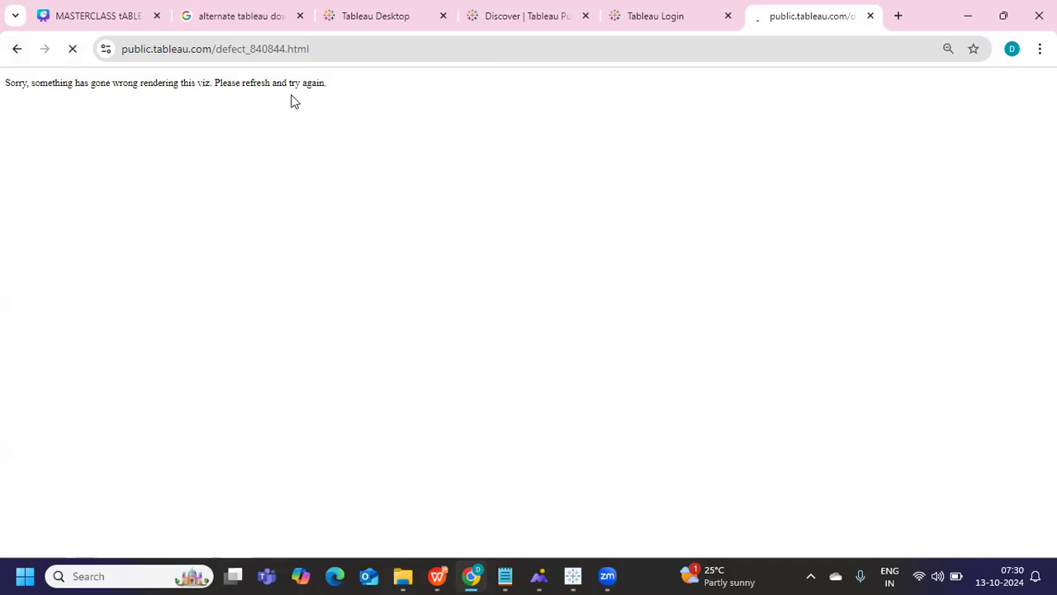
- Try to open the Tableau Desktop Public Edition download, return to the YTD search results and show the creation options again
{"action": "mouse_move", "coordinate": [167, 99]}
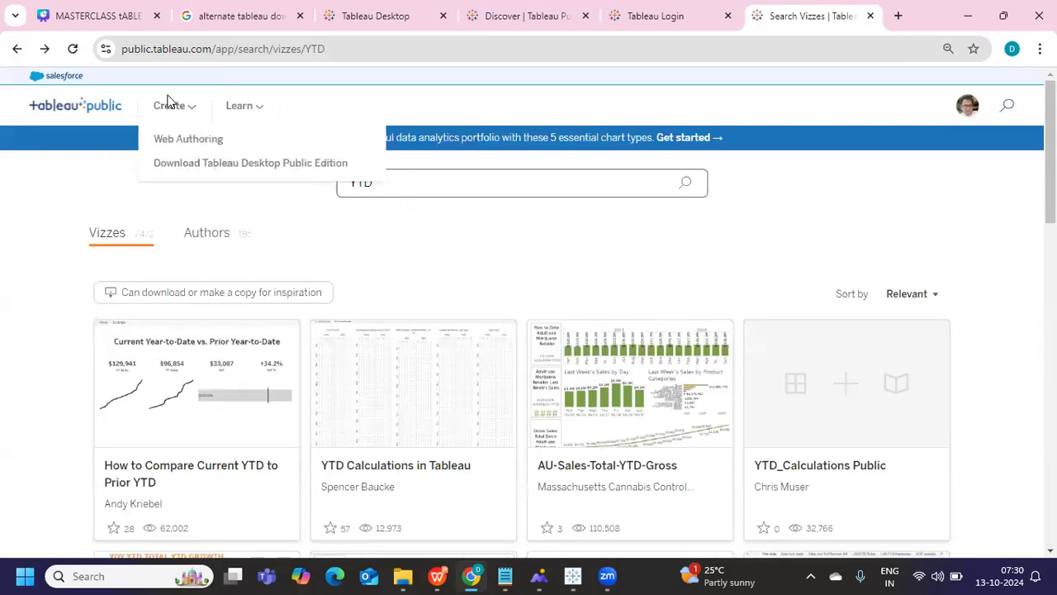
{"action": "left_click", "coordinate": [326, 163]}
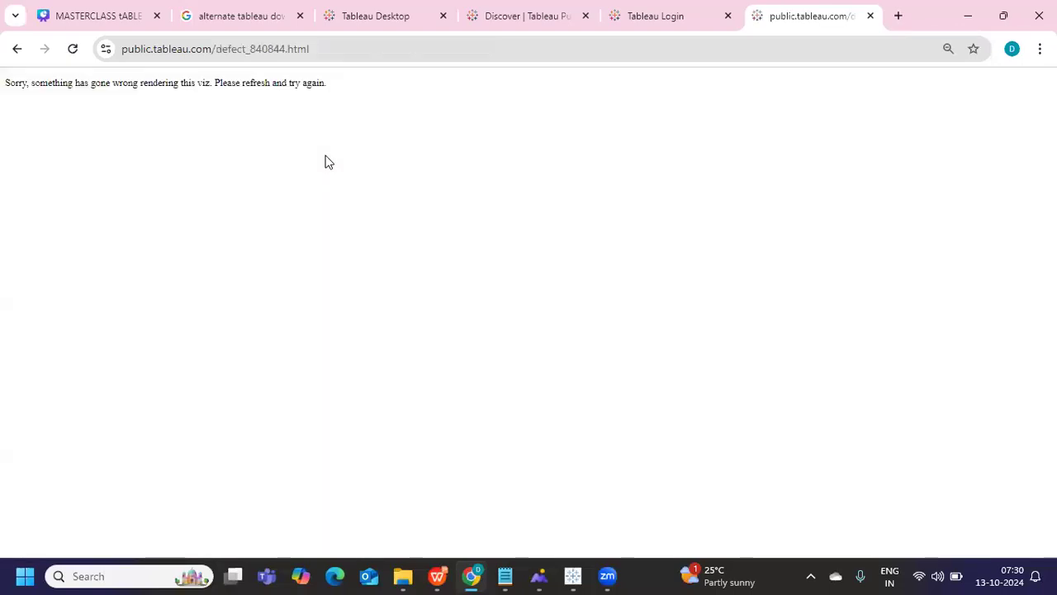
{"action": "left_click", "coordinate": [16, 49]}
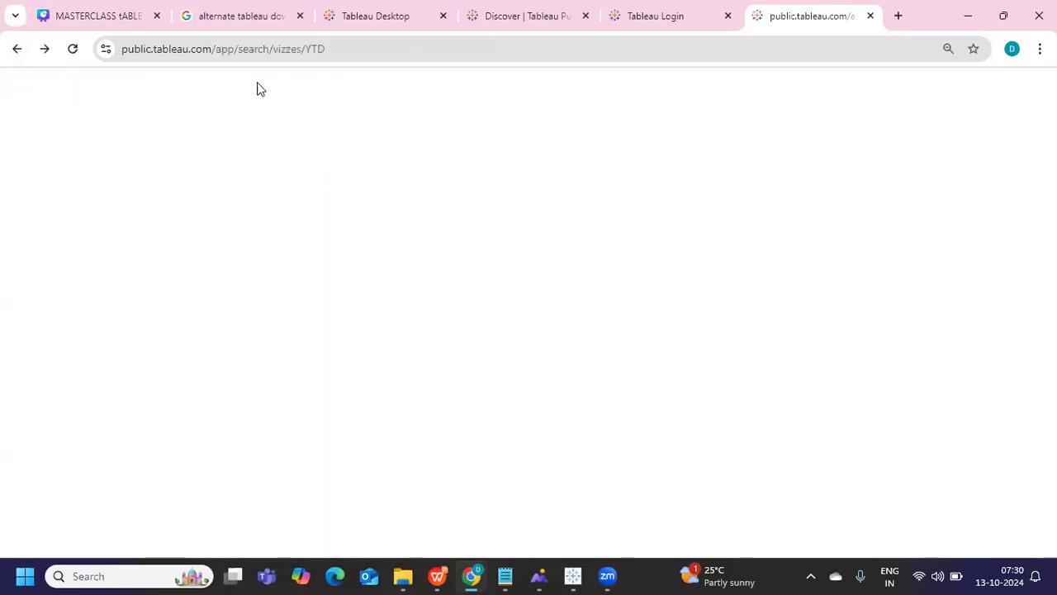
{"action": "mouse_move", "coordinate": [141, 111]}
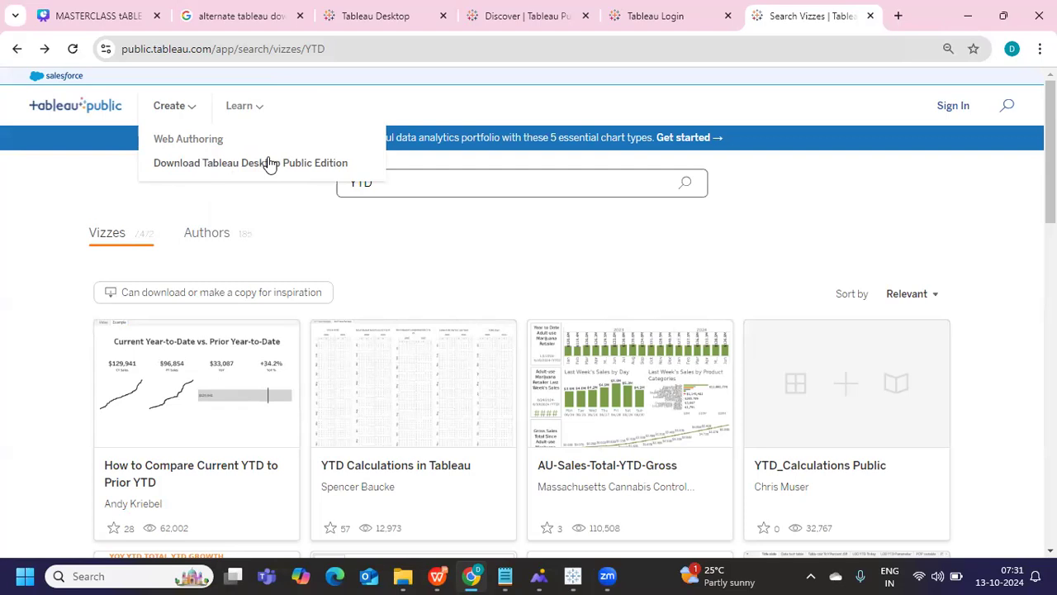
- Switch back to the Notepad notes and highlight "Source," in the Data Source line of the introduction
{"action": "mouse_move", "coordinate": [505, 576]}
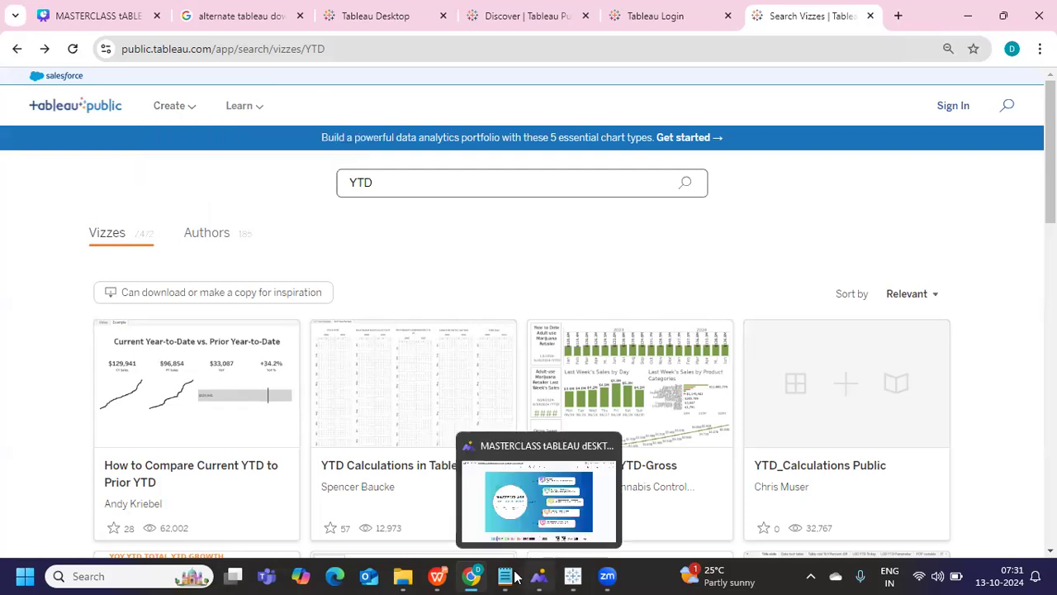
{"action": "left_click", "coordinate": [510, 525]}
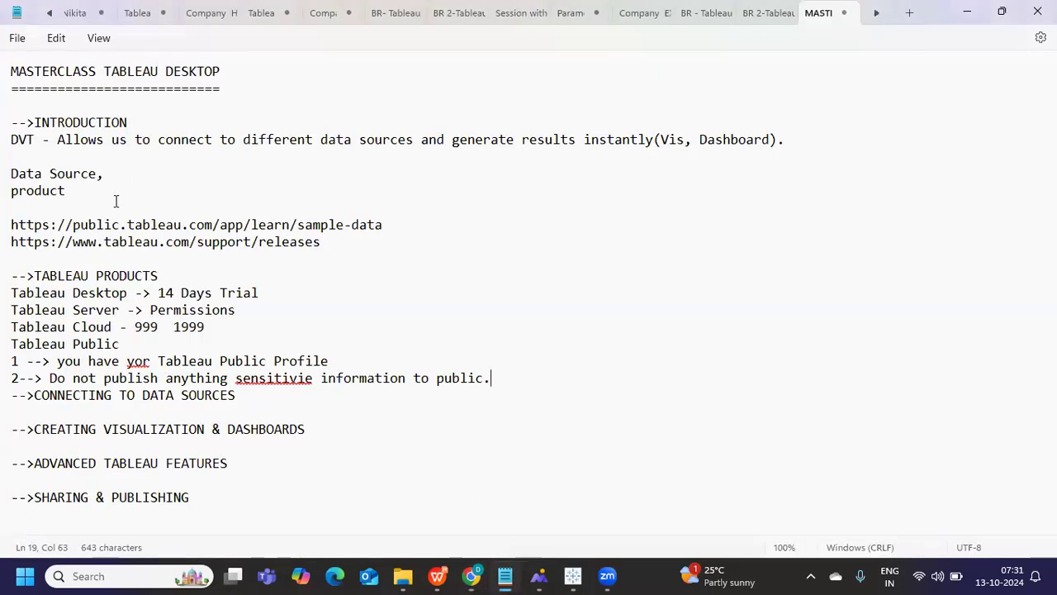
{"action": "left_click_drag", "start_coordinate": [51, 175], "coordinate": [147, 171]}
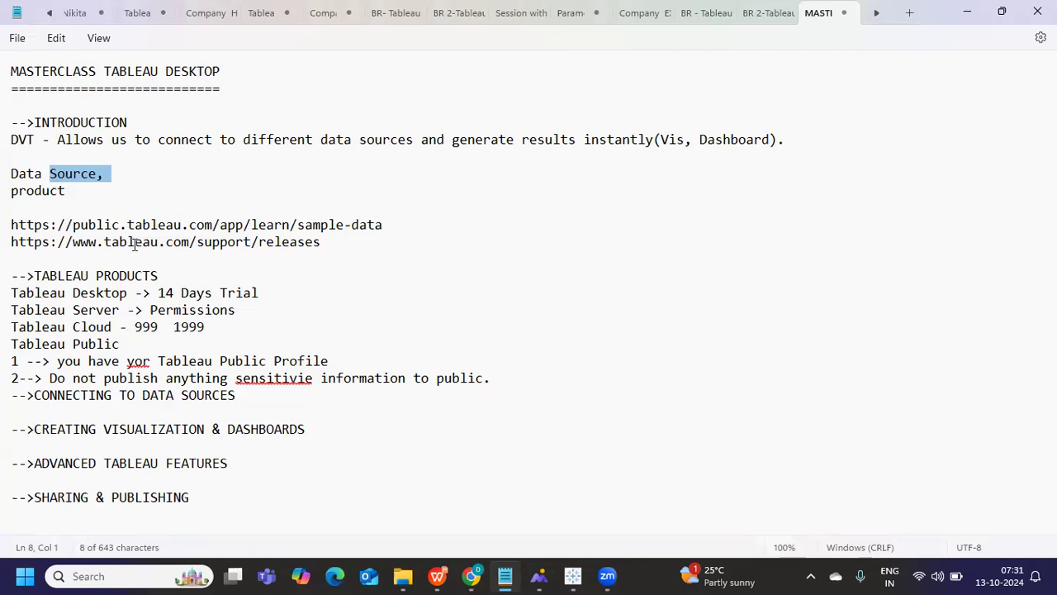
- Add "Tableau Reader" and "Tableau Mobile" on separate lines below the second Tableau Public note
{"action": "left_click_drag", "start_coordinate": [127, 344], "coordinate": [39, 351]}
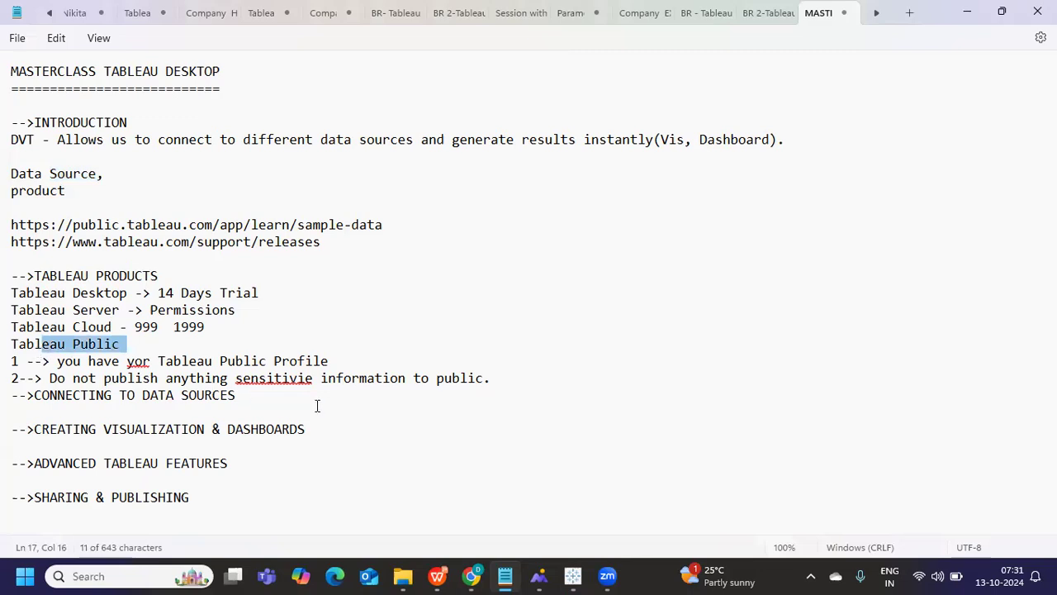
{"action": "left_click", "coordinate": [522, 378]}
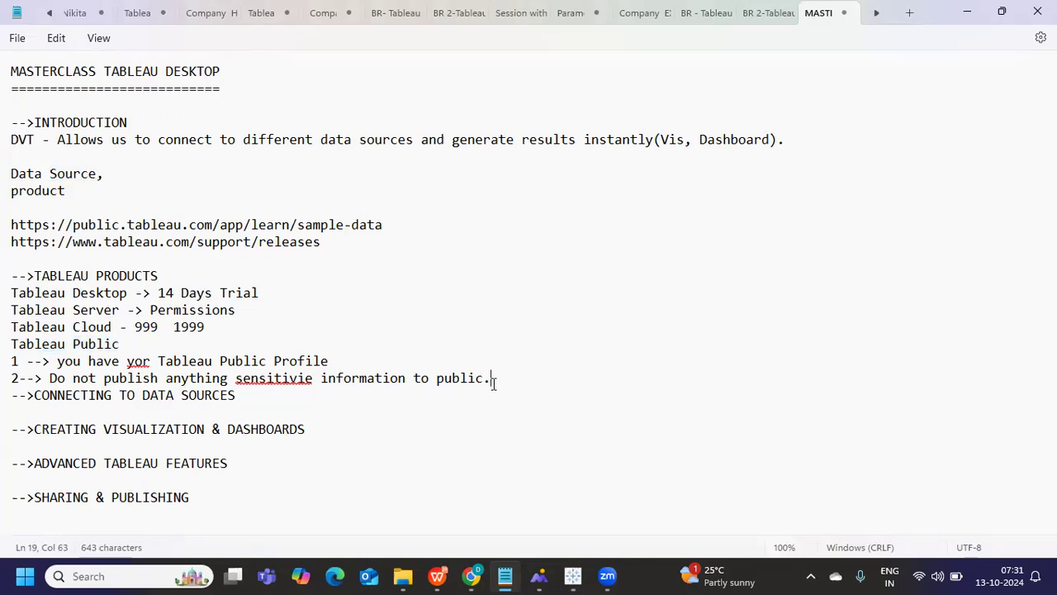
{"action": "key", "text": "Return"}
{"action": "type", "text": "Tableau Reader"}
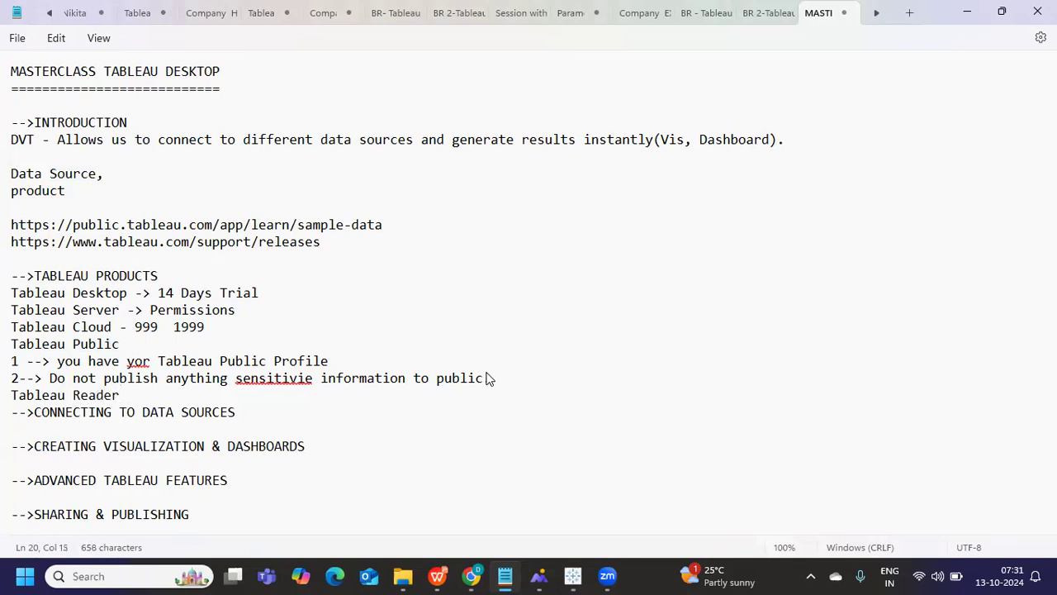
{"action": "key", "text": "Return"}
{"action": "type", "text": "T"}
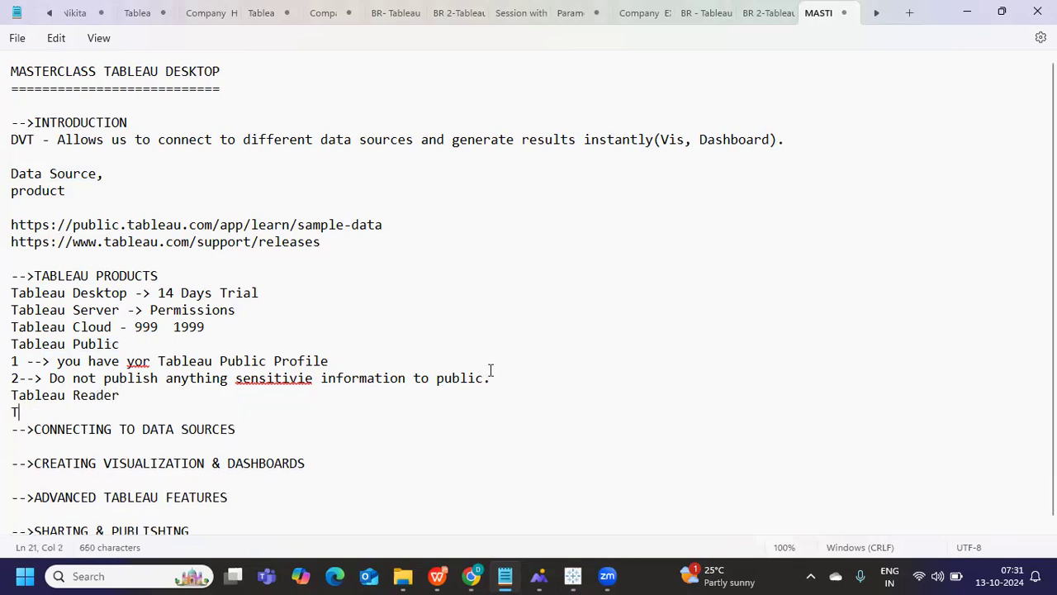
{"action": "type", "text": "ableau Mobile"}
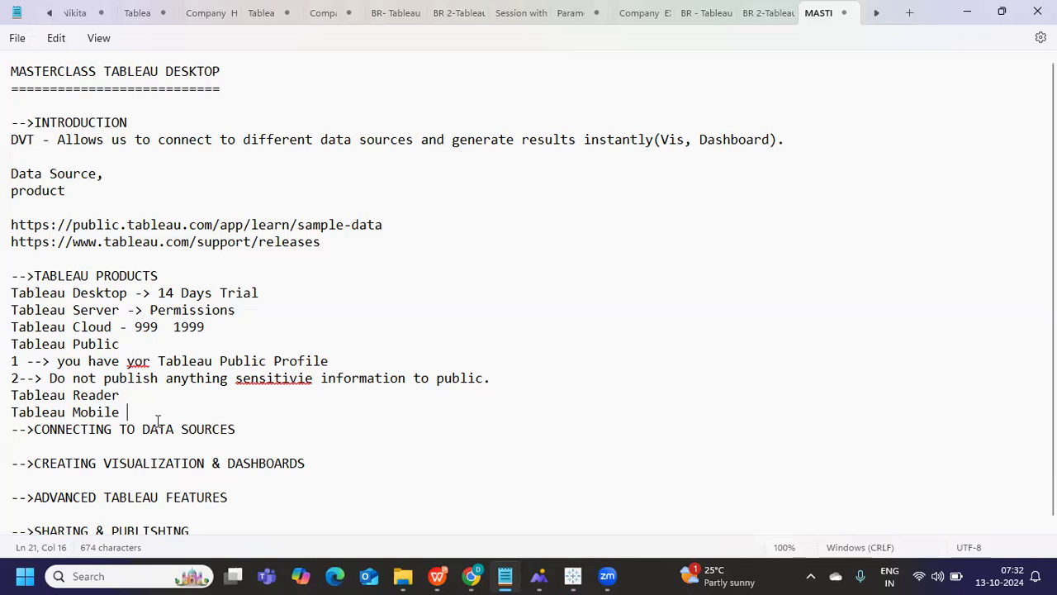
- Add "Tableau Prep" on a new line below Tableau Mobile, followed by an empty line
{"action": "left_click_drag", "start_coordinate": [128, 412], "coordinate": [46, 417]}
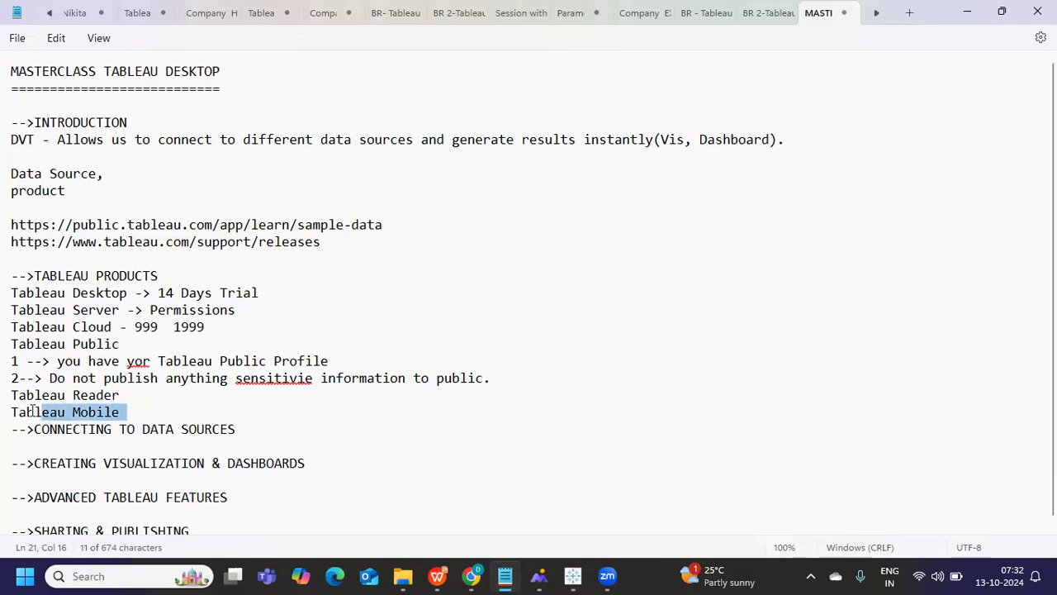
{"action": "left_click", "coordinate": [156, 412]}
{"action": "key", "text": "Return"}
{"action": "type", "text": "Tableau Prep"}
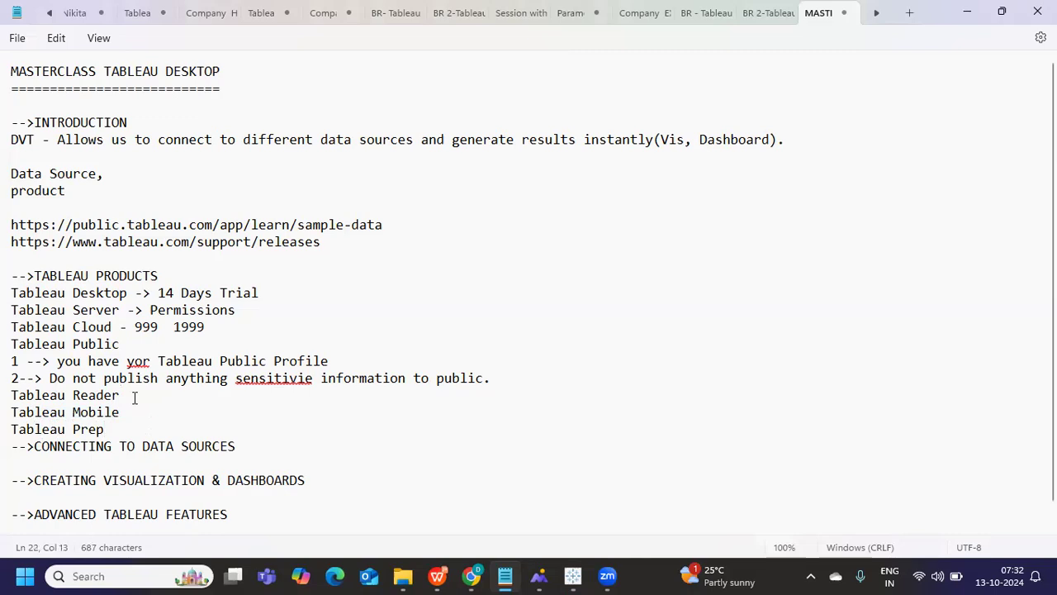
{"action": "key", "text": "Return"}
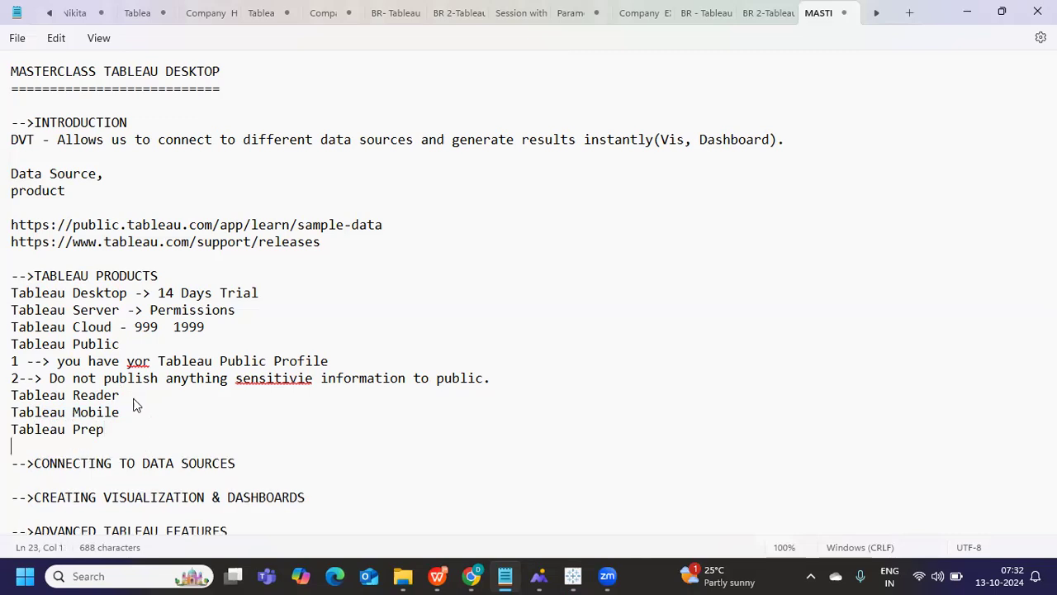
- Highlight the product list from Tableau Desktop to Tableau Prep and insert another empty line below it
{"action": "left_click", "coordinate": [116, 435]}
{"action": "left_click_drag", "start_coordinate": [116, 436], "coordinate": [16, 302]}
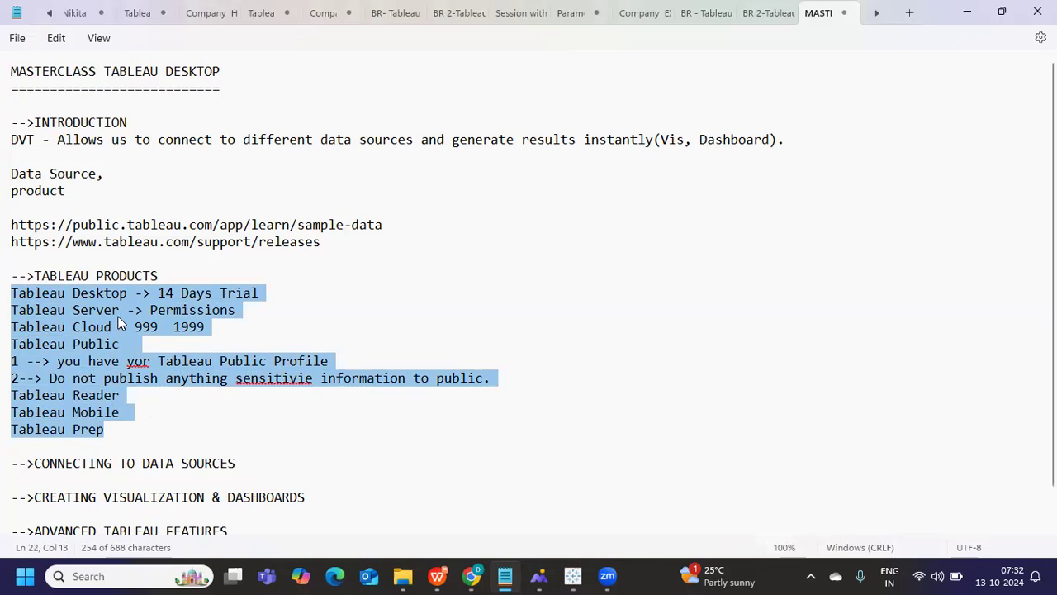
{"action": "left_click", "coordinate": [139, 448]}
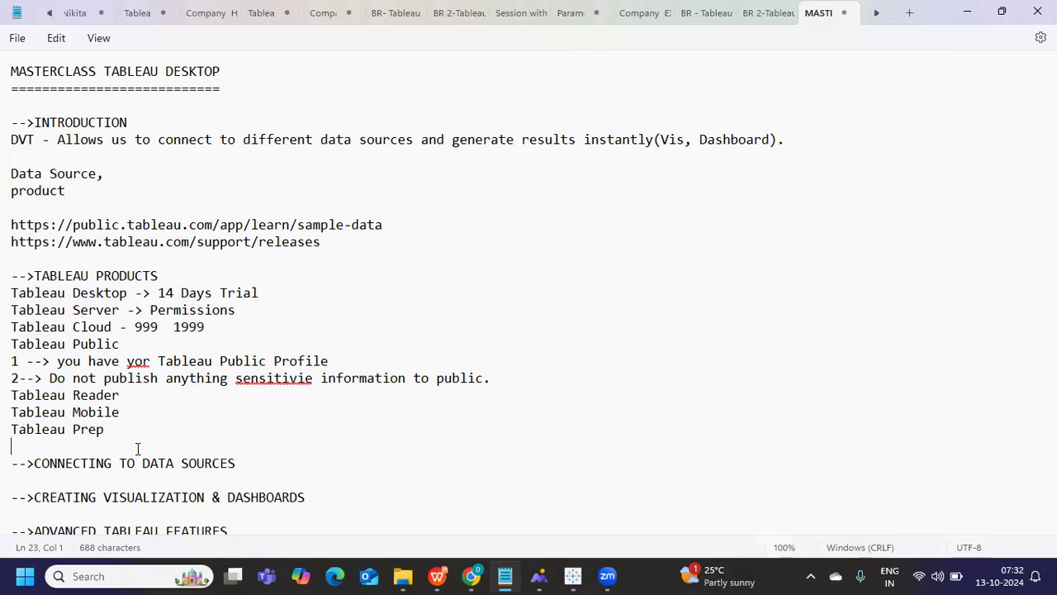
{"action": "key", "text": "Return"}
{"action": "left_click", "coordinate": [139, 436]}
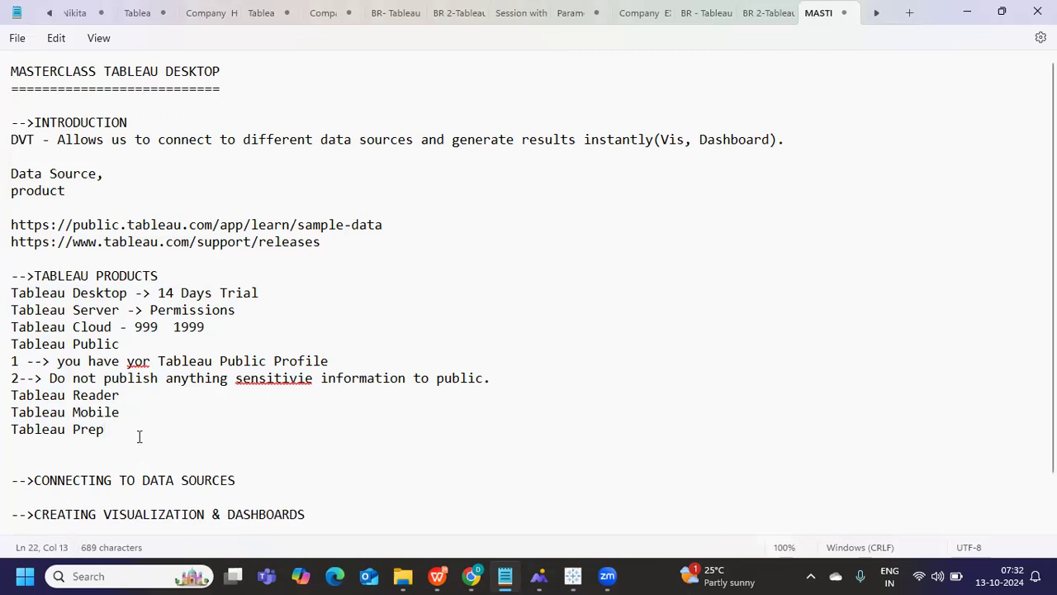
- Switch to Chrome and show the Products options on the Tableau Desktop releases page
{"action": "mouse_move", "coordinate": [471, 576]}
{"action": "left_click", "coordinate": [468, 544]}
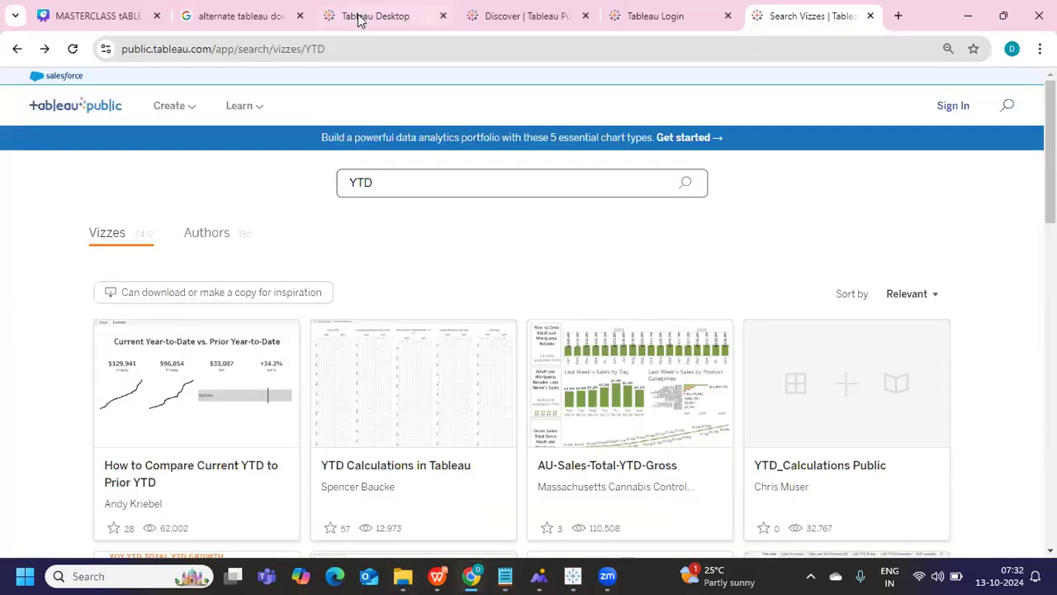
{"action": "left_click", "coordinate": [358, 18]}
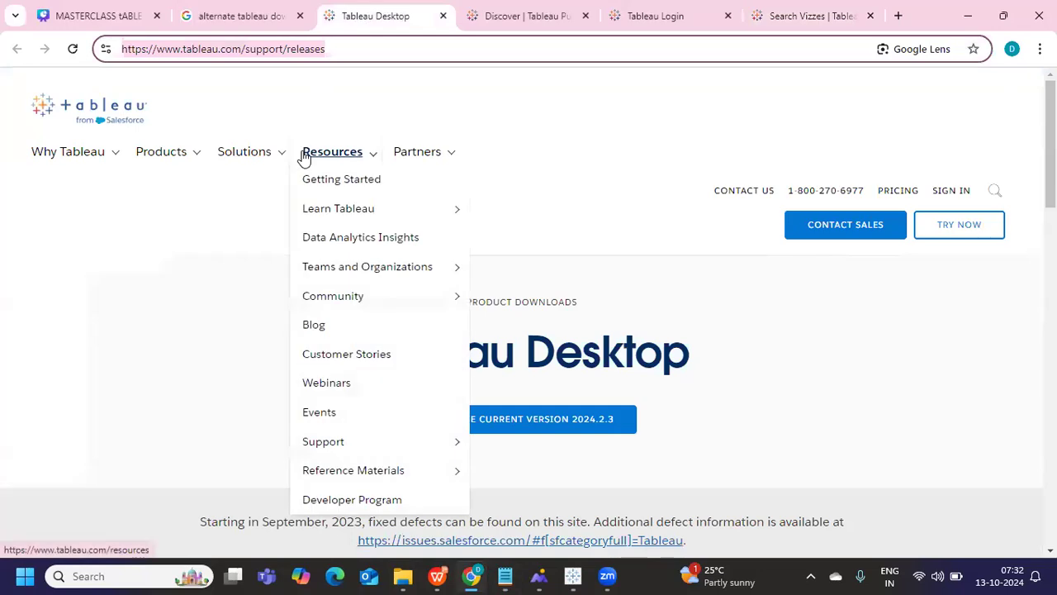
{"action": "mouse_move", "coordinate": [161, 148]}
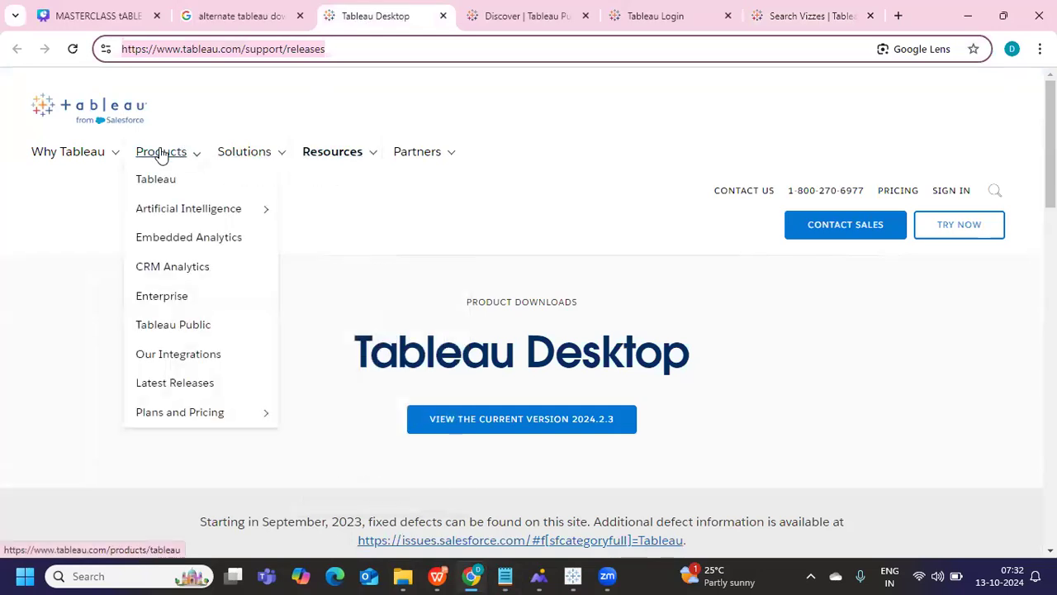
{"action": "mouse_move", "coordinate": [165, 211]}
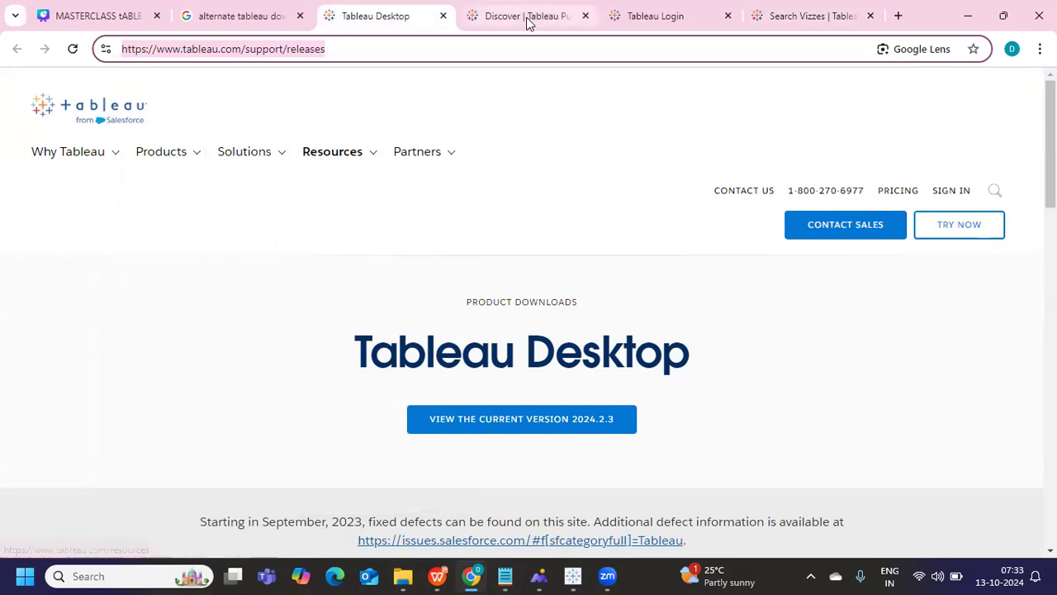
- Open the Tableau Desktop result from the "alternate tableau download" search and examine the product releases list
{"action": "left_click", "coordinate": [245, 18]}
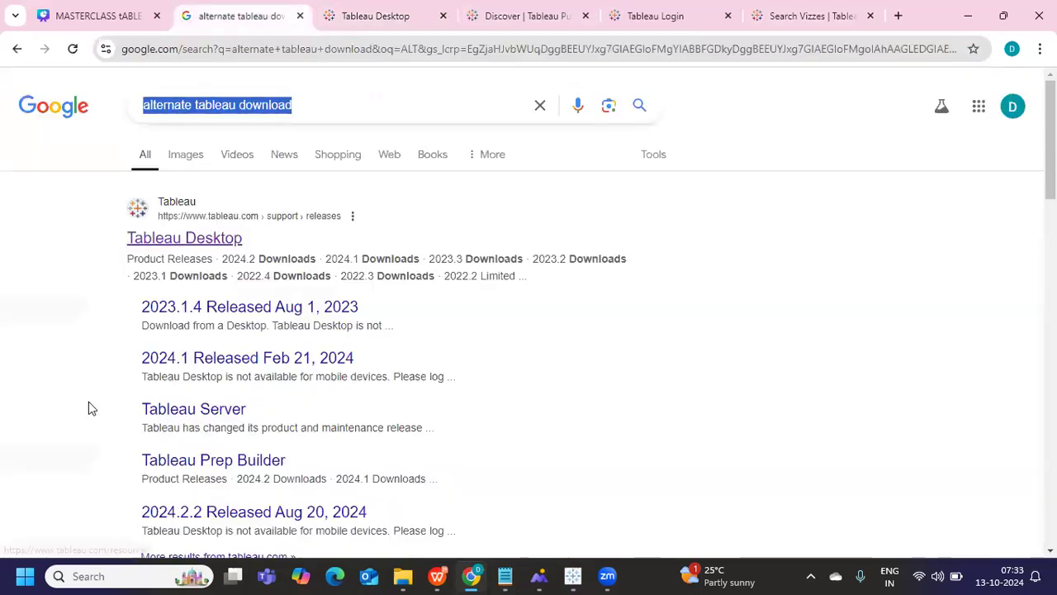
{"action": "left_click", "coordinate": [203, 238]}
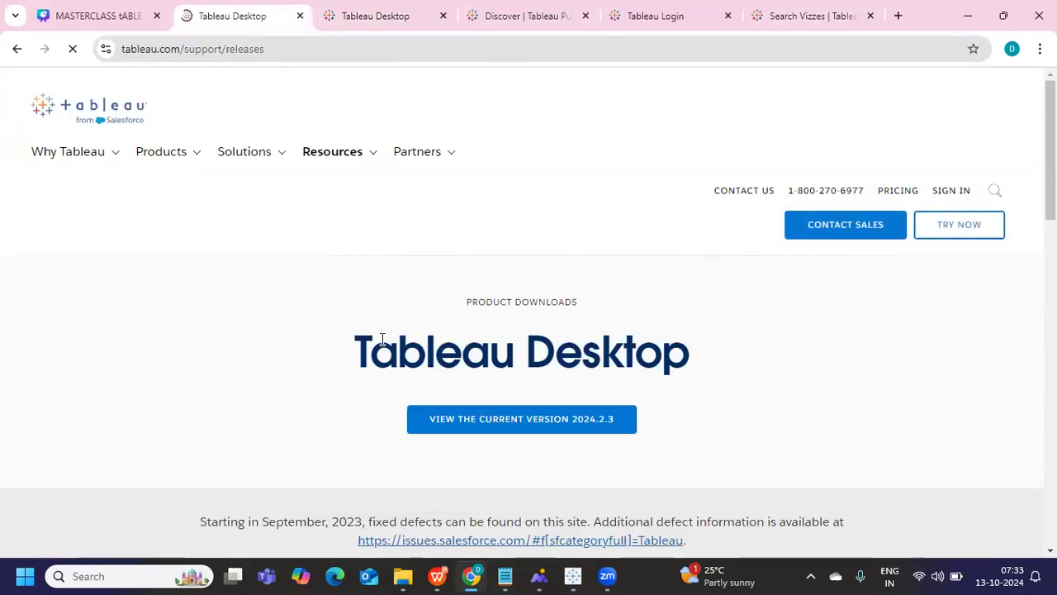
{"action": "scroll", "coordinate": [364, 342], "scroll_direction": "down", "scroll_amount": 5}
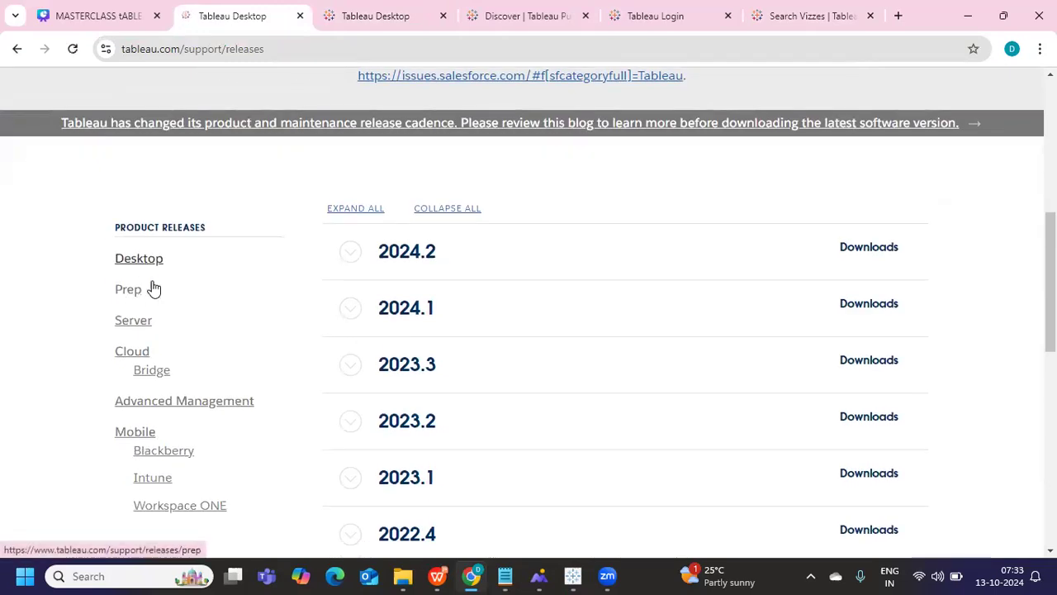
{"action": "scroll", "coordinate": [208, 369], "scroll_direction": "down", "scroll_amount": 2}
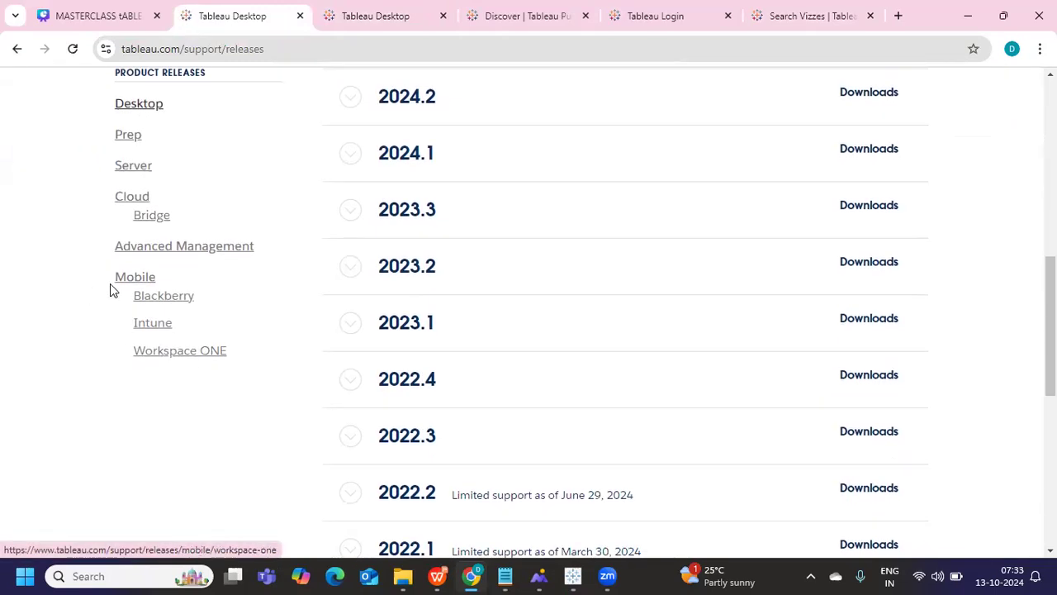
{"action": "scroll", "coordinate": [171, 288], "scroll_direction": "up", "scroll_amount": 7}
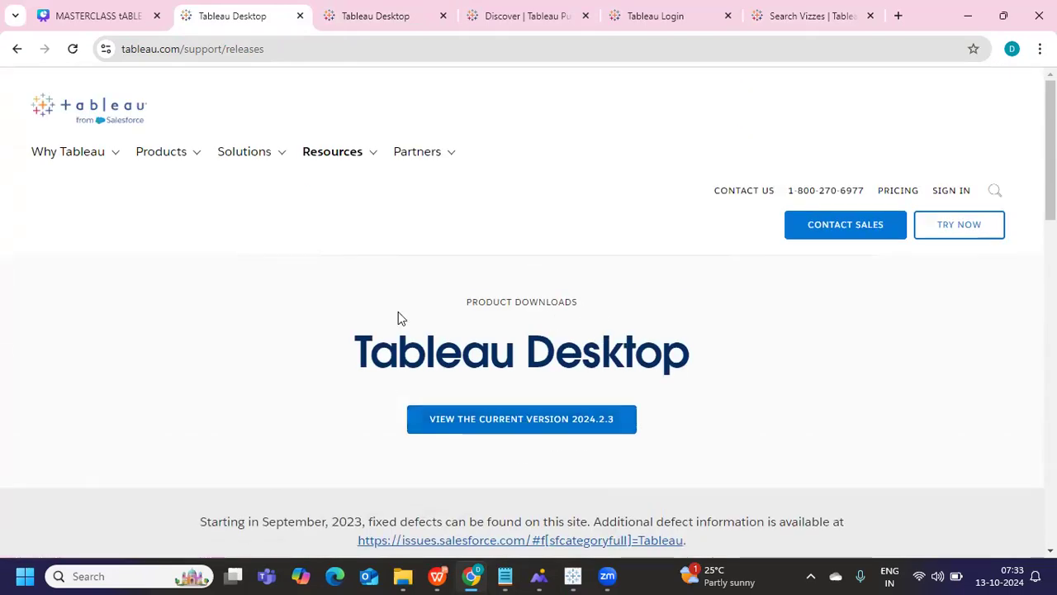
{"action": "left_click", "coordinate": [336, 17]}
- Switch back to Notepad, insert an empty line below the CONNECTING TO DATA SOURCES heading and highlight the Tableau product list
{"action": "key", "text": "alt+Tab"}
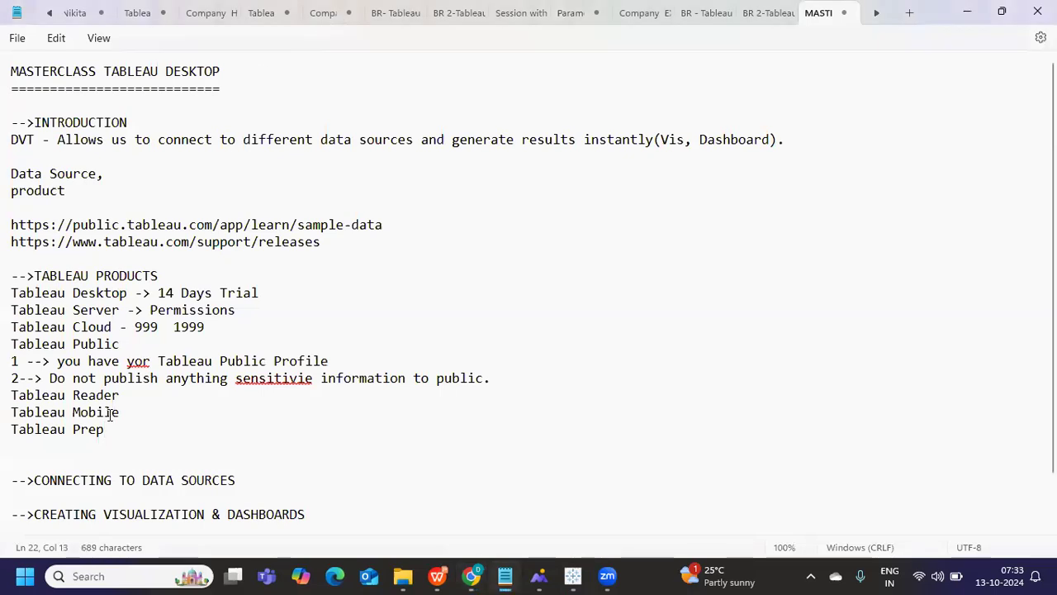
{"action": "left_click_drag", "start_coordinate": [132, 443], "coordinate": [16, 294]}
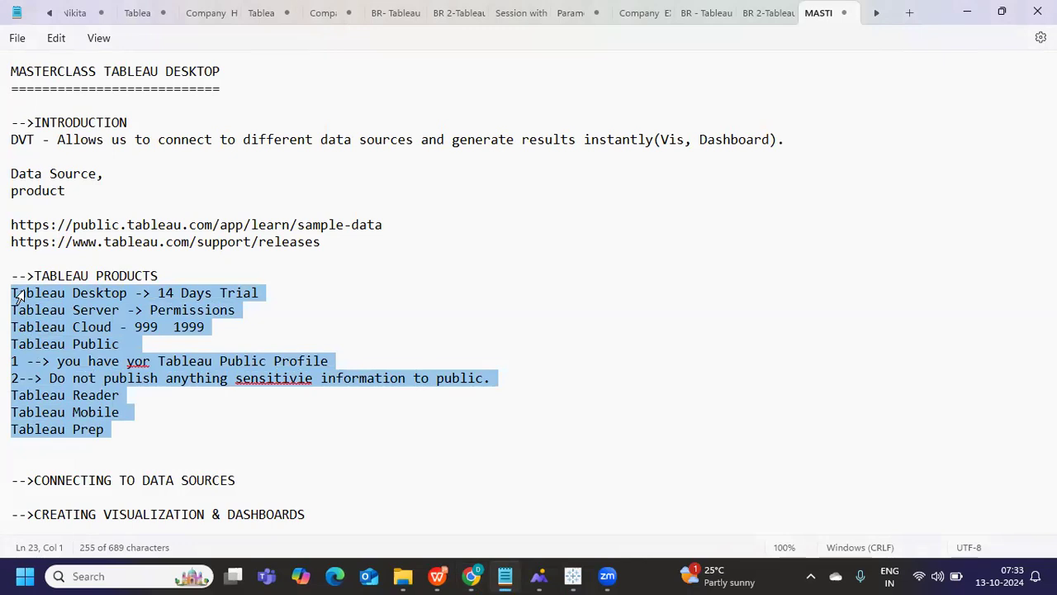
{"action": "scroll", "coordinate": [17, 294], "scroll_direction": "down", "scroll_amount": 1}
{"action": "left_click", "coordinate": [302, 428]}
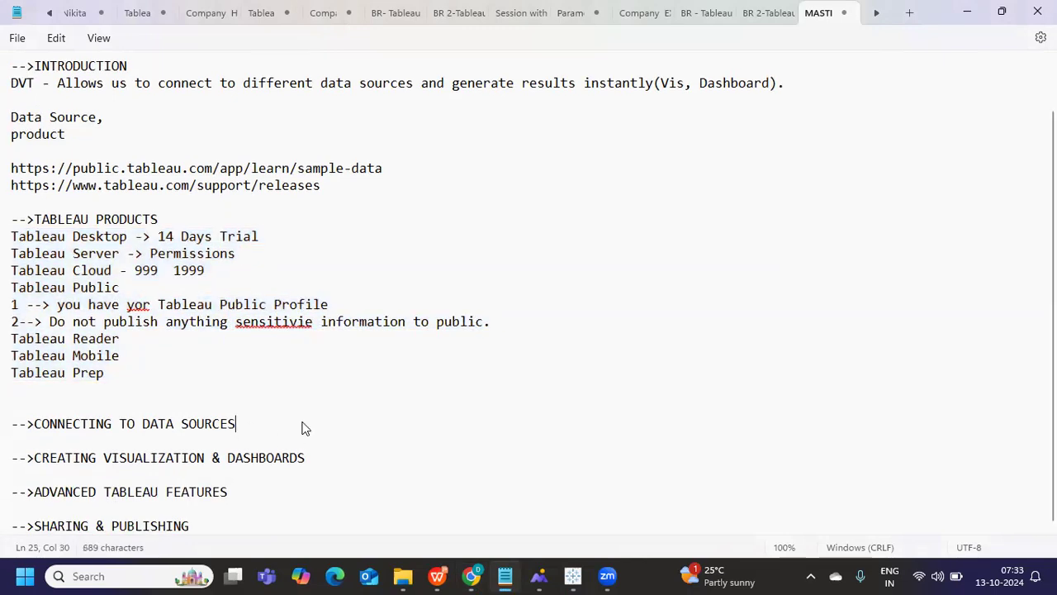
{"action": "key", "text": "Return"}
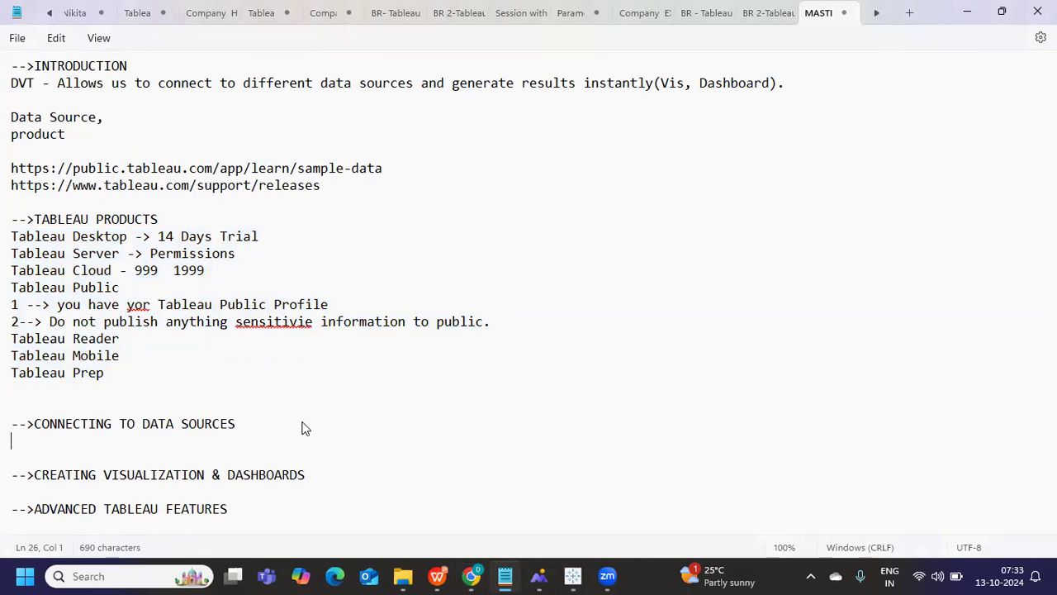
{"action": "left_click_drag", "start_coordinate": [220, 388], "coordinate": [17, 244]}
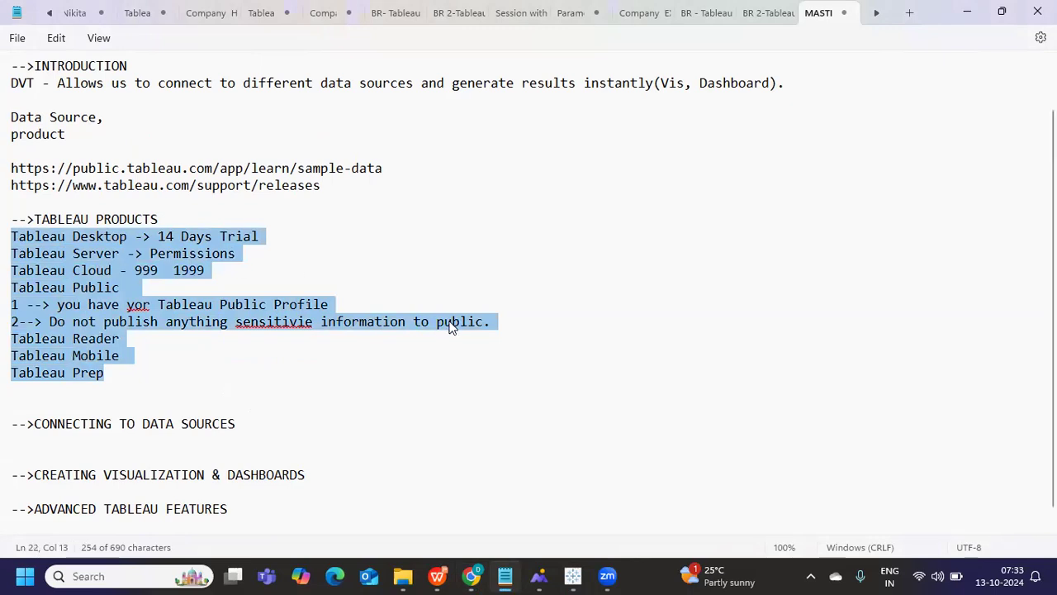
- Switch to Chrome and view the version releases on the Tableau Desktop product downloads page
{"action": "mouse_move", "coordinate": [469, 574]}
{"action": "left_click", "coordinate": [463, 526]}
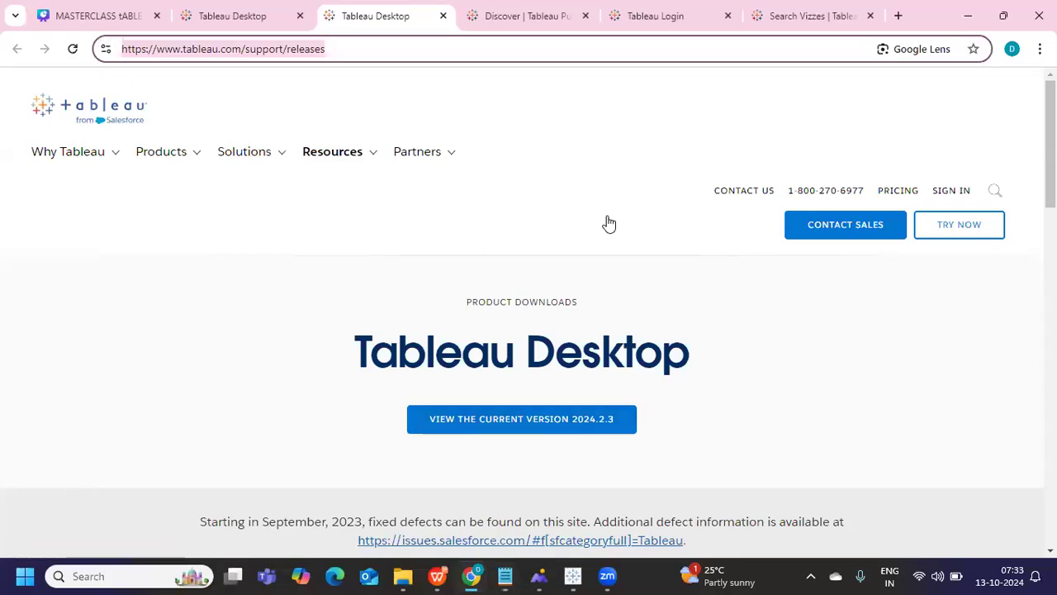
{"action": "scroll", "coordinate": [456, 323], "scroll_direction": "down", "scroll_amount": 3}
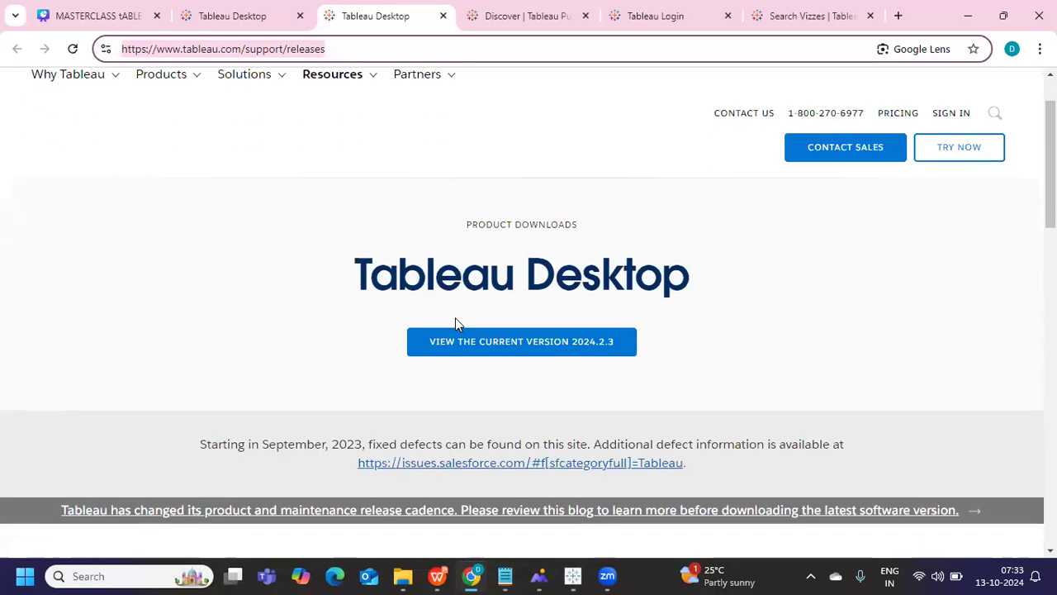
{"action": "scroll", "coordinate": [455, 323], "scroll_direction": "down", "scroll_amount": 1}
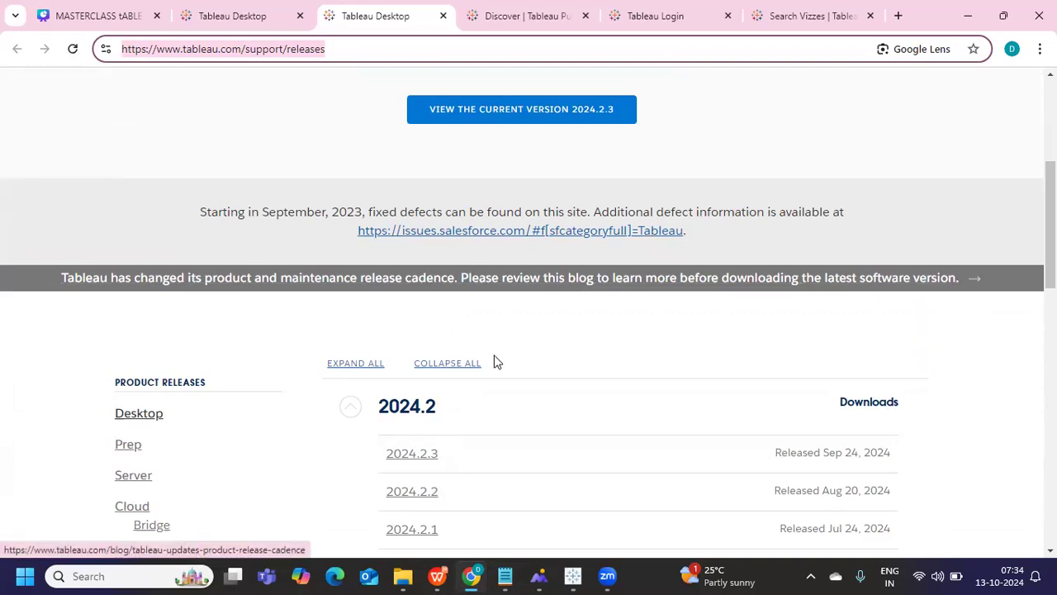
- Switch to Tableau Desktop and show the start page to examine the file, server and saved data source connections
{"action": "mouse_move", "coordinate": [571, 572]}
{"action": "left_click", "coordinate": [561, 527]}
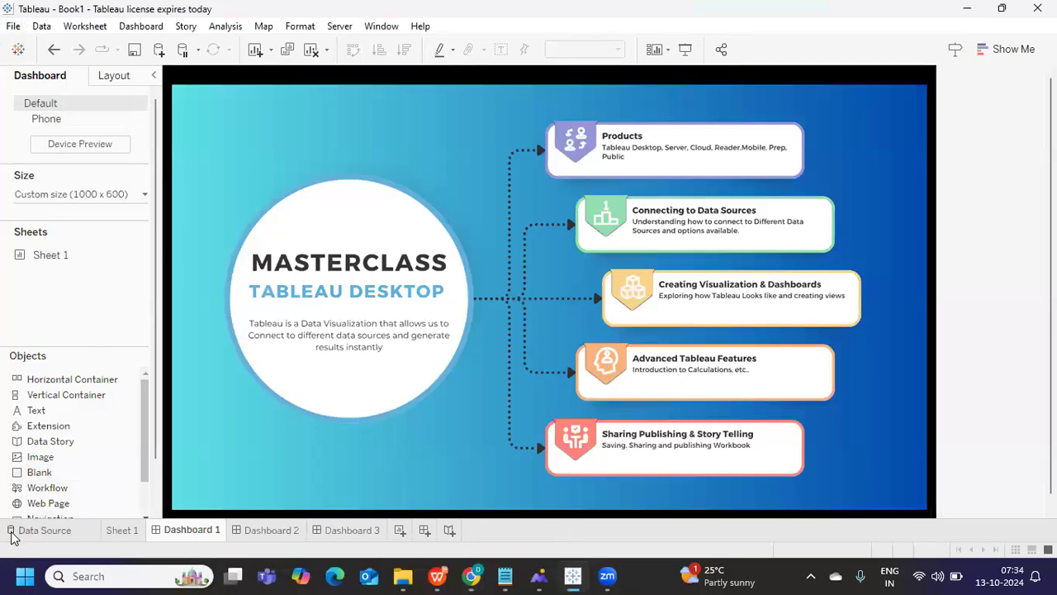
{"action": "left_click", "coordinate": [17, 50]}
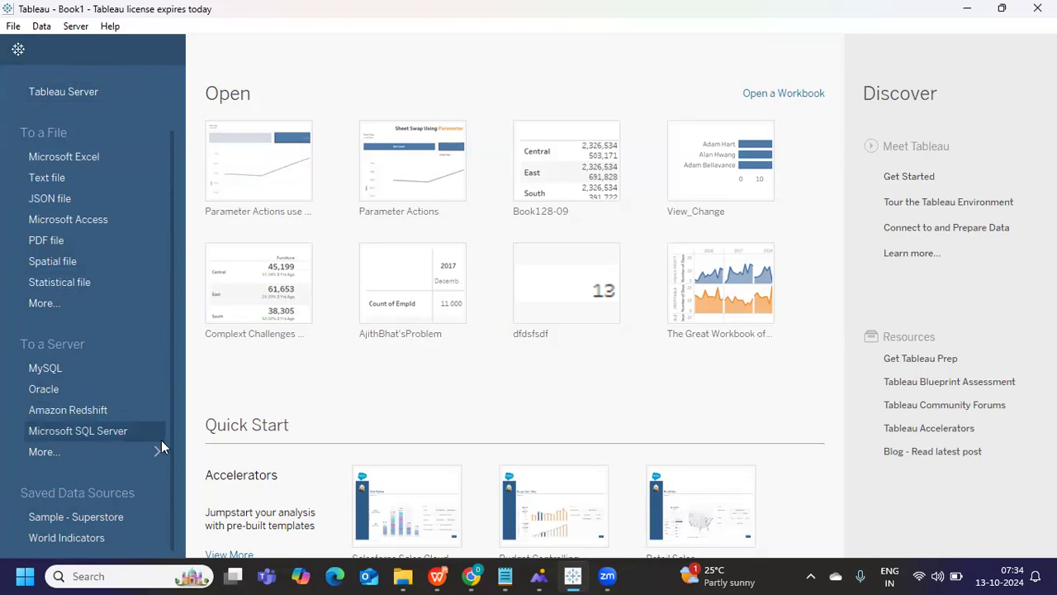
{"action": "scroll", "coordinate": [52, 304], "scroll_direction": "up", "scroll_amount": 1}
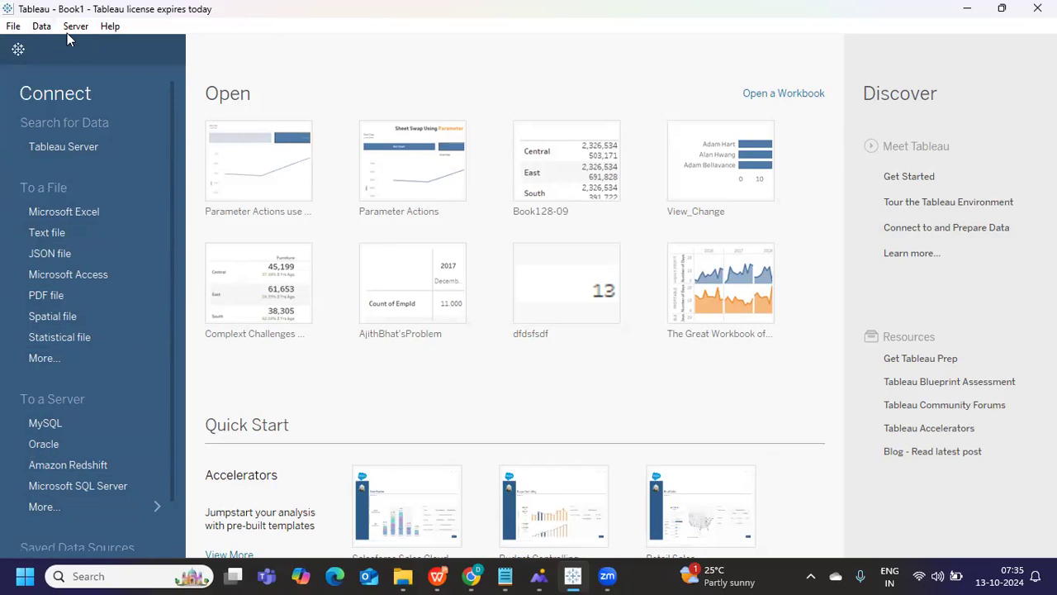
- Show the Sample - Superstore data source, return to the start page and try to create a new workbook
{"action": "left_click", "coordinate": [18, 52]}
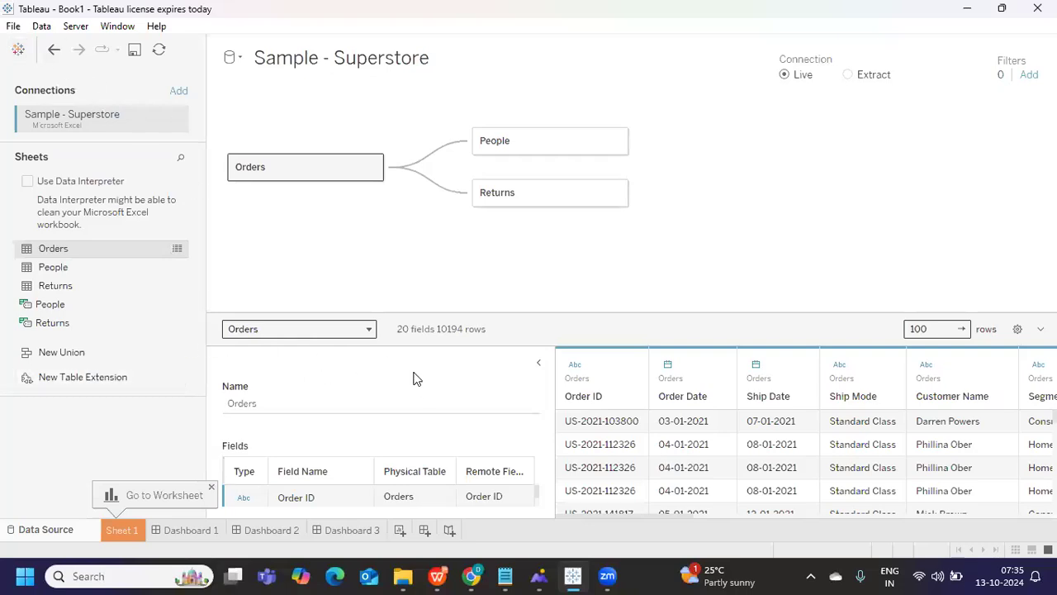
{"action": "left_click", "coordinate": [18, 49]}
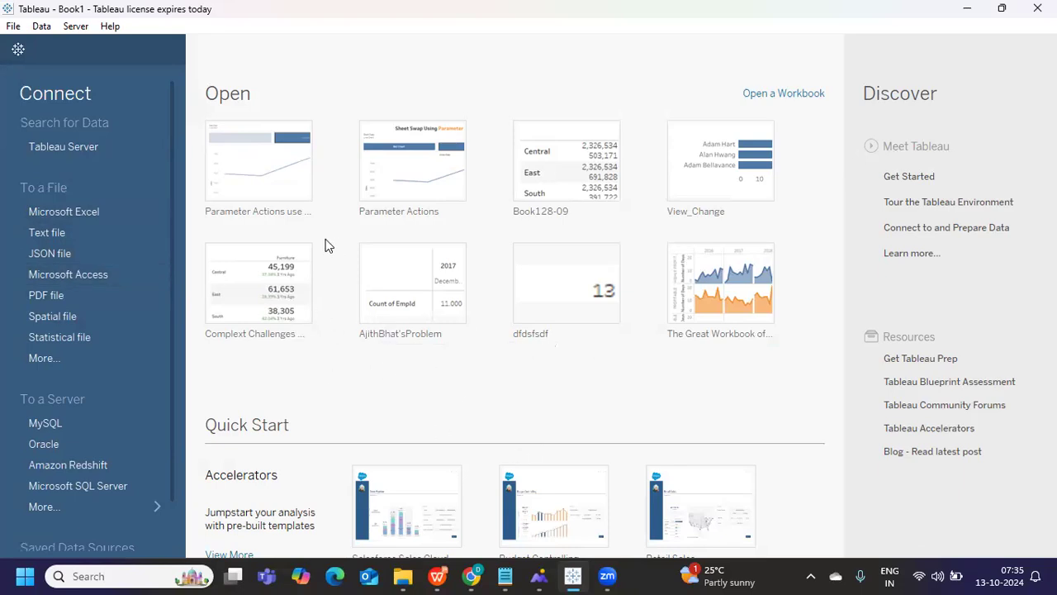
{"action": "left_click", "coordinate": [14, 25]}
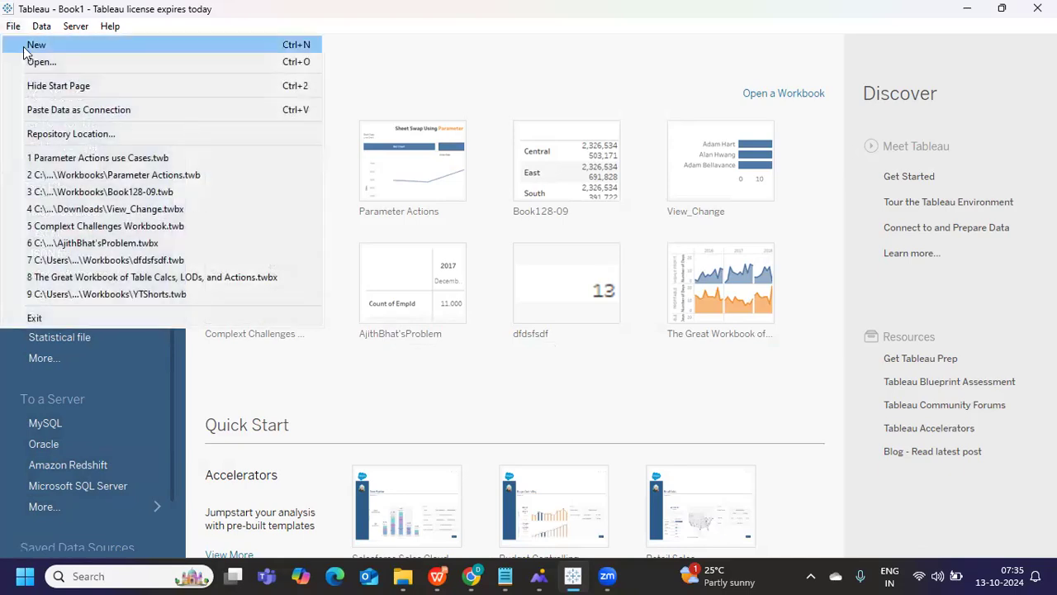
{"action": "left_click", "coordinate": [24, 51]}
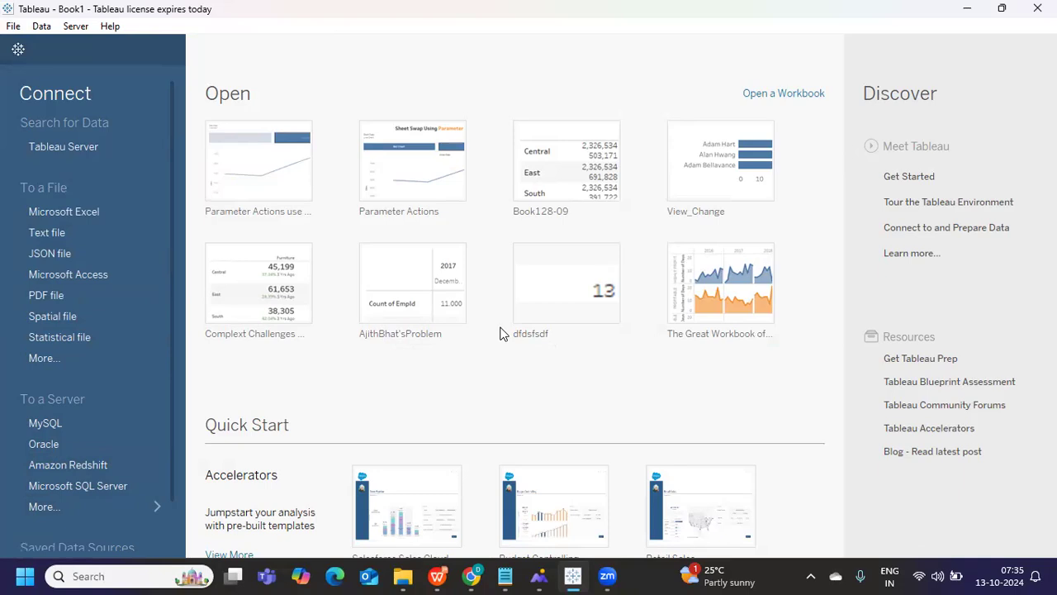
- Create a new workbook, dismiss the file recovery list, maximize the workbook and show its data connection options
{"action": "key", "text": "ctrl+n"}
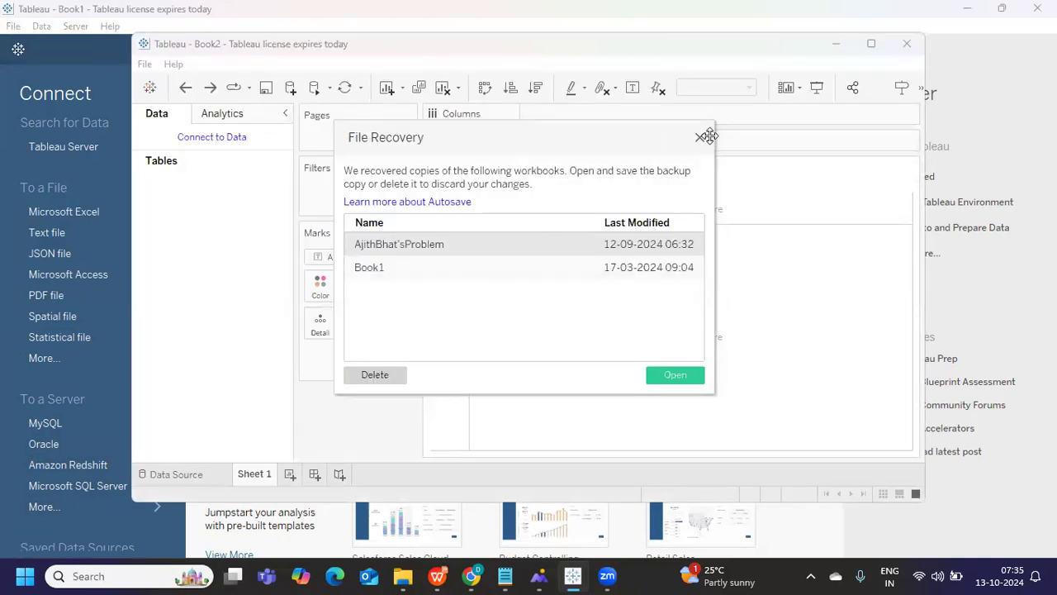
{"action": "left_click", "coordinate": [707, 136]}
{"action": "left_click", "coordinate": [869, 43]}
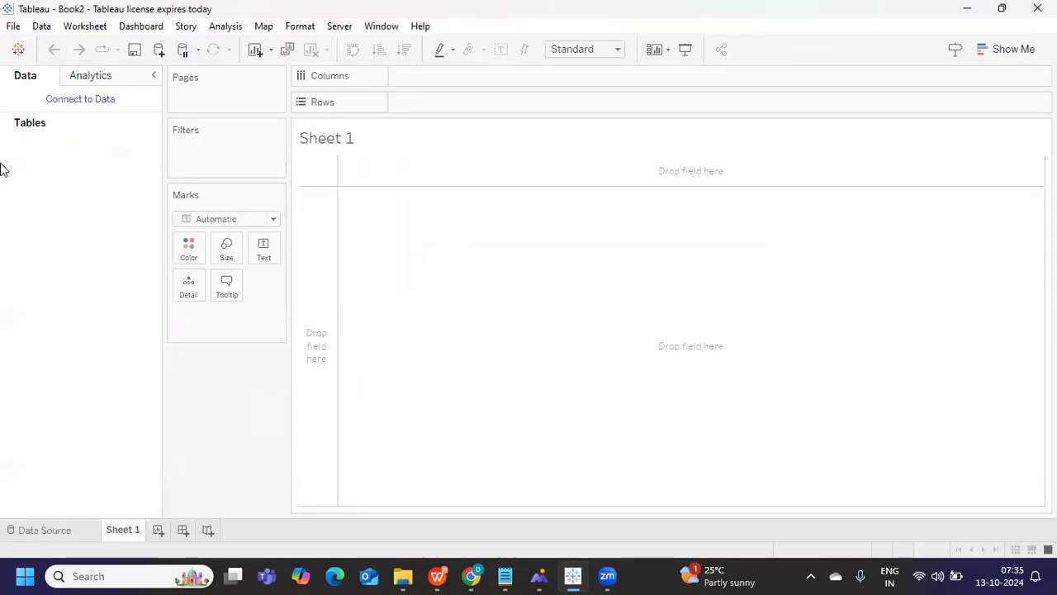
{"action": "left_click", "coordinate": [87, 101]}
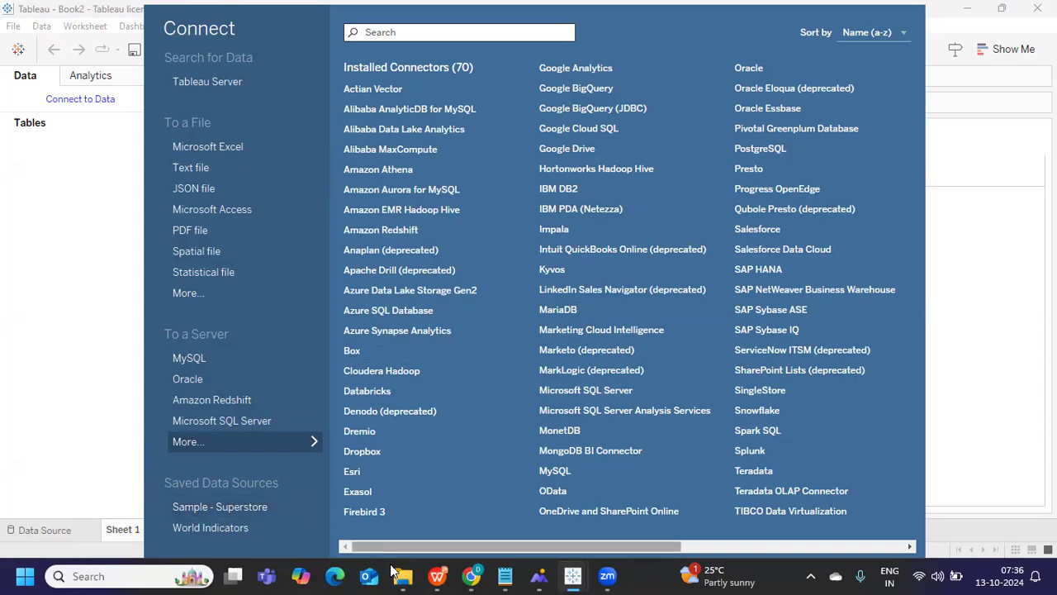
- Switch to File Explorer and open Documents > My Tableau Repository > Datasources > 2024.1 > en_US-US to view the sample data files
{"action": "mouse_move", "coordinate": [409, 579]}
{"action": "left_click", "coordinate": [378, 471]}
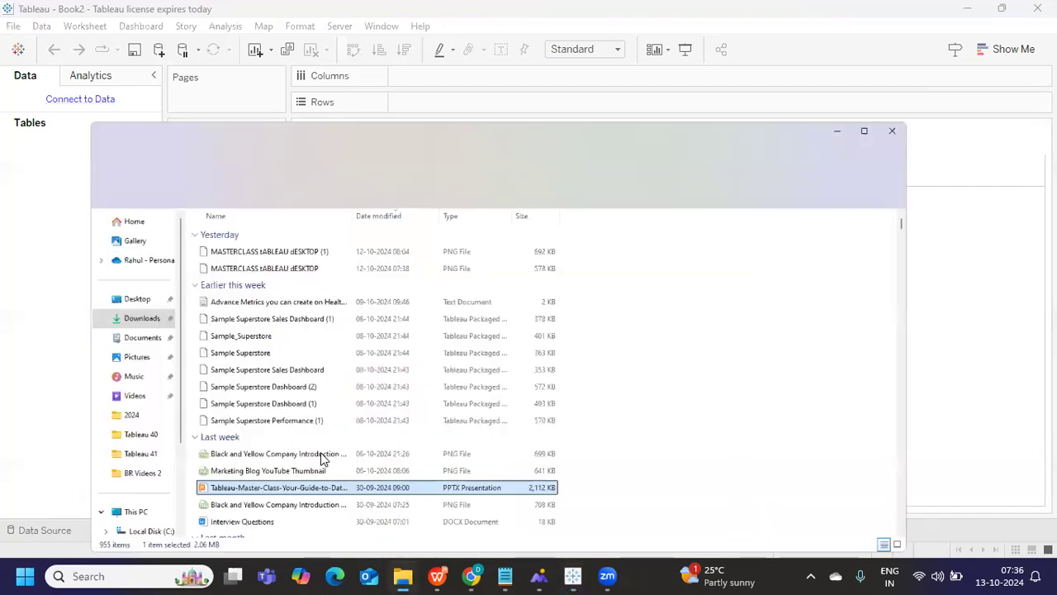
{"action": "left_click", "coordinate": [52, 284]}
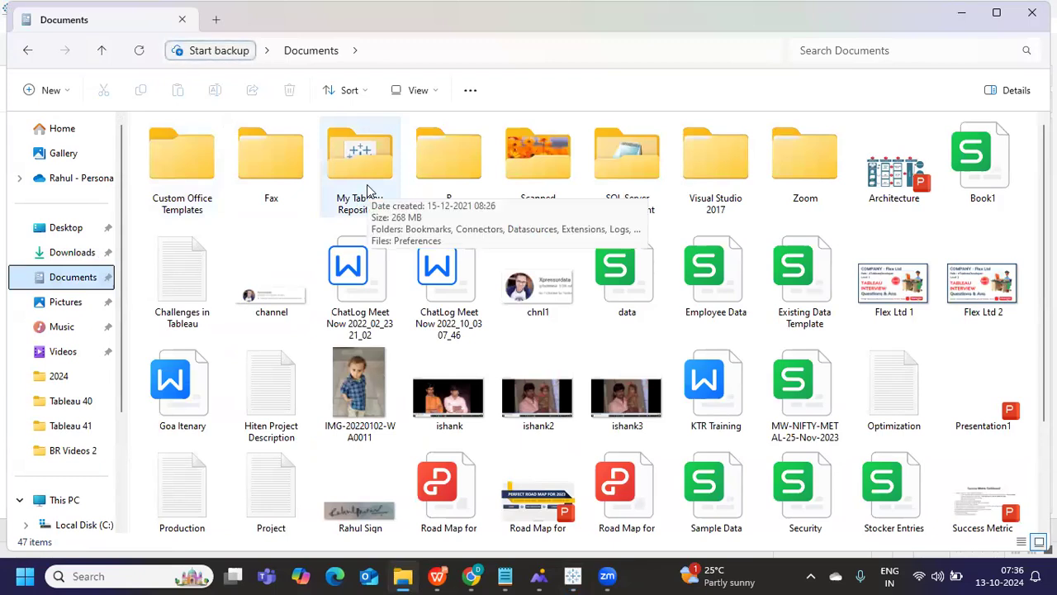
{"action": "double_click", "coordinate": [369, 189]}
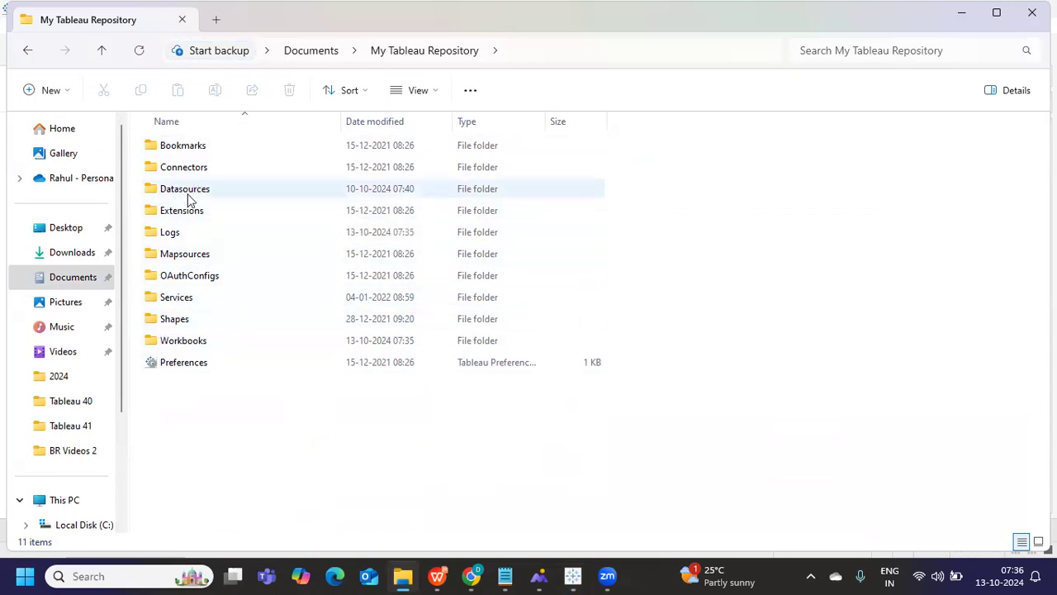
{"action": "mouse_move", "coordinate": [187, 198]}
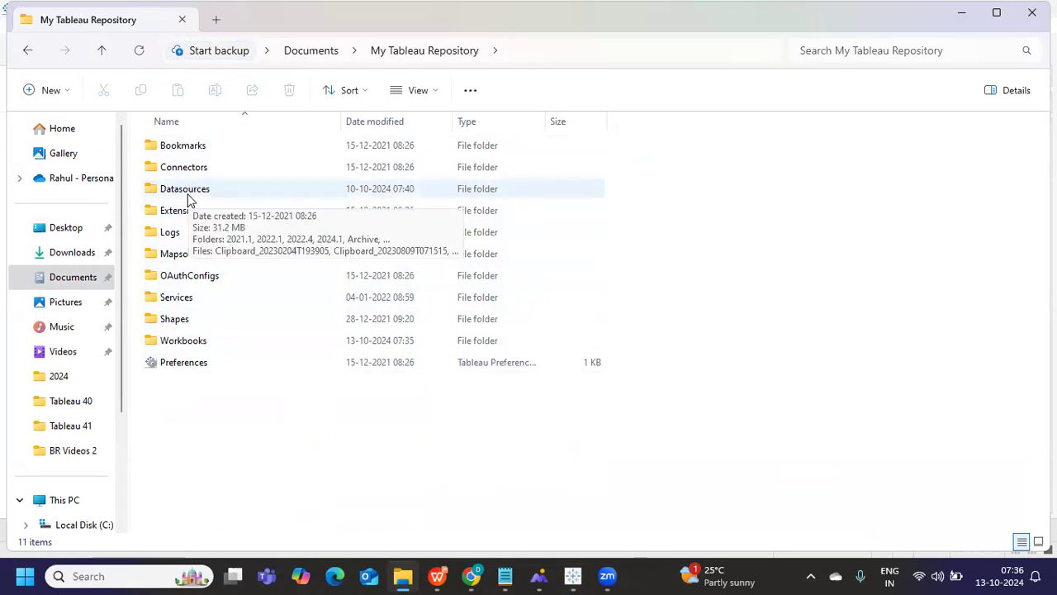
{"action": "double_click", "coordinate": [186, 195]}
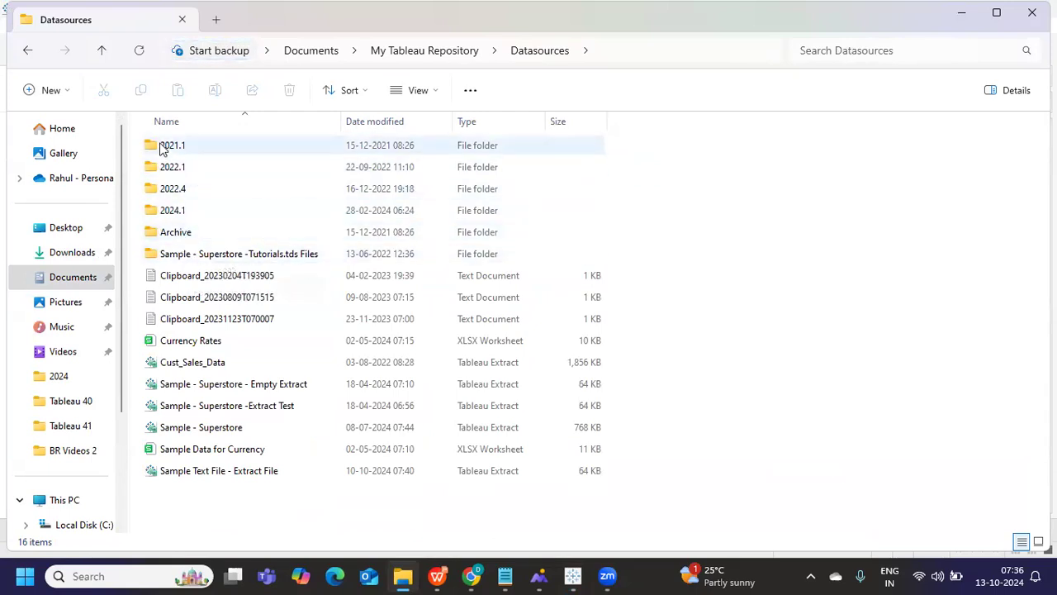
{"action": "double_click", "coordinate": [179, 213]}
{"action": "double_click", "coordinate": [182, 150]}
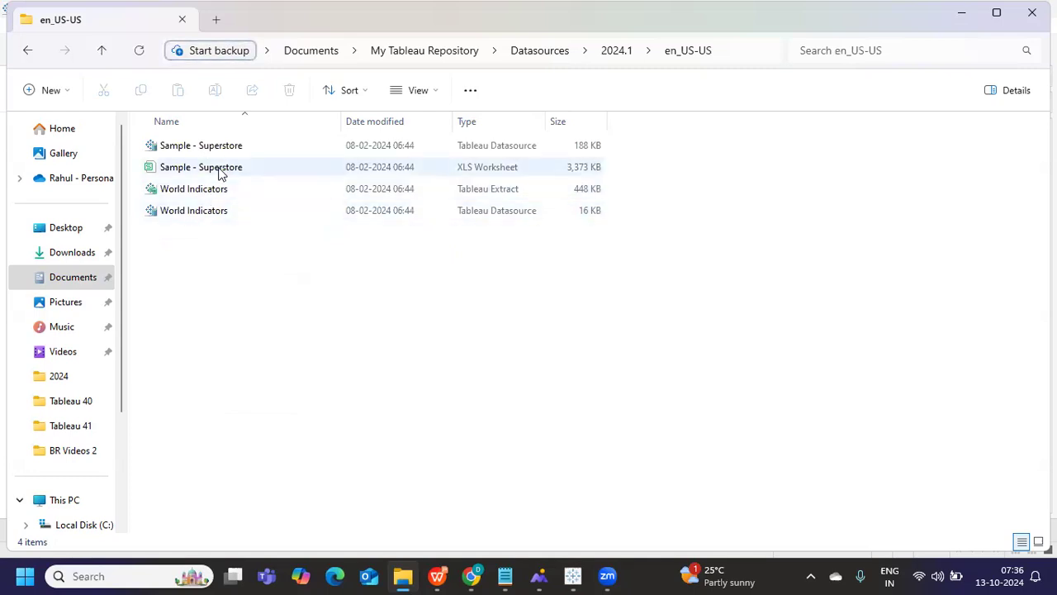
- Switch to the Book2 workbook in Tableau Desktop and try to connect to the saved Sample - Superstore data source
{"action": "mouse_move", "coordinate": [572, 576]}
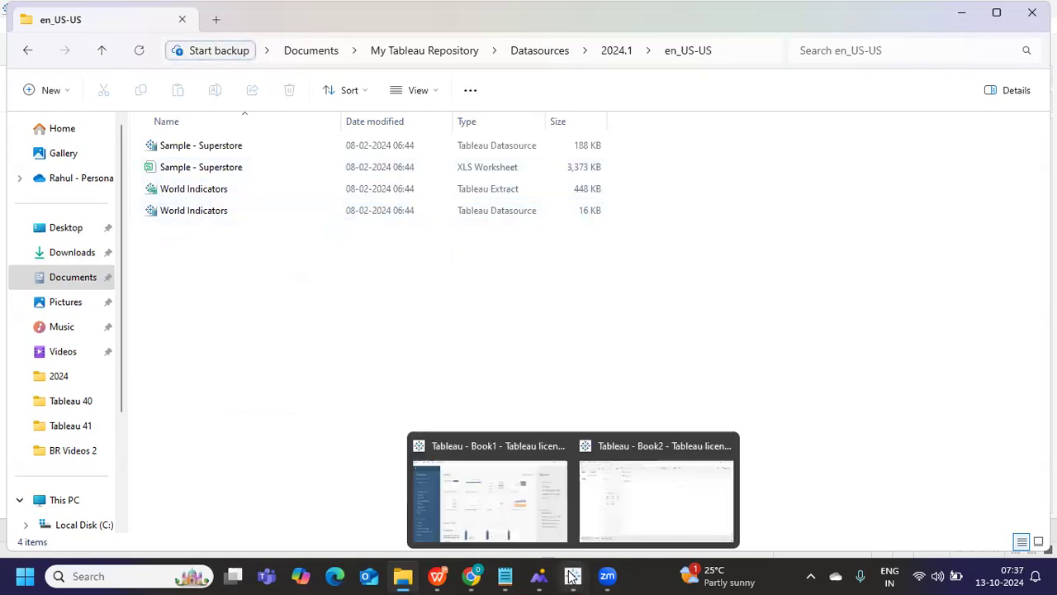
{"action": "left_click", "coordinate": [594, 509]}
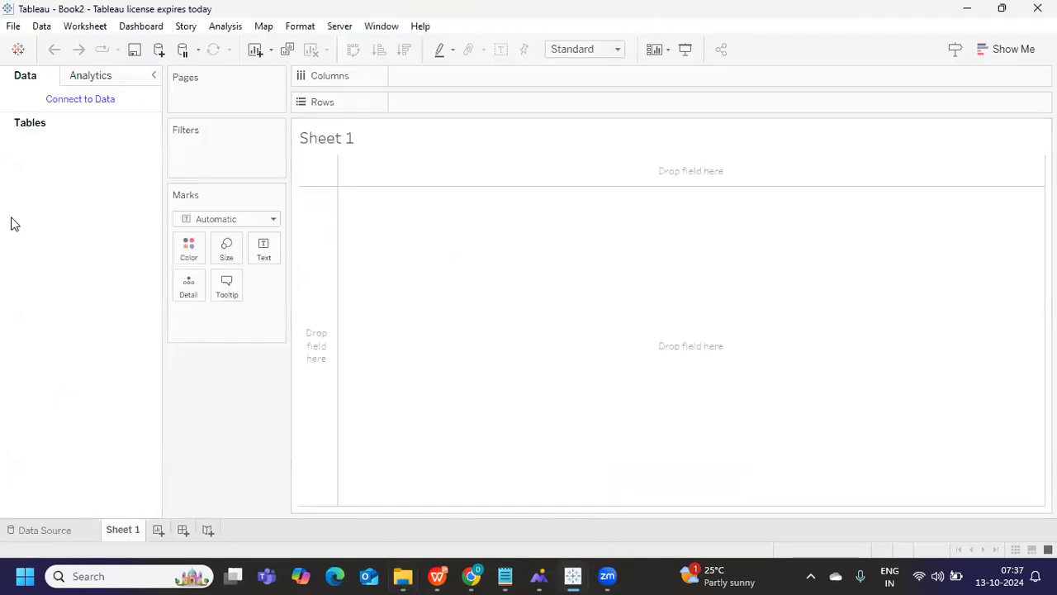
{"action": "left_click", "coordinate": [66, 100]}
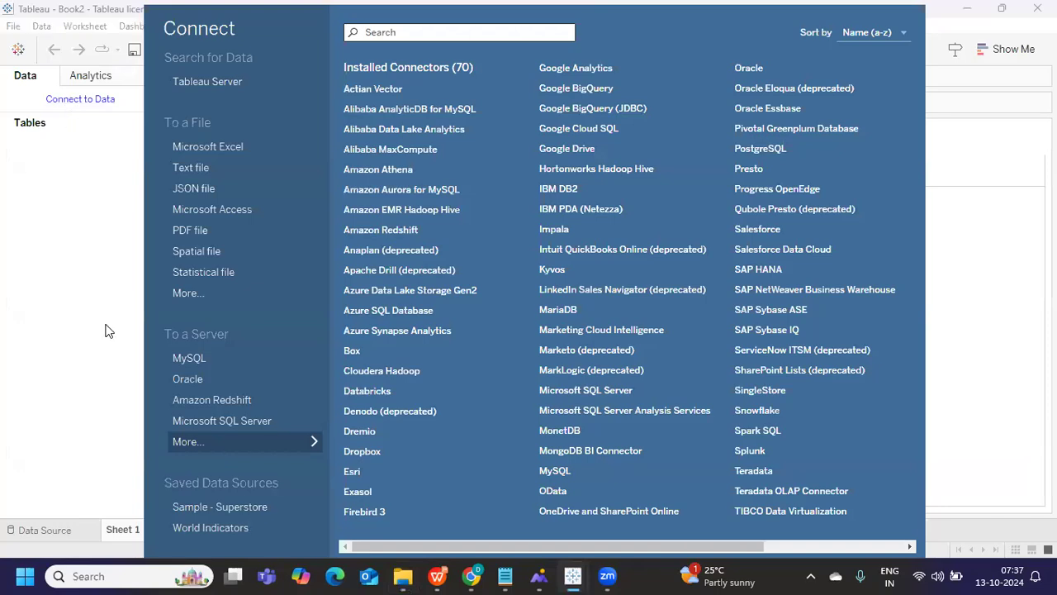
{"action": "left_click", "coordinate": [205, 507]}
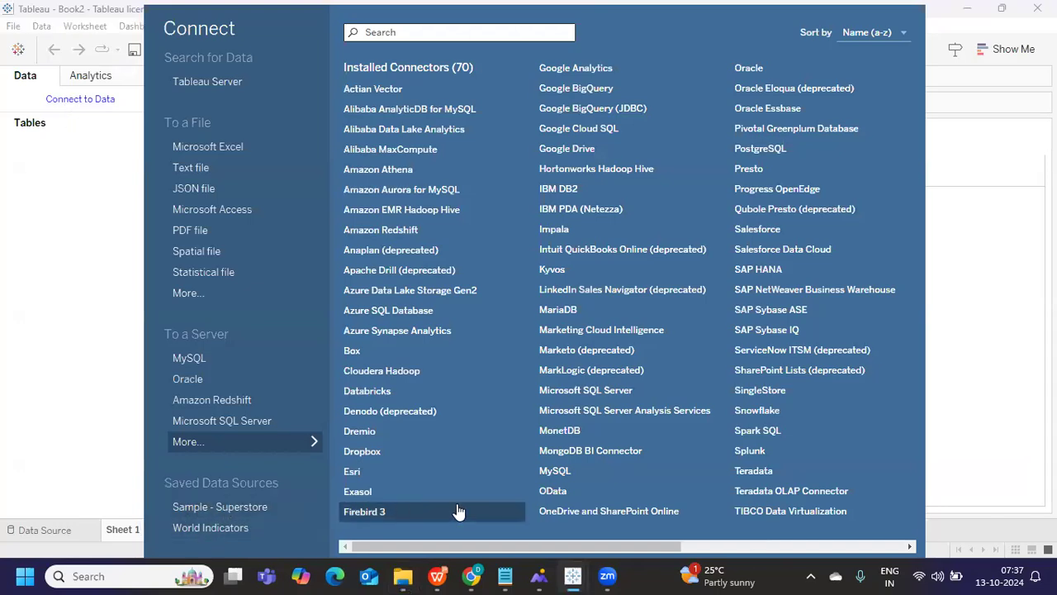
- Show the desktop and launch Tableau Public 2024.2
{"action": "key", "text": "super+d"}
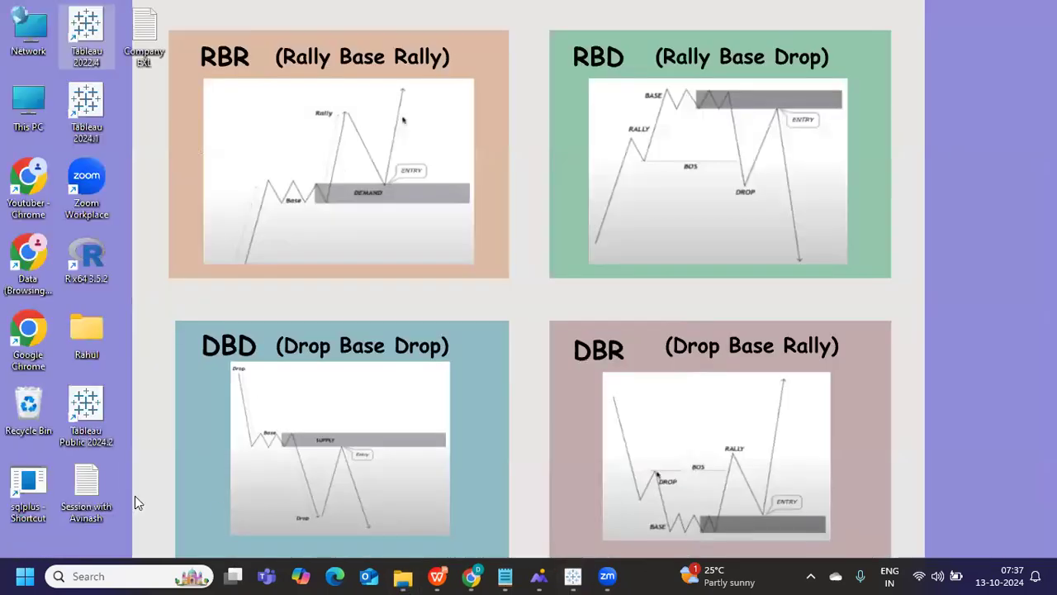
{"action": "double_click", "coordinate": [86, 414]}
{"action": "double_click", "coordinate": [87, 416]}
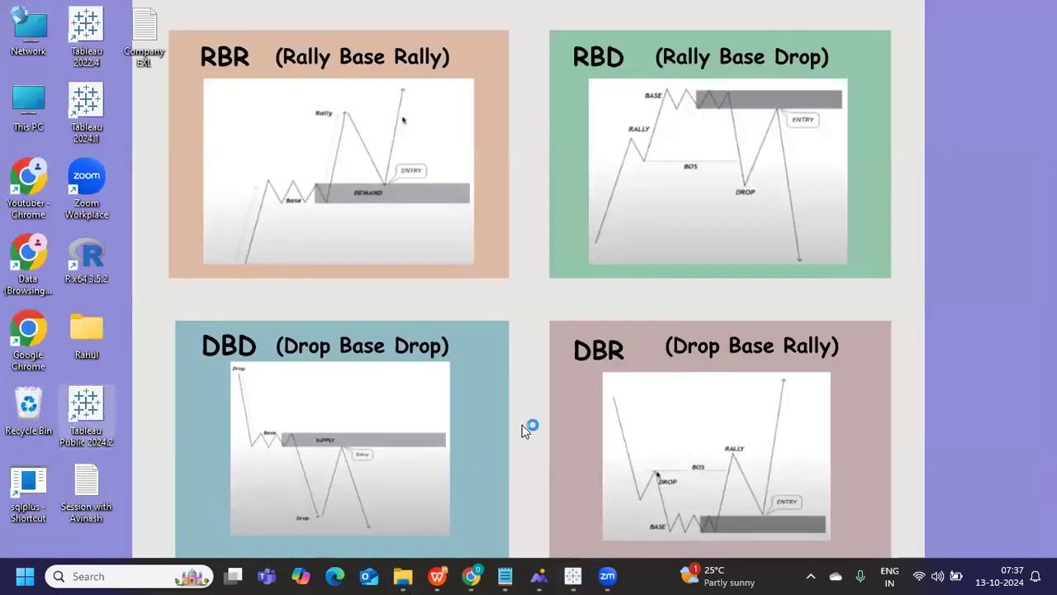
- Return to the Book2 workbook, connect to the saved Sample - Superstore data source and show its data source page
{"action": "mouse_move", "coordinate": [573, 576]}
{"action": "left_click", "coordinate": [626, 491]}
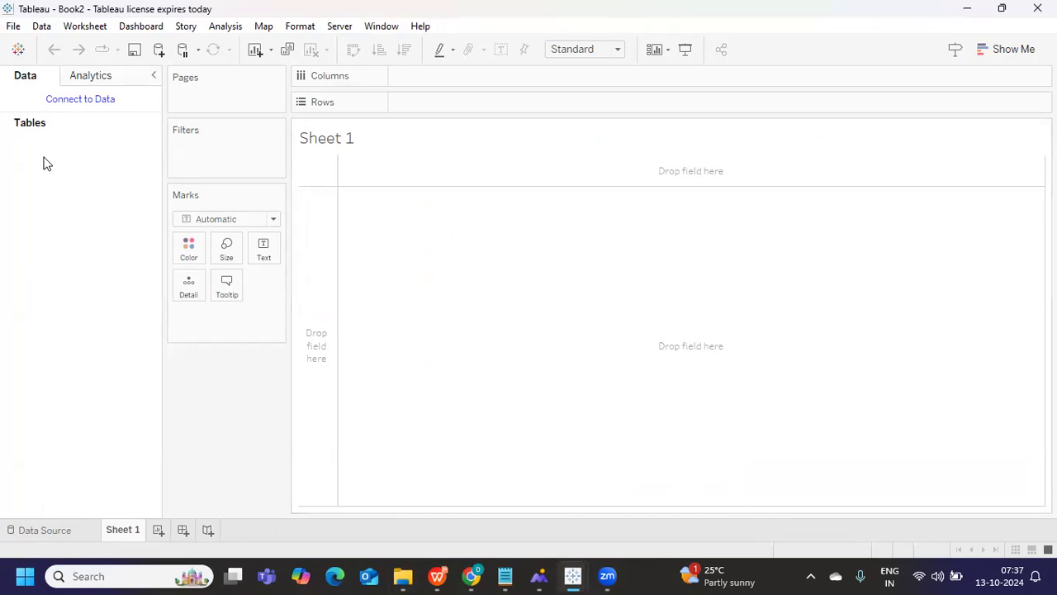
{"action": "left_click", "coordinate": [92, 103]}
{"action": "left_click", "coordinate": [216, 504]}
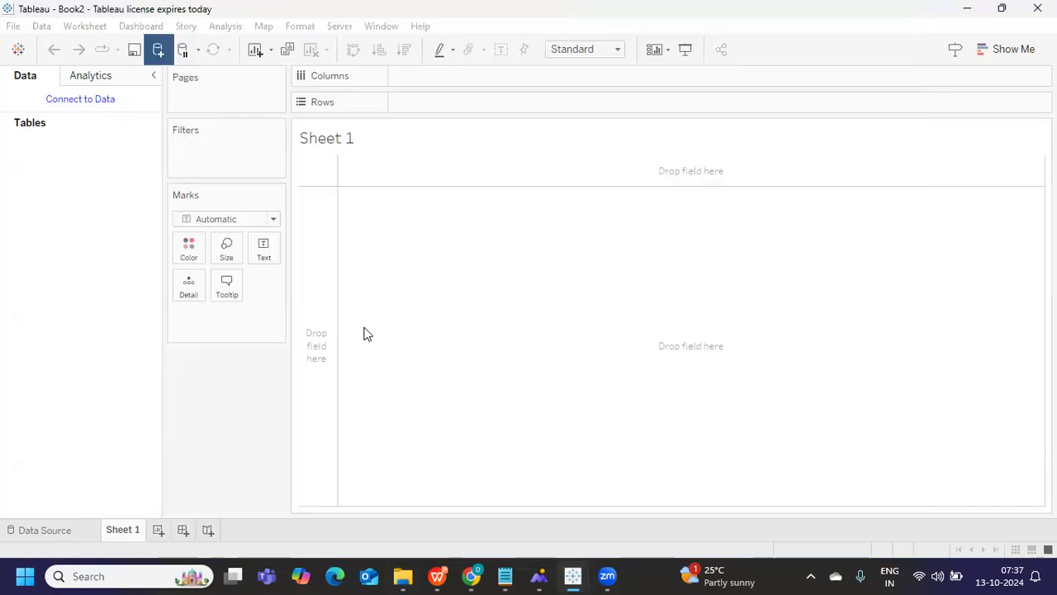
{"action": "left_click", "coordinate": [47, 530]}
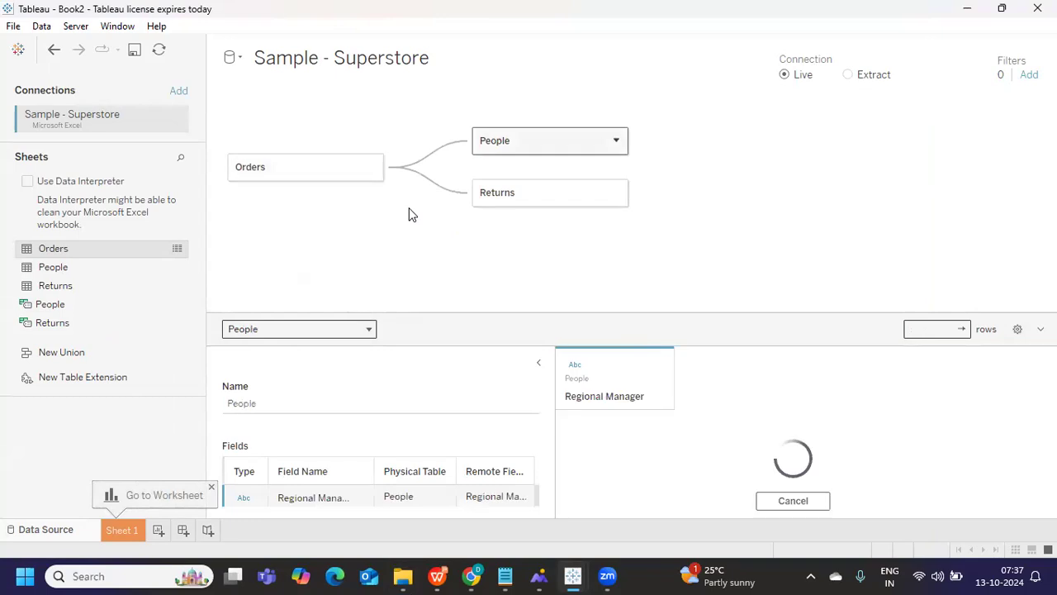
- Remove the People, Returns and Orders tables from the Sample - Superstore data model
{"action": "left_click", "coordinate": [615, 140]}
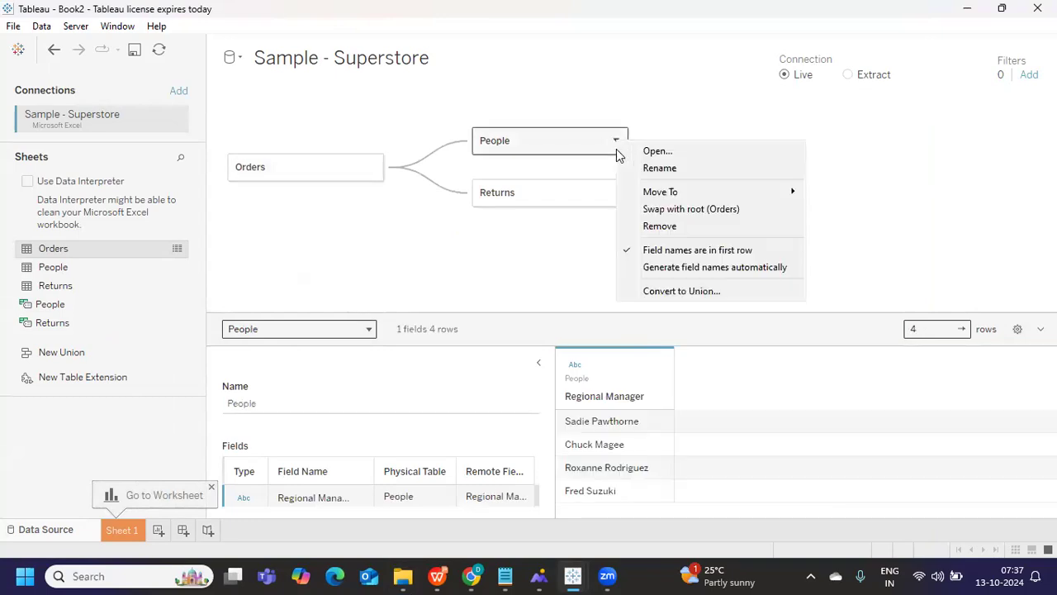
{"action": "left_click", "coordinate": [659, 226]}
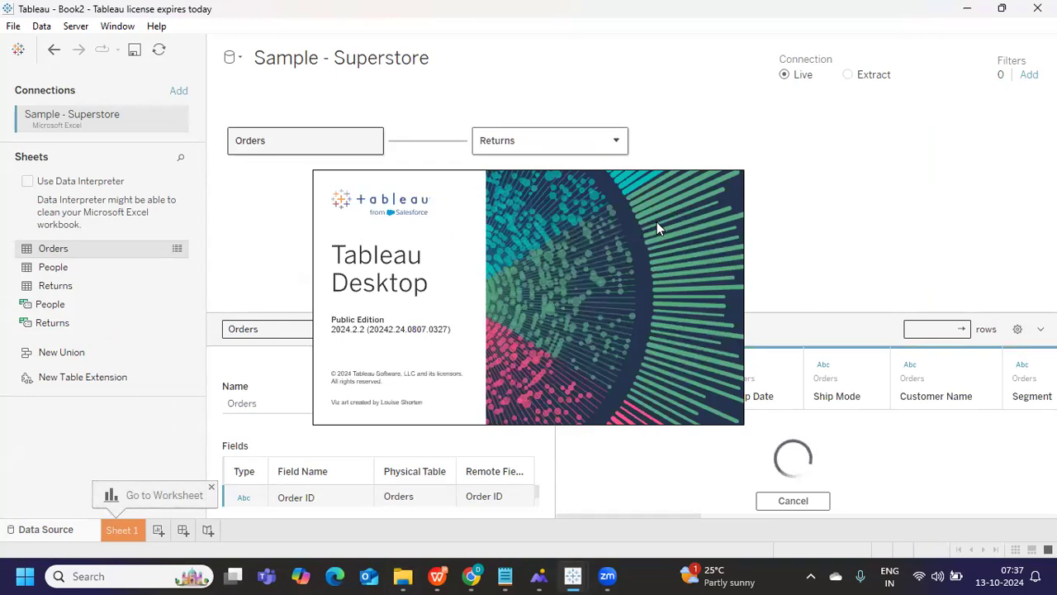
{"action": "left_click", "coordinate": [615, 140]}
{"action": "left_click", "coordinate": [658, 209]}
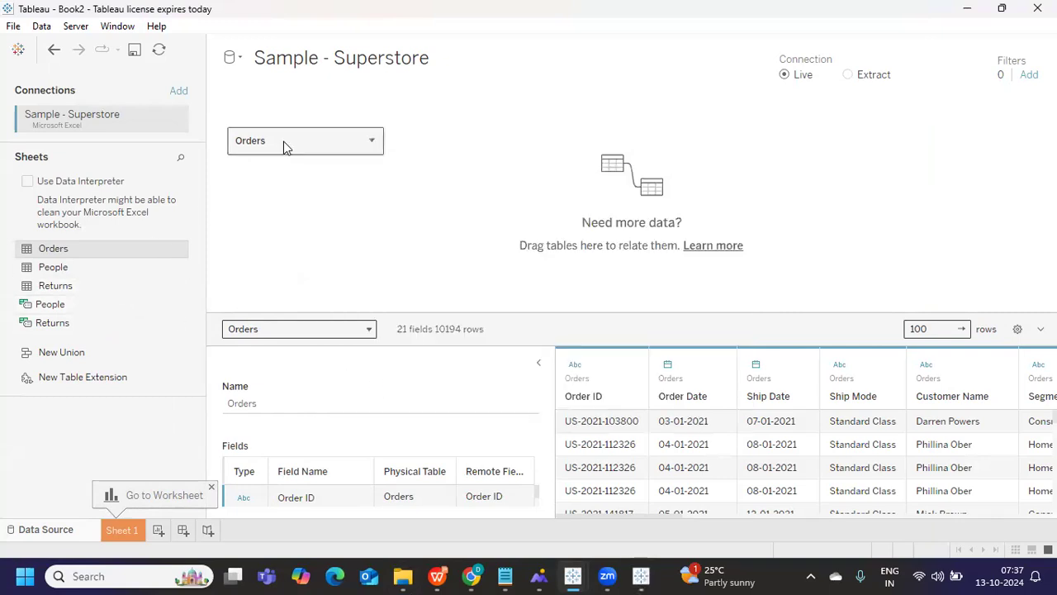
{"action": "left_click", "coordinate": [373, 141]}
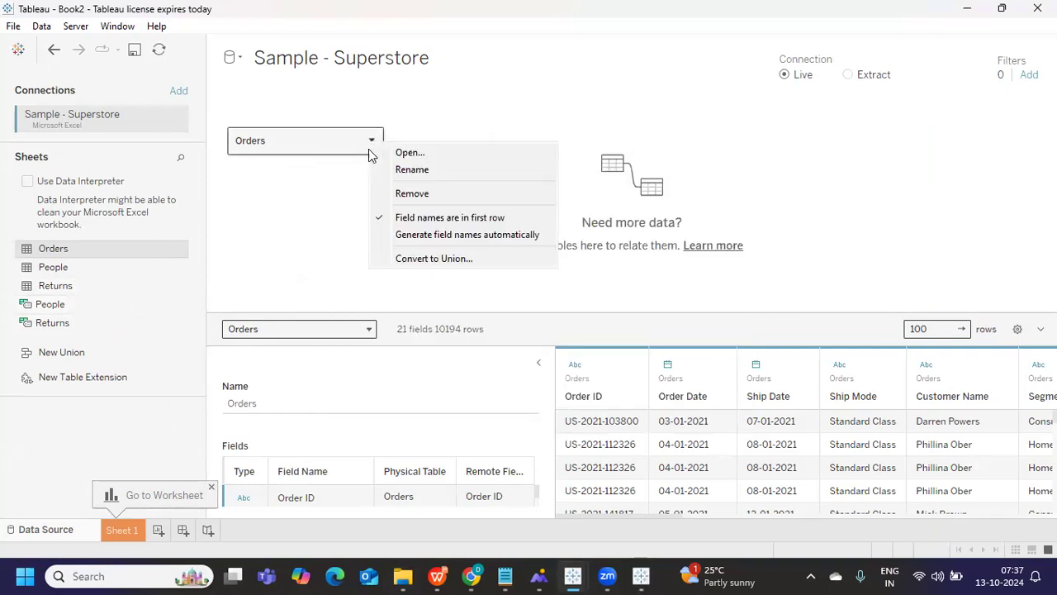
{"action": "left_click", "coordinate": [414, 198]}
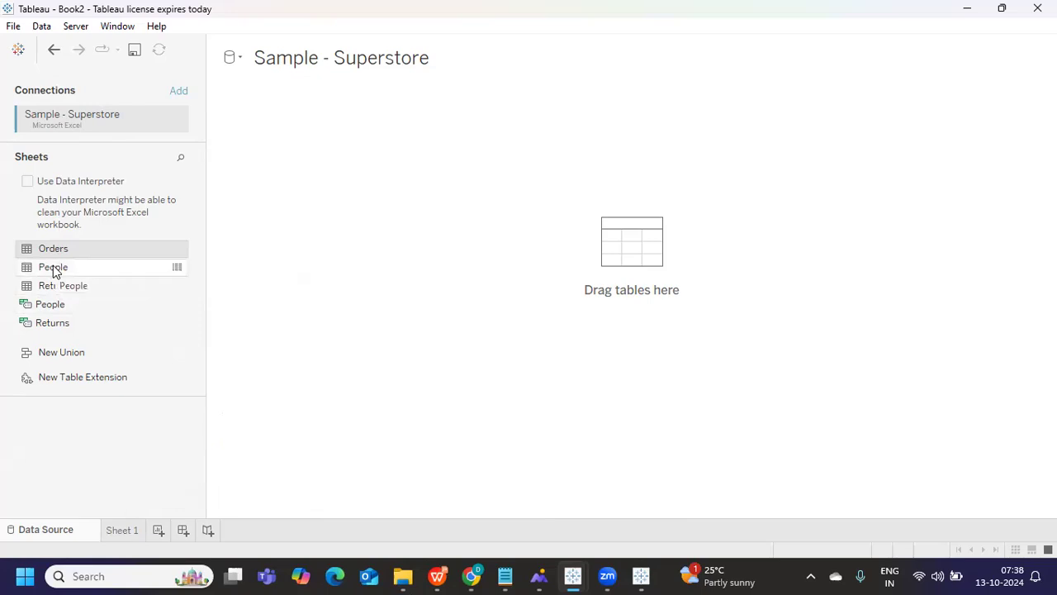
- Add the Orders sheet to the empty canvas and enlarge the data preview area beneath it
{"action": "left_click_drag", "start_coordinate": [58, 250], "coordinate": [358, 141]}
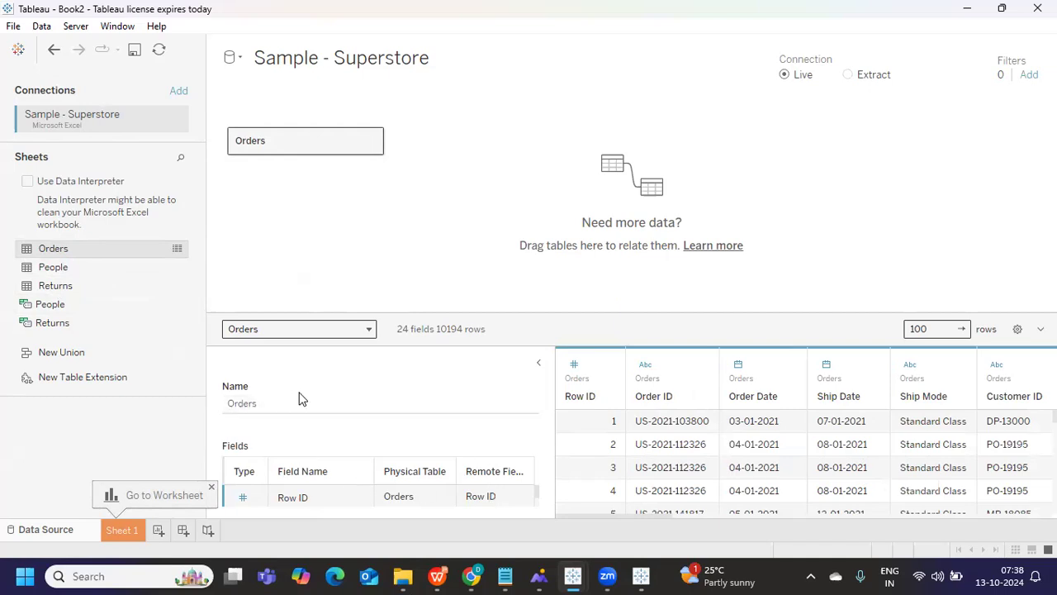
{"action": "left_click_drag", "start_coordinate": [455, 314], "coordinate": [463, 235]}
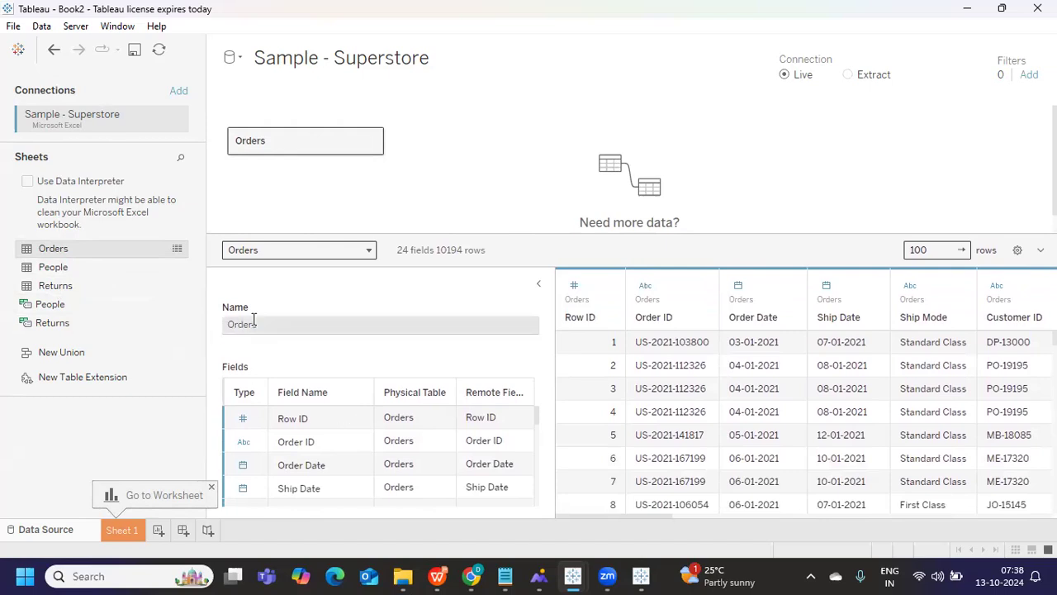
- Switch to Notepad and add the lines "SELECT * FROM TABLE_NAME LIMIT 100" and "DESC TABLE TABLE_NAME" under CONNECTING TO DATA SOURCES
{"action": "mouse_move", "coordinate": [504, 576]}
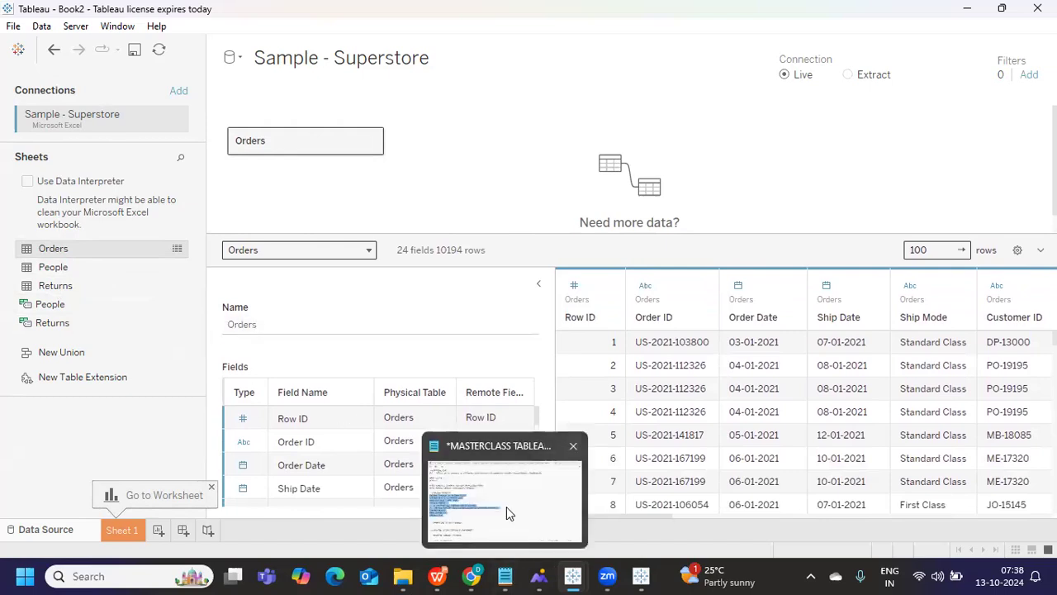
{"action": "left_click", "coordinate": [506, 506]}
{"action": "left_click", "coordinate": [288, 421]}
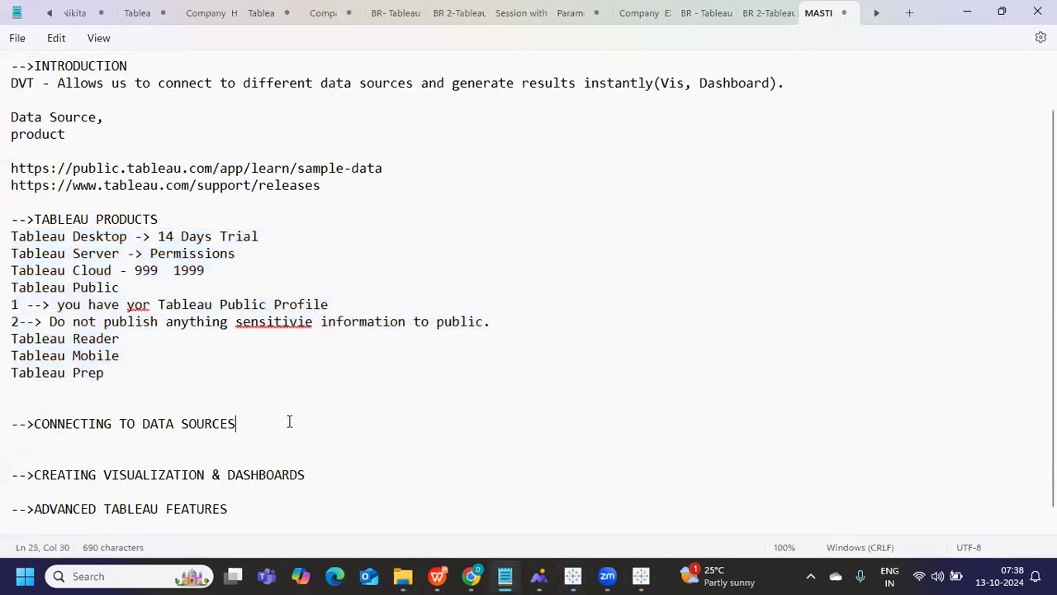
{"action": "key", "text": "Return"}
{"action": "type", "text": "S"}
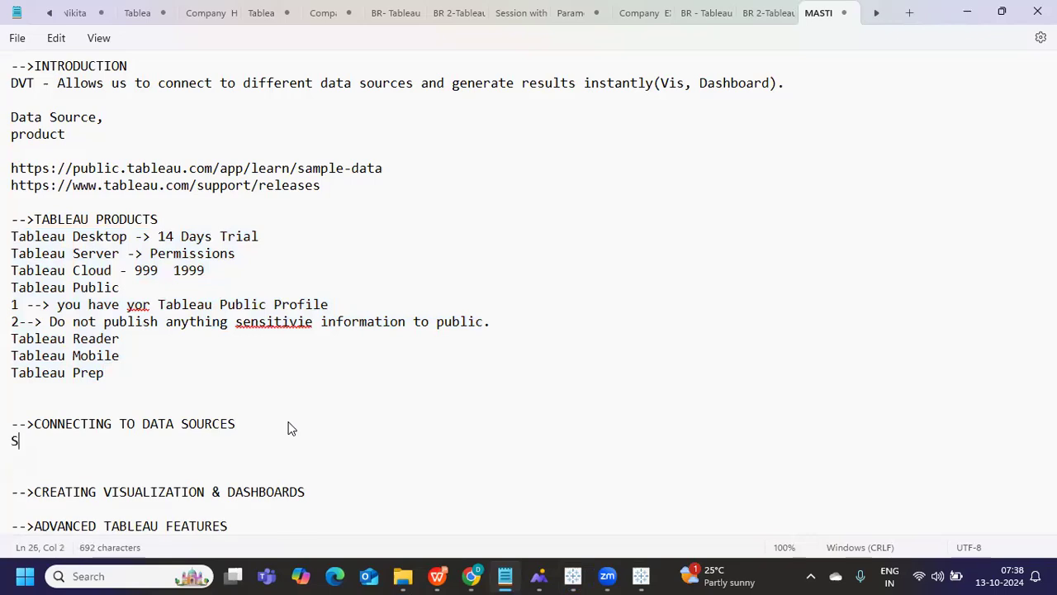
{"action": "type", "text": "ELECT * FROM "}
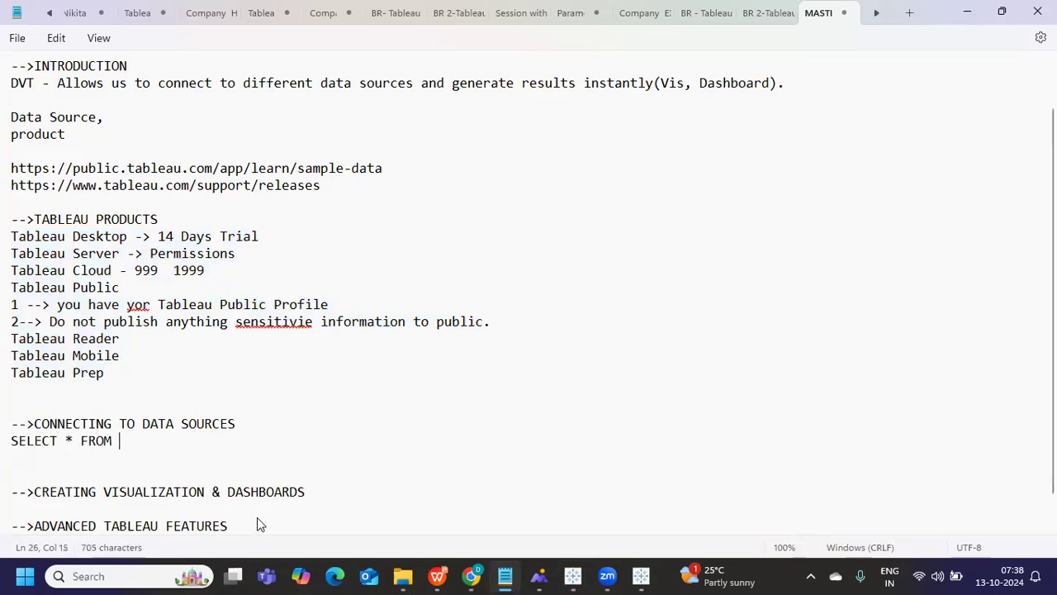
{"action": "type", "text": "TABLE_NAME LIX"}
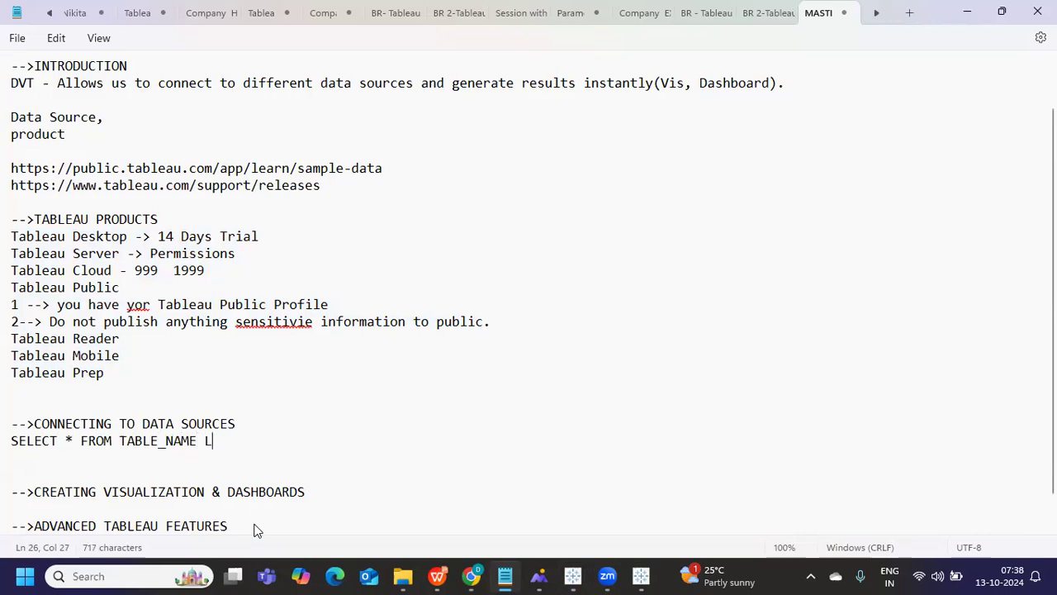
{"action": "key", "text": "BackSpace"}
{"action": "type", "text": "MIT 100"}
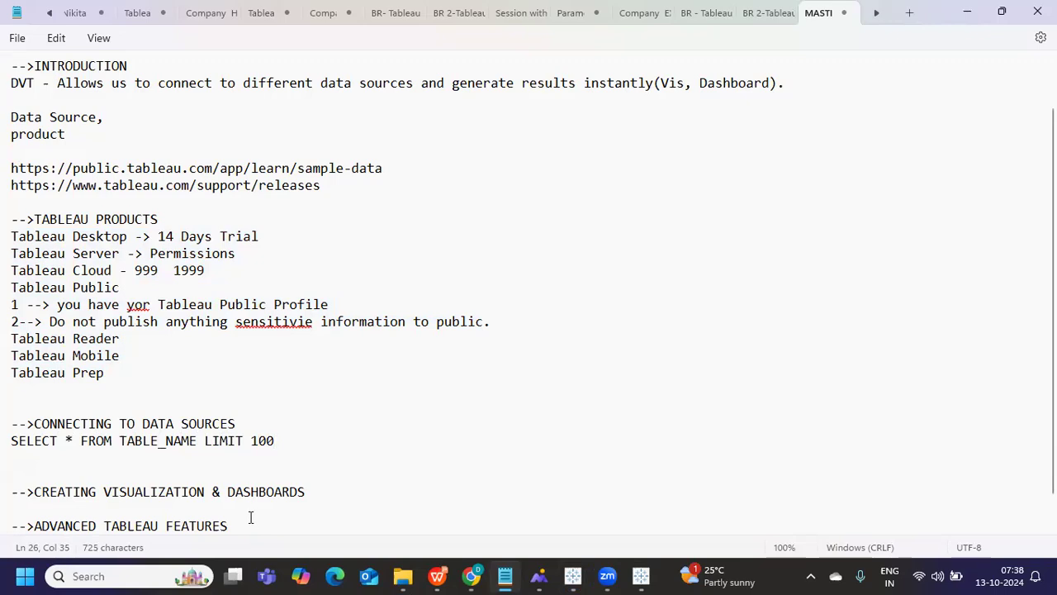
{"action": "key", "text": "Return"}
{"action": "type", "text": "DESC TABLE TABLE_NAME"}
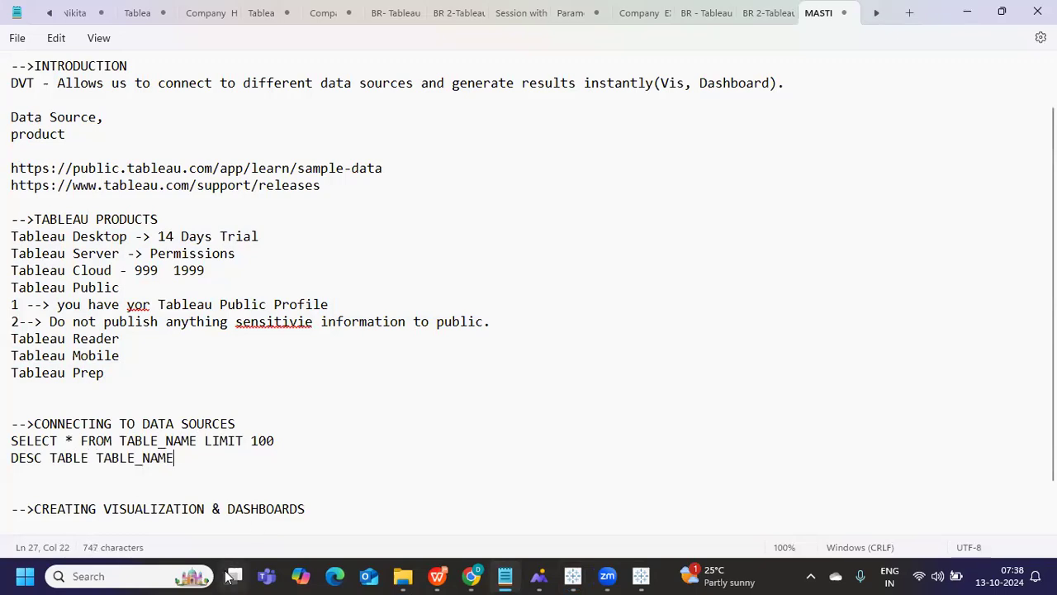
- Switch back to the Book2 workbook in Tableau Desktop to view the Orders table's field list and data preview
{"action": "key", "text": "super+Tab"}
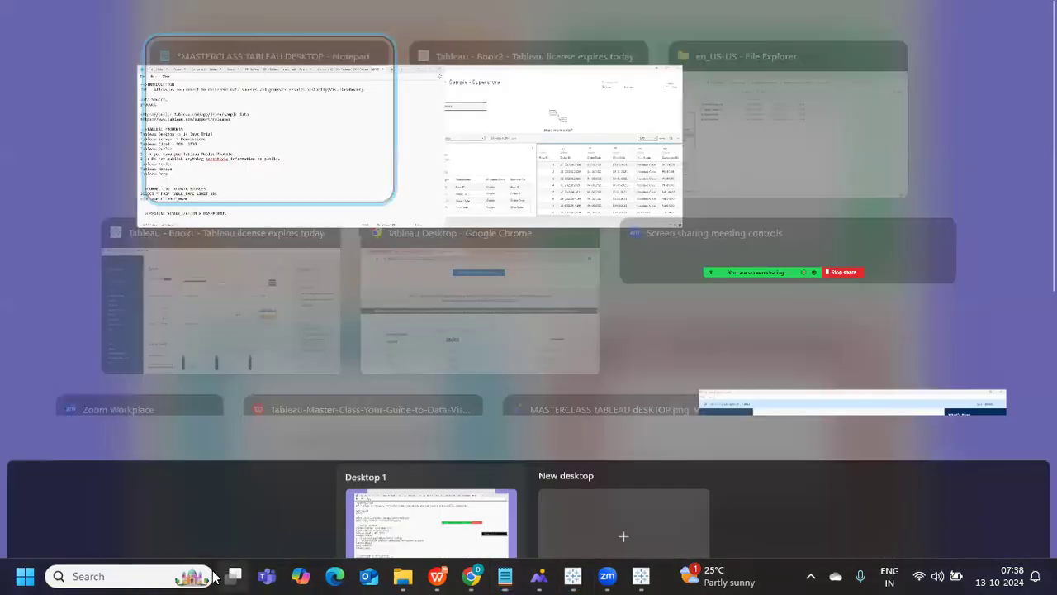
{"action": "key", "text": "Right"}
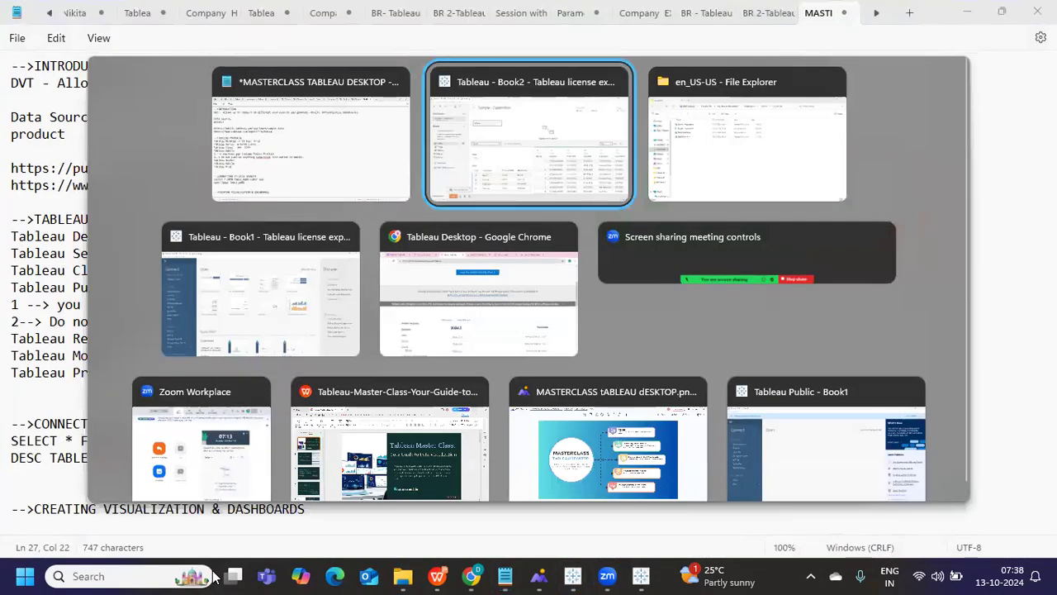
{"action": "key", "text": "Return"}
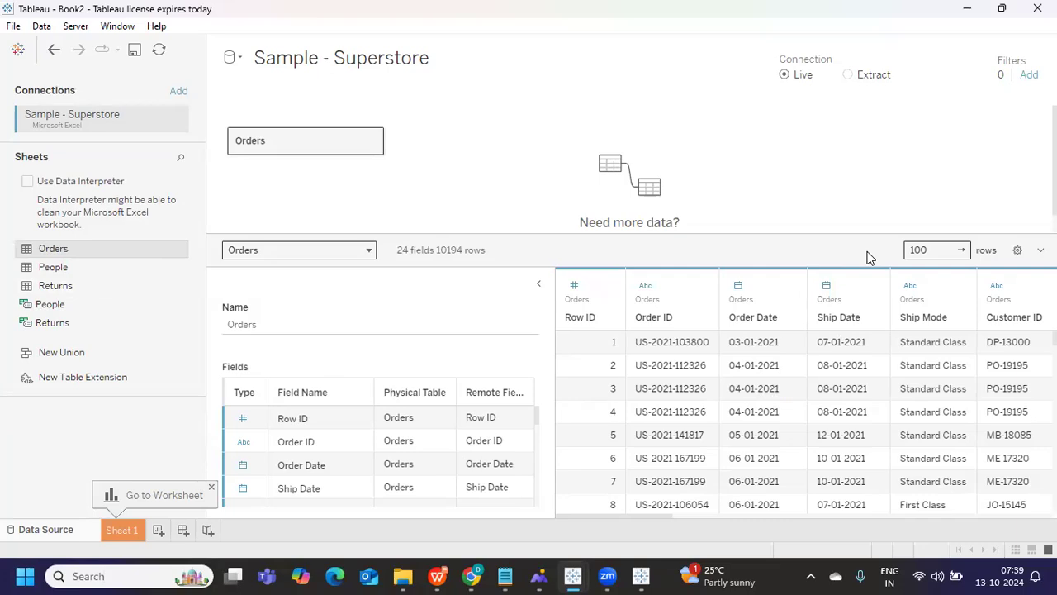
- Limit the Orders data preview to 5 rows and view the data type options for the Order ID column
{"action": "left_click", "coordinate": [917, 249]}
{"action": "left_click_drag", "start_coordinate": [936, 249], "coordinate": [897, 255]}
{"action": "type", "text": "5"}
{"action": "key", "text": "Return"}
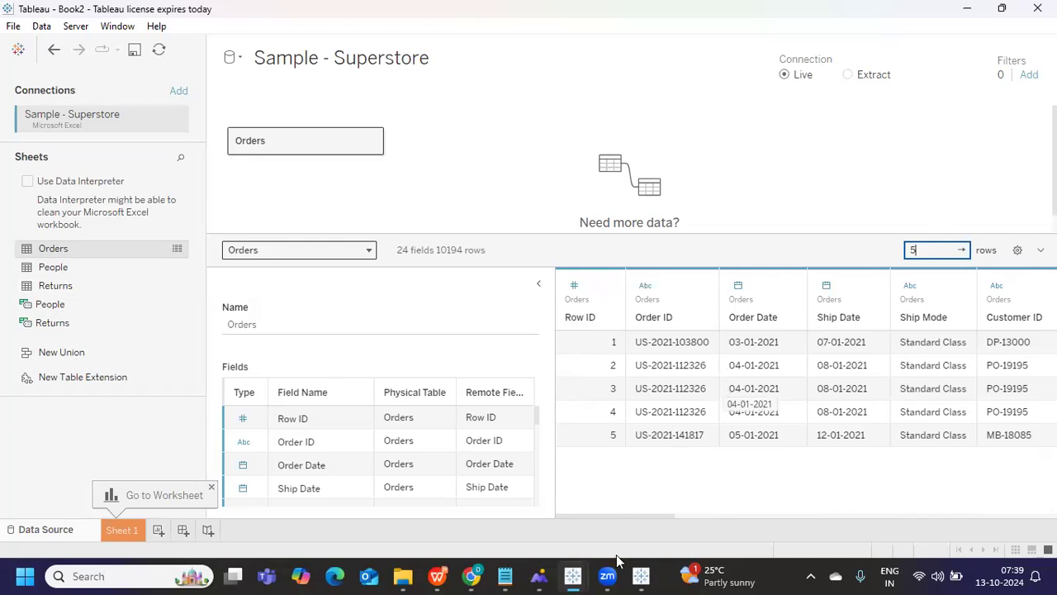
{"action": "left_click_drag", "start_coordinate": [632, 518], "coordinate": [625, 492]}
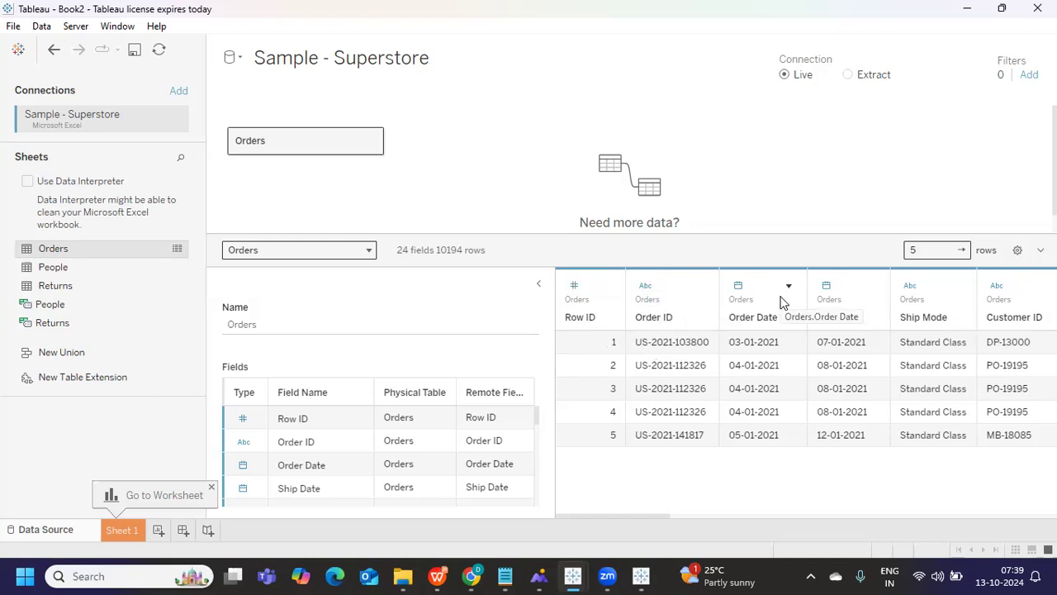
{"action": "left_click", "coordinate": [644, 286]}
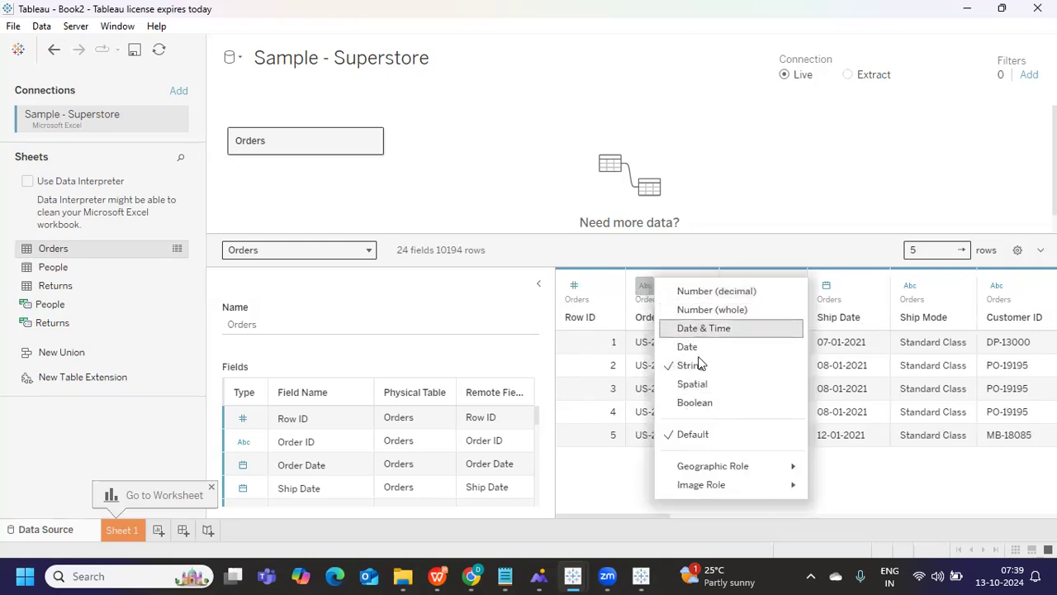
{"action": "left_click", "coordinate": [614, 350]}
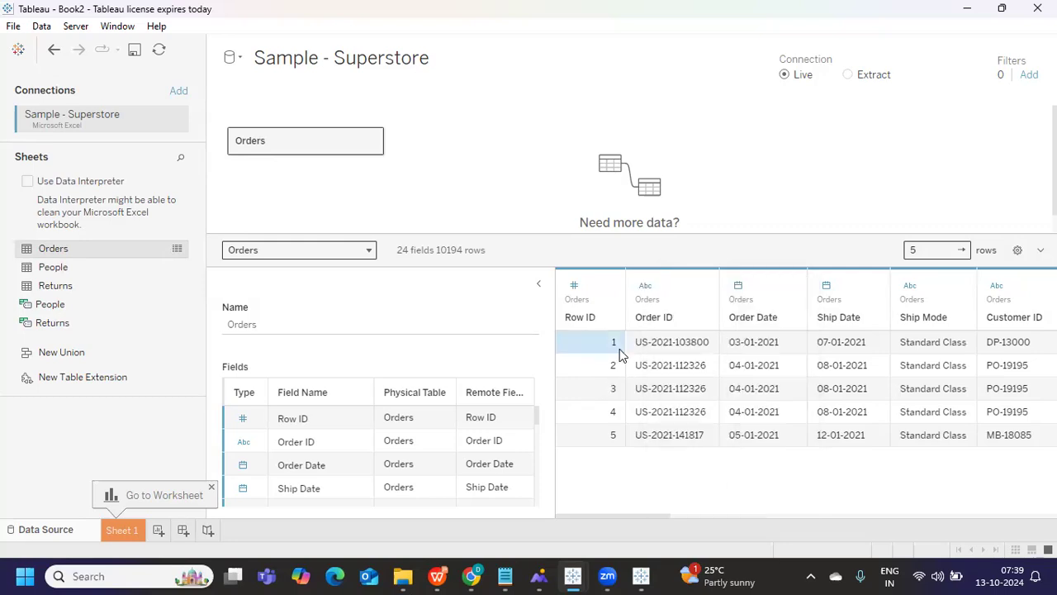
- Rename the Order ID column to "Order Number" in the data preview and widen it to fit the full name
{"action": "left_click", "coordinate": [652, 319]}
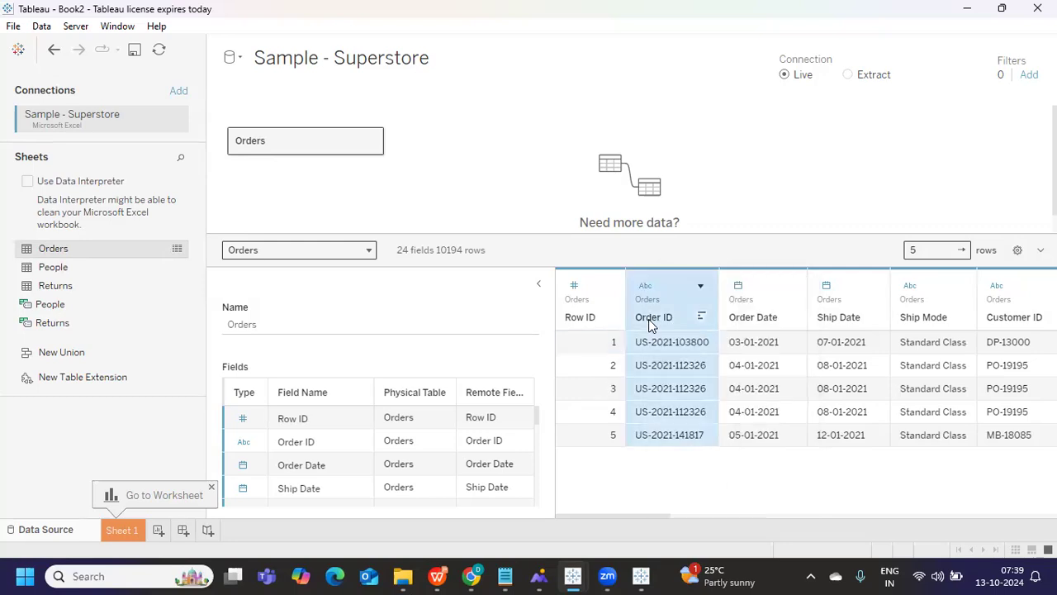
{"action": "double_click", "coordinate": [653, 318]}
{"action": "double_click", "coordinate": [674, 317]}
{"action": "type", "text": "nUM"}
{"action": "key", "text": "BackSpace"}
{"action": "key", "text": "BackSpace"}
{"action": "key", "text": "BackSpace"}
{"action": "type", "text": "Numb"}
{"action": "key", "text": "BackSpace"}
{"action": "key", "text": "BackSpace"}
{"action": "key", "text": "BackSpace"}
{"action": "key", "text": "BackSpace"}
{"action": "type", "text": "Numbe"}
{"action": "key", "text": "BackSpace"}
{"action": "key", "text": "BackSpace"}
{"action": "type", "text": "ber"}
{"action": "key", "text": "Return"}
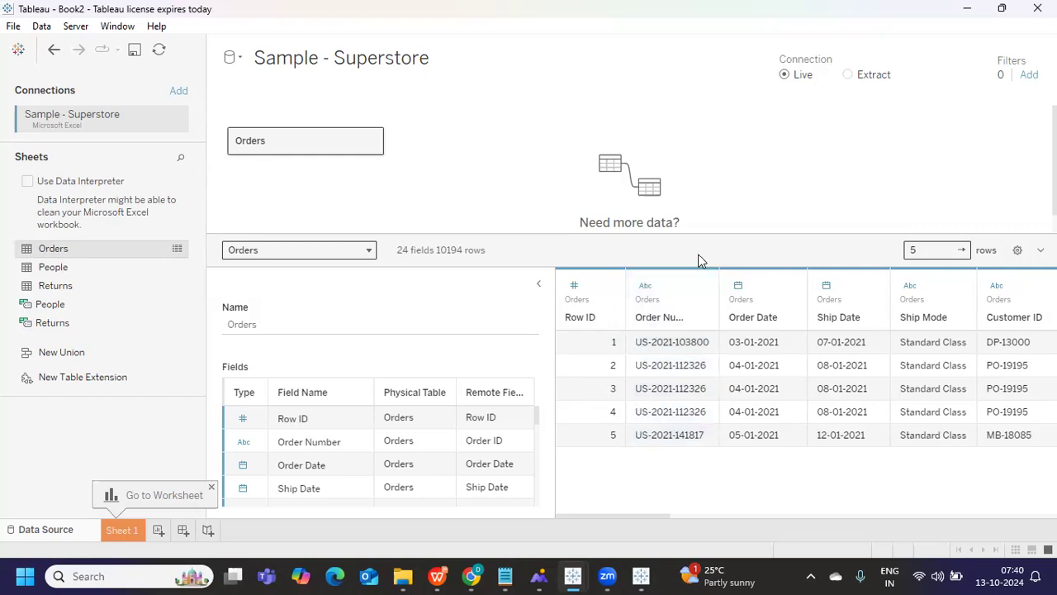
{"action": "left_click_drag", "start_coordinate": [719, 302], "coordinate": [753, 304]}
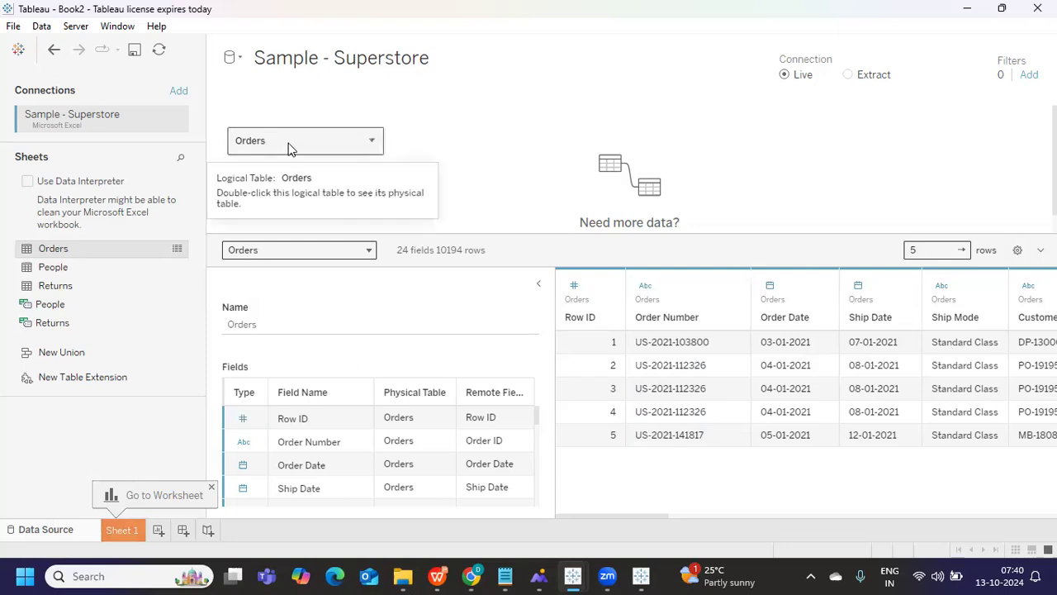
- Open the Orders logical table's physical layer and add the first People sheet beside Orders to join them
{"action": "left_click_drag", "start_coordinate": [46, 270], "coordinate": [217, 285]}
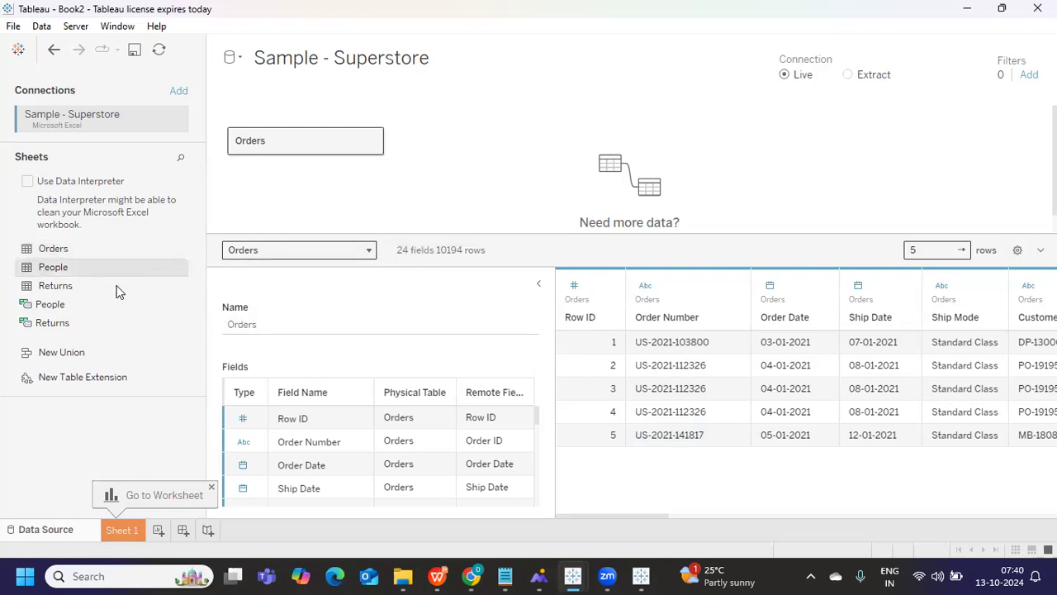
{"action": "left_click", "coordinate": [371, 141]}
{"action": "left_click", "coordinate": [385, 154]}
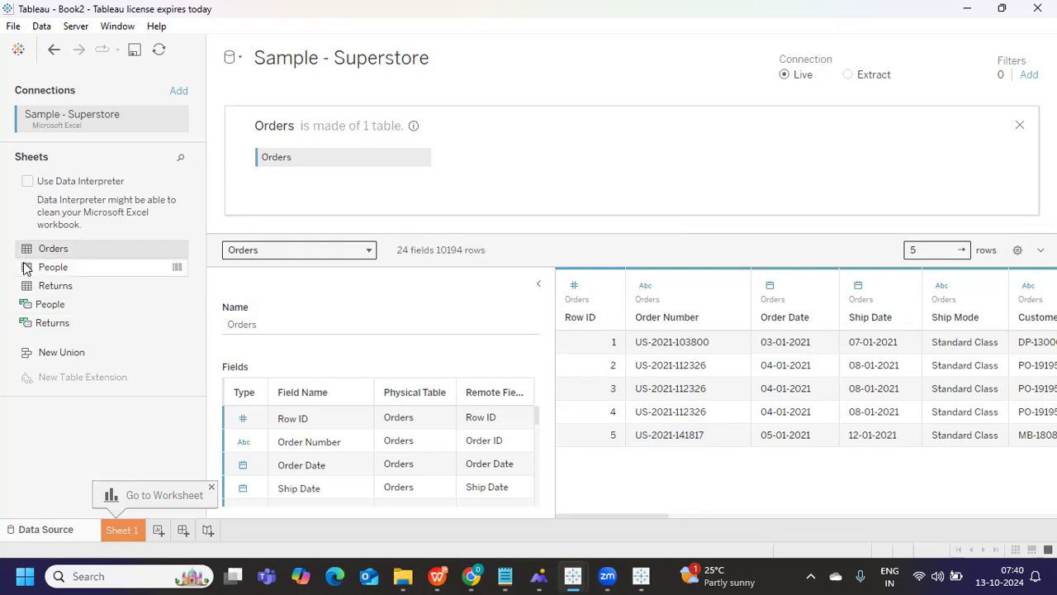
{"action": "left_click_drag", "start_coordinate": [41, 271], "coordinate": [405, 185]}
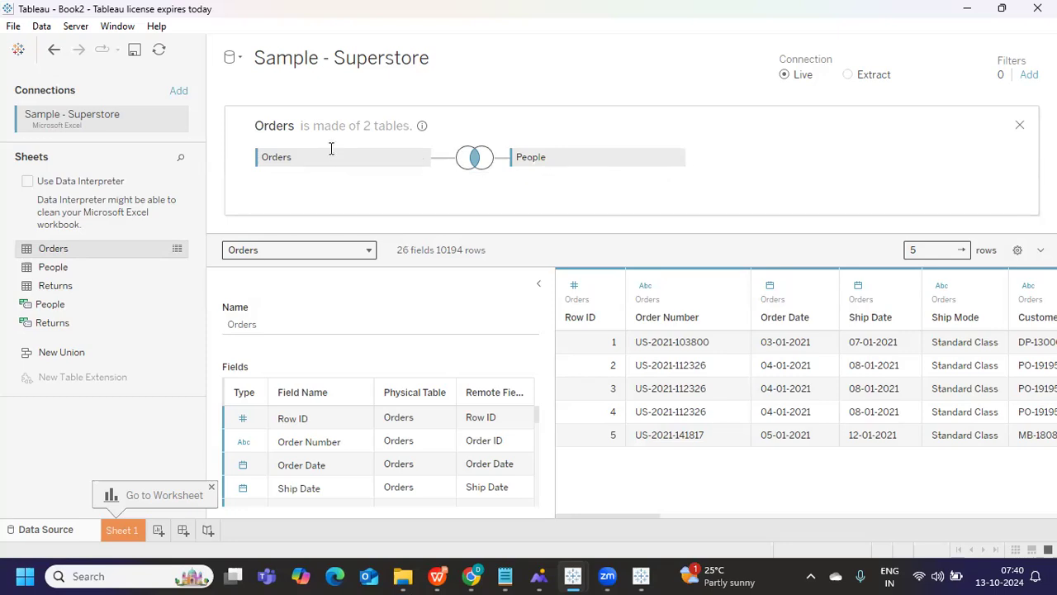
- View the join types between Orders and People and set the join clause to Category = Regional Manager
{"action": "left_click", "coordinate": [475, 157]}
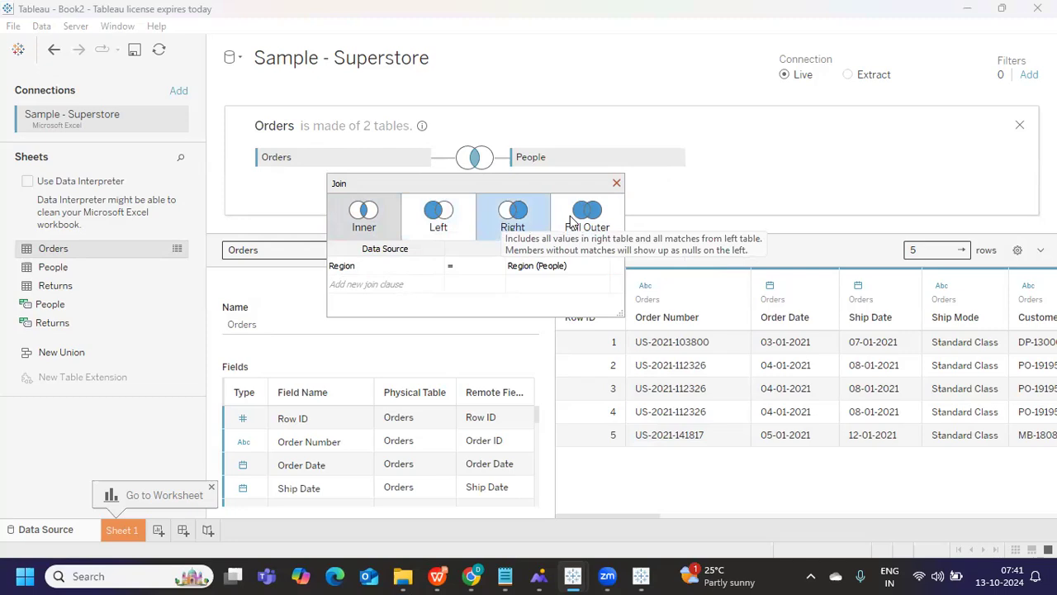
{"action": "left_click", "coordinate": [355, 267]}
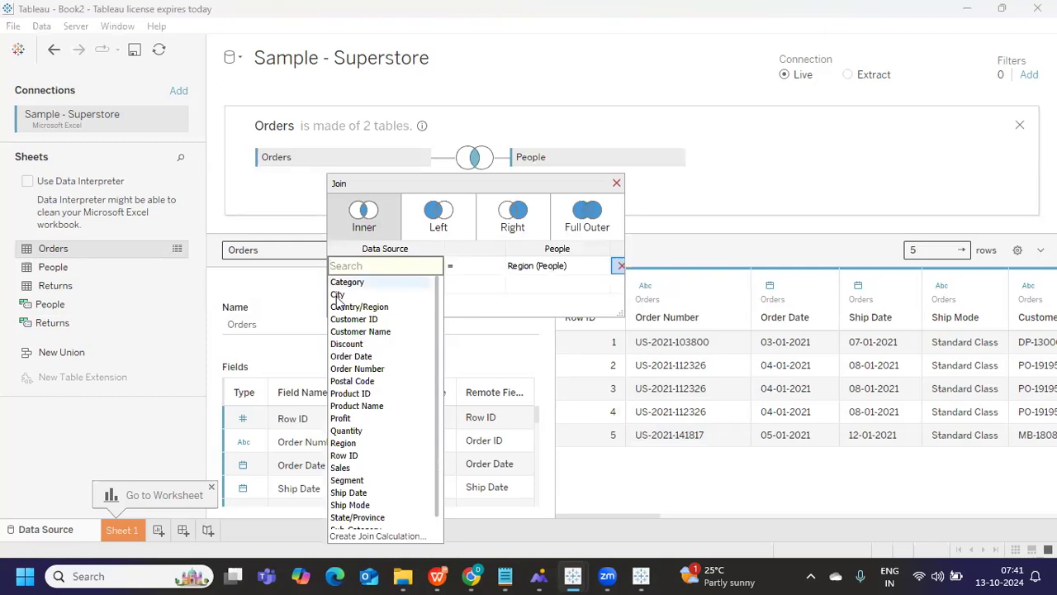
{"action": "left_click", "coordinate": [534, 266]}
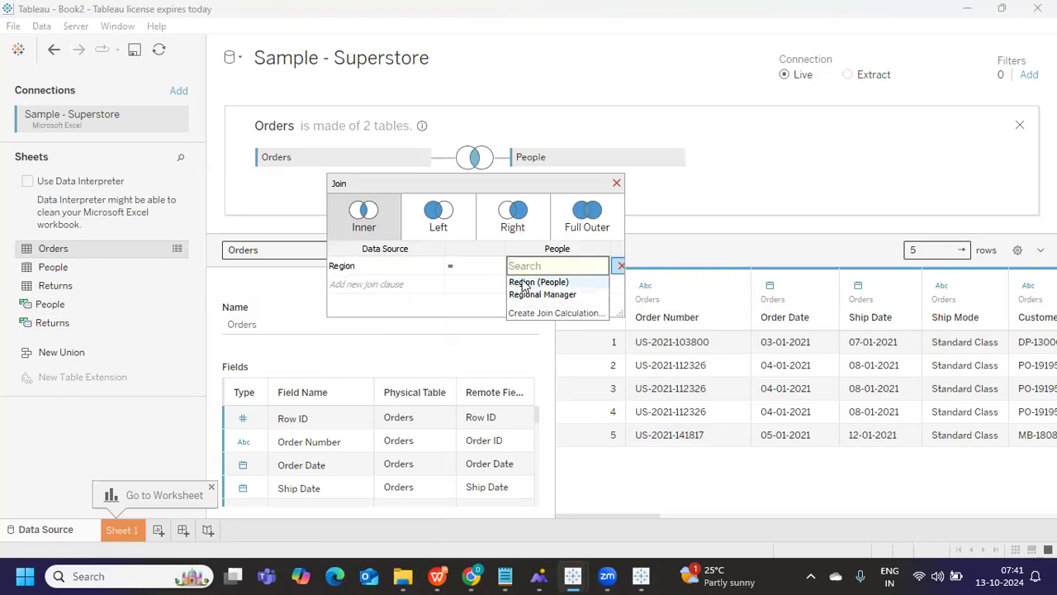
{"action": "left_click", "coordinate": [531, 295]}
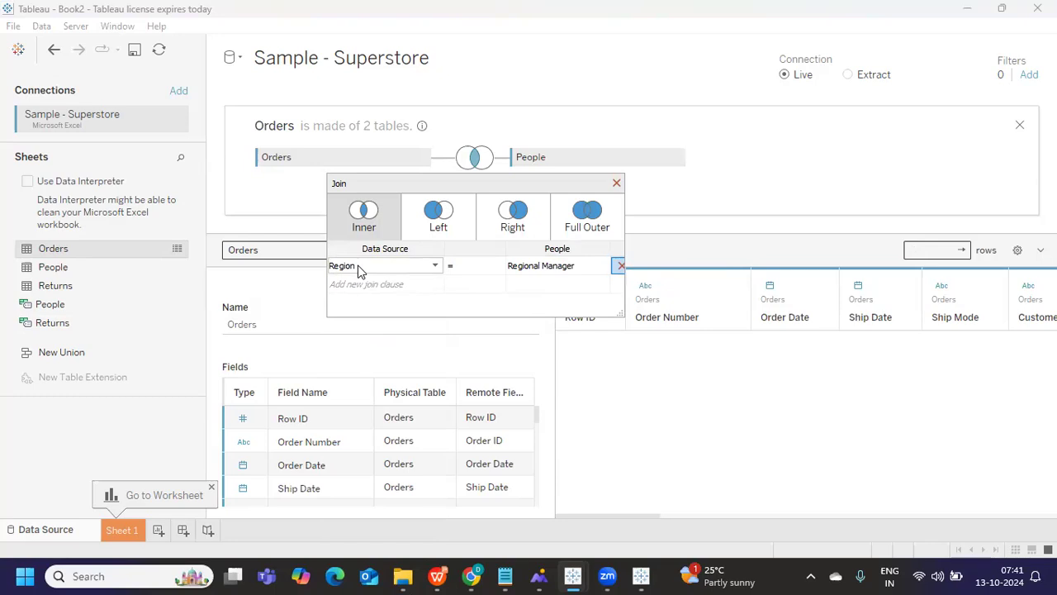
{"action": "left_click", "coordinate": [408, 265]}
{"action": "left_click", "coordinate": [368, 284]}
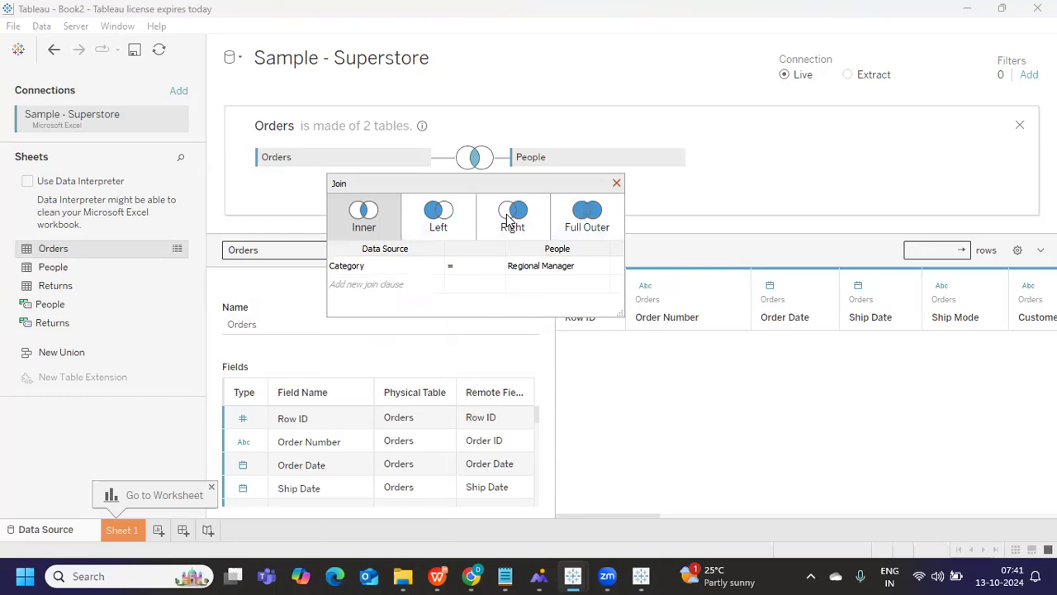
{"action": "left_click", "coordinate": [616, 182]}
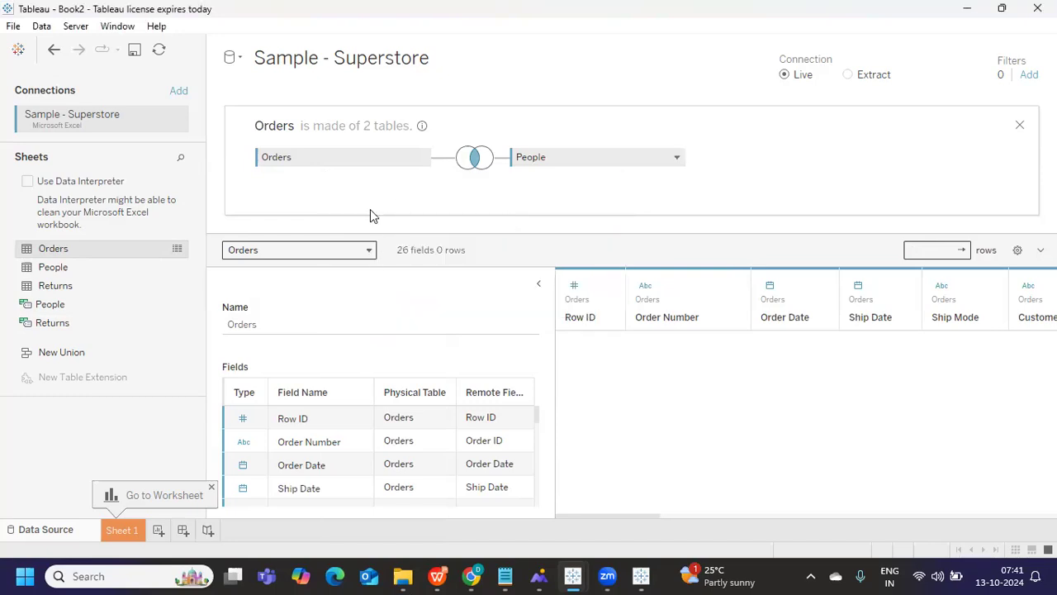
- Remove the People table from the Orders join and try placing the People sheet below Orders
{"action": "left_click", "coordinate": [677, 157]}
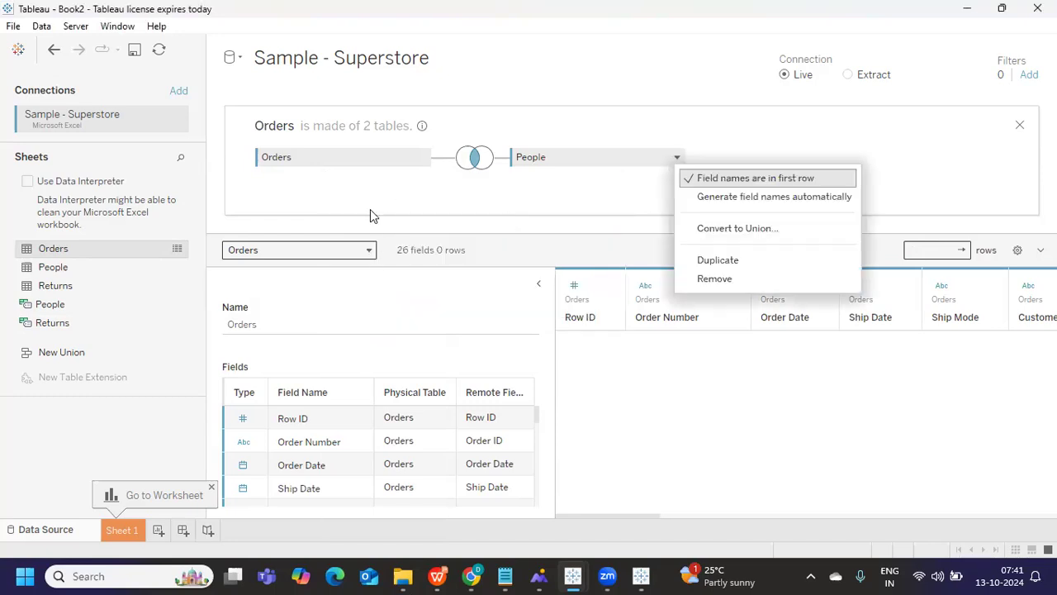
{"action": "left_click", "coordinate": [703, 281]}
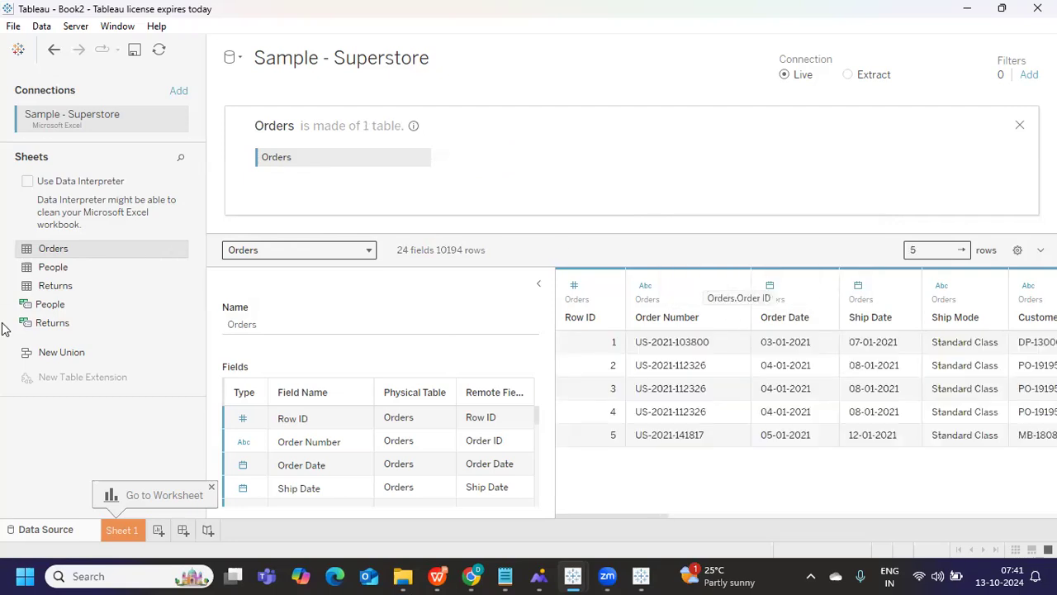
{"action": "left_click_drag", "start_coordinate": [33, 267], "coordinate": [267, 206]}
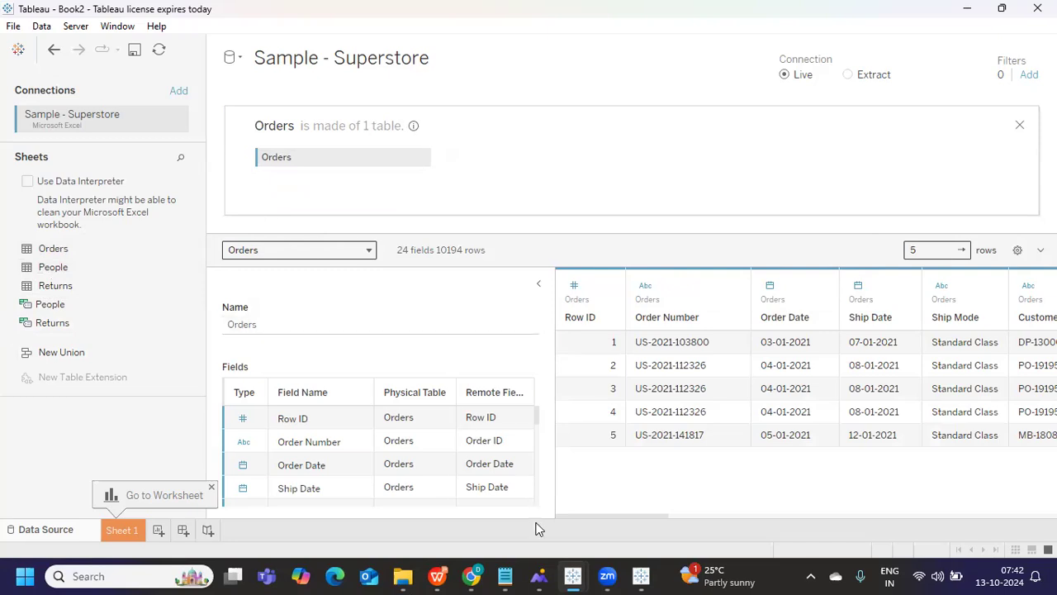
- In Notepad, add "Join --" under the DESC TABLE line with "1. We need to have one common column" and "2. No of columns will increase"
{"action": "left_click", "coordinate": [512, 575]}
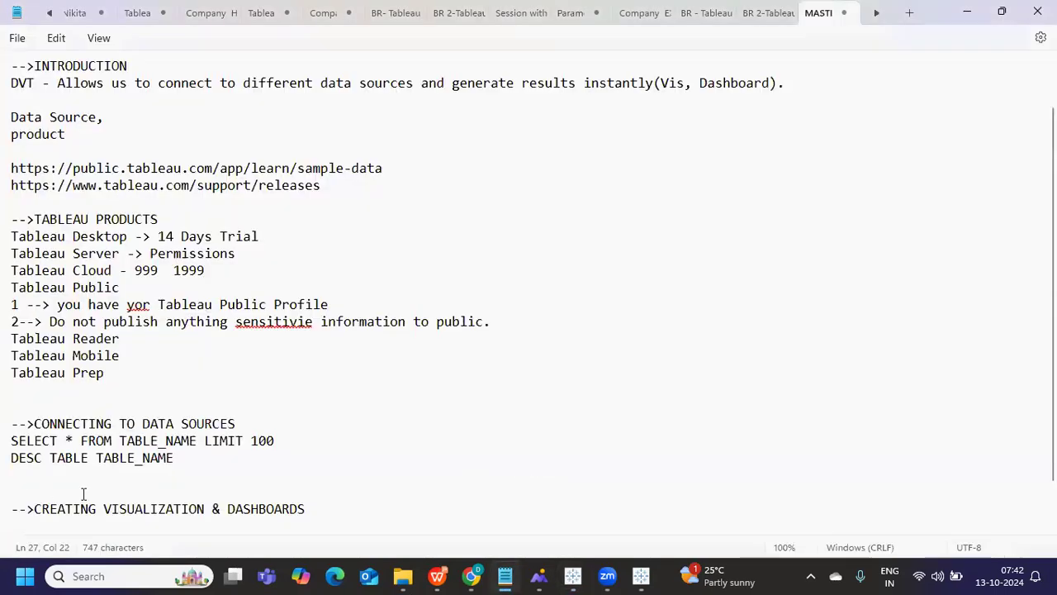
{"action": "key", "text": "Return"}
{"action": "key", "text": "Return"}
{"action": "type", "text": "Join --"}
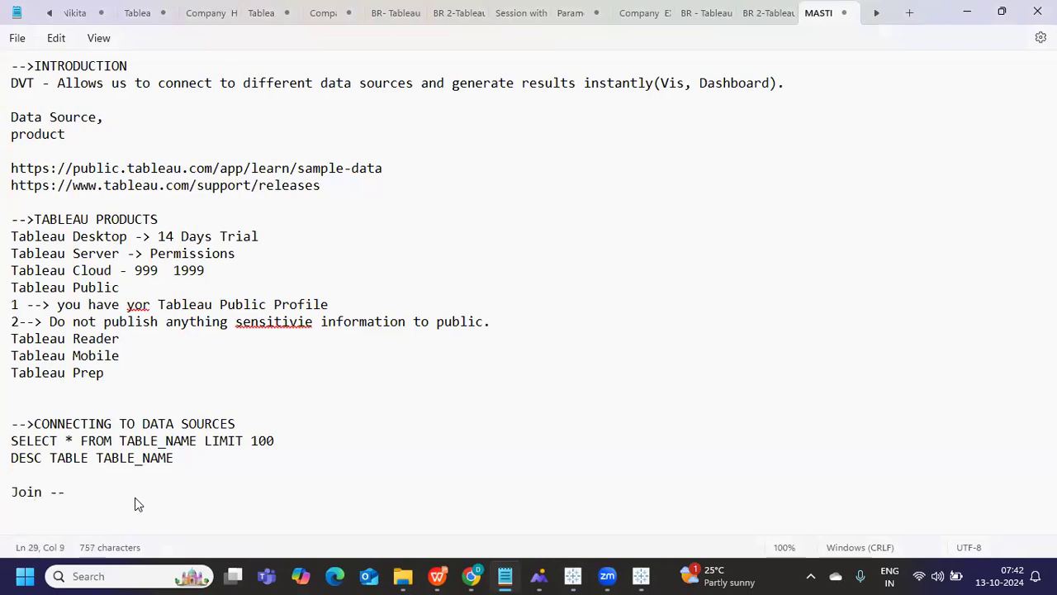
{"action": "key", "text": "Return"}
{"action": "type", "text": "1. We need to have one co"}
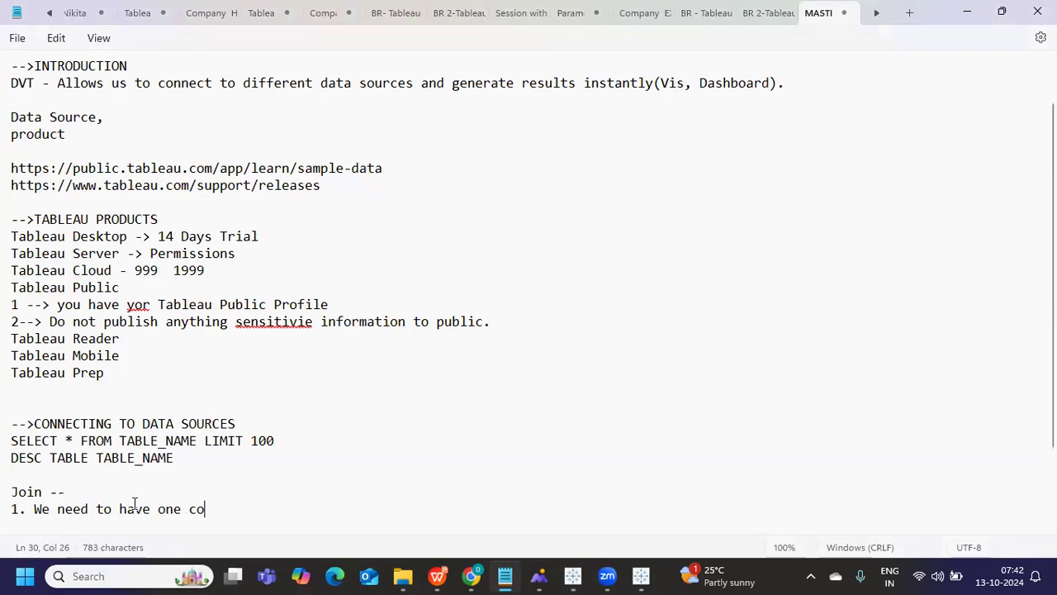
{"action": "type", "text": "mmon column"}
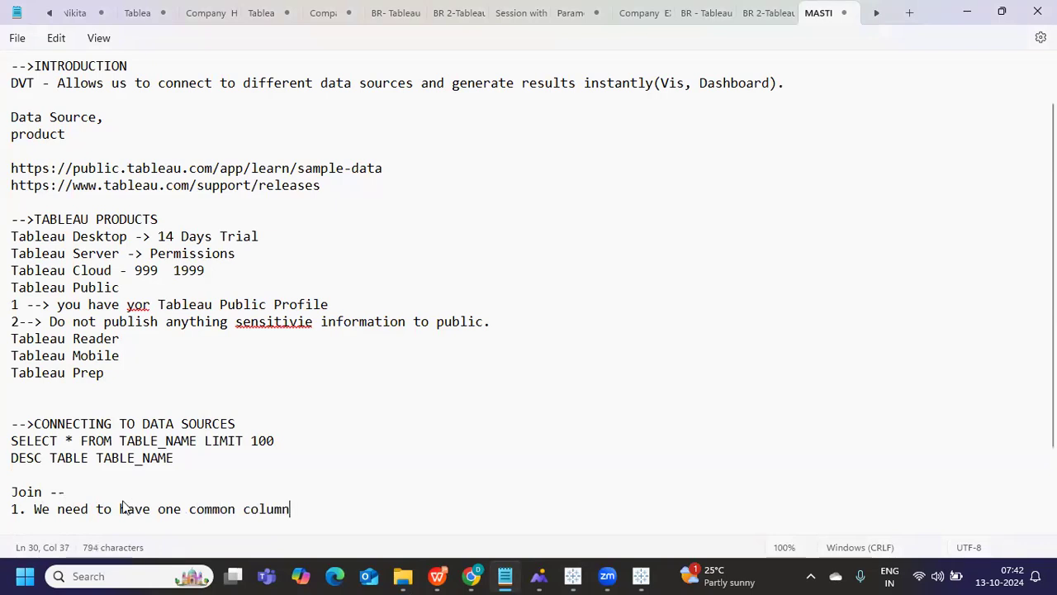
{"action": "key", "text": "Return"}
{"action": "type", "text": "2. N"}
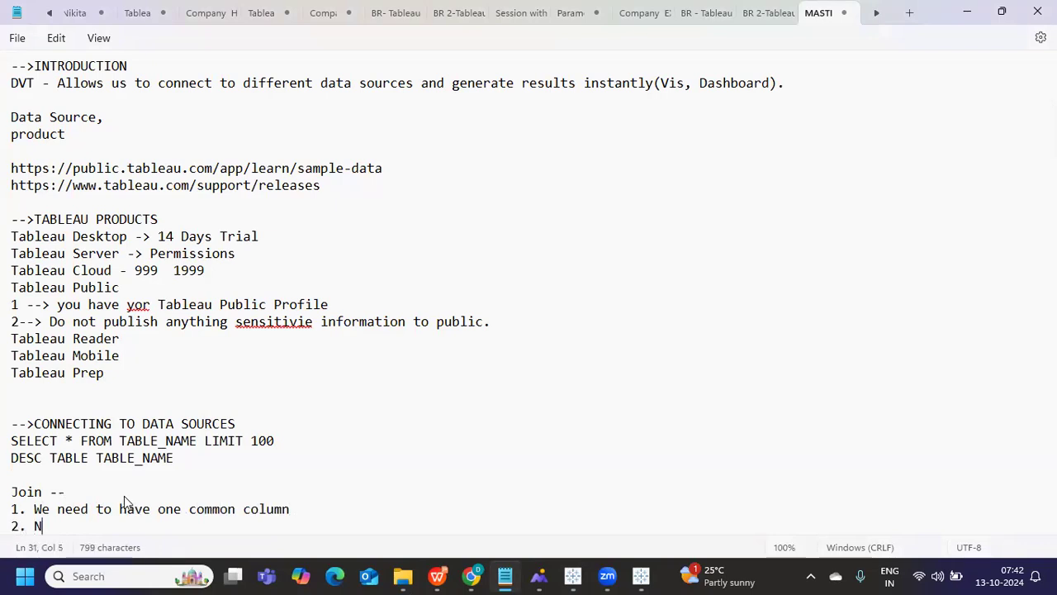
{"action": "type", "text": "o of columns wi"}
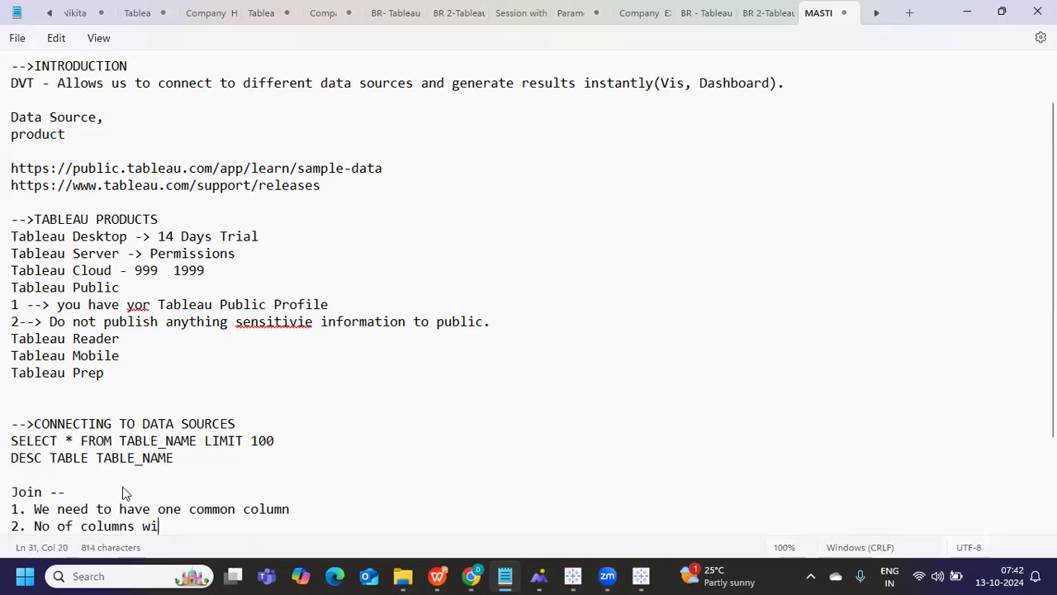
{"action": "type", "text": "ll increase"}
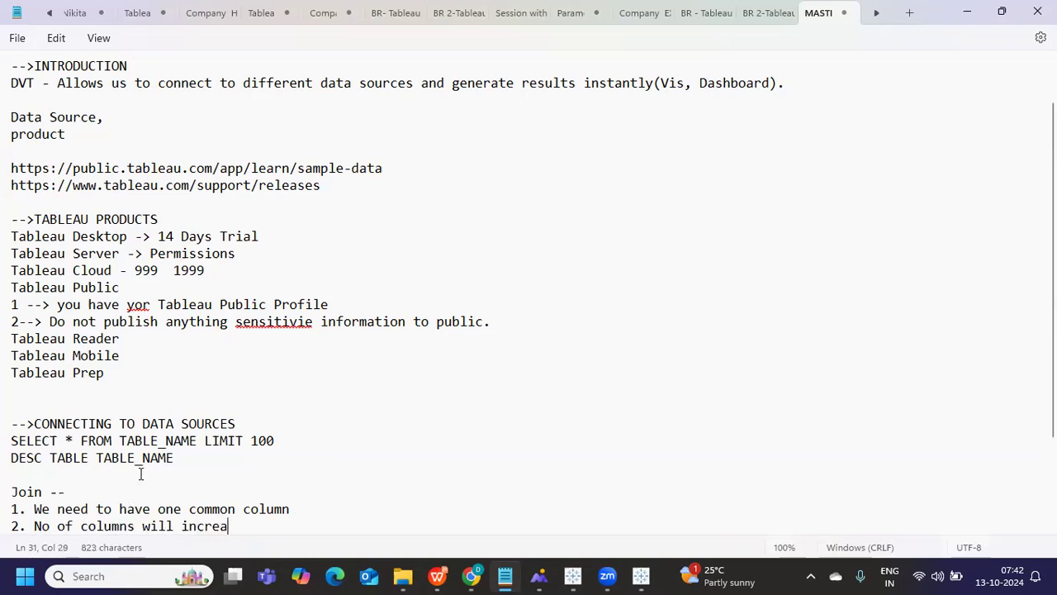
- Check the sheet list in Tableau, return to Notepad and add "Union -" with "1. No of rows will increase" below the Join notes
{"action": "key", "text": "alt+Tab"}
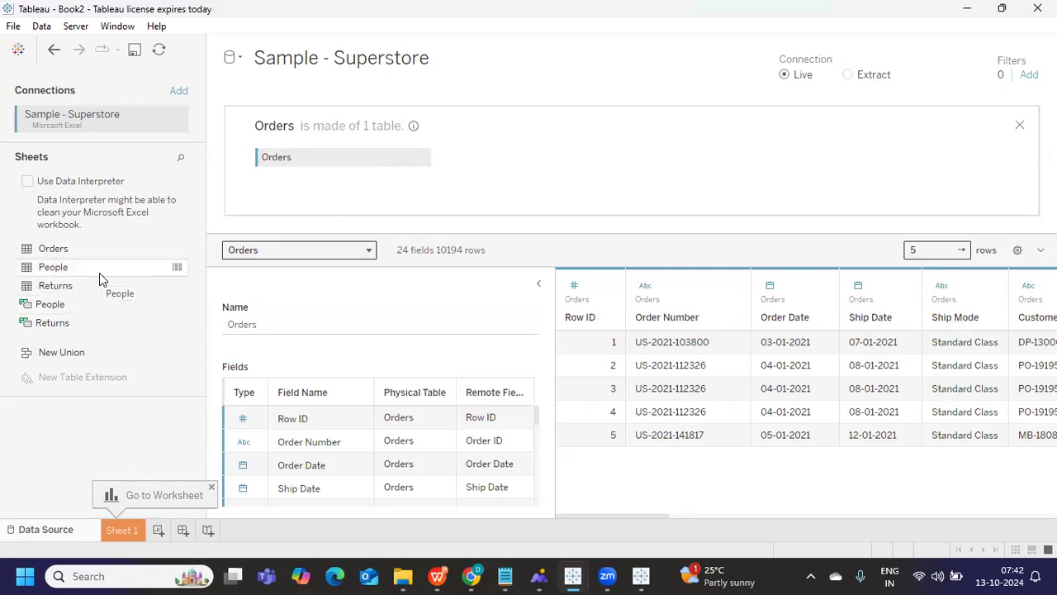
{"action": "key", "text": "alt+Tab"}
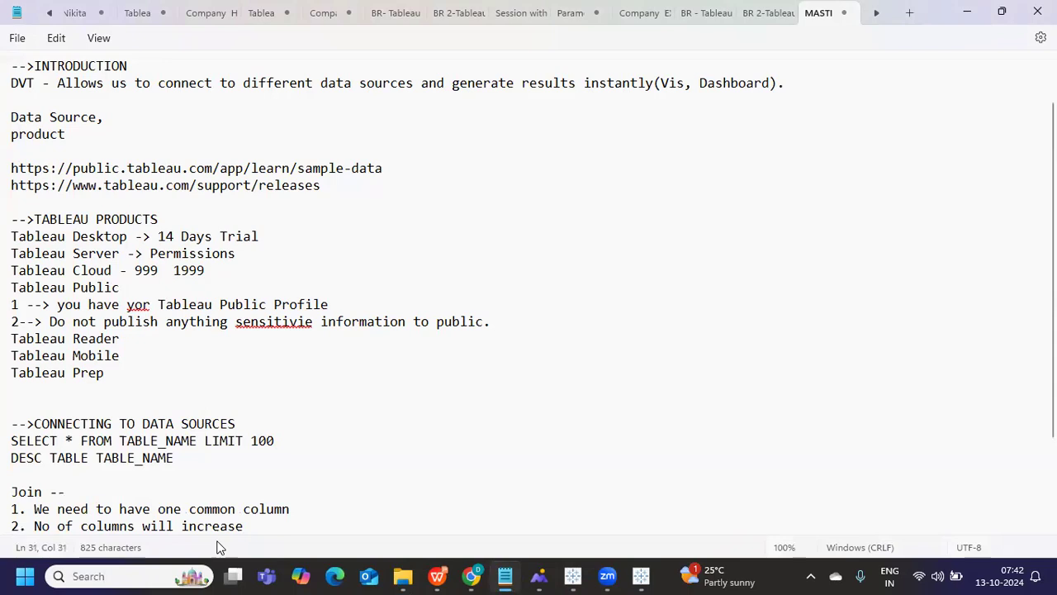
{"action": "key", "text": "Return"}
{"action": "key", "text": "Return"}
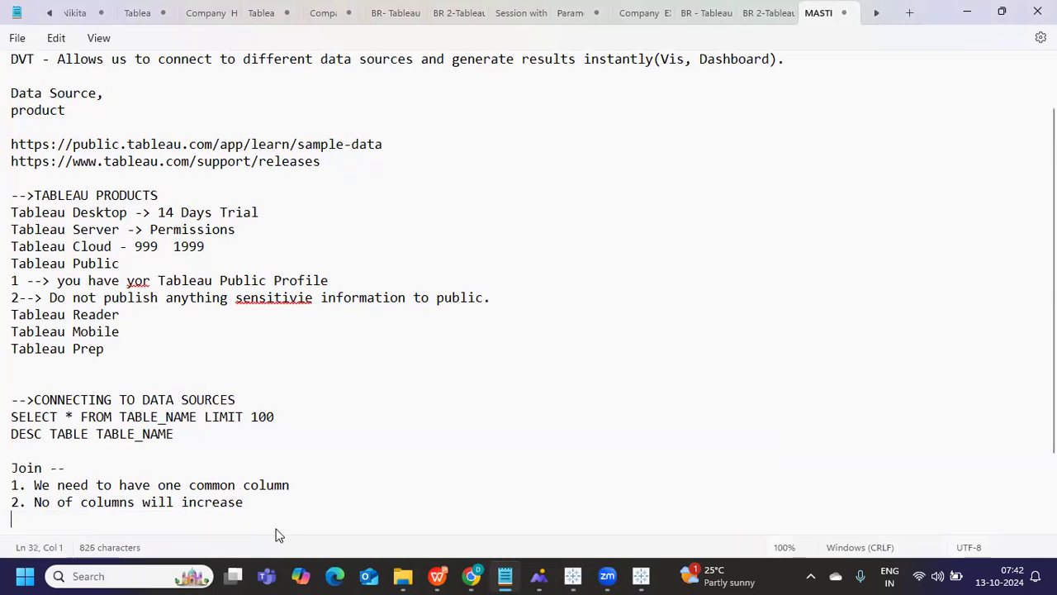
{"action": "type", "text": "Union -"}
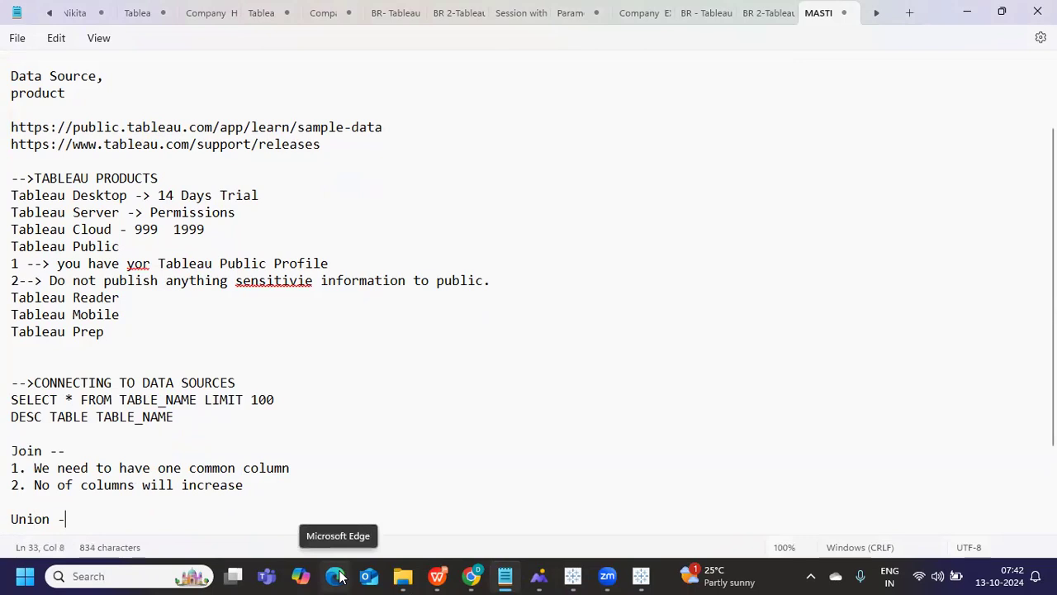
{"action": "key", "text": "Return"}
{"action": "type", "text": "1"}
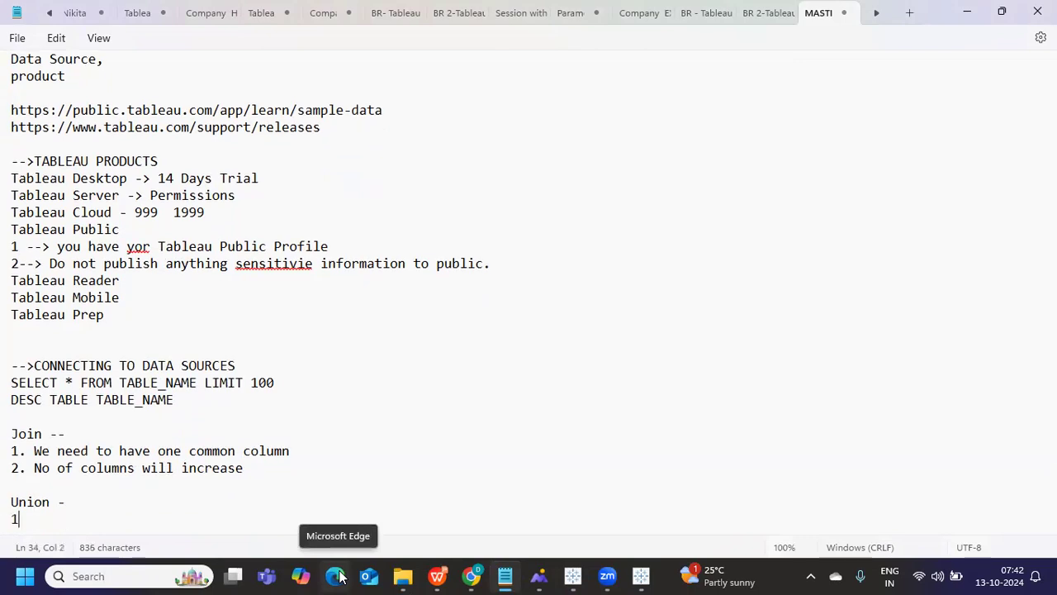
{"action": "type", "text": ". No of r"}
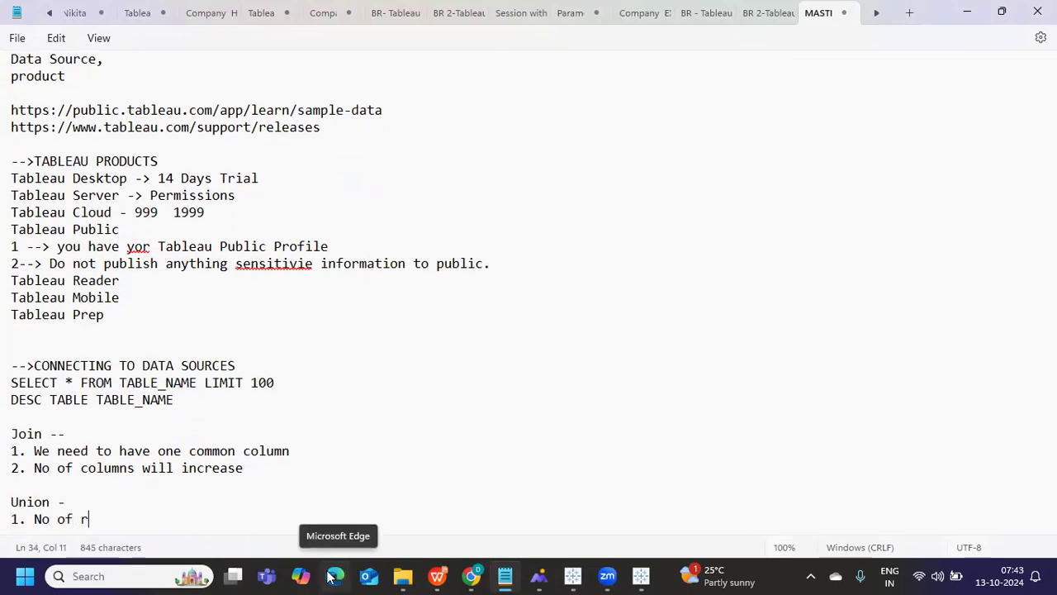
{"action": "type", "text": "ows will increase"}
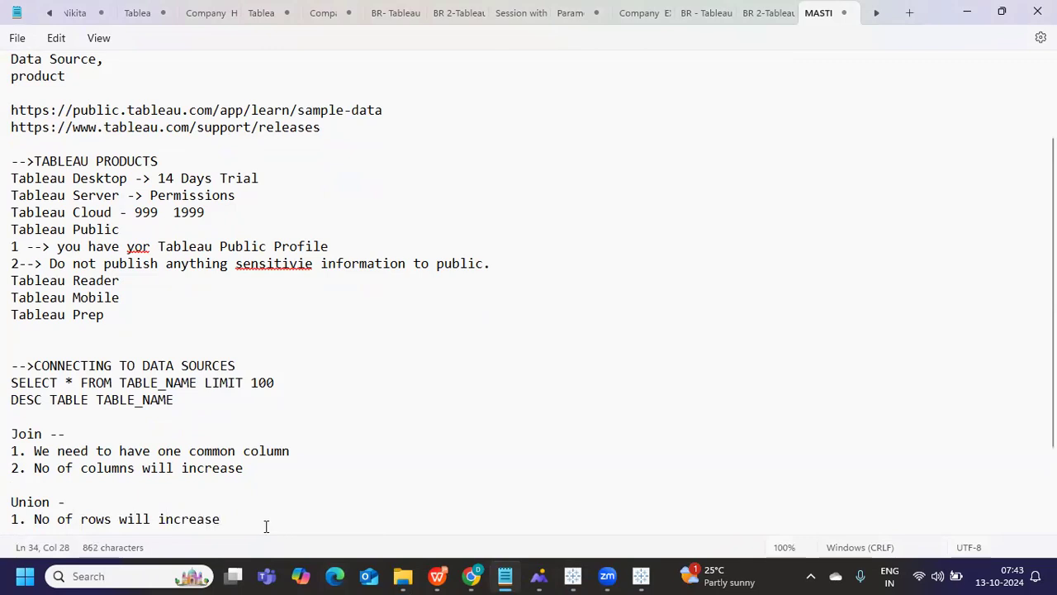
- Switch back to the Book2 workbook in Tableau Desktop and close the Orders physical table view
{"action": "key", "text": "alt+Tab"}
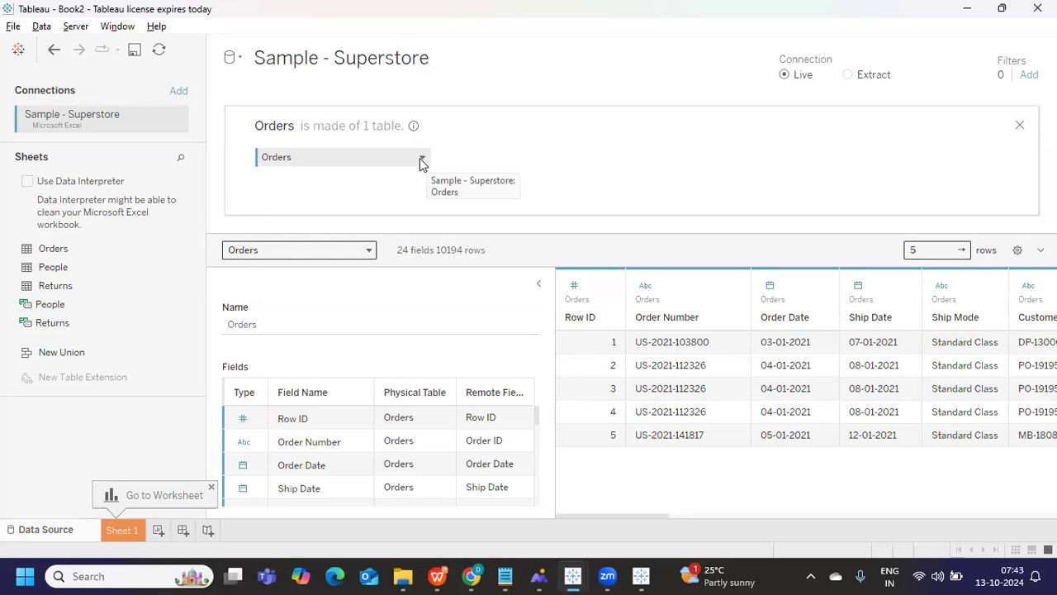
{"action": "left_click", "coordinate": [1021, 126]}
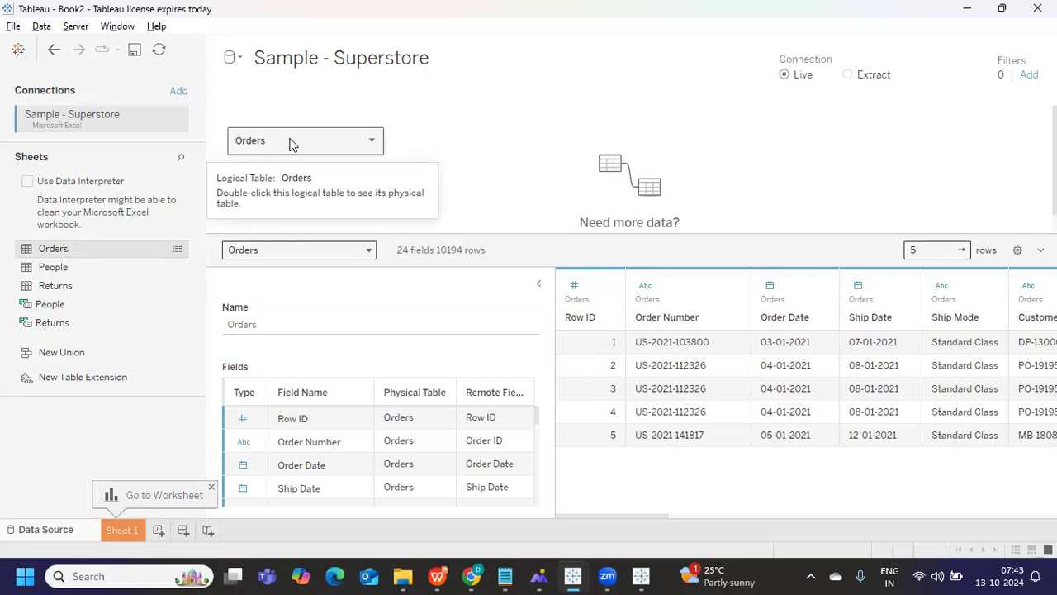
- Add the People sheet to the canvas as a relationship with Orders and examine the link between the two tables
{"action": "left_click_drag", "start_coordinate": [54, 267], "coordinate": [344, 236]}
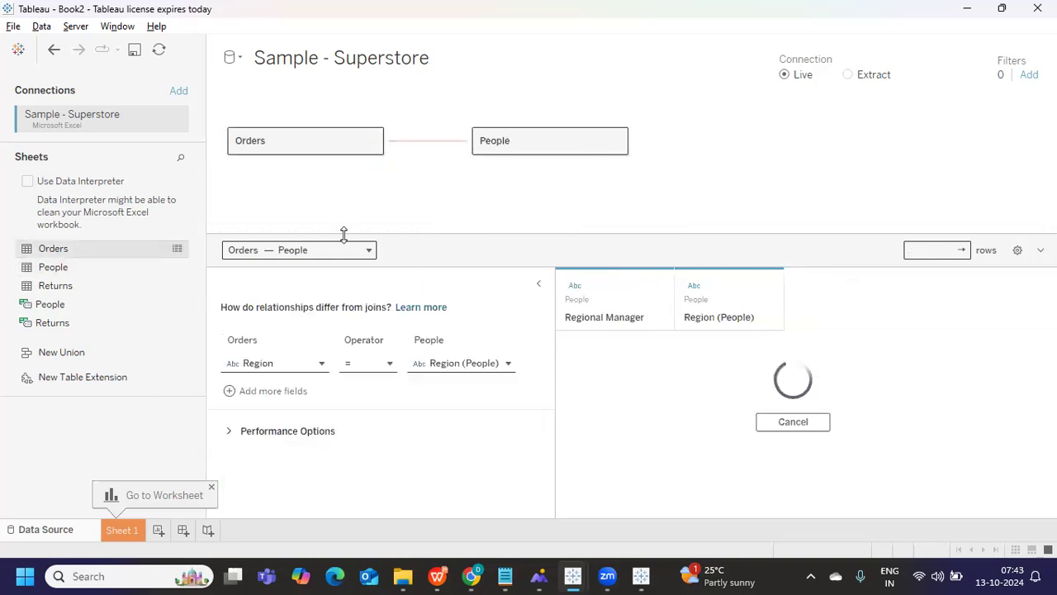
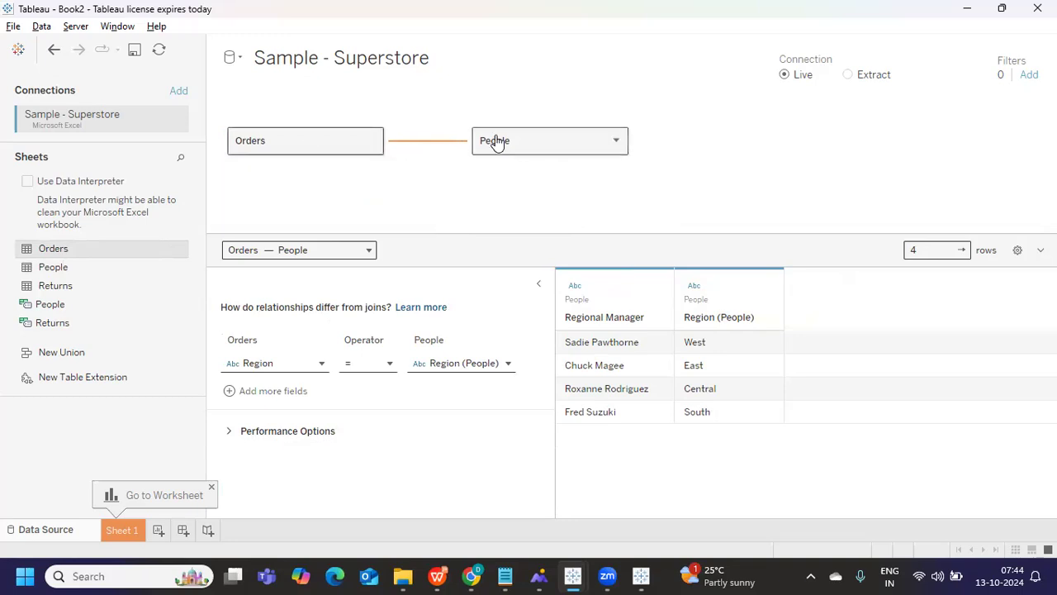
{"action": "mouse_move", "coordinate": [414, 157]}
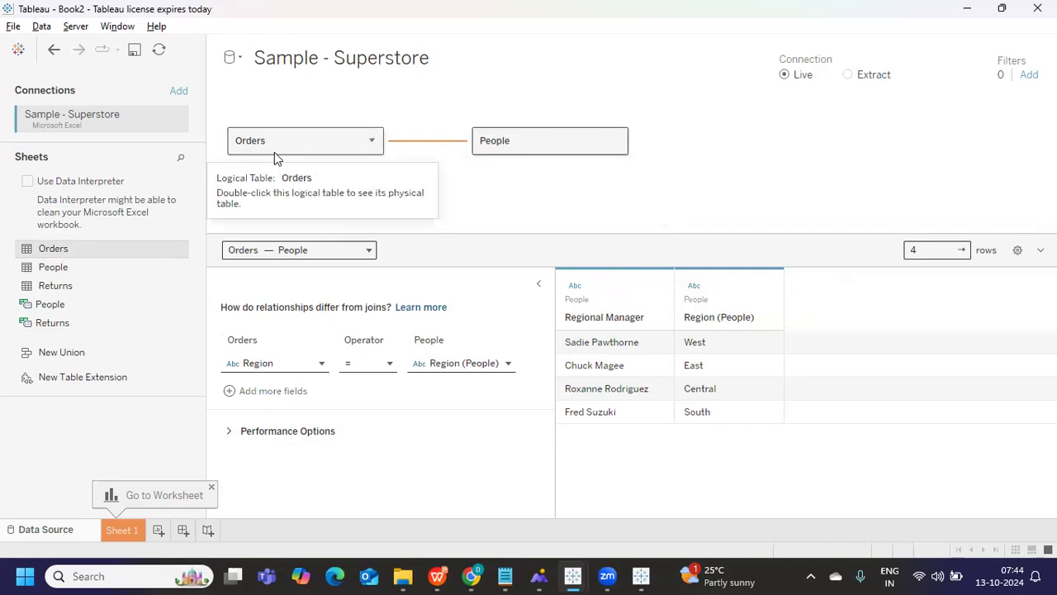
- In Notepad, add the line "Join Vs Relationships ***" below the Union notes
{"action": "mouse_move", "coordinate": [504, 574]}
{"action": "left_click", "coordinate": [500, 555]}
{"action": "scroll", "coordinate": [512, 506], "scroll_direction": "down", "scroll_amount": 3}
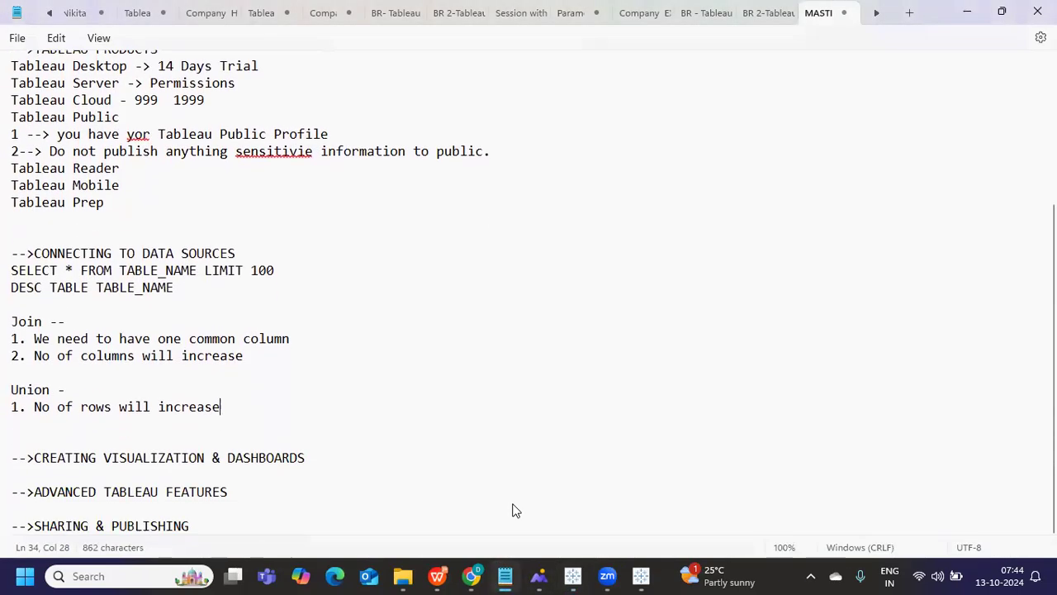
{"action": "key", "text": "Return"}
{"action": "key", "text": "Return"}
{"action": "type", "text": "Joi"}
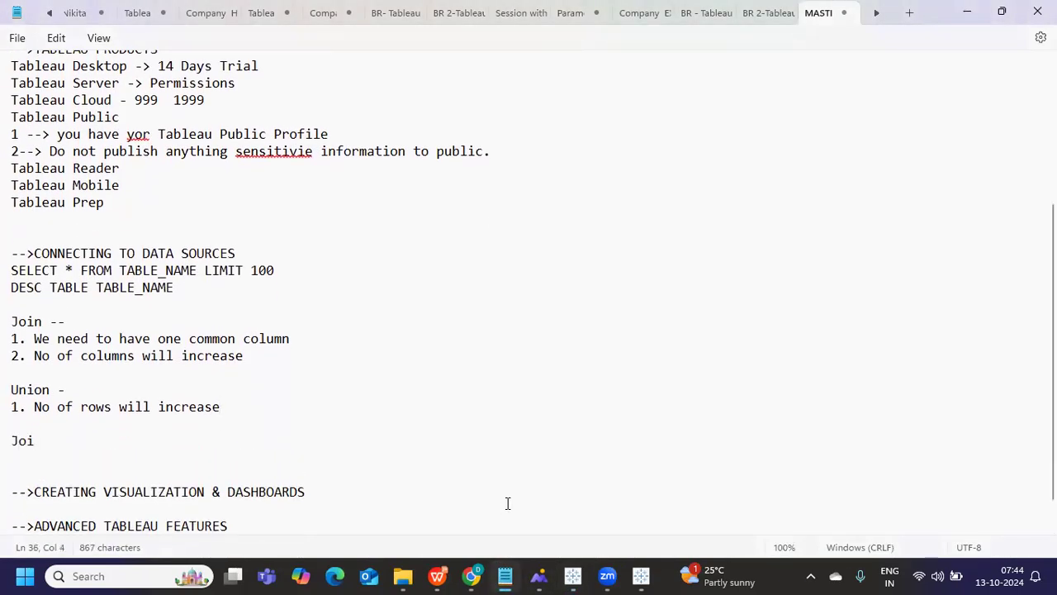
{"action": "type", "text": "n"}
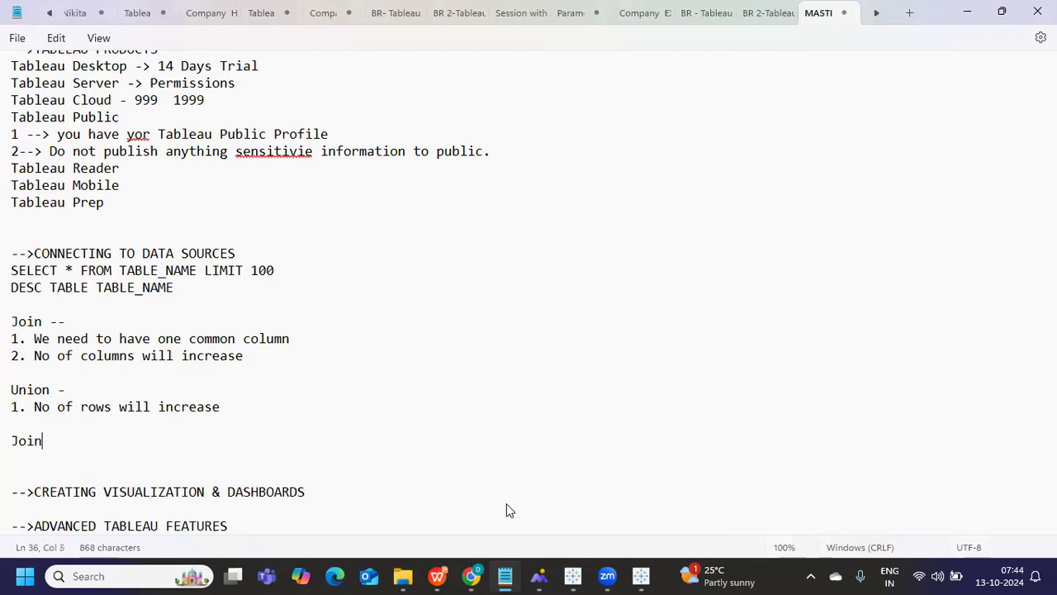
{"action": "type", "text": " Vs Relations"}
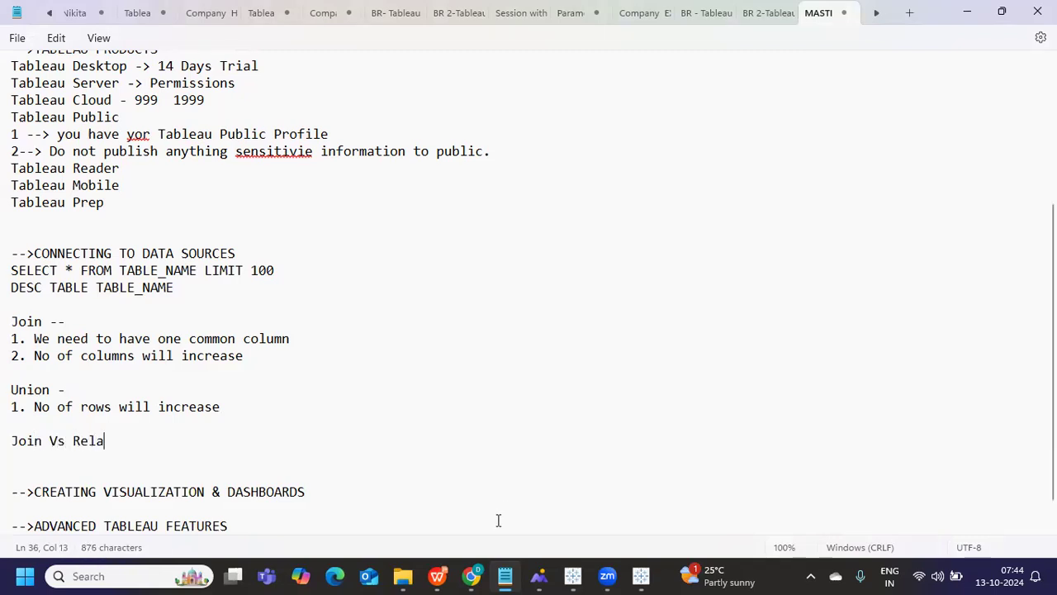
{"action": "key", "text": "BackSpace"}
{"action": "type", "text": "hop"}
{"action": "key", "text": "BackSpace"}
{"action": "key", "text": "BackSpace"}
{"action": "key", "text": "BackSpace"}
{"action": "type", "text": "ships ***"}
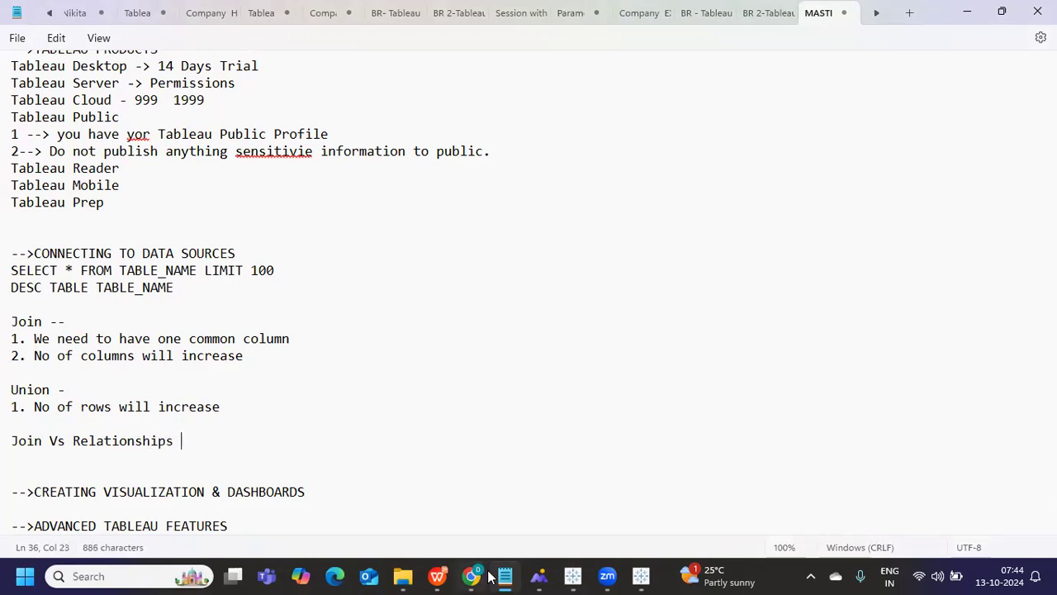
{"action": "key", "text": "Return"}
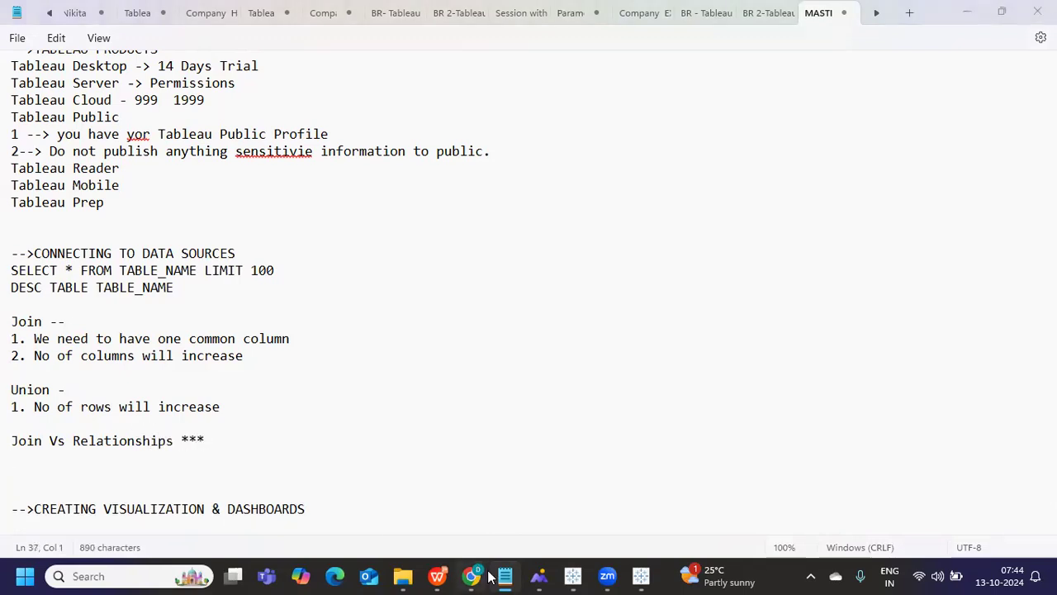
- Return to the Book2 workbook in Tableau Desktop and remove the People and Orders tables from the Sample - Superstore data source
{"action": "key", "text": "alt+Tab"}
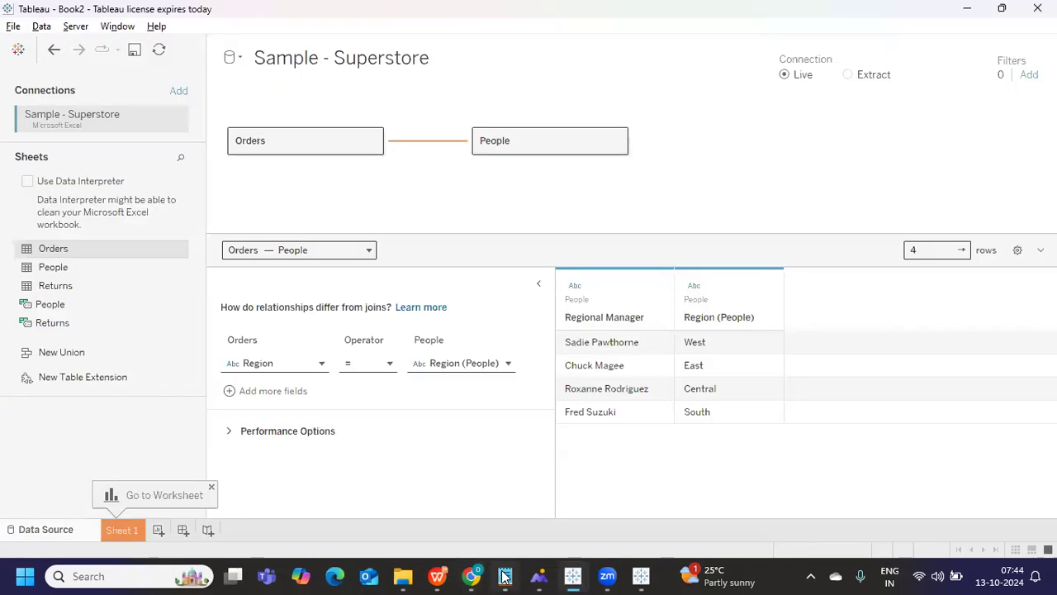
{"action": "right_click", "coordinate": [576, 137]}
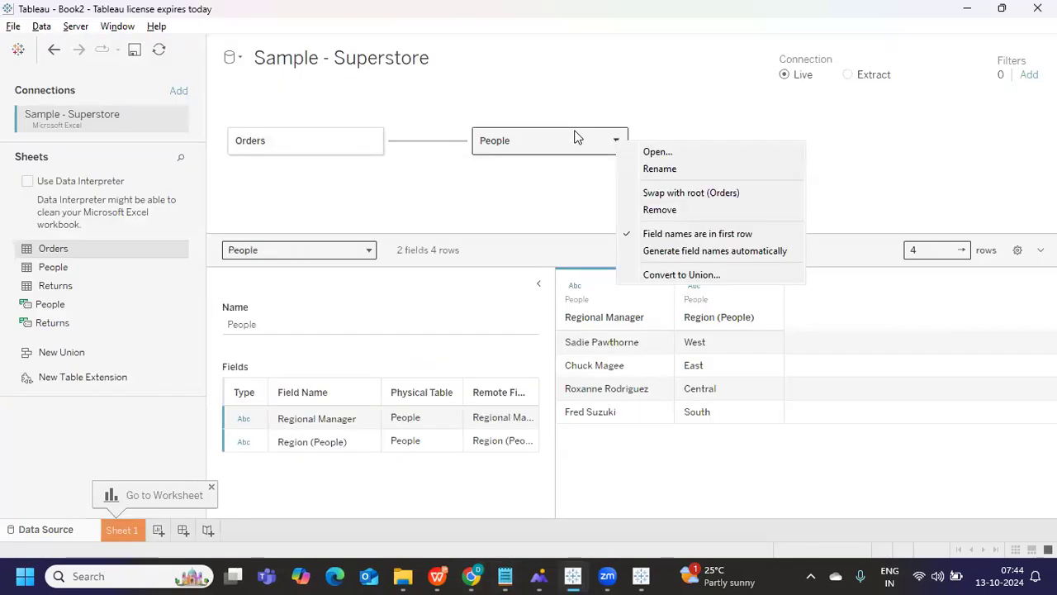
{"action": "left_click", "coordinate": [659, 210]}
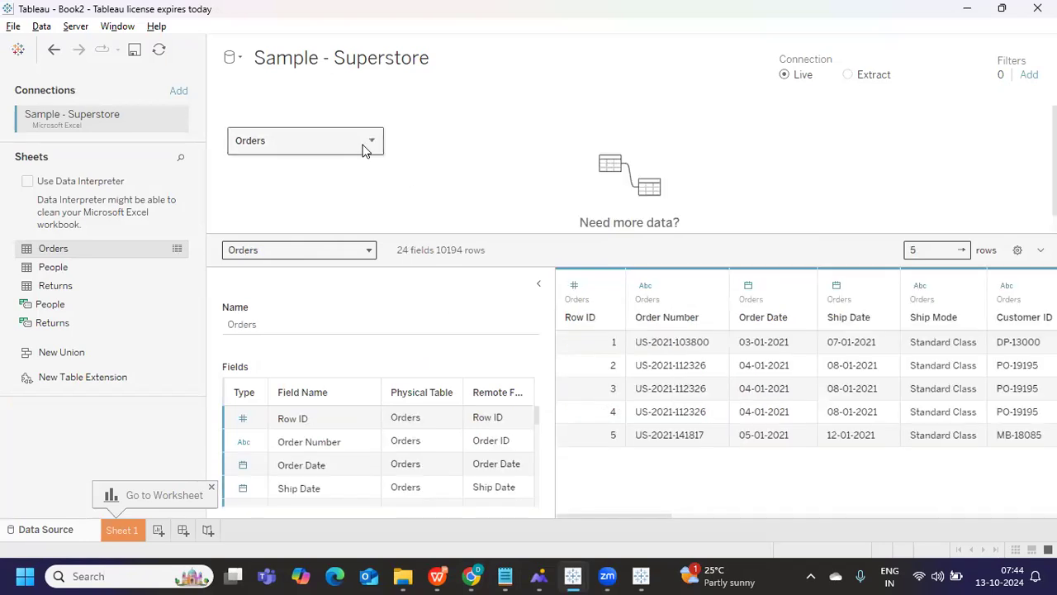
{"action": "left_click", "coordinate": [372, 141]}
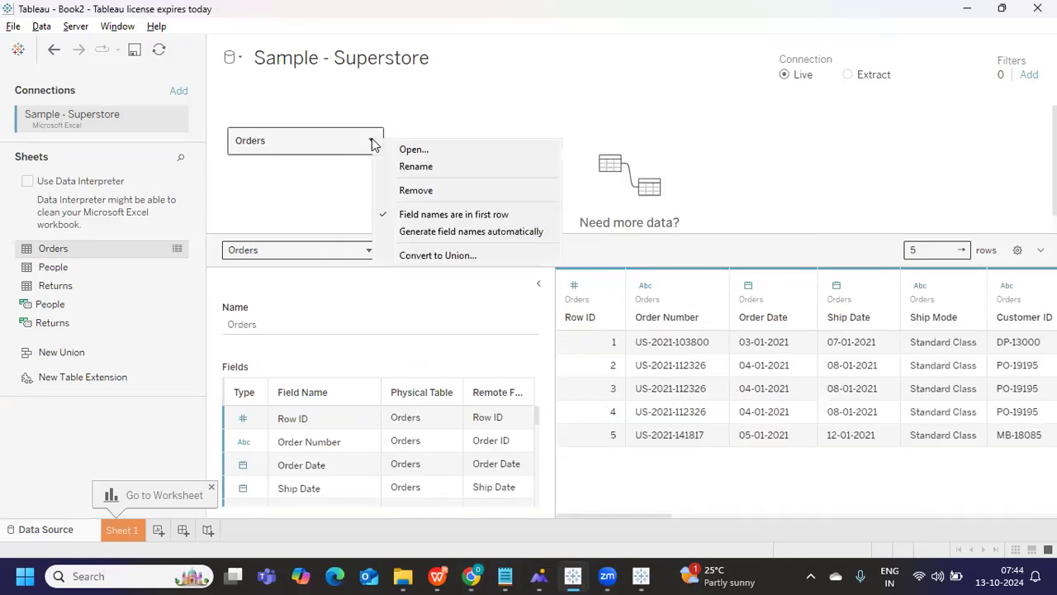
{"action": "left_click", "coordinate": [421, 191]}
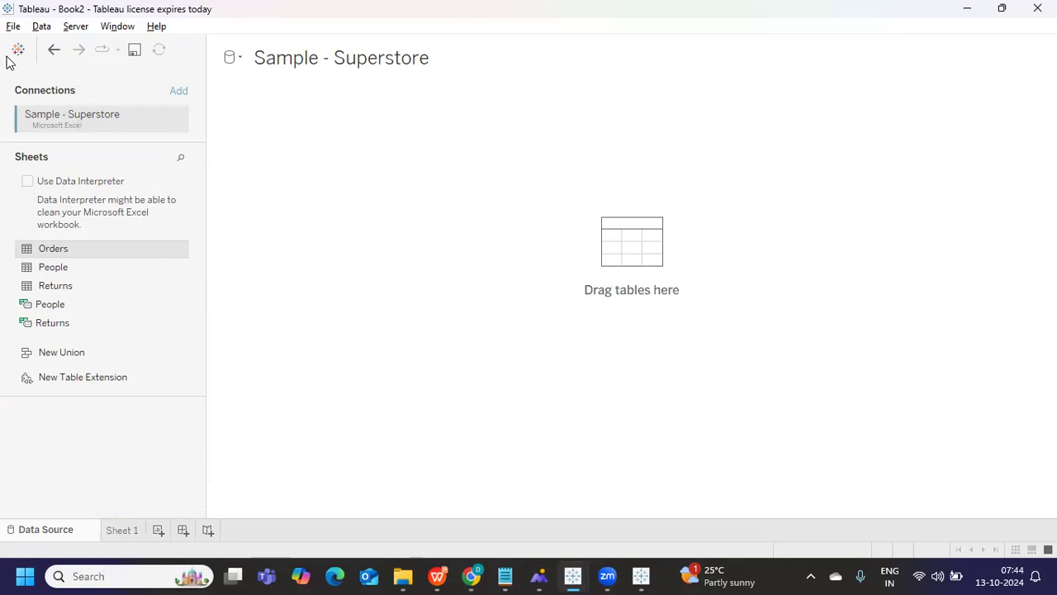
- Add a new worksheet and connect to Microsoft SQL Server DESKTOP-R3N67OQ with Windows Authentication, using the AdventureWorksDW2017 database
{"action": "left_click", "coordinate": [158, 531]}
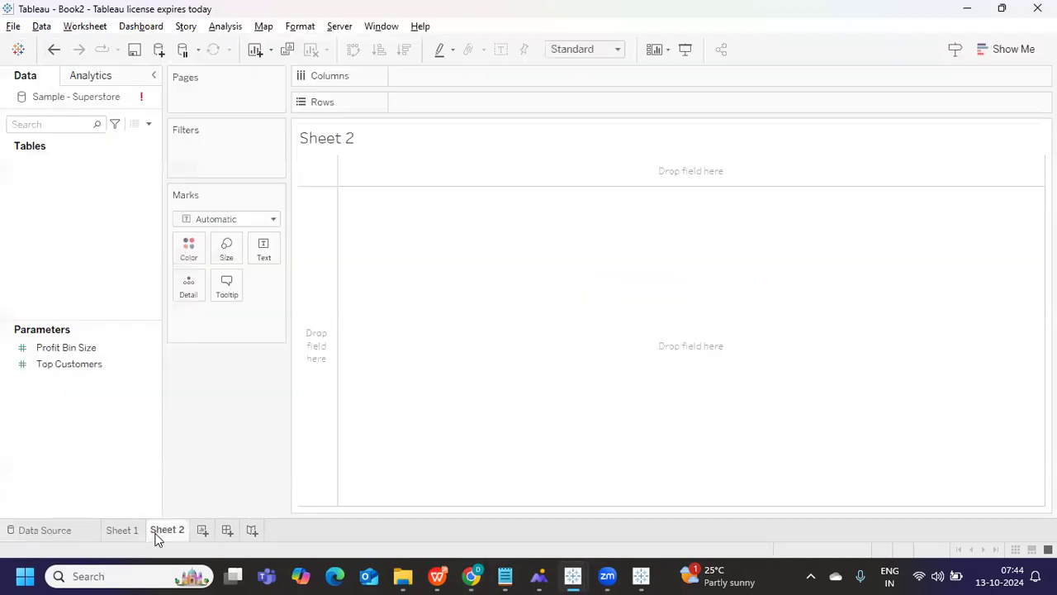
{"action": "left_click", "coordinate": [159, 49]}
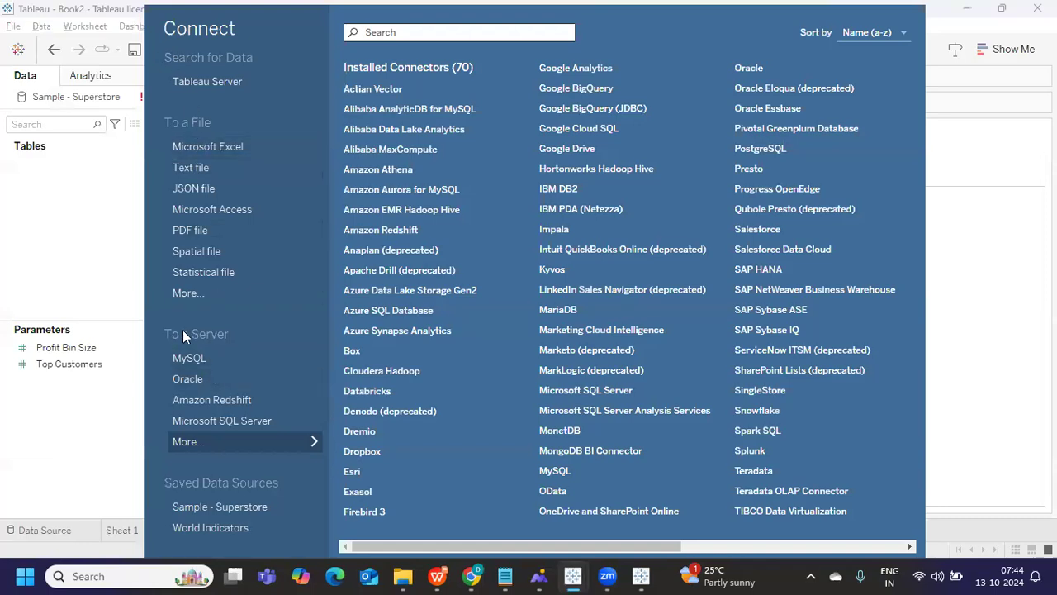
{"action": "left_click", "coordinate": [241, 420]}
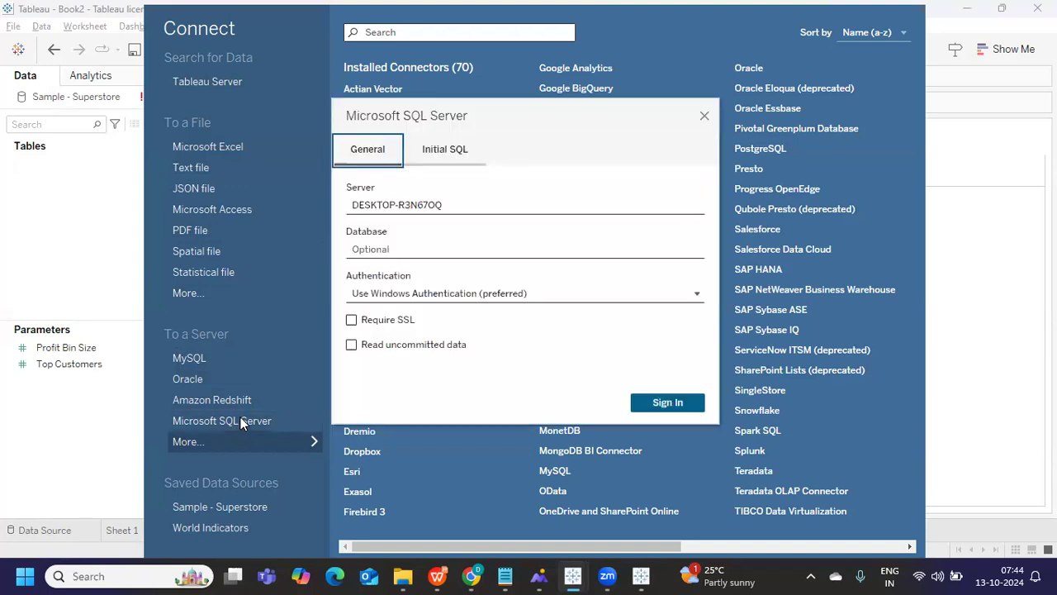
{"action": "left_click", "coordinate": [415, 202]}
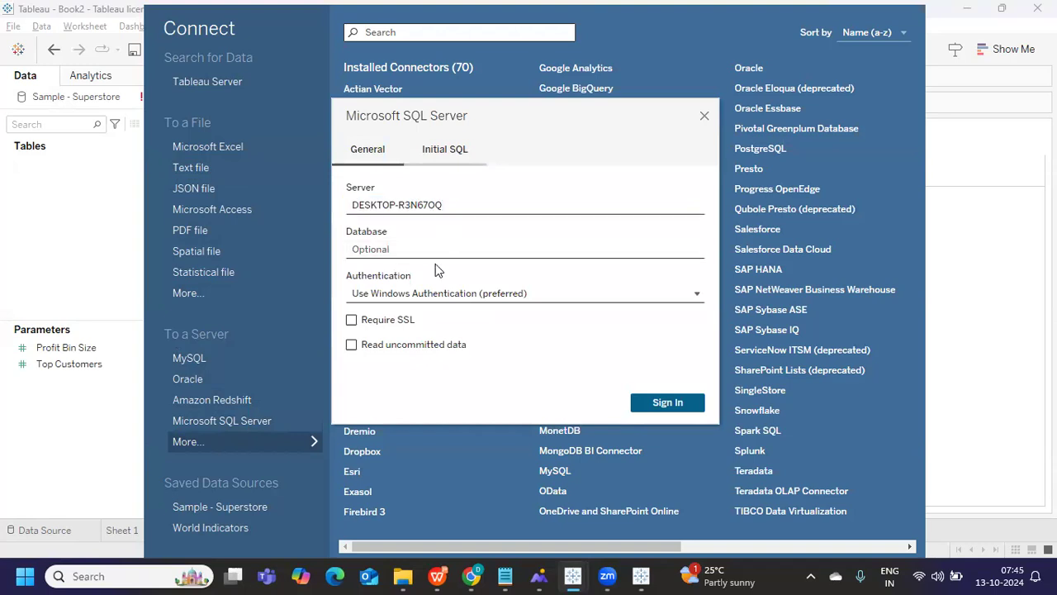
{"action": "left_click", "coordinate": [455, 213]}
{"action": "left_click", "coordinate": [436, 243]}
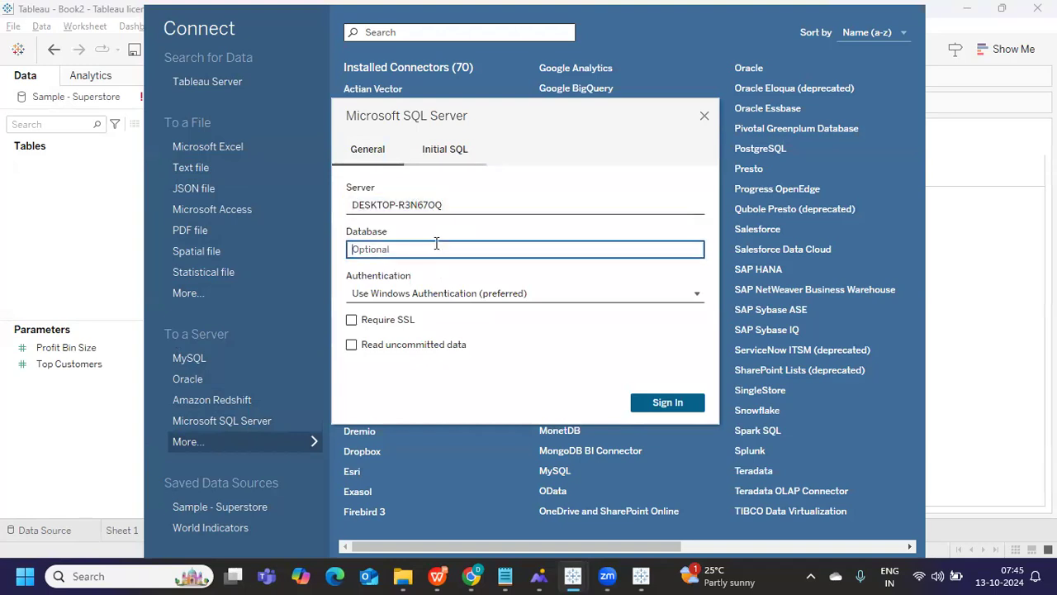
{"action": "left_click", "coordinate": [665, 403]}
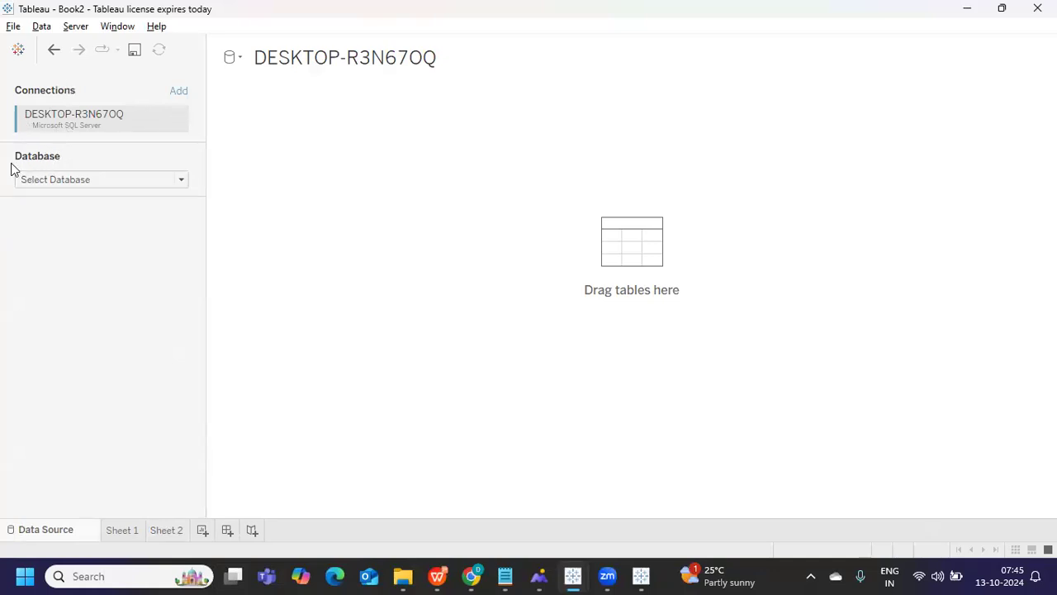
{"action": "left_click", "coordinate": [39, 180]}
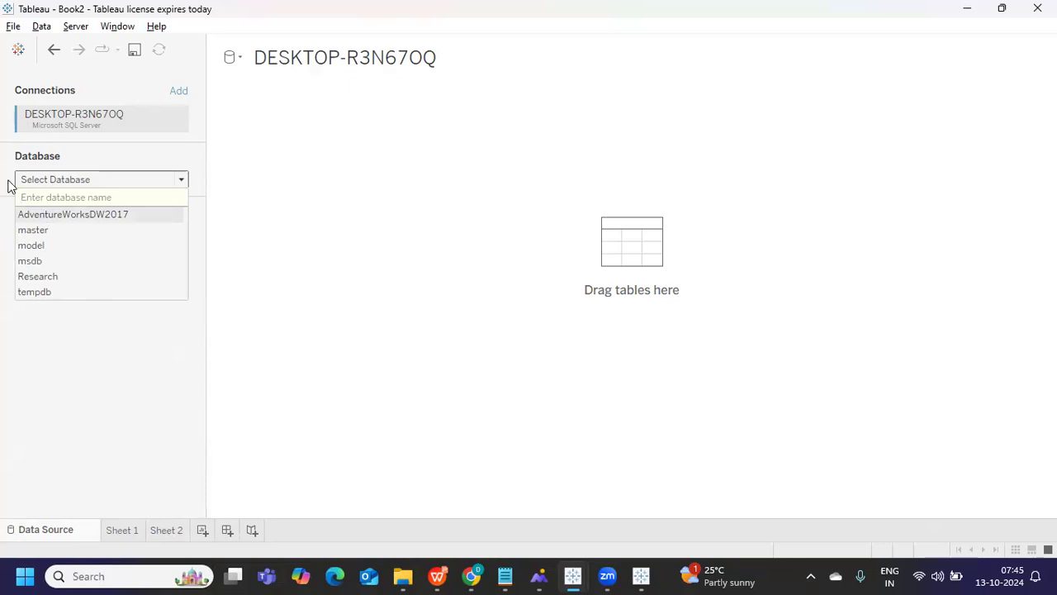
{"action": "left_click", "coordinate": [96, 216]}
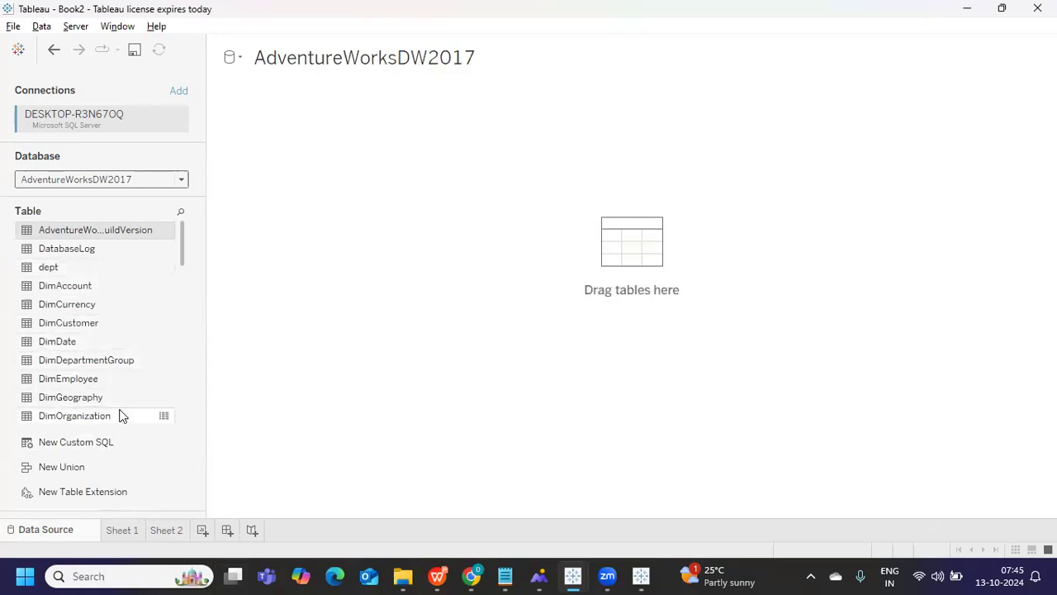
- Place the emp table on the canvas, load its data preview, and remove the table again
{"action": "scroll", "coordinate": [64, 371], "scroll_direction": "down", "scroll_amount": 4}
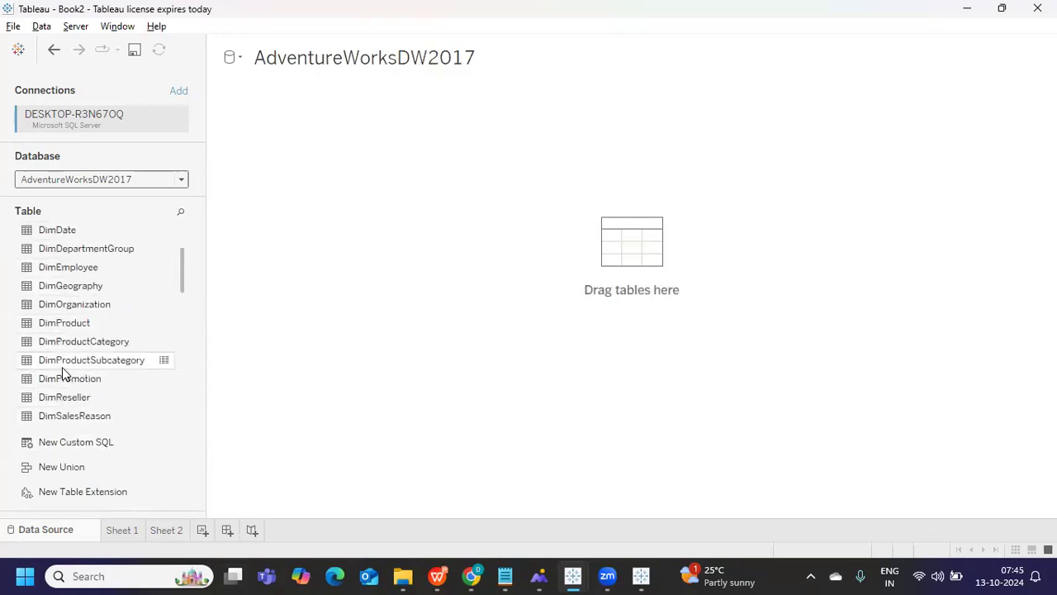
{"action": "left_click_drag", "start_coordinate": [51, 364], "coordinate": [420, 211]}
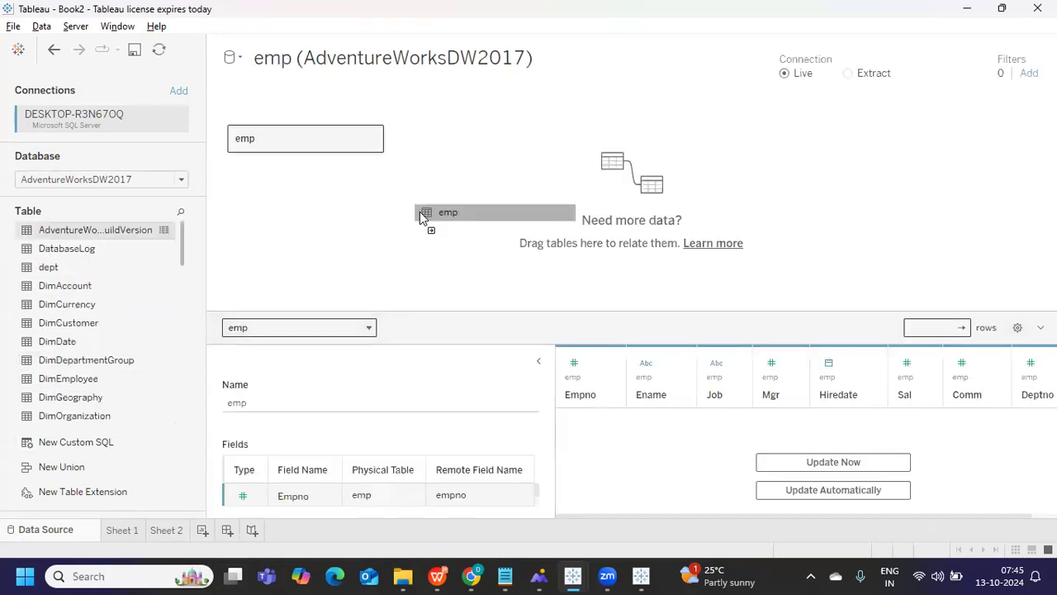
{"action": "left_click", "coordinate": [814, 455]}
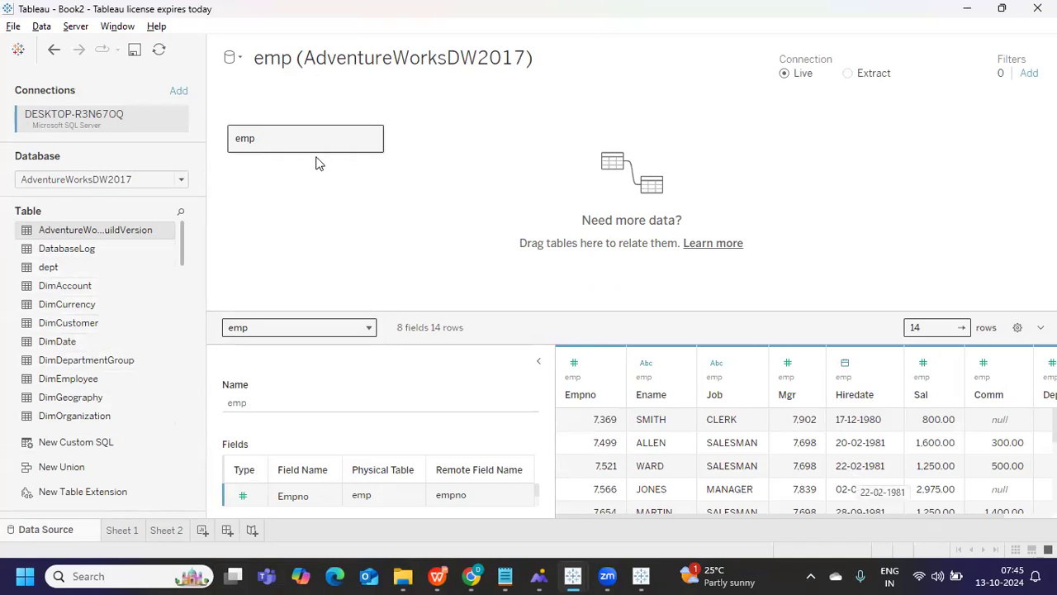
{"action": "left_click", "coordinate": [370, 141]}
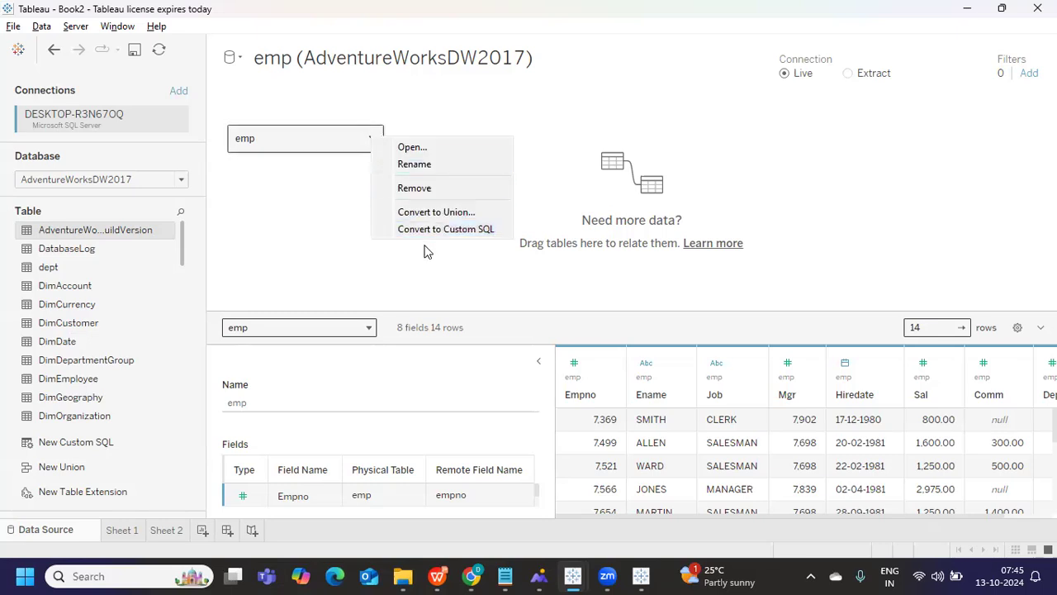
{"action": "left_click", "coordinate": [415, 188]}
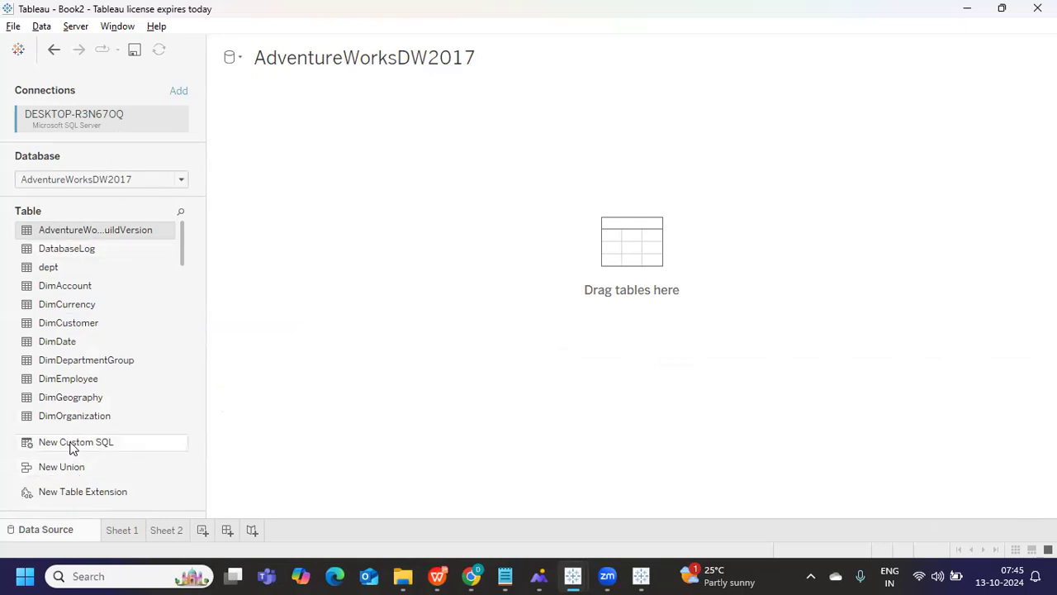
- Create a new custom SQL table with the query "SELECT * FROM EMP" and preview its results
{"action": "left_click_drag", "start_coordinate": [94, 451], "coordinate": [345, 193]}
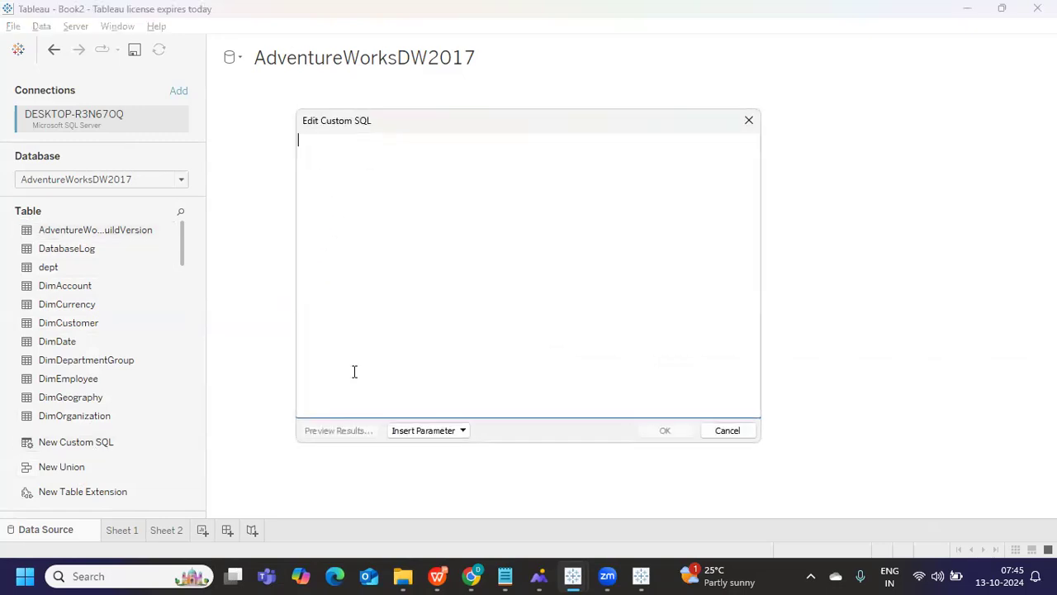
{"action": "type", "text": "SELECT * FROM EMP"}
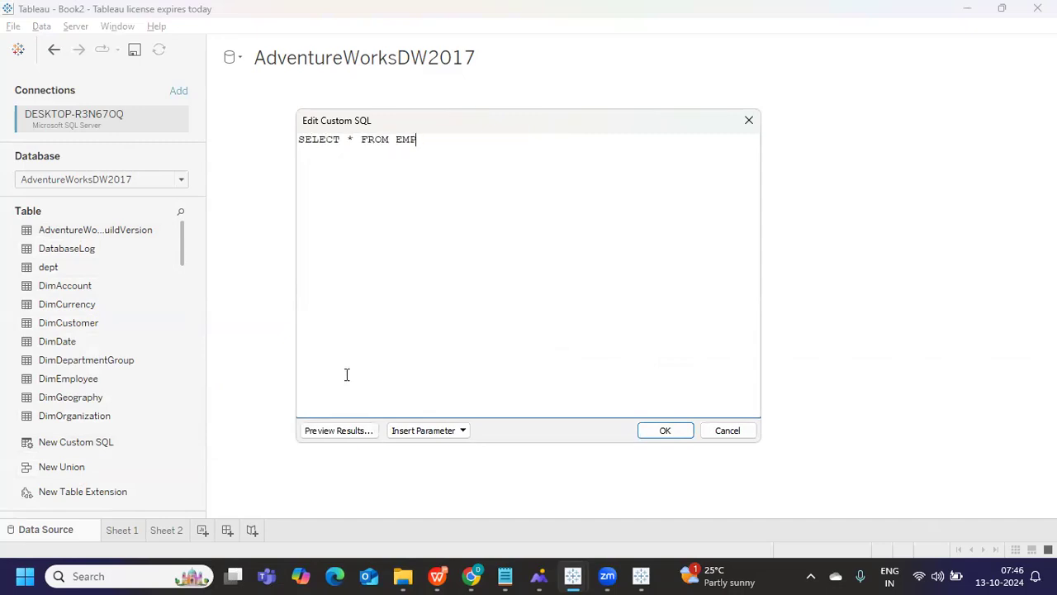
{"action": "left_click", "coordinate": [342, 430]}
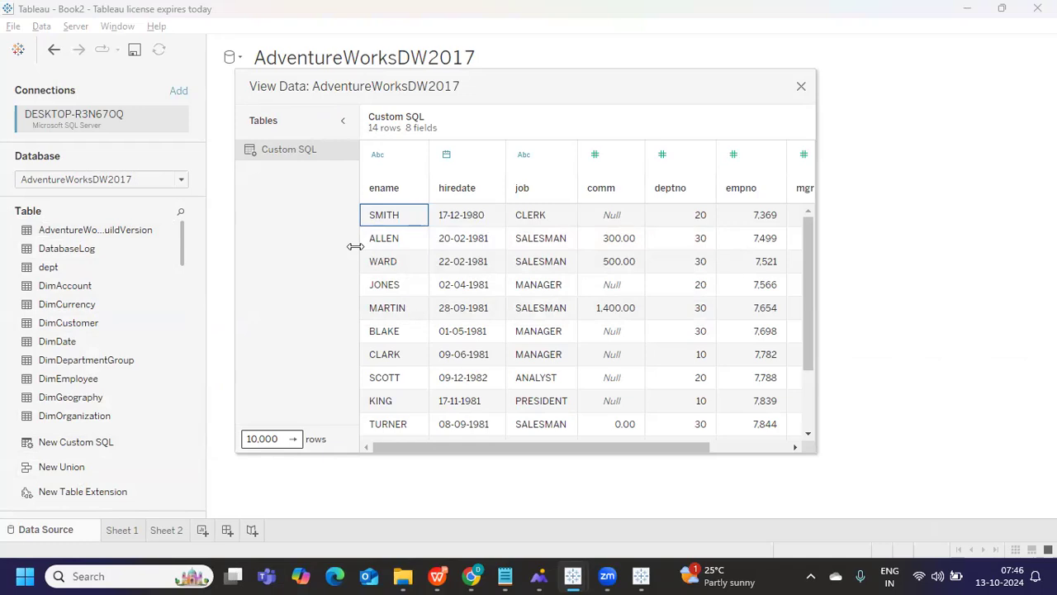
{"action": "left_click", "coordinate": [801, 86]}
{"action": "left_click_drag", "start_coordinate": [419, 146], "coordinate": [262, 141]}
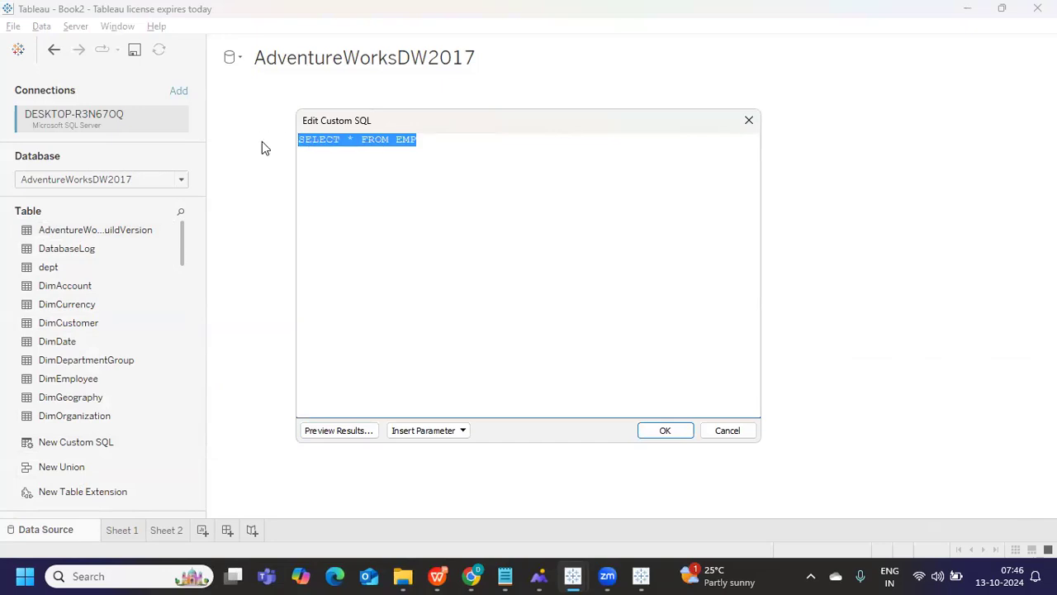
{"action": "type", "text": "SELEC"}
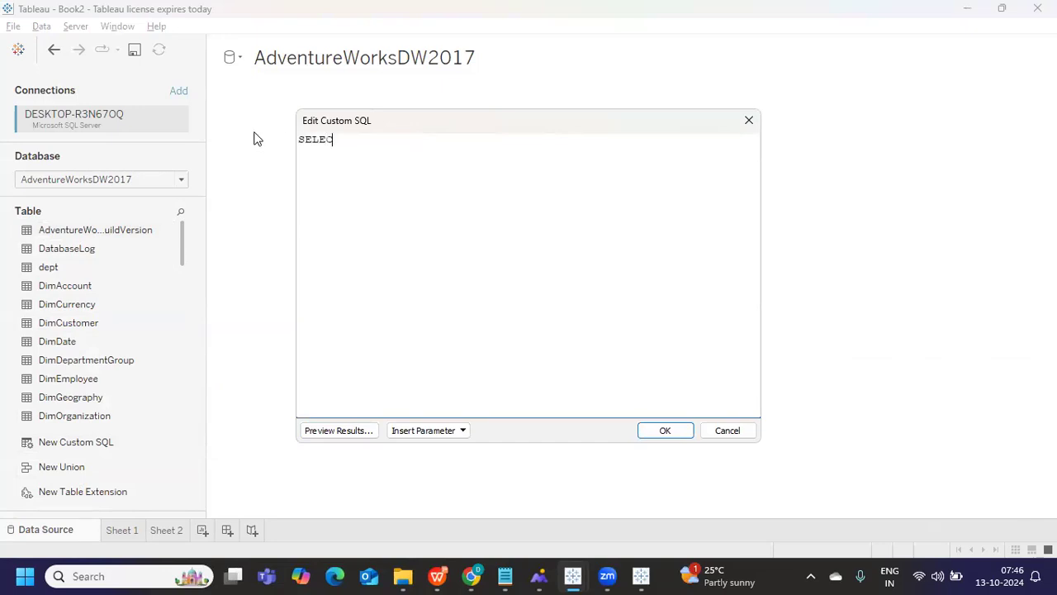
{"action": "type", "text": "T ENAME,E.DEPTNO,"}
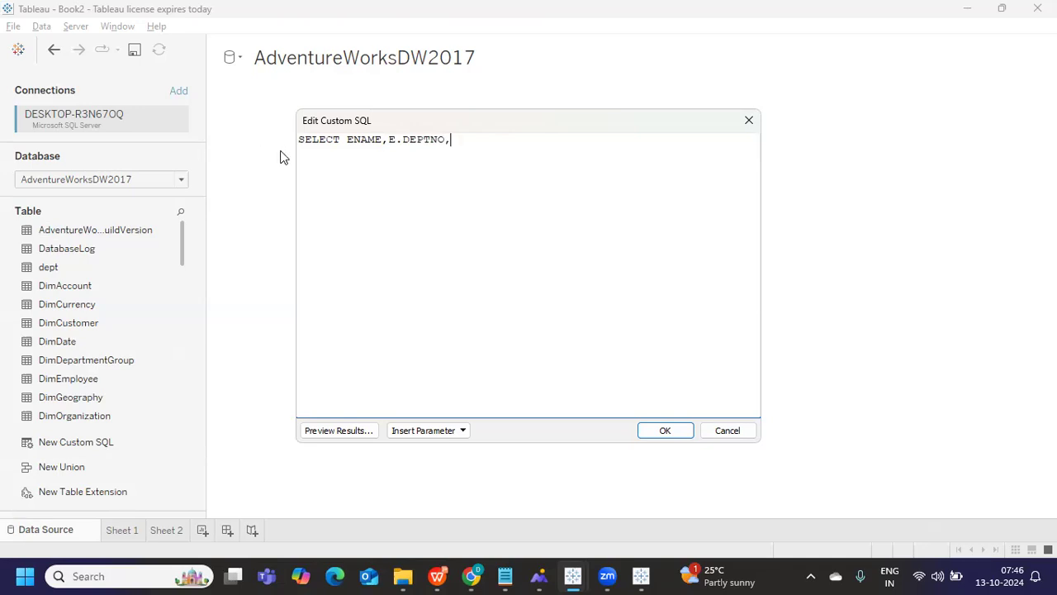
{"action": "type", "text": "D.DEPTN"}
{"action": "key", "text": "BackSpace"}
{"action": "key", "text": "BackSpace"}
{"action": "key", "text": "BackSpace"}
{"action": "key", "text": "BackSpace"}
{"action": "type", "text": "NAME"}
- Replace the custom SQL query with "SELECT * FROM DEPT" and preview its results
{"action": "key", "text": "ctrl+a"}
{"action": "type", "text": "SELECT * FR"}
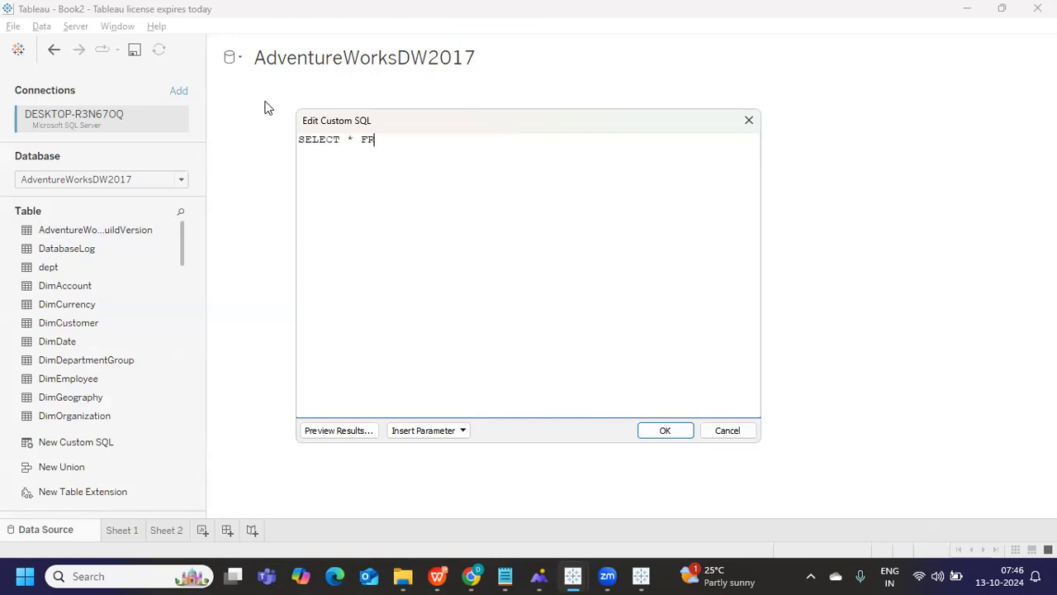
{"action": "type", "text": "OM DEPT"}
{"action": "left_click", "coordinate": [332, 431]}
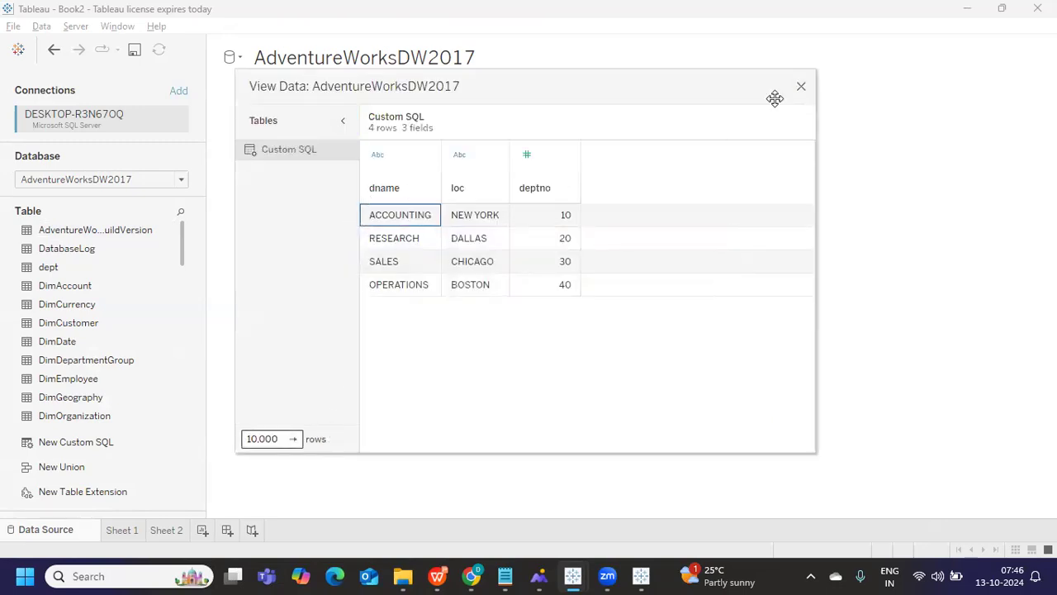
- Replace the custom SQL query with an inner join of EMP E and DEPT D on E.DEPTNO=D.DEPTNO, selecting E.ENAME, E.DEPTNO and D.DNAME
{"action": "left_click", "coordinate": [801, 86]}
{"action": "left_click_drag", "start_coordinate": [423, 139], "coordinate": [347, 145]}
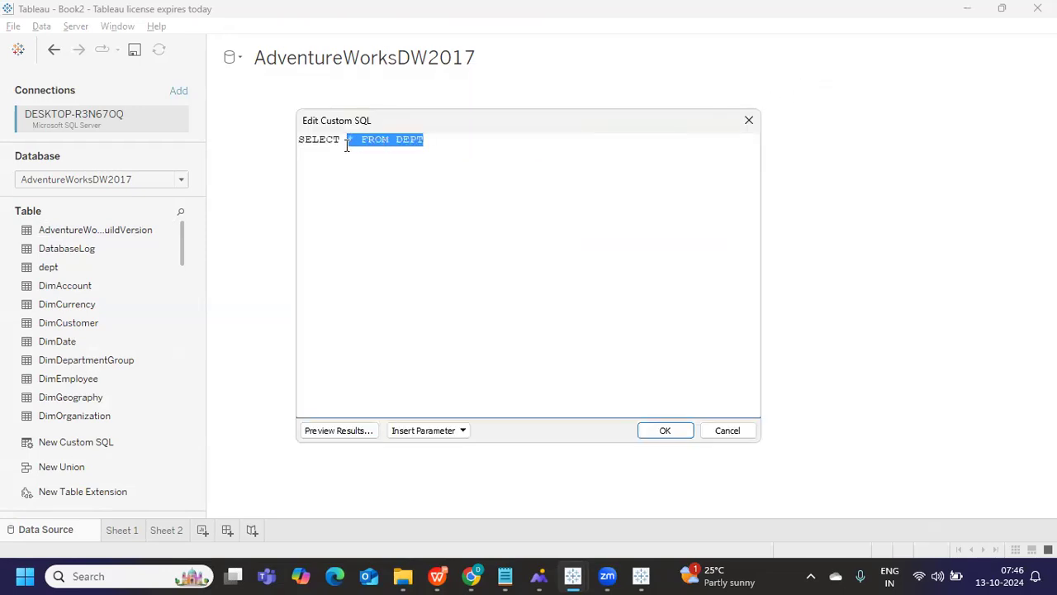
{"action": "type", "text": "E.ENAME,"}
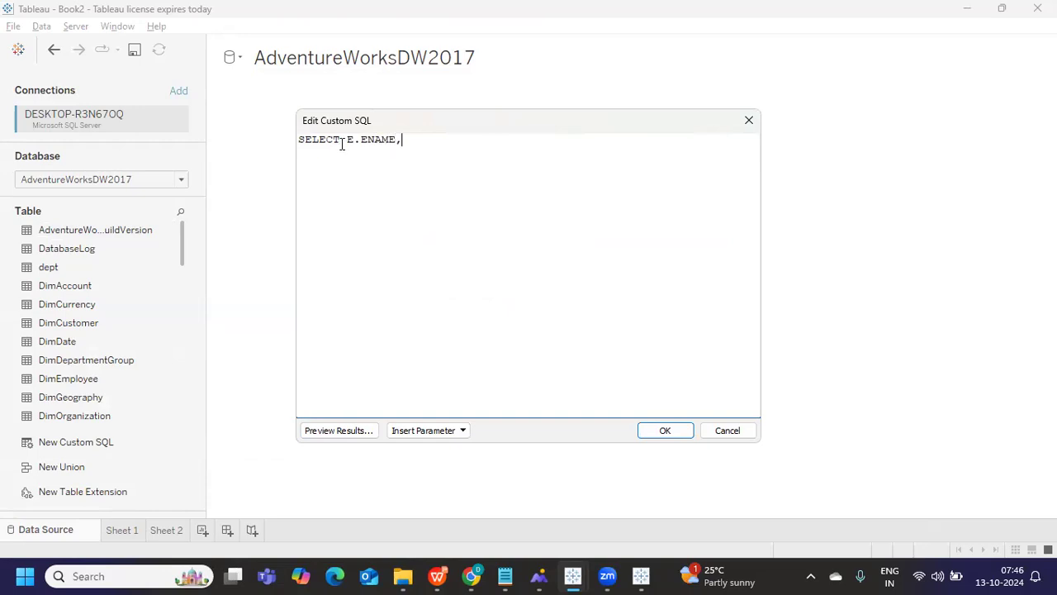
{"action": "type", "text": "E.DEPTNO,D.DNAME E"}
{"action": "type", "text": "ROM"}
{"action": "key", "text": "Return"}
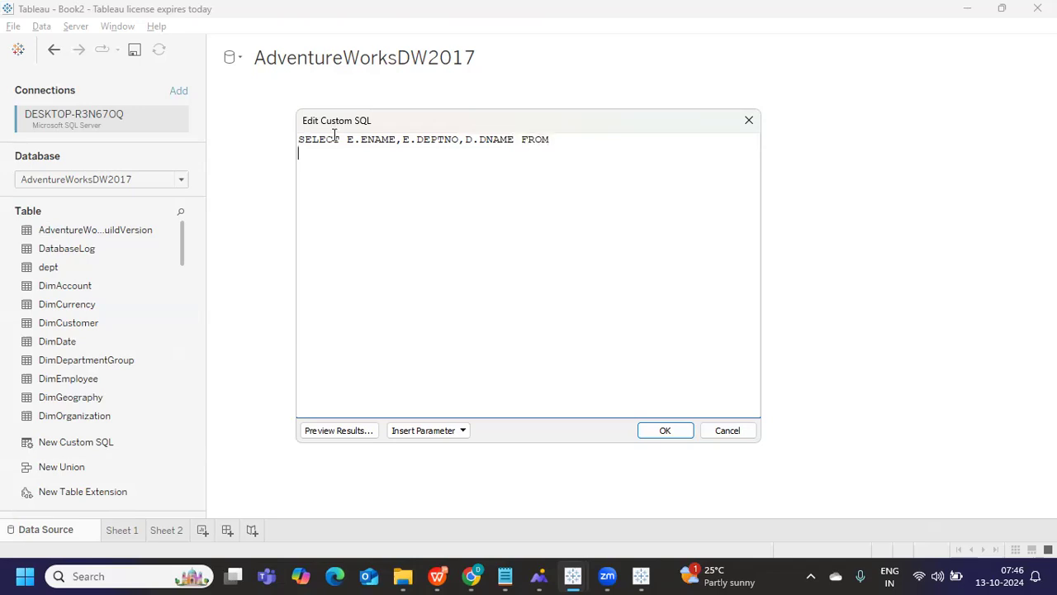
{"action": "type", "text": "EMP E INNER JOIN DEPT D"}
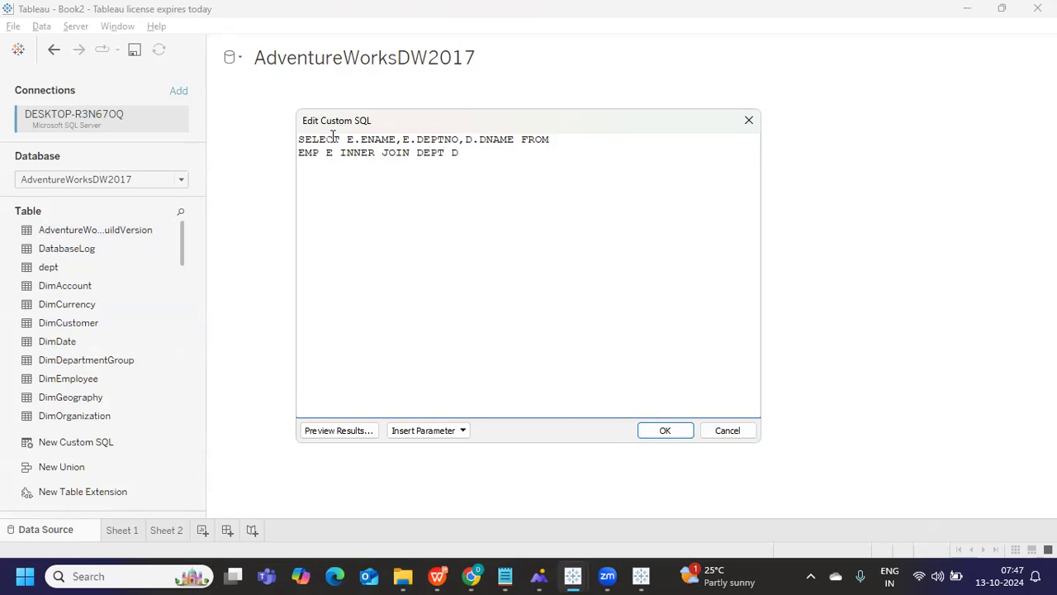
{"action": "type", "text": " ON E.DEPTNO=D"}
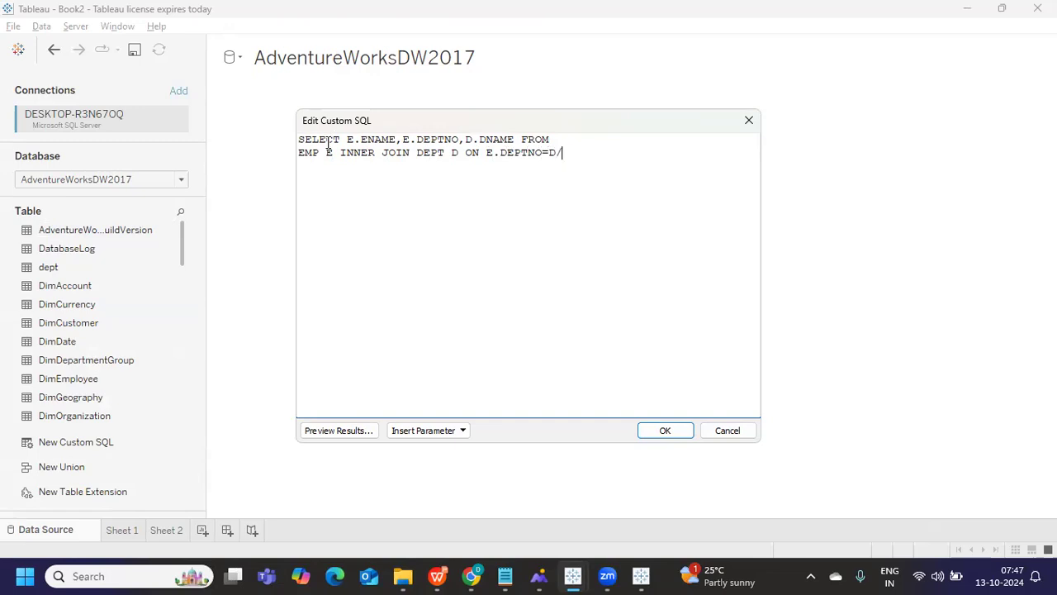
{"action": "type", "text": ".DEPTNO"}
- Preview the results of the EMP and DEPT join query and close the preview
{"action": "left_click_drag", "start_coordinate": [400, 177], "coordinate": [253, 143]}
{"action": "left_click", "coordinate": [327, 432]}
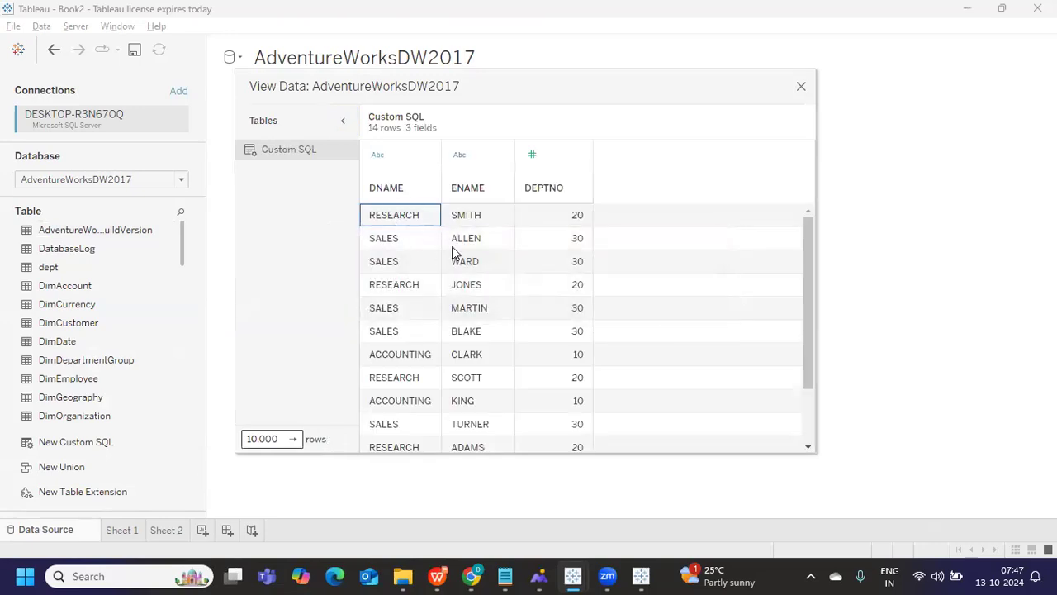
{"action": "mouse_move", "coordinate": [452, 244]}
{"action": "left_click", "coordinate": [801, 86]}
- Highlight the join query text and discard the custom SQL table without saving it
{"action": "left_click", "coordinate": [395, 160]}
{"action": "left_click_drag", "start_coordinate": [405, 159], "coordinate": [300, 130]}
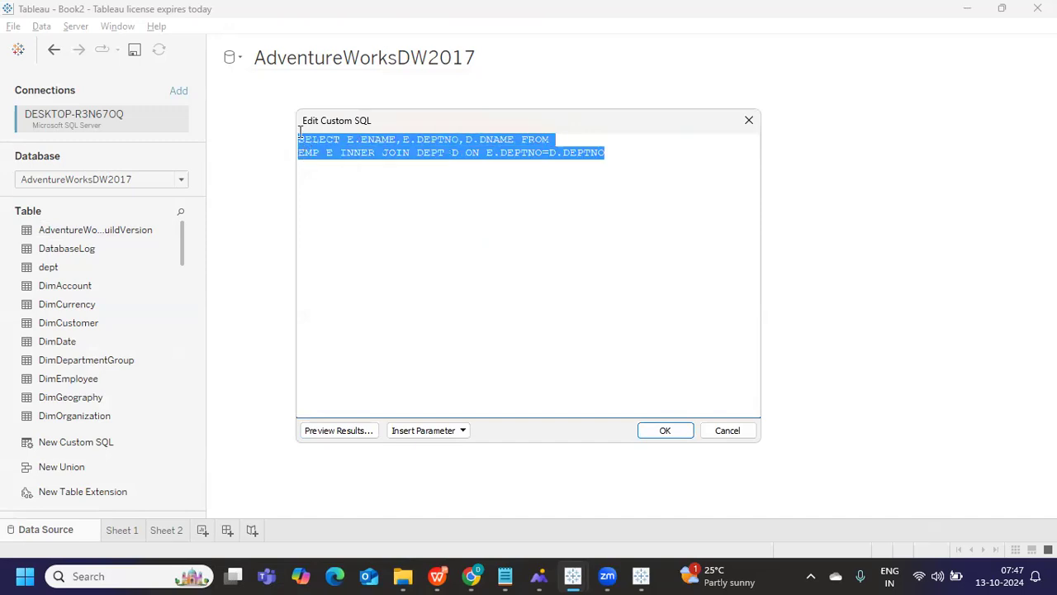
{"action": "left_click", "coordinate": [402, 172]}
{"action": "key", "text": "shift+Left"}
{"action": "key", "text": "shift+Left"}
{"action": "key", "text": "shift+Left"}
{"action": "key", "text": "shift+Left"}
{"action": "key", "text": "shift+Left"}
{"action": "left_click_drag", "start_coordinate": [403, 173], "coordinate": [289, 128]}
{"action": "left_click", "coordinate": [755, 123]}
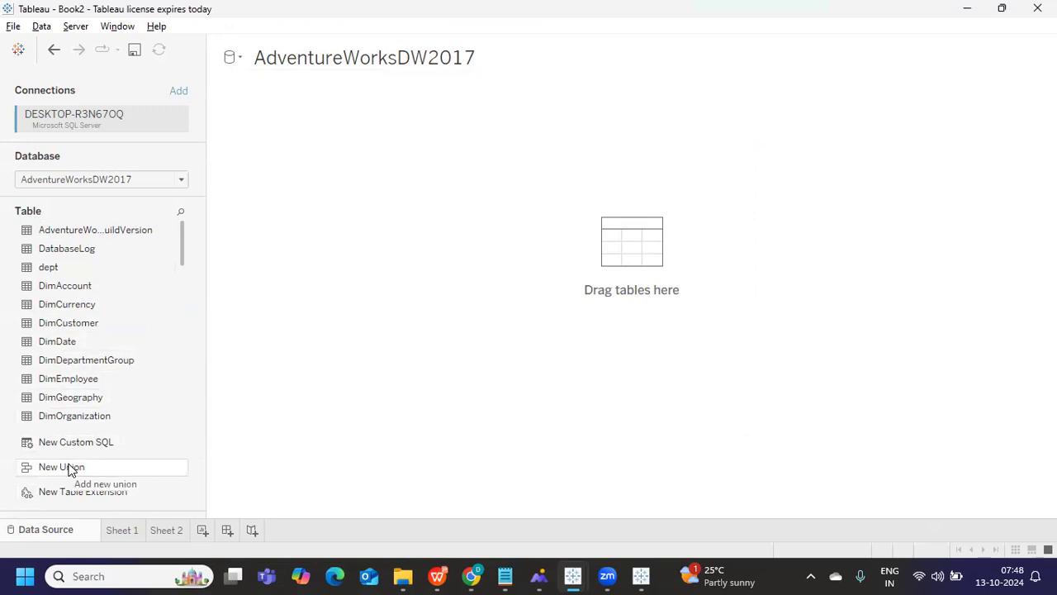
{"action": "left_click_drag", "start_coordinate": [73, 443], "coordinate": [327, 252]}
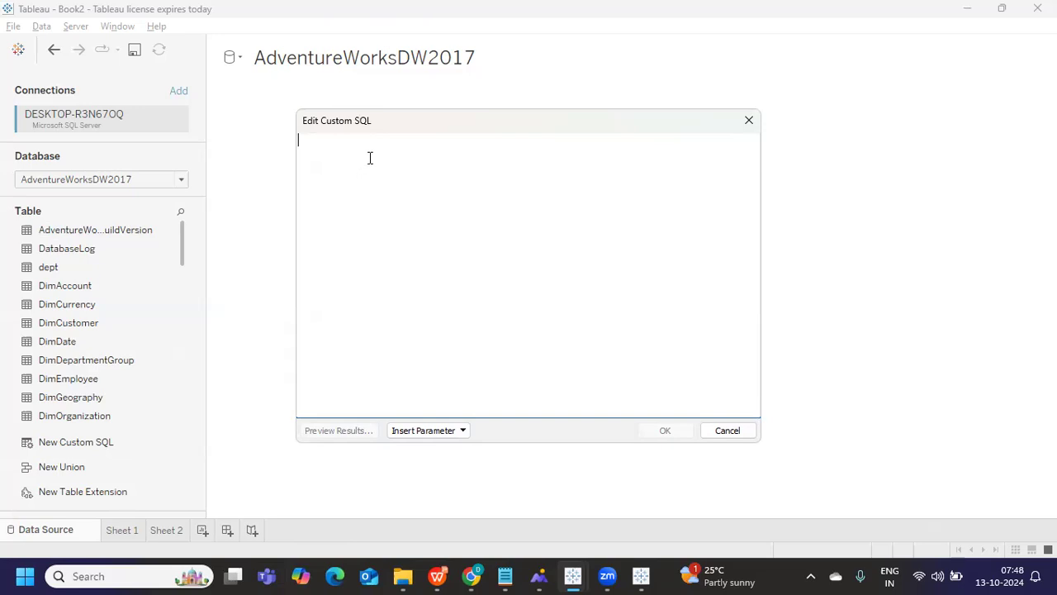
{"action": "left_click", "coordinate": [749, 119]}
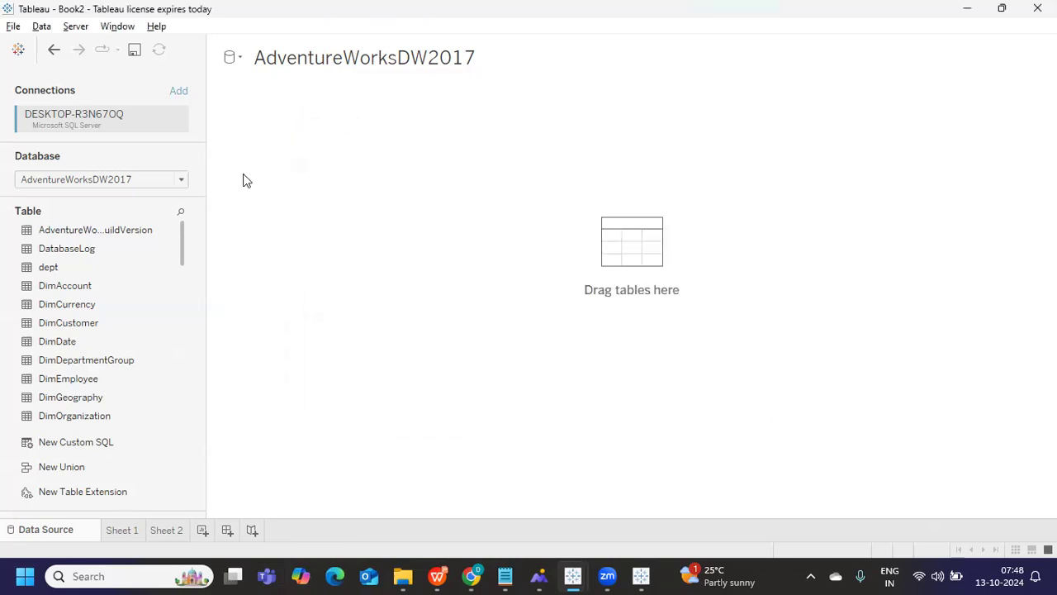
- Switch to Notepad and review the masterclass notes on the introduction, Tableau products, connecting to data sources, joins and unions
{"action": "mouse_move", "coordinate": [500, 577]}
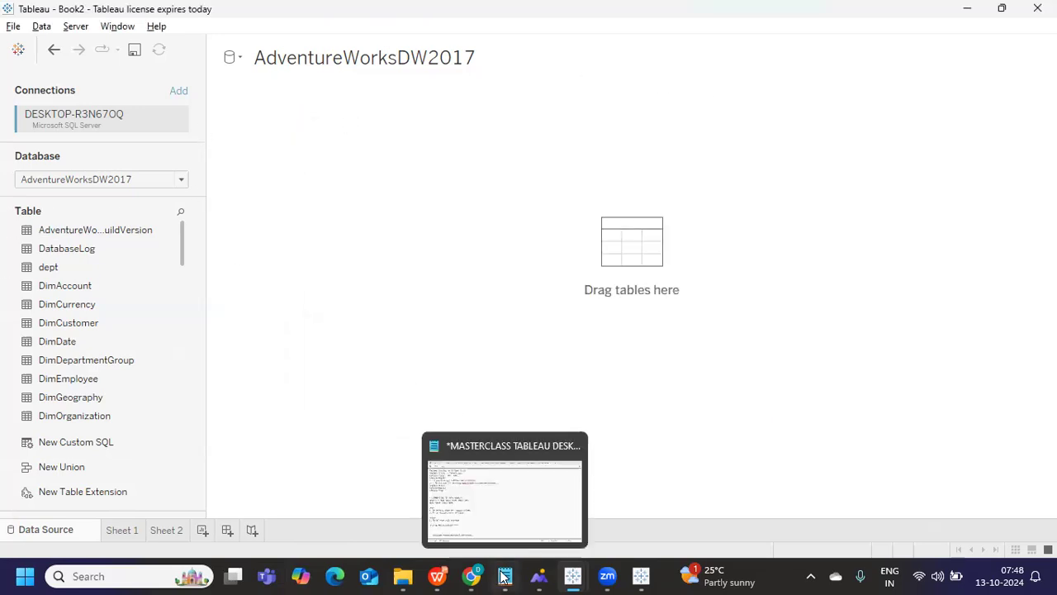
{"action": "left_click", "coordinate": [503, 508]}
{"action": "scroll", "coordinate": [501, 504], "scroll_direction": "down", "scroll_amount": 1}
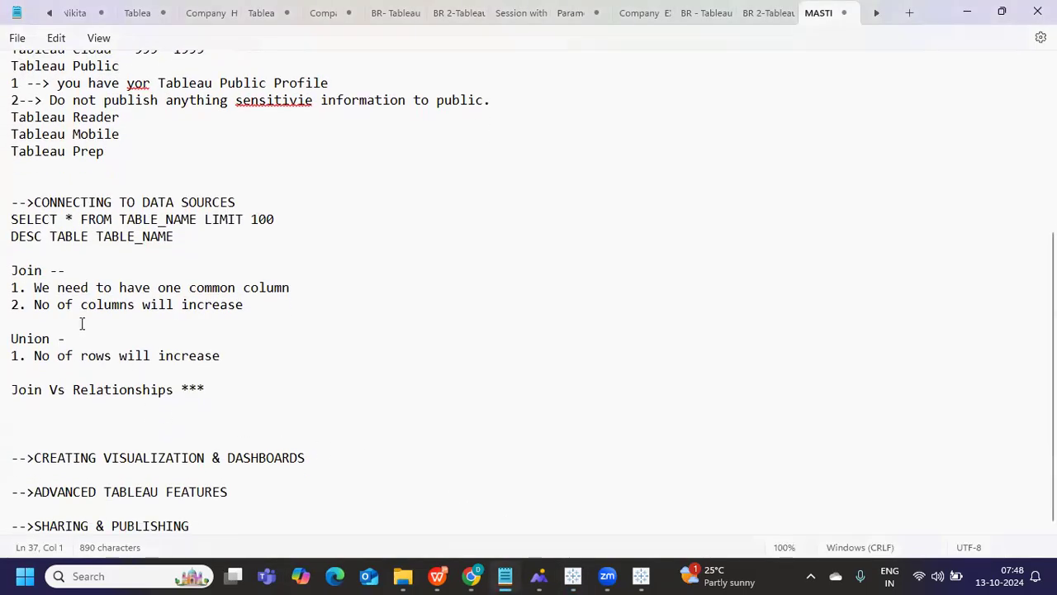
{"action": "scroll", "coordinate": [163, 446], "scroll_direction": "up", "scroll_amount": 5}
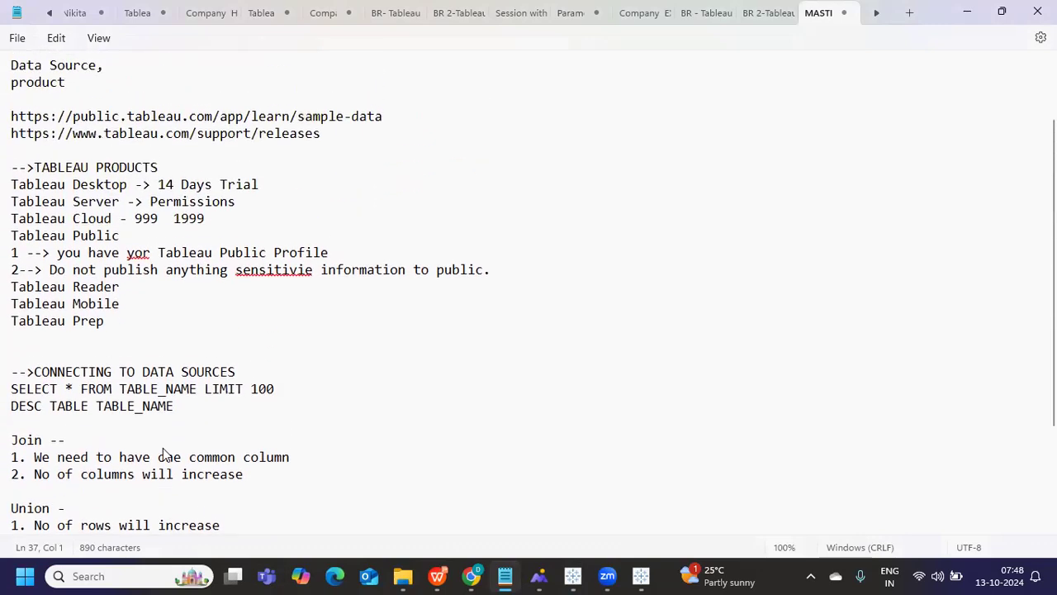
{"action": "left_click_drag", "start_coordinate": [62, 119], "coordinate": [357, 212]}
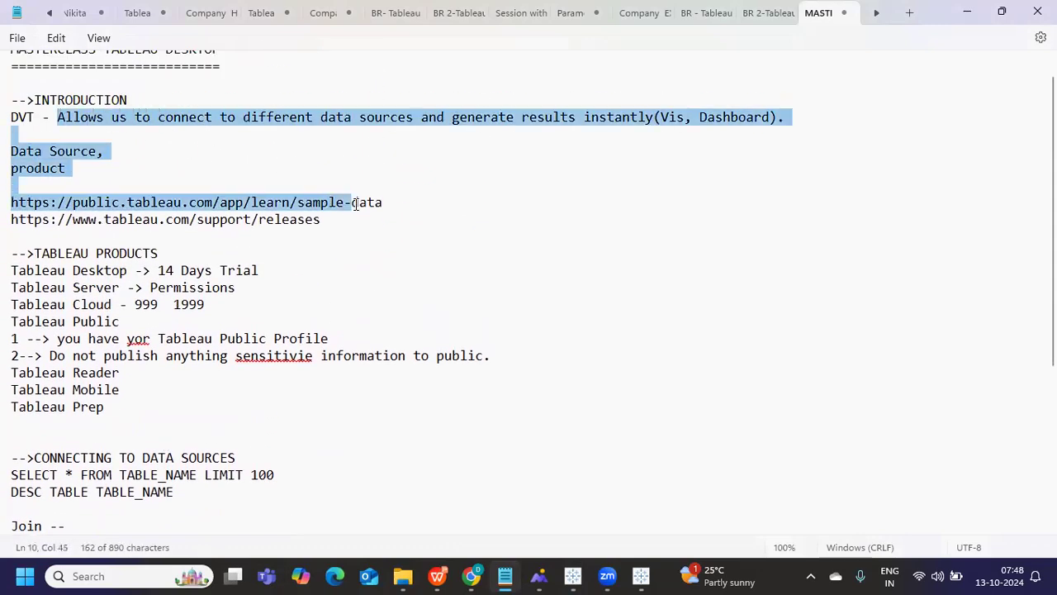
{"action": "left_click_drag", "start_coordinate": [50, 272], "coordinate": [306, 405]}
{"action": "scroll", "coordinate": [304, 406], "scroll_direction": "down", "scroll_amount": 3}
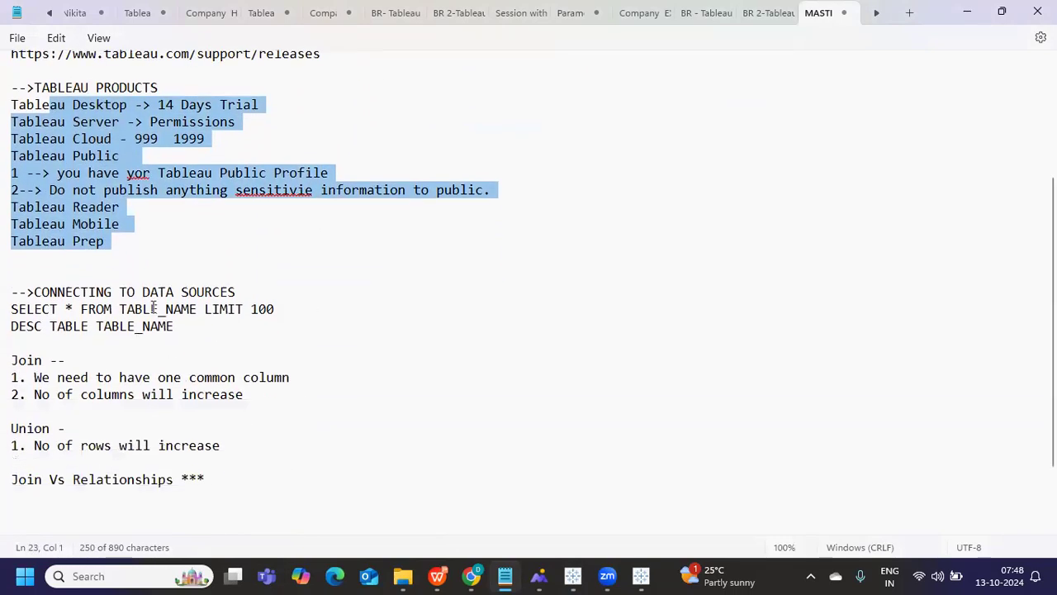
{"action": "left_click_drag", "start_coordinate": [248, 291], "coordinate": [16, 297]}
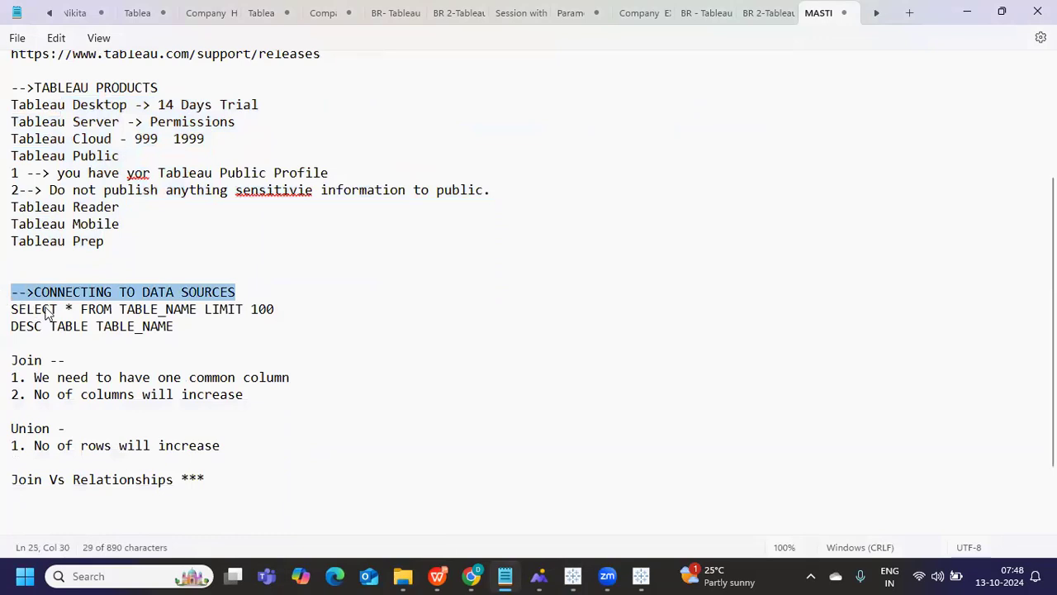
{"action": "left_click_drag", "start_coordinate": [105, 310], "coordinate": [289, 314]}
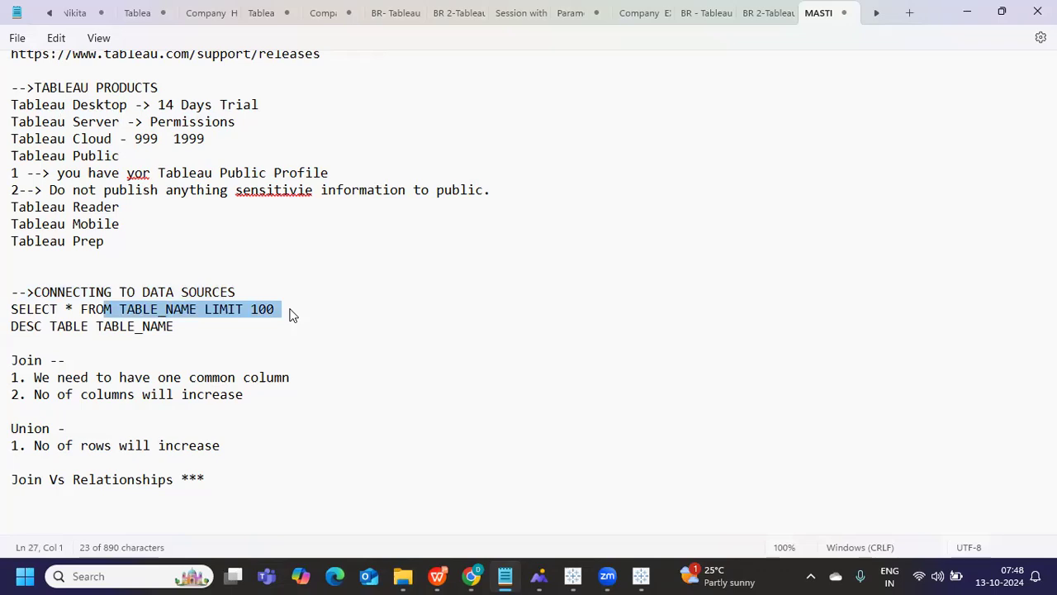
{"action": "scroll", "coordinate": [285, 314], "scroll_direction": "down", "scroll_amount": 1}
{"action": "scroll", "coordinate": [267, 318], "scroll_direction": "down", "scroll_amount": 1}
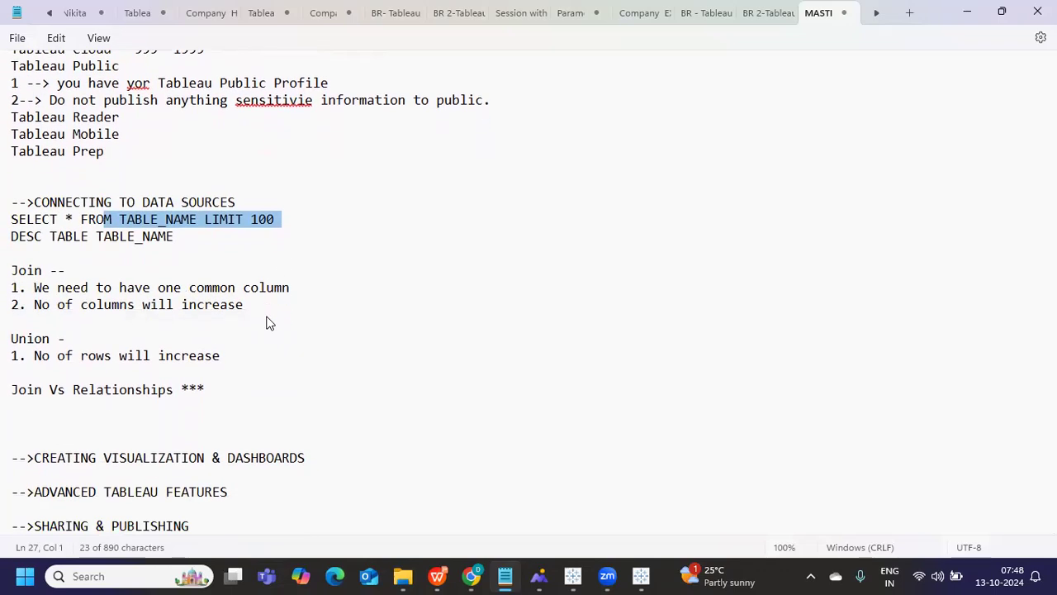
{"action": "left_click_drag", "start_coordinate": [204, 379], "coordinate": [17, 270]}
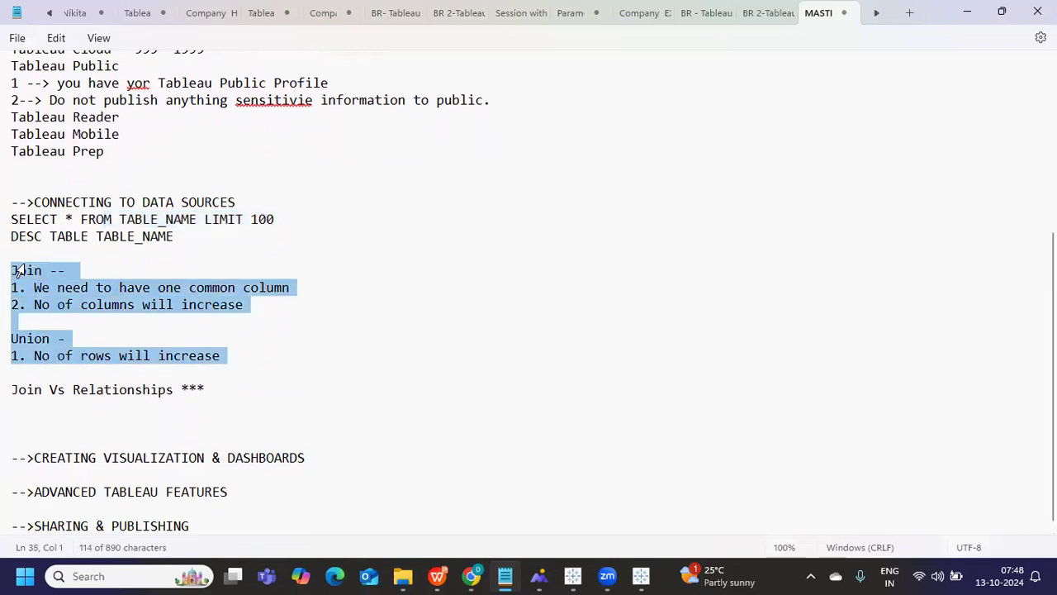
- Switch to Tableau Book2, choose the Sample - Superstore data source and place its Orders table on the canvas
{"action": "mouse_move", "coordinate": [573, 575]}
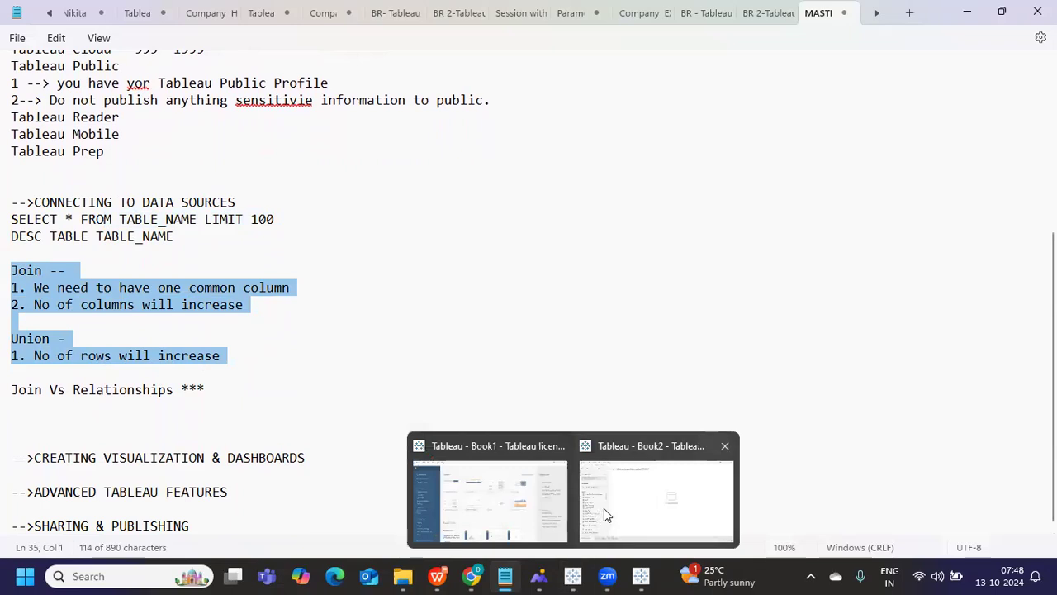
{"action": "left_click", "coordinate": [604, 507]}
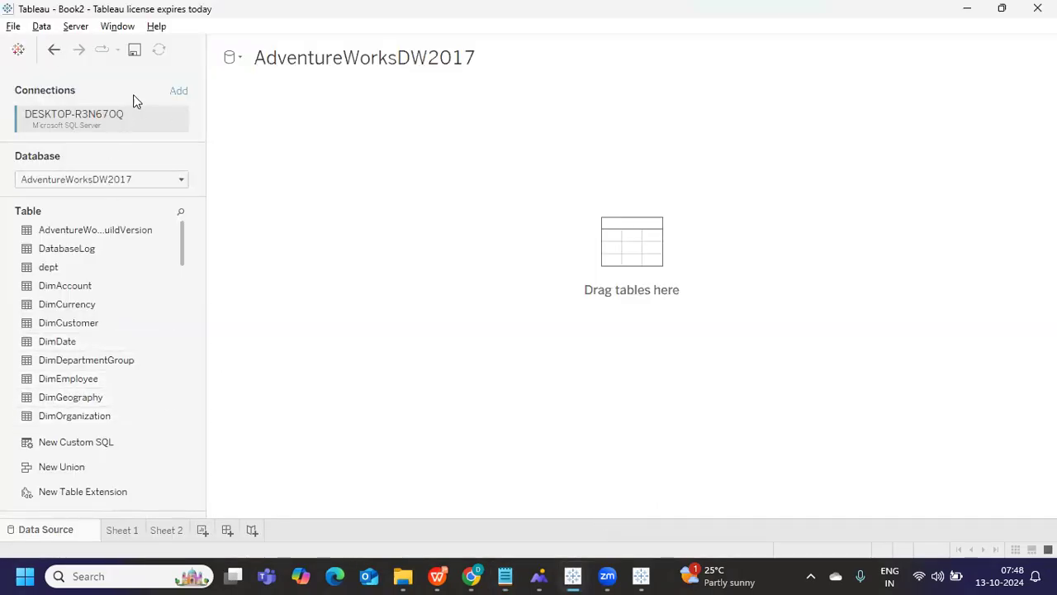
{"action": "left_click", "coordinate": [121, 531]}
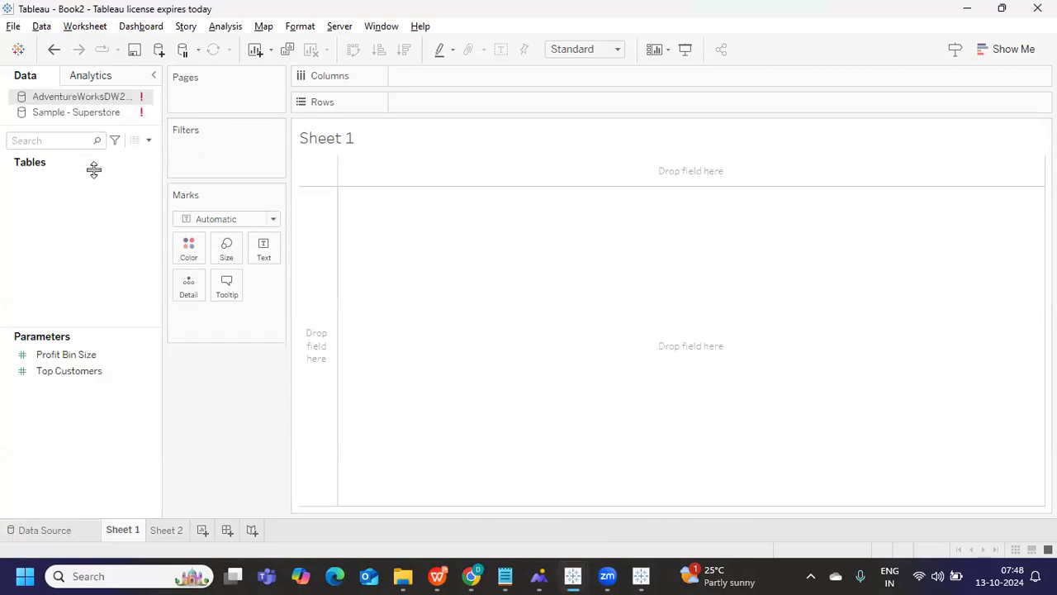
{"action": "left_click", "coordinate": [83, 112]}
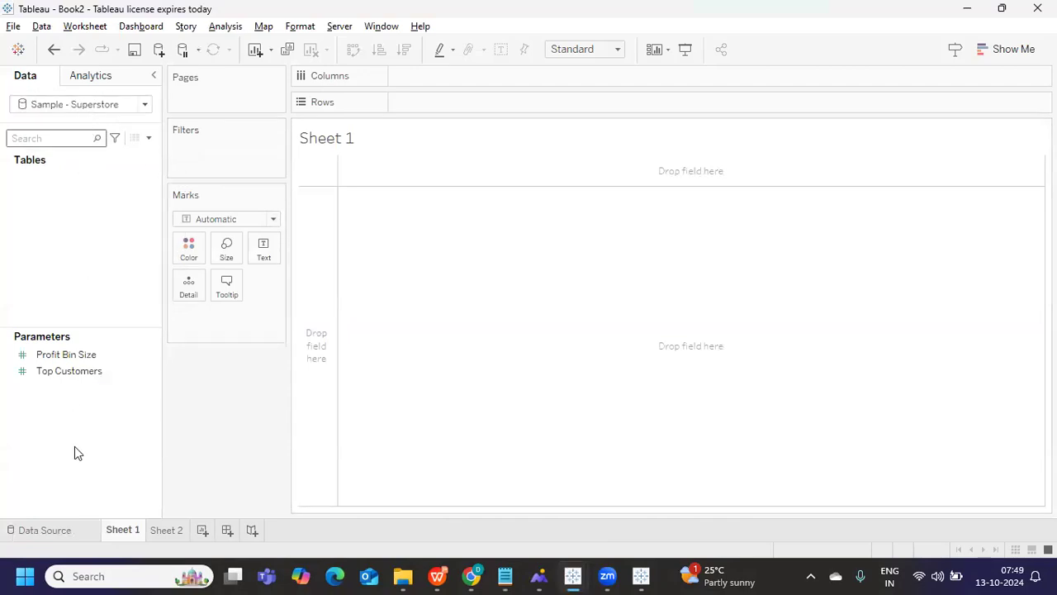
{"action": "left_click", "coordinate": [43, 531]}
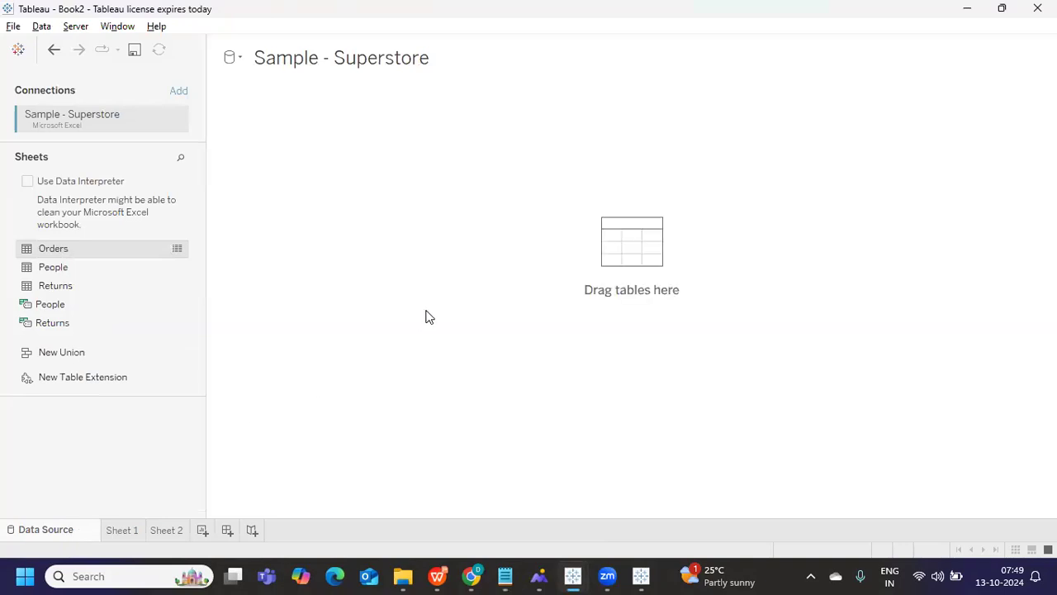
{"action": "left_click_drag", "start_coordinate": [39, 249], "coordinate": [347, 140]}
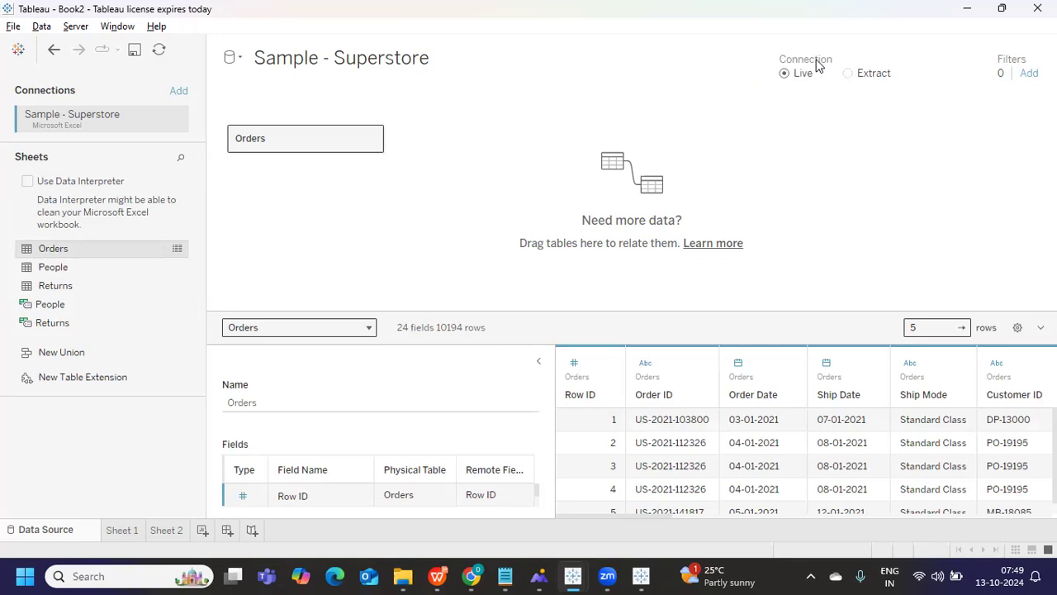
- Switch to Notepad and add the heading "Live vs Extract" below the Join Vs Relationships line
{"action": "mouse_move", "coordinate": [506, 571]}
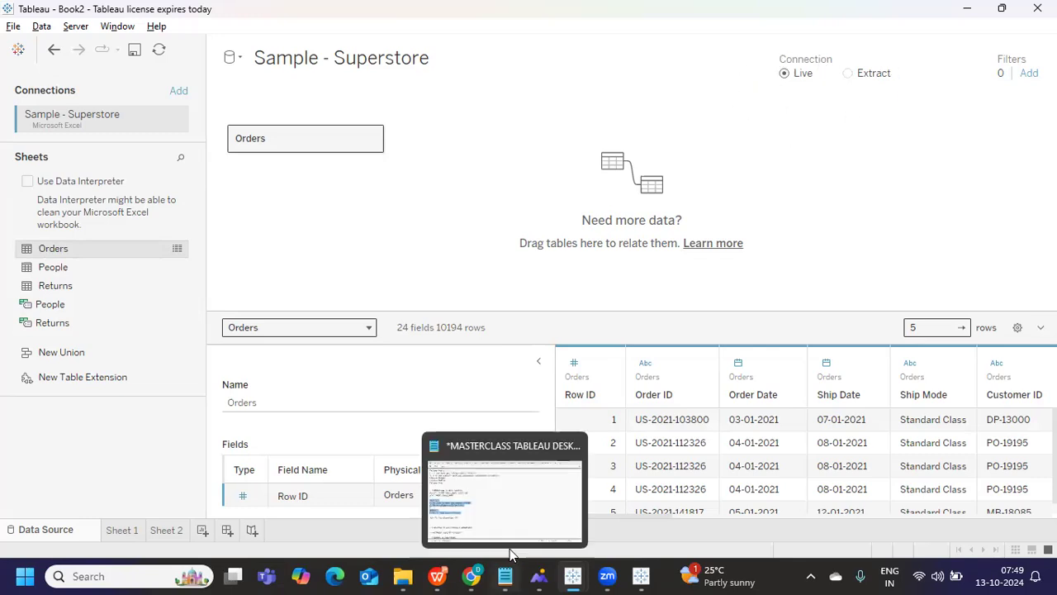
{"action": "left_click", "coordinate": [512, 496]}
{"action": "left_click", "coordinate": [266, 379]}
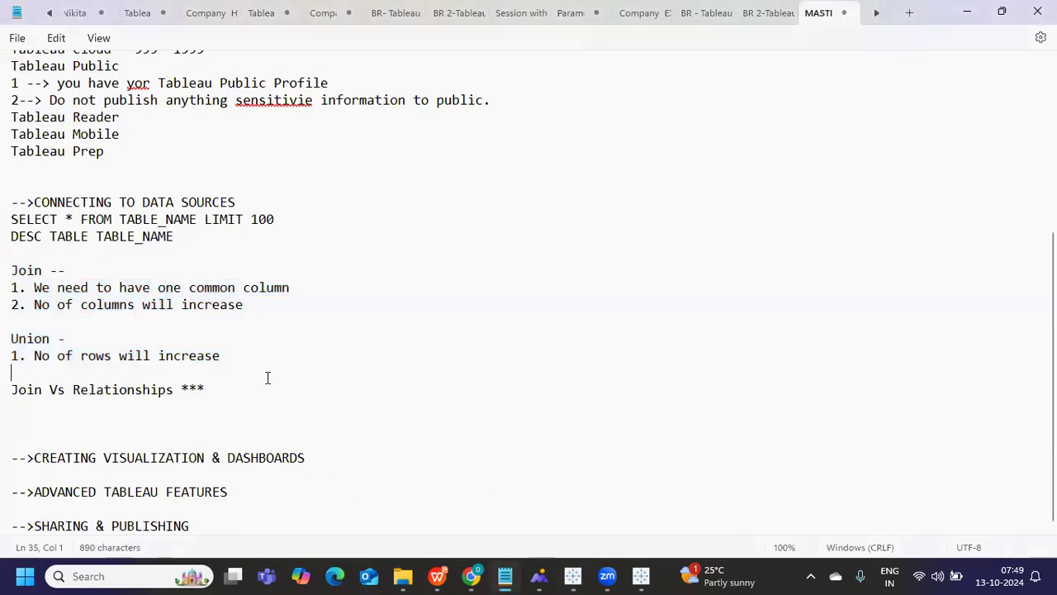
{"action": "left_click", "coordinate": [41, 436]}
{"action": "left_click", "coordinate": [41, 427]}
{"action": "type", "text": "lIVE"}
{"action": "key", "text": "BackSpace"}
{"action": "key", "text": "BackSpace"}
{"action": "key", "text": "BackSpace"}
{"action": "type", "text": "Live vs Ex"}
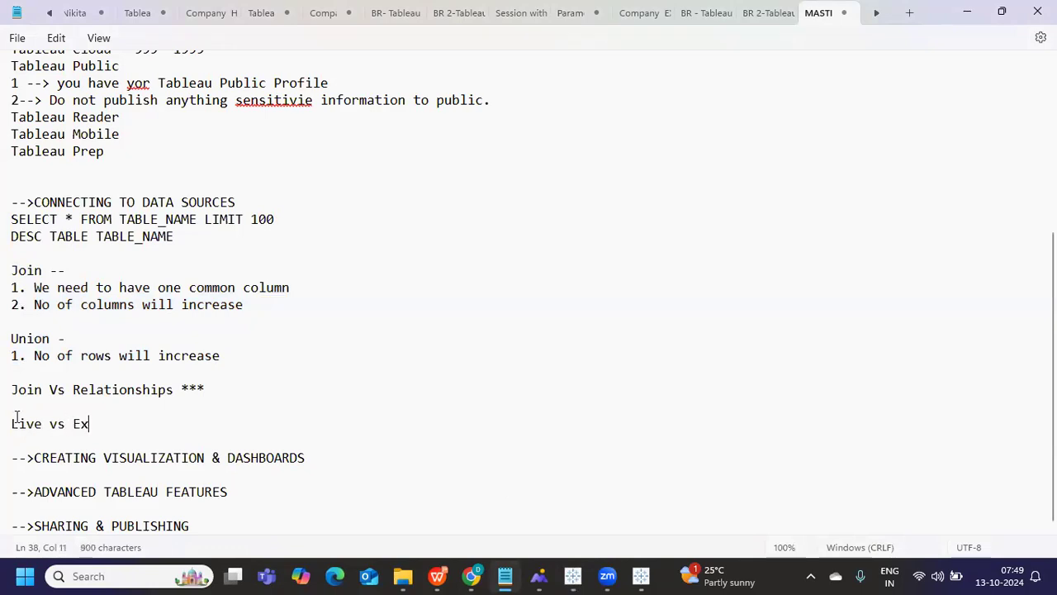
{"action": "type", "text": "tract"}
{"action": "key", "text": "Return"}
{"action": "key", "text": "Return"}
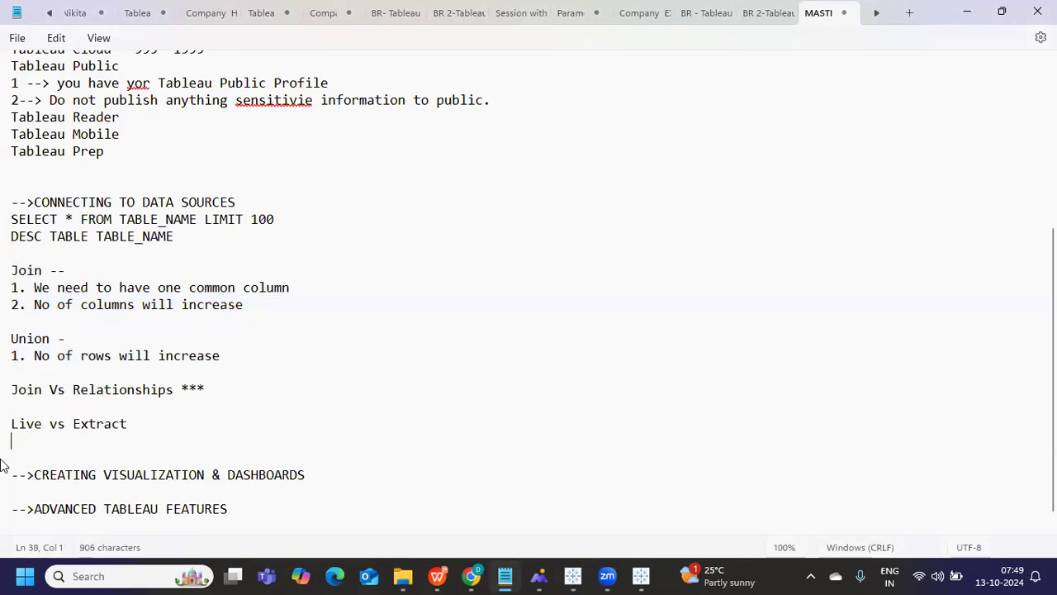
- Add the line "Live - Near real time data" under the Live vs Extract heading
{"action": "type", "text": "Live - Near"}
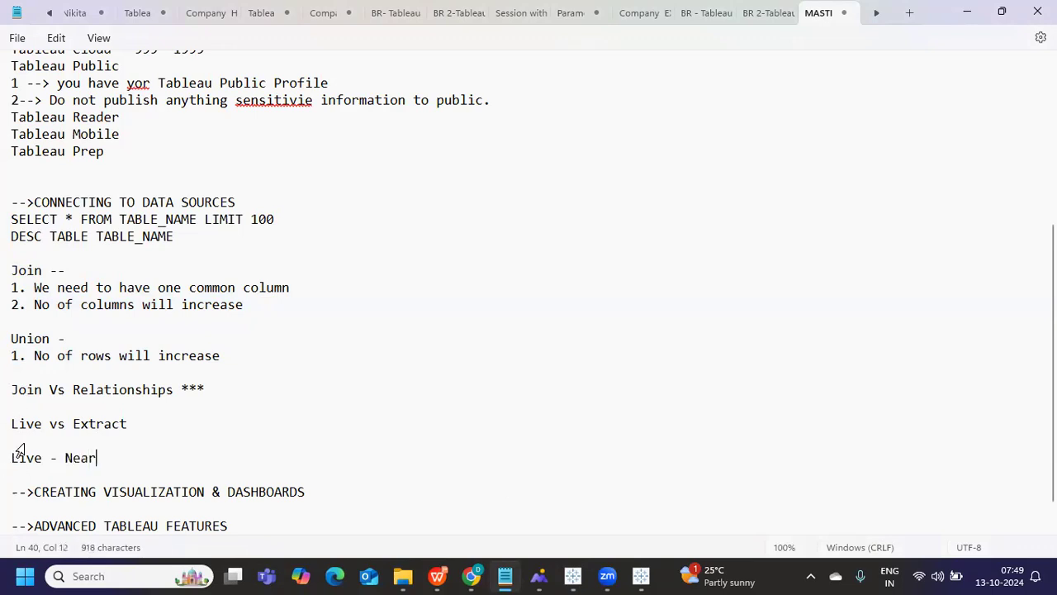
{"action": "type", "text": " realt ti"}
{"action": "key", "text": "BackSpace"}
{"action": "key", "text": "BackSpace"}
{"action": "key", "text": "BackSpace"}
{"action": "key", "text": "BackSpace"}
{"action": "type", "text": "tie d"}
{"action": "key", "text": "BackSpace"}
{"action": "key", "text": "BackSpace"}
{"action": "key", "text": "BackSpace"}
{"action": "type", "text": "me data"}
{"action": "key", "text": "Return"}
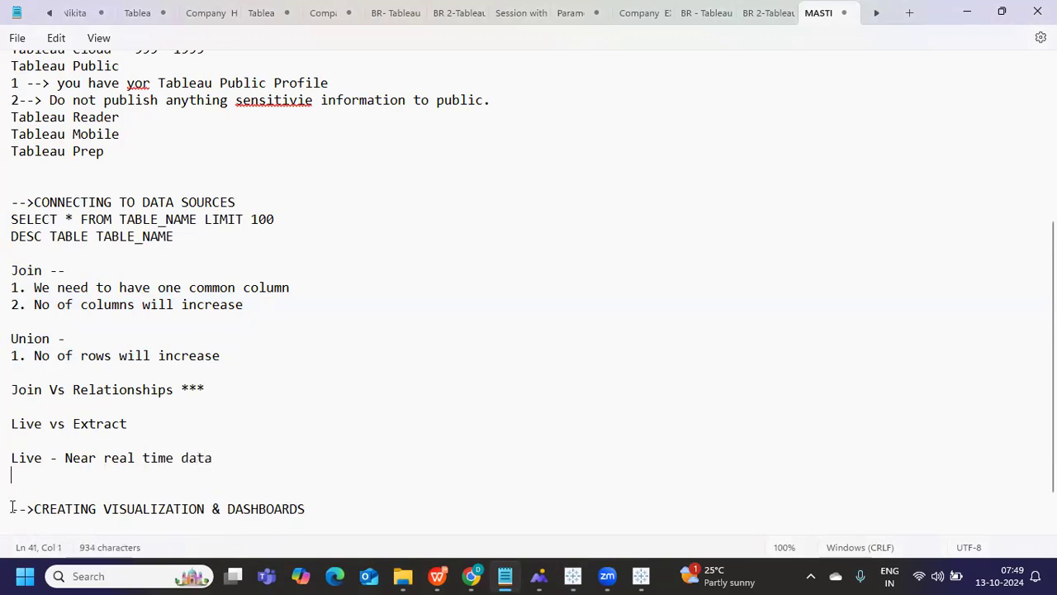
- Add the line "Extract - Copy of data taken at a particular time." below the Live definition
{"action": "type", "text": "Extract"}
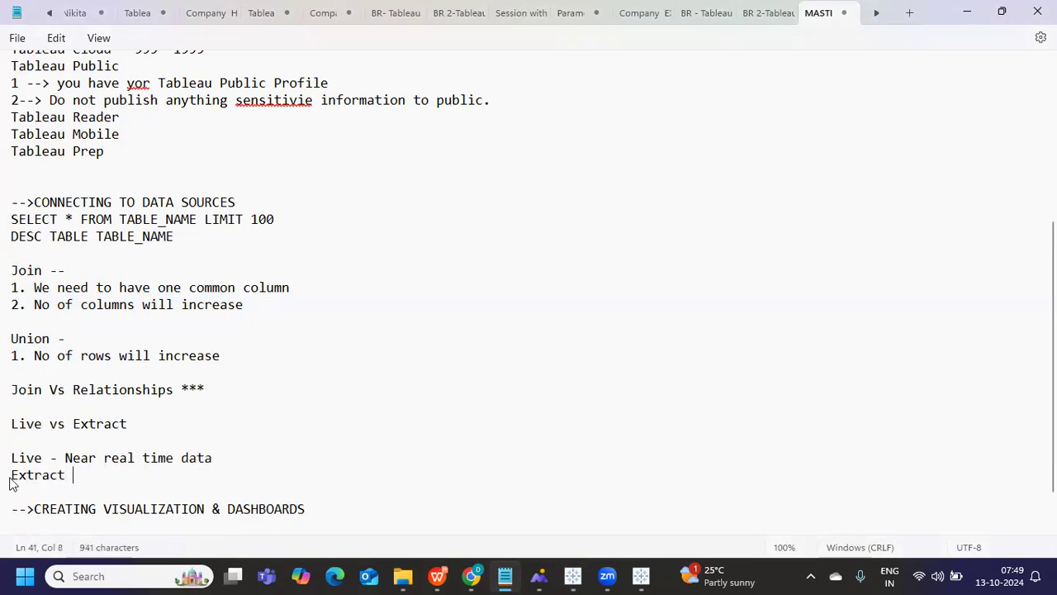
{"action": "type", "text": " - Copy of dadta"}
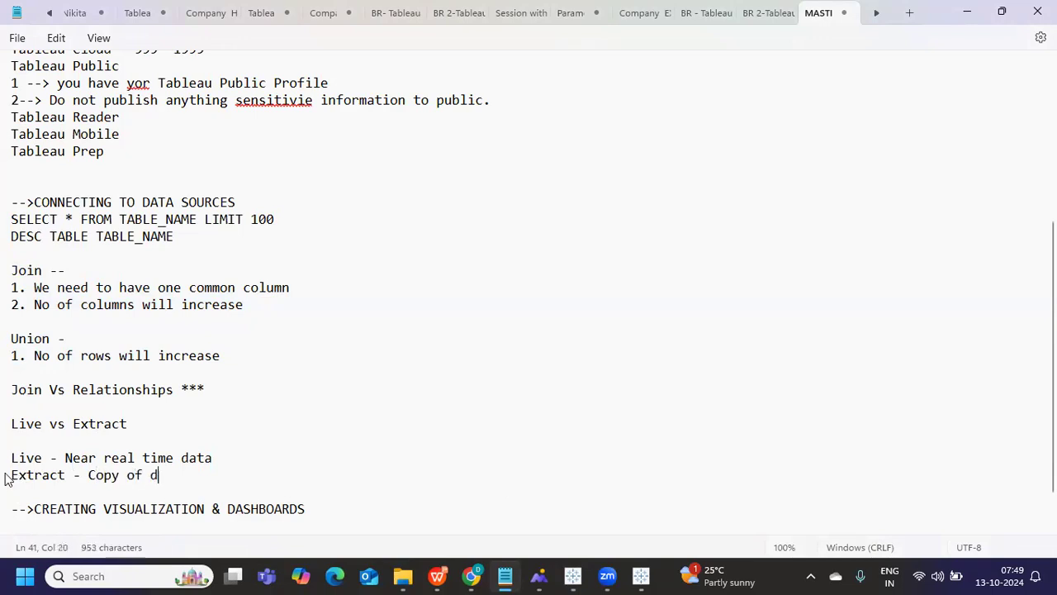
{"action": "key", "text": "BackSpace"}
{"action": "key", "text": "BackSpace"}
{"action": "key", "text": "BackSpace"}
{"action": "type", "text": "ta taken at a particular."}
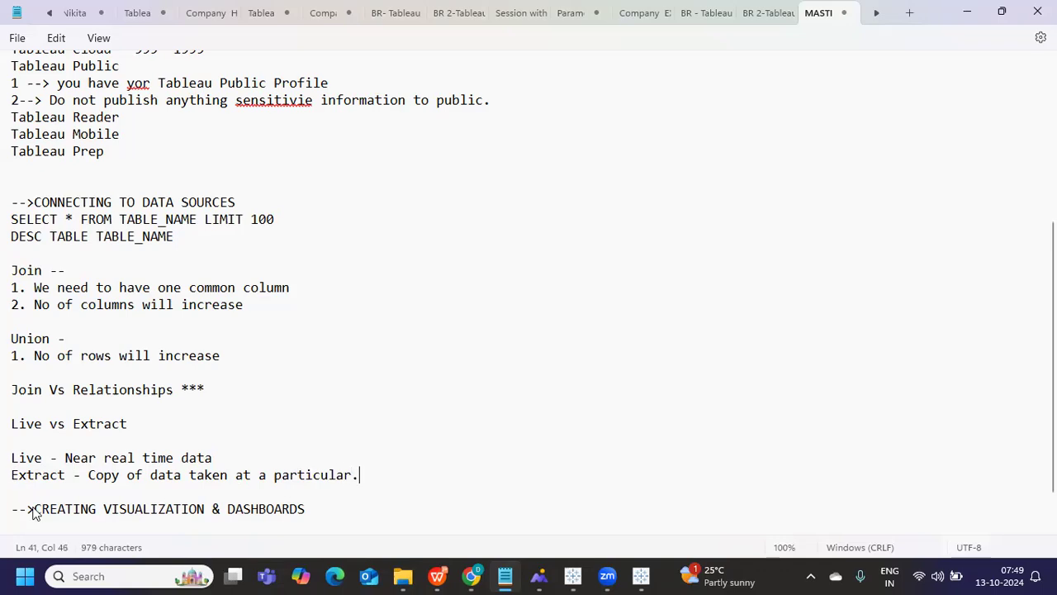
{"action": "key", "text": "BackSpace"}
{"action": "type", "text": "time."}
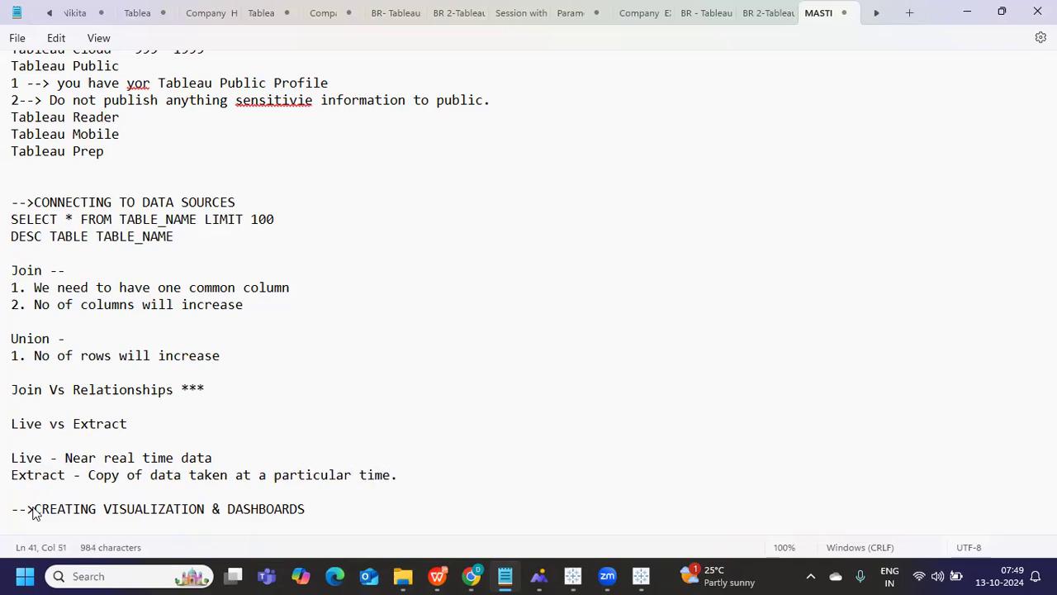
- Open Paint and draw a straight vertical line down the middle of the blank canvas to divide it in two
{"action": "left_click", "coordinate": [121, 575]}
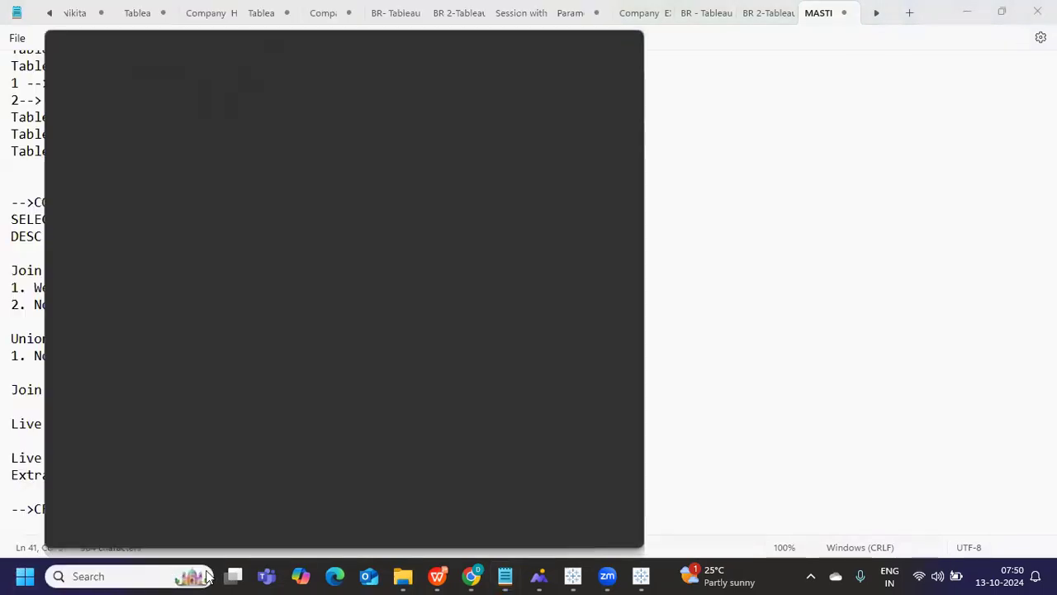
{"action": "type", "text": "pain"}
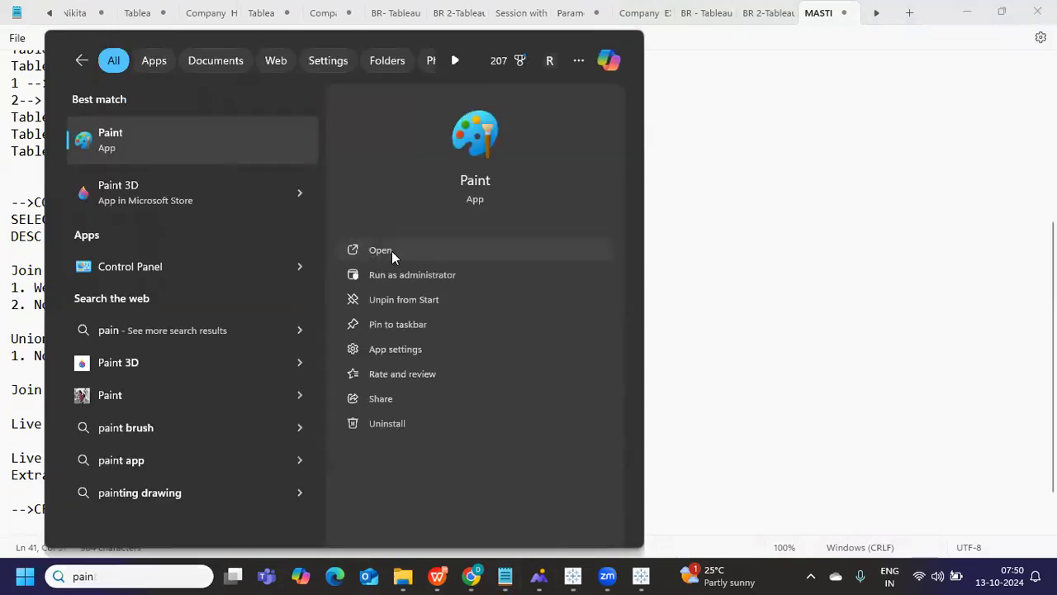
{"action": "left_click", "coordinate": [391, 251]}
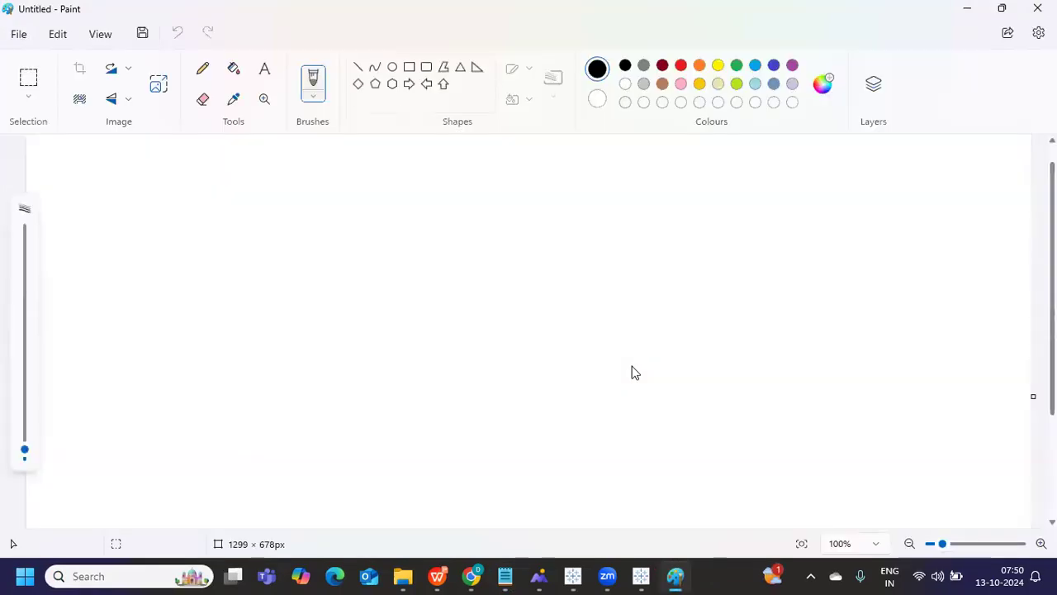
{"action": "left_click", "coordinate": [359, 67]}
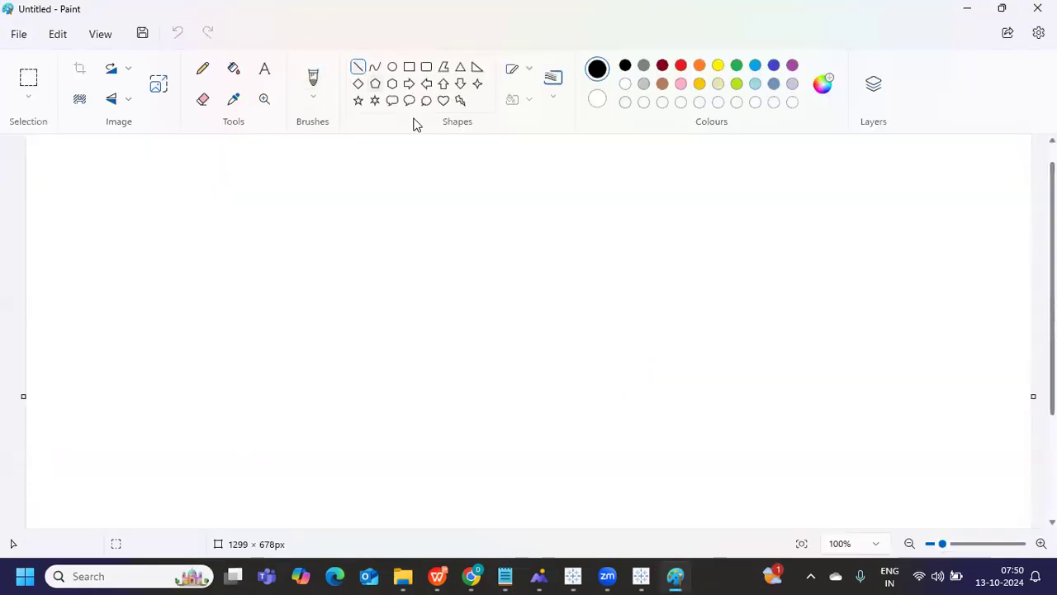
{"action": "mouse_move", "coordinate": [510, 136]}
{"action": "left_mouse_down"}
{"action": "mouse_move", "coordinate": [526, 297]}
{"action": "mouse_move", "coordinate": [520, 507]}
{"action": "mouse_move", "coordinate": [507, 534]}
{"action": "left_mouse_up"}
- Draw a rounded rectangle and a tall rectangle of about 117 × 277 px beside it in the canvas's left half
{"action": "left_click", "coordinate": [427, 70]}
{"action": "left_click_drag", "start_coordinate": [306, 253], "coordinate": [453, 337]}
{"action": "left_click", "coordinate": [408, 71]}
{"action": "left_click_drag", "start_coordinate": [73, 199], "coordinate": [165, 411]}
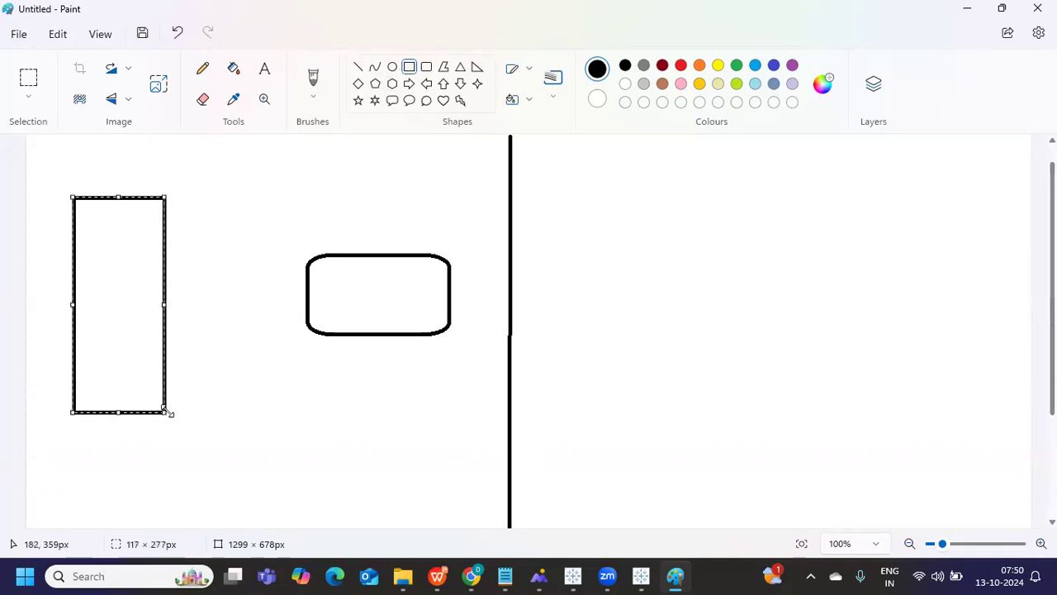
- Connect the left half's two shapes with two straight lines and draw a narrow ellipse of about 38 × 155 px across them
{"action": "left_click", "coordinate": [359, 67]}
{"action": "left_click_drag", "start_coordinate": [305, 275], "coordinate": [163, 266]}
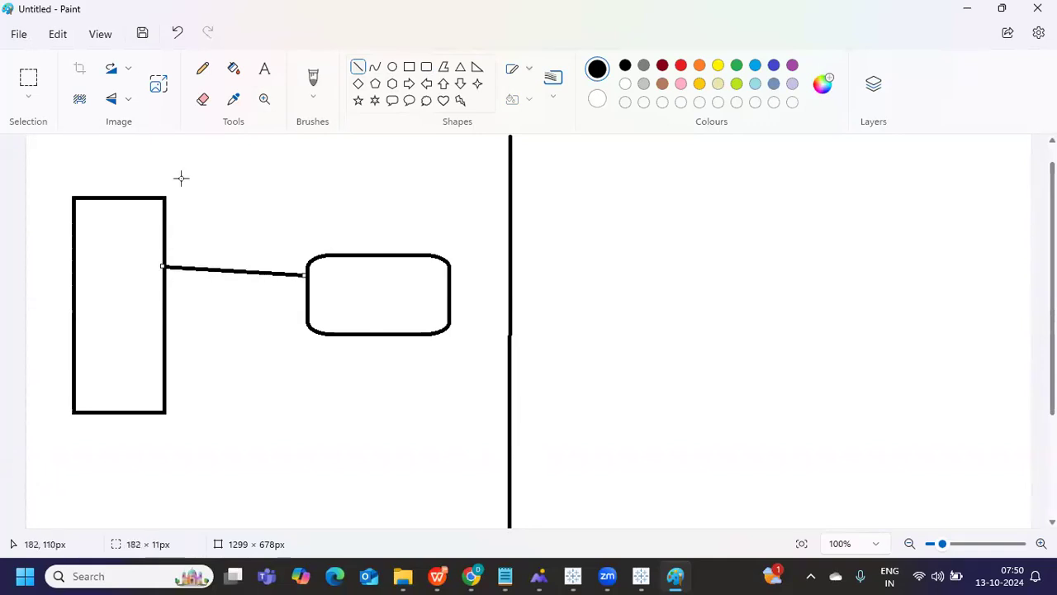
{"action": "left_click_drag", "start_coordinate": [159, 305], "coordinate": [306, 306]}
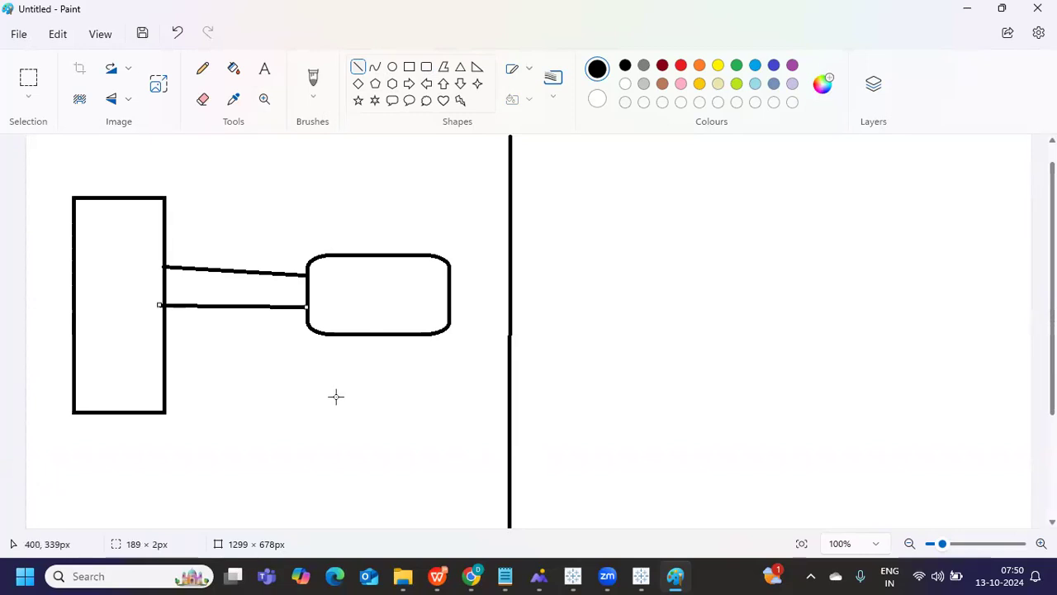
{"action": "left_click", "coordinate": [392, 66]}
{"action": "left_click_drag", "start_coordinate": [216, 238], "coordinate": [248, 358]}
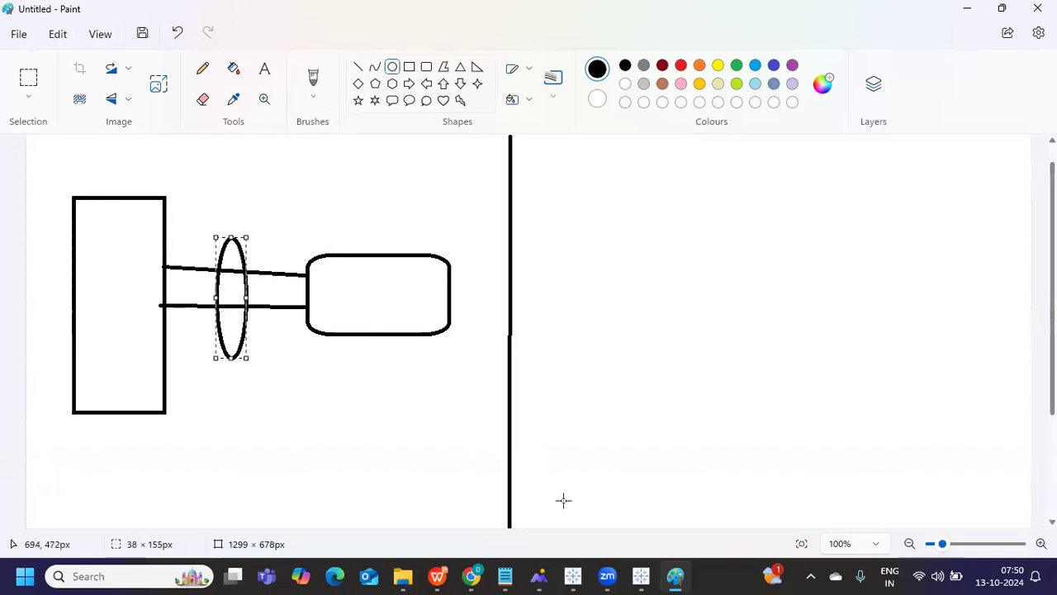
- Draw a rounded rectangle of about 149 × 76 px and a tall rectangle of about 114 × 216 px in the canvas's right half
{"action": "left_click", "coordinate": [427, 67]}
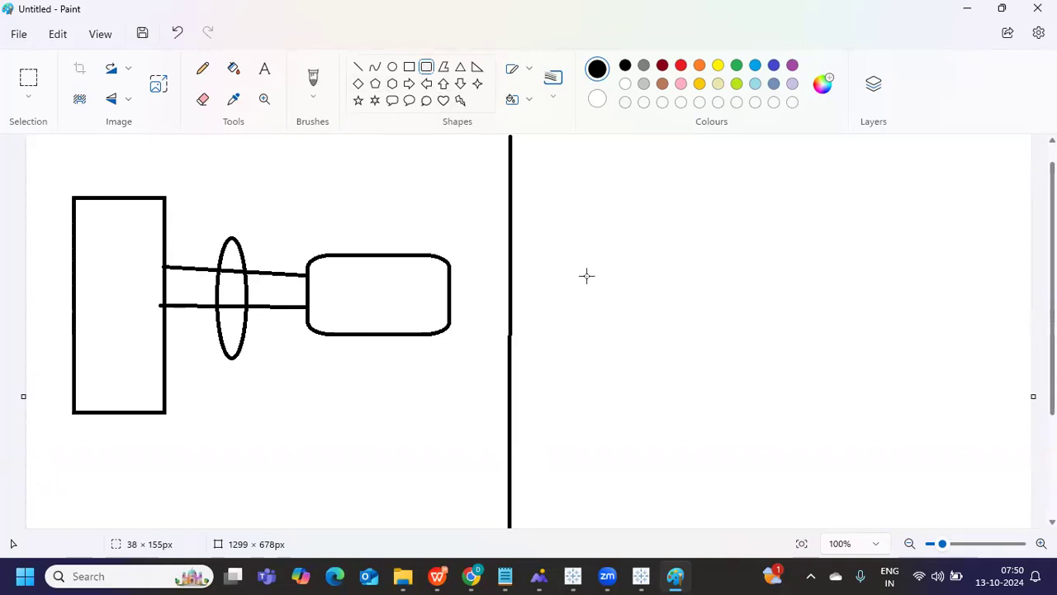
{"action": "left_click_drag", "start_coordinate": [902, 243], "coordinate": [1021, 304]}
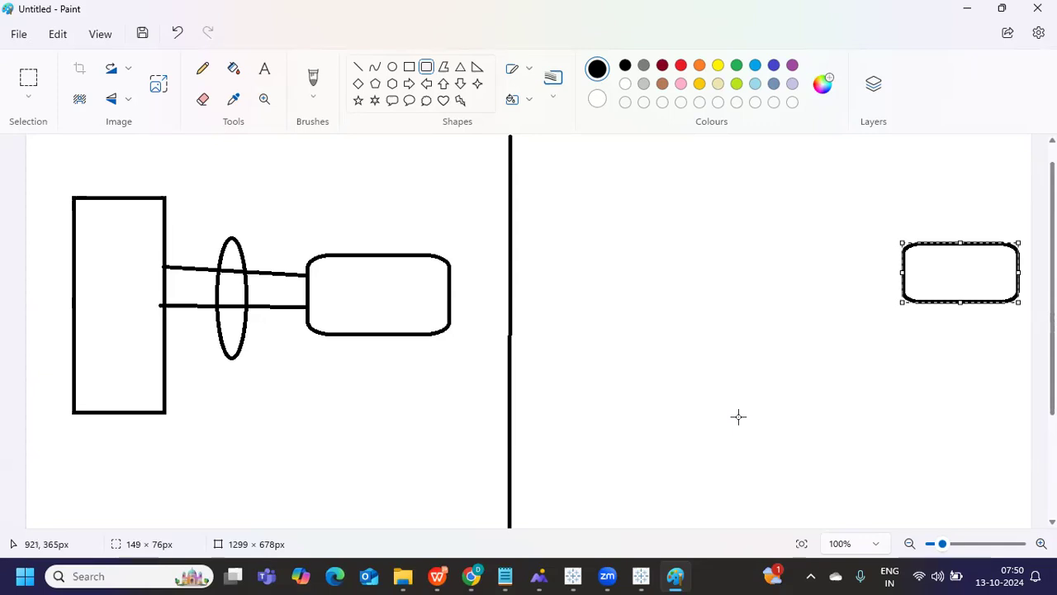
{"action": "left_click", "coordinate": [409, 66]}
{"action": "left_click_drag", "start_coordinate": [567, 250], "coordinate": [656, 416]}
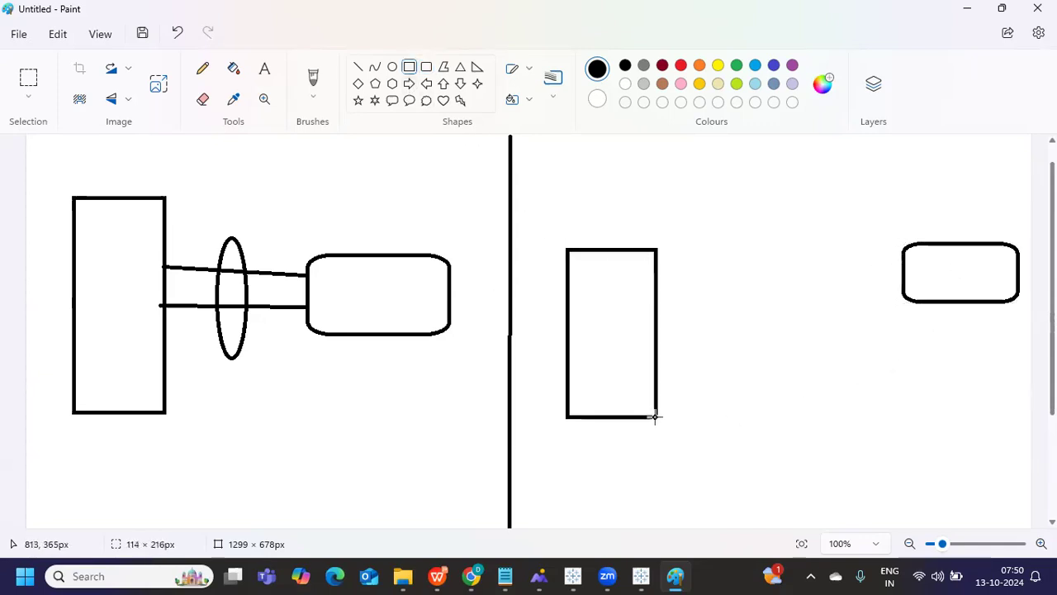
- Connect the right half's two shapes with a line and draw a short diagonal line up from the tall rectangle's upper corner
{"action": "left_click", "coordinate": [357, 67]}
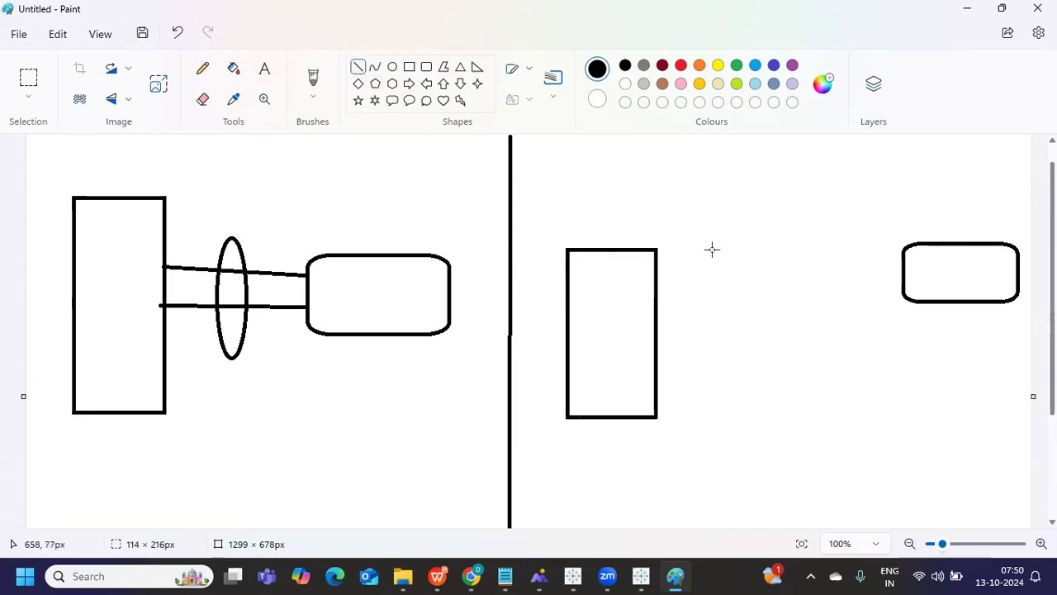
{"action": "left_click_drag", "start_coordinate": [900, 259], "coordinate": [652, 287]}
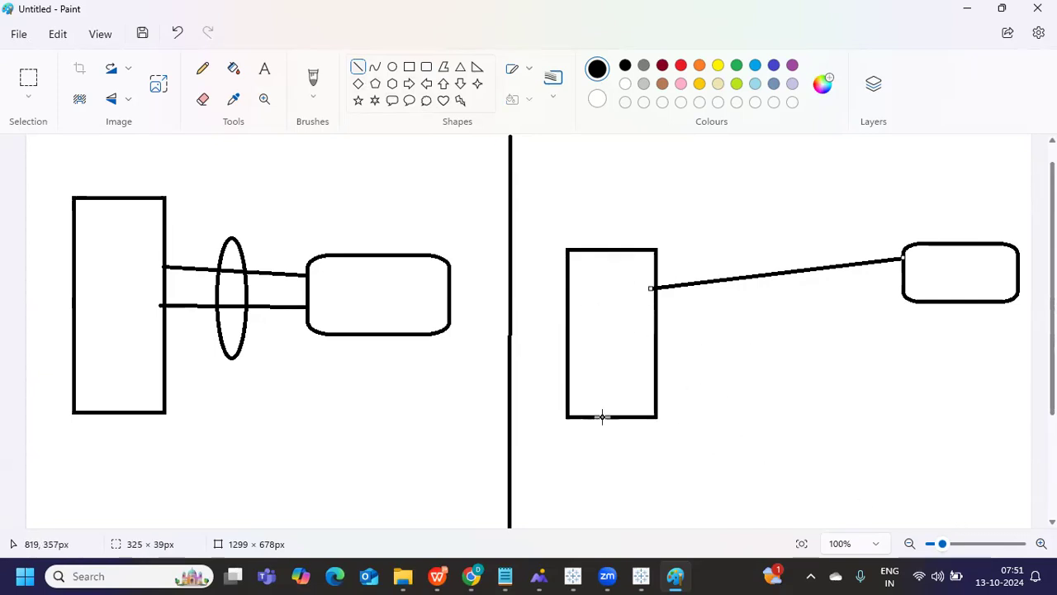
{"action": "left_click", "coordinate": [357, 70]}
{"action": "left_click_drag", "start_coordinate": [657, 252], "coordinate": [696, 217]}
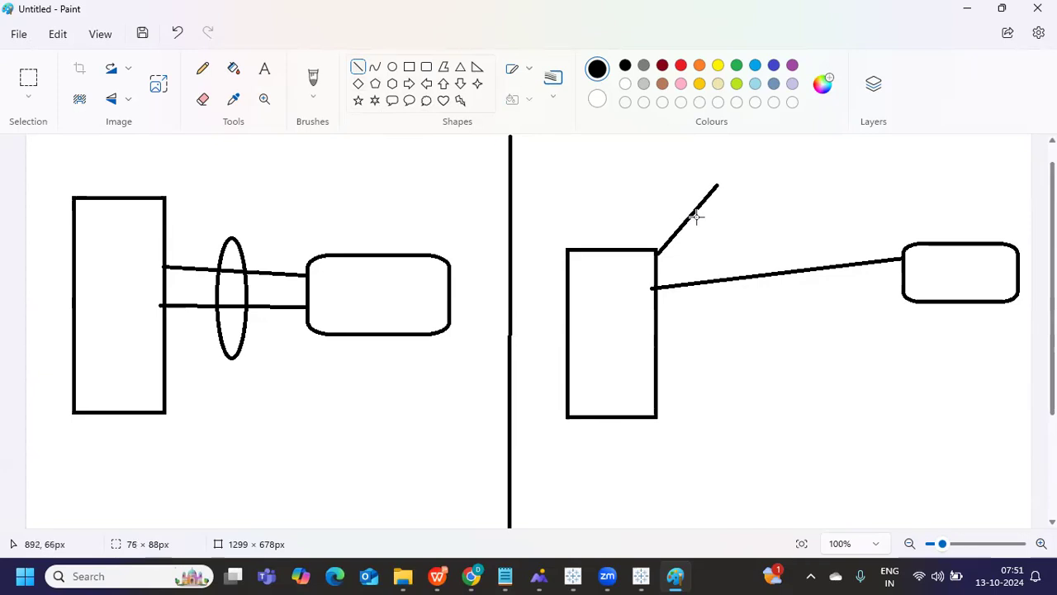
- Draw an ellipse of about 164 × 74 px above the connecting line and join it to the rounded rectangle with two lines
{"action": "left_click", "coordinate": [392, 67]}
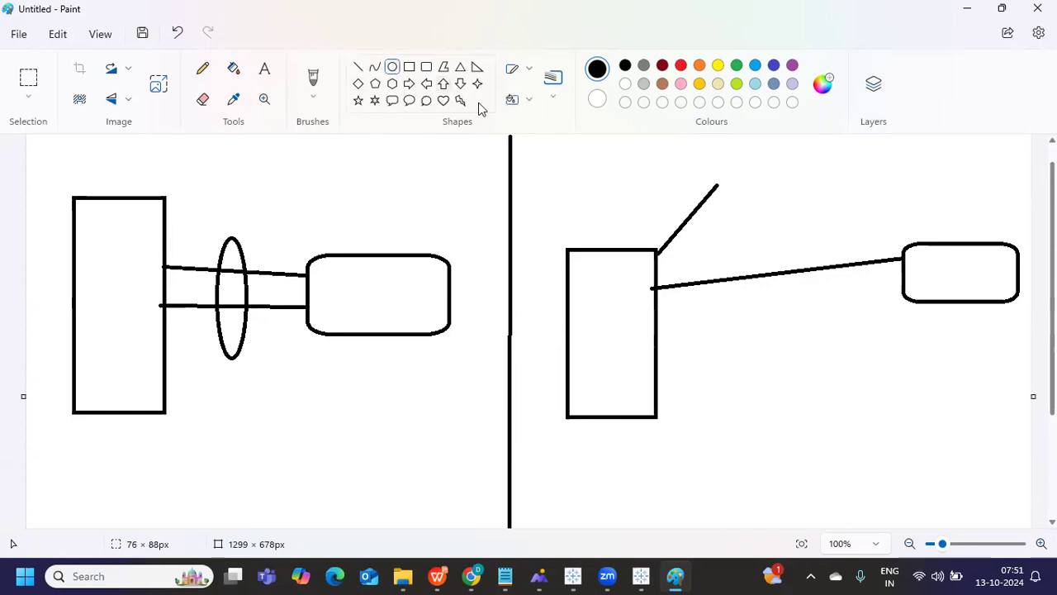
{"action": "mouse_move", "coordinate": [730, 220]}
{"action": "left_mouse_down"}
{"action": "mouse_move", "coordinate": [853, 179]}
{"action": "mouse_move", "coordinate": [866, 158]}
{"action": "left_mouse_up"}
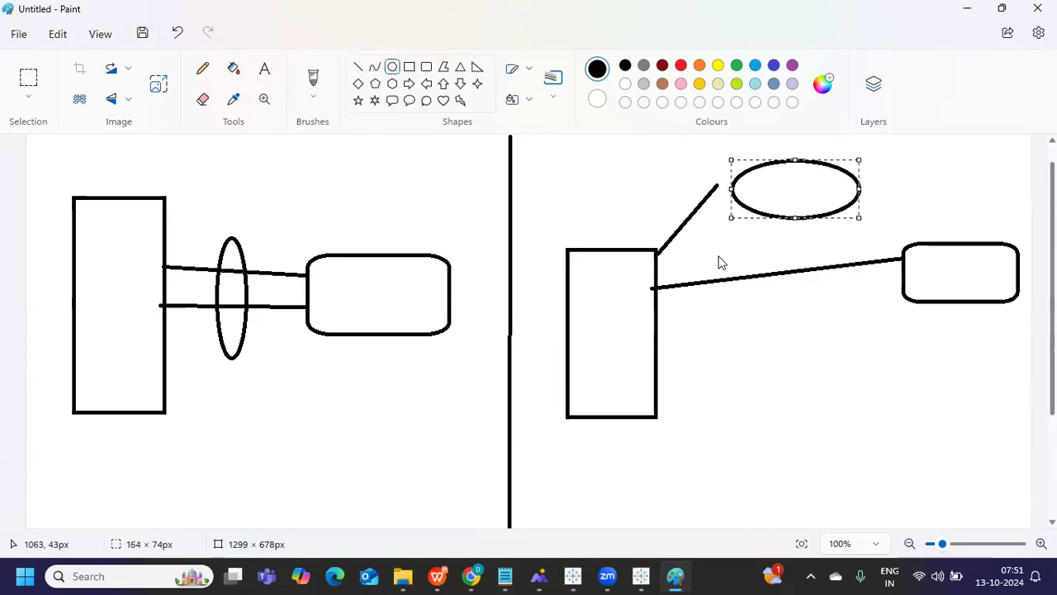
{"action": "left_click", "coordinate": [358, 67]}
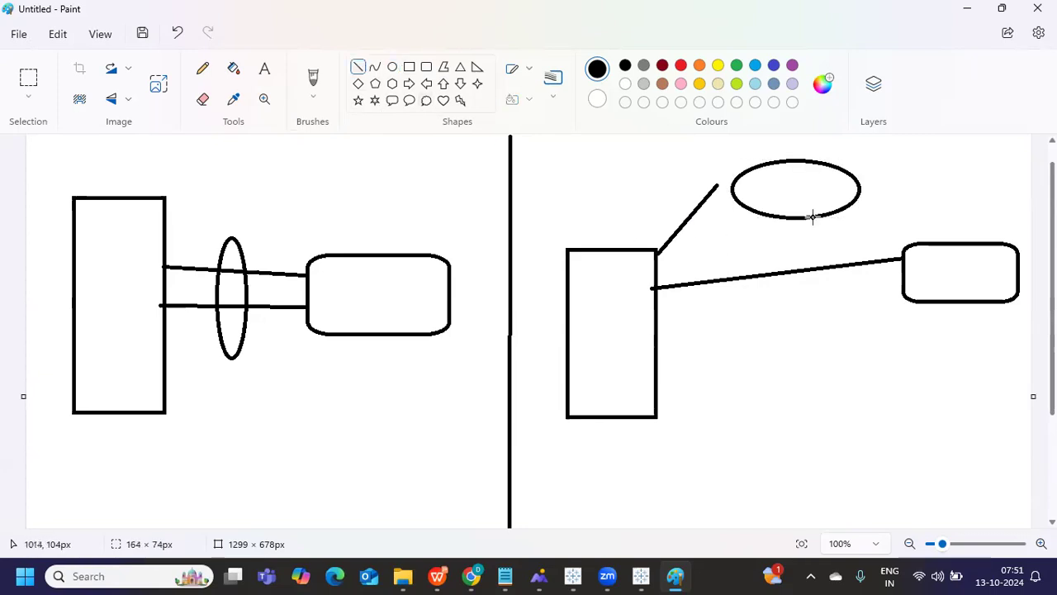
{"action": "left_click_drag", "start_coordinate": [833, 209], "coordinate": [944, 241]}
{"action": "left_click_drag", "start_coordinate": [850, 176], "coordinate": [980, 241]}
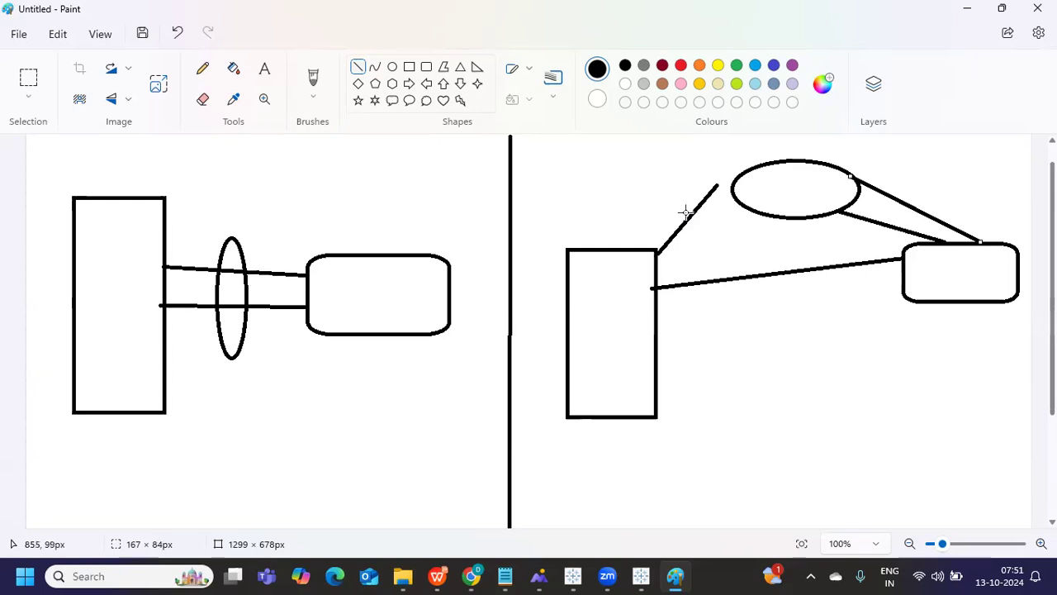
- Switch to Tableau Book2 and add a new worksheet based on the Sample - Superstore data source
{"action": "mouse_move", "coordinate": [573, 576]}
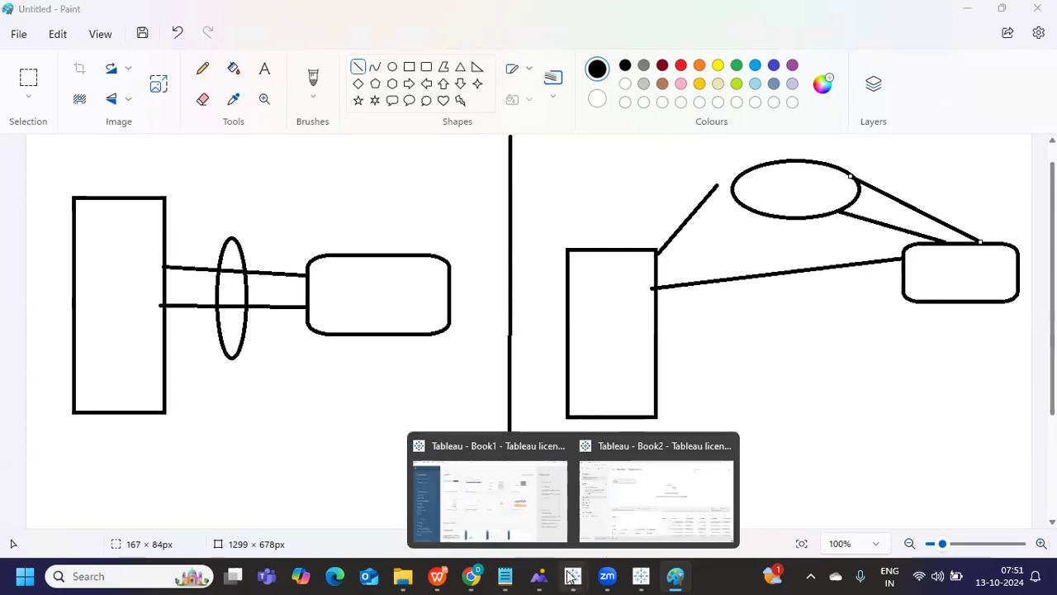
{"action": "left_click", "coordinate": [620, 499]}
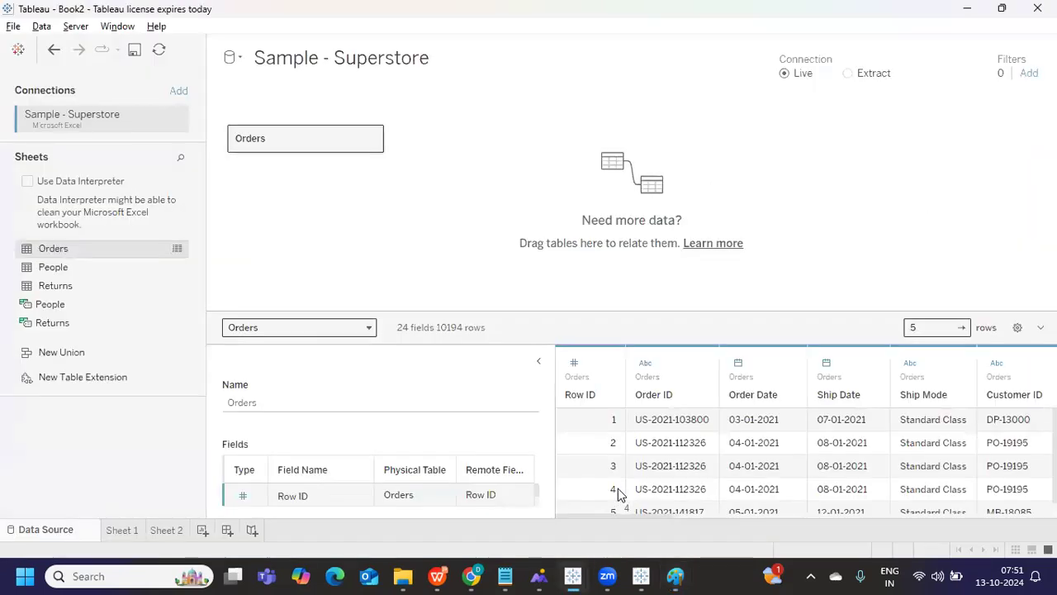
{"action": "left_click", "coordinate": [202, 533]}
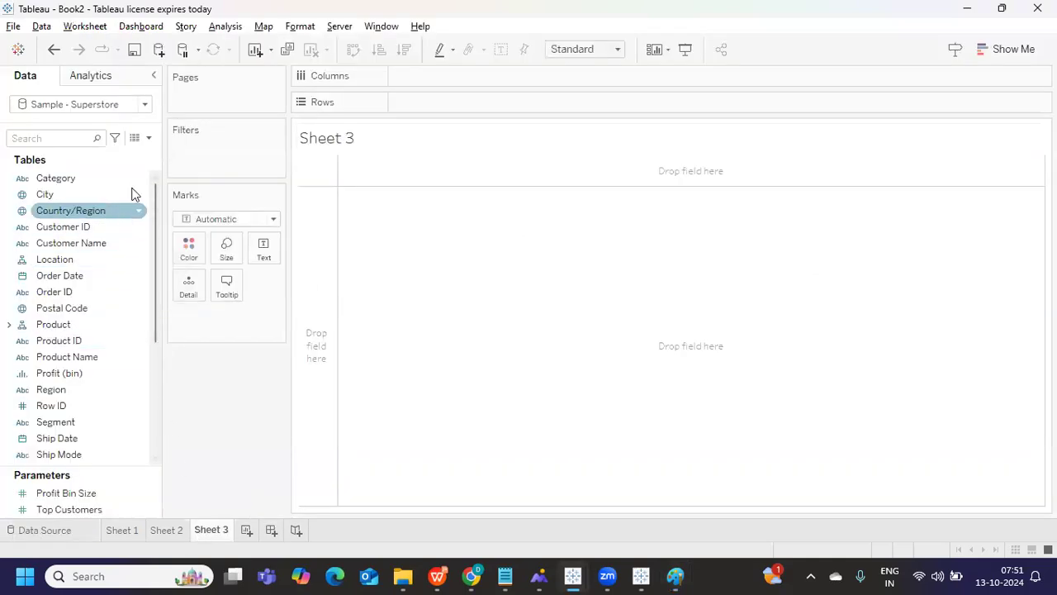
- Add a new text file connection to Sample Text File from the Tableau 41 folder
{"action": "left_click", "coordinate": [160, 49]}
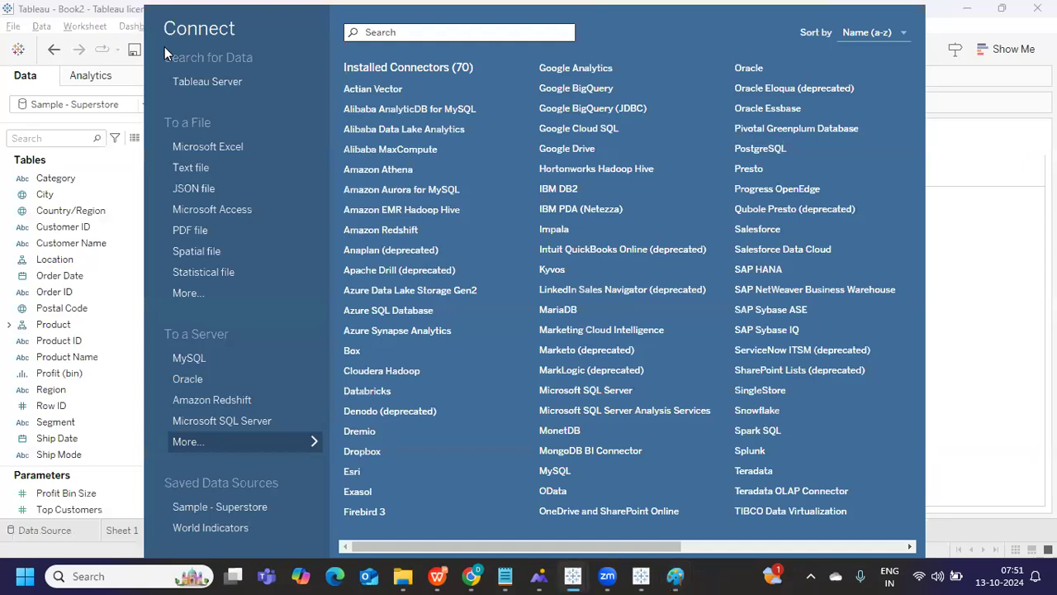
{"action": "left_click", "coordinate": [199, 170]}
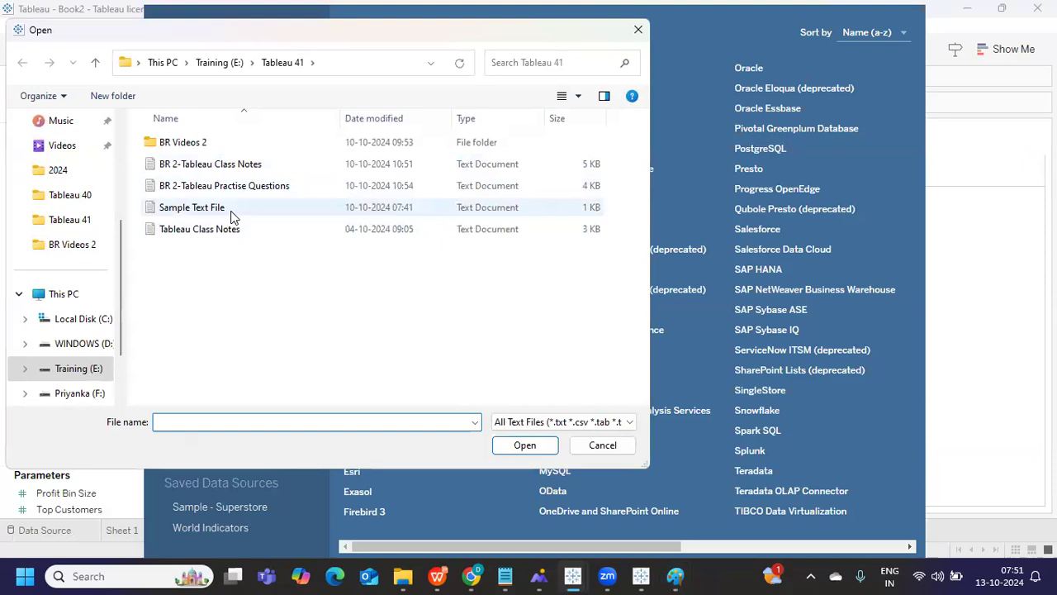
{"action": "left_click", "coordinate": [213, 212]}
{"action": "left_click", "coordinate": [541, 452]}
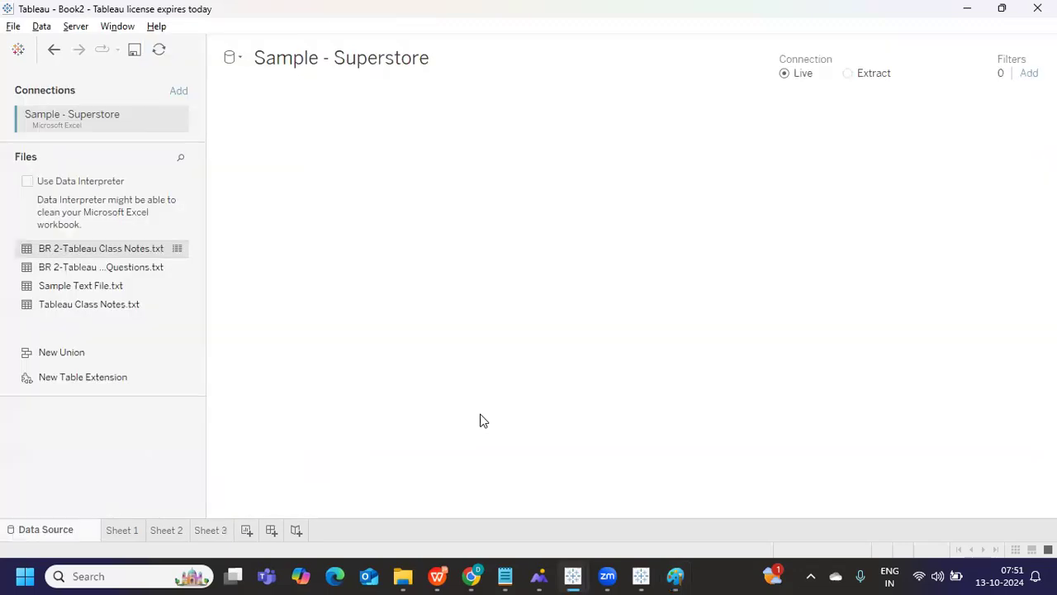
{"action": "double_click", "coordinate": [17, 274]}
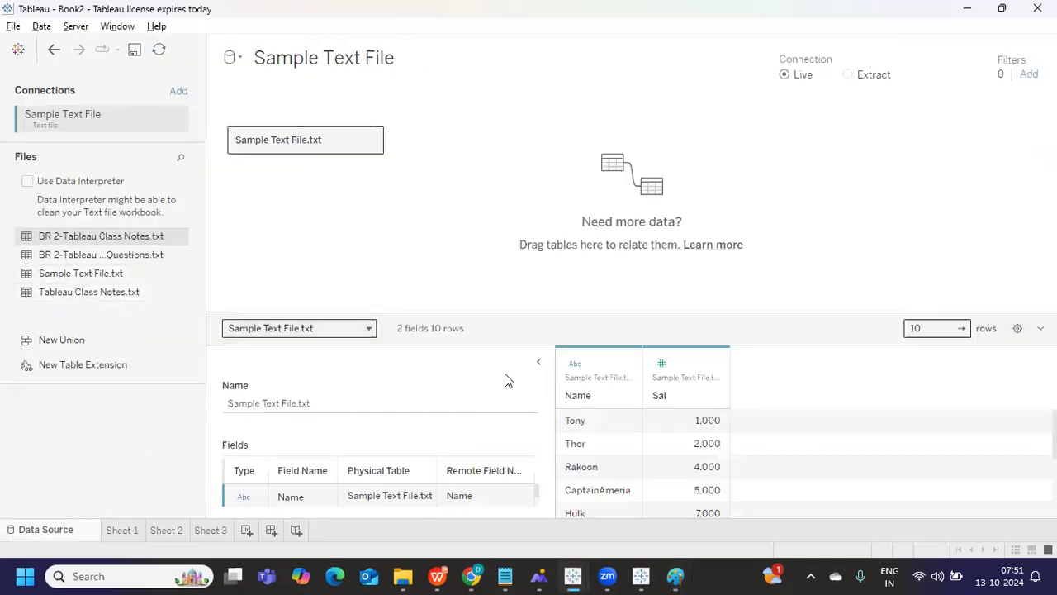
- Place Name on Rows in Sheet 3 and clean the Sample Text File data with Data Interpreter, returning to the sheet
{"action": "left_click", "coordinate": [212, 534]}
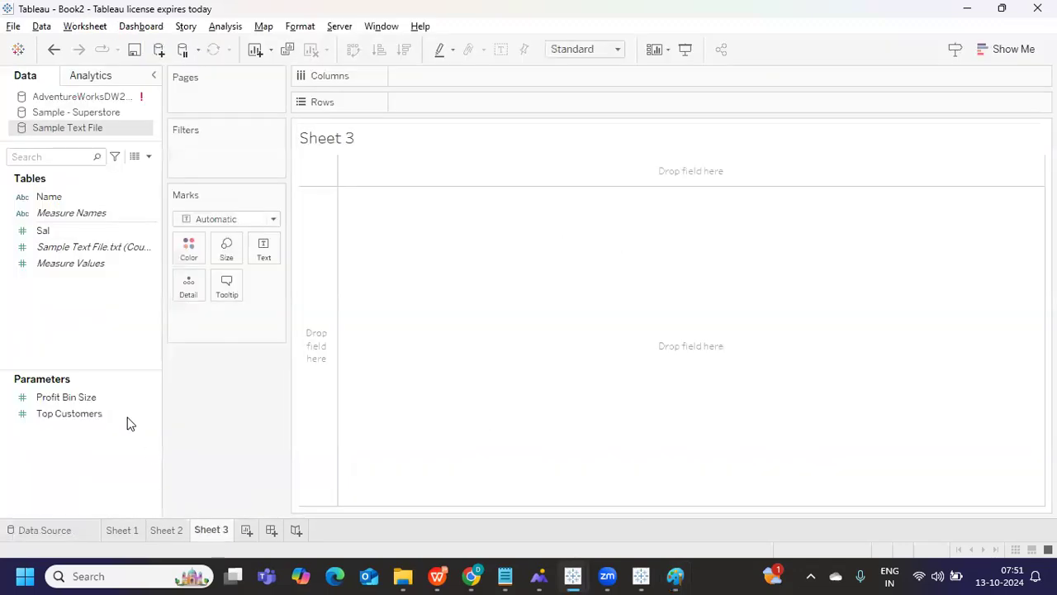
{"action": "left_click_drag", "start_coordinate": [49, 198], "coordinate": [438, 123]}
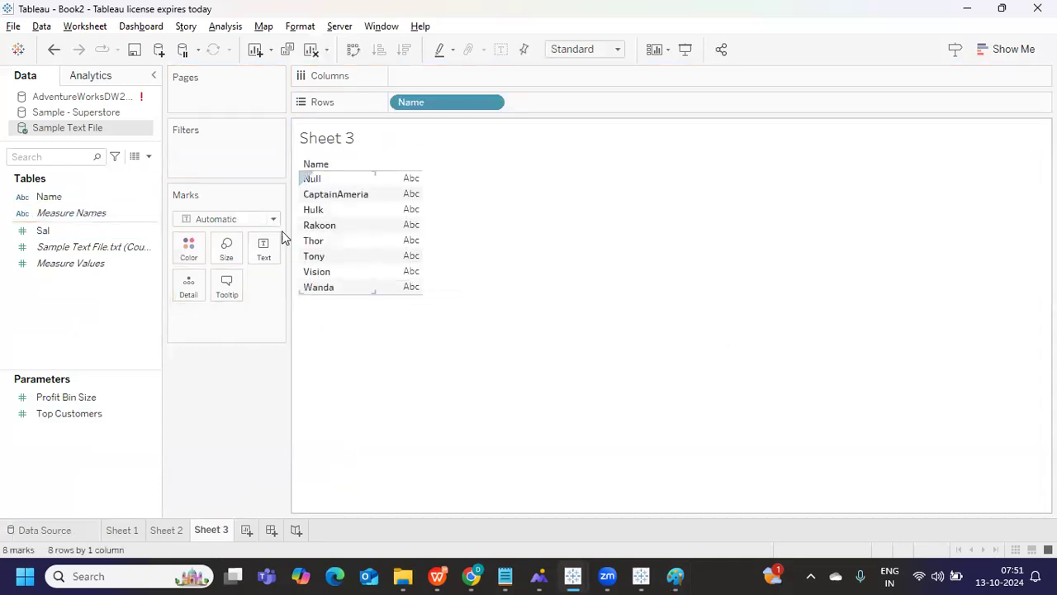
{"action": "left_click", "coordinate": [25, 536]}
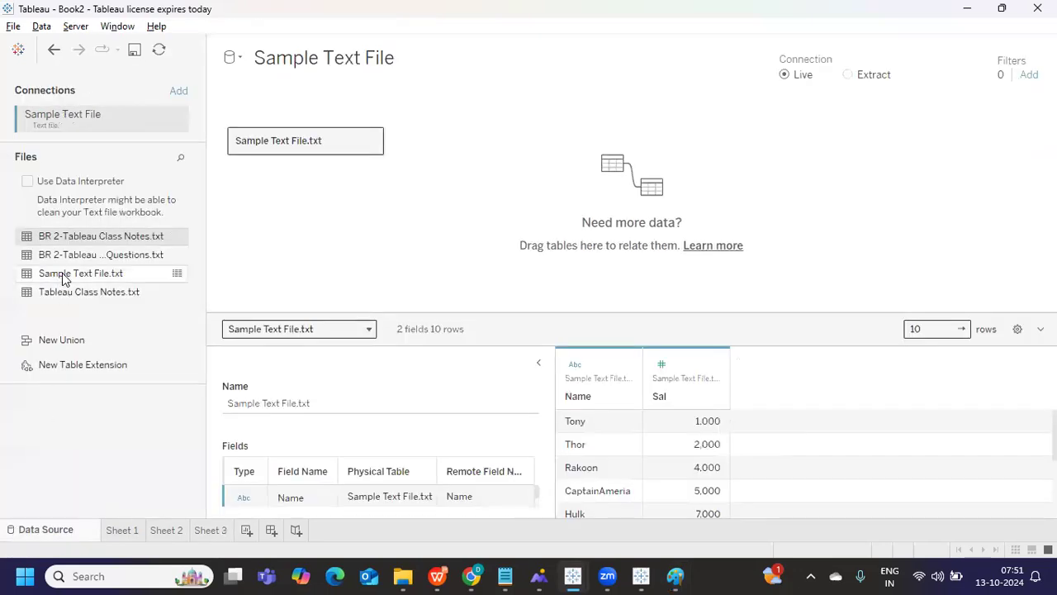
{"action": "left_click", "coordinate": [27, 180]}
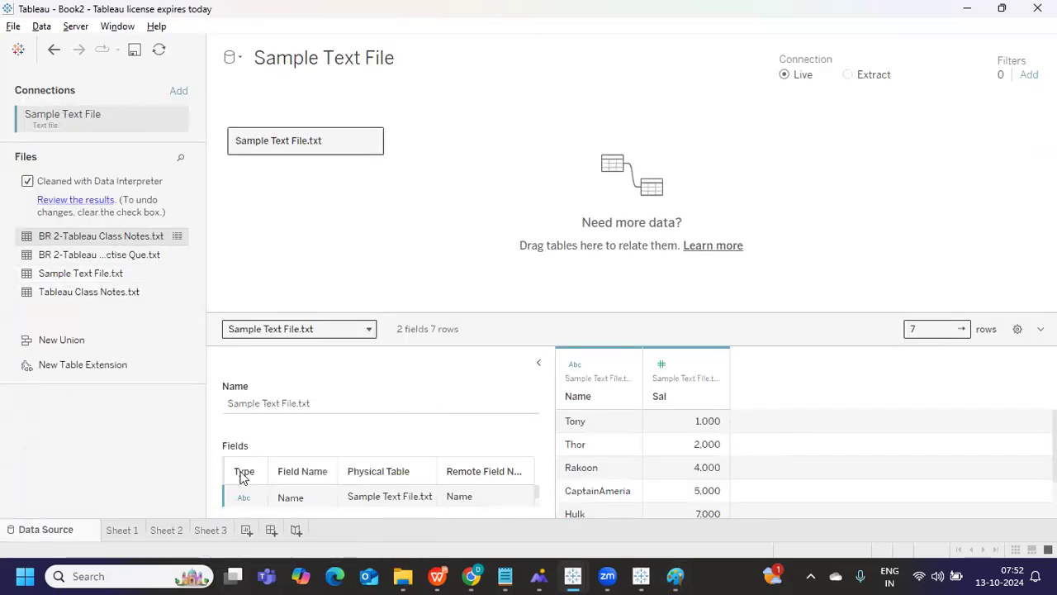
{"action": "left_click", "coordinate": [212, 532]}
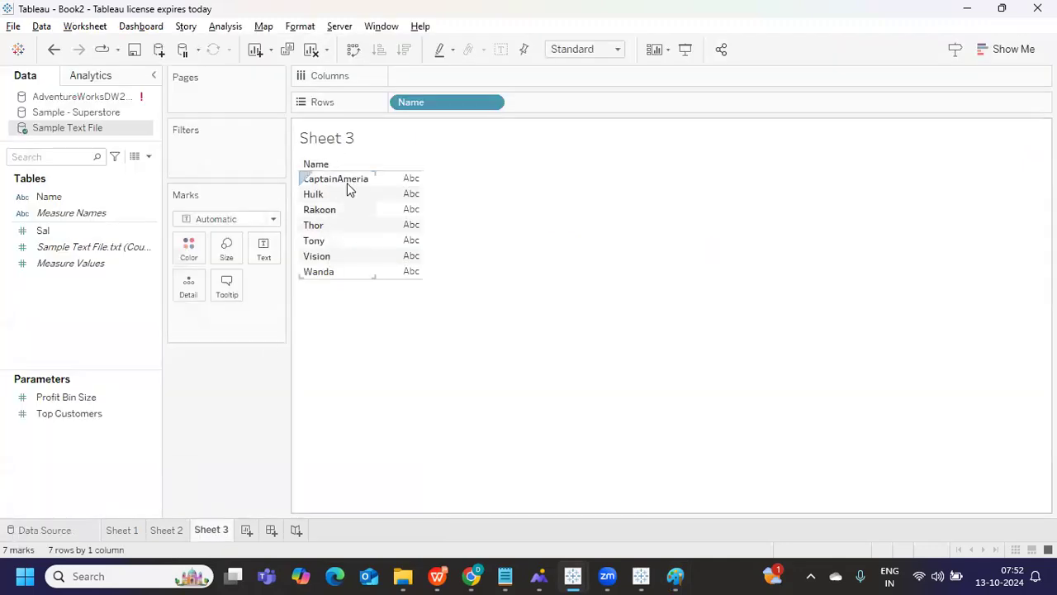
- Open Sample Text File from the Tableau 41 folder in Notepad and examine its Name and Sal column headers
{"action": "mouse_move", "coordinate": [404, 577]}
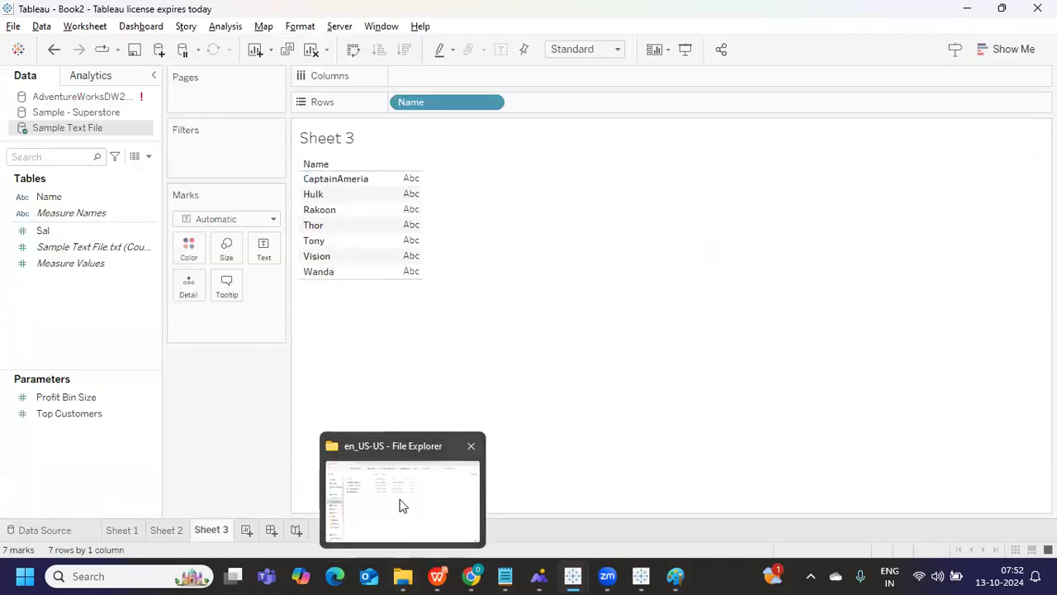
{"action": "left_click", "coordinate": [399, 505]}
{"action": "left_click", "coordinate": [84, 451]}
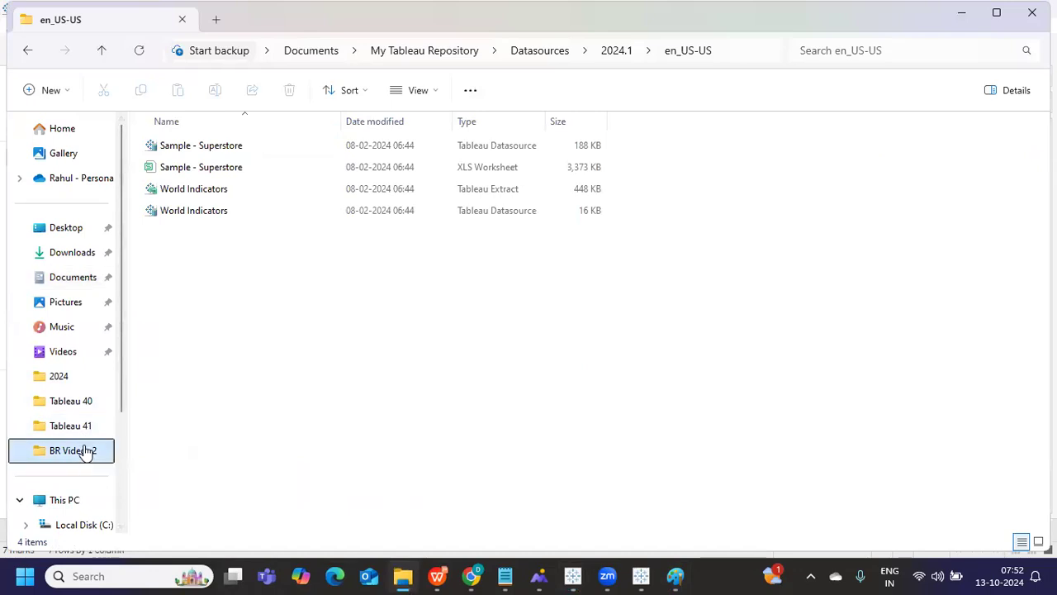
{"action": "key", "text": "alt+Up"}
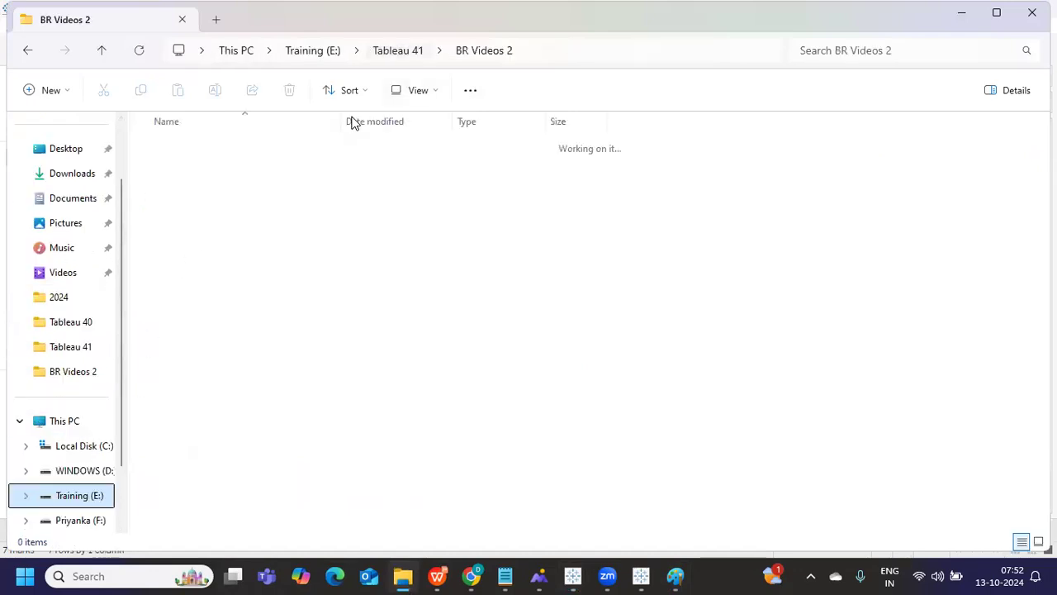
{"action": "double_click", "coordinate": [172, 211]}
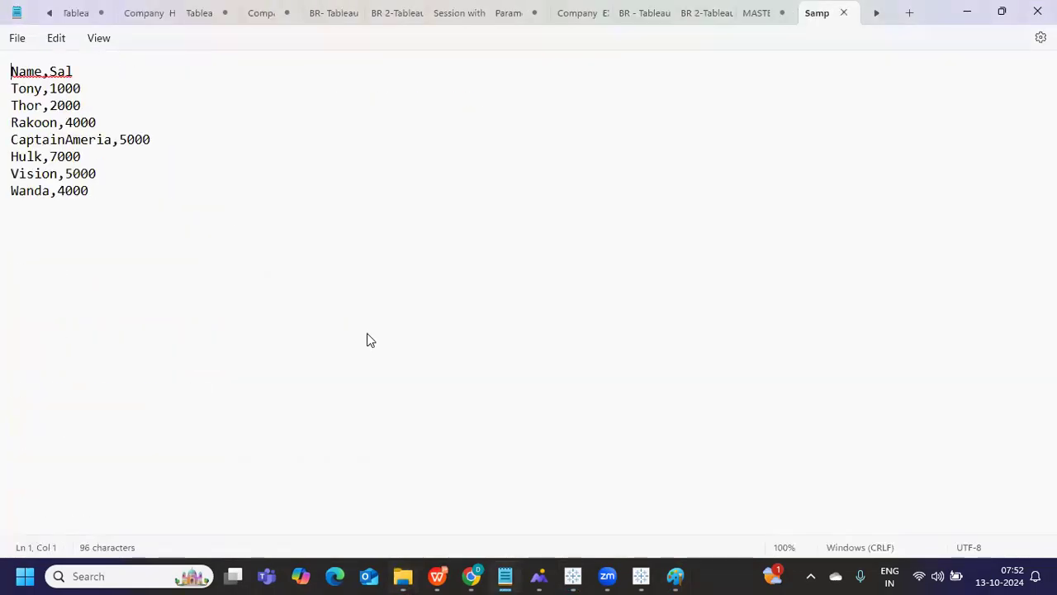
{"action": "double_click", "coordinate": [23, 73]}
{"action": "double_click", "coordinate": [61, 71]}
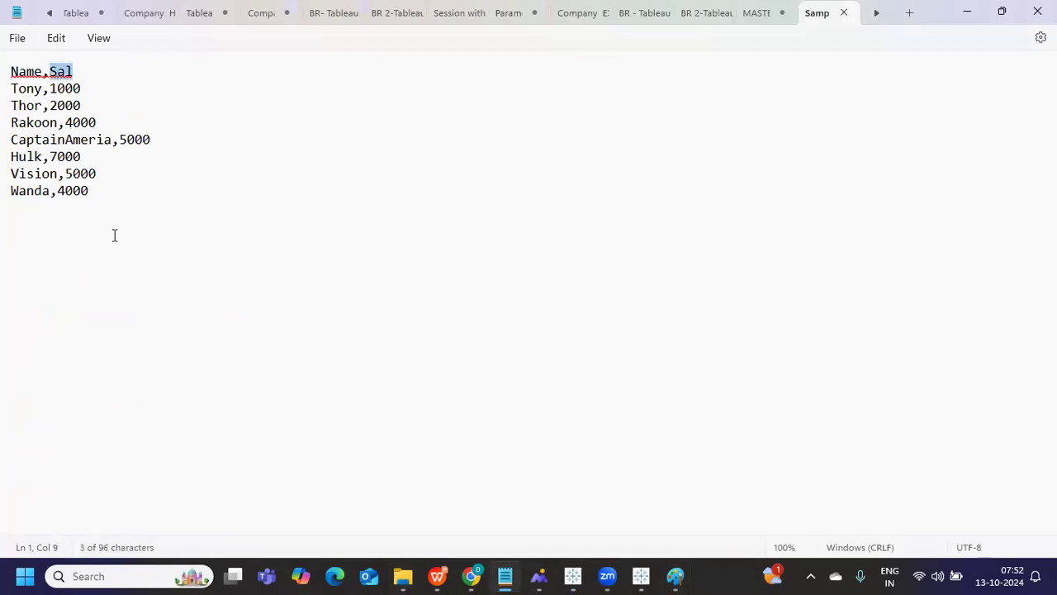
- Add the record "spiderman,3000" on a new line after Wanda and save the text file
{"action": "left_click_drag", "start_coordinate": [11, 87], "coordinate": [134, 254]}
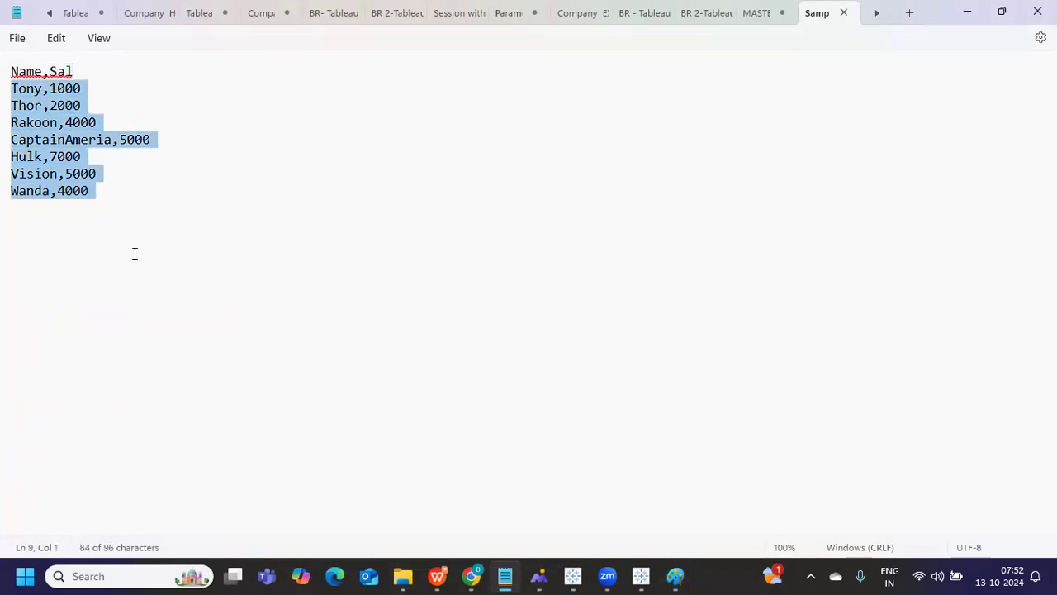
{"action": "left_click", "coordinate": [132, 197]}
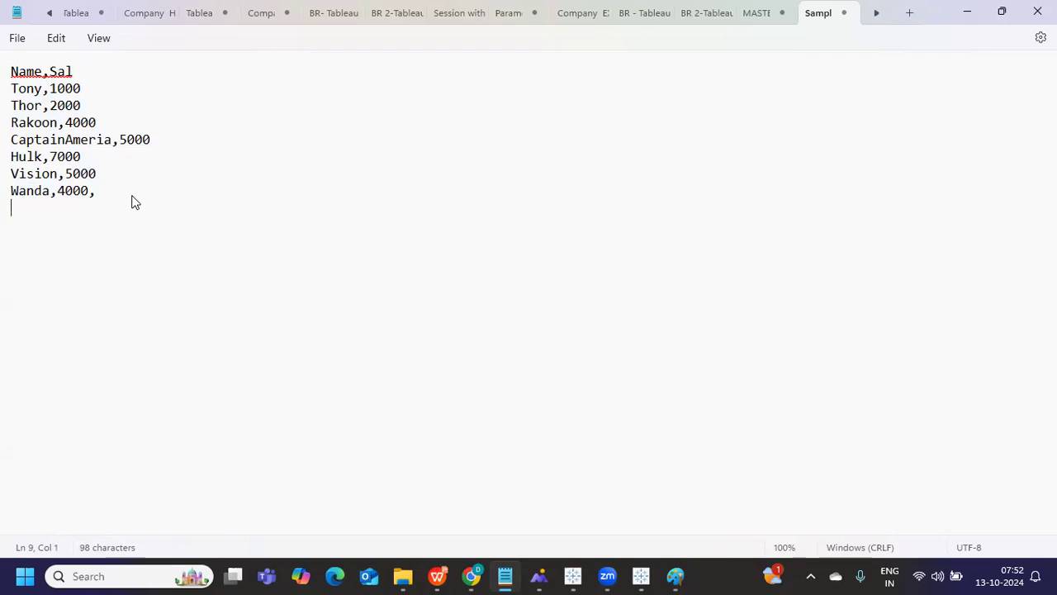
{"action": "key", "text": "Return"}
{"action": "type", "text": "spi"}
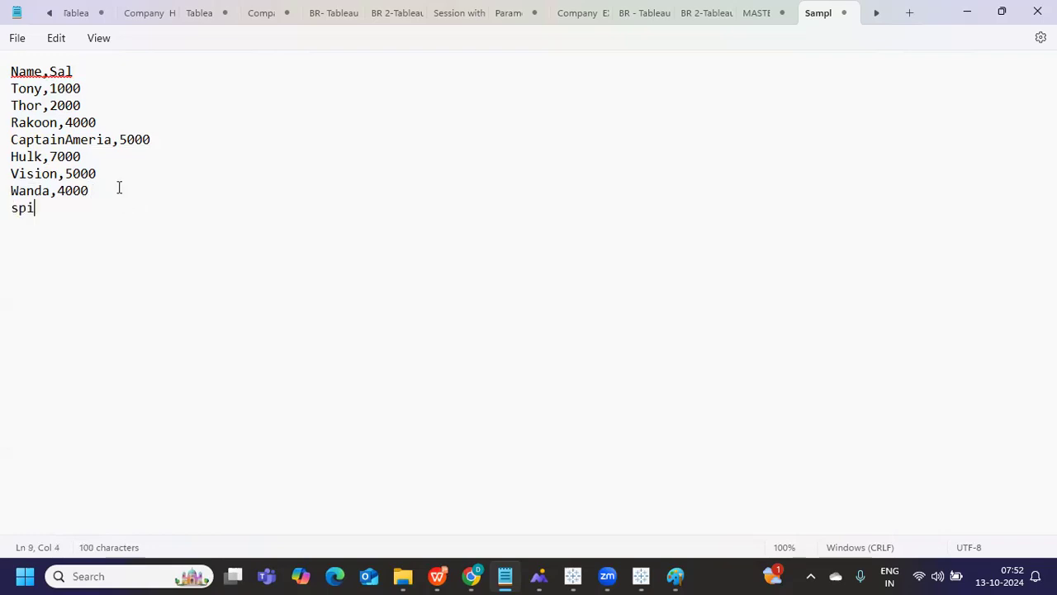
{"action": "type", "text": "derman,3000"}
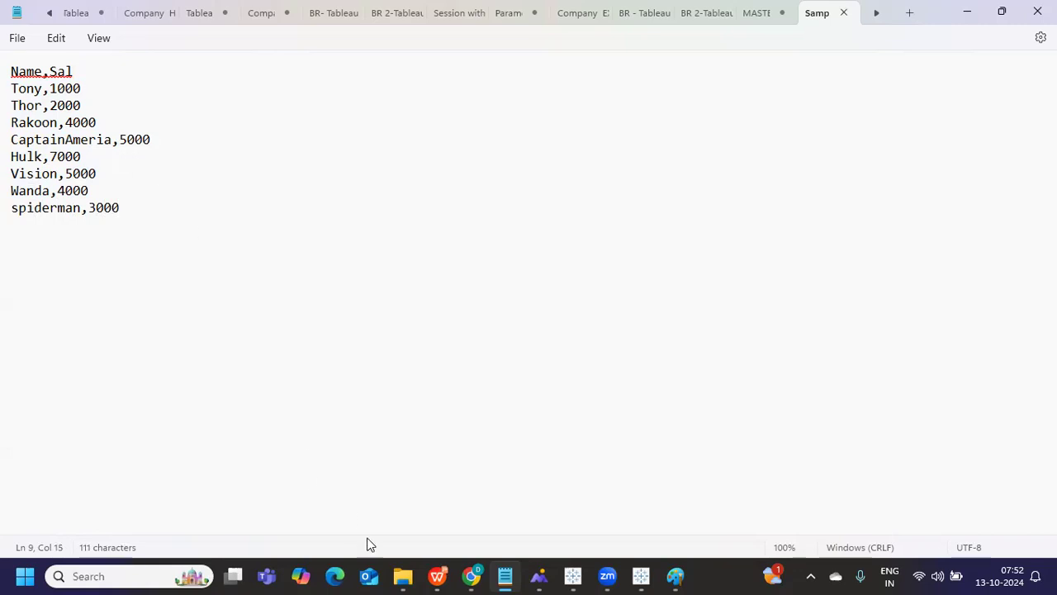
- Switch to Tableau Book2 and refresh the Sample Text File data source
{"action": "mouse_move", "coordinate": [640, 576]}
{"action": "left_click", "coordinate": [646, 512]}
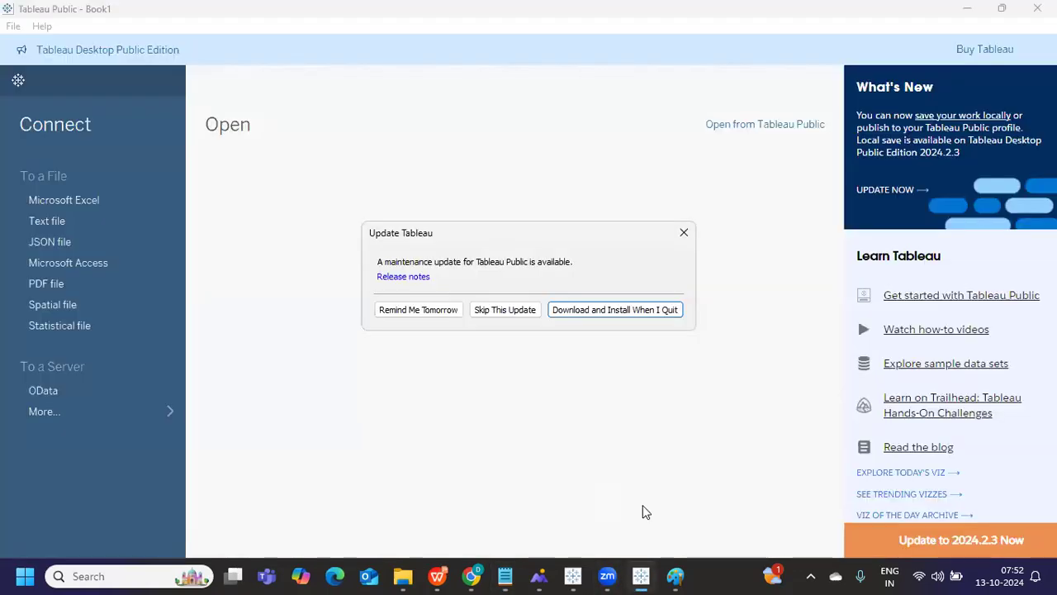
{"action": "mouse_move", "coordinate": [572, 576]}
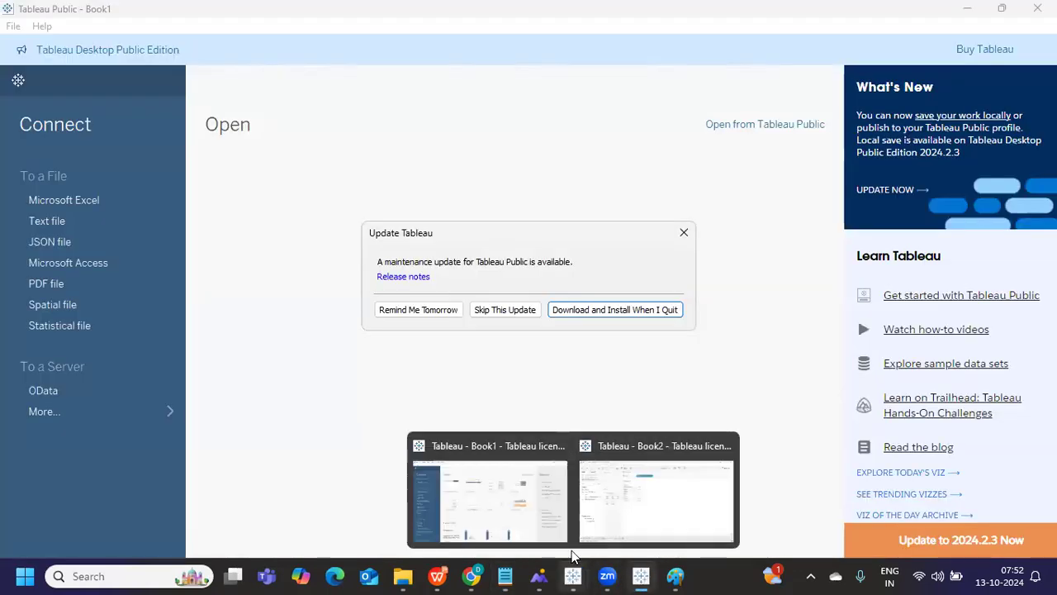
{"action": "left_click", "coordinate": [599, 484]}
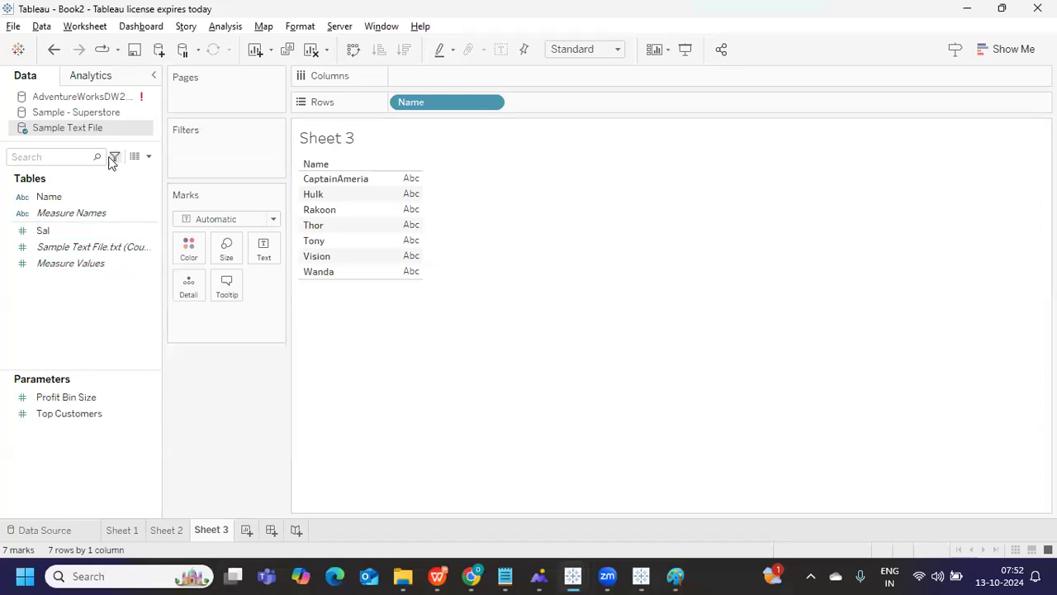
{"action": "right_click", "coordinate": [113, 130]}
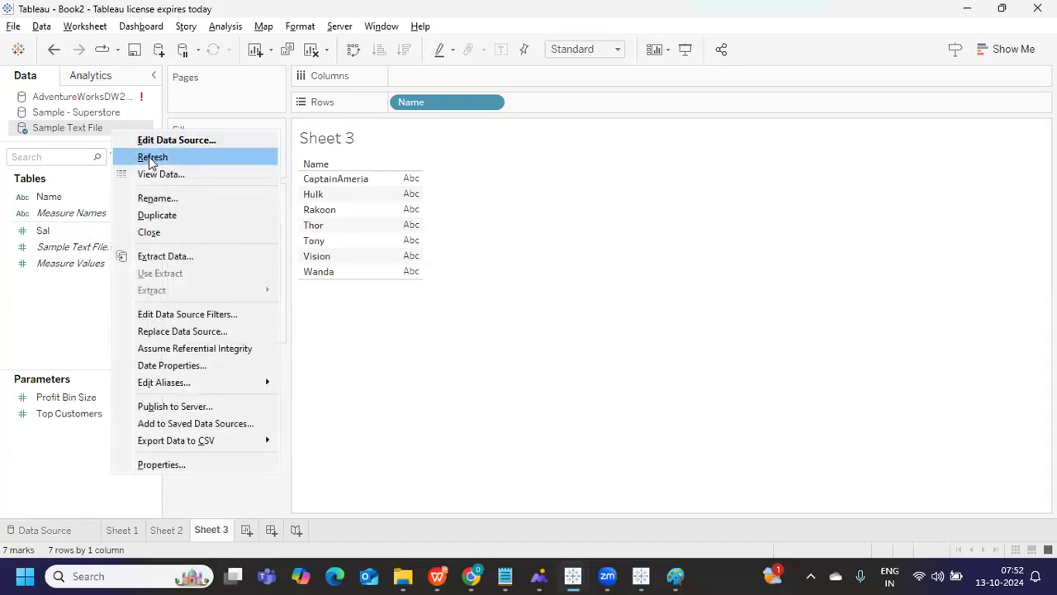
{"action": "left_click", "coordinate": [150, 157]}
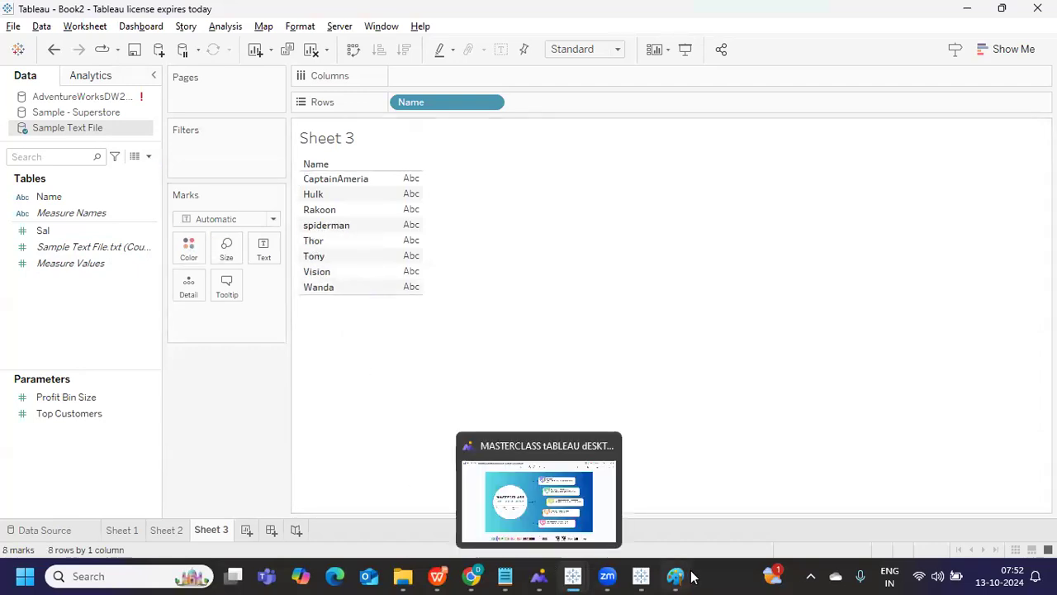
- Examine the live versus extract diagram in Paint and return to Tableau Book2
{"action": "mouse_move", "coordinate": [676, 576]}
{"action": "left_click", "coordinate": [683, 512]}
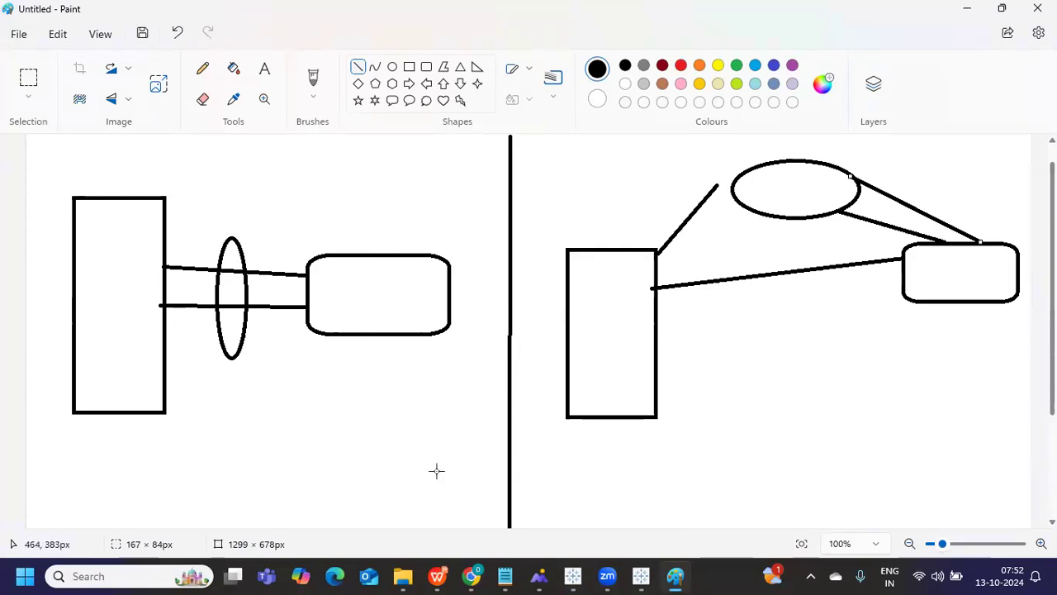
{"action": "mouse_move", "coordinate": [538, 576]}
{"action": "left_click", "coordinate": [626, 494]}
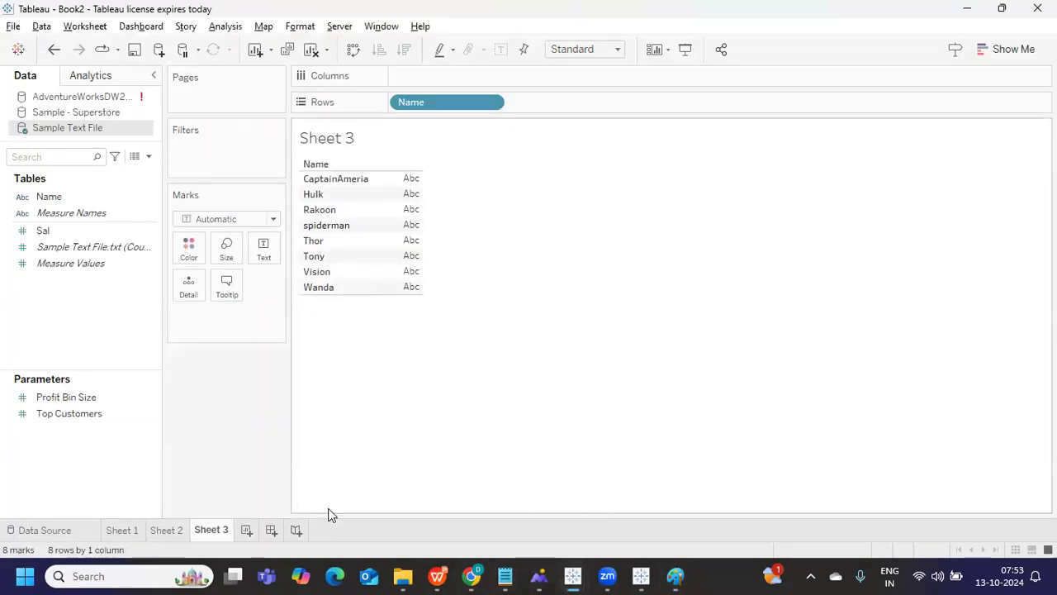
- Set the Sample Text File connection to Extract and go to Sheet 3 to start saving the extract
{"action": "left_click", "coordinate": [29, 530]}
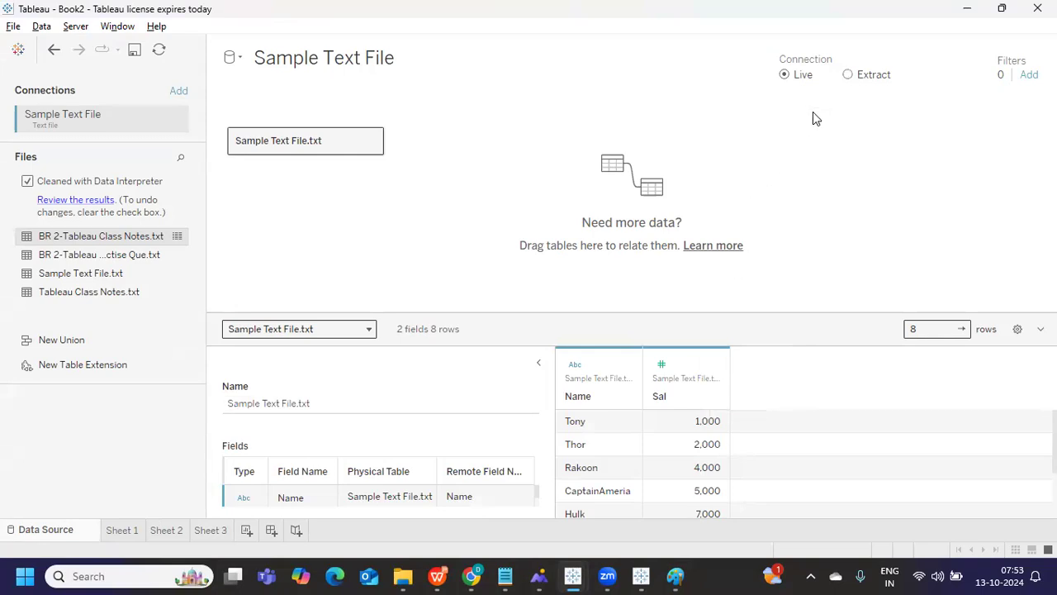
{"action": "left_click", "coordinate": [847, 75]}
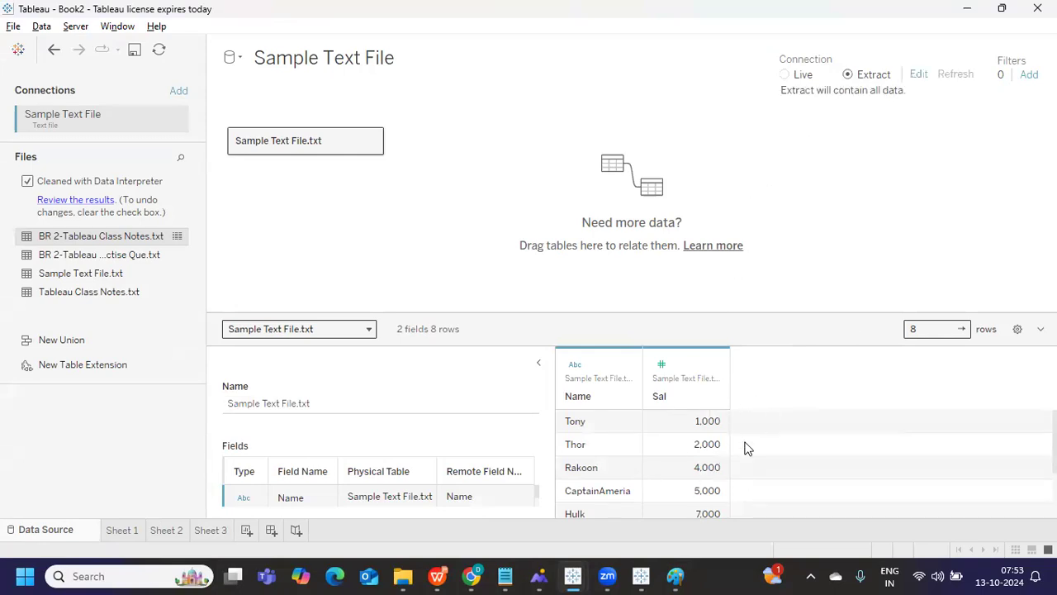
{"action": "left_click", "coordinate": [219, 534]}
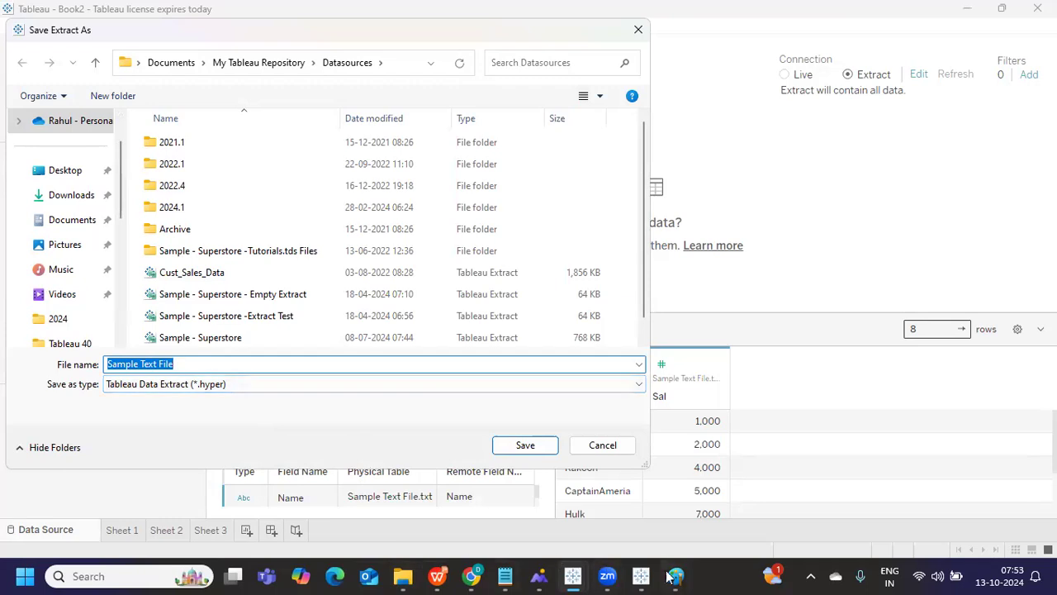
- Review the extract half of the Paint diagram and go back to the extract's save dialog in Tableau
{"action": "mouse_move", "coordinate": [675, 576]}
{"action": "left_click", "coordinate": [707, 523]}
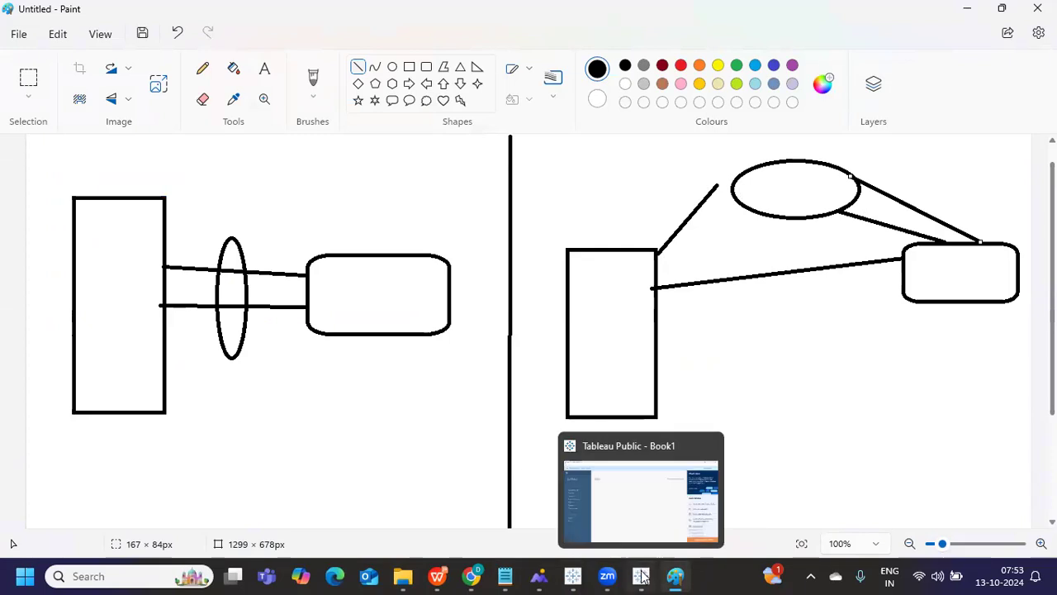
{"action": "mouse_move", "coordinate": [574, 572]}
{"action": "left_click", "coordinate": [633, 507]}
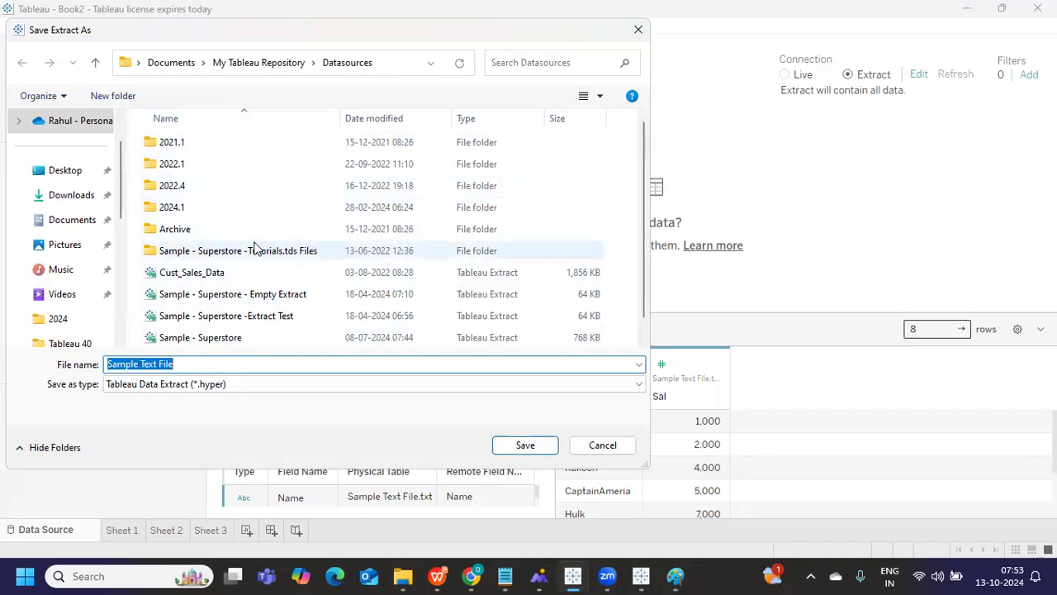
- Save the extract as "Sample Text File- Tableau master Class" in the Datasources folder and return to Sheet 3
{"action": "left_click", "coordinate": [185, 363]}
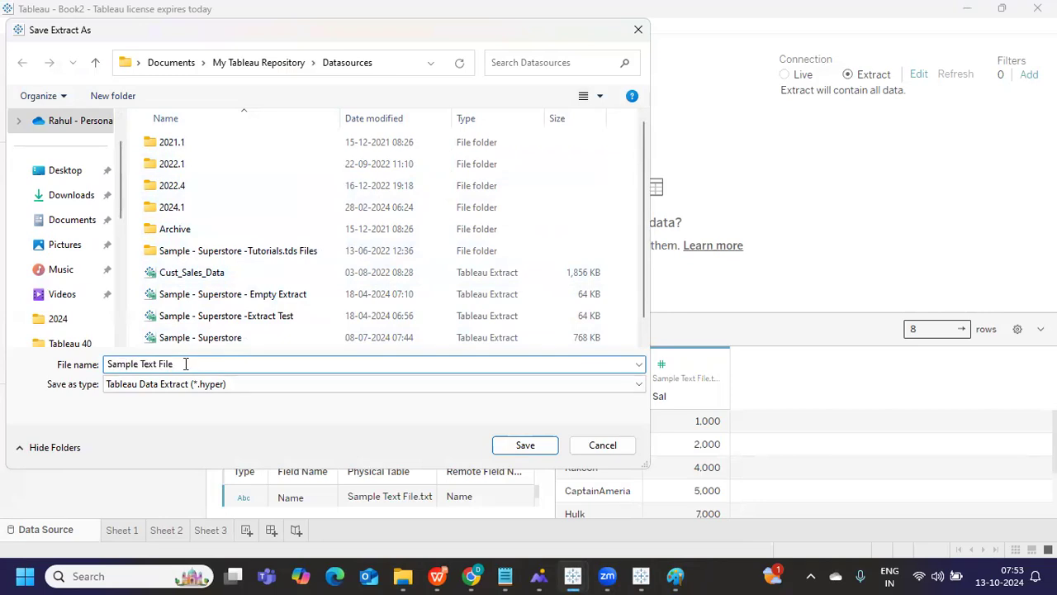
{"action": "type", "text": "- Tableau master Class"}
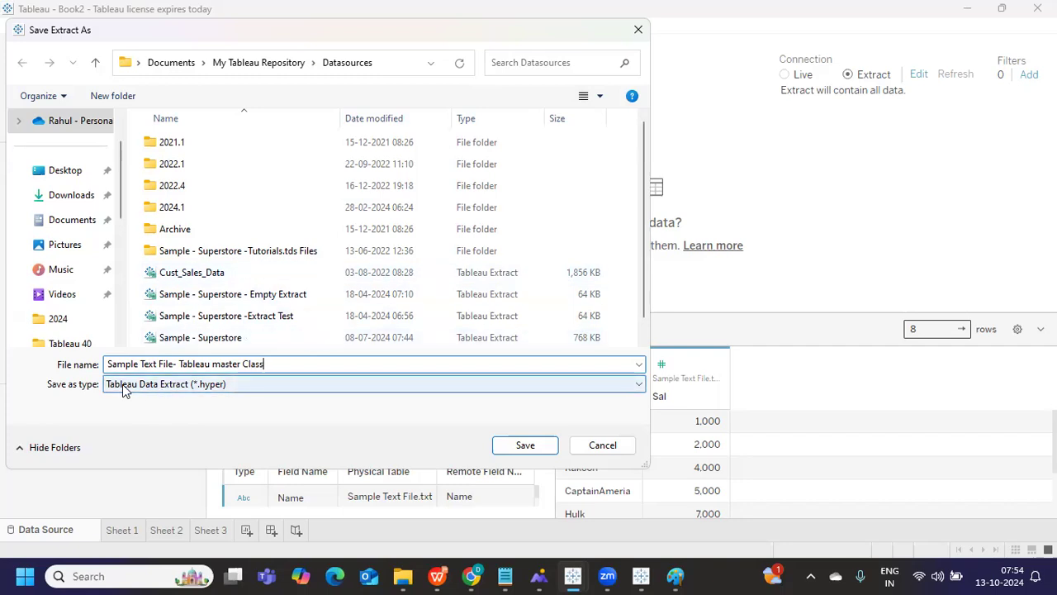
{"action": "left_click", "coordinate": [502, 445]}
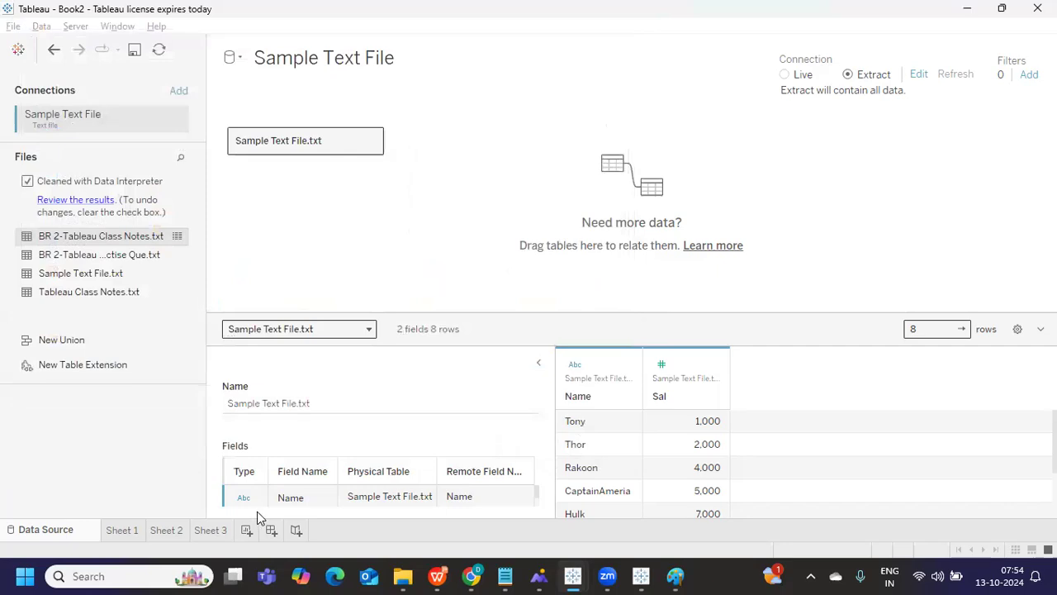
{"action": "left_click", "coordinate": [223, 529]}
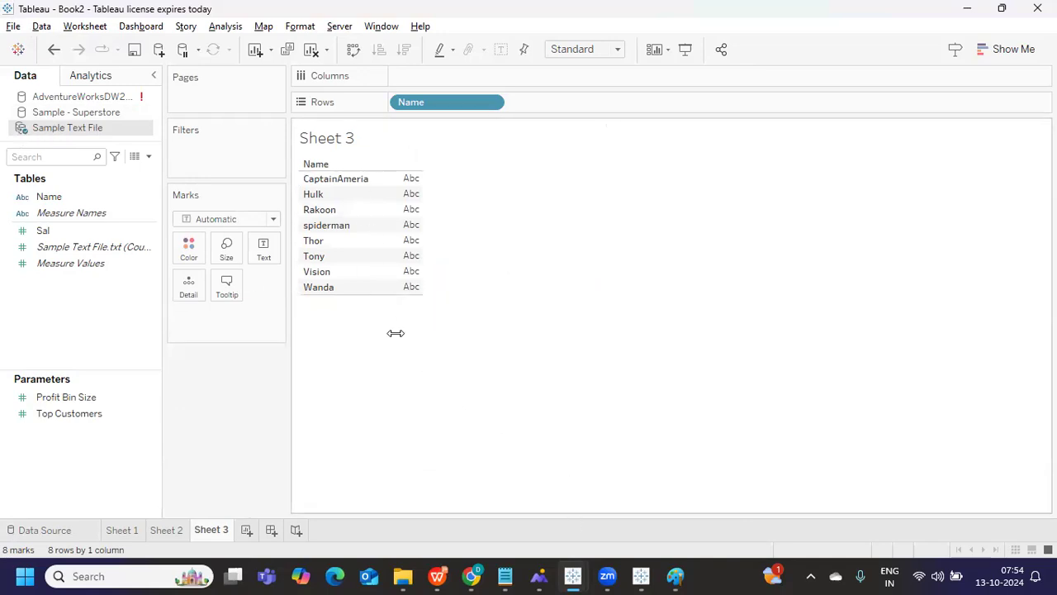
- Switch to Sample Text File in Notepad, add the record "Groot,3500" on a new line, and save the file
{"action": "mouse_move", "coordinate": [512, 576]}
{"action": "left_click", "coordinate": [494, 506]}
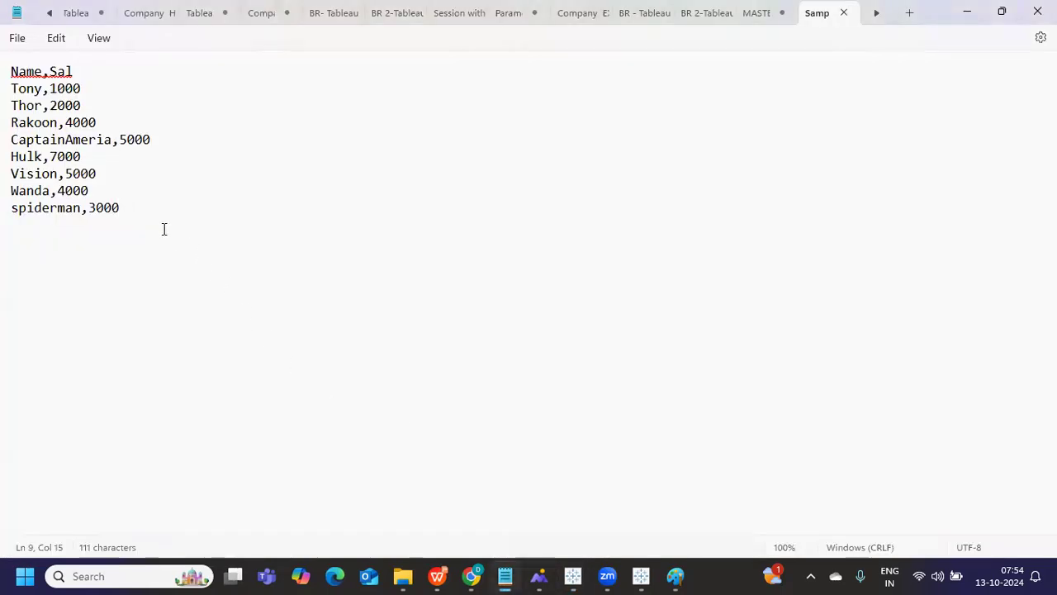
{"action": "key", "text": "Return"}
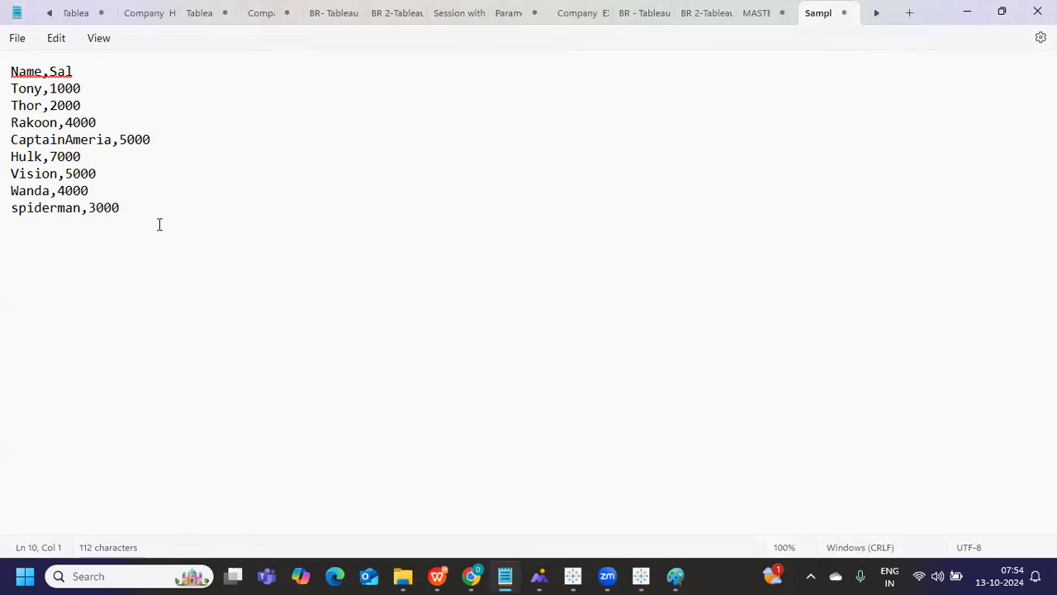
{"action": "type", "text": "Groot,3500"}
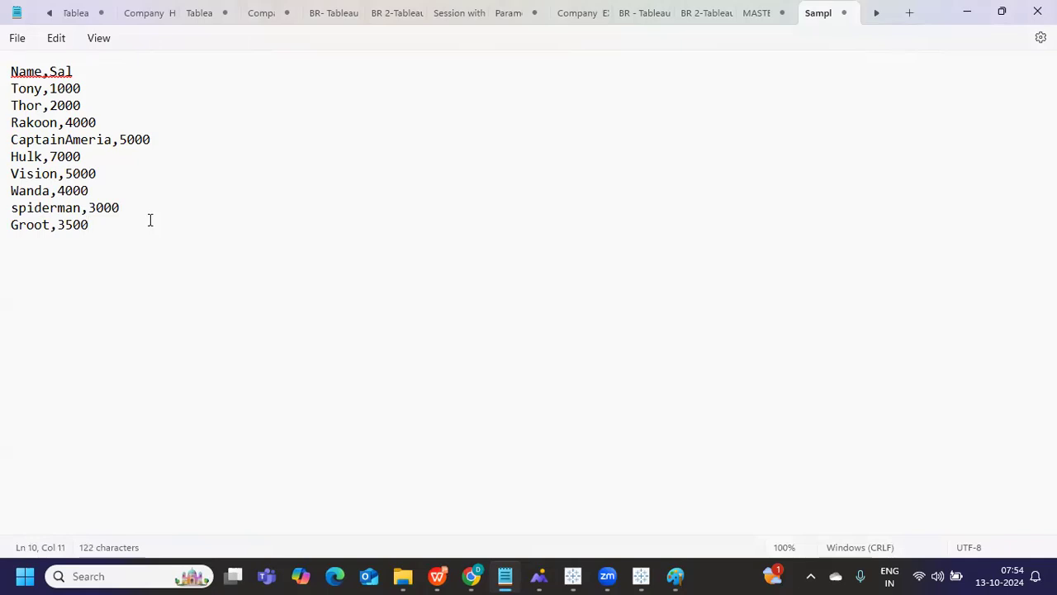
{"action": "key", "text": "ctrl+s"}
- Return to Tableau Book2 and try the ordinary data source refresh on Sample Text File twice
{"action": "key", "text": "alt+Tab"}
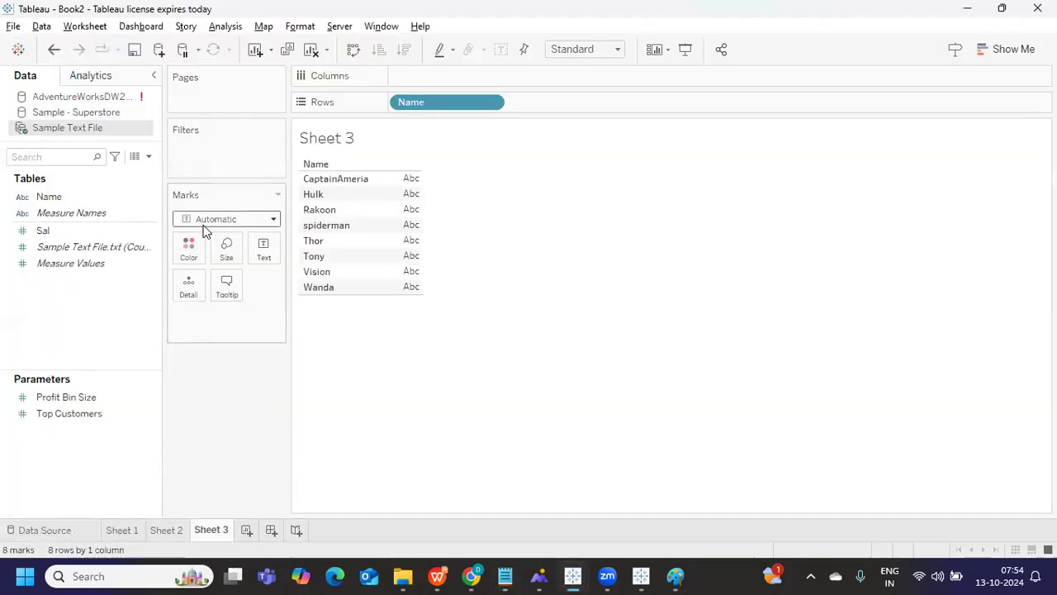
{"action": "right_click", "coordinate": [45, 130]}
{"action": "left_click", "coordinate": [71, 157]}
{"action": "right_click", "coordinate": [67, 127]}
{"action": "left_click", "coordinate": [107, 156]}
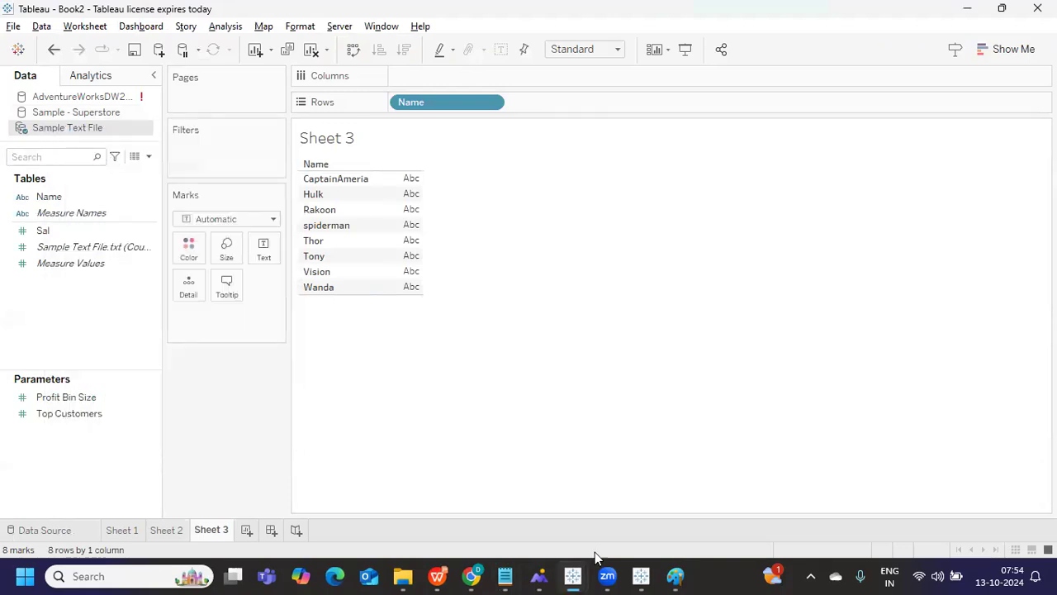
- In Paint's extract diagram, draw a line about 347 × 57 px from rectangle to rounded box and one about 135 × 62 px crossing the short diagonal
{"action": "mouse_move", "coordinate": [675, 575]}
{"action": "left_click", "coordinate": [684, 466]}
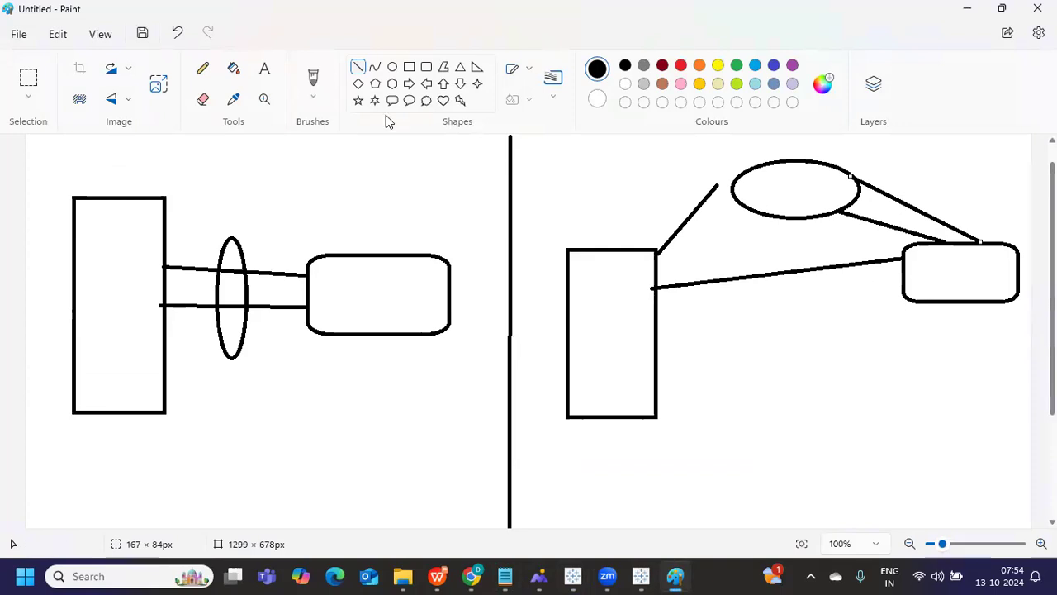
{"action": "left_click_drag", "start_coordinate": [655, 315], "coordinate": [923, 273]}
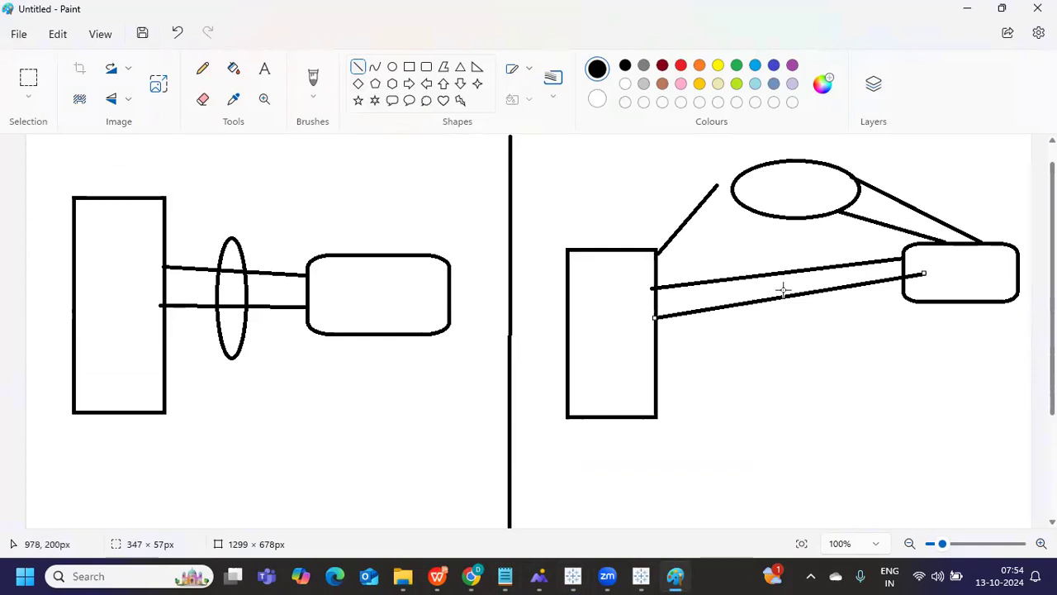
{"action": "left_click_drag", "start_coordinate": [645, 193], "coordinate": [750, 242]}
- Draw an ellipse around the crossed lines and another about 156 × 81 px over the lines joining the oval to the rounded box
{"action": "left_click", "coordinate": [393, 66]}
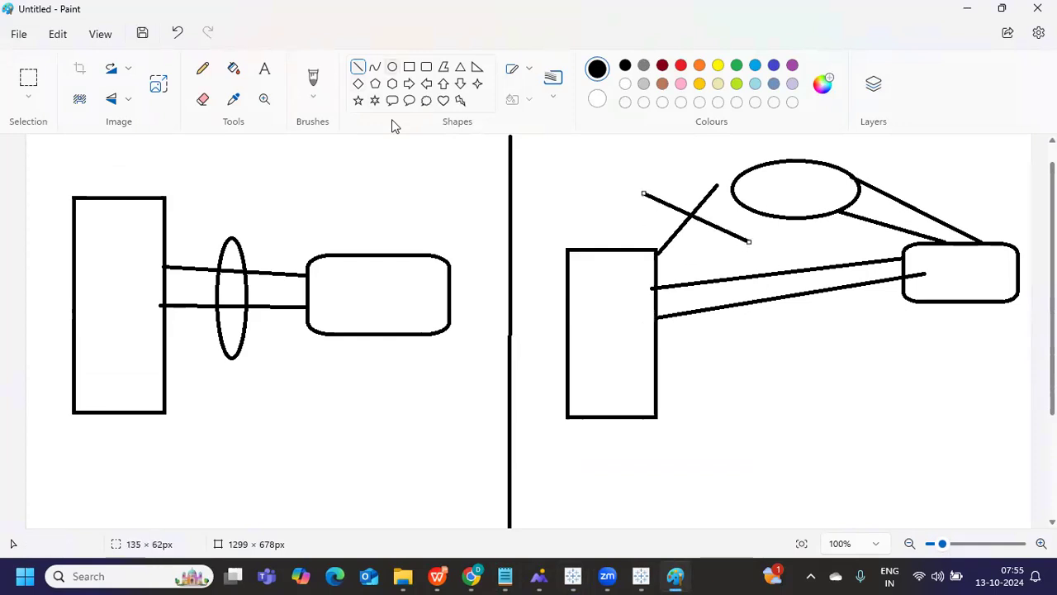
{"action": "left_click_drag", "start_coordinate": [626, 157], "coordinate": [732, 250]}
{"action": "mouse_move", "coordinate": [985, 188]}
{"action": "left_mouse_down"}
{"action": "mouse_move", "coordinate": [909, 246]}
{"action": "mouse_move", "coordinate": [857, 256]}
{"action": "left_mouse_up"}
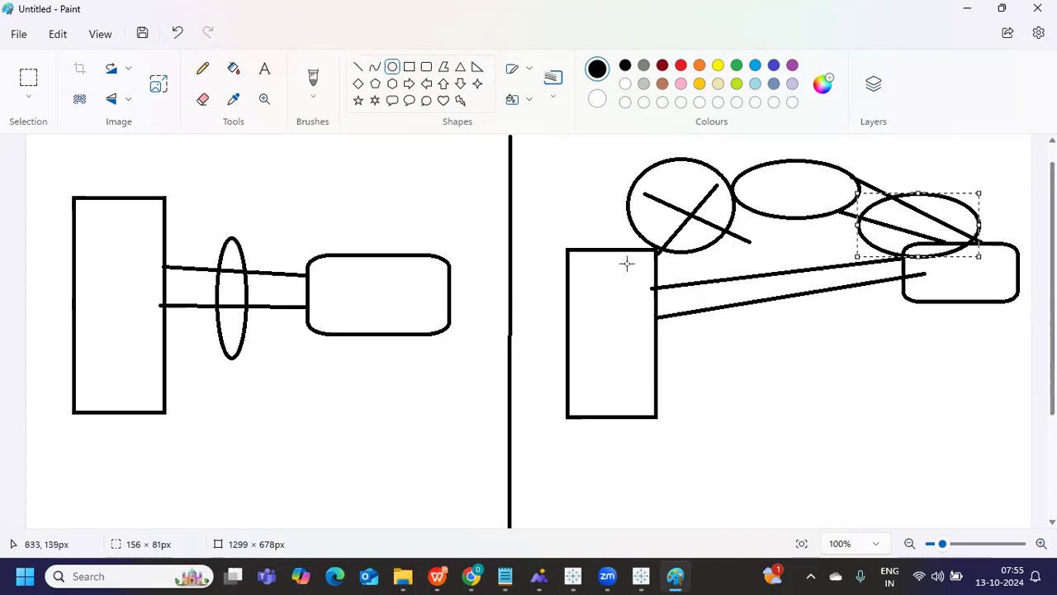
- Return to Tableau Book2 and refresh the Sample Text File extract, accepting replacement of its entire contents
{"action": "key", "text": "alt+Tab"}
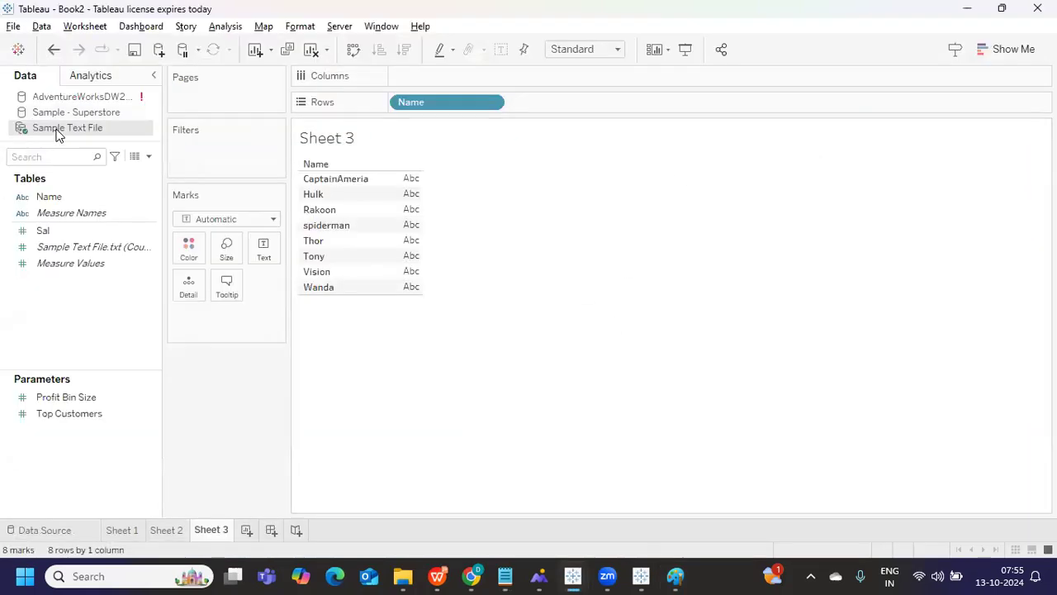
{"action": "right_click", "coordinate": [58, 135]}
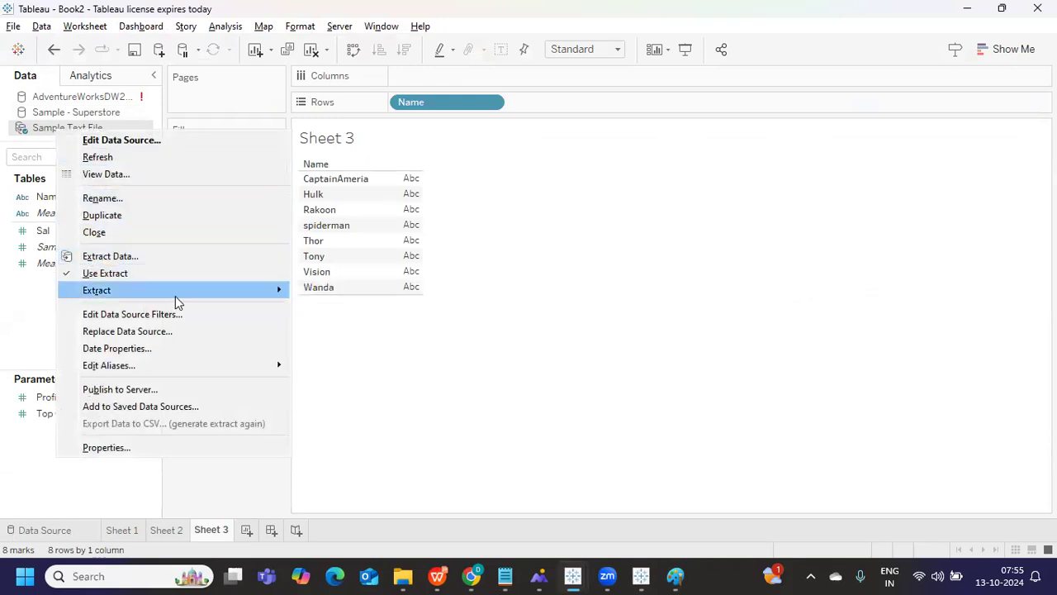
{"action": "mouse_move", "coordinate": [196, 294]}
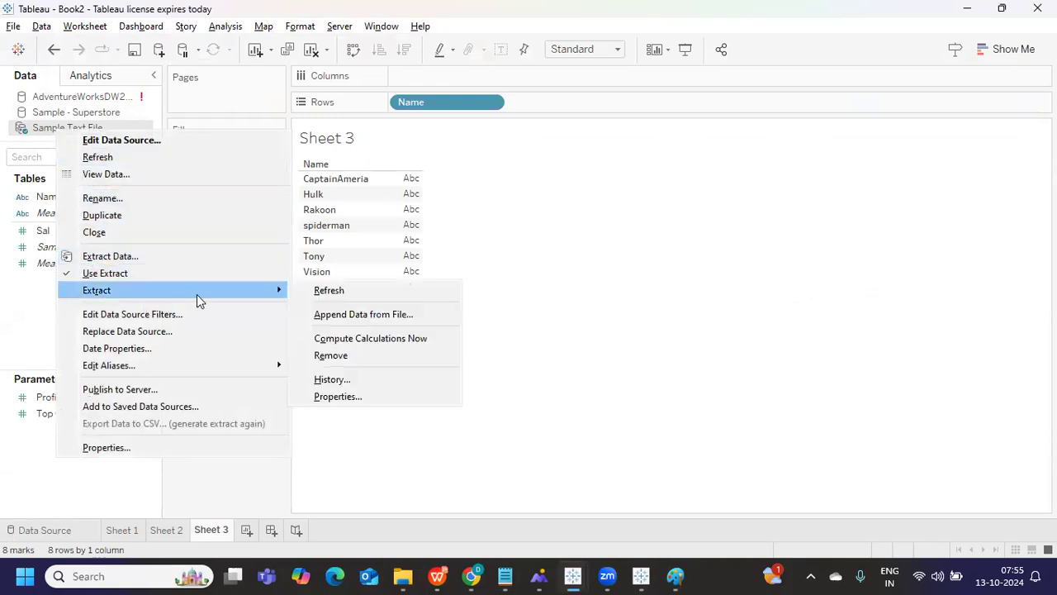
{"action": "left_click", "coordinate": [330, 296]}
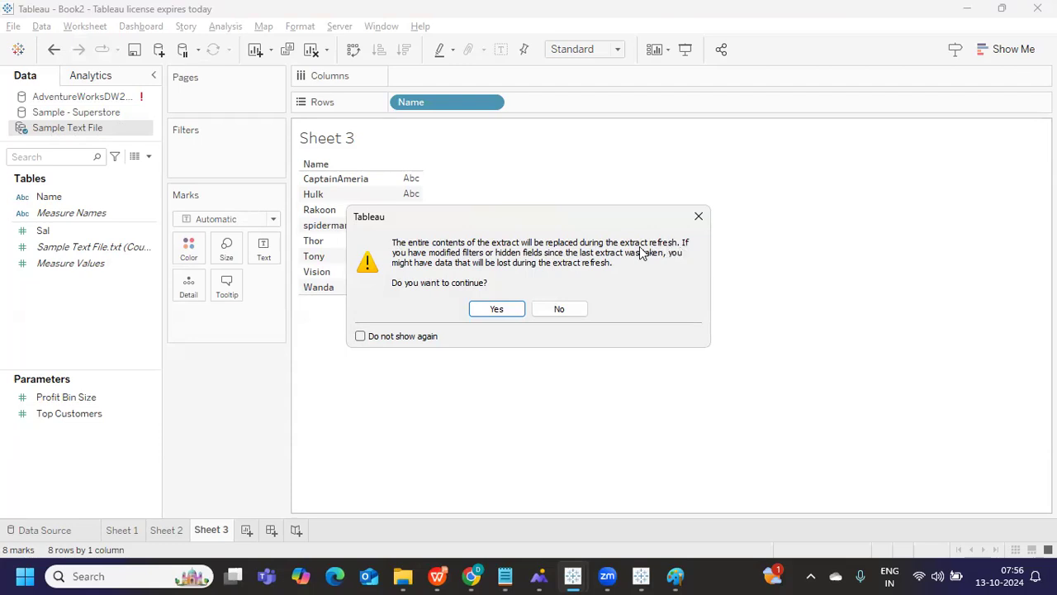
{"action": "left_click", "coordinate": [512, 316]}
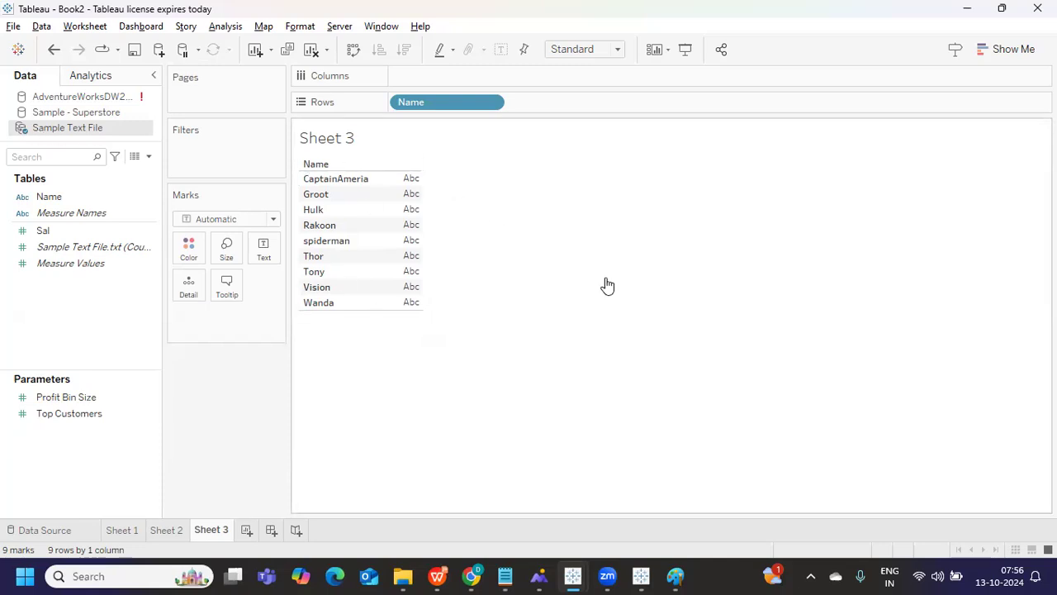
- Switch to the masterclass notes in Notepad and add the lines "Delete from table" and "inserting from table." under Live vs Extract
{"action": "mouse_move", "coordinate": [507, 579]}
{"action": "left_click", "coordinate": [495, 505]}
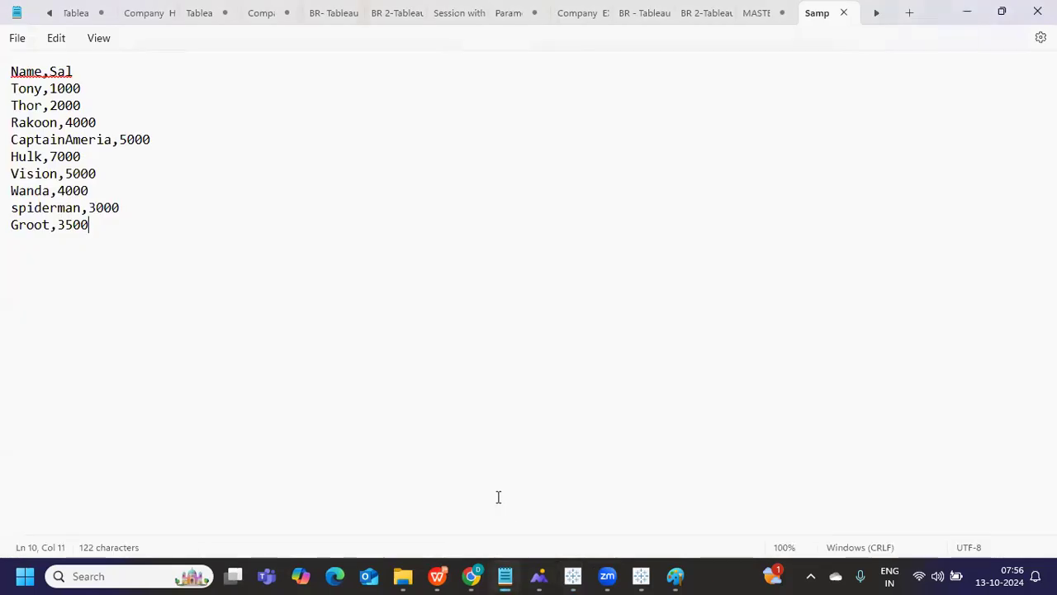
{"action": "left_click", "coordinate": [735, 23]}
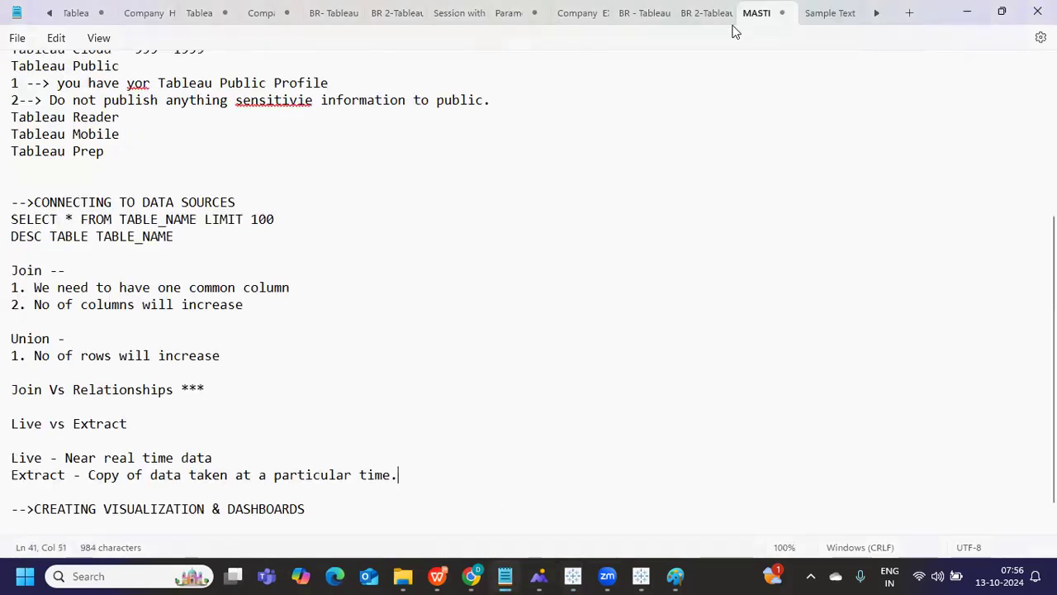
{"action": "left_click", "coordinate": [201, 372]}
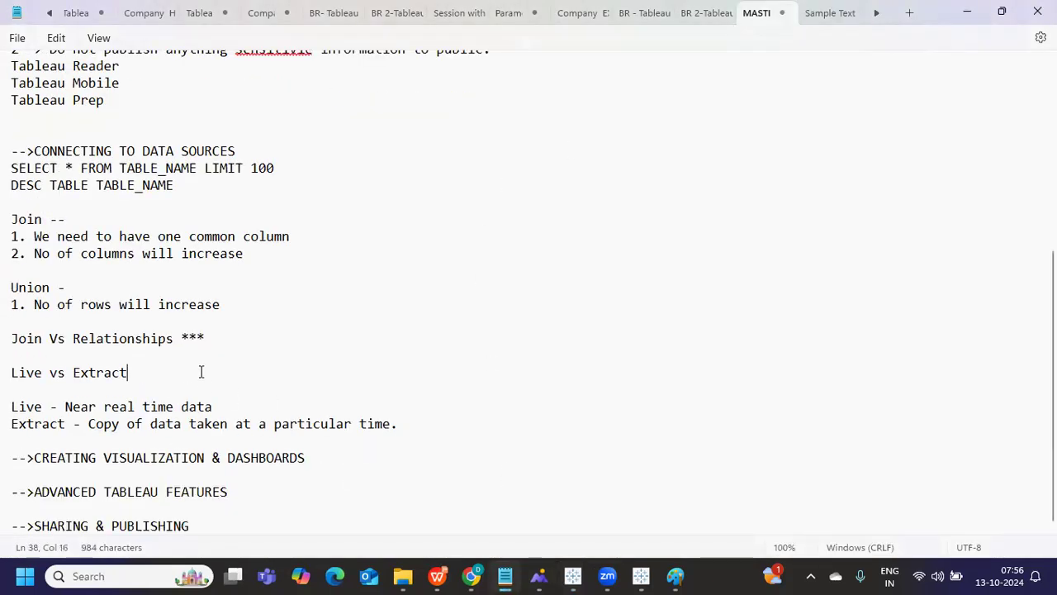
{"action": "key", "text": "Return"}
{"action": "key", "text": "Return"}
{"action": "type", "text": "Dele"}
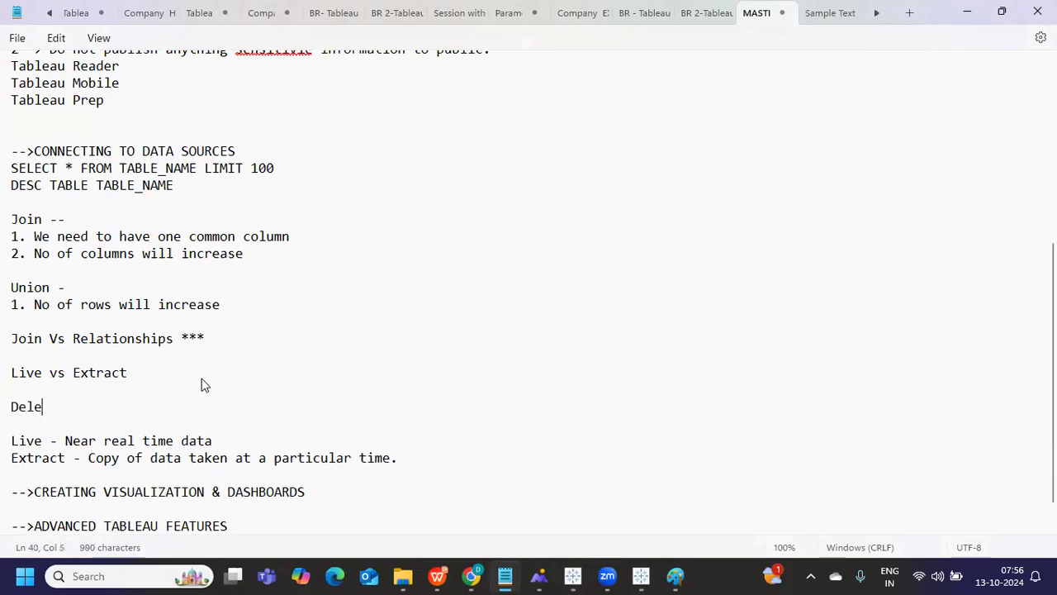
{"action": "type", "text": "te from table"}
{"action": "key", "text": "Return"}
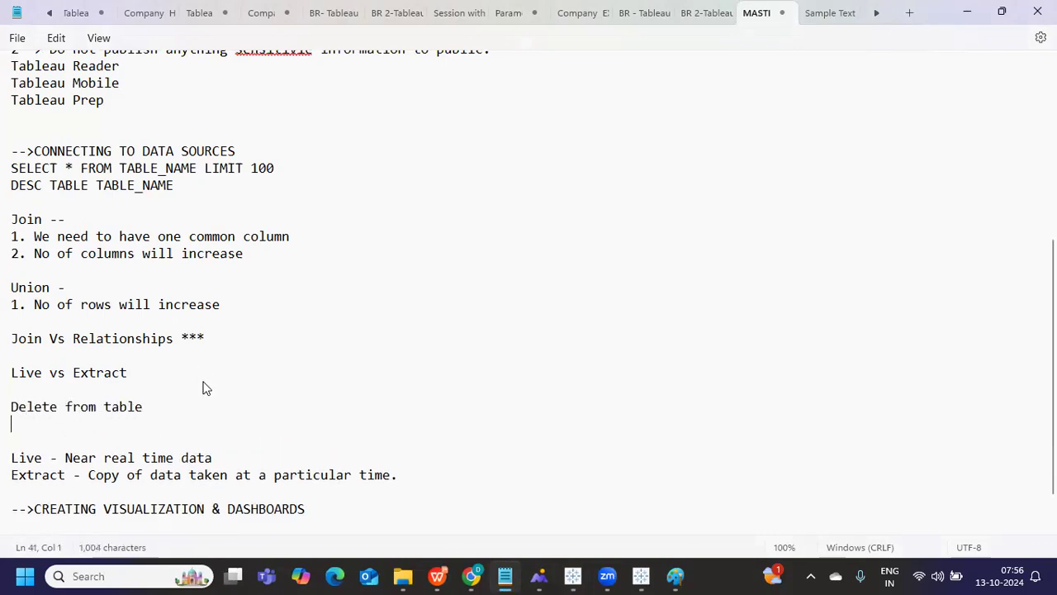
{"action": "type", "text": "inserting"}
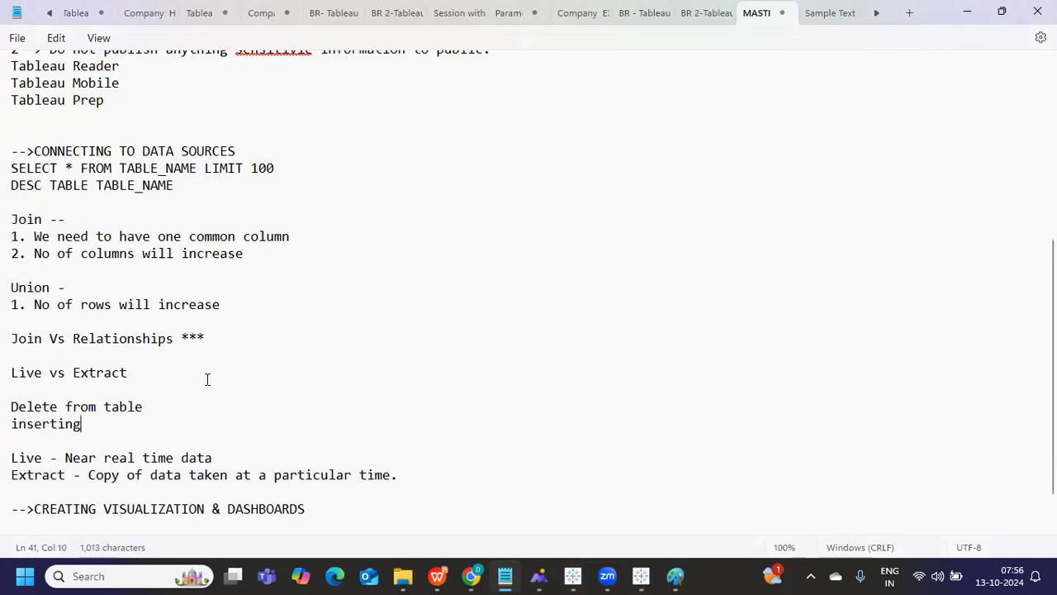
{"action": "type", "text": " from table."}
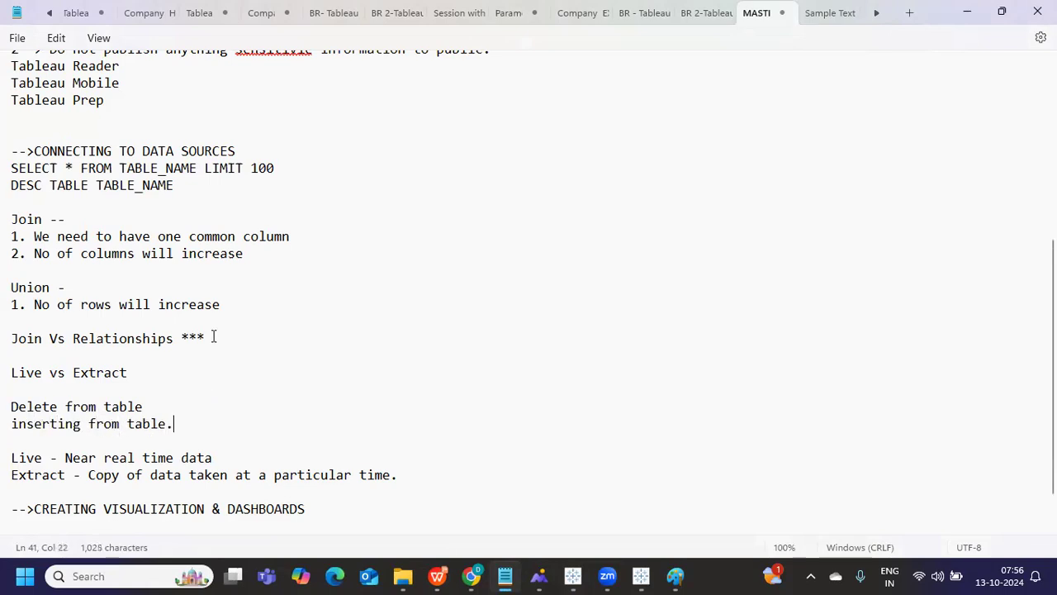
- Return to Tableau Book2, open the extract settings of Sample Text File and view which fields can be used as extract filters
{"action": "key", "text": "alt+Tab"}
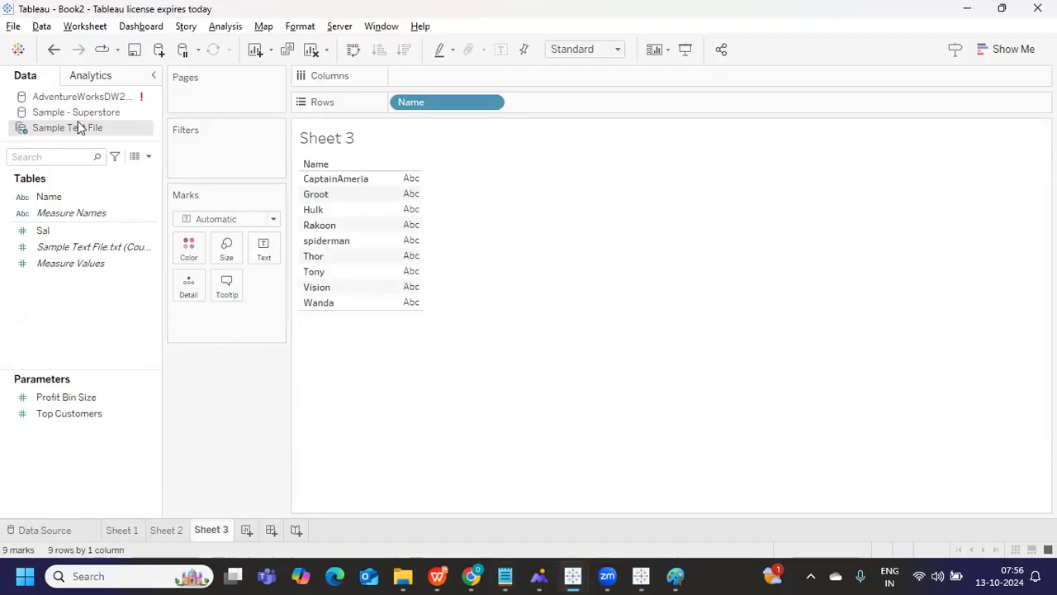
{"action": "mouse_move", "coordinate": [404, 228]}
{"action": "left_click", "coordinate": [53, 534]}
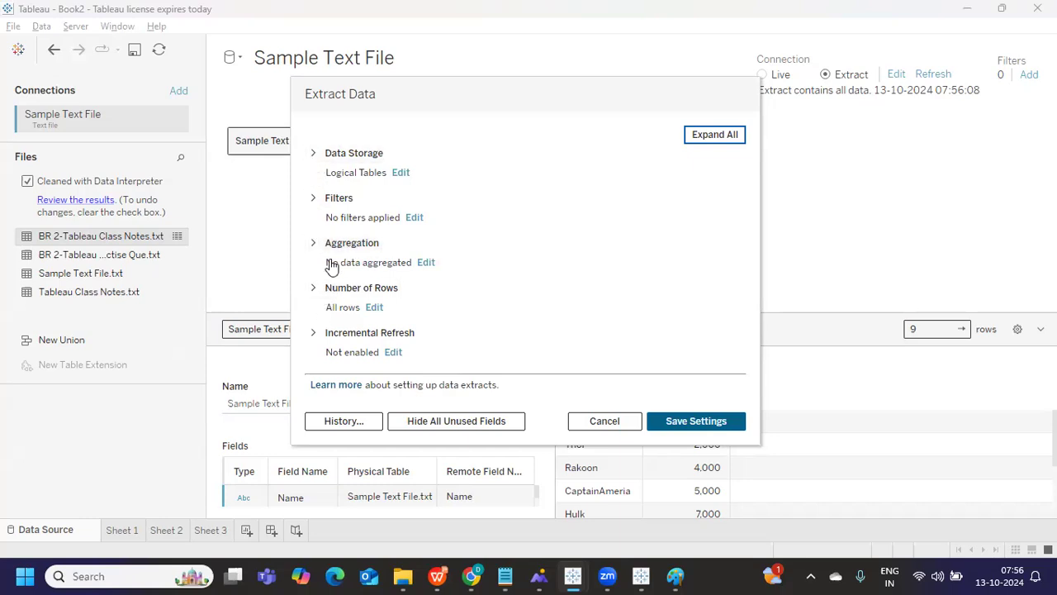
{"action": "left_click", "coordinate": [313, 198]}
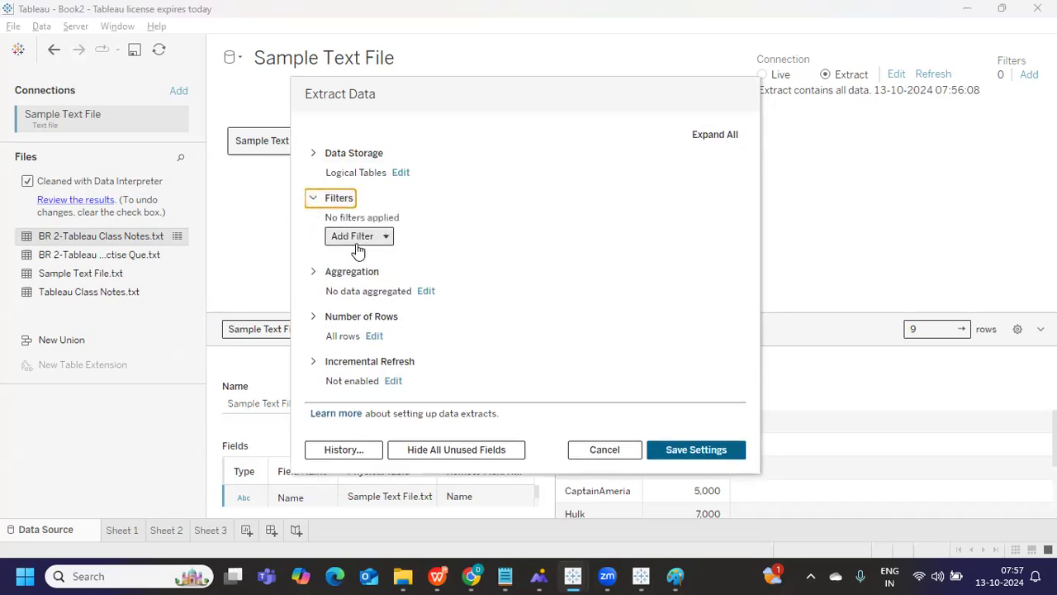
{"action": "left_click", "coordinate": [355, 237]}
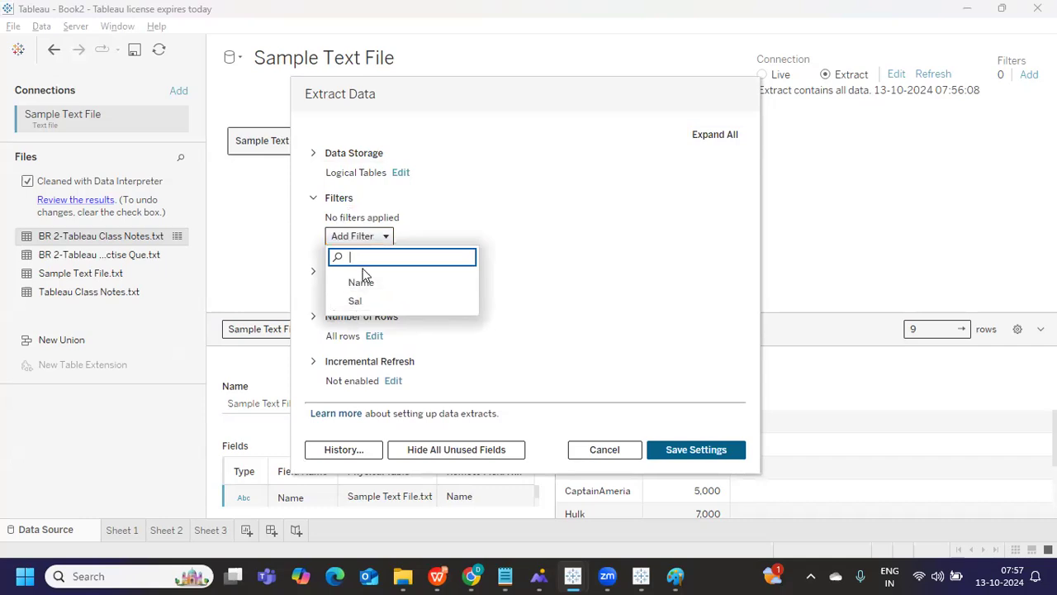
{"action": "left_click", "coordinate": [315, 199]}
- Expand the extract's aggregation options and switch aggregating data for visible dimensions on and back off
{"action": "left_click", "coordinate": [314, 244]}
{"action": "left_click", "coordinate": [315, 248]}
{"action": "left_click", "coordinate": [315, 248]}
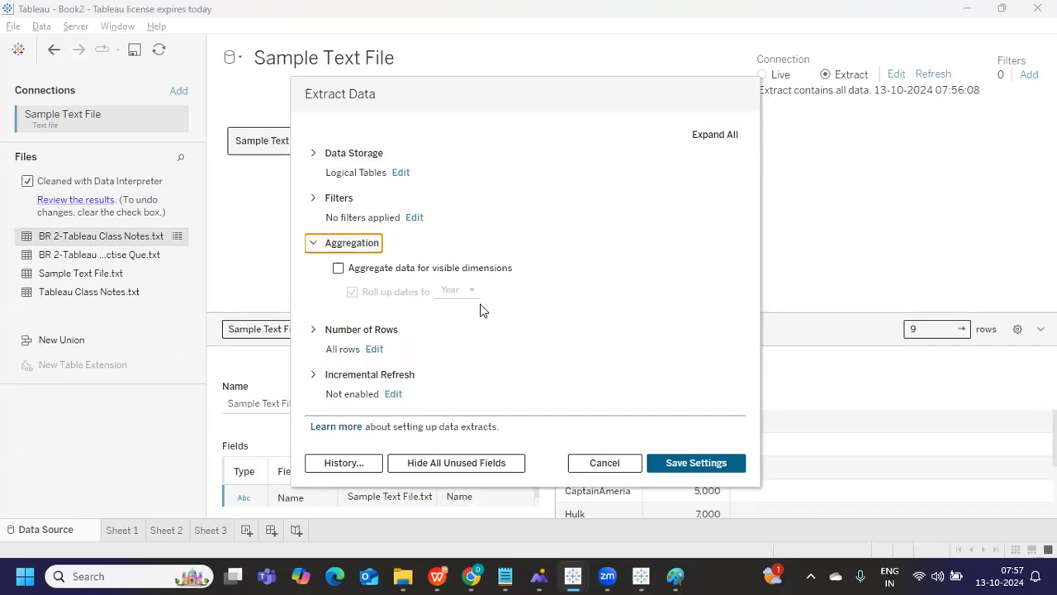
{"action": "left_click", "coordinate": [338, 270]}
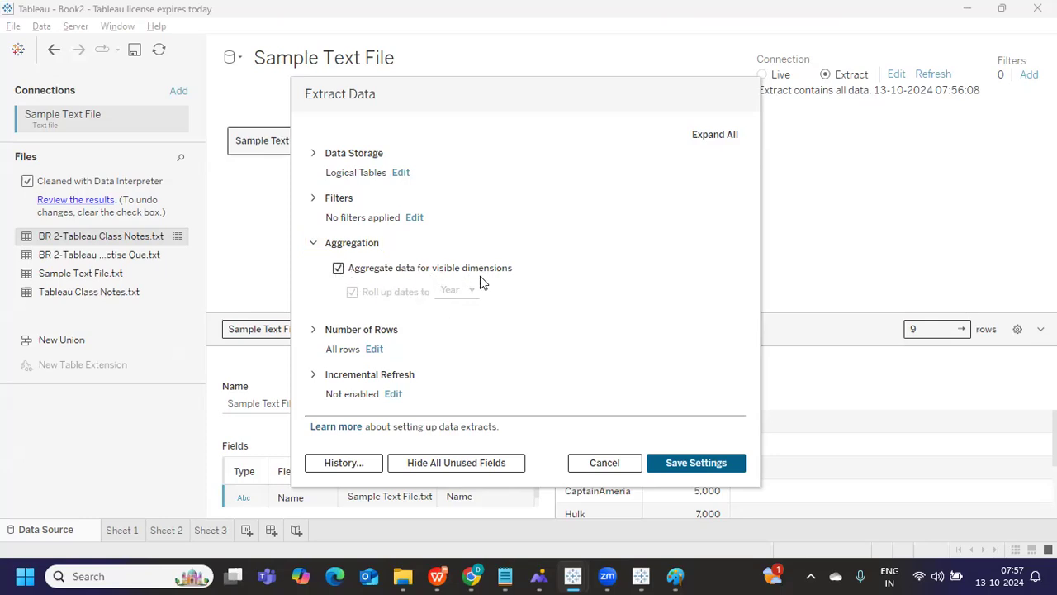
{"action": "left_click", "coordinate": [339, 268]}
- Limit the extract's number of rows to the top 10 rows of Sample Text File, viewing the rows and percent unit choices
{"action": "left_click", "coordinate": [319, 330]}
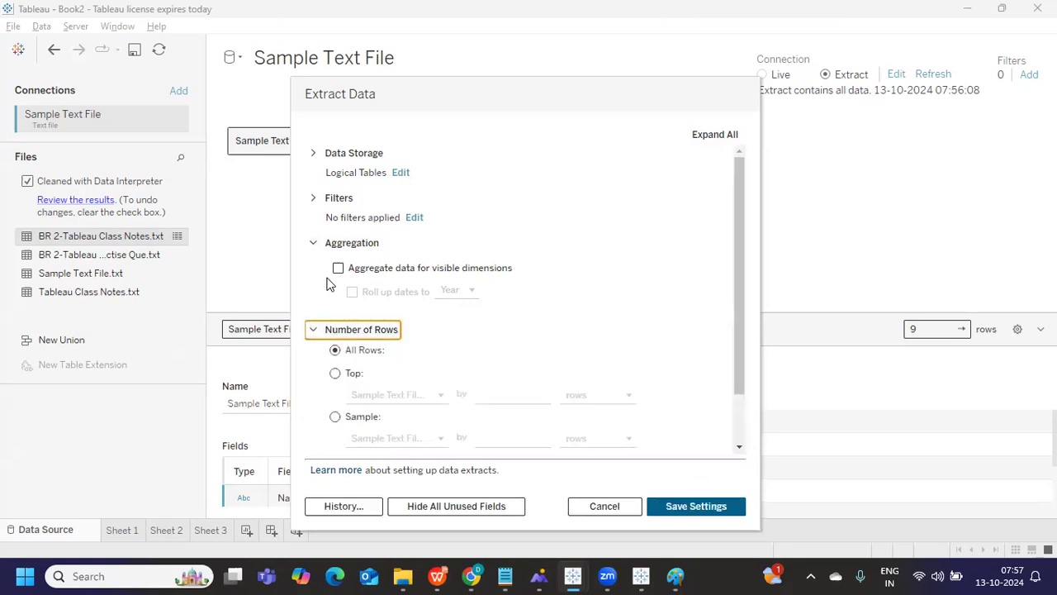
{"action": "left_click", "coordinate": [320, 246]}
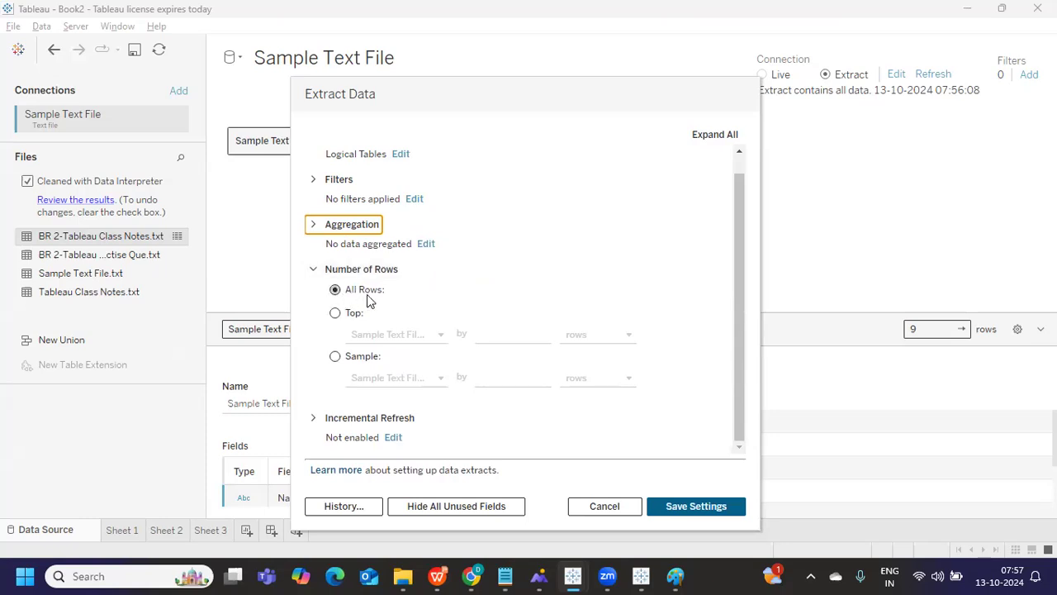
{"action": "left_click", "coordinate": [335, 313]}
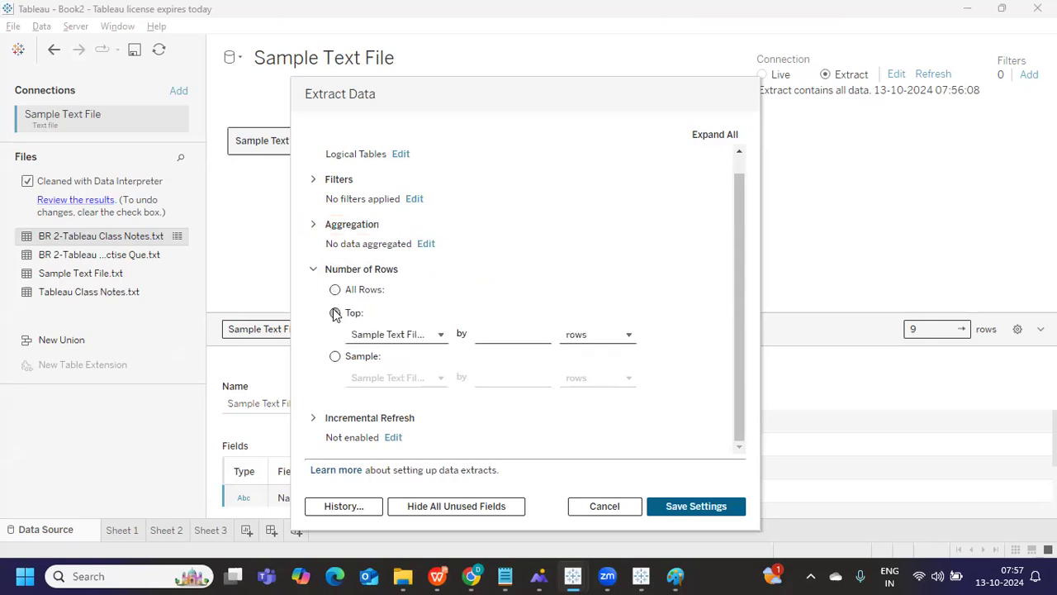
{"action": "left_click", "coordinate": [501, 333]}
{"action": "left_click", "coordinate": [606, 339]}
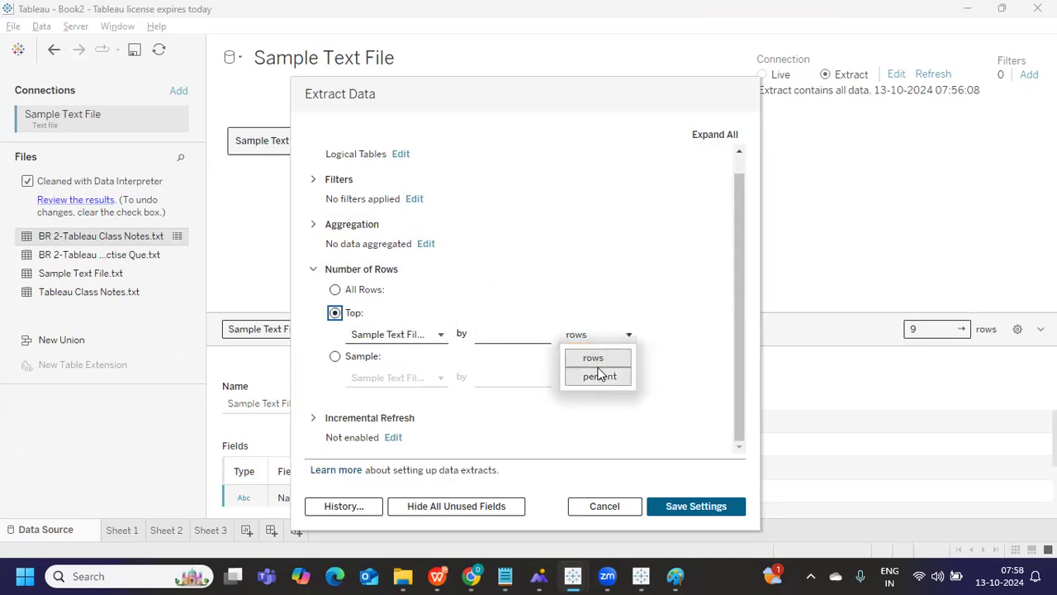
{"action": "left_click", "coordinate": [500, 334]}
{"action": "type", "text": "10"}
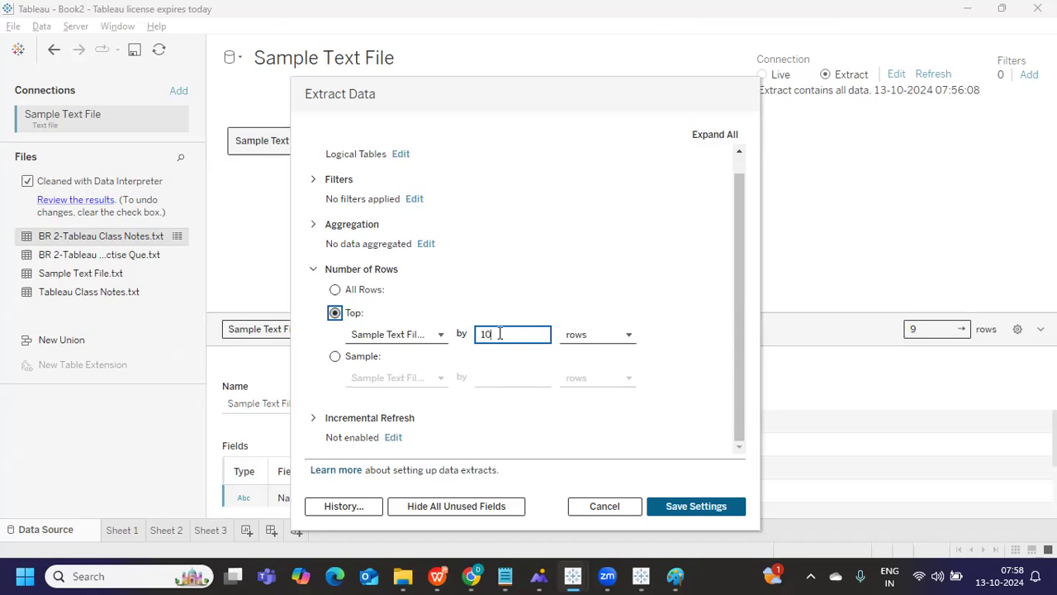
{"action": "left_click", "coordinate": [574, 336]}
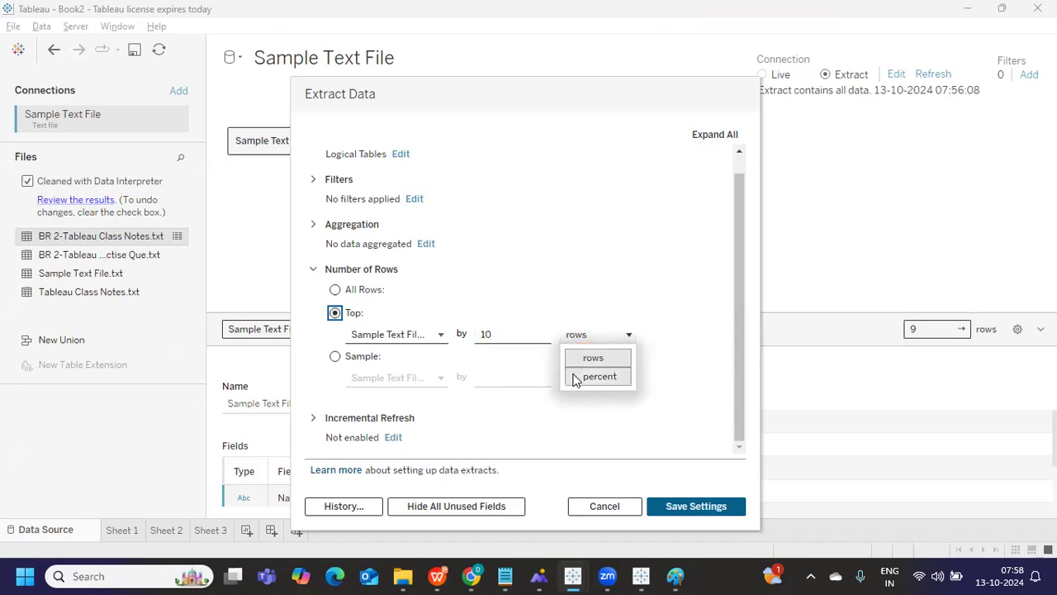
{"action": "left_click", "coordinate": [604, 322]}
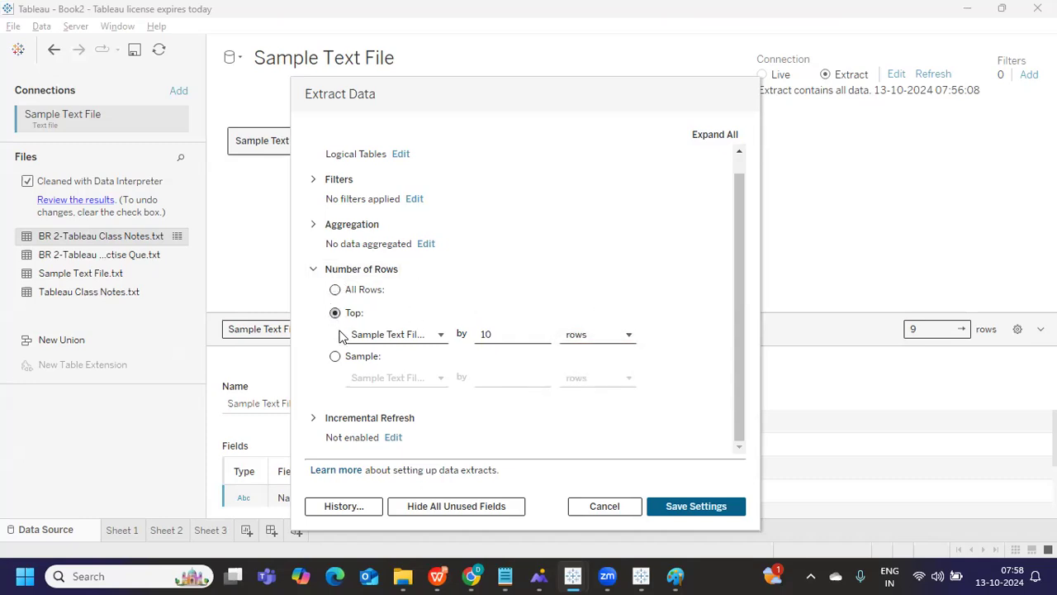
- Alternate between the Top and Sample row limits, finishing on Sample by rows with its amount open for editing
{"action": "left_click", "coordinate": [335, 356]}
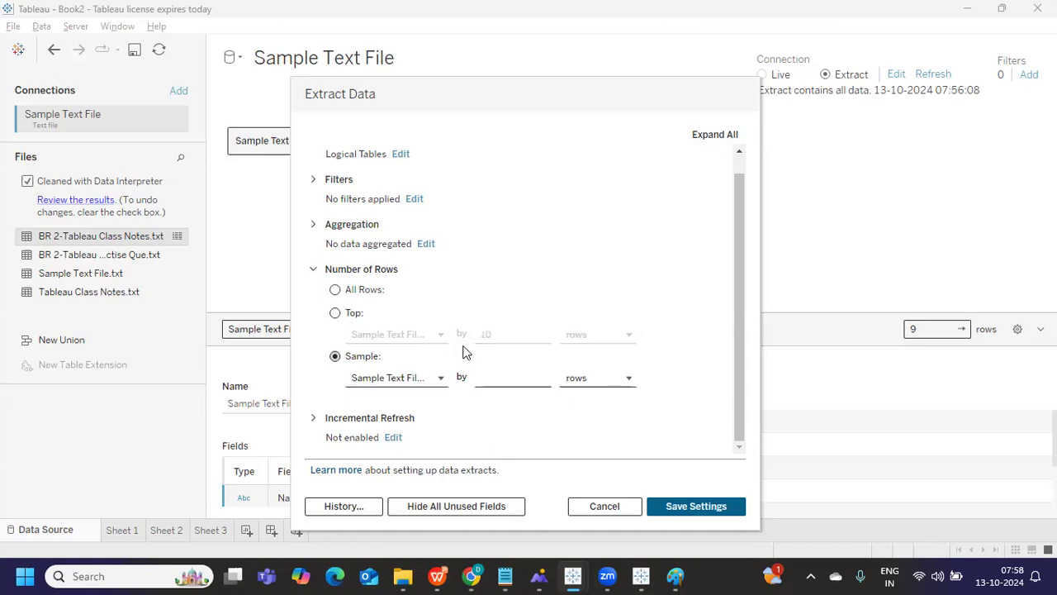
{"action": "left_click", "coordinate": [335, 313]}
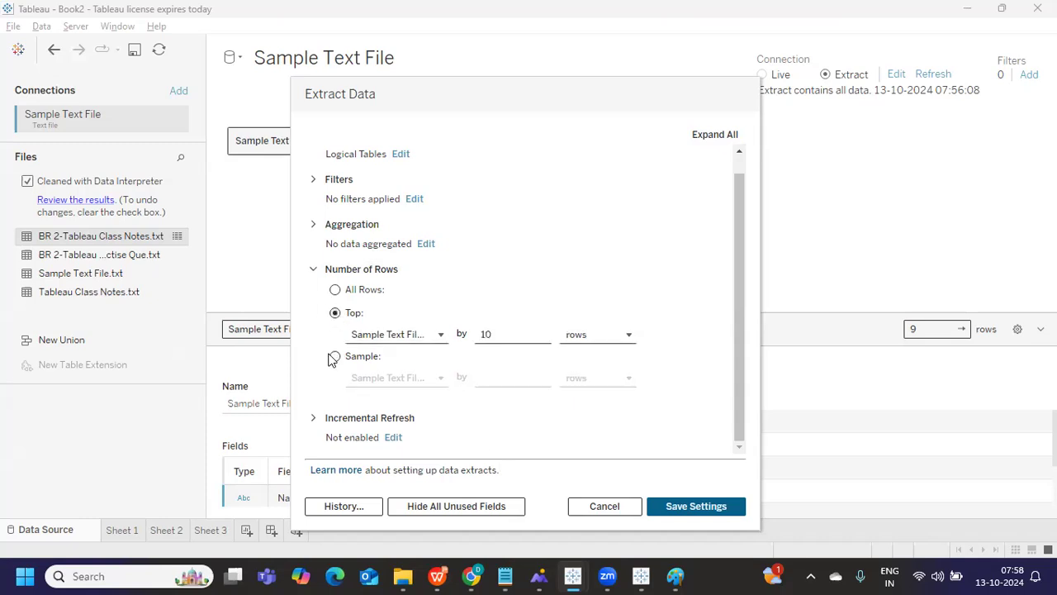
{"action": "left_click", "coordinate": [333, 356]}
{"action": "left_click", "coordinate": [334, 313]}
{"action": "left_click", "coordinate": [551, 335]}
{"action": "left_click", "coordinate": [335, 356]}
{"action": "left_click", "coordinate": [487, 379]}
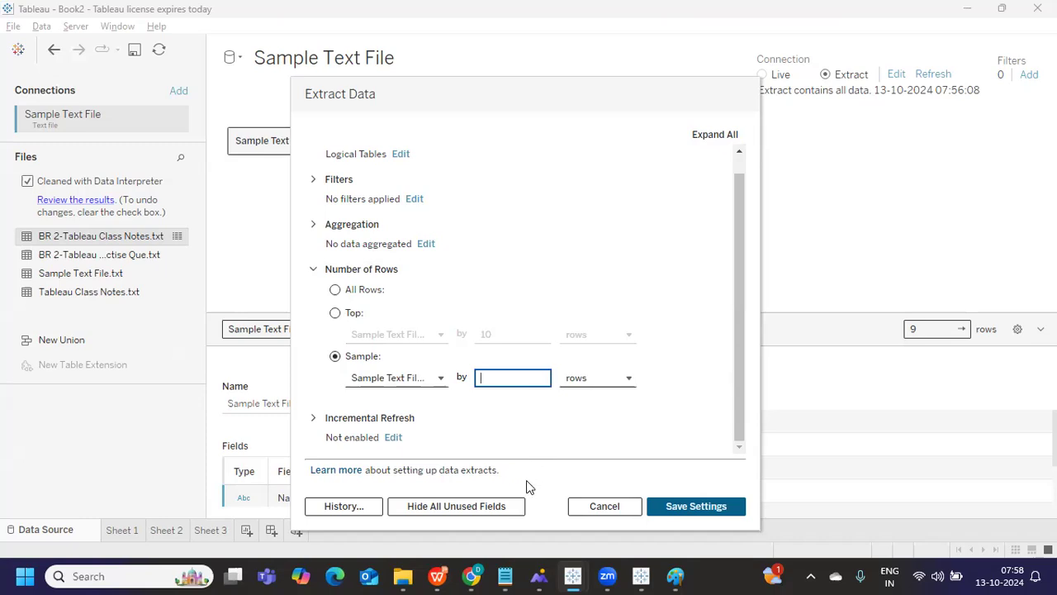
- Limit the Sample Text File extract to the top 10 rows
{"action": "left_click", "coordinate": [335, 312]}
{"action": "left_click", "coordinate": [531, 336]}
{"action": "left_click_drag", "start_coordinate": [533, 337], "coordinate": [432, 323]}
{"action": "left_click", "coordinate": [431, 323]}
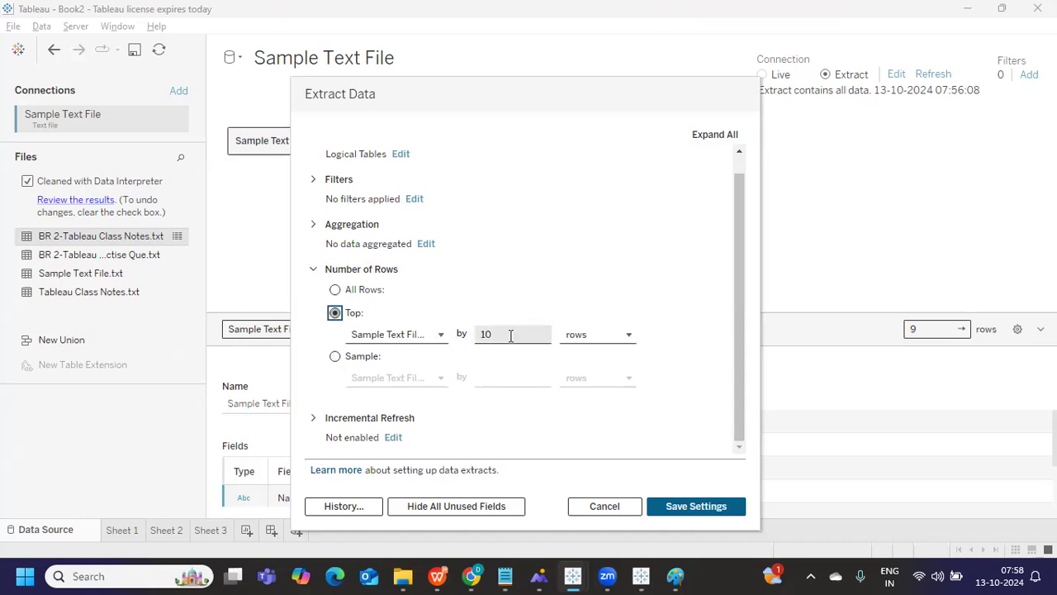
- Switch to the class notes in Notepad and insert "top 10" after SELECT in the sample query line
{"action": "mouse_move", "coordinate": [505, 576]}
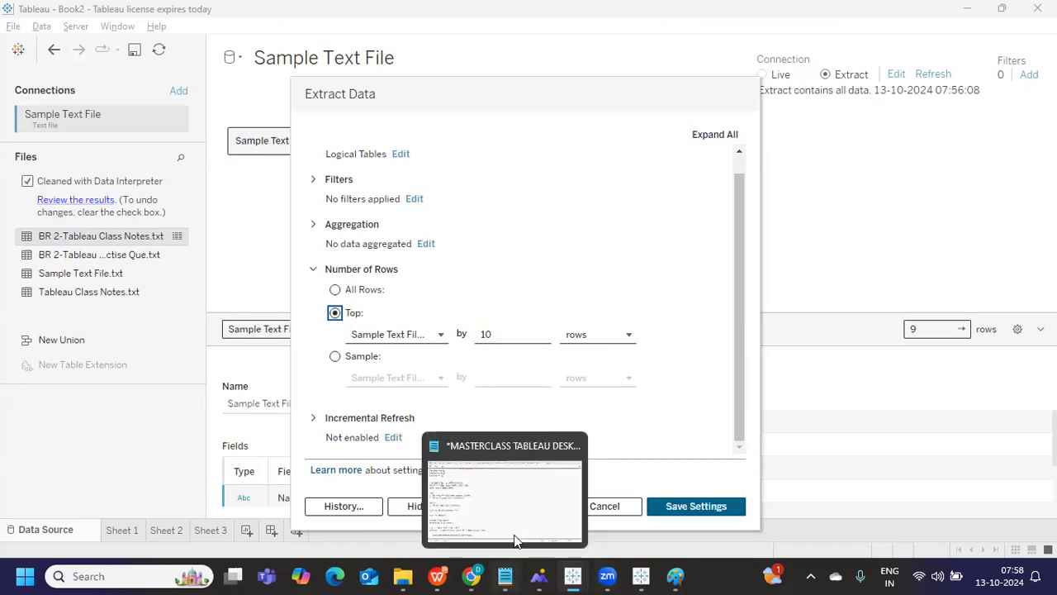
{"action": "left_click", "coordinate": [505, 519]}
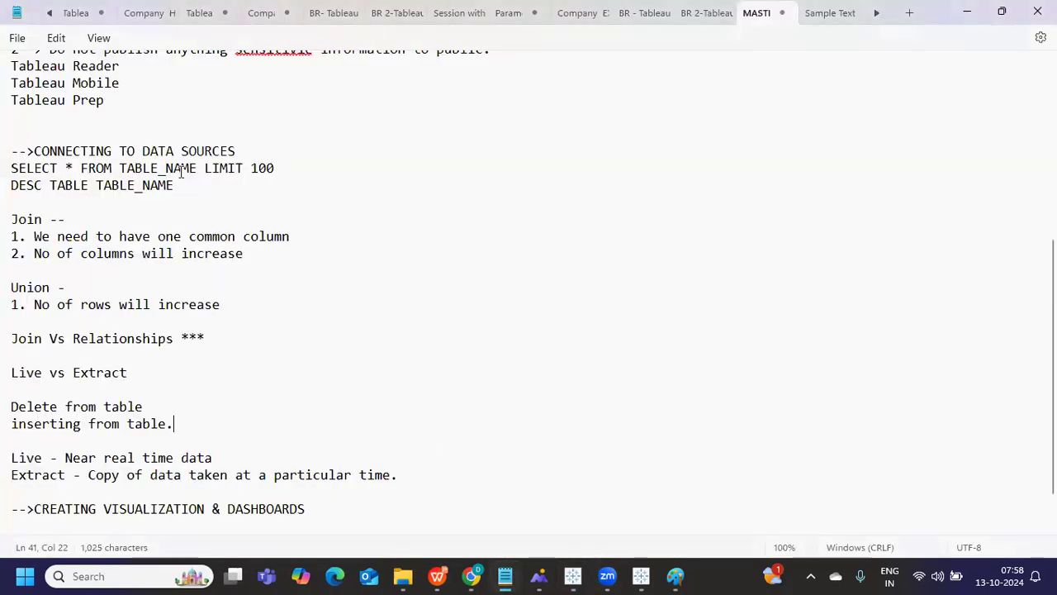
{"action": "left_click_drag", "start_coordinate": [180, 169], "coordinate": [284, 170]}
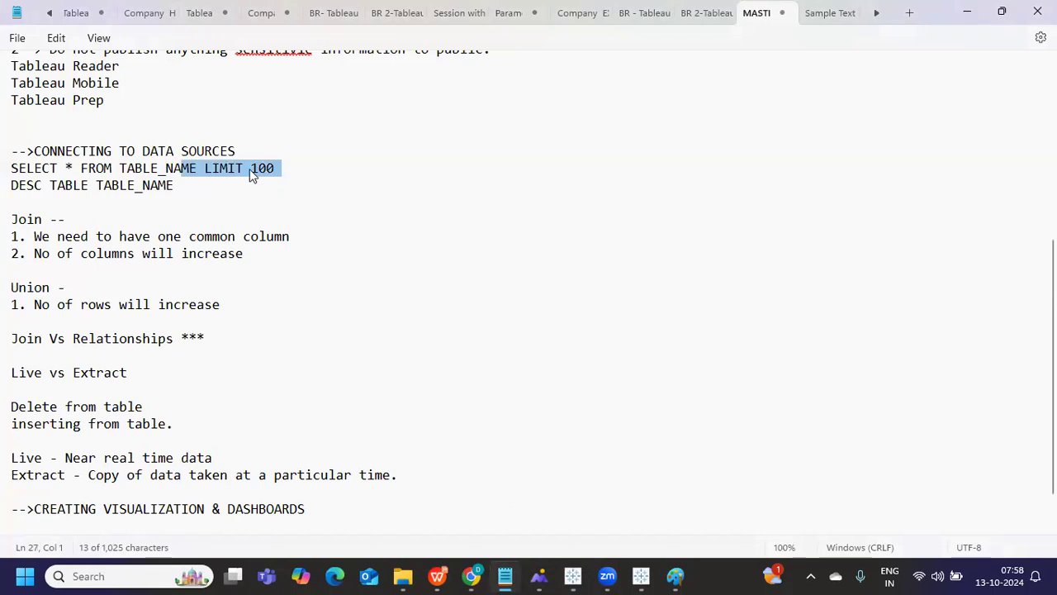
{"action": "left_click", "coordinate": [251, 169]}
{"action": "left_click", "coordinate": [65, 169]}
{"action": "type", "text": "top 20"}
{"action": "key", "text": "BackSpace"}
{"action": "key", "text": "BackSpace"}
{"action": "type", "text": "1o"}
{"action": "key", "text": "BackSpace"}
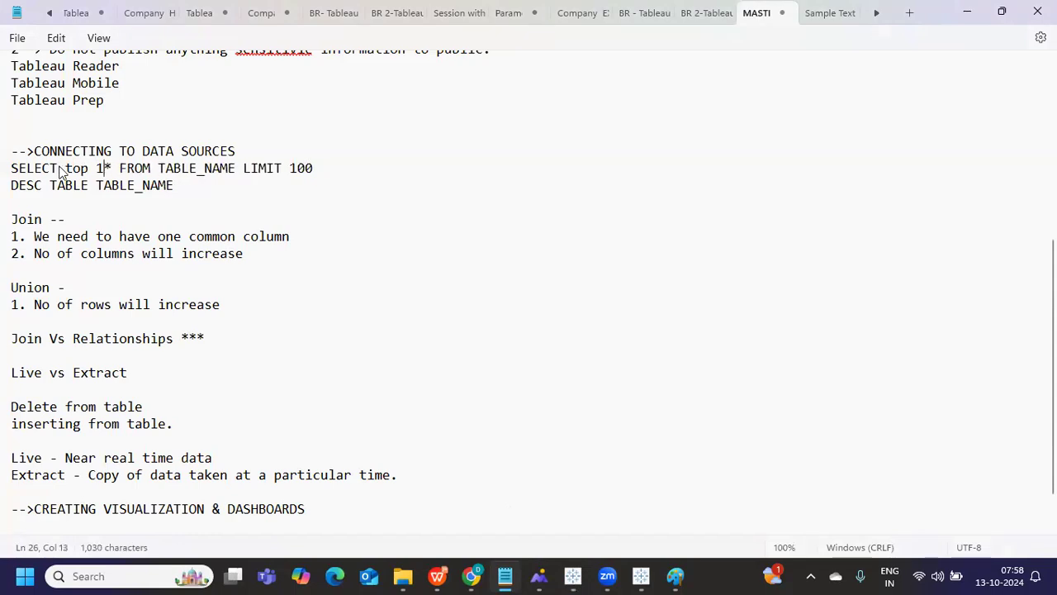
{"action": "type", "text": "0"}
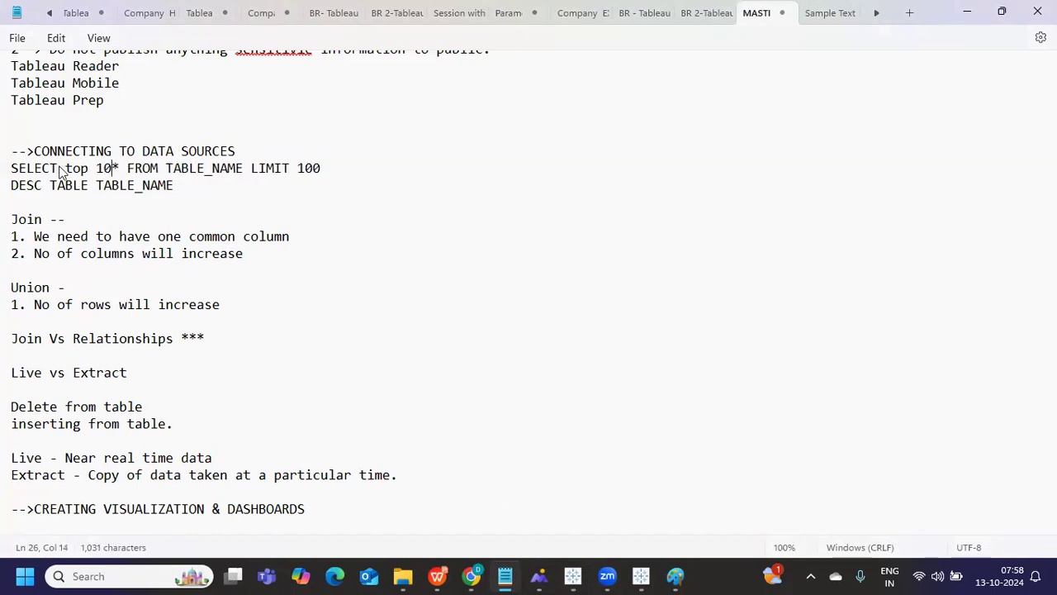
- Switch back to Tableau, try the Sample row option for the extract, and set it back to All Rows
{"action": "key", "text": "alt+Tab"}
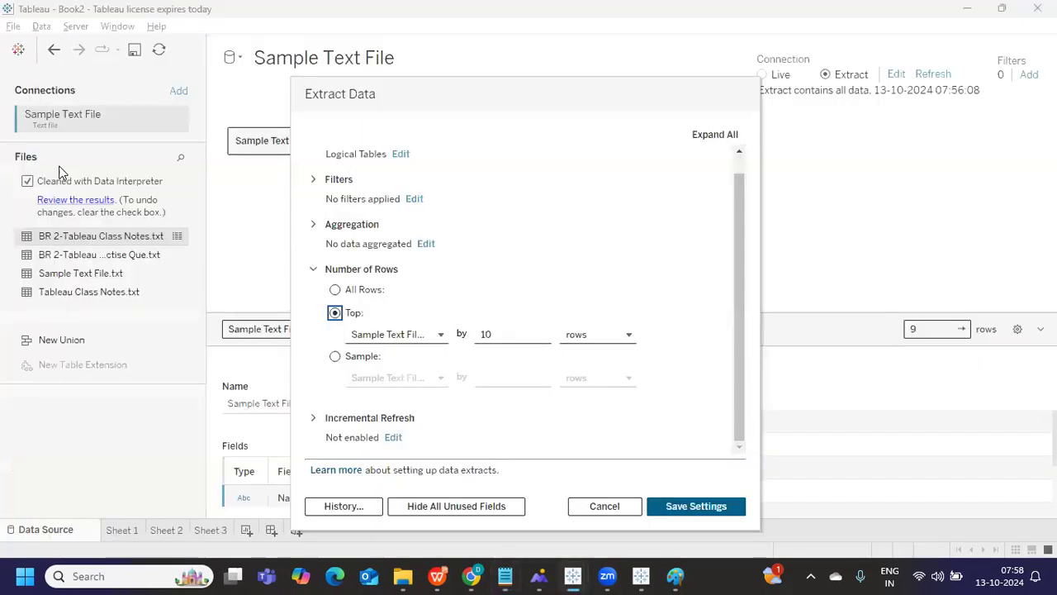
{"action": "left_click", "coordinate": [334, 357]}
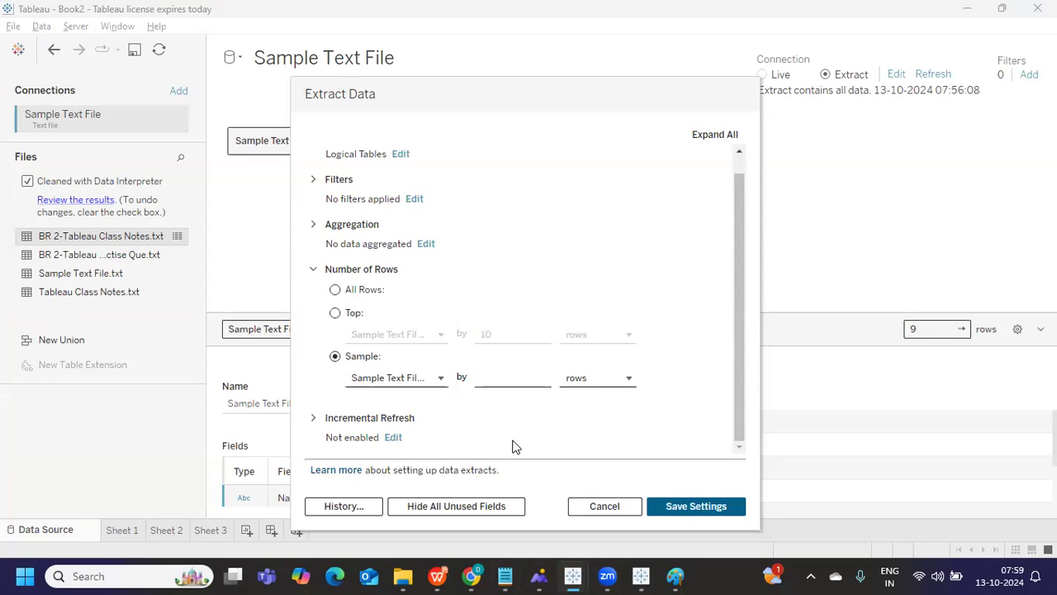
{"action": "left_click", "coordinate": [337, 290]}
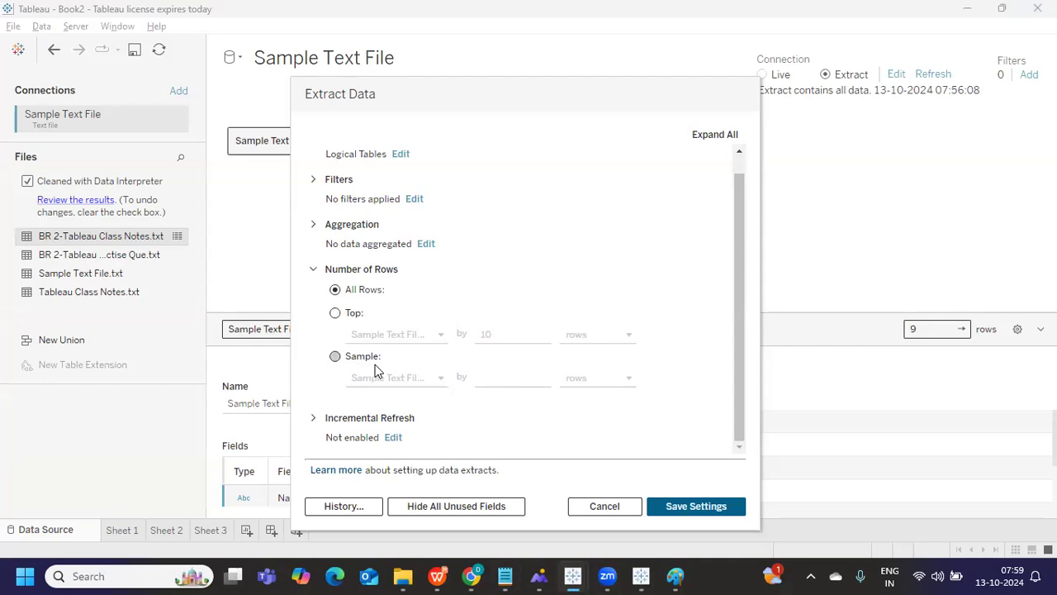
- Expand the incremental refresh settings and enable Incremental Refresh for the extract
{"action": "left_click", "coordinate": [313, 418]}
{"action": "left_click_drag", "start_coordinate": [738, 282], "coordinate": [754, 380]}
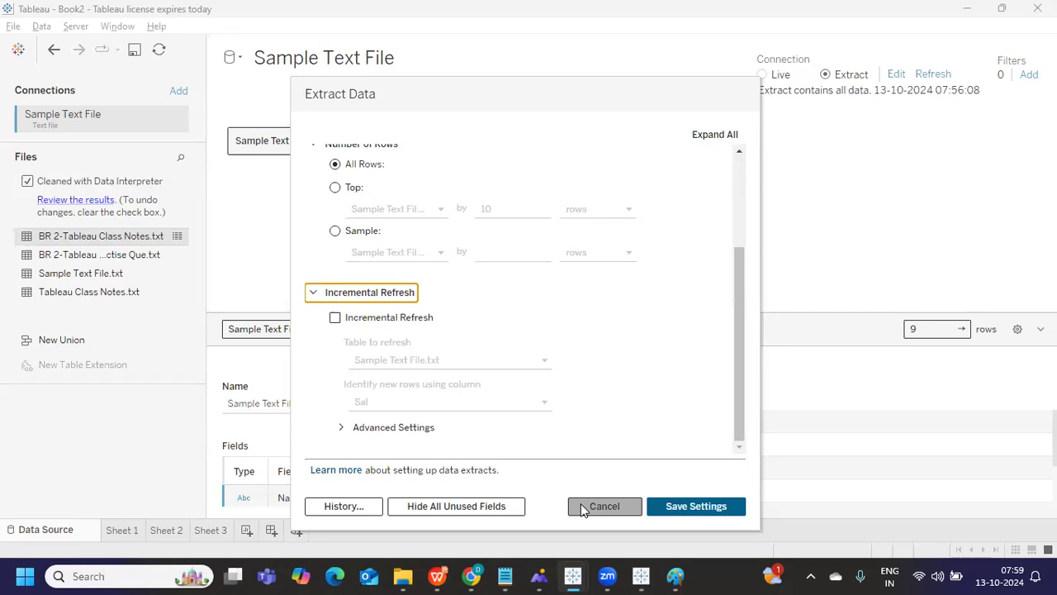
{"action": "left_click", "coordinate": [334, 319]}
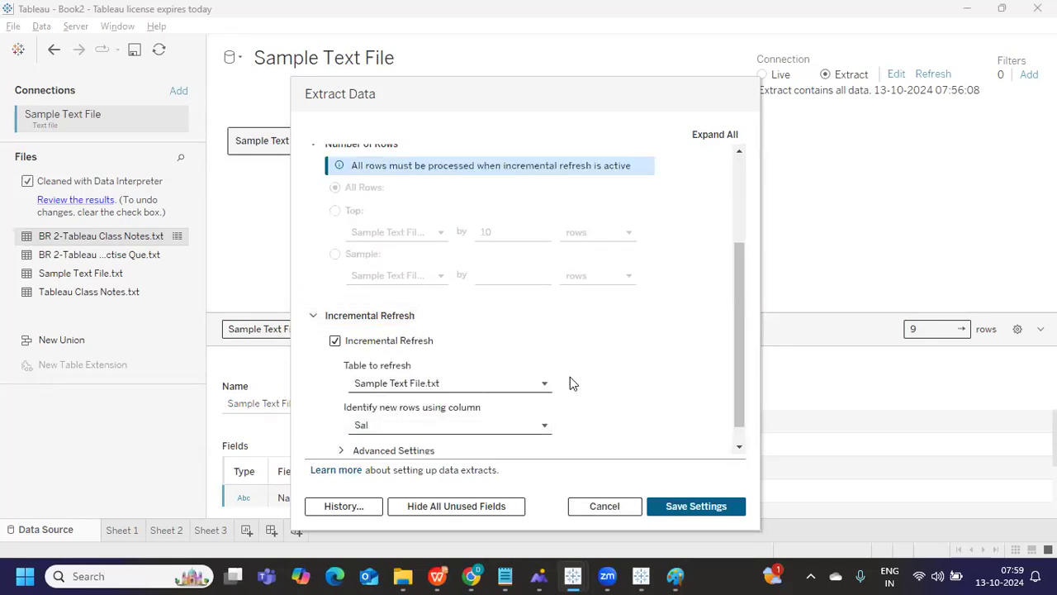
{"action": "scroll", "coordinate": [570, 378], "scroll_direction": "down", "scroll_amount": 1}
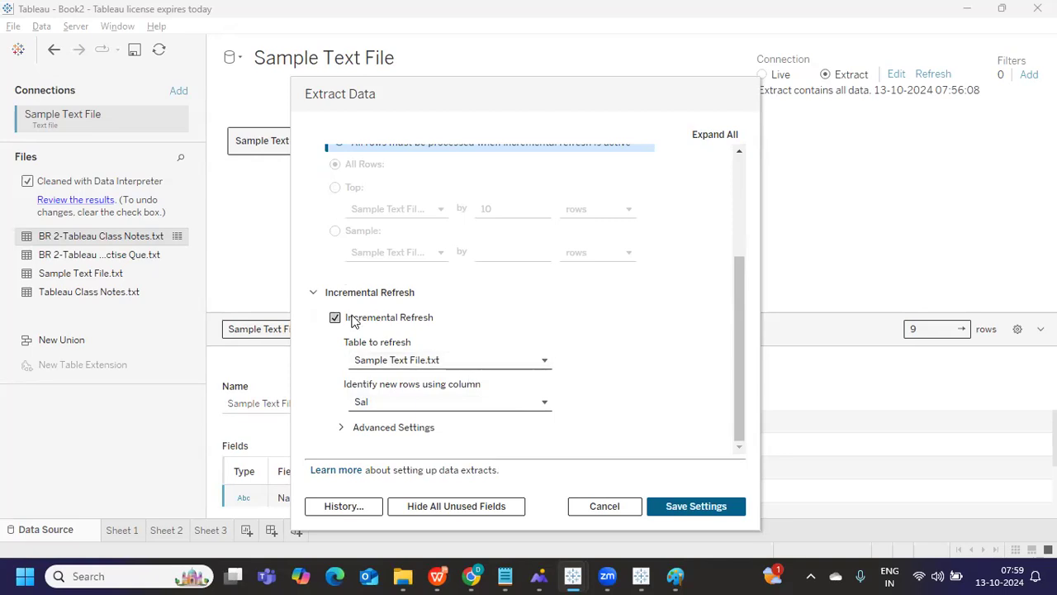
- Switch to the Notepad notes and add the line "What is the column," below "inserting from table."
{"action": "mouse_move", "coordinate": [470, 575]}
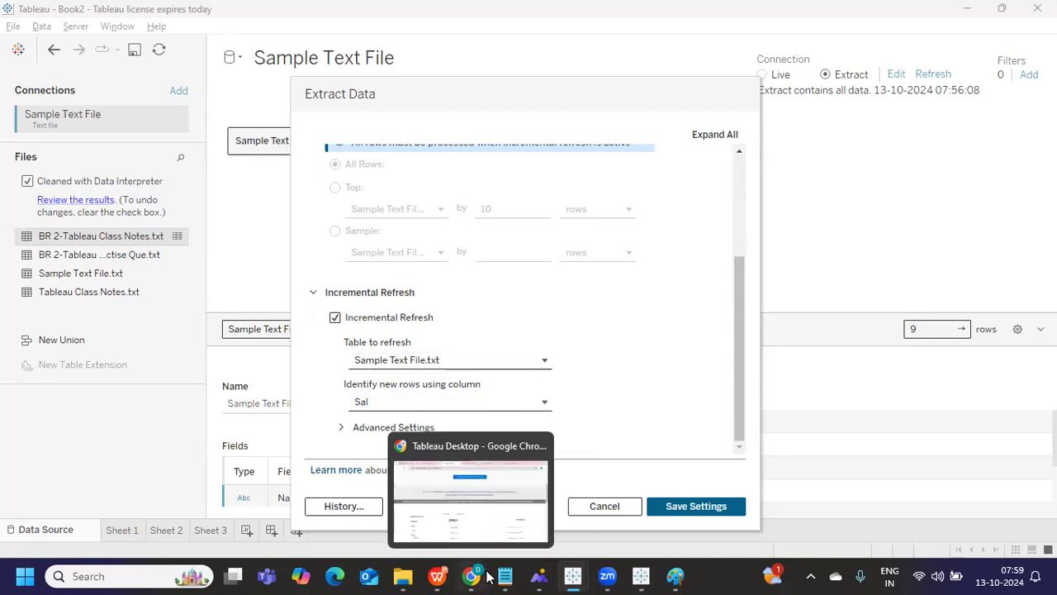
{"action": "left_click", "coordinate": [492, 497]}
{"action": "left_click", "coordinate": [500, 496]}
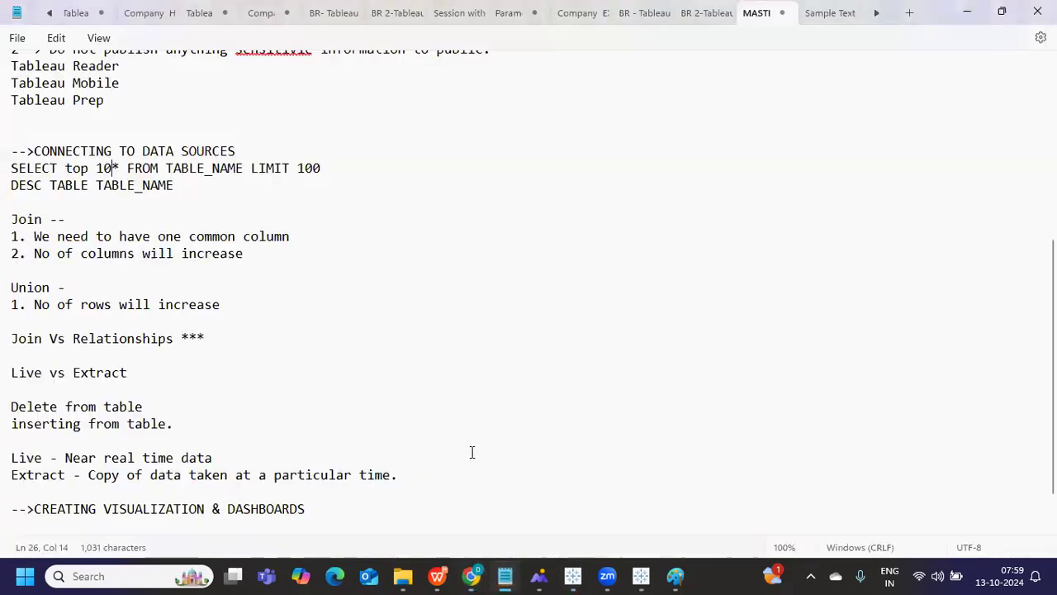
{"action": "left_click", "coordinate": [203, 428]}
{"action": "key", "text": "Return"}
{"action": "type", "text": "What is the column,"}
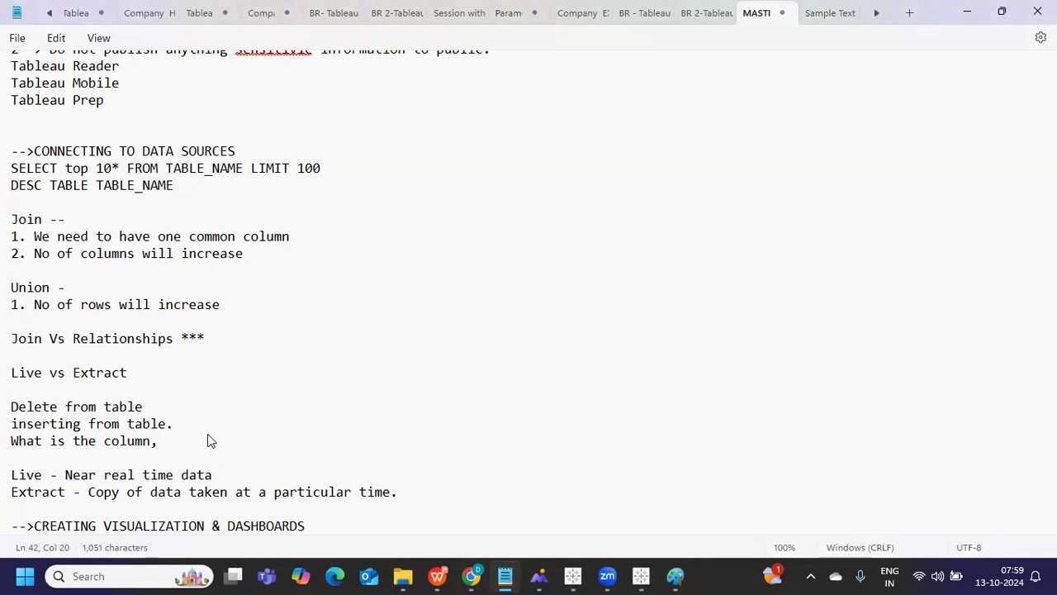
- Add the line "Primary Key columns, you date fields a-b" below "What is the column," in the notes
{"action": "key", "text": "Return"}
{"action": "type", "text": "Primary Key columns, you date fields"}
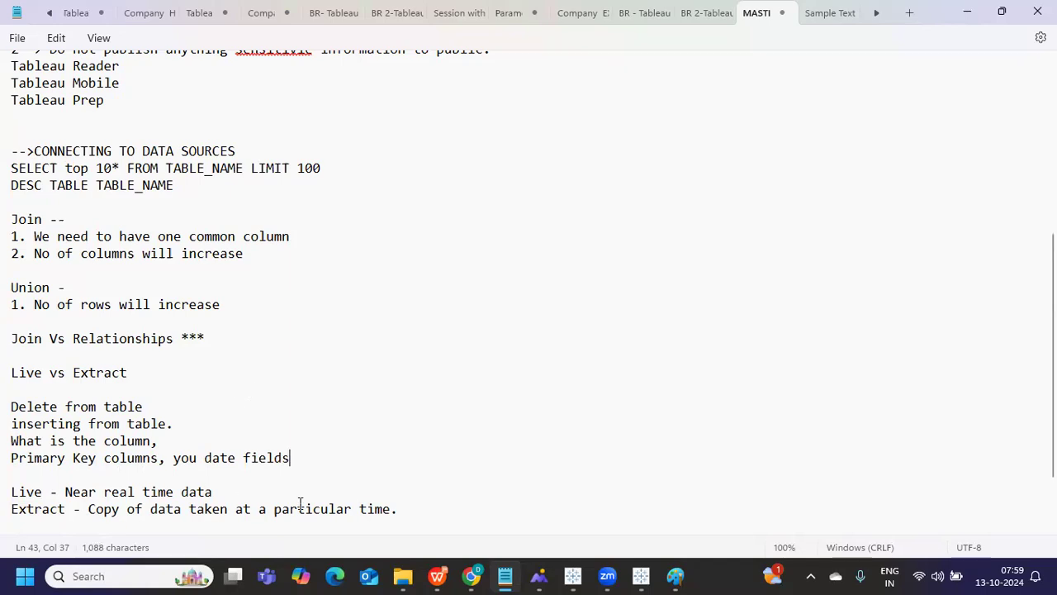
{"action": "left_click_drag", "start_coordinate": [325, 456], "coordinate": [176, 467]}
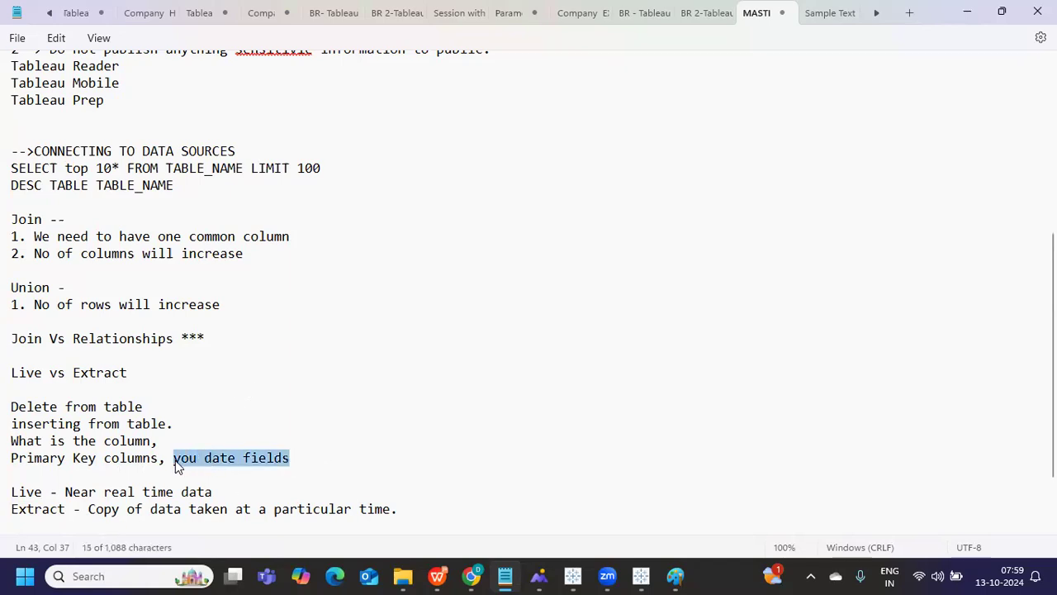
{"action": "left_click", "coordinate": [327, 461]}
{"action": "type", "text": "a-b"}
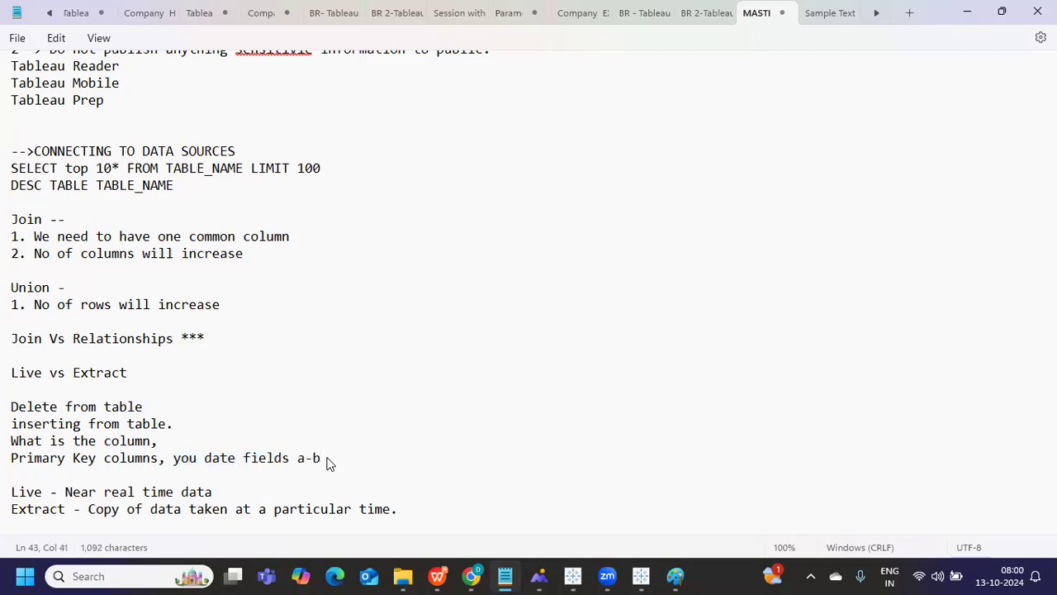
- Switch back to Tableau and check the choices for the table to refresh and the column identifying new rows
{"action": "key", "text": "alt+Tab"}
{"action": "key", "text": "alt+Tab"}
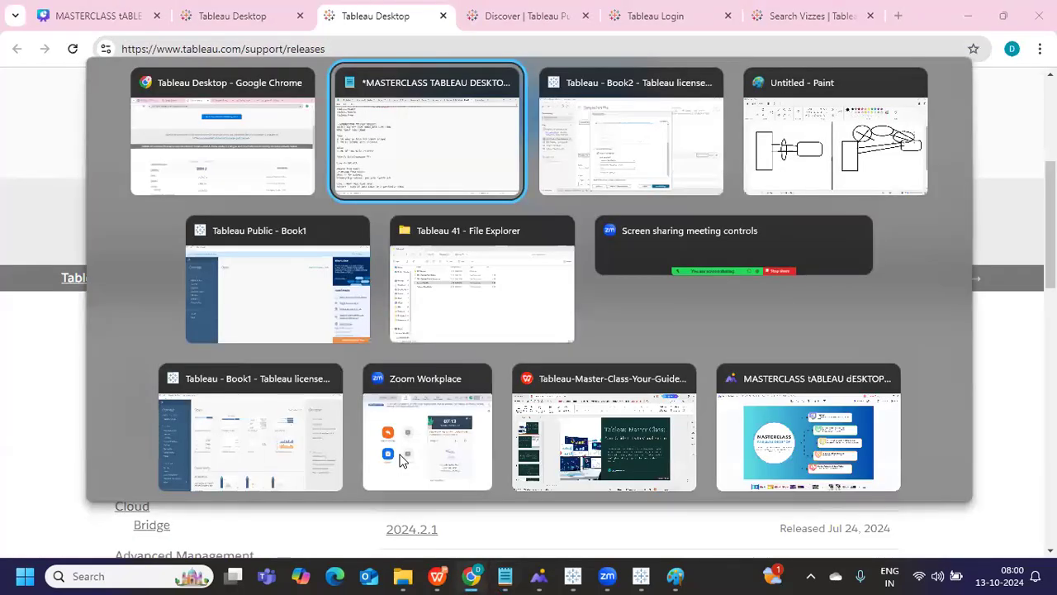
{"action": "key", "text": "alt+Tab"}
{"action": "left_click", "coordinate": [385, 365]}
{"action": "left_click", "coordinate": [360, 366]}
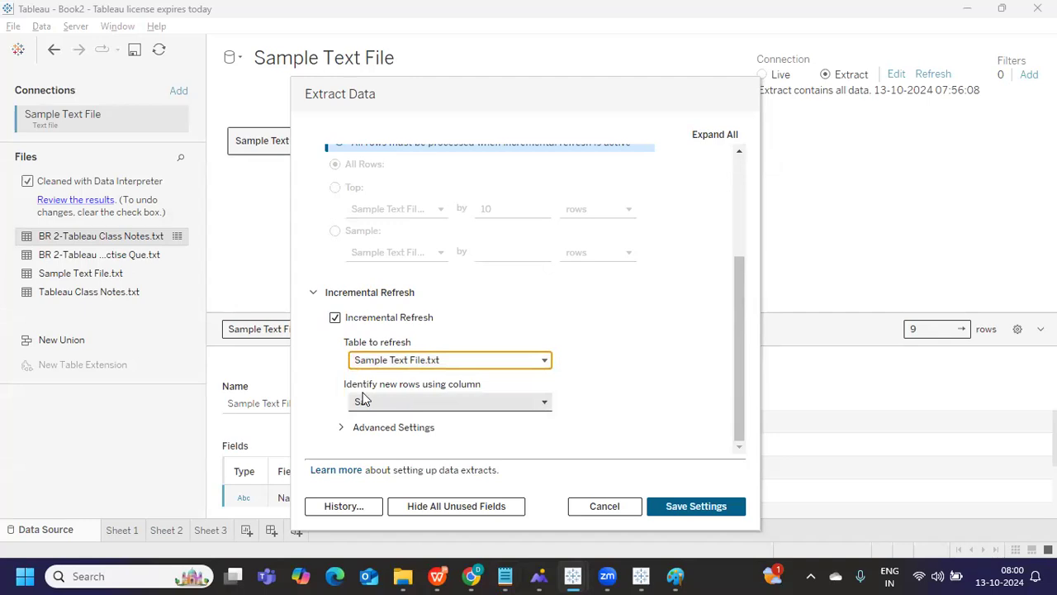
{"action": "left_click", "coordinate": [455, 407]}
{"action": "left_click", "coordinate": [455, 407]}
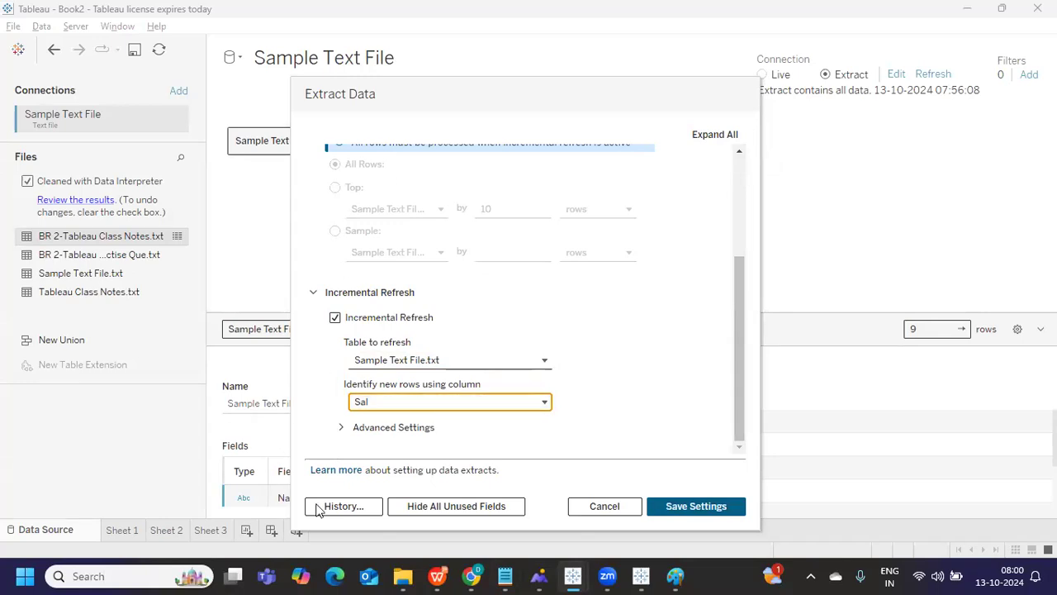
- Review the extract's refresh history, then close the Extract Data settings without saving
{"action": "left_click", "coordinate": [342, 506]}
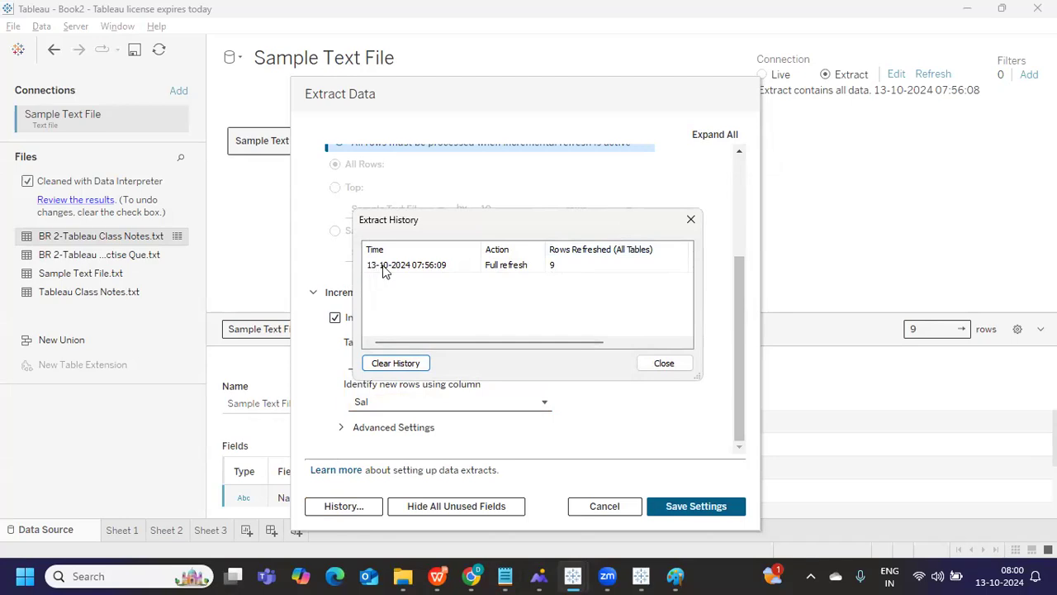
{"action": "mouse_move", "coordinate": [417, 344]}
{"action": "left_mouse_down"}
{"action": "mouse_move", "coordinate": [533, 338]}
{"action": "mouse_move", "coordinate": [409, 328]}
{"action": "left_mouse_up"}
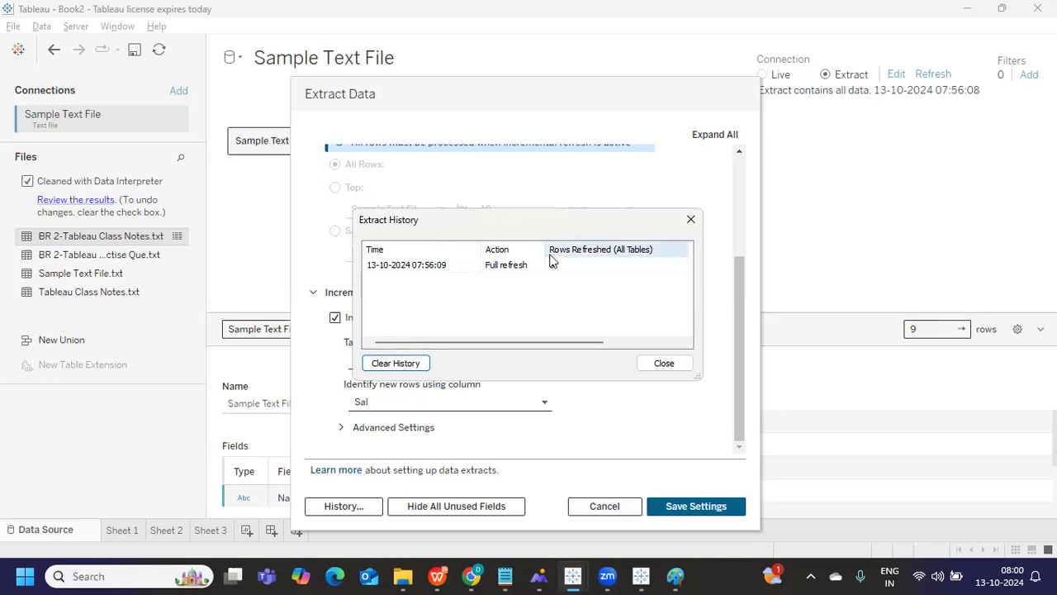
{"action": "left_click", "coordinate": [690, 219]}
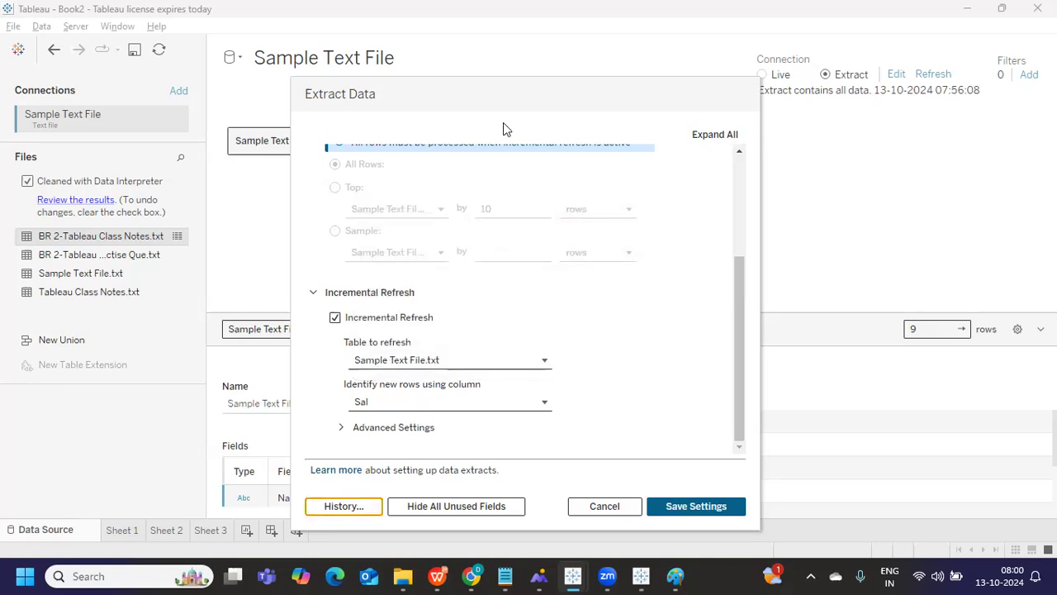
{"action": "left_click_drag", "start_coordinate": [503, 102], "coordinate": [338, 31]}
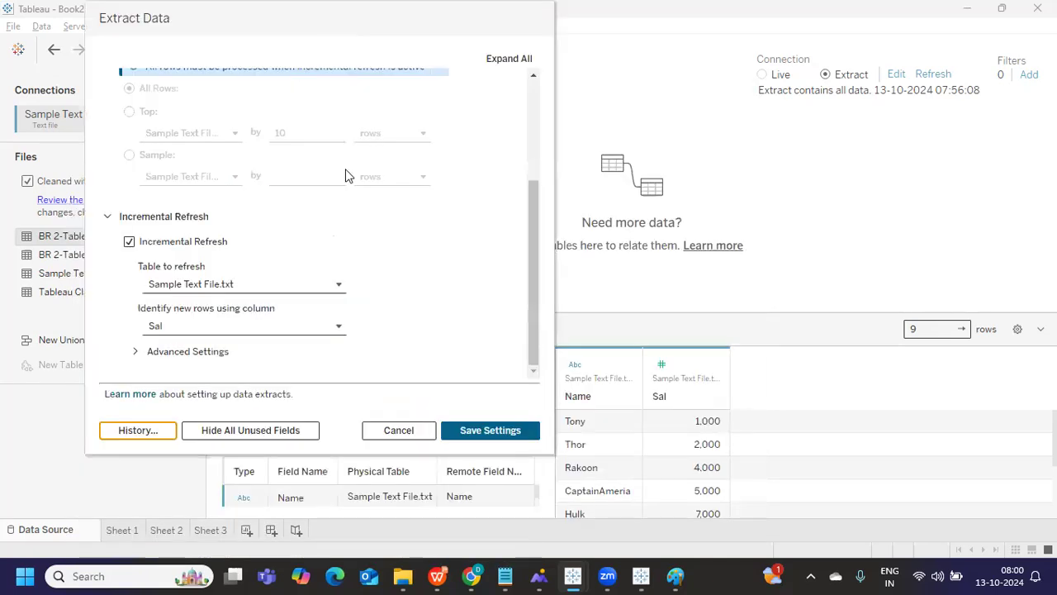
{"action": "left_click", "coordinate": [395, 431]}
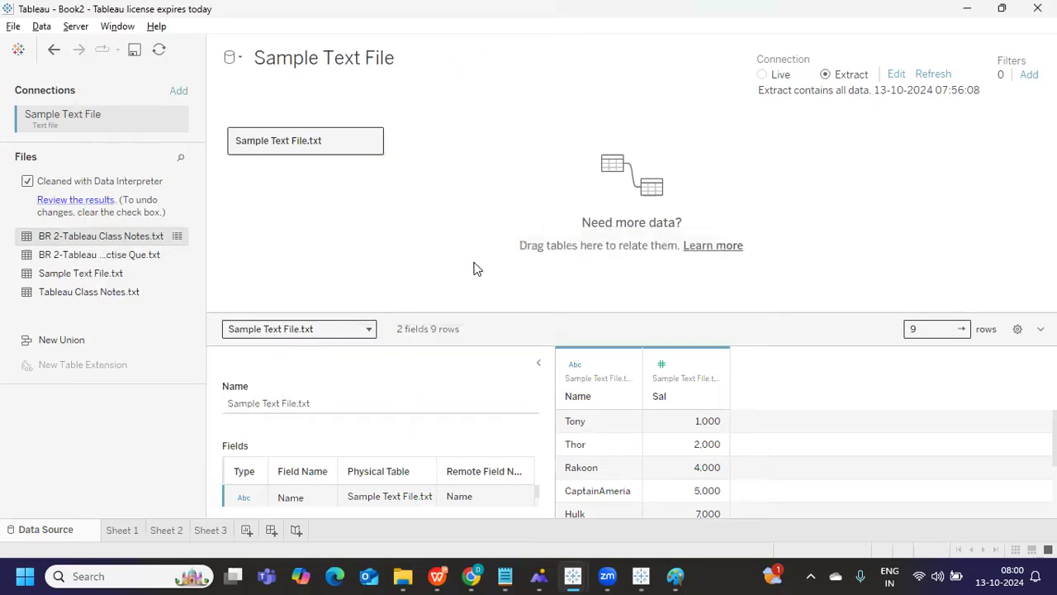
- Look through the worksheets and delete Sheet 3 and Sheet 2 from the workbook
{"action": "left_click", "coordinate": [133, 533]}
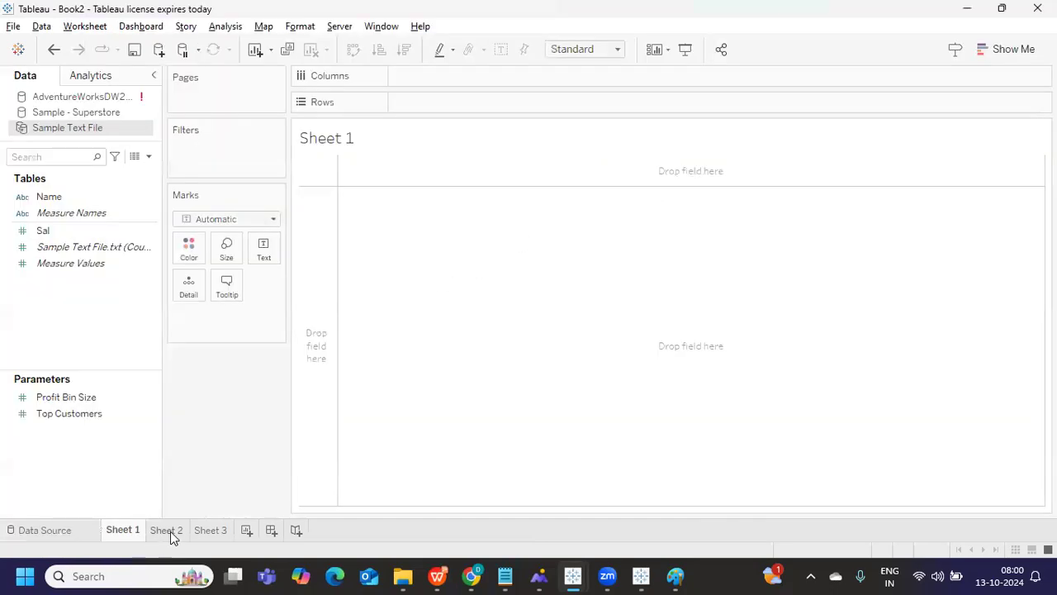
{"action": "left_click", "coordinate": [170, 531]}
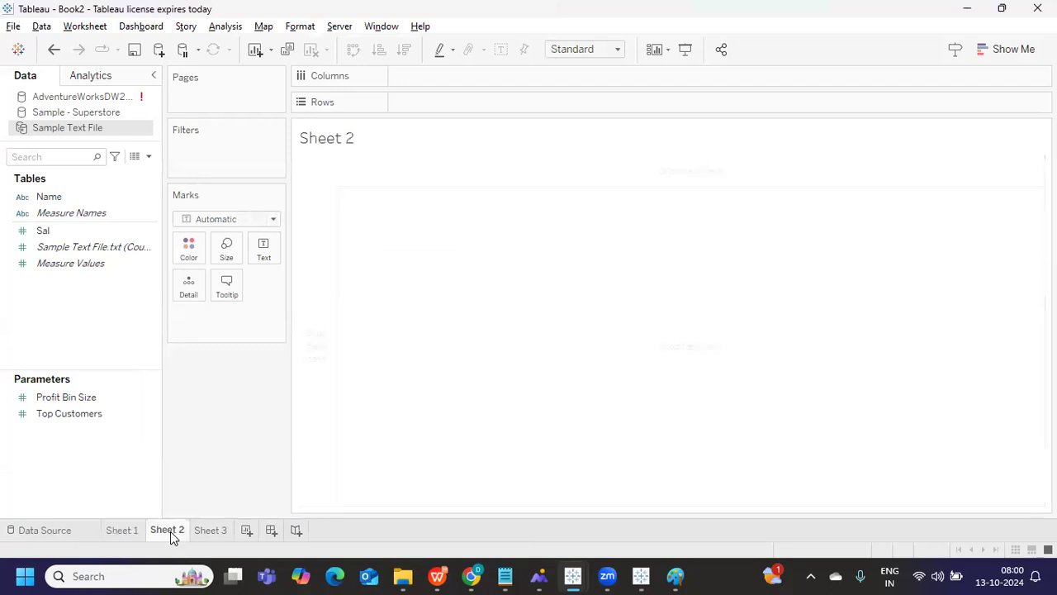
{"action": "left_click", "coordinate": [205, 531]}
{"action": "mouse_move", "coordinate": [219, 560]}
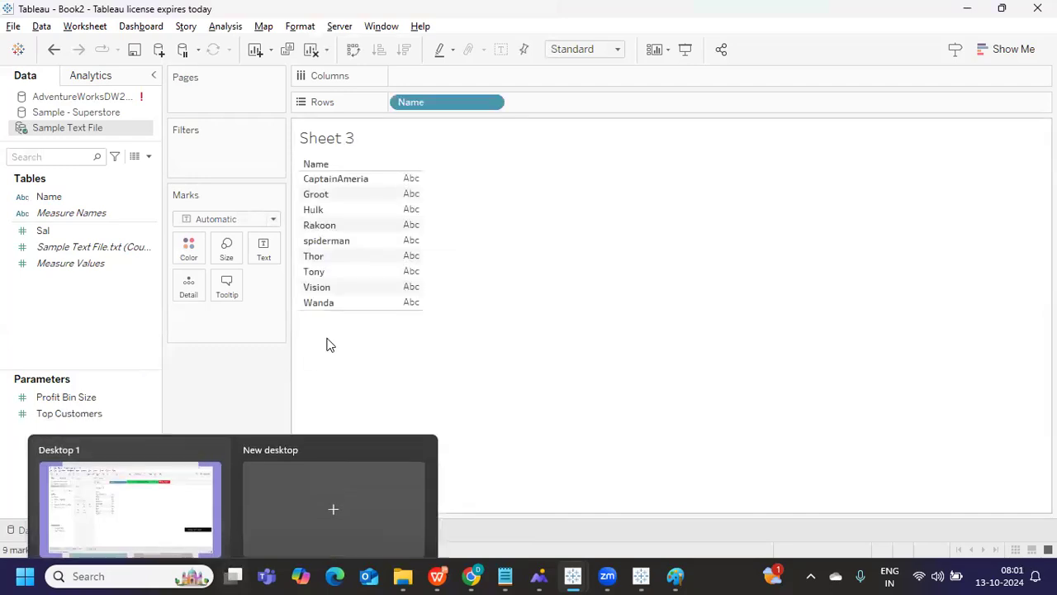
{"action": "right_click", "coordinate": [198, 535]}
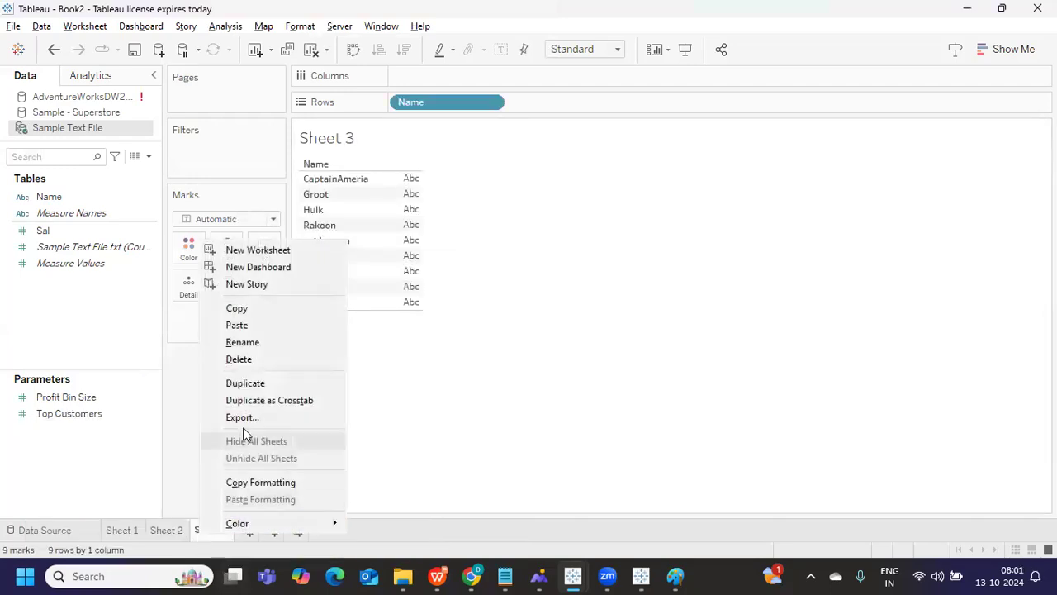
{"action": "left_click", "coordinate": [191, 462]}
{"action": "left_click", "coordinate": [166, 531]}
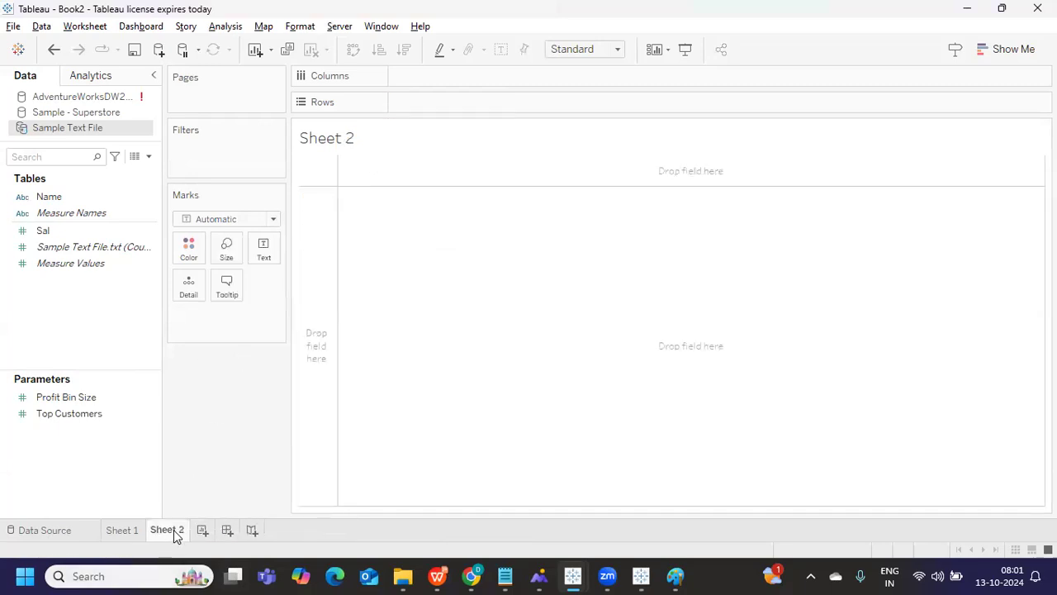
{"action": "right_click", "coordinate": [173, 533]}
{"action": "left_click", "coordinate": [206, 358]}
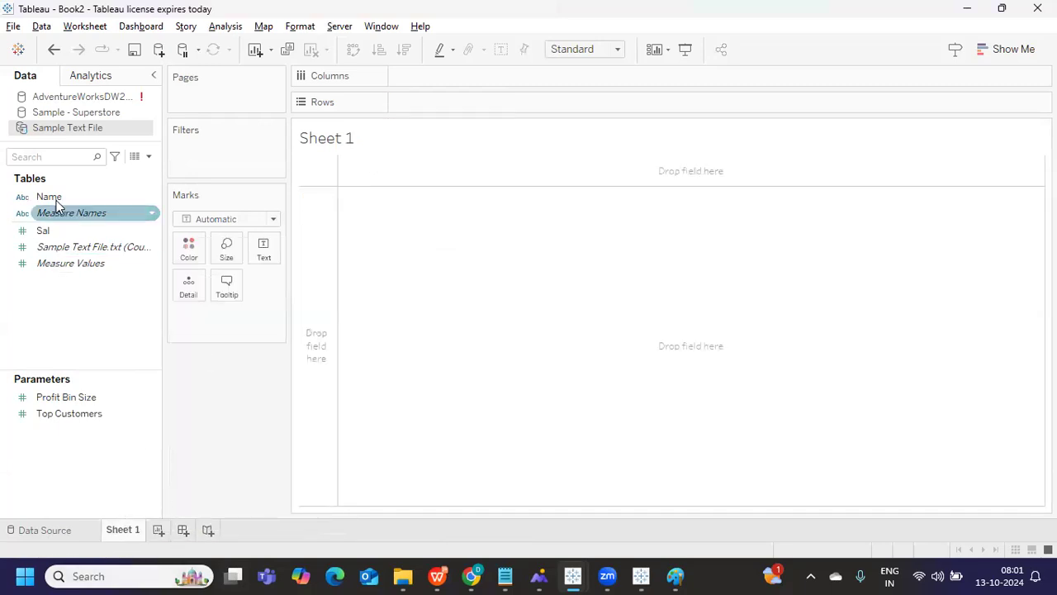
- Close the AdventureWorksDW2... and Sample Text File data sources, keeping only Sample - Superstore in the workbook
{"action": "right_click", "coordinate": [86, 101]}
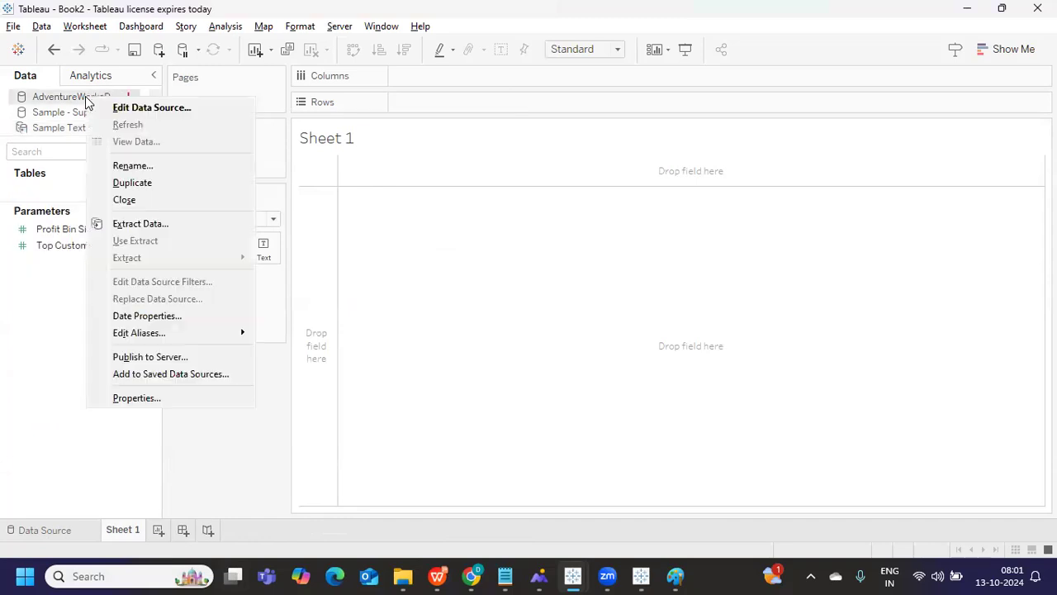
{"action": "left_click", "coordinate": [146, 202]}
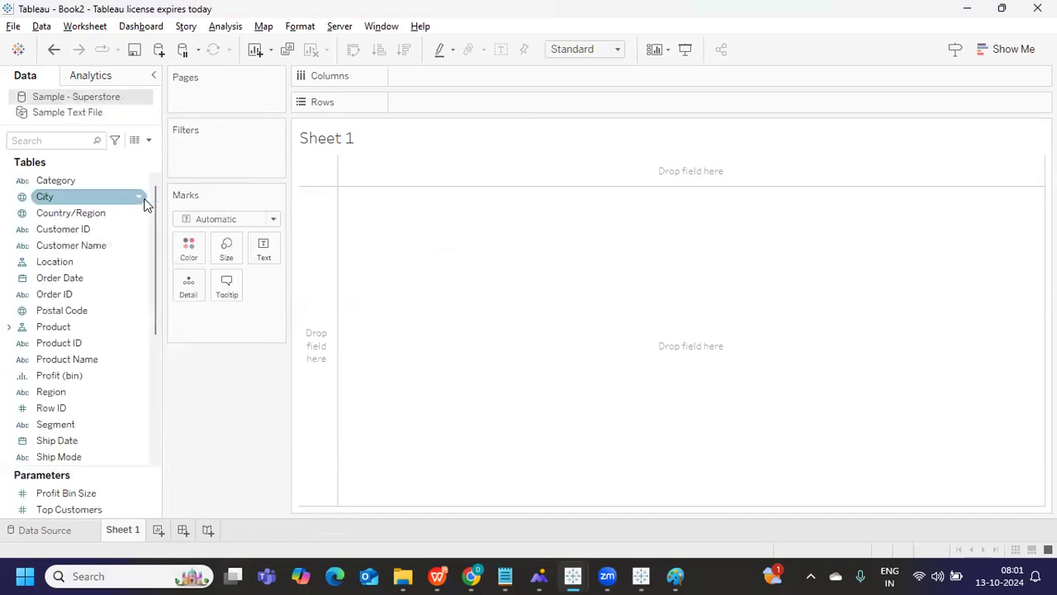
{"action": "left_click", "coordinate": [81, 116]}
{"action": "right_click", "coordinate": [81, 116]}
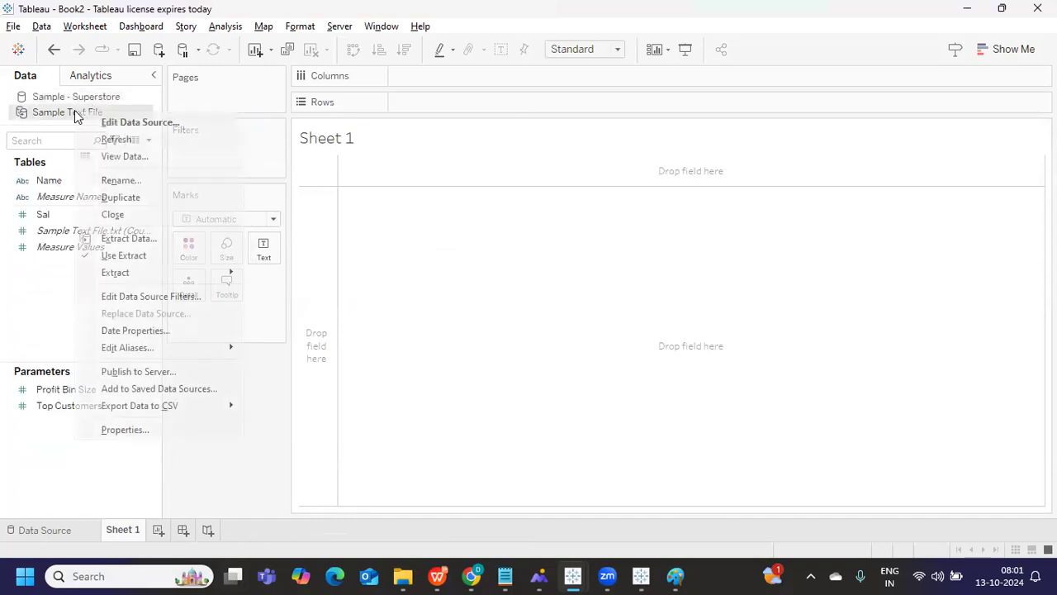
{"action": "left_click", "coordinate": [119, 213]}
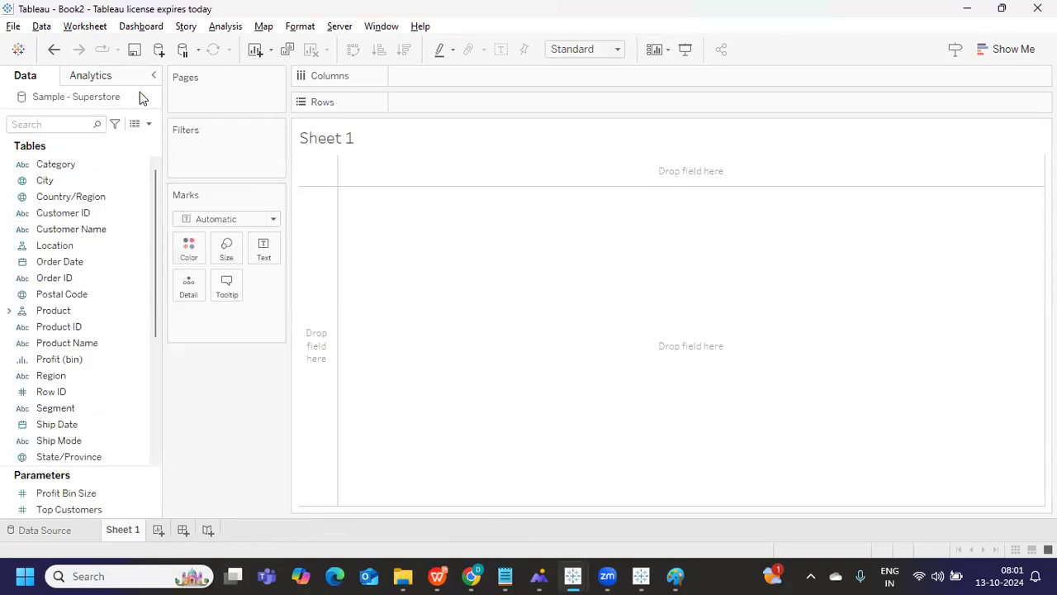
- Switch to the Notepad notes and add the heading "Dimension & Measure" below the Extract definition, separated by a blank line
{"action": "left_click", "coordinate": [59, 440]}
{"action": "mouse_move", "coordinate": [505, 576]}
{"action": "left_click", "coordinate": [487, 499]}
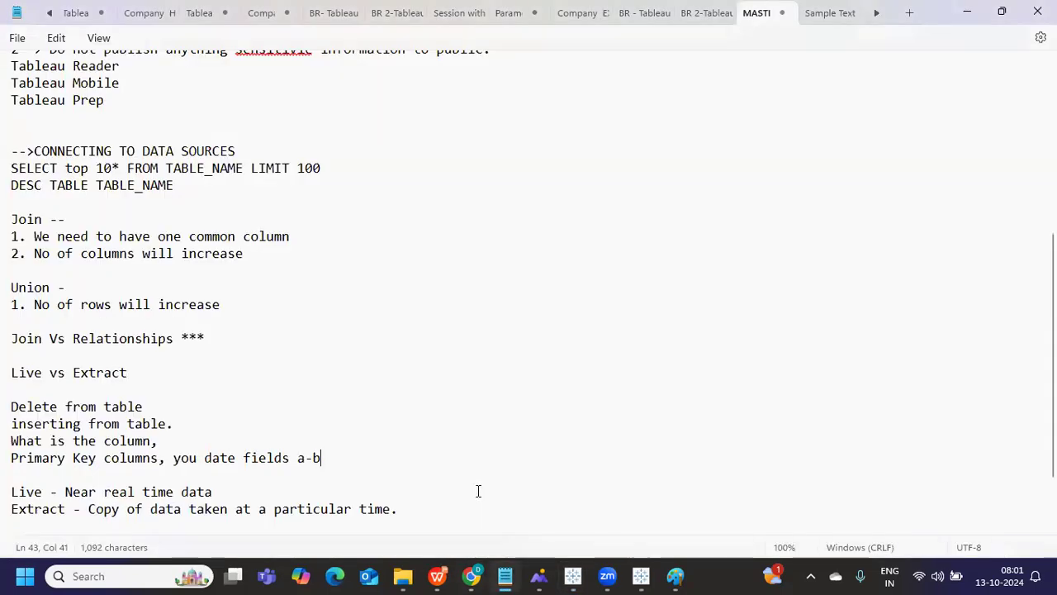
{"action": "scroll", "coordinate": [476, 491], "scroll_direction": "down", "scroll_amount": 2}
{"action": "left_click", "coordinate": [450, 429]}
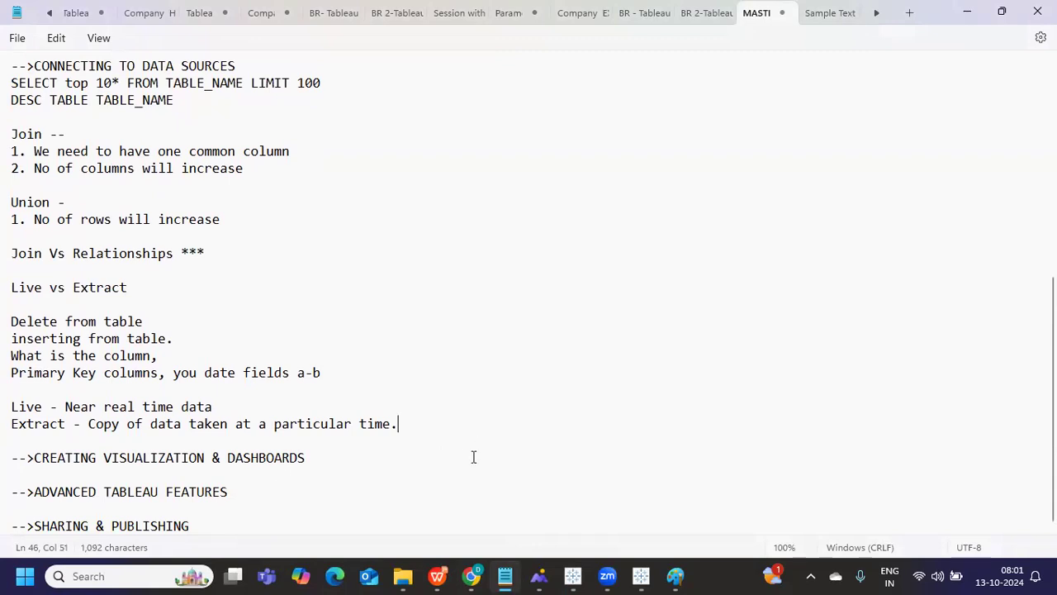
{"action": "key", "text": "Return"}
{"action": "key", "text": "Return"}
{"action": "type", "text": "Dimension  & Measur"}
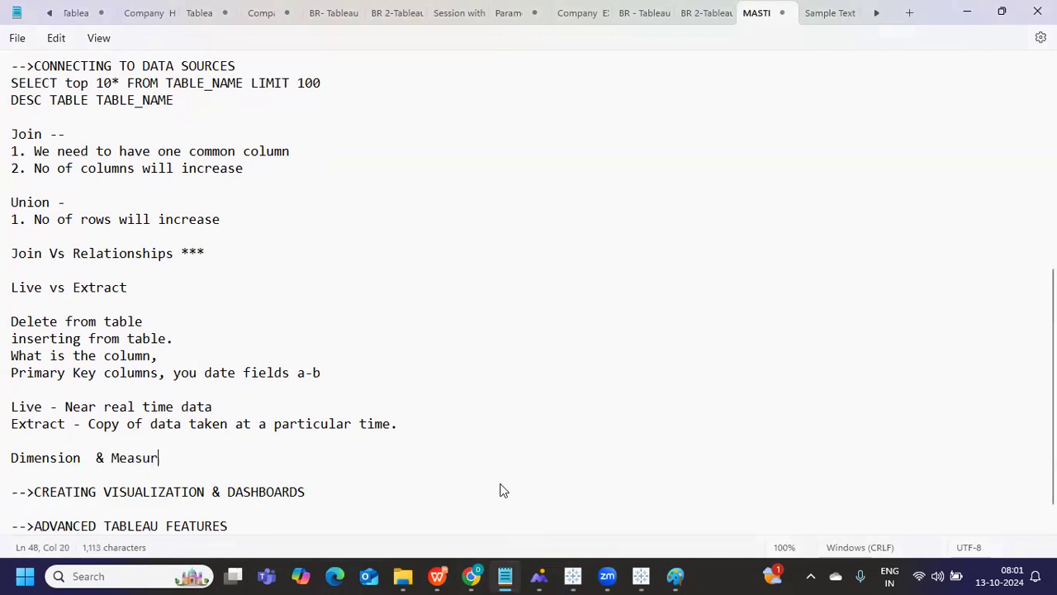
{"action": "type", "text": "e"}
- Add the line "-> Descriptive in Nature, -> Name, Place, Thing" under the Dimension & Measure heading
{"action": "key", "text": "Return"}
{"action": "type", "text": "-> Descriptive in Nature, -> N"}
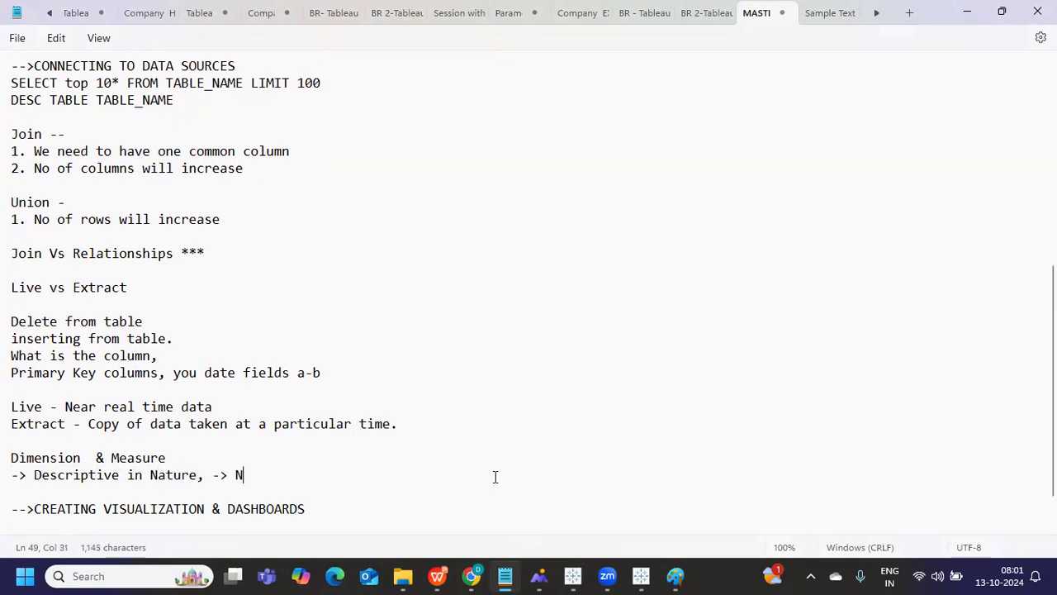
{"action": "type", "text": "ame, Place, Thing"}
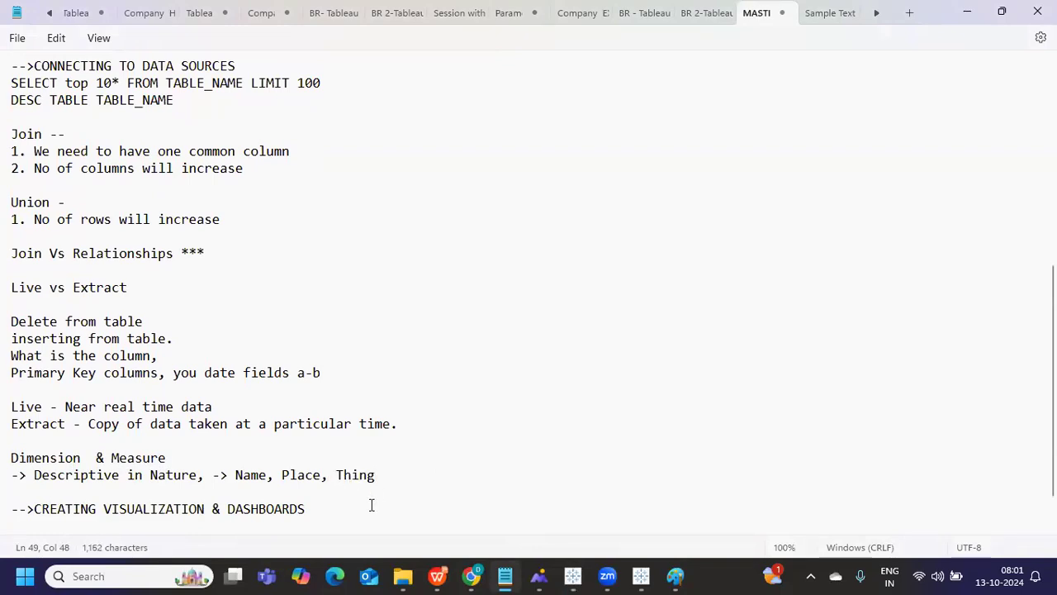
{"action": "left_click_drag", "start_coordinate": [234, 475], "coordinate": [377, 475]}
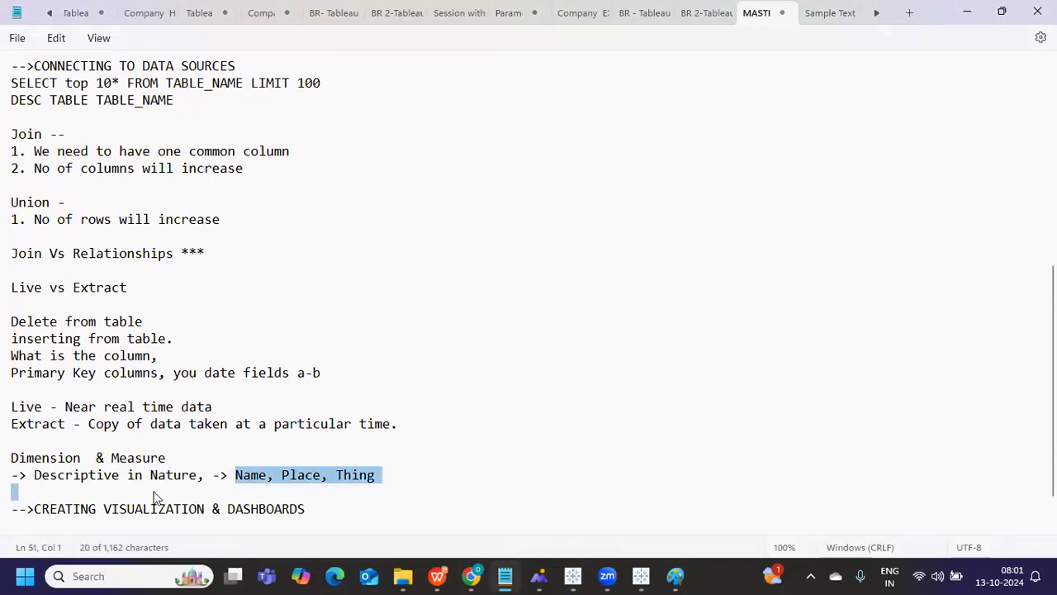
{"action": "double_click", "coordinate": [125, 463]}
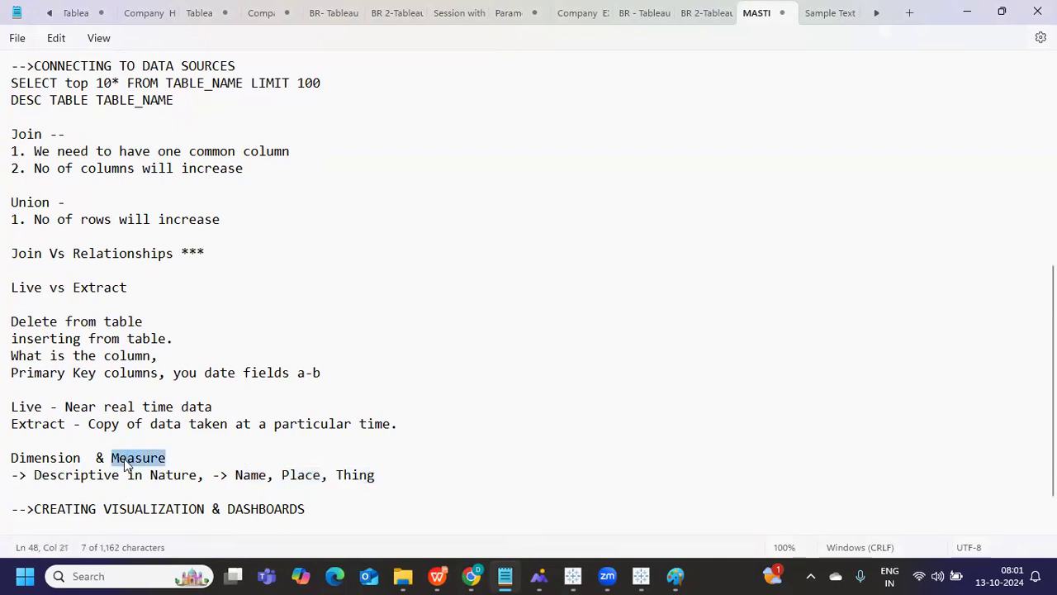
- Add the line "-> Numeric in Nature -> Measure profits, sales, salary" below the Descriptive in Nature line
{"action": "left_click", "coordinate": [395, 480]}
{"action": "key", "text": "Return"}
{"action": "type", "text": "-> Numeric in Nau"}
{"action": "key", "text": "BackSpace"}
{"action": "type", "text": "ture -> Meausr"}
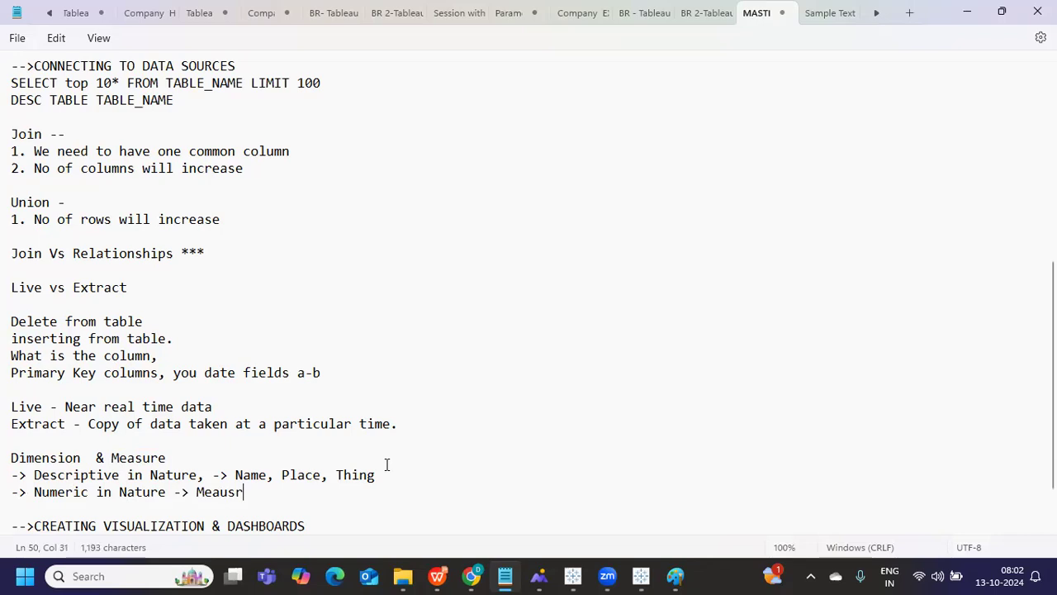
{"action": "key", "text": "BackSpace"}
{"action": "key", "text": "BackSpace"}
{"action": "key", "text": "BackSpace"}
{"action": "type", "text": "sure "}
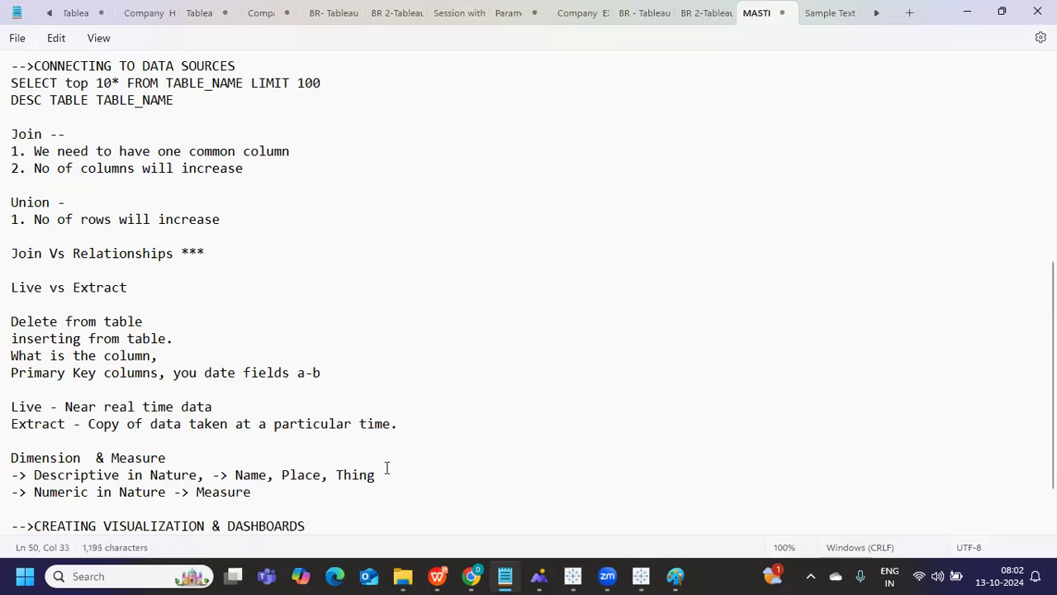
{"action": "type", "text": "profits, "}
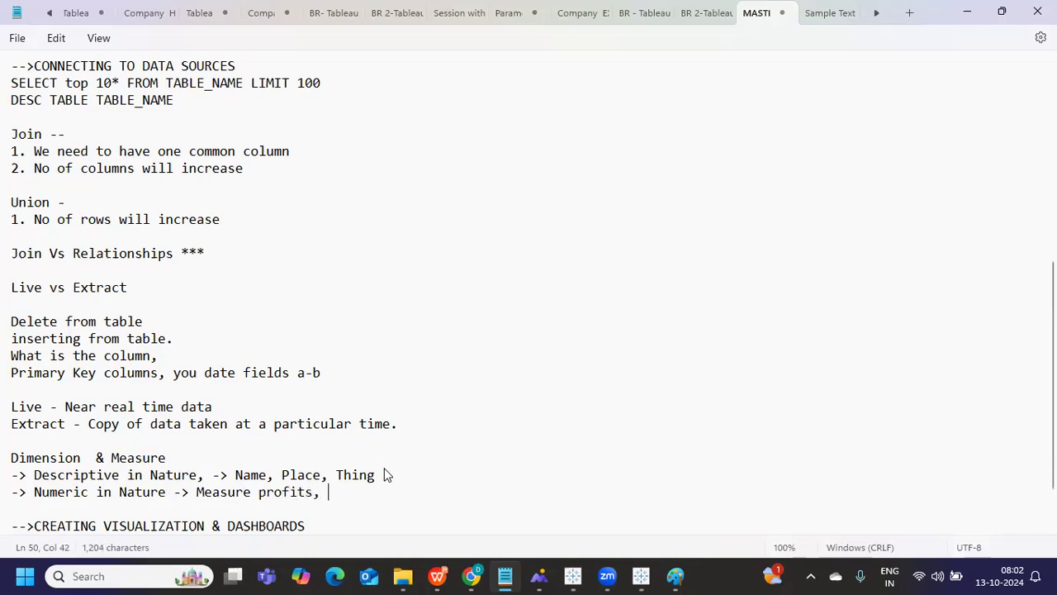
{"action": "type", "text": "sales, salar"}
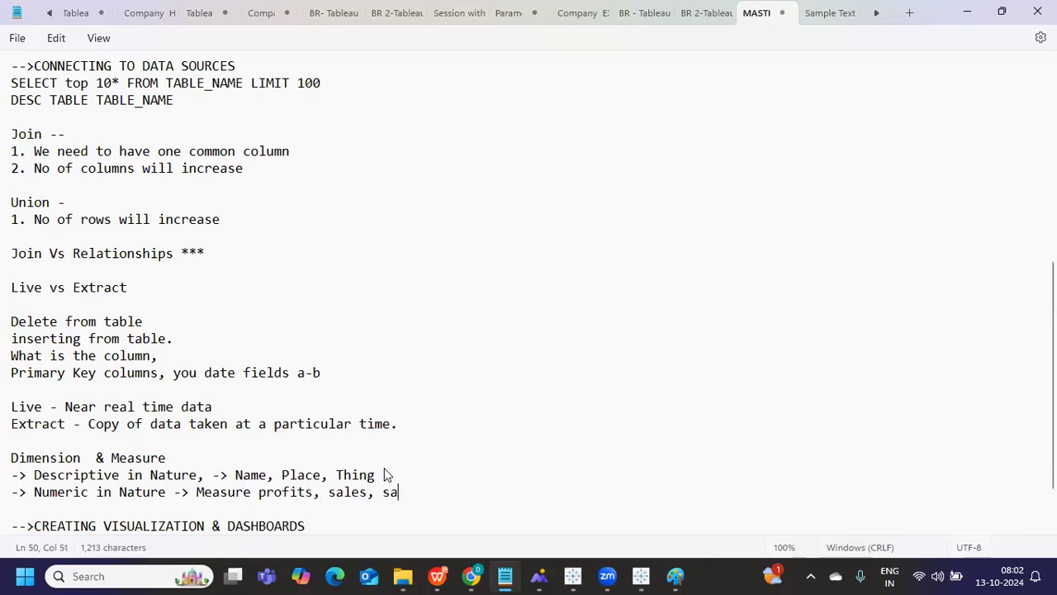
{"action": "key", "text": "BackSpace"}
{"action": "type", "text": "ary"}
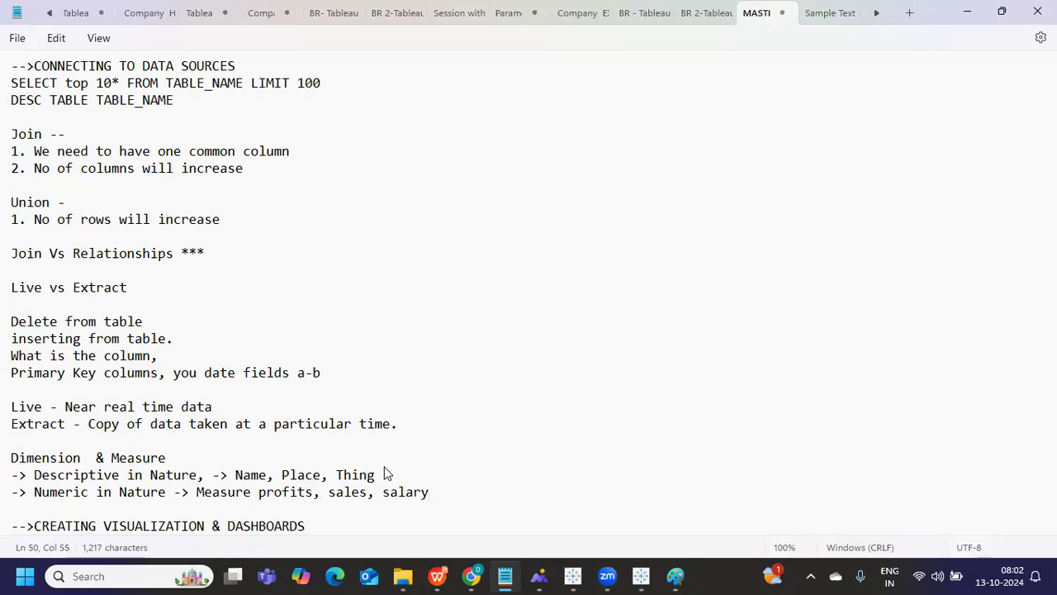
- Switch to Tableau to examine the Superstore fields and the new worksheet, dashboard and story options, and return to the Notepad notes
{"action": "key", "text": "alt+Tab"}
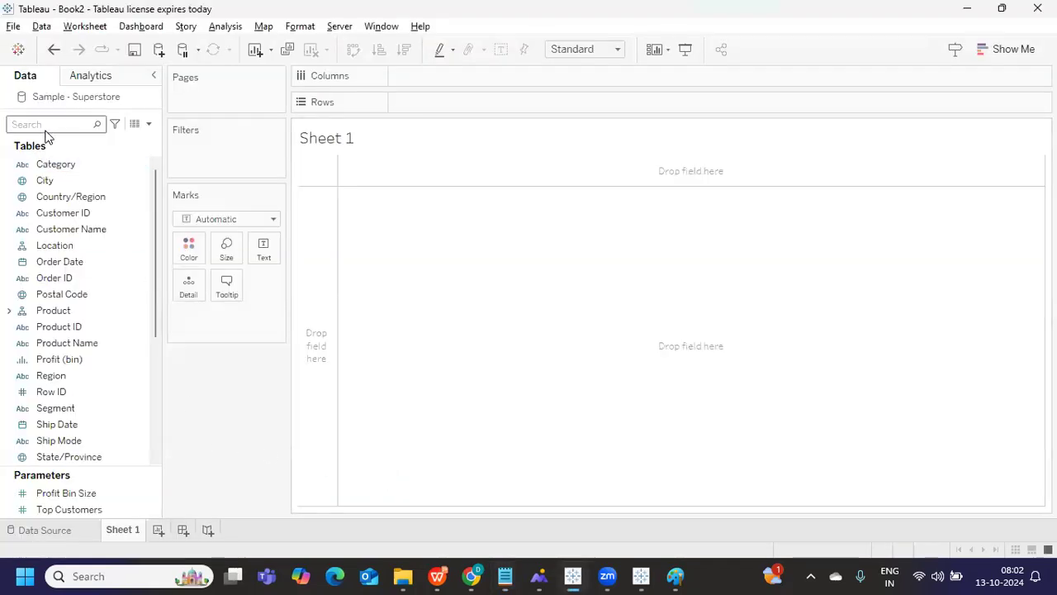
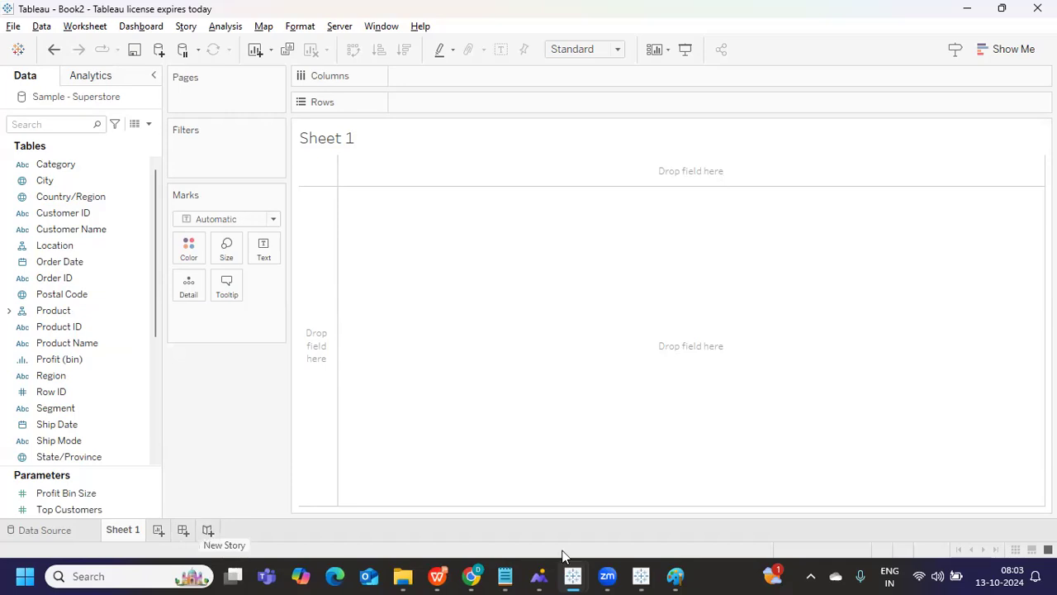
{"action": "mouse_move", "coordinate": [504, 575]}
{"action": "left_click", "coordinate": [508, 510]}
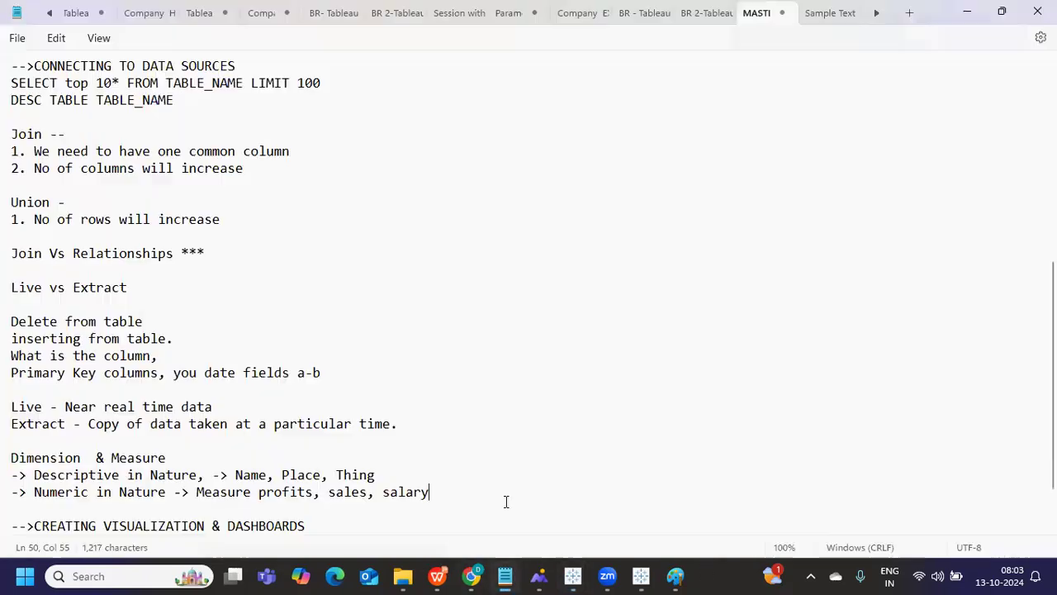
- Add the heading "3 Important Component of a workbook" below the Numeric in Nature line, separated by a blank line
{"action": "scroll", "coordinate": [504, 501], "scroll_direction": "down", "scroll_amount": 2}
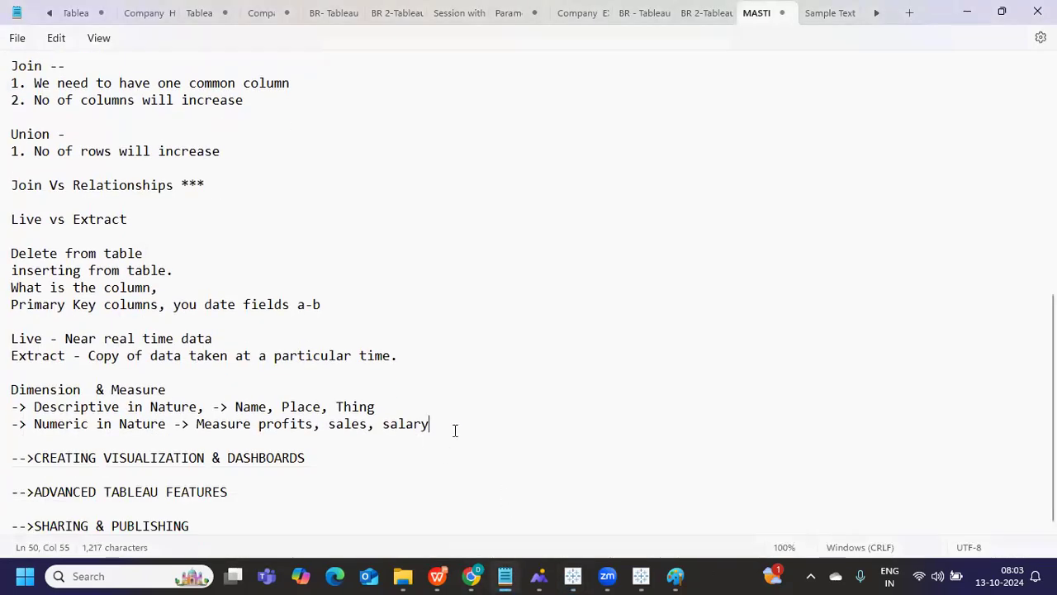
{"action": "key", "text": "Return"}
{"action": "key", "text": "Return"}
{"action": "type", "text": "3"}
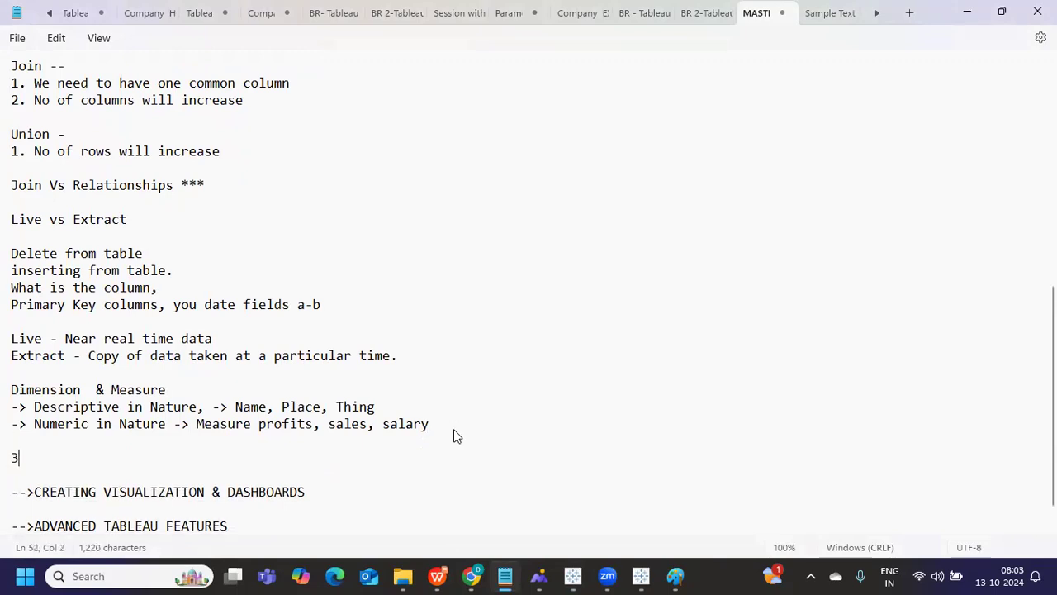
{"action": "type", "text": " Important "}
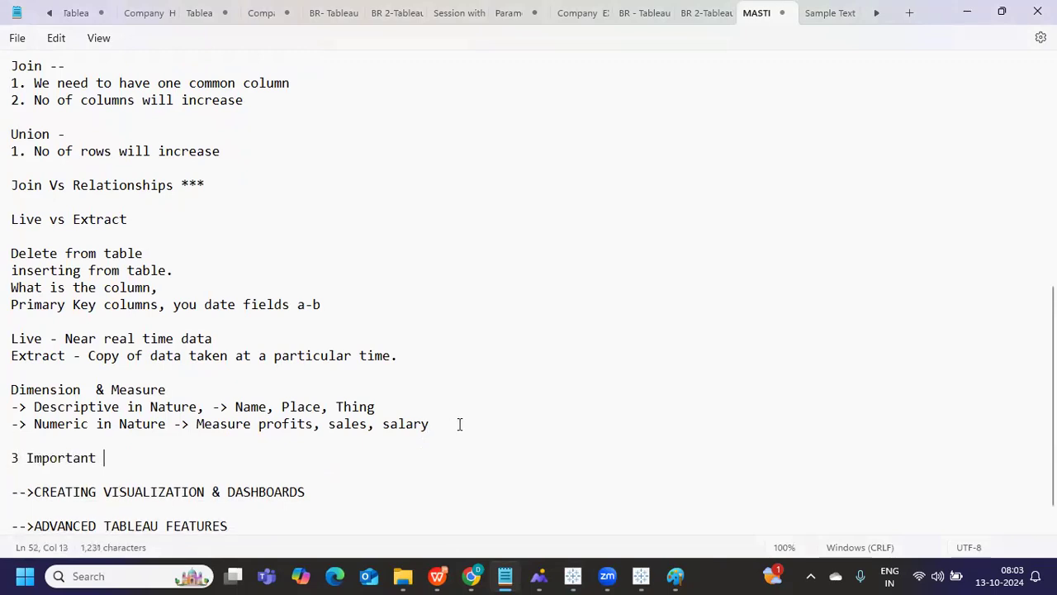
{"action": "type", "text": "Component"}
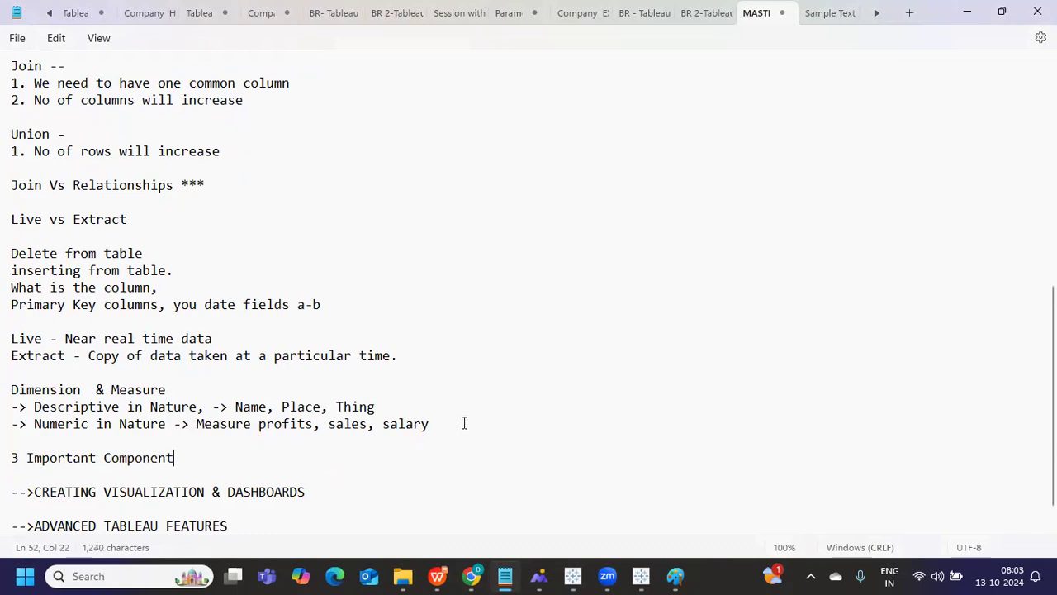
{"action": "type", "text": " of a workbook"}
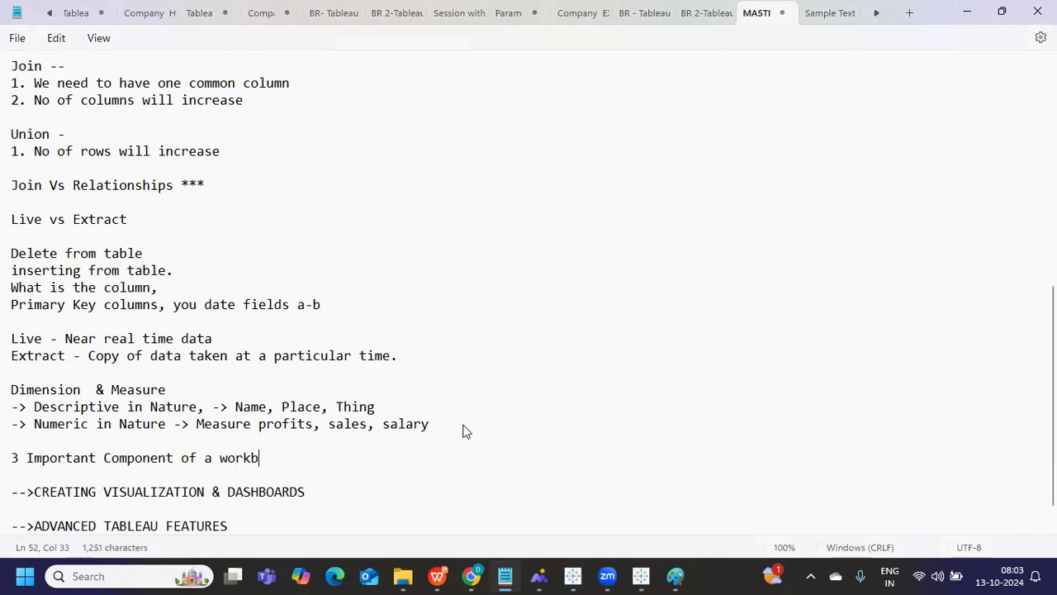
- List the workbook components under the heading as "1. Worksheet,", "2. Dashboard" and "3. Story Point" on separate lines
{"action": "key", "text": "Return"}
{"action": "type", "text": "1. W"}
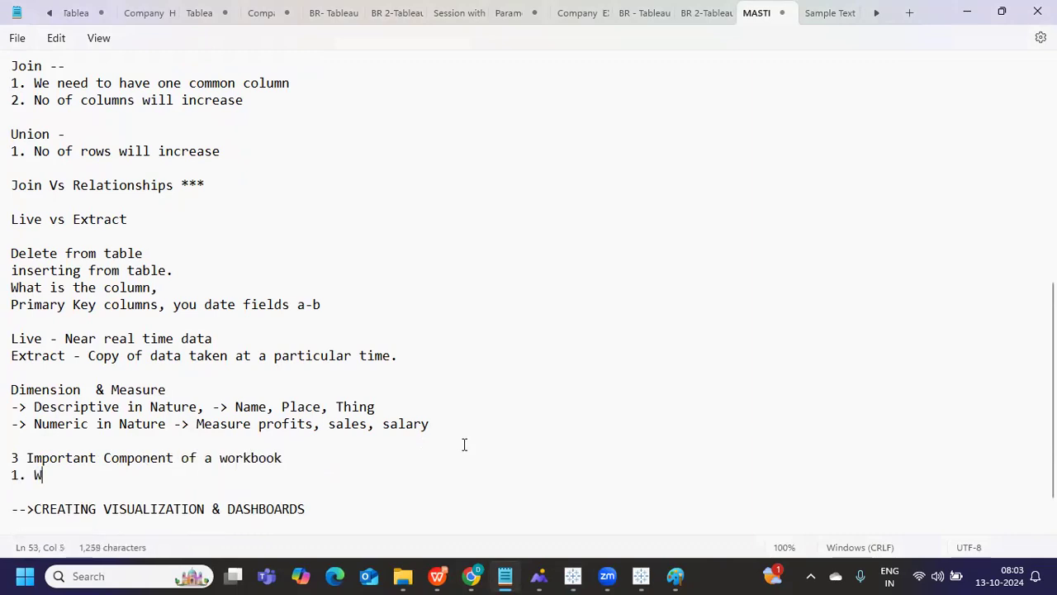
{"action": "type", "text": "orksheet,"}
{"action": "key", "text": "Return"}
{"action": "type", "text": "2. "}
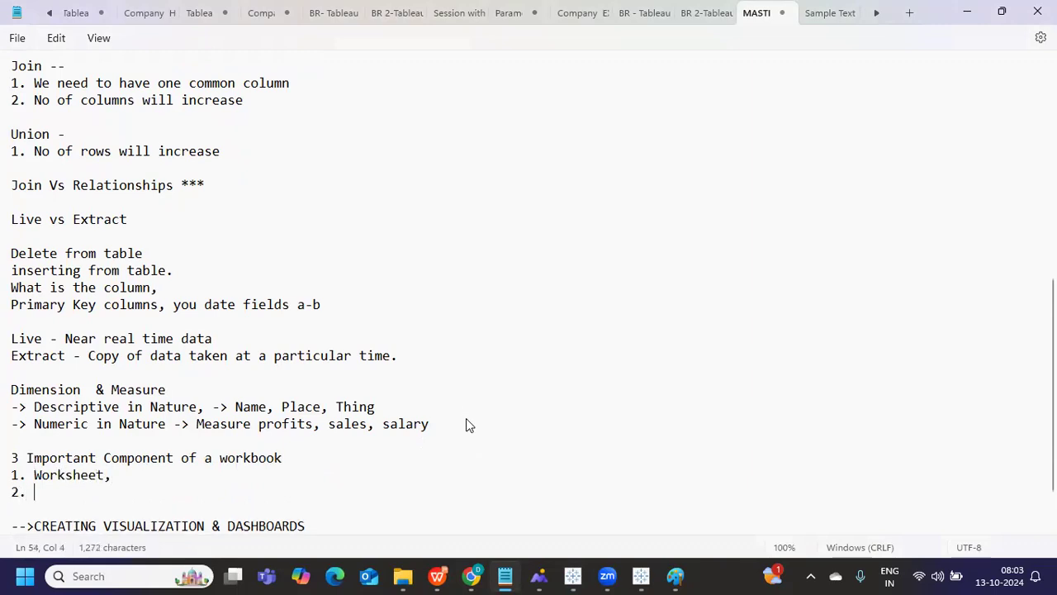
{"action": "type", "text": "Dashboard"}
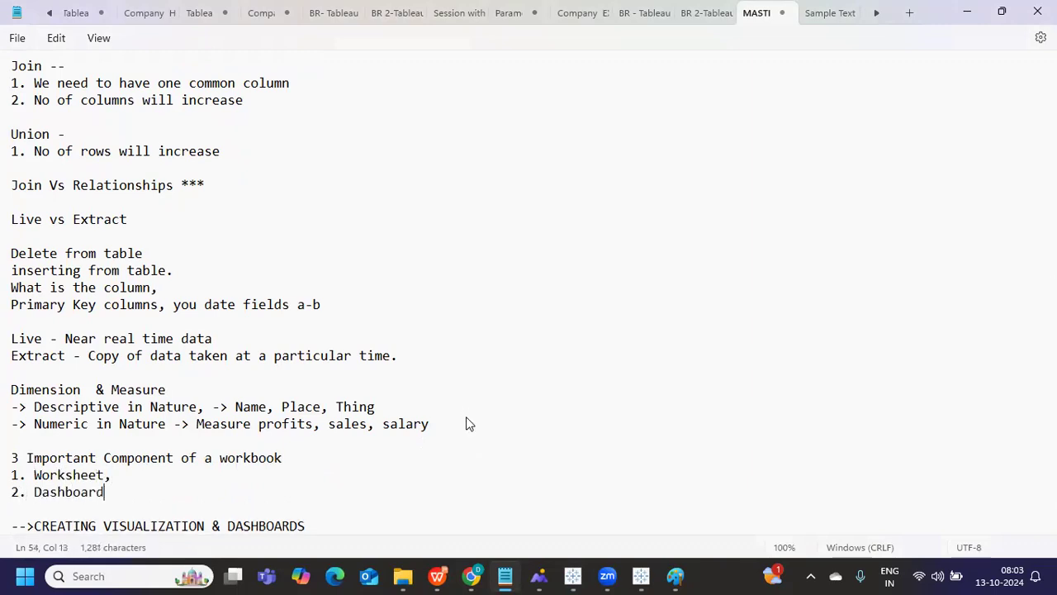
{"action": "key", "text": "Return"}
{"action": "type", "text": "3. Stor"}
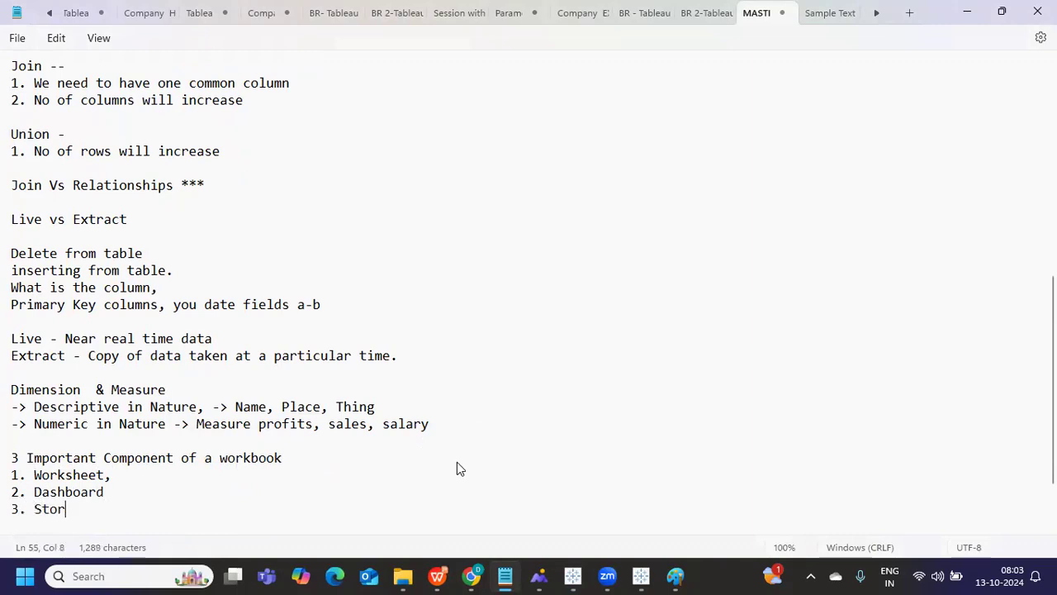
{"action": "type", "text": "y Point"}
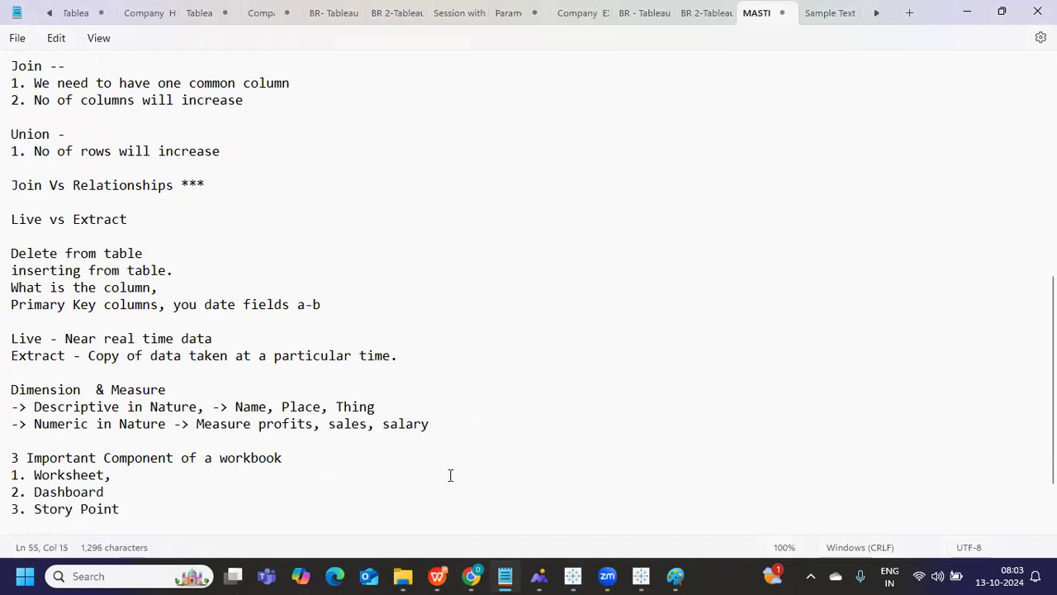
- Append " - Core Unit of Tableau" to the Worksheet item in the workbook components list
{"action": "type", "text": " - Core Unit of Talbeau"}
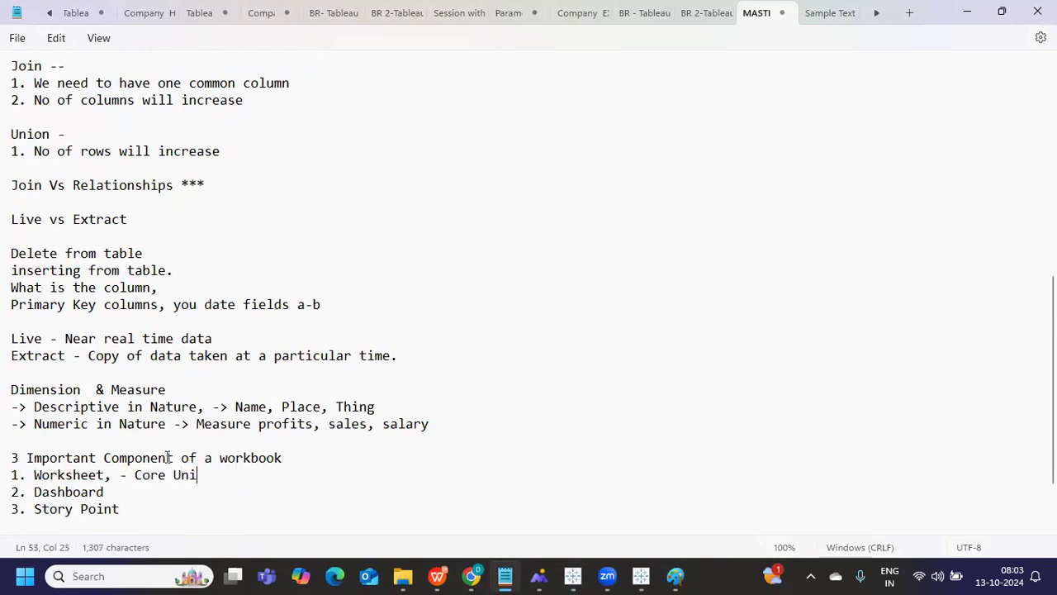
{"action": "key", "text": "BackSpace"}
{"action": "key", "text": "BackSpace"}
{"action": "key", "text": "BackSpace"}
{"action": "key", "text": "BackSpace"}
{"action": "key", "text": "BackSpace"}
{"action": "key", "text": "BackSpace"}
{"action": "type", "text": "bleau"}
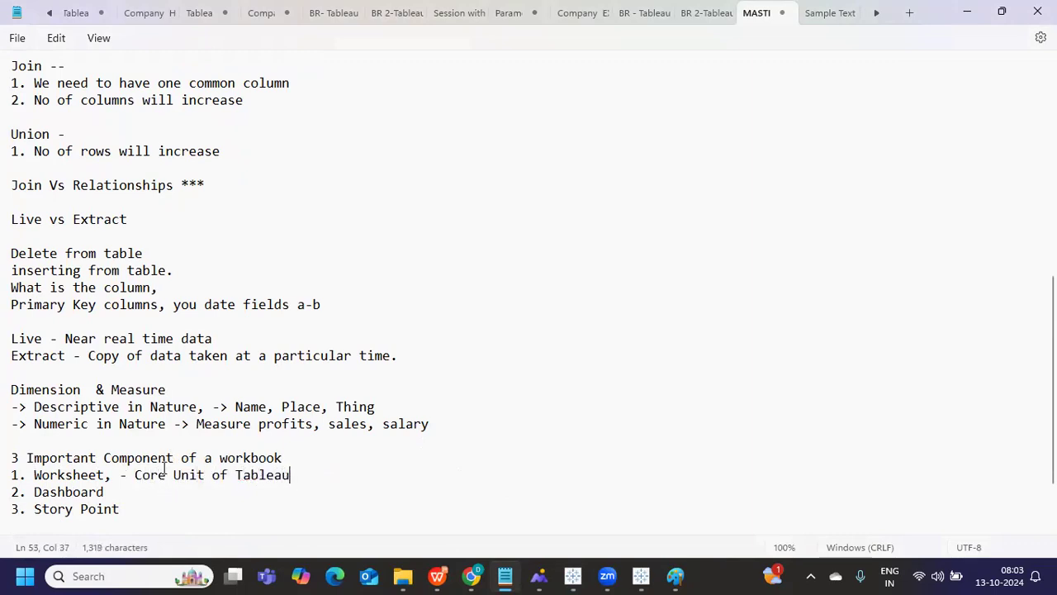
- Append " (Actual Development of your chart, KPI, metrics)" to the Worksheet item in the workbook components list
{"action": "type", "text": " (Actual D"}
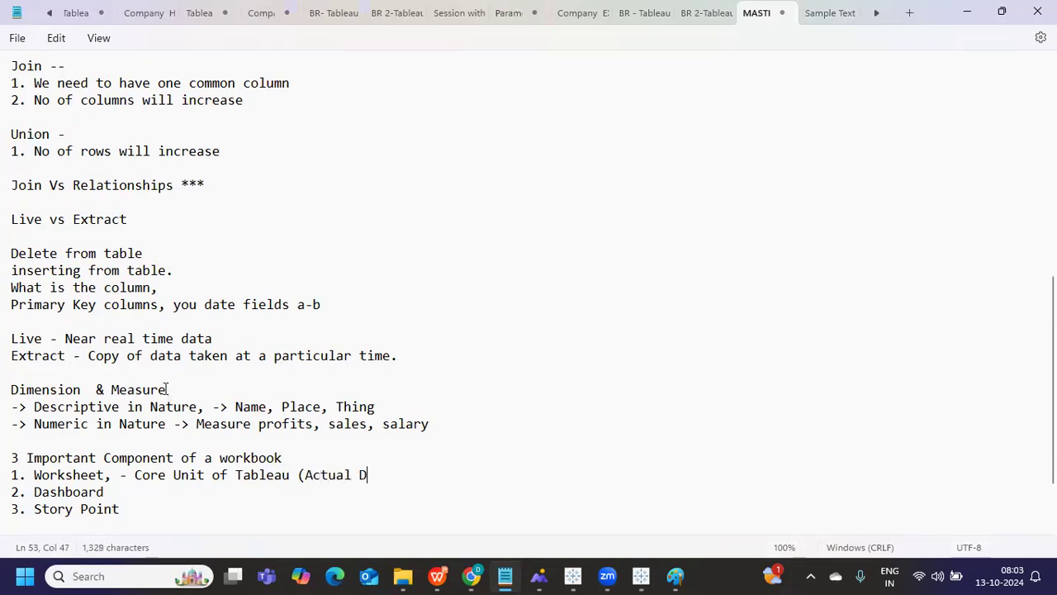
{"action": "type", "text": "evelopment ofy oru"}
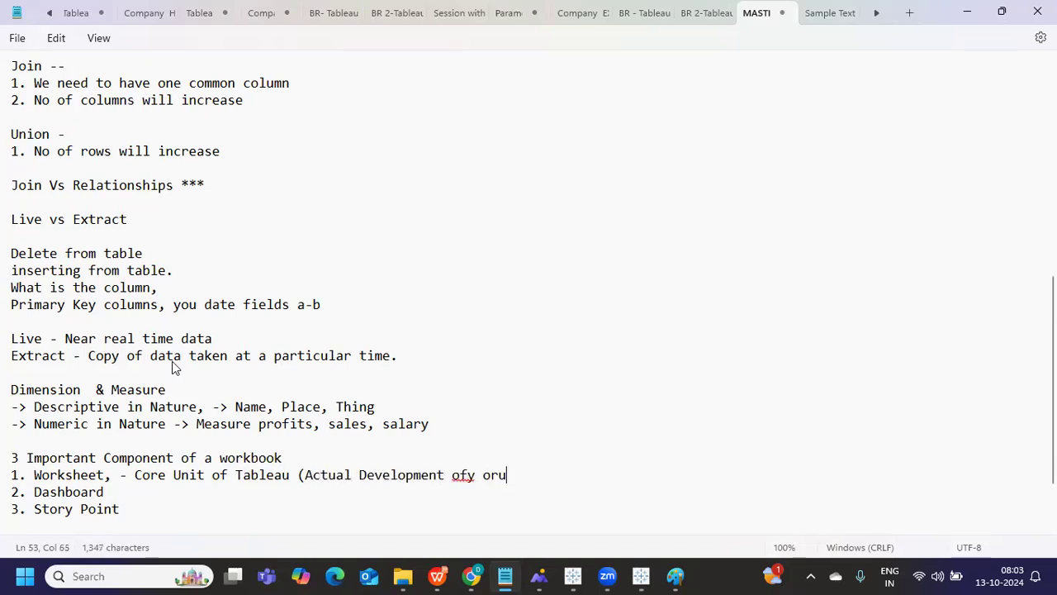
{"action": "key", "text": "BackSpace"}
{"action": "key", "text": "BackSpace"}
{"action": "key", "text": "BackSpace"}
{"action": "key", "text": "BackSpace"}
{"action": "key", "text": "BackSpace"}
{"action": "key", "text": "BackSpace"}
{"action": "type", "text": "your "}
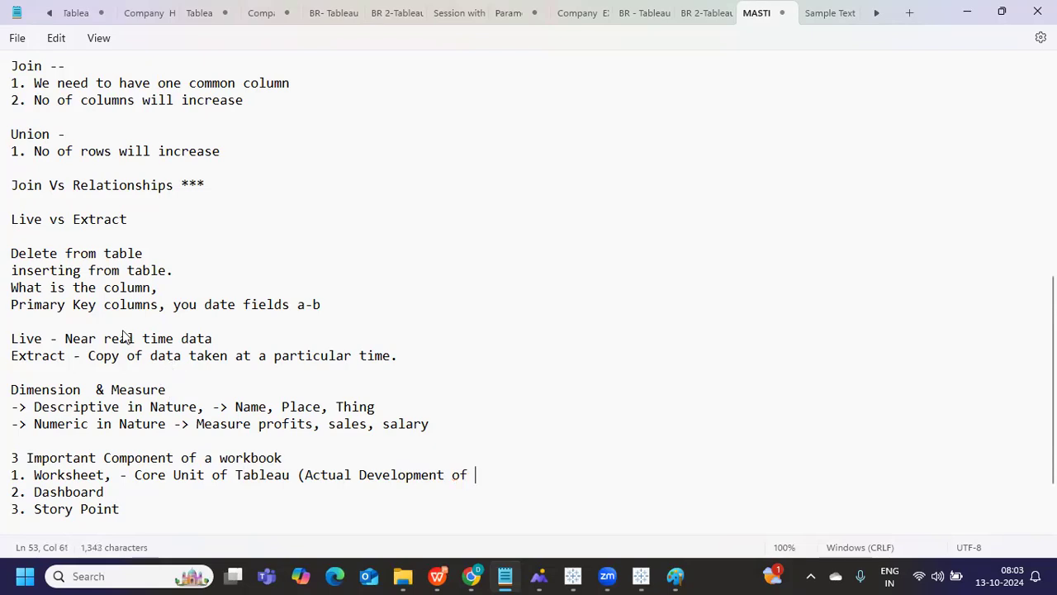
{"action": "type", "text": "ch"}
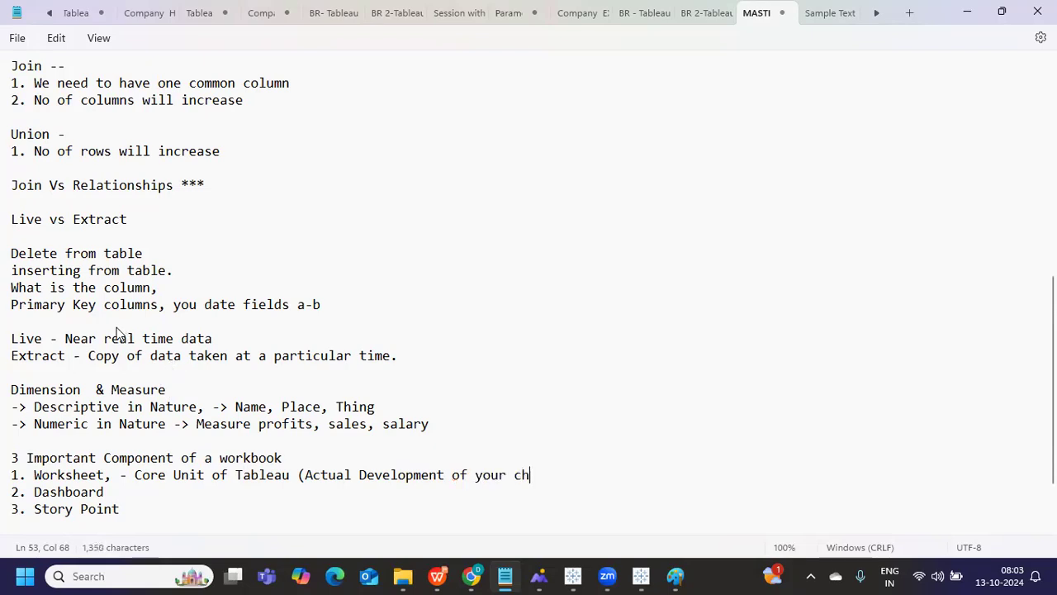
{"action": "type", "text": "art, KPI, m"}
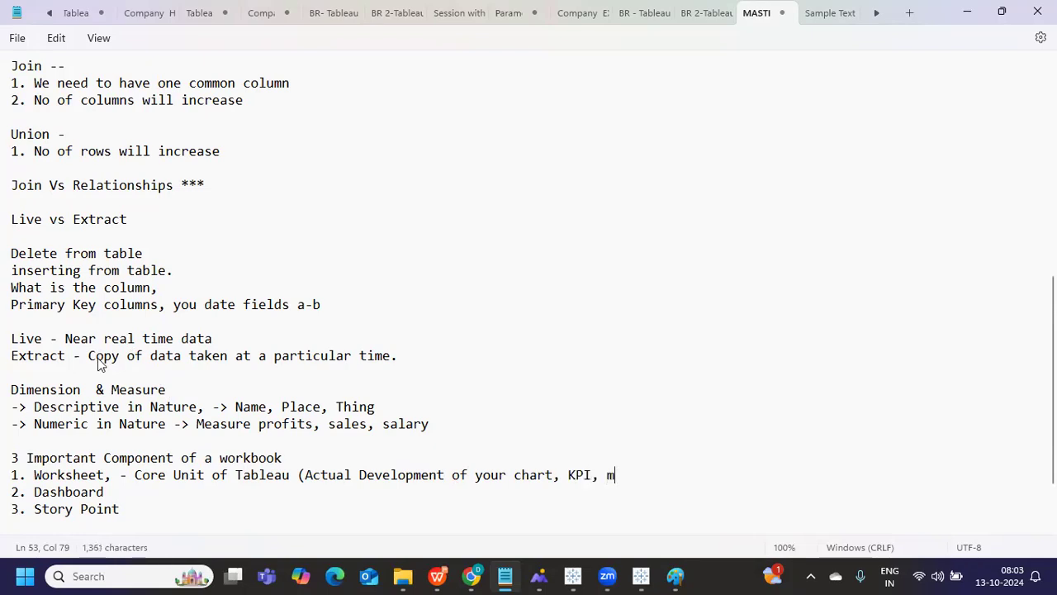
{"action": "type", "text": "etrics)"}
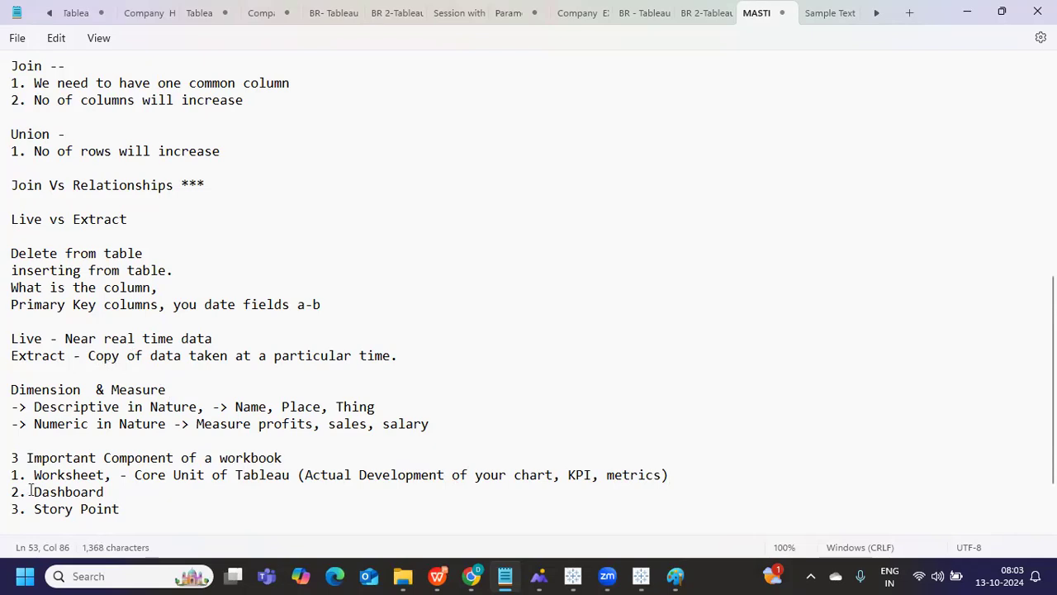
- Append " --> Collect multiple worksheets. You are representing story." to the Dashboard item in the components list
{"action": "left_click", "coordinate": [130, 494]}
{"action": "type", "text": "--> Col"}
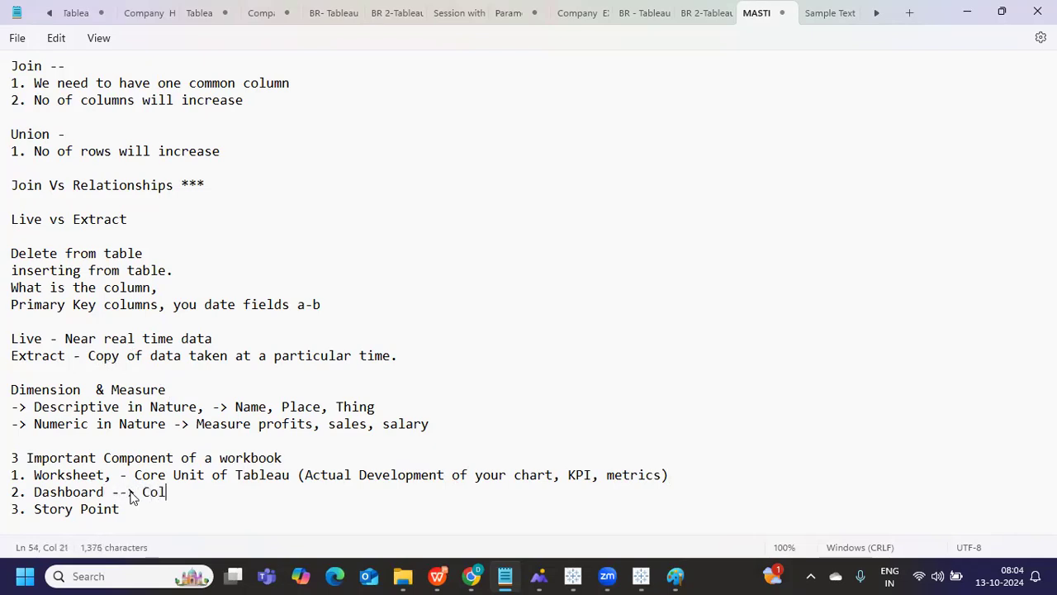
{"action": "type", "text": "lect multiple workshee"}
{"action": "type", "text": "ts"}
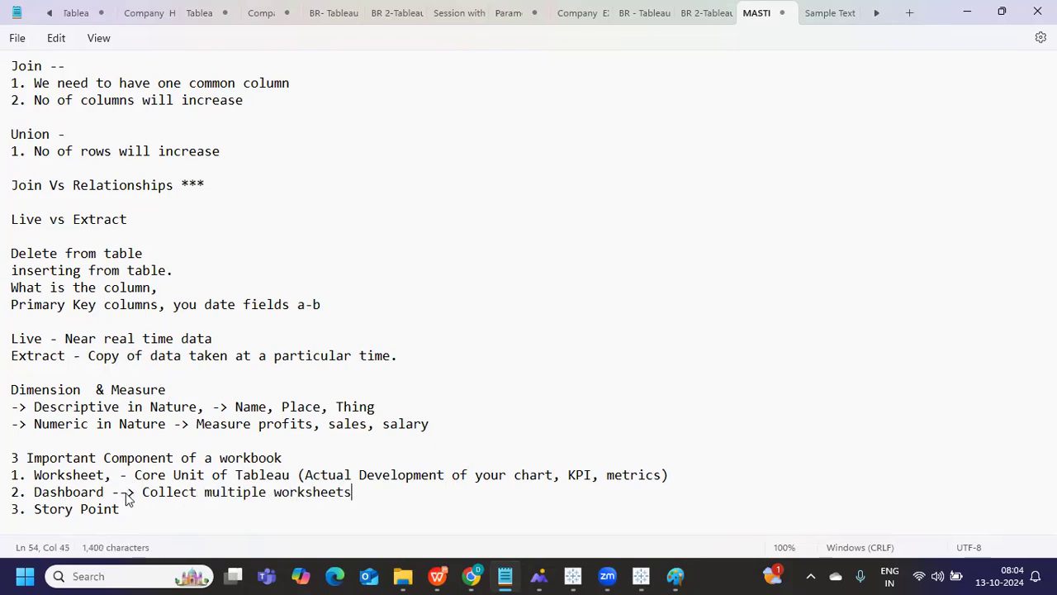
{"action": "type", "text": ". You a"}
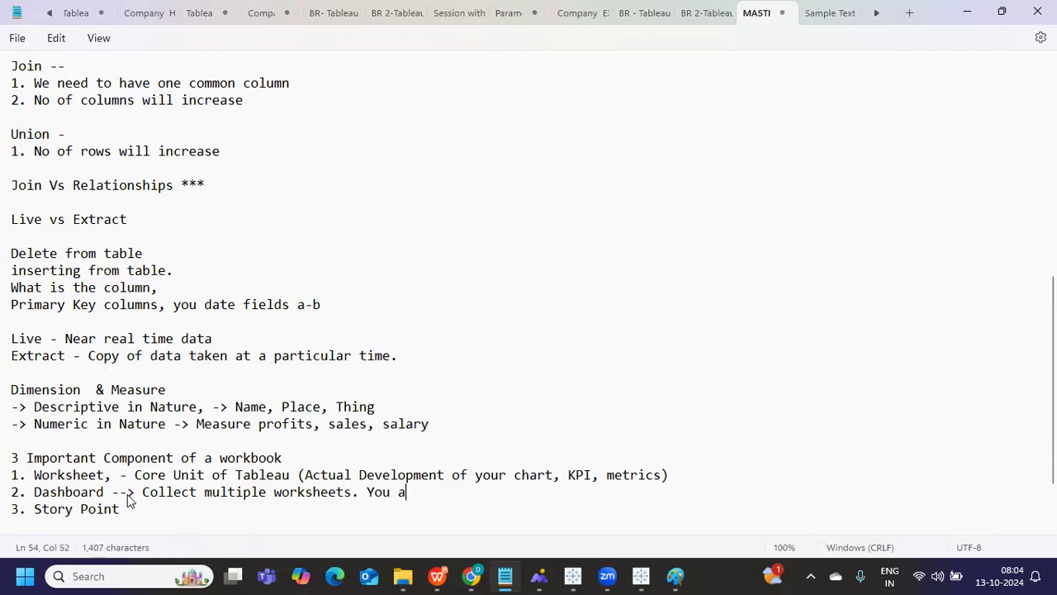
{"action": "type", "text": "re reper"}
{"action": "key", "text": "BackSpace"}
{"action": "key", "text": "BackSpace"}
{"action": "type", "text": "resentinga"}
{"action": "key", "text": "BackSpace"}
{"action": "key", "text": "BackSpace"}
{"action": "type", "text": "story."}
- Switch to Tableau and create a new dashboard, checking the sheet available for it
{"action": "key", "text": "alt+Tab"}
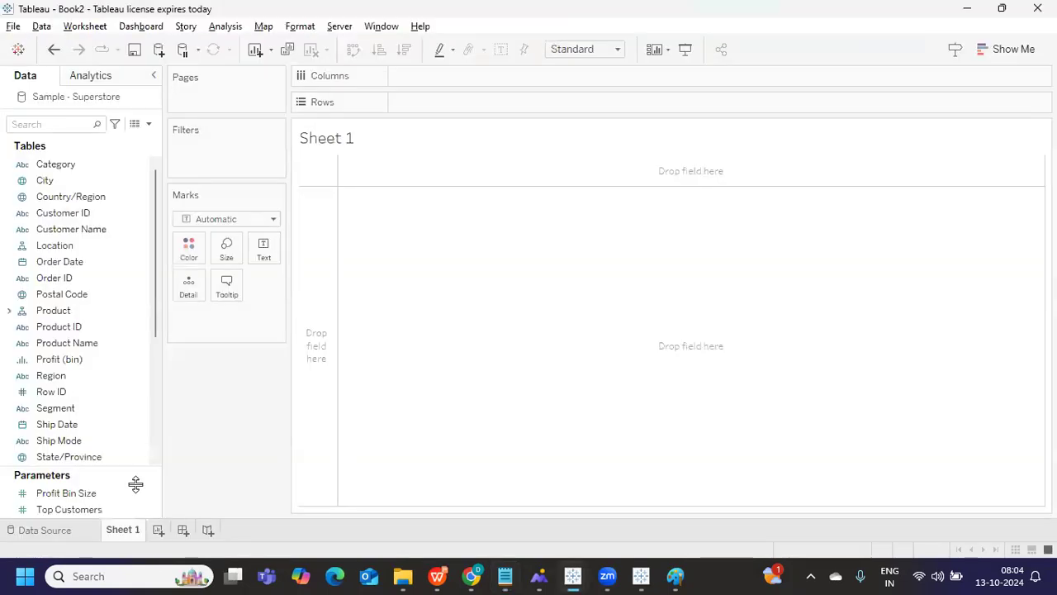
{"action": "mouse_move", "coordinate": [122, 535]}
{"action": "left_click", "coordinate": [182, 531]}
{"action": "mouse_move", "coordinate": [17, 256]}
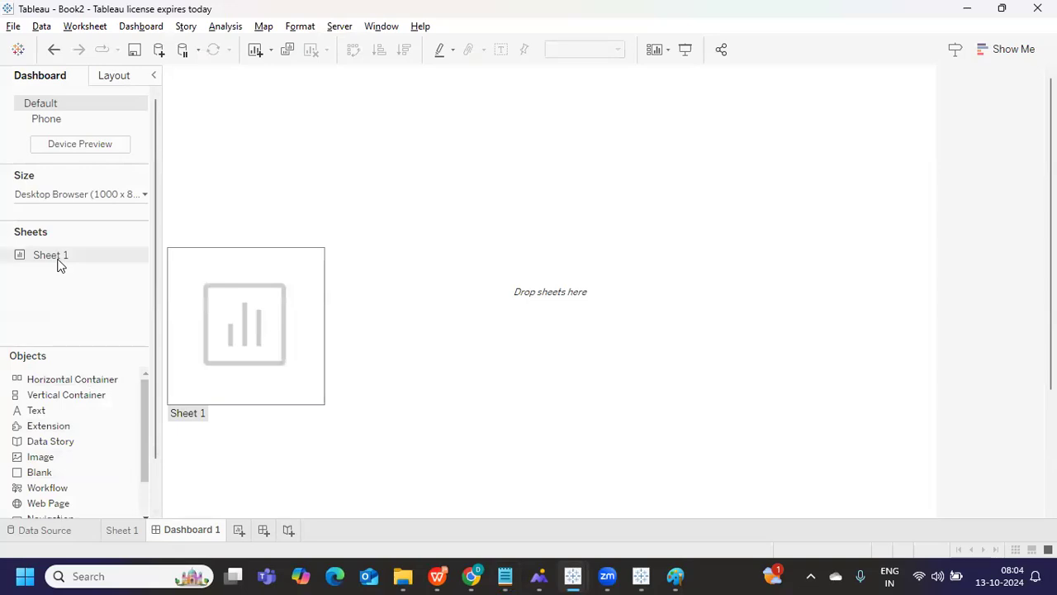
- Create a new story, place Sheet 1 followed by Dashboard 1 on its canvas, and return to Sheet 1
{"action": "left_click", "coordinate": [288, 530]}
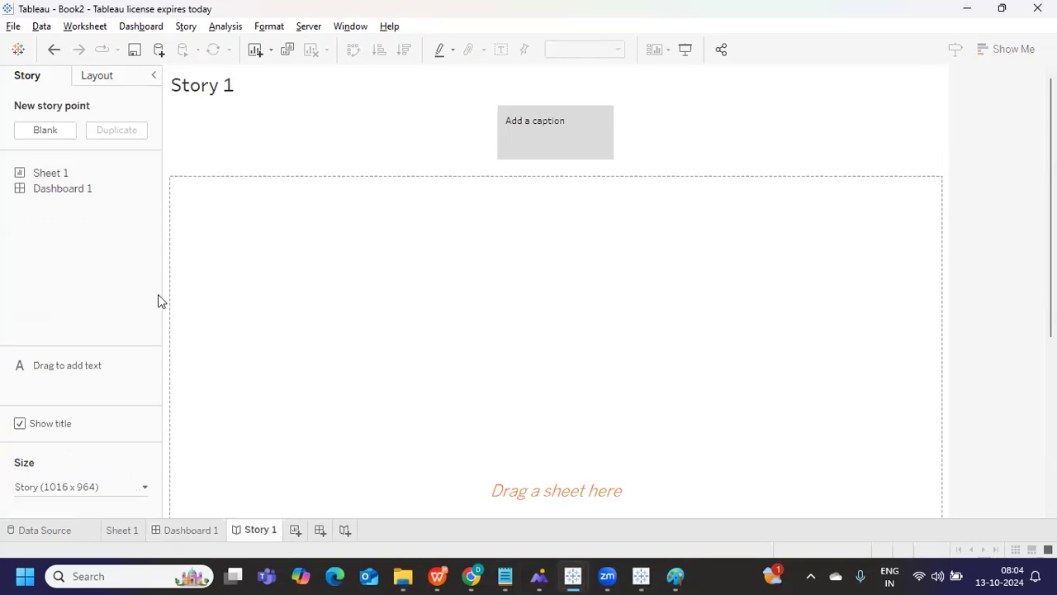
{"action": "left_click_drag", "start_coordinate": [59, 174], "coordinate": [355, 291]}
{"action": "left_click_drag", "start_coordinate": [56, 192], "coordinate": [400, 286]}
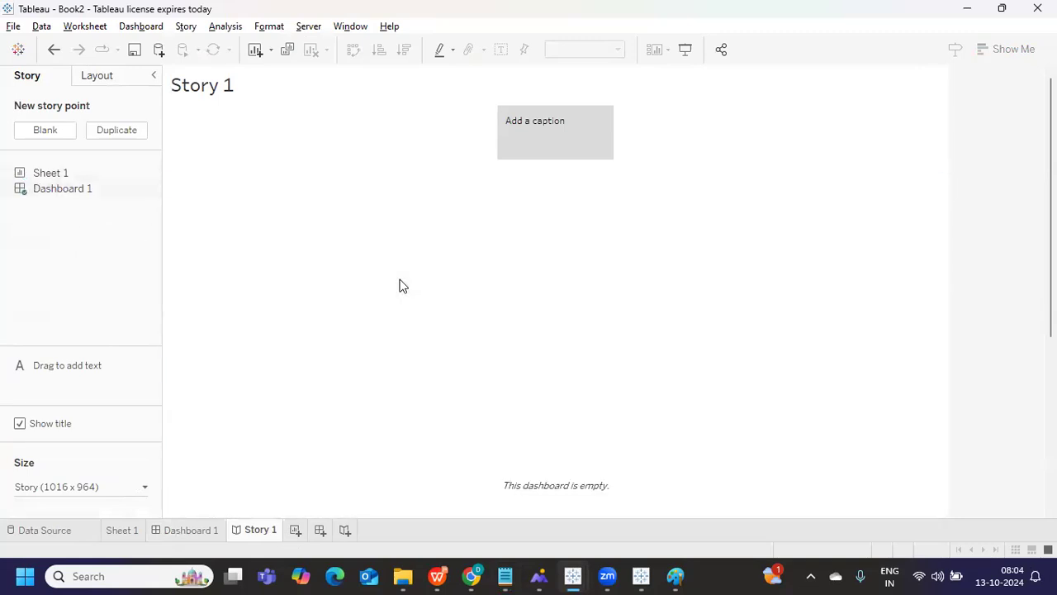
{"action": "left_click", "coordinate": [132, 535]}
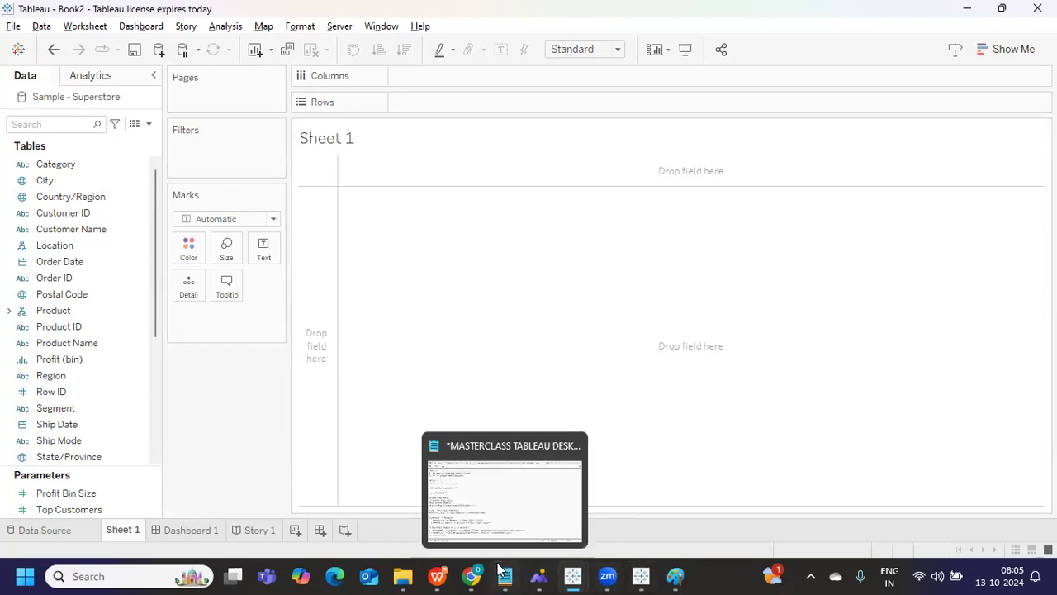
- Switch to the Notepad notes and add the line "Rows & Columns are used to organize the data" below the Worksheet item
{"action": "left_click", "coordinate": [496, 461]}
{"action": "scroll", "coordinate": [495, 461], "scroll_direction": "down", "scroll_amount": 1}
{"action": "left_click", "coordinate": [694, 385]}
{"action": "key", "text": "Return"}
{"action": "type", "text": "Rows & Co"}
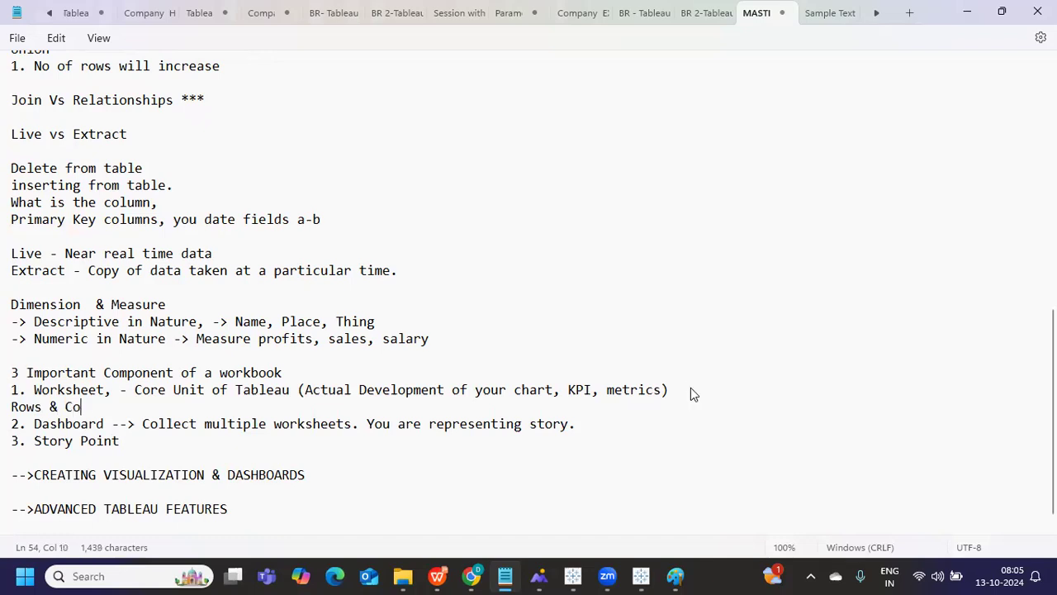
{"action": "type", "text": "lumns are used to organize the data"}
{"action": "key", "text": "Return"}
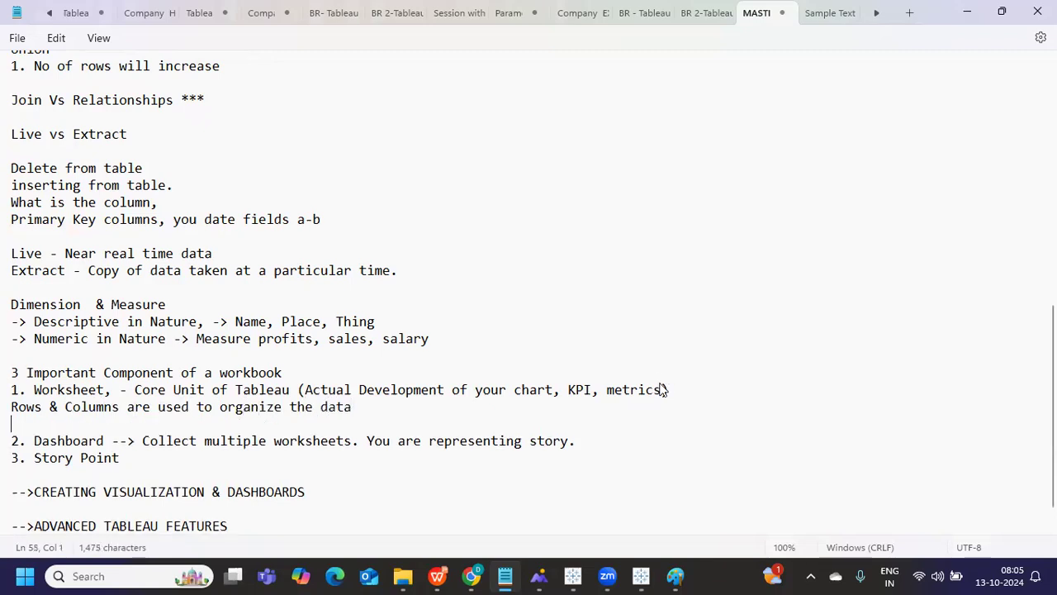
- Add the line "Filter Shelf - to Restrict the data" below the Rows & Columns line
{"action": "type", "text": "Filter She"}
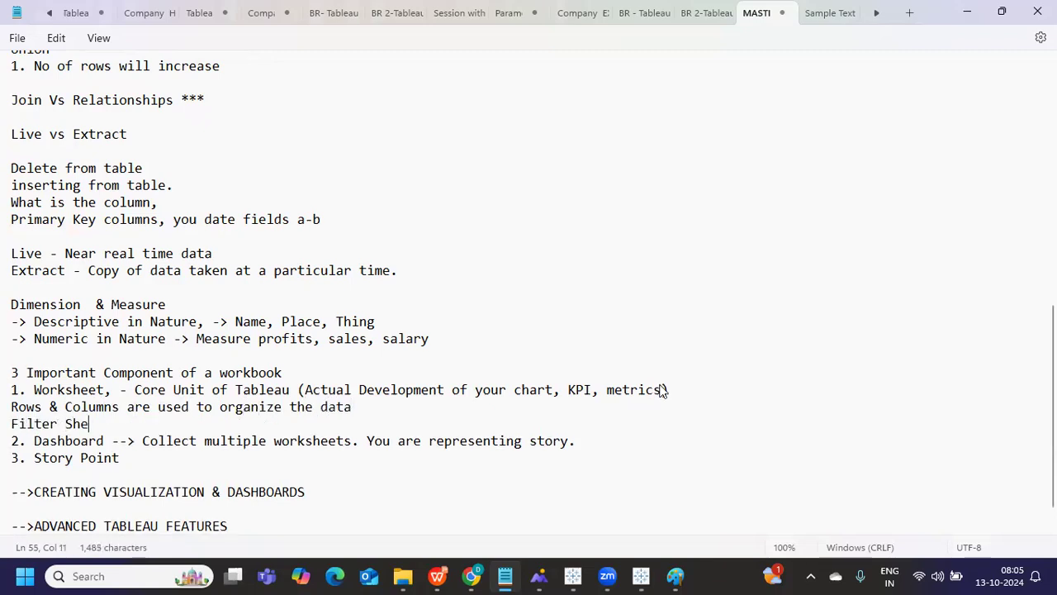
{"action": "type", "text": "lf - to "}
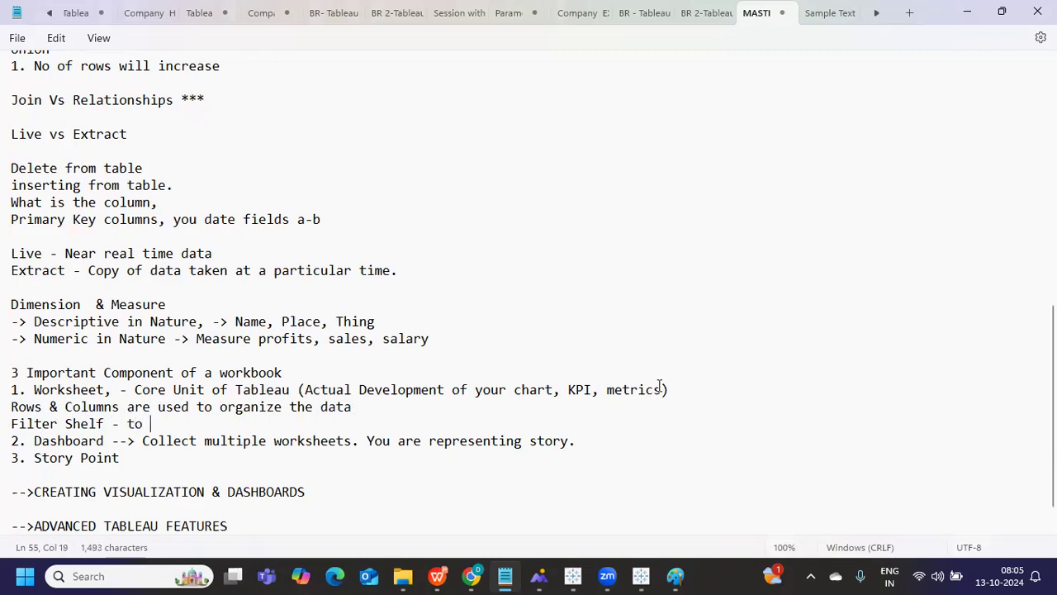
{"action": "type", "text": "Restric"}
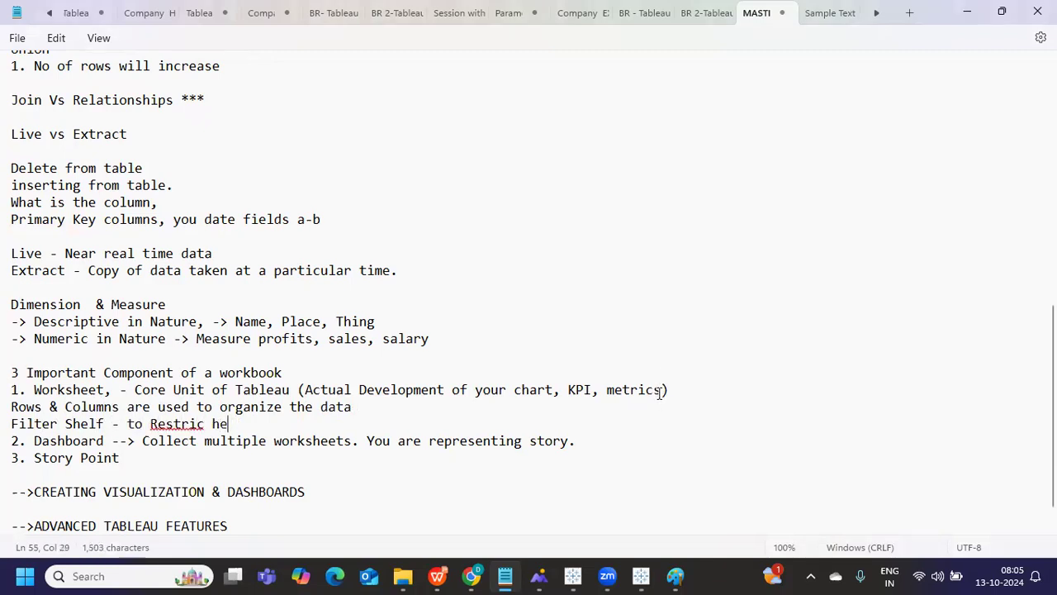
{"action": "type", "text": "t the data"}
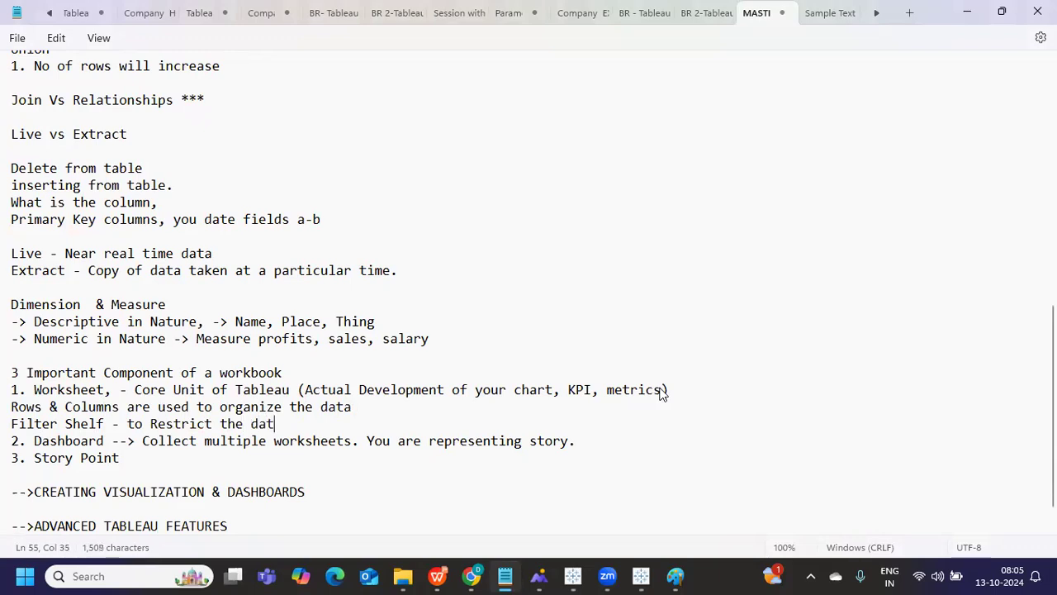
- Add the line "Marks Shelf - To customize the data" below the Filter Shelf line
{"action": "key", "text": "Return"}
{"action": "type", "text": "Marks Shelf - T"}
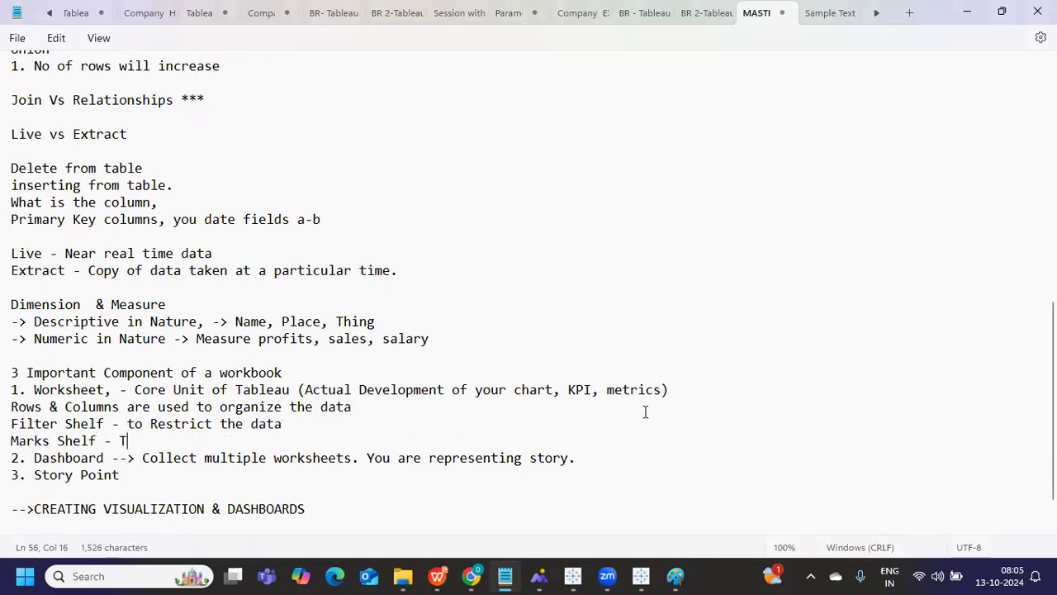
{"action": "type", "text": "o customiz"}
{"action": "key", "text": "BackSpace"}
{"action": "key", "text": "BackSpace"}
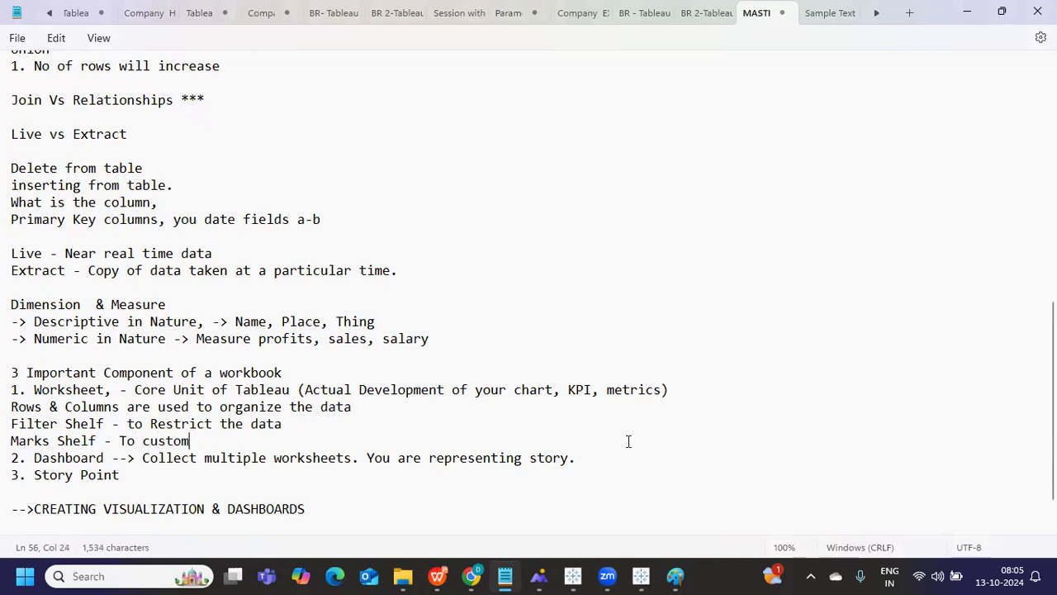
{"action": "type", "text": "ize the data"}
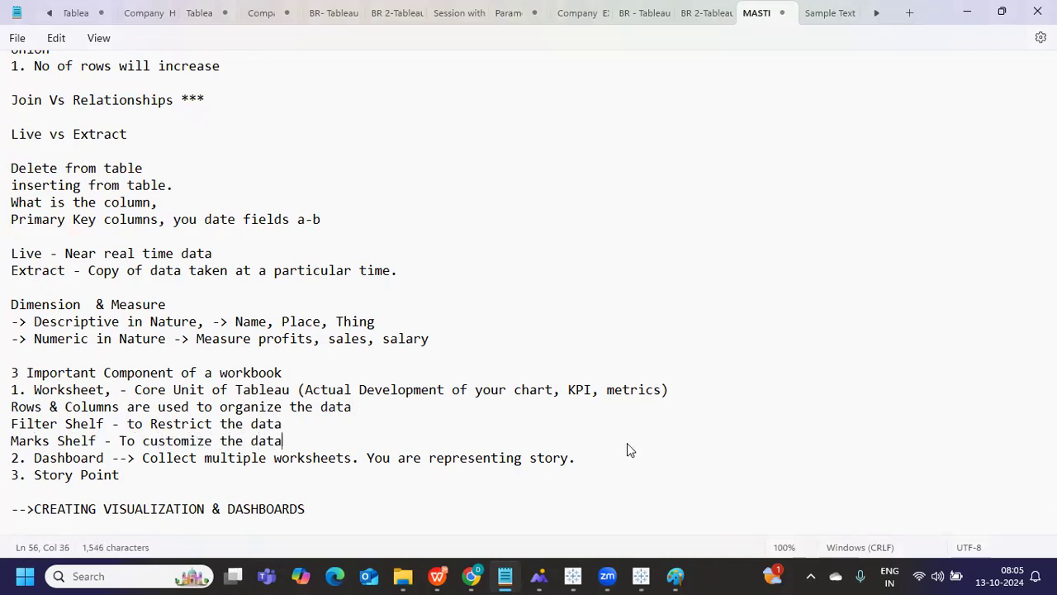
- Add the line "Page Shelf - to divide the data." below the Marks Shelf line
{"action": "key", "text": "Return"}
{"action": "type", "text": "Page"}
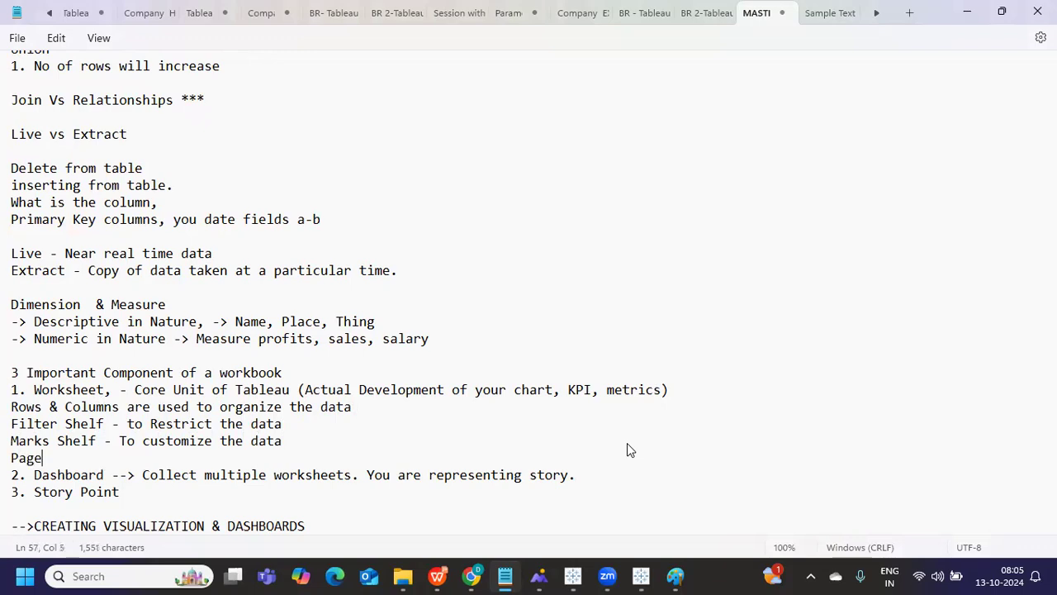
{"action": "type", "text": " Shelf - "}
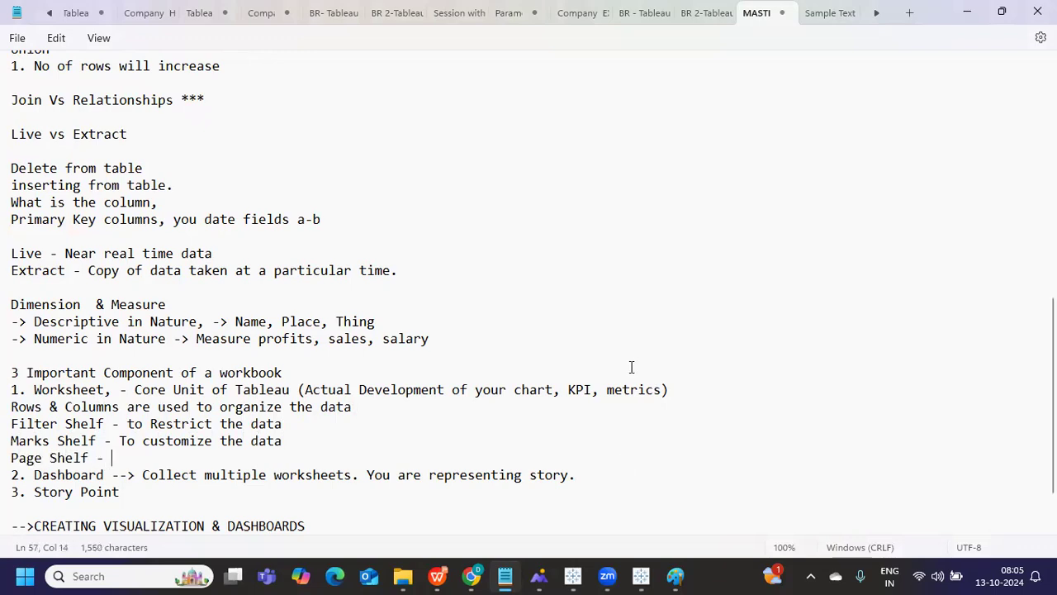
{"action": "type", "text": "to divide the data."}
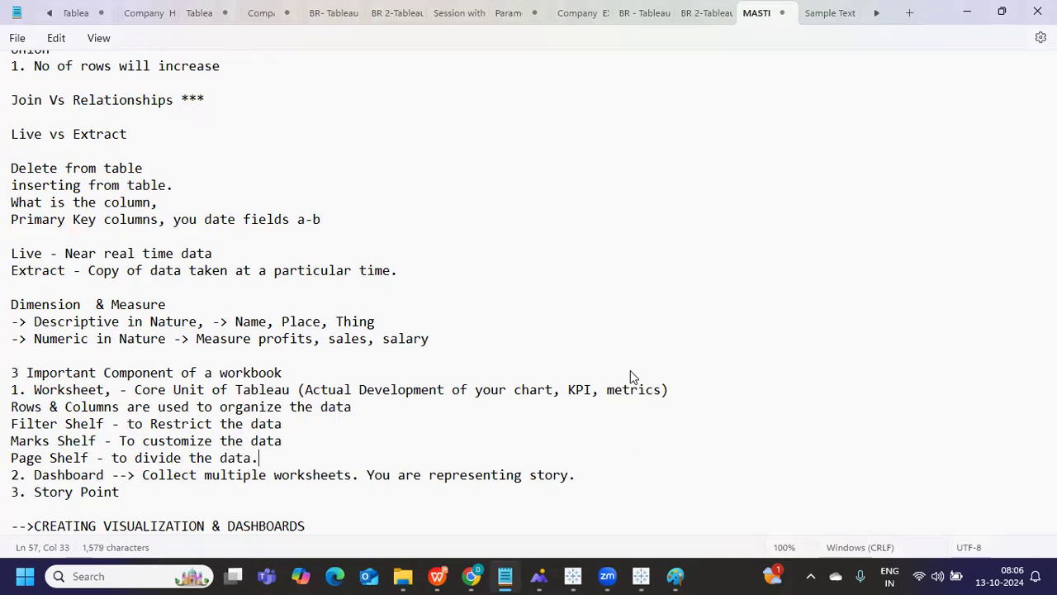
- Switch to Tableau, find the Sub-Category field by searching "su", place it on Rows of Sheet 1, and clear the search
{"action": "key", "text": "alt+Tab"}
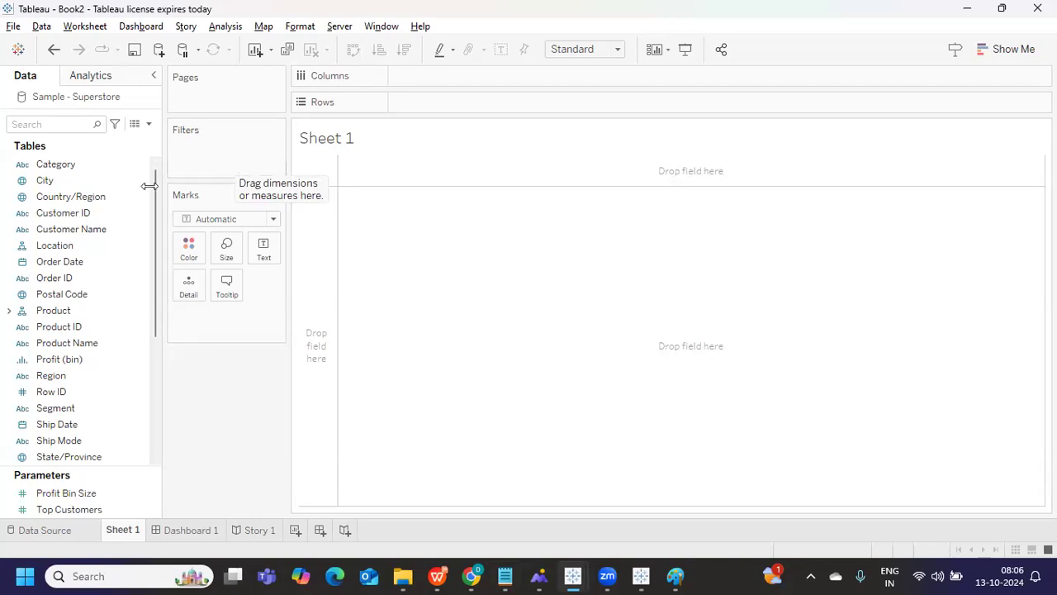
{"action": "left_click", "coordinate": [93, 343]}
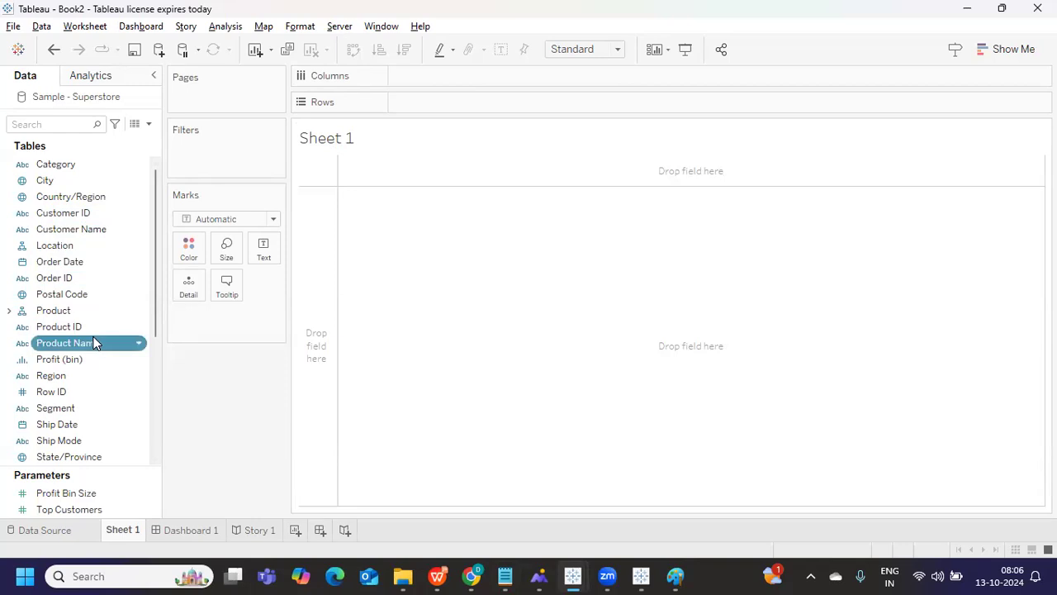
{"action": "left_click", "coordinate": [33, 125]}
{"action": "type", "text": "su"}
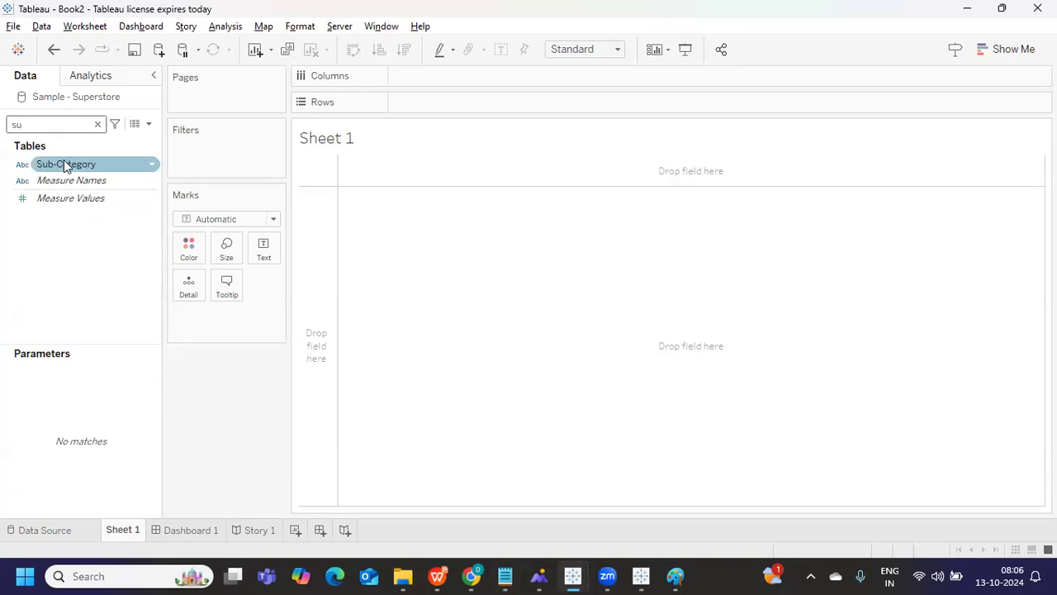
{"action": "left_click_drag", "start_coordinate": [33, 166], "coordinate": [428, 120]}
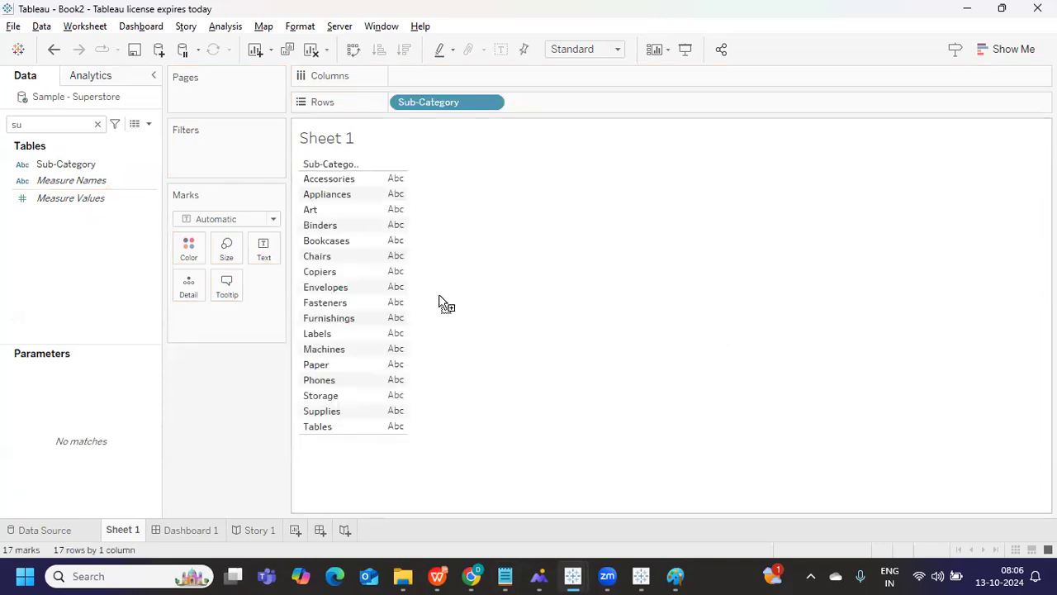
{"action": "left_click", "coordinate": [98, 124]}
- Return to the Notepad notes and insert two blank lines below the Dashboard item and one blank line above it
{"action": "mouse_move", "coordinate": [505, 576]}
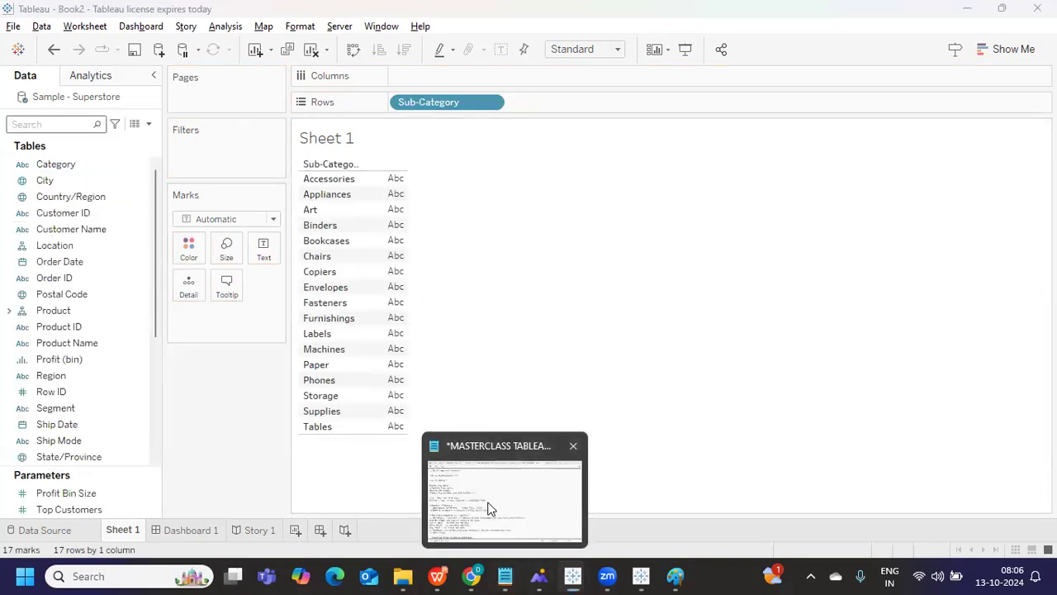
{"action": "left_click", "coordinate": [489, 507]}
{"action": "scroll", "coordinate": [496, 493], "scroll_direction": "down", "scroll_amount": 1}
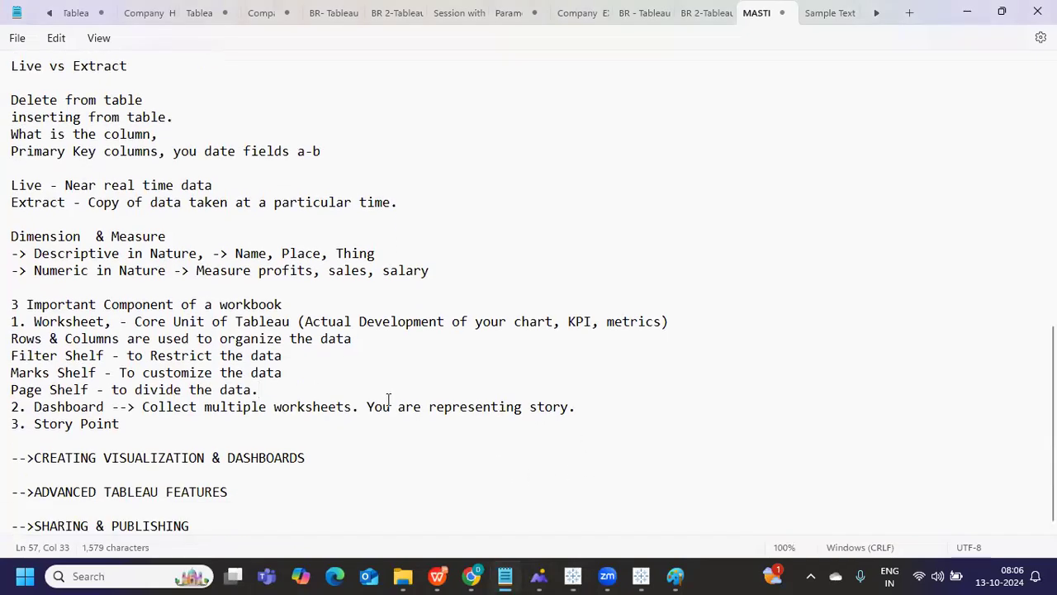
{"action": "left_click", "coordinate": [635, 409]}
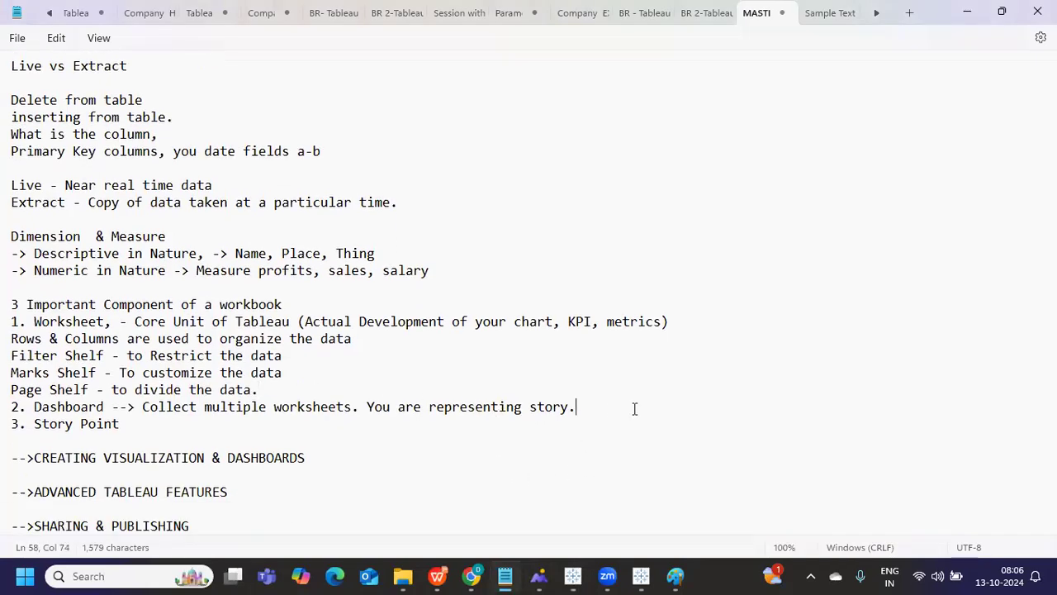
{"action": "key", "text": "Return"}
{"action": "key", "text": "Return"}
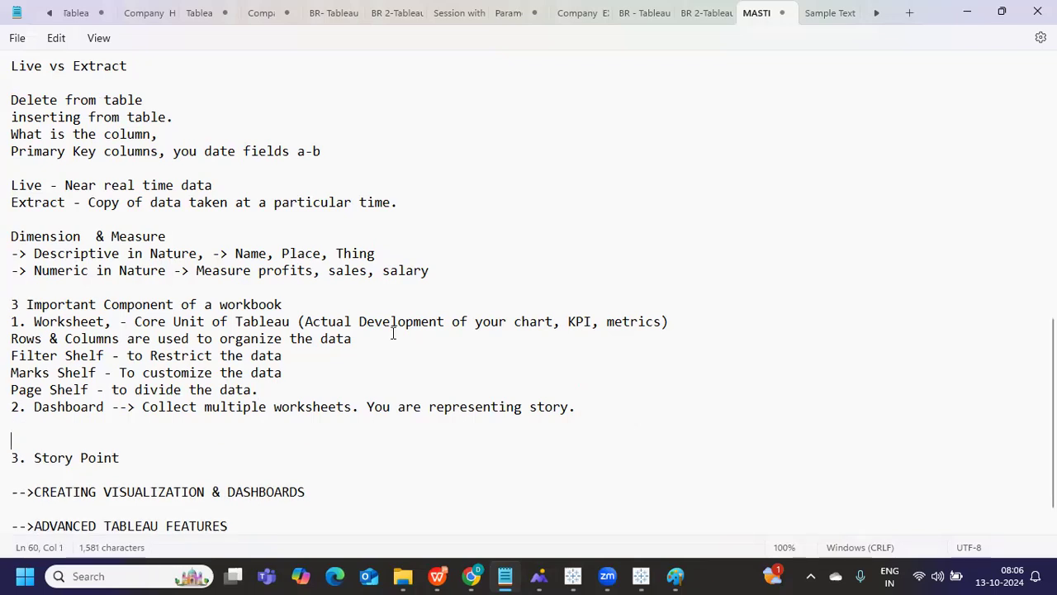
{"action": "left_click", "coordinate": [284, 394]}
{"action": "key", "text": "Return"}
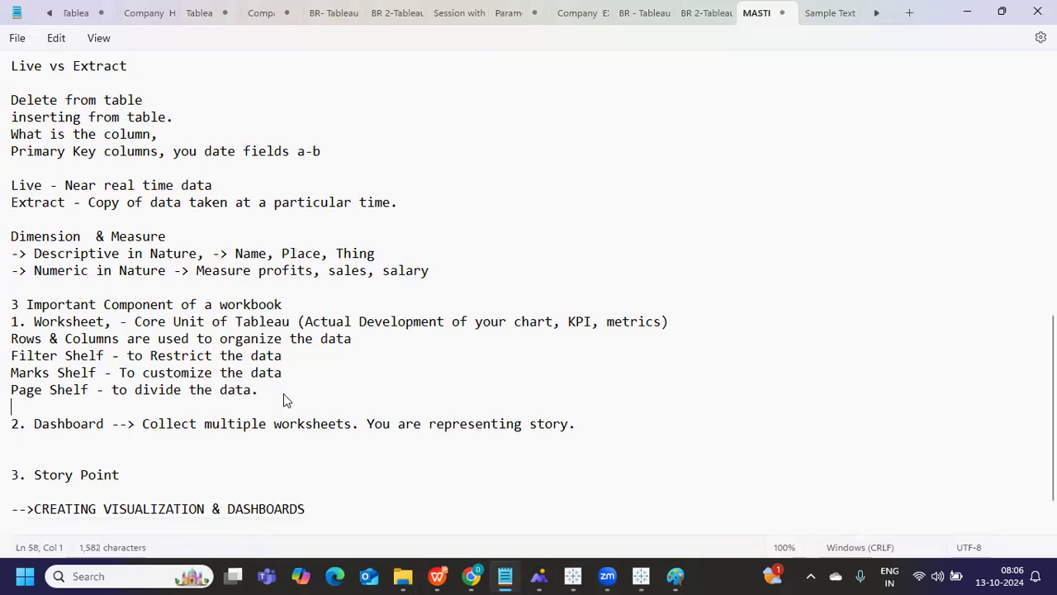
- Add the line "SELECT SUBCAT FROM SAMPLE_SUPERSTORE" between the Page Shelf line and the Dashboard item, with blank lines around it
{"action": "key", "text": "Return"}
{"action": "key", "text": "Up"}
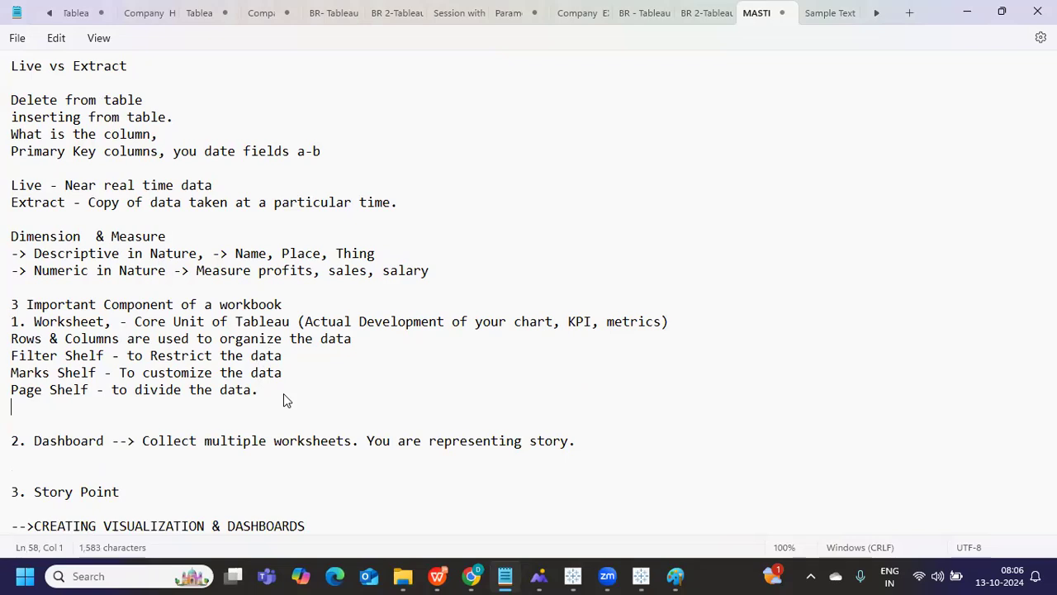
{"action": "key", "text": "Return"}
{"action": "type", "text": "SEE"}
{"action": "key", "text": "BackSpace"}
{"action": "type", "text": "LEC"}
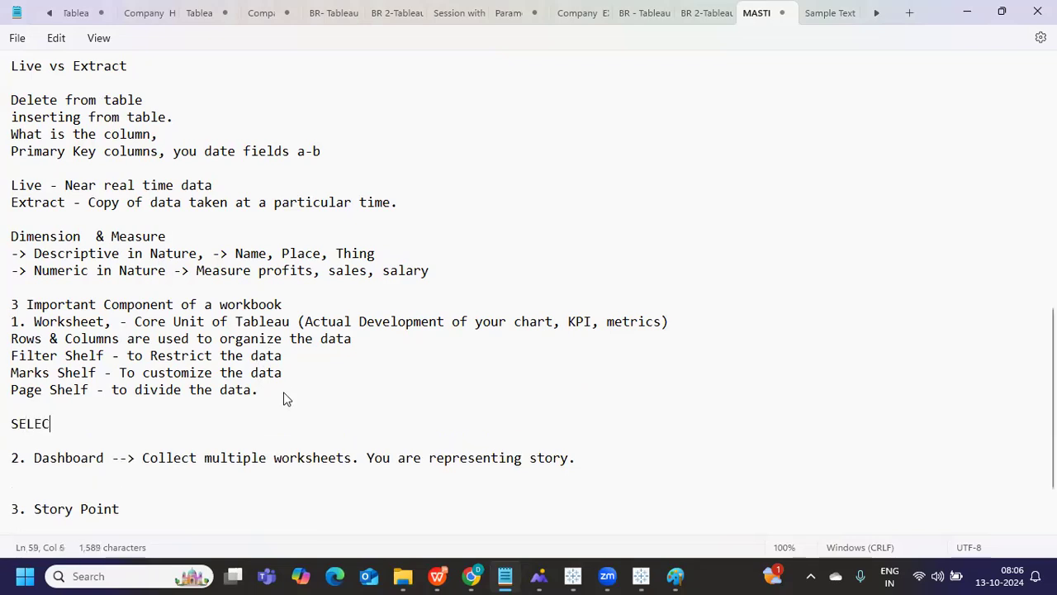
{"action": "type", "text": "T SUBCAT"}
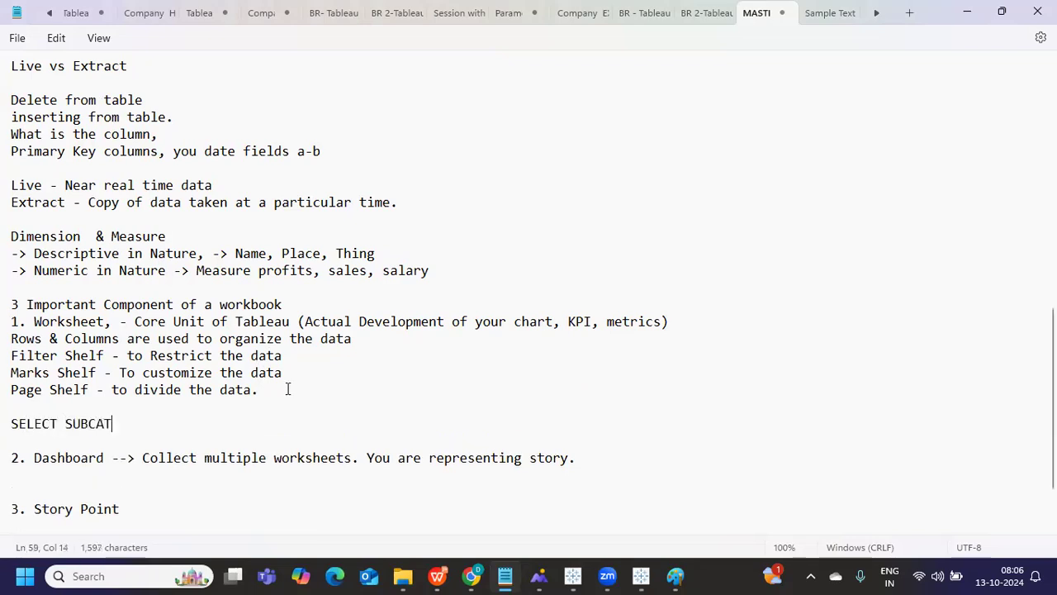
{"action": "type", "text": " FROM SAMPLE_"}
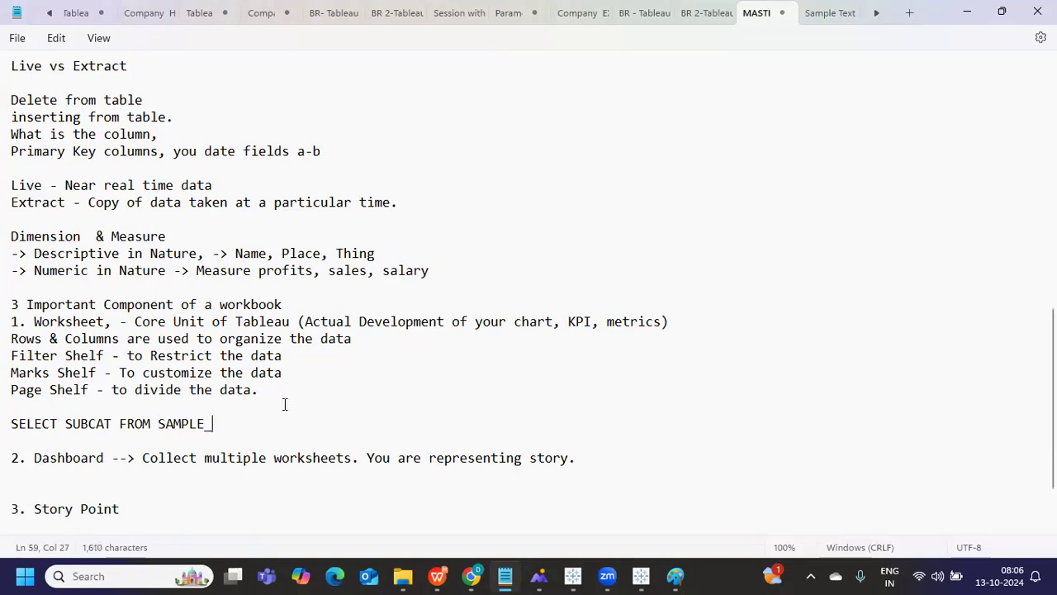
{"action": "type", "text": "SUPERSTORE"}
- Switch to Tableau, search the data fields for "SA", and return to the Notepad notes
{"action": "key", "text": "alt+Tab"}
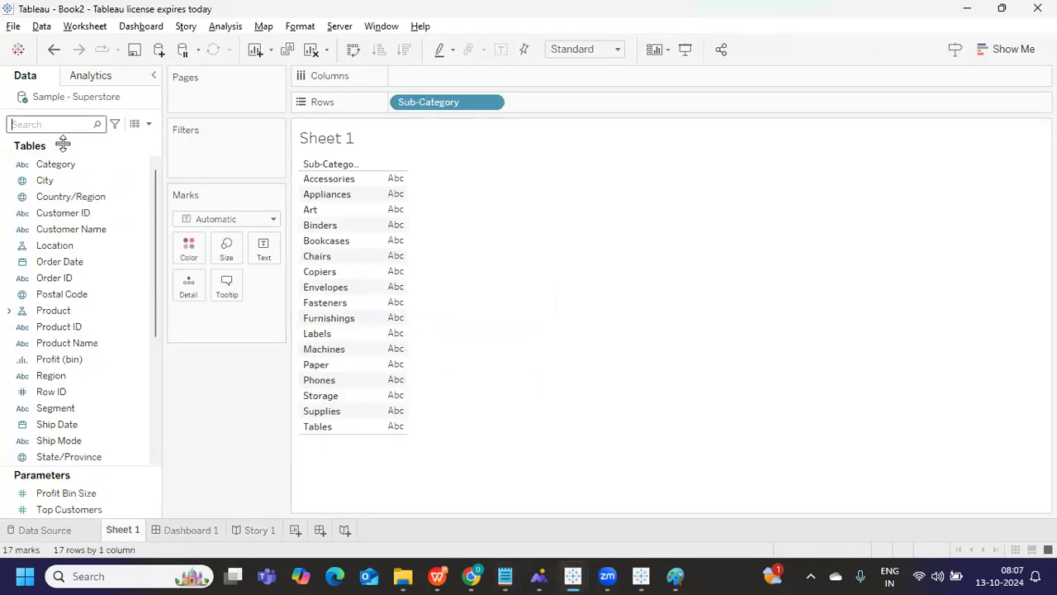
{"action": "type", "text": "SA"}
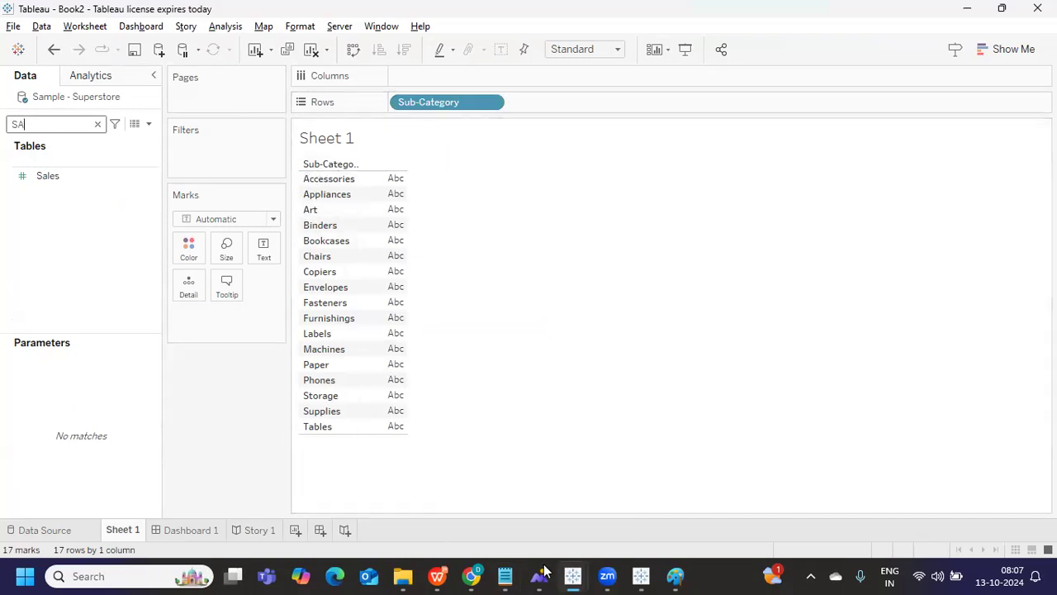
{"action": "mouse_move", "coordinate": [505, 575]}
{"action": "left_click", "coordinate": [512, 504]}
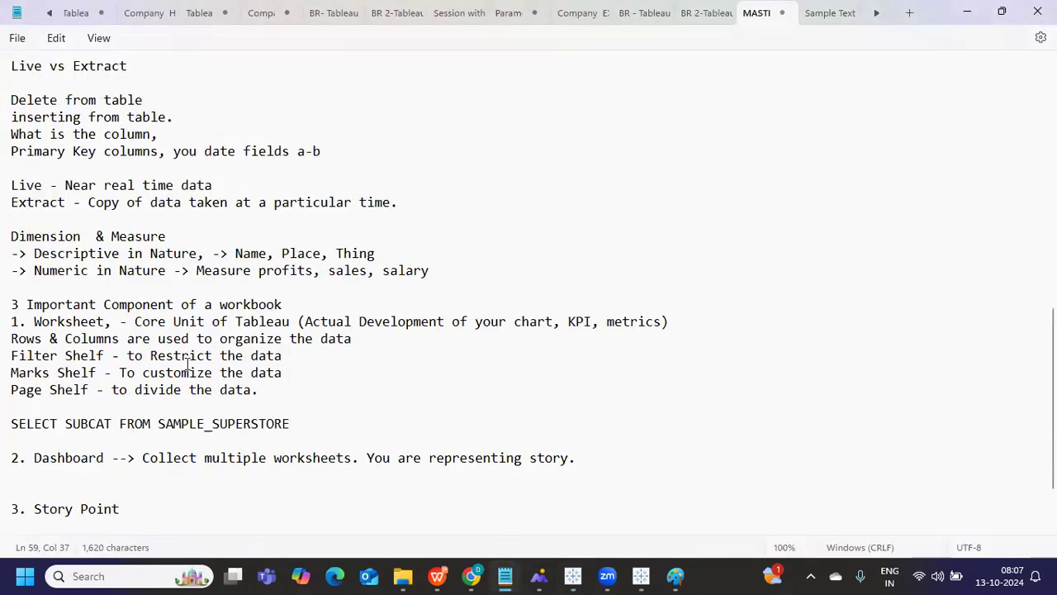
- Below the "Descriptive in Nature" line, add the lines "iT CANNOT BE AGGREGATED" and "It creates Headers"
{"action": "left_click", "coordinate": [395, 256]}
{"action": "key", "text": "Return"}
{"action": "type", "text": "iT CANN"}
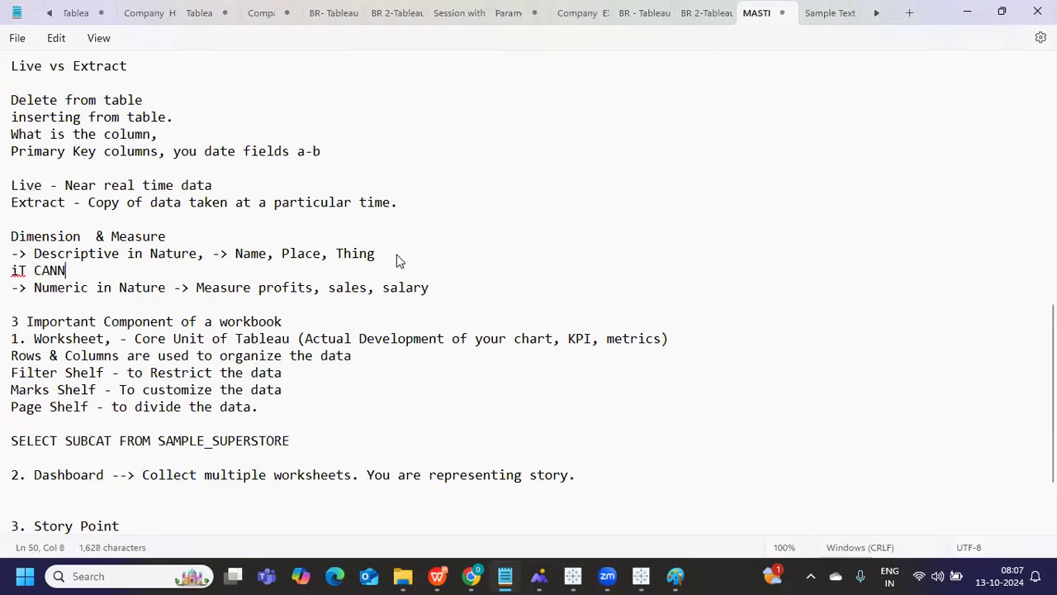
{"action": "type", "text": "OT BE AGGRE"}
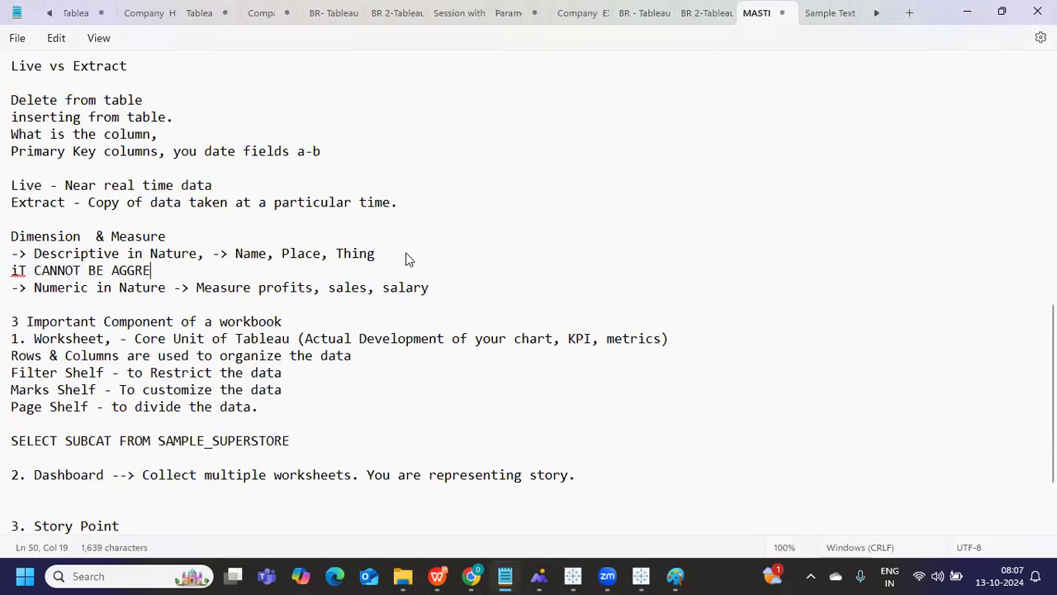
{"action": "type", "text": "GATED"}
{"action": "key", "text": "alt+Tab"}
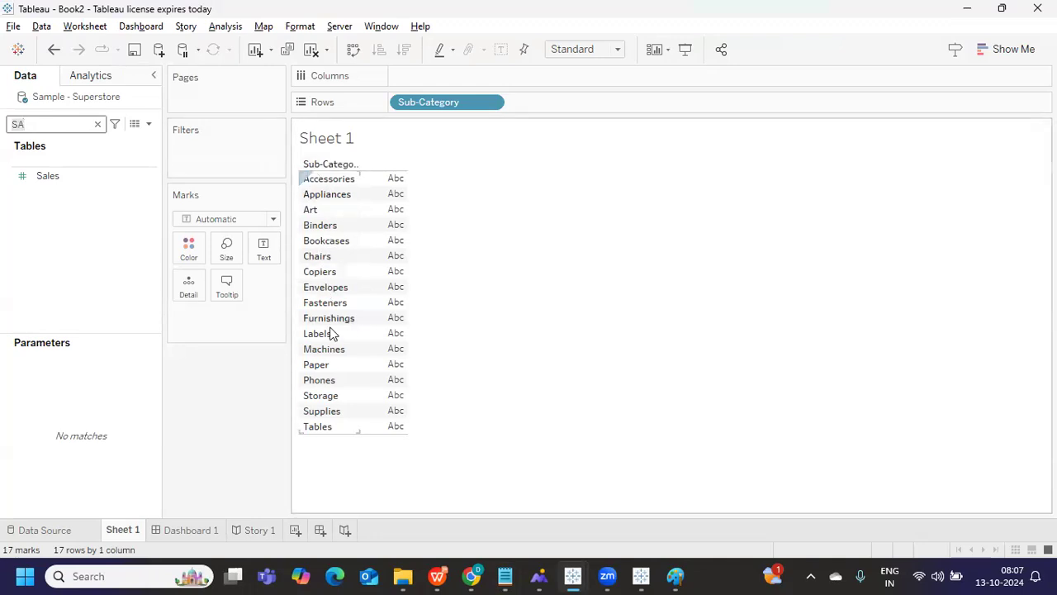
{"action": "key", "text": "alt+Tab"}
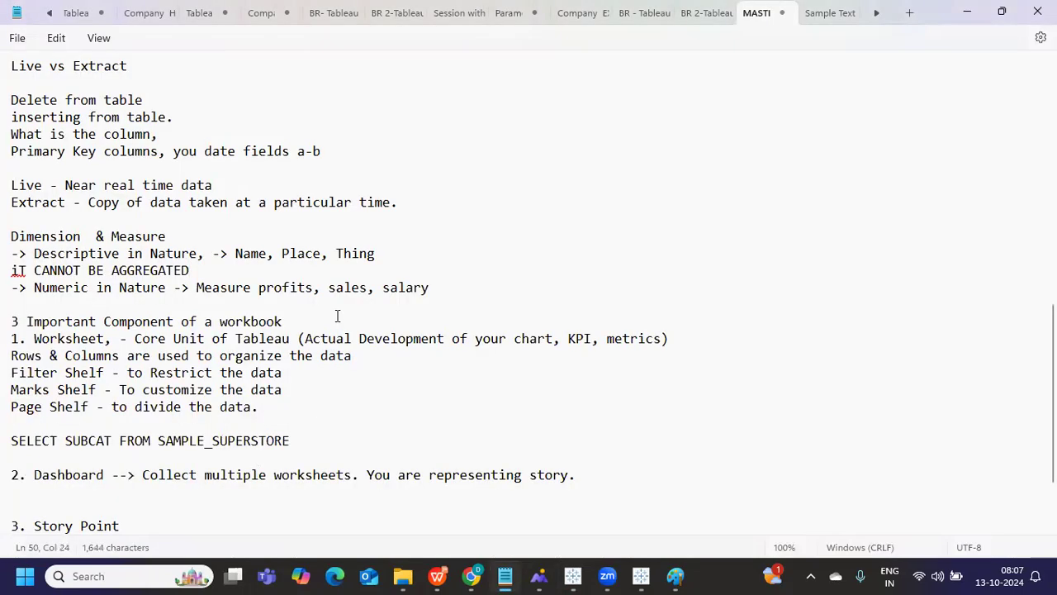
{"action": "key", "text": "Return"}
{"action": "type", "text": "It creates Headers"}
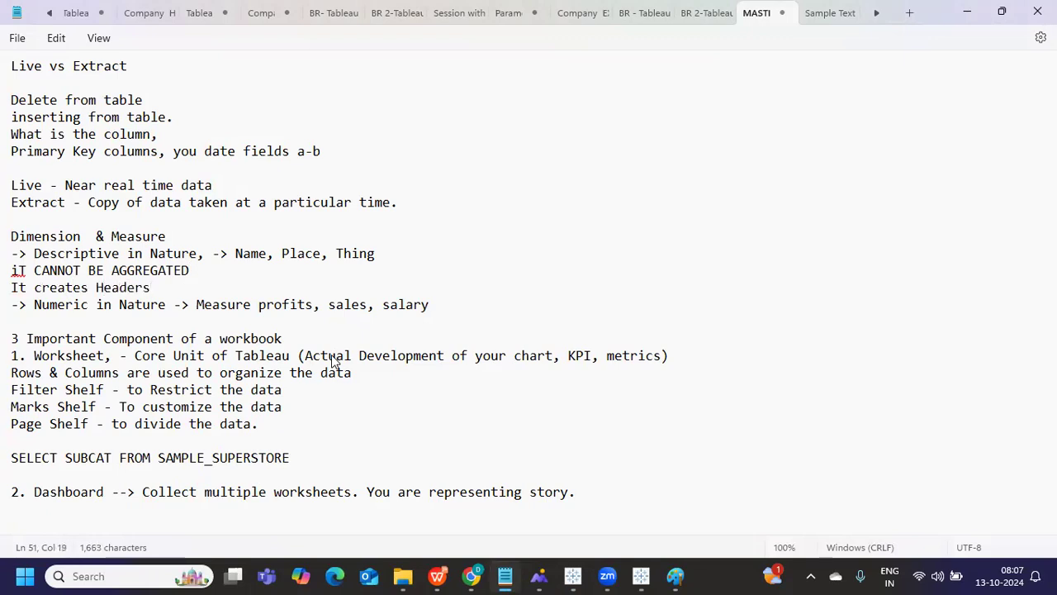
- Below the "Numeric in Nature" line, add the lines "-> It can aggregated" and "-> It creates Axis"
{"action": "left_click", "coordinate": [472, 307]}
{"action": "key", "text": "Return"}
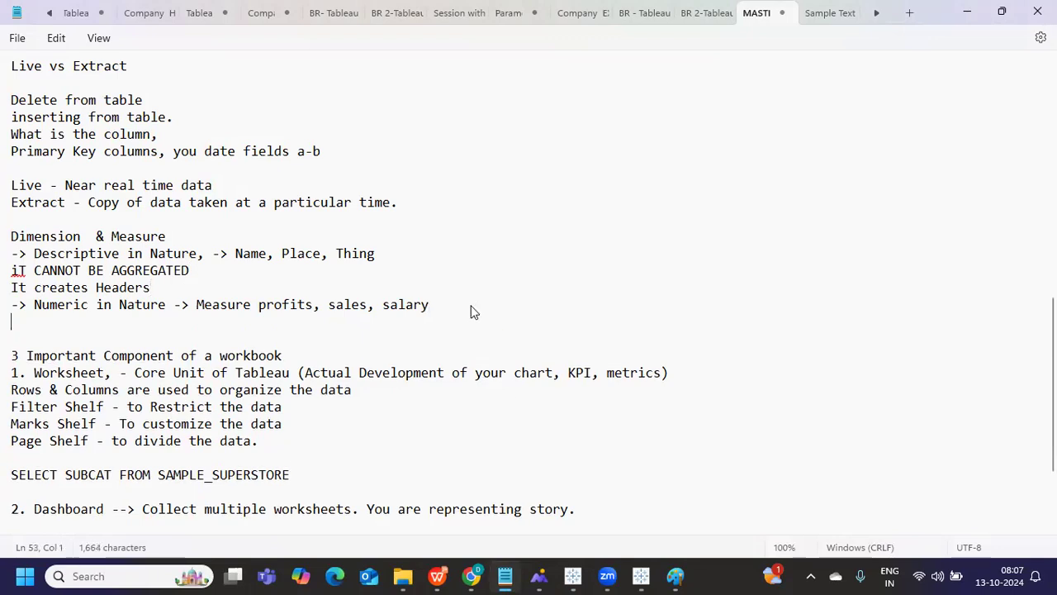
{"action": "type", "text": "-> It can aggregated"}
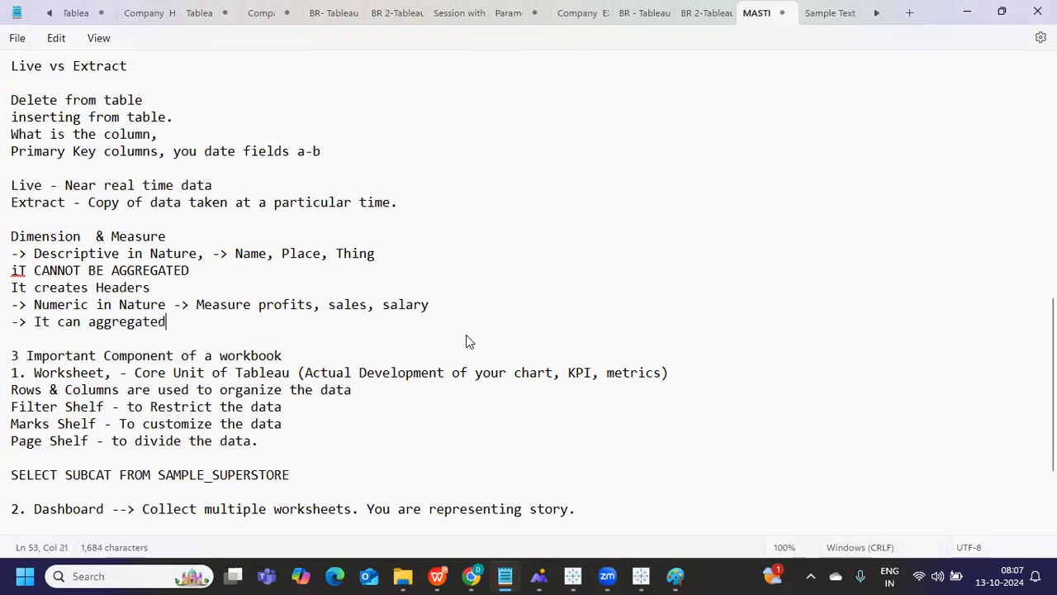
{"action": "key", "text": "Return"}
{"action": "type", "text": "-> It can"}
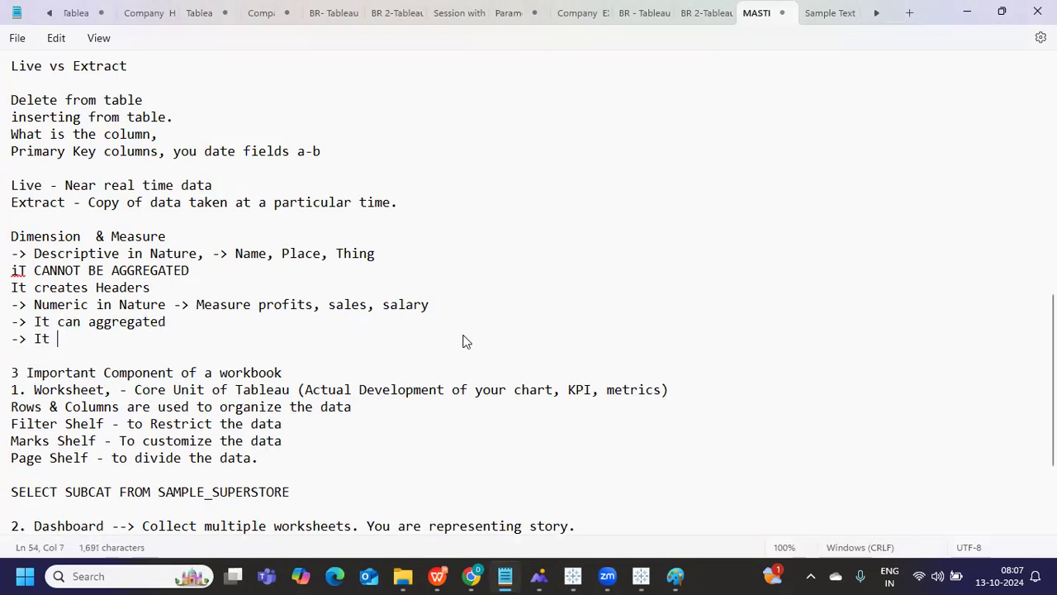
{"action": "key", "text": "BackSpace"}
{"action": "key", "text": "BackSpace"}
{"action": "type", "text": "reates Axis"}
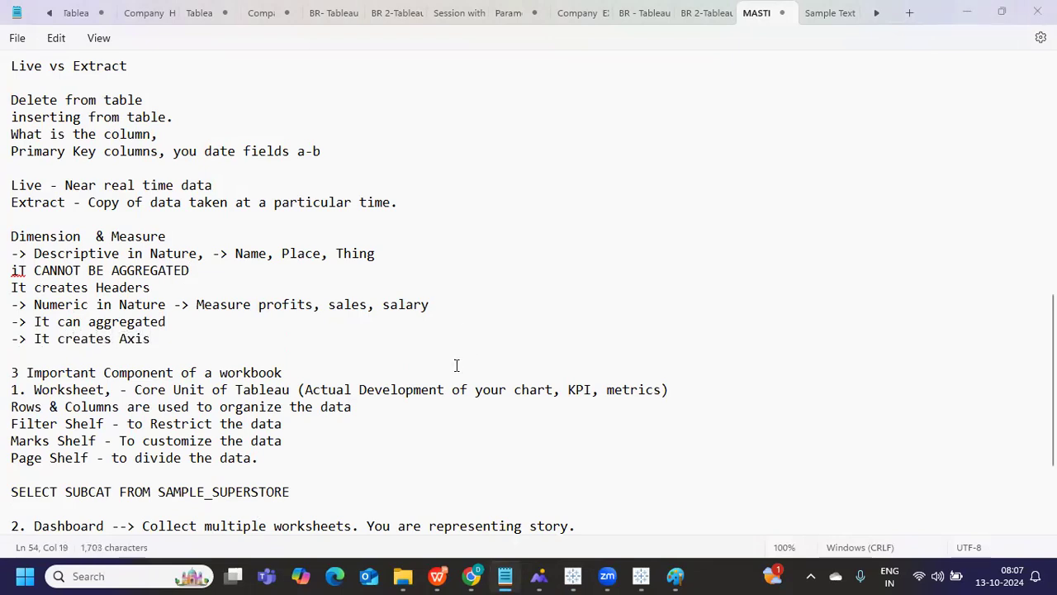
- Switch to Tableau and place Sales on Columns of Sheet 1, with Sub-Category on Rows
{"action": "key", "text": "alt+Tab"}
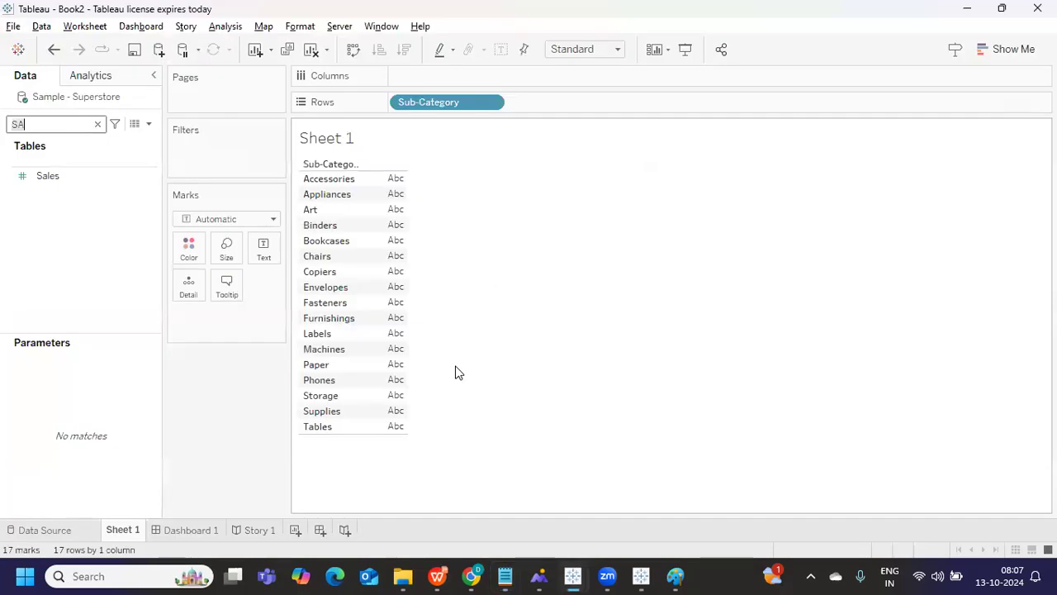
{"action": "left_click", "coordinate": [81, 183]}
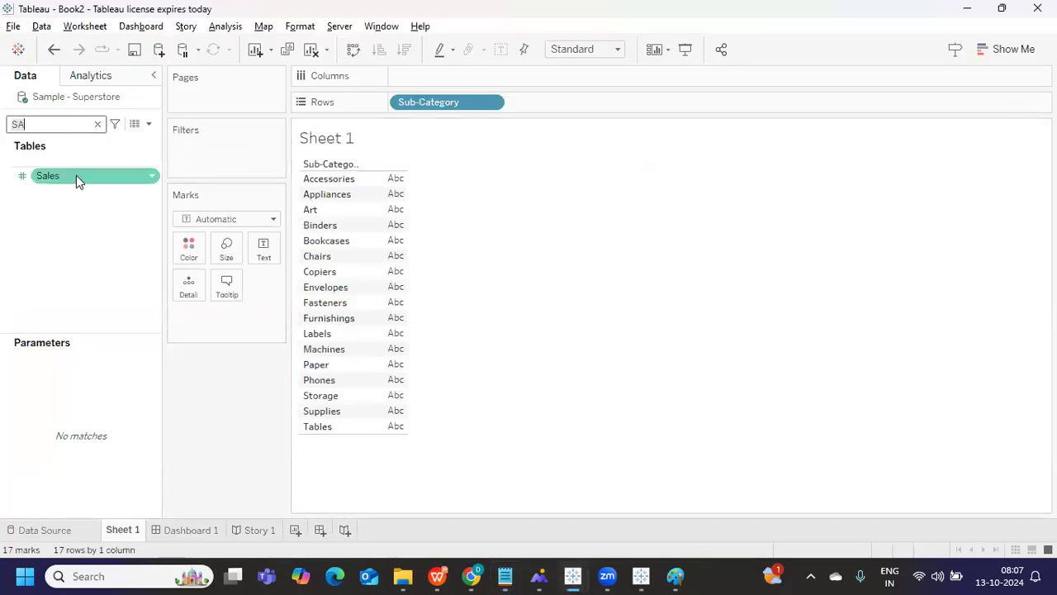
{"action": "left_click", "coordinate": [39, 195]}
{"action": "left_click_drag", "start_coordinate": [60, 178], "coordinate": [331, 78]}
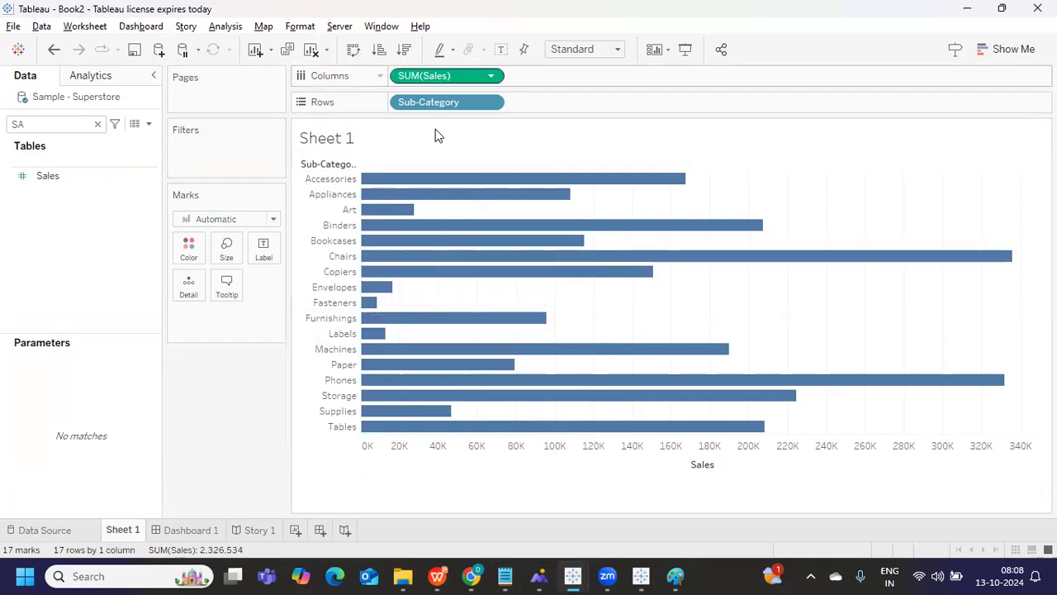
- Remove SUM(Sales) from Columns, clear the whole of Sheet 1, and empty the field search
{"action": "left_click_drag", "start_coordinate": [438, 75], "coordinate": [229, 430]}
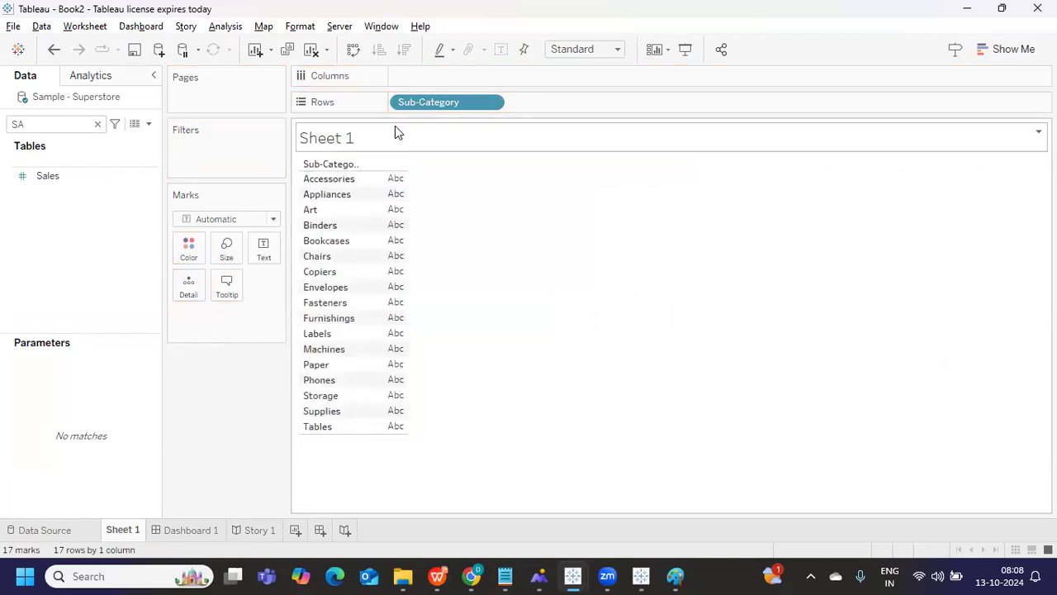
{"action": "left_click", "coordinate": [312, 51]}
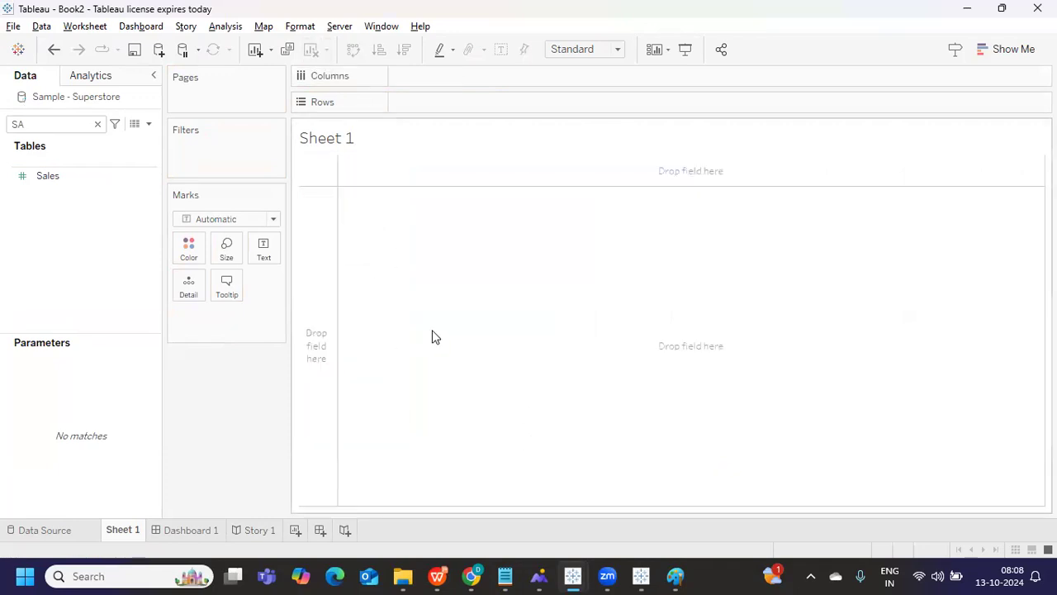
{"action": "left_click", "coordinate": [98, 124]}
- Expand the Product hierarchy and add Sub-Category from the field list to the empty Sheet 1
{"action": "left_click", "coordinate": [10, 313]}
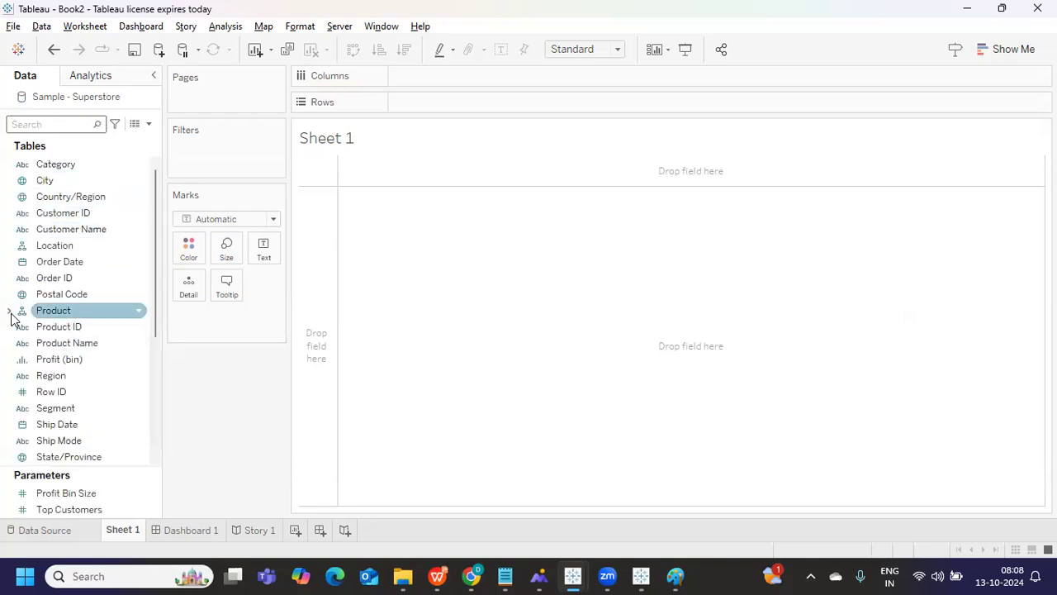
{"action": "left_click", "coordinate": [16, 313]}
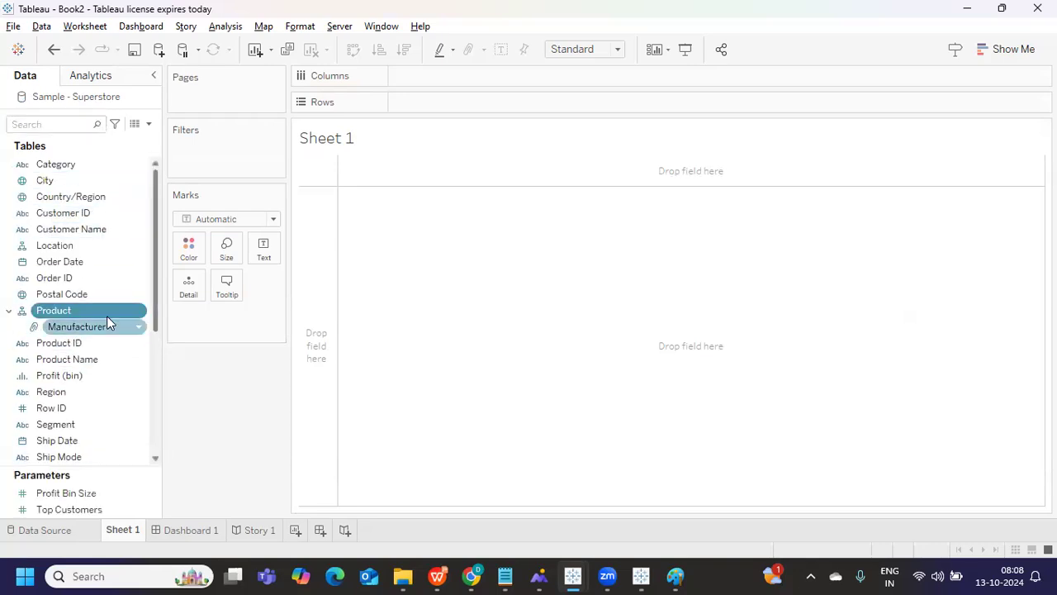
{"action": "scroll", "coordinate": [154, 216], "scroll_direction": "down", "scroll_amount": 2}
{"action": "scroll", "coordinate": [154, 214], "scroll_direction": "down", "scroll_amount": 1}
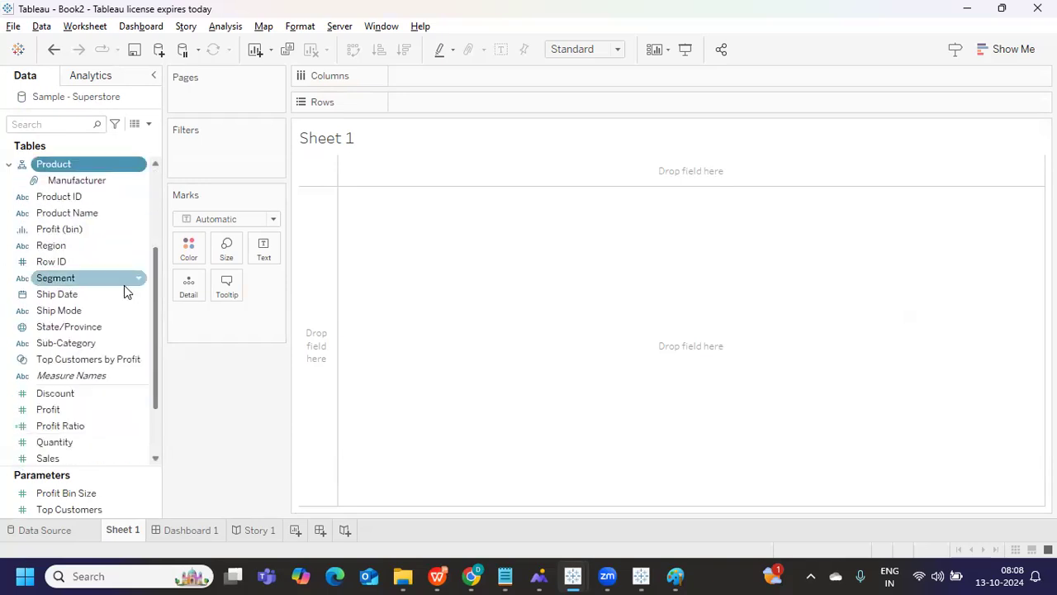
{"action": "double_click", "coordinate": [57, 347]}
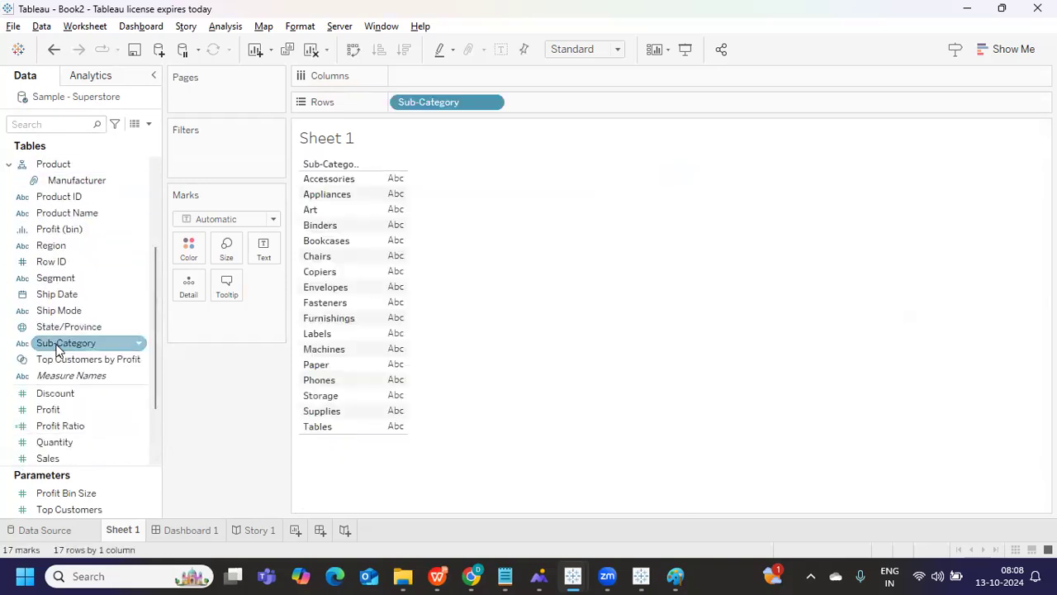
- Find Sales by searching "sa", add it to the Sub-Category view, and clear the search
{"action": "left_click", "coordinate": [71, 122]}
{"action": "type", "text": "sa"}
{"action": "double_click", "coordinate": [45, 175]}
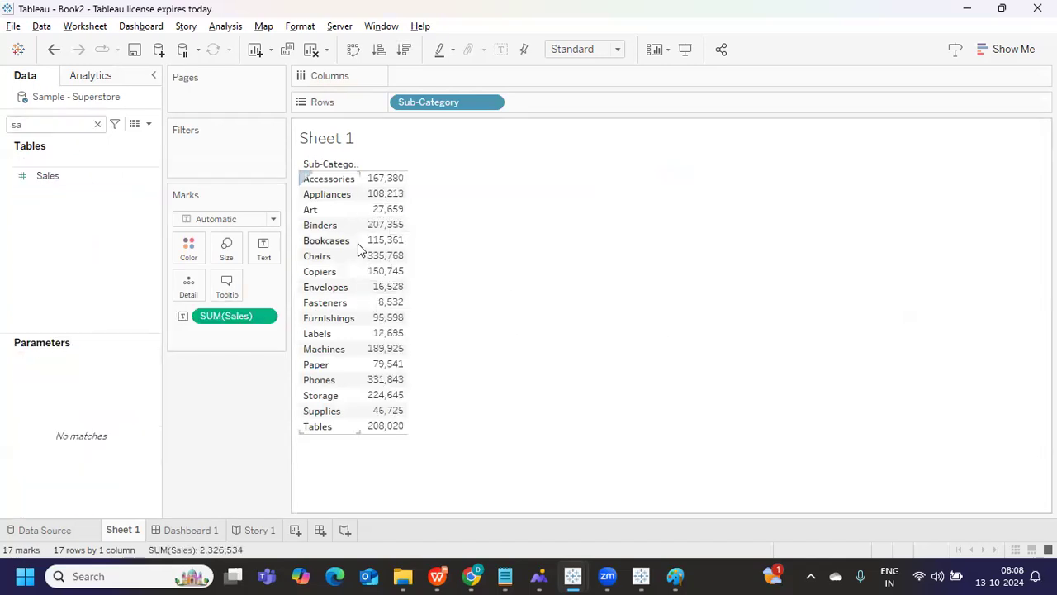
{"action": "left_click", "coordinate": [96, 124]}
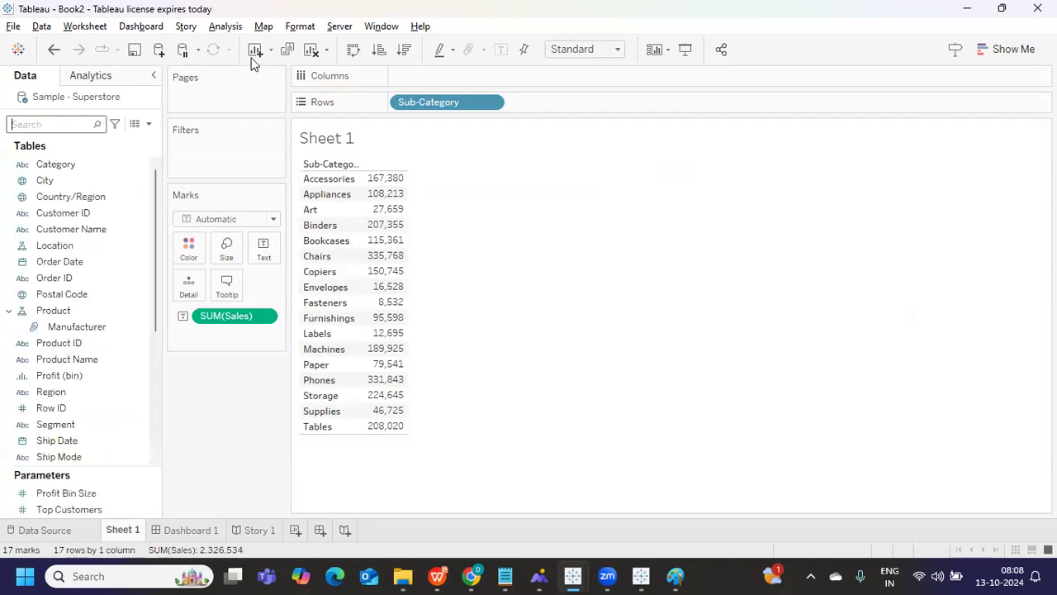
- Clear Sheet 1 and add Sales as the first field in the empty view
{"action": "left_click", "coordinate": [310, 51]}
{"action": "scroll", "coordinate": [74, 438], "scroll_direction": "down", "scroll_amount": 2}
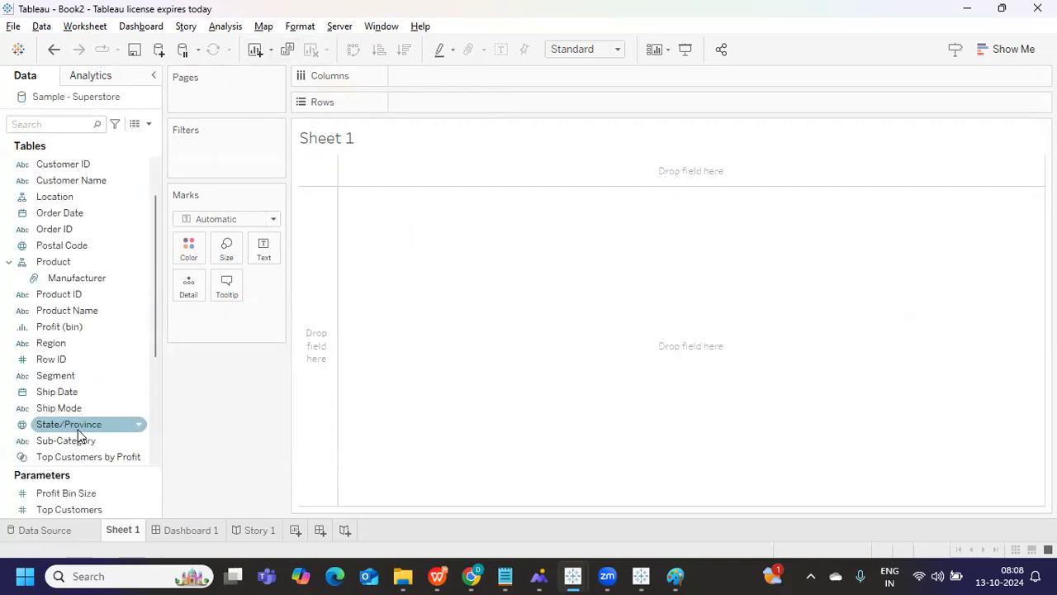
{"action": "scroll", "coordinate": [79, 435], "scroll_direction": "down", "scroll_amount": 3}
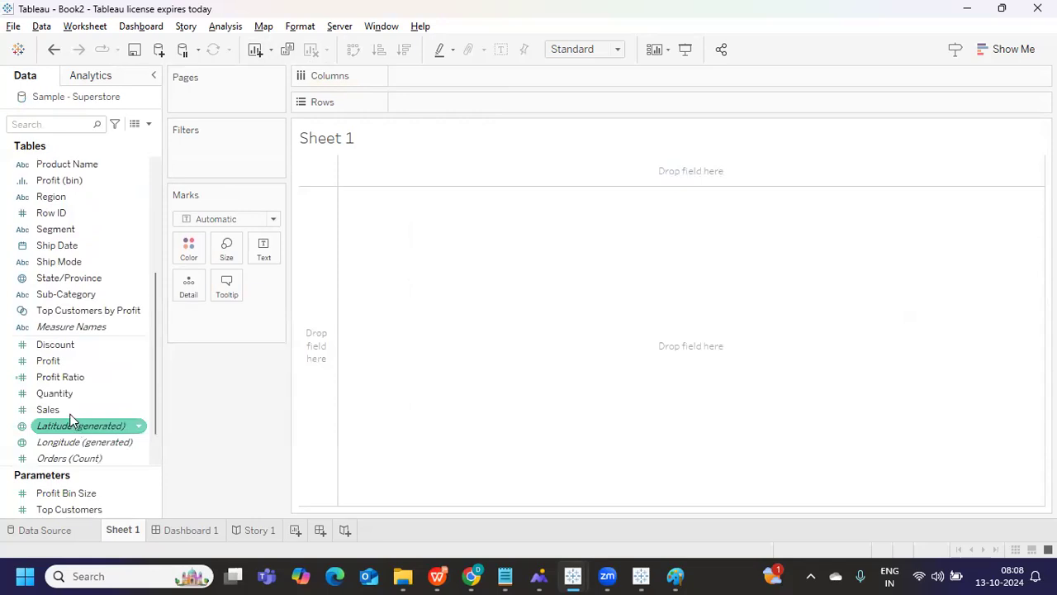
{"action": "double_click", "coordinate": [58, 409]}
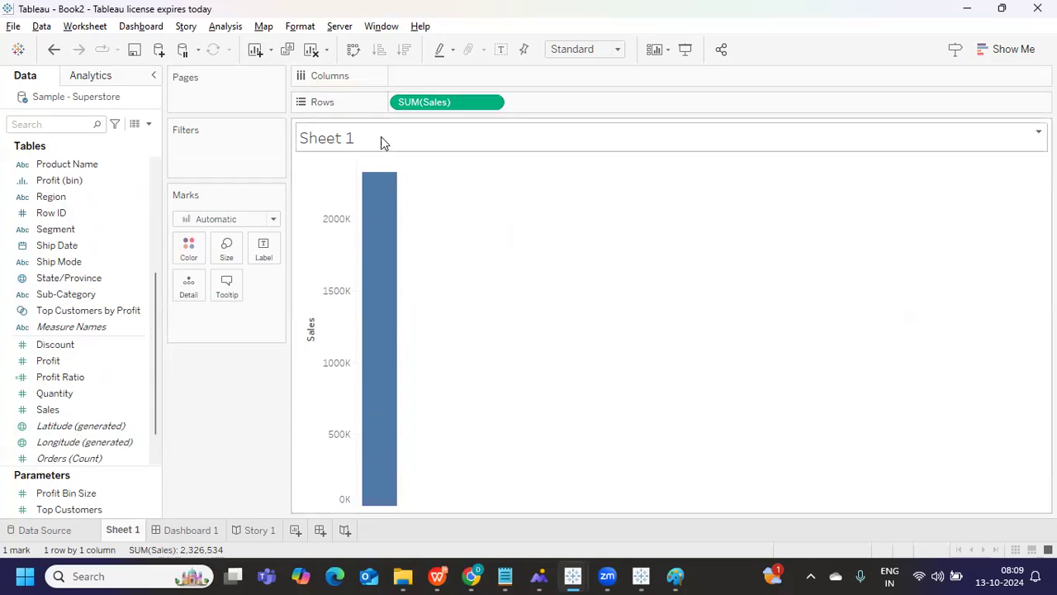
- Add Sub-Category to the Sales bar view on Sheet 1
{"action": "scroll", "coordinate": [54, 245], "scroll_direction": "up", "scroll_amount": 4}
{"action": "scroll", "coordinate": [55, 244], "scroll_direction": "down", "scroll_amount": 2}
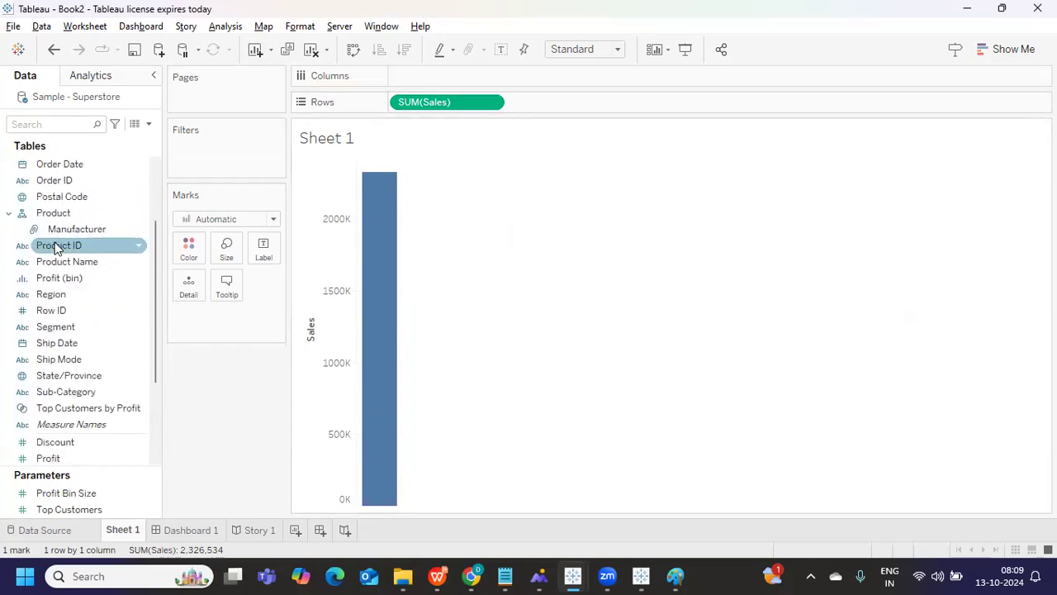
{"action": "double_click", "coordinate": [65, 393]}
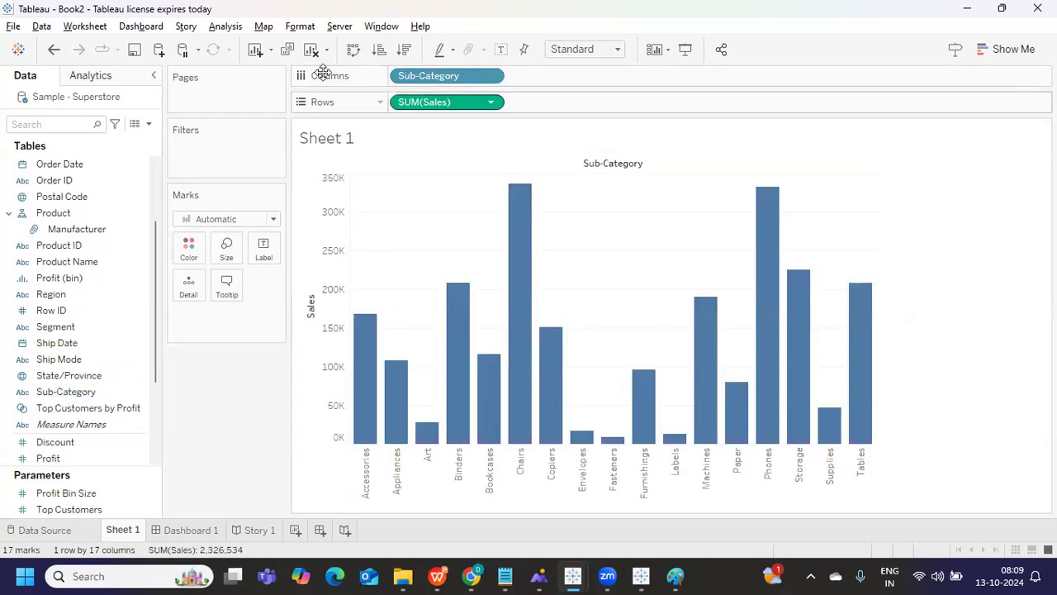
- Move Sub-Category to Rows and SUM(Sales) to Columns to make the bars horizontal
{"action": "left_click_drag", "start_coordinate": [446, 76], "coordinate": [403, 101]}
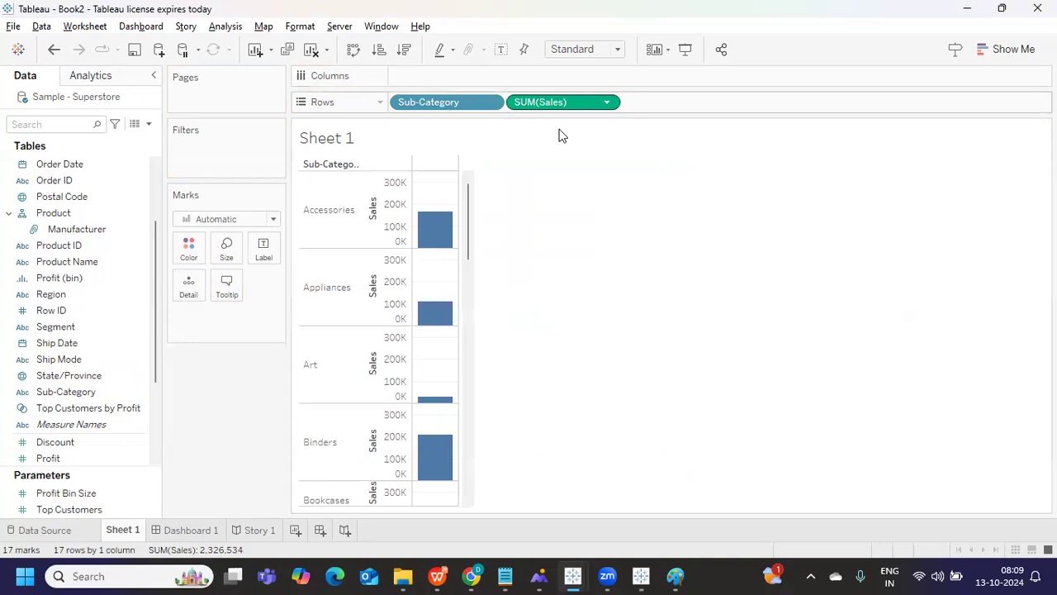
{"action": "left_click_drag", "start_coordinate": [558, 102], "coordinate": [555, 77]}
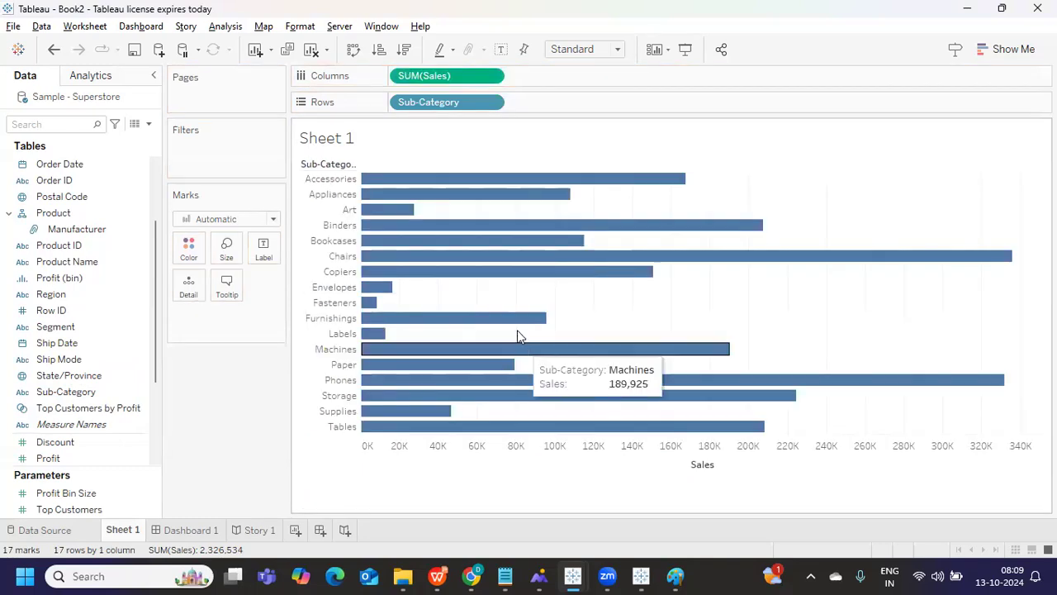
{"action": "mouse_move", "coordinate": [378, 286]}
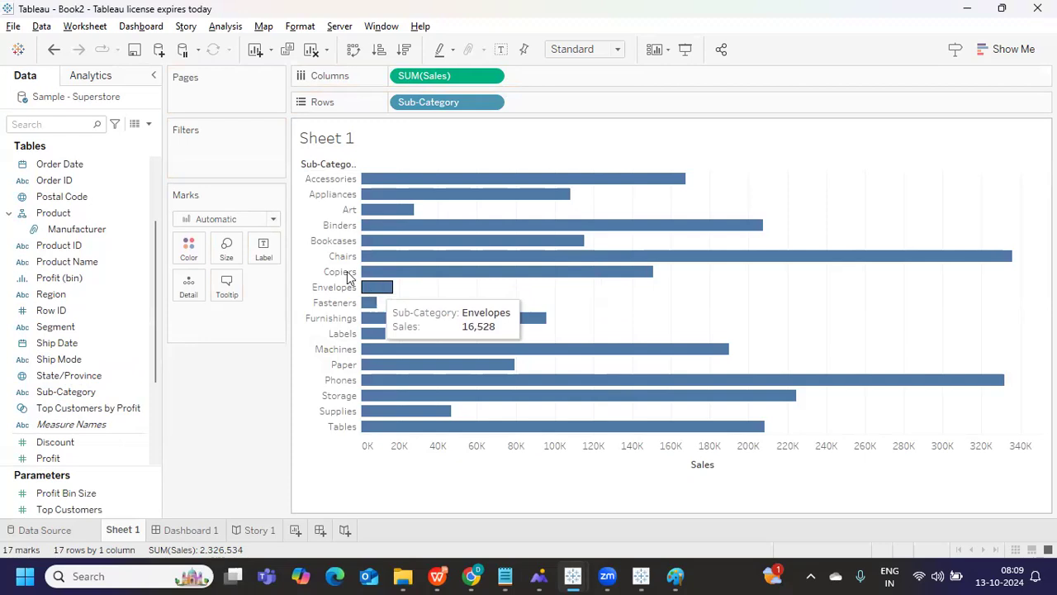
- Clear Sheet 1 and add Sub-Category to Columns by entering "sub" directly on the shelf
{"action": "left_click", "coordinate": [310, 53]}
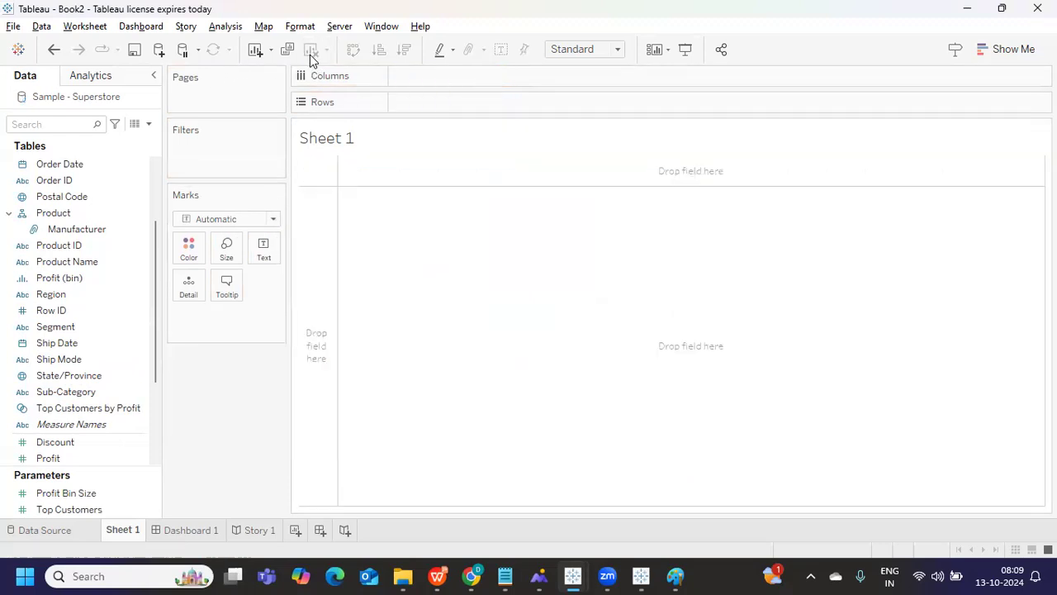
{"action": "double_click", "coordinate": [449, 79]}
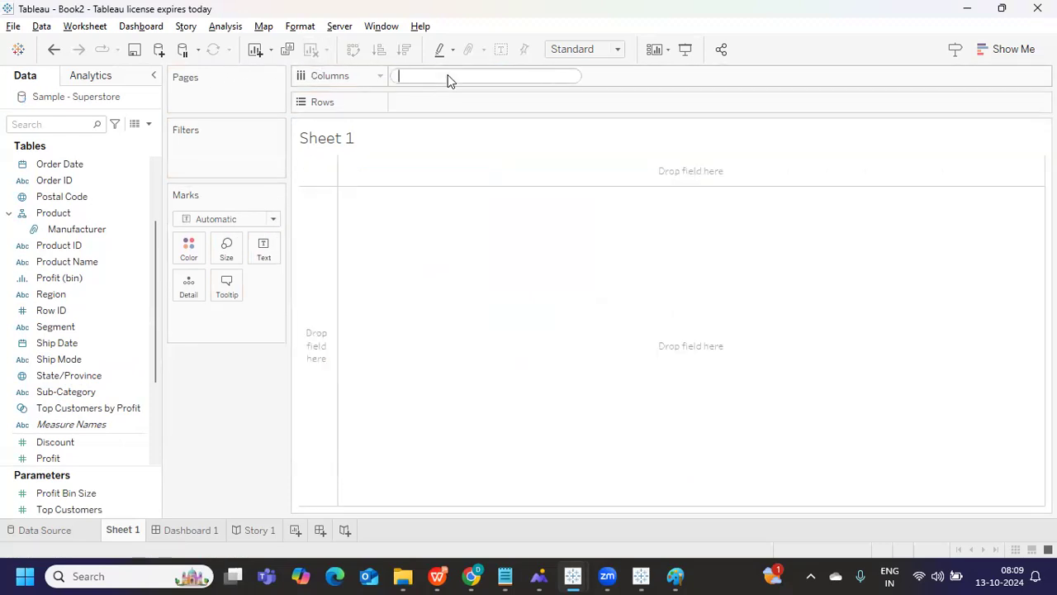
{"action": "type", "text": "sub"}
{"action": "key", "text": "Return"}
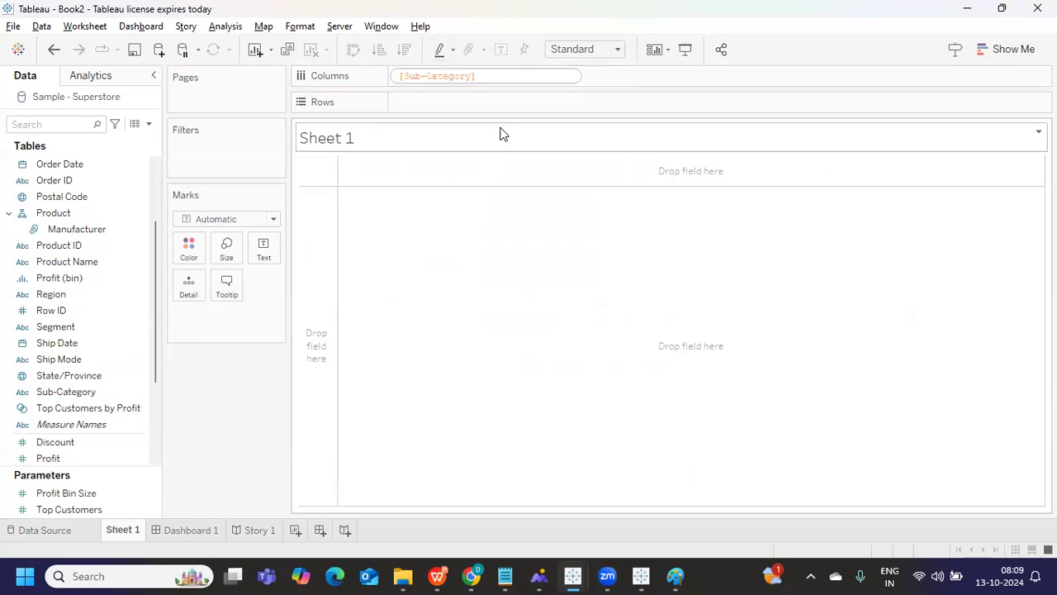
{"action": "key", "text": "Return"}
- Add Sales to Rows by entering "sa" directly on the shelf
{"action": "double_click", "coordinate": [489, 105]}
{"action": "type", "text": "sa"}
{"action": "key", "text": "Return"}
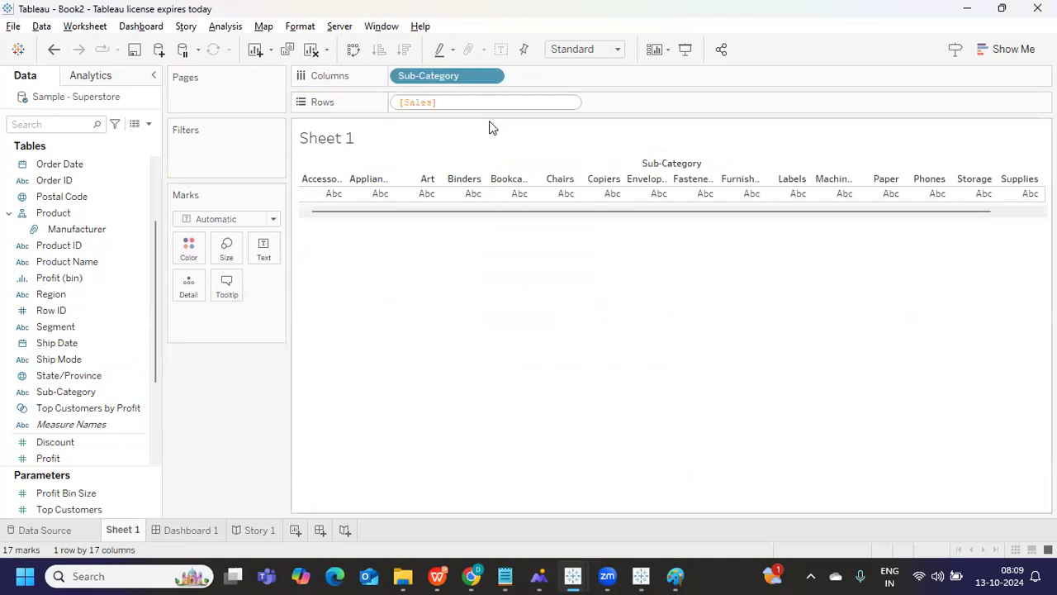
{"action": "key", "text": "Return"}
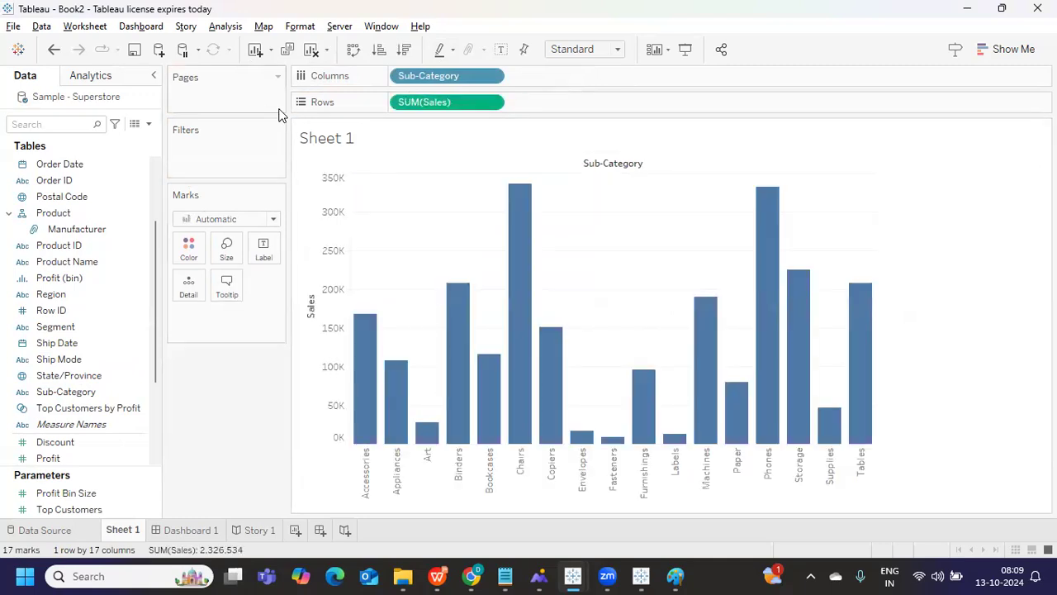
- Sort the sub-category bars by Sales in descending and then ascending order, and swap Rows and Columns
{"action": "left_click", "coordinate": [405, 52]}
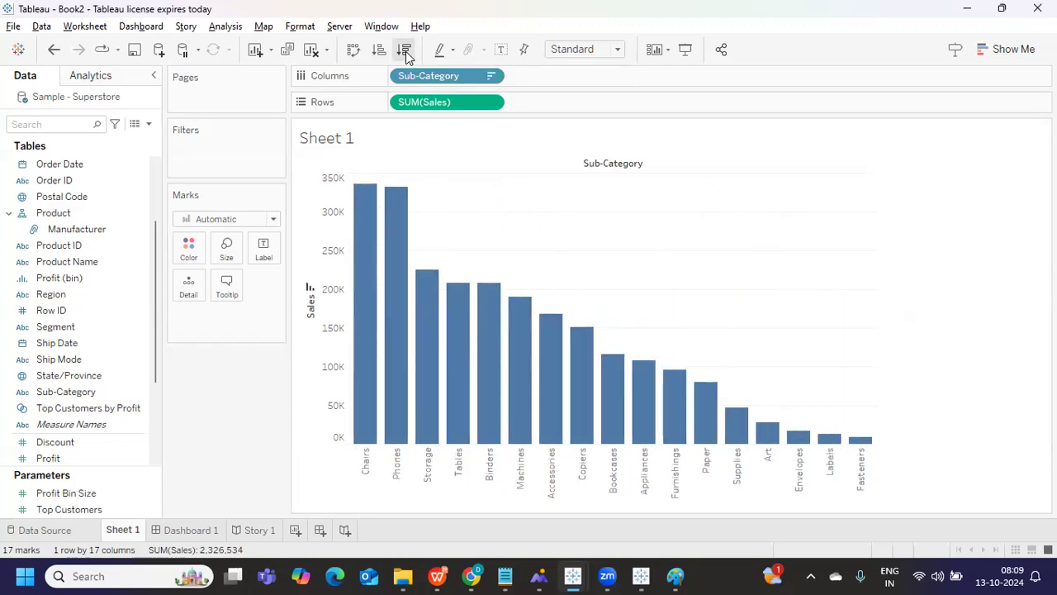
{"action": "left_click", "coordinate": [379, 54]}
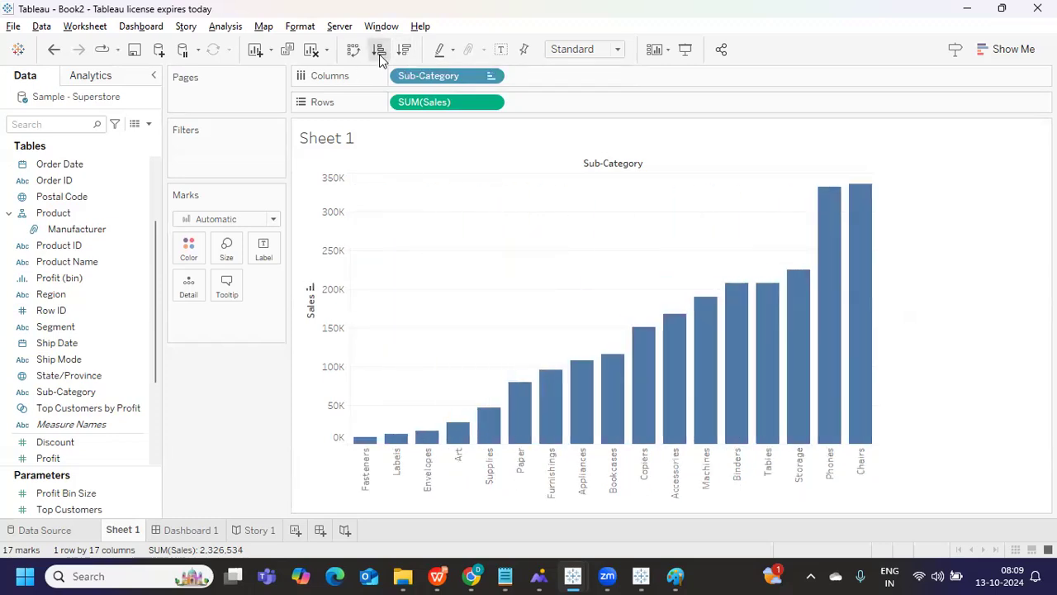
{"action": "left_click", "coordinate": [353, 52]}
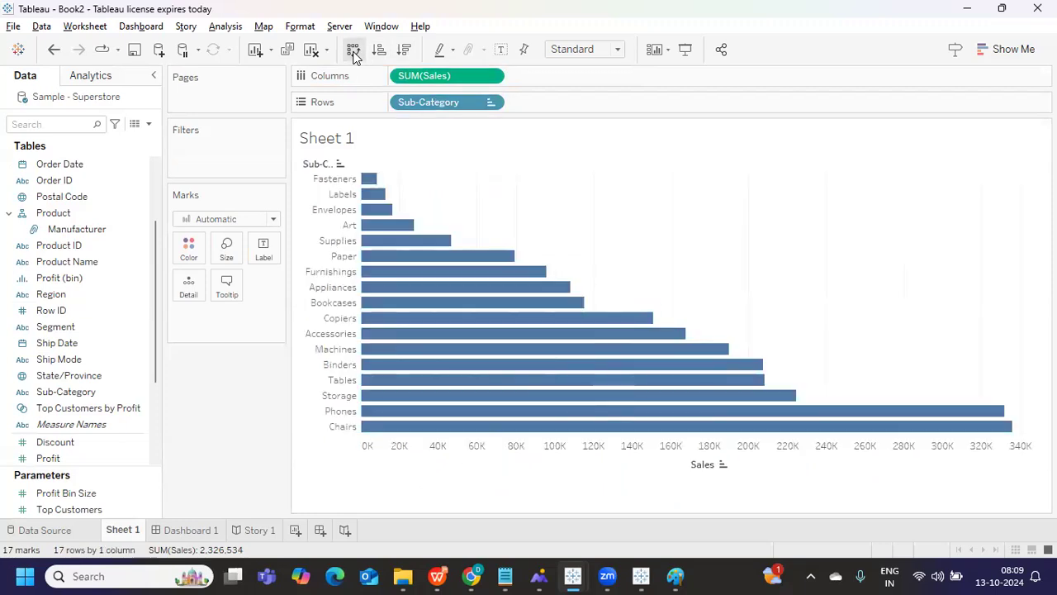
- Sort the horizontal bars by Sales in descending order and fit the chart to Entire View
{"action": "left_click", "coordinate": [407, 51]}
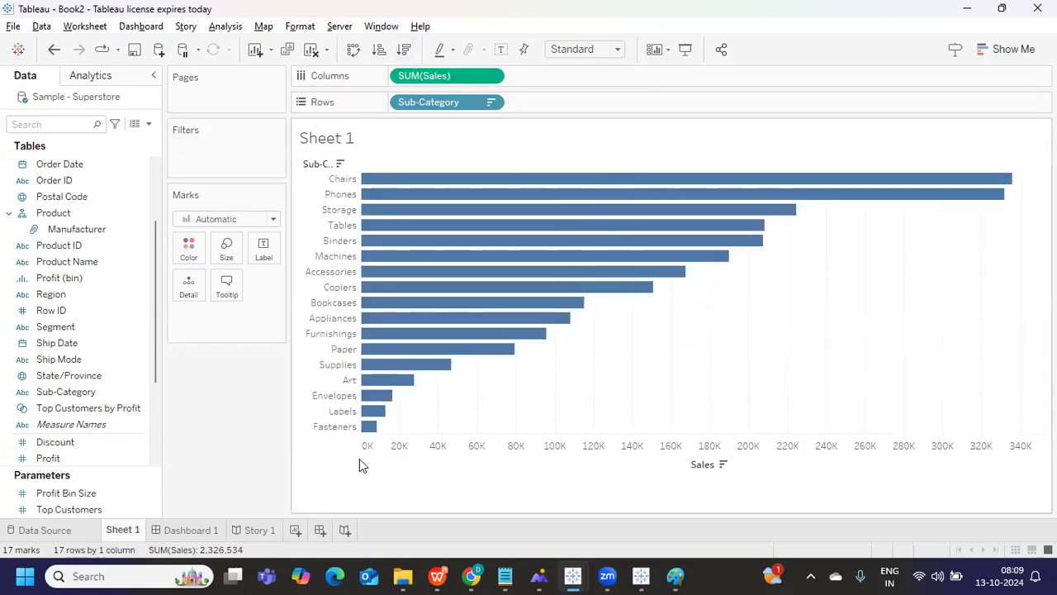
{"action": "left_click", "coordinate": [598, 54]}
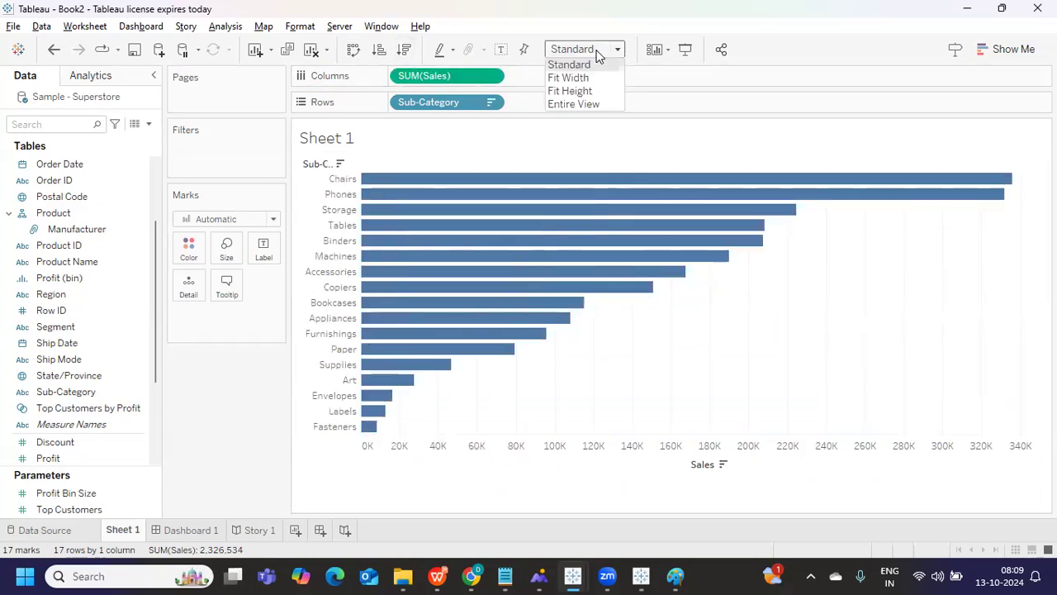
{"action": "left_click", "coordinate": [598, 104]}
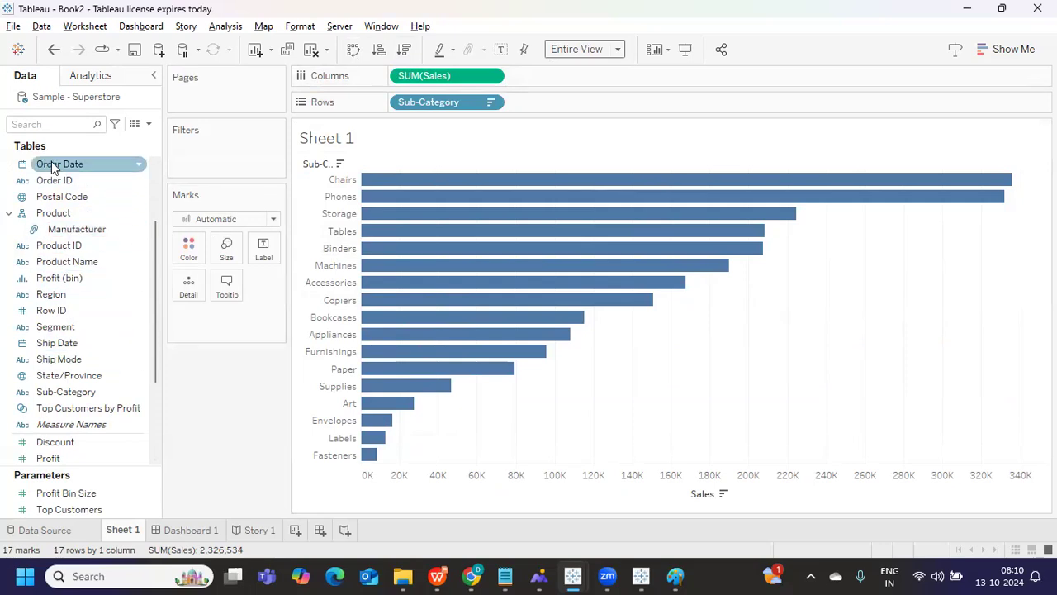
- Find Sales by searching the fields for "sa" and use it to color the bars
{"action": "left_click", "coordinate": [52, 123]}
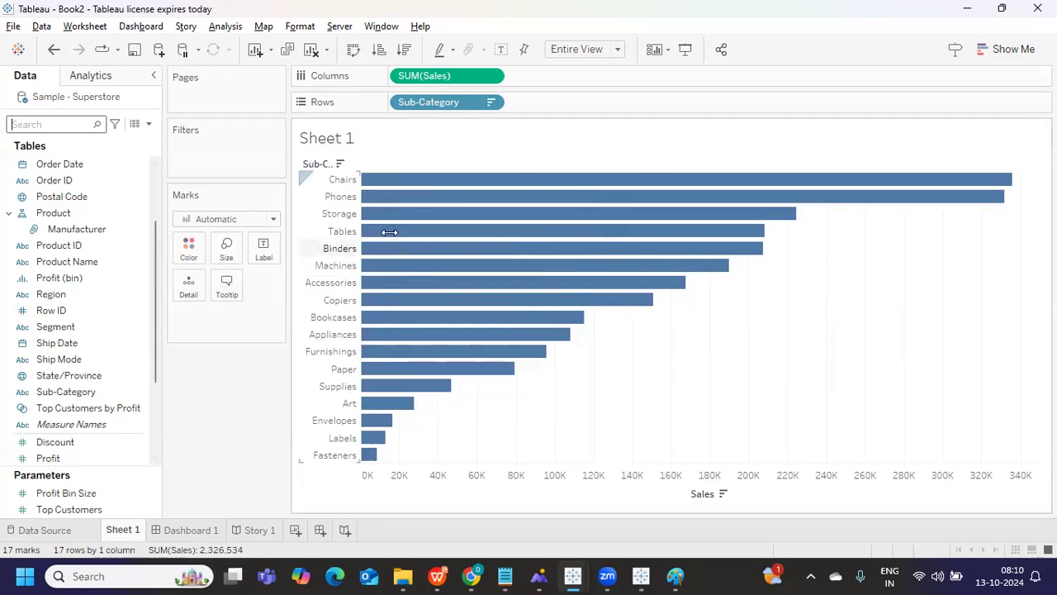
{"action": "left_click", "coordinate": [32, 123]}
{"action": "type", "text": "sa"}
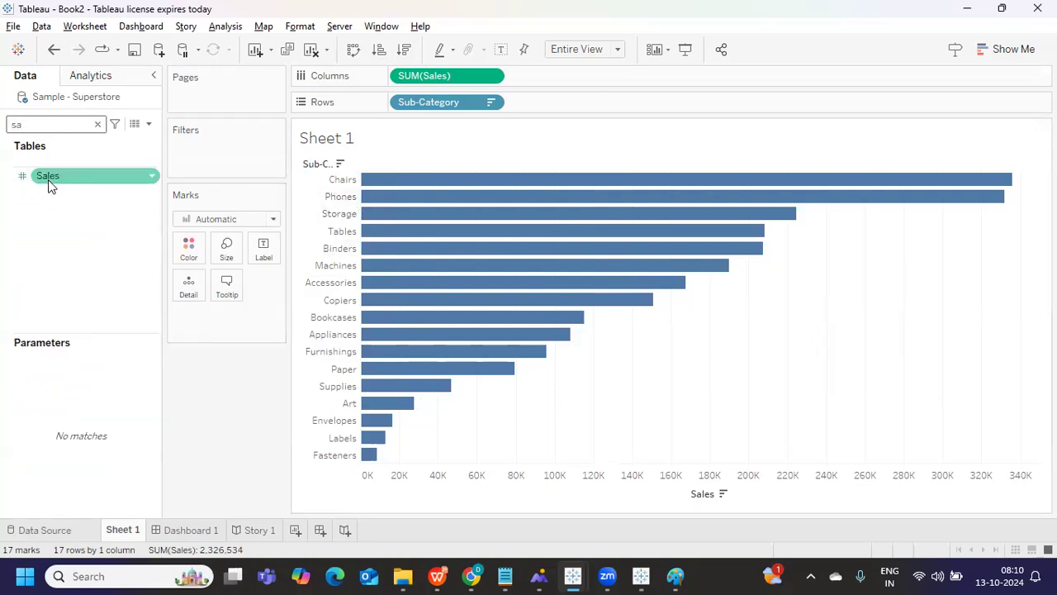
{"action": "left_click_drag", "start_coordinate": [48, 175], "coordinate": [189, 248]}
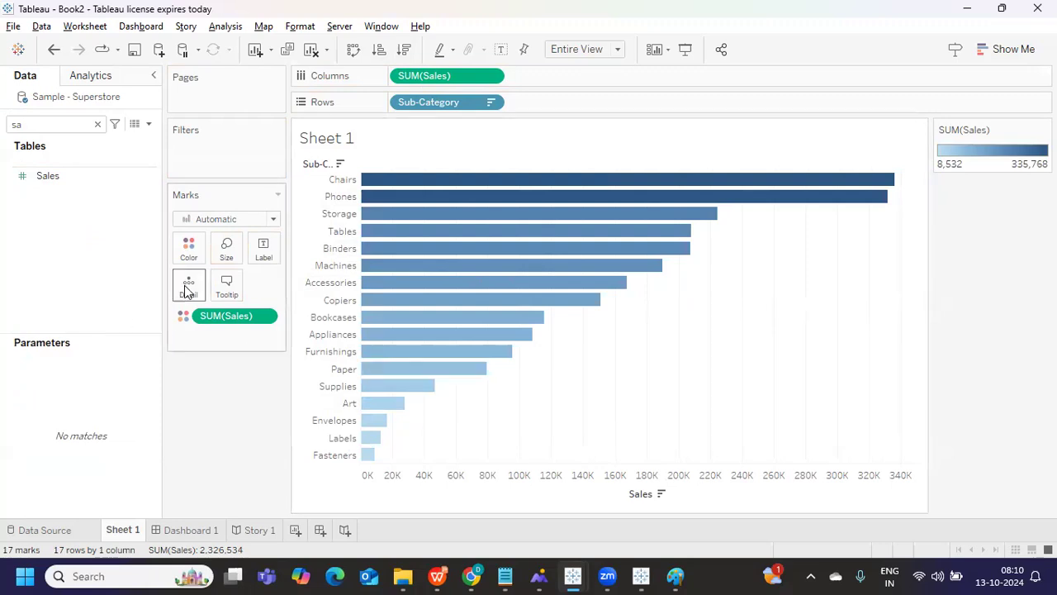
- Remove Sales from Color and color the bars by Sub-Category instead, found by searching "su"
{"action": "left_click_drag", "start_coordinate": [217, 317], "coordinate": [82, 317]}
{"action": "left_click", "coordinate": [42, 124]}
{"action": "type", "text": "sa"}
{"action": "key", "text": "BackSpace"}
{"action": "type", "text": "u"}
{"action": "left_click_drag", "start_coordinate": [64, 163], "coordinate": [182, 258]}
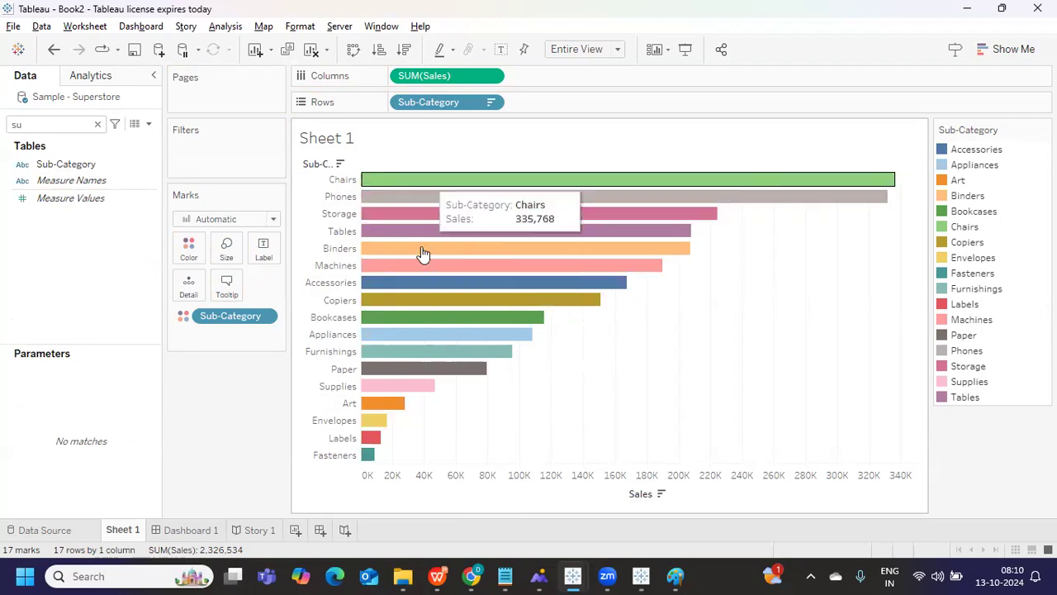
- Replace Sub-Category with Sales on Color, finding Sales by searching "sa"
{"action": "left_click_drag", "start_coordinate": [213, 321], "coordinate": [218, 424]}
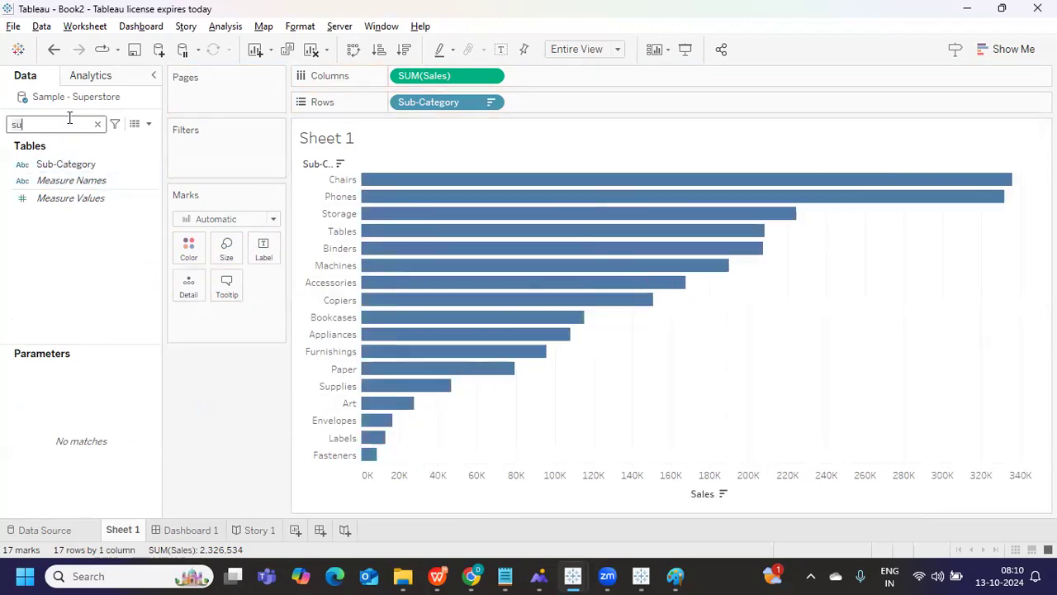
{"action": "type", "text": "sa"}
{"action": "left_click_drag", "start_coordinate": [56, 175], "coordinate": [185, 245]}
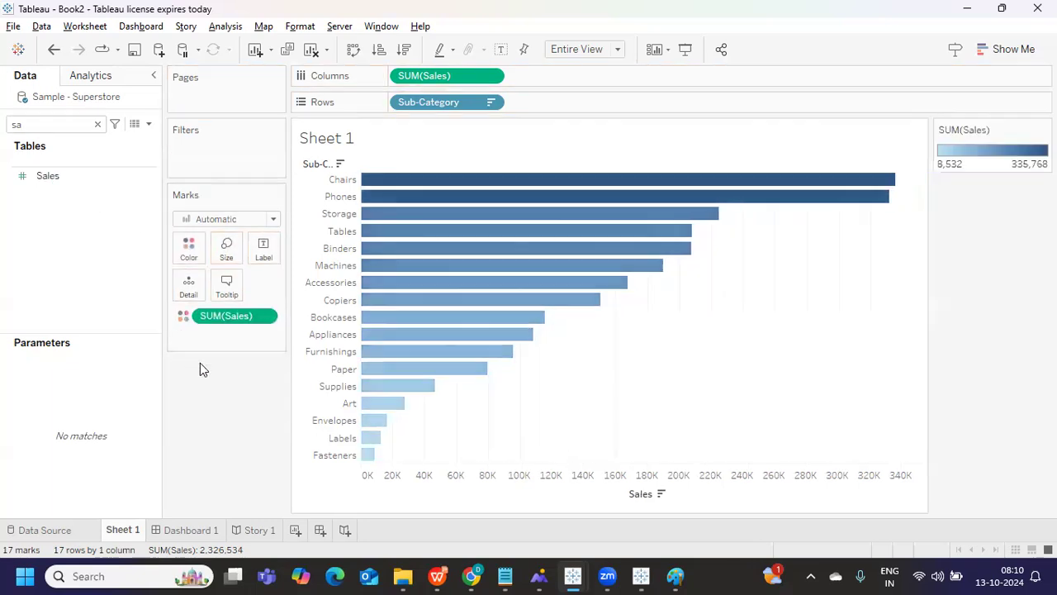
- Rename Sheet 1 as "Sub Cat Sales"
{"action": "double_click", "coordinate": [112, 530]}
{"action": "type", "text": "Sa"}
{"action": "type", "text": "b Cat Sales"}
{"action": "key", "text": "Return"}
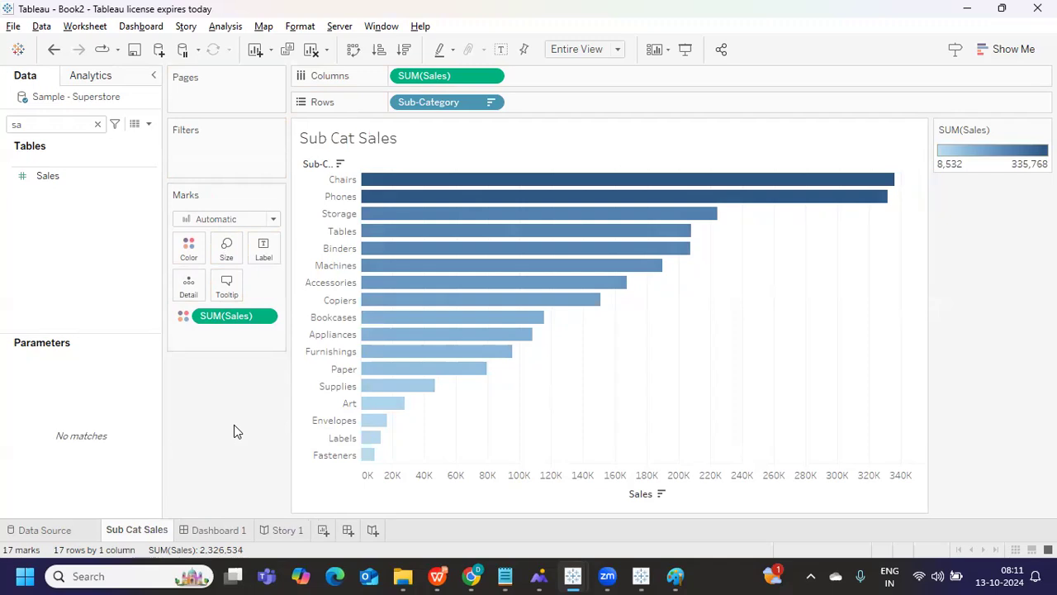
- Open the Show Me chart suggestions and add a new worksheet with the field search cleared
{"action": "mouse_move", "coordinate": [430, 268]}
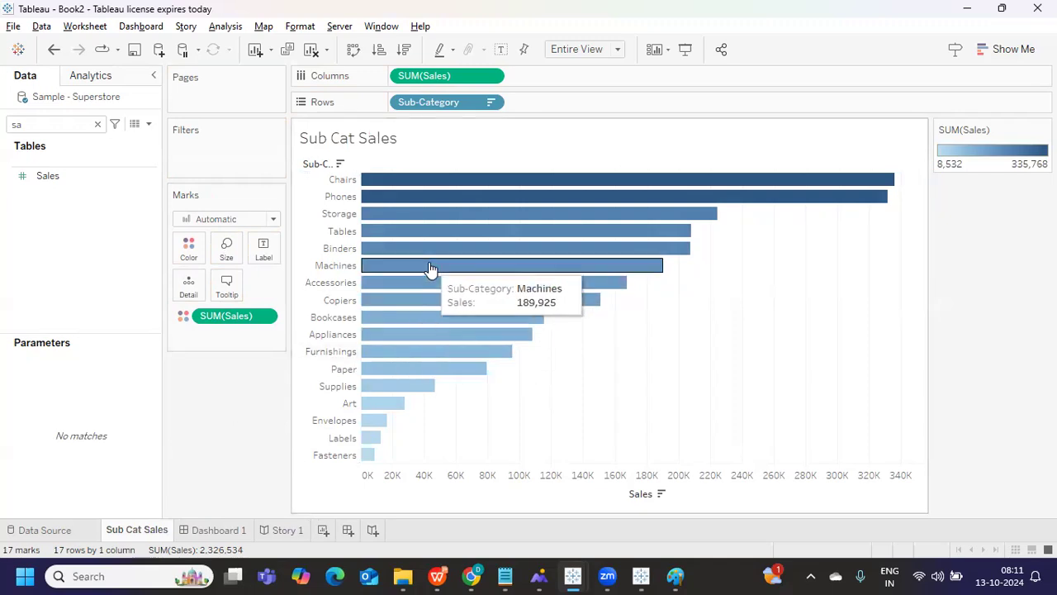
{"action": "left_click", "coordinate": [996, 49]}
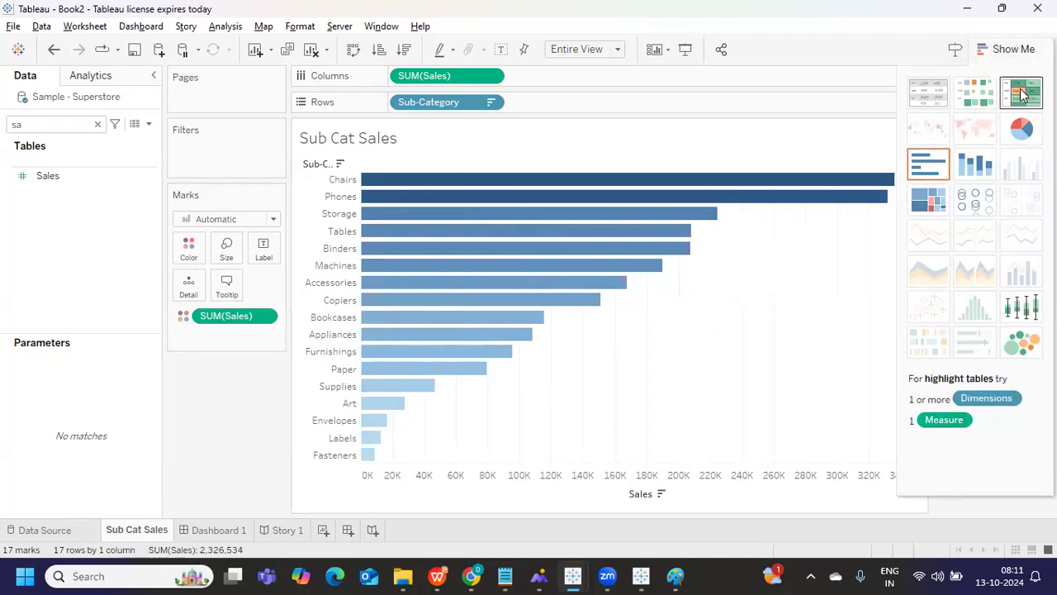
{"action": "left_click", "coordinate": [323, 531]}
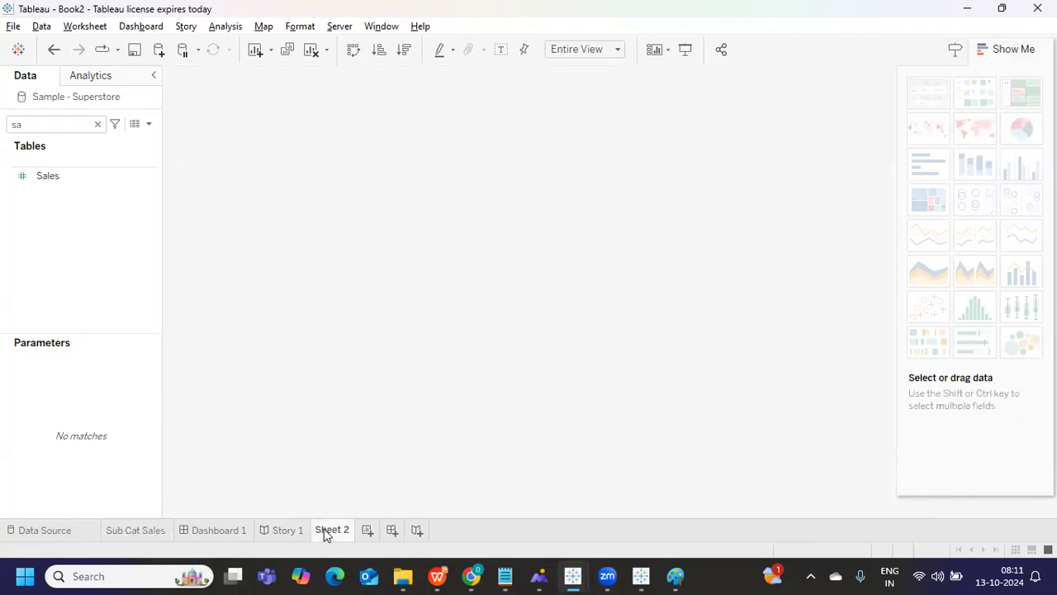
{"action": "left_click", "coordinate": [97, 124]}
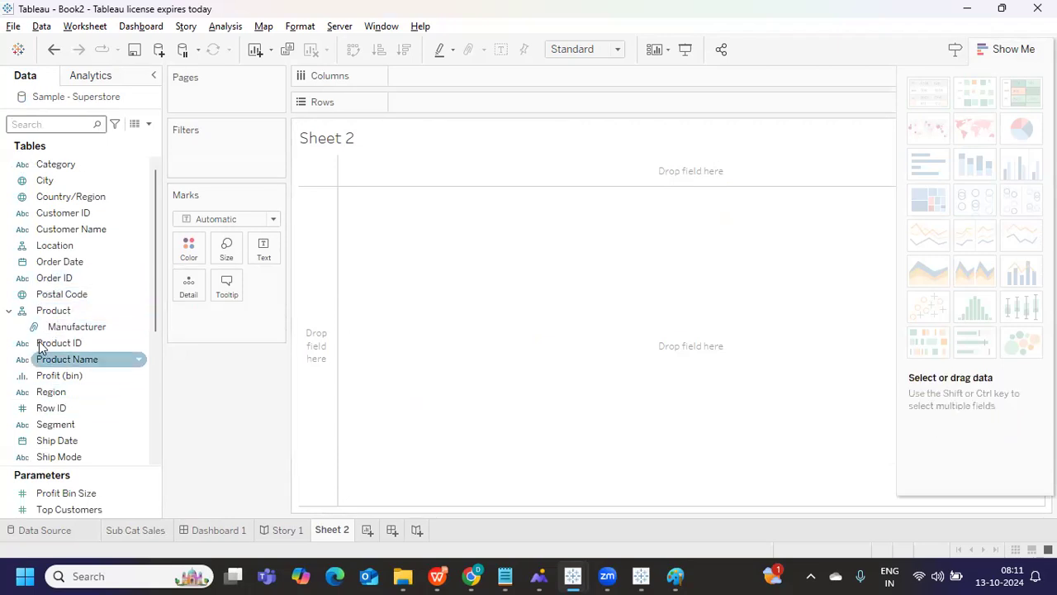
- Select Order Date and Sales, create a continuous line chart with Show Me, and switch it to horizontal bars
{"action": "left_click", "coordinate": [56, 262]}
{"action": "left_click", "coordinate": [55, 262]}
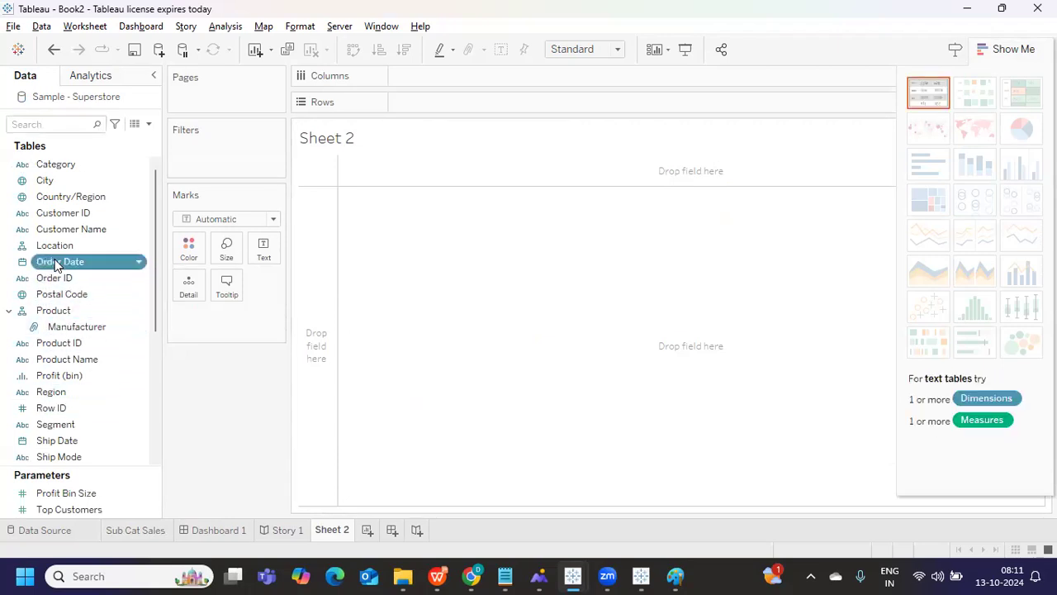
{"action": "scroll", "coordinate": [58, 441], "scroll_direction": "down", "scroll_amount": 5}
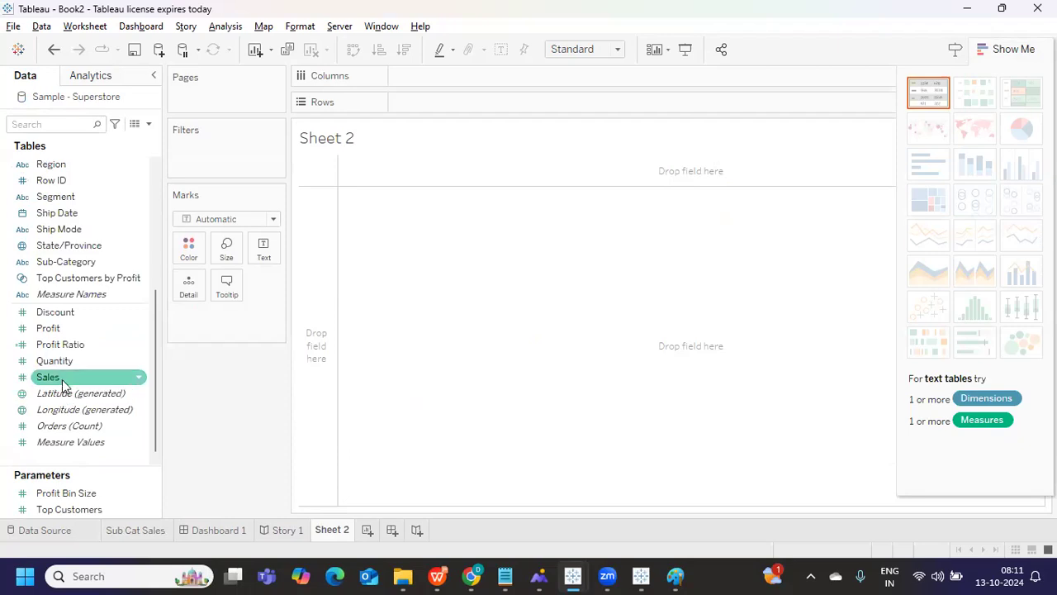
{"action": "left_click", "coordinate": [64, 378], "text": "ctrl"}
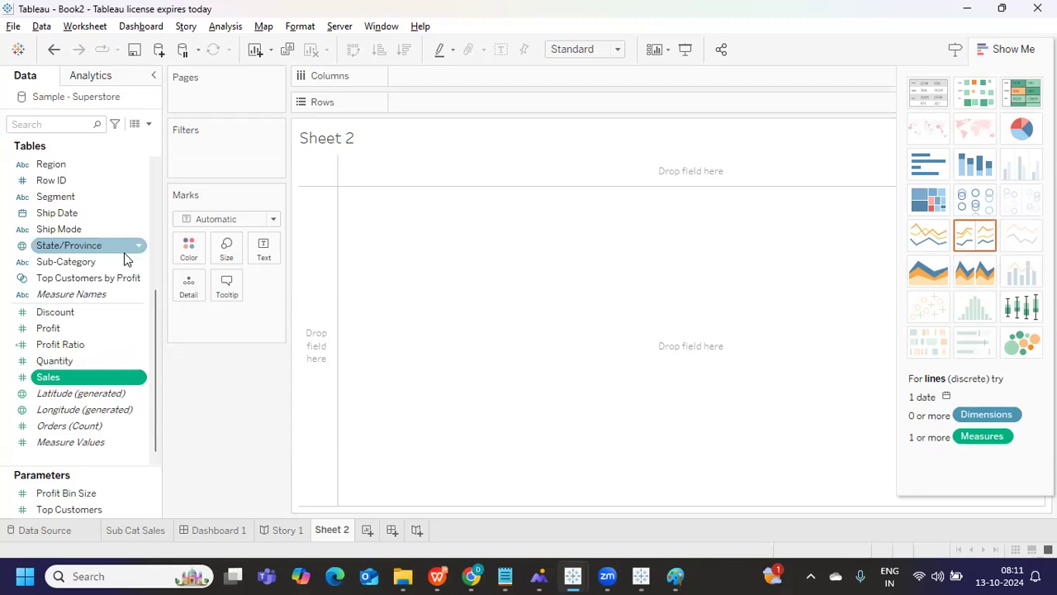
{"action": "left_click", "coordinate": [924, 245]}
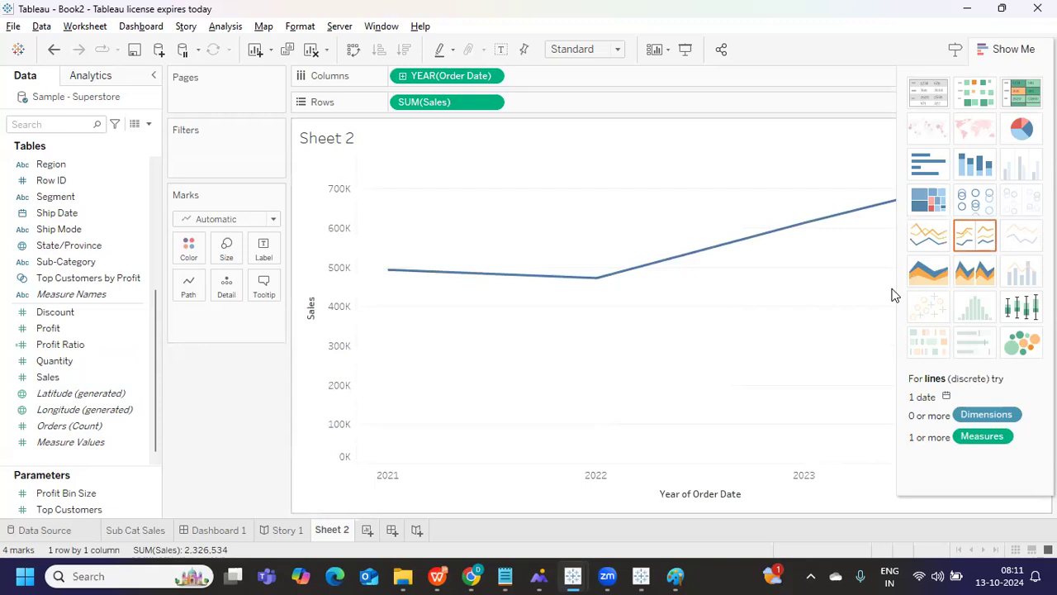
{"action": "left_click", "coordinate": [927, 164]}
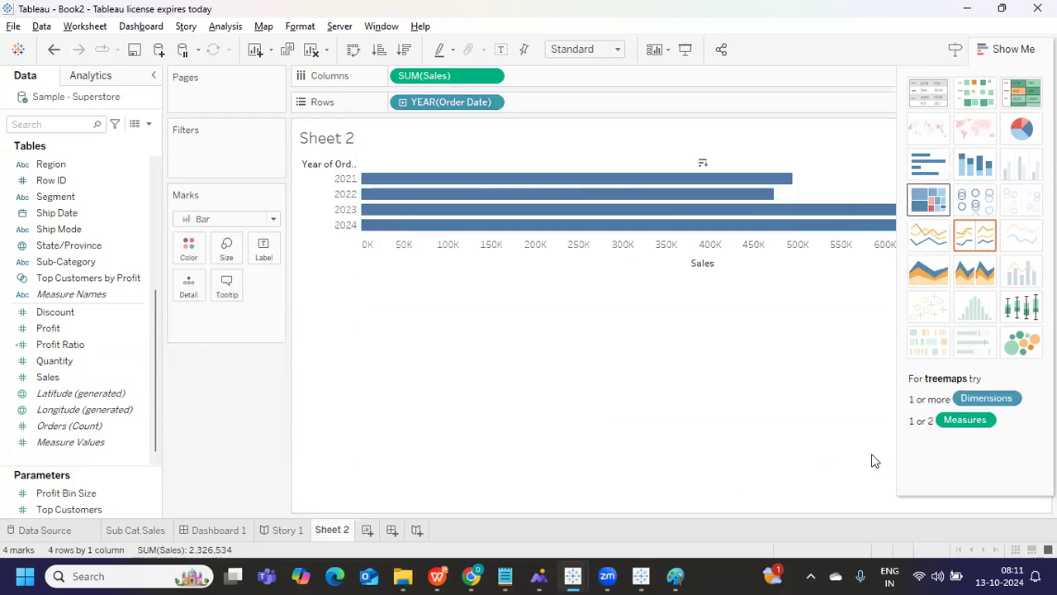
{"action": "left_click", "coordinate": [1023, 43]}
- Rearrange Sheet 2 with Order Date as a discrete Month on Columns and Sales on Rows
{"action": "left_click_drag", "start_coordinate": [427, 78], "coordinate": [223, 413]}
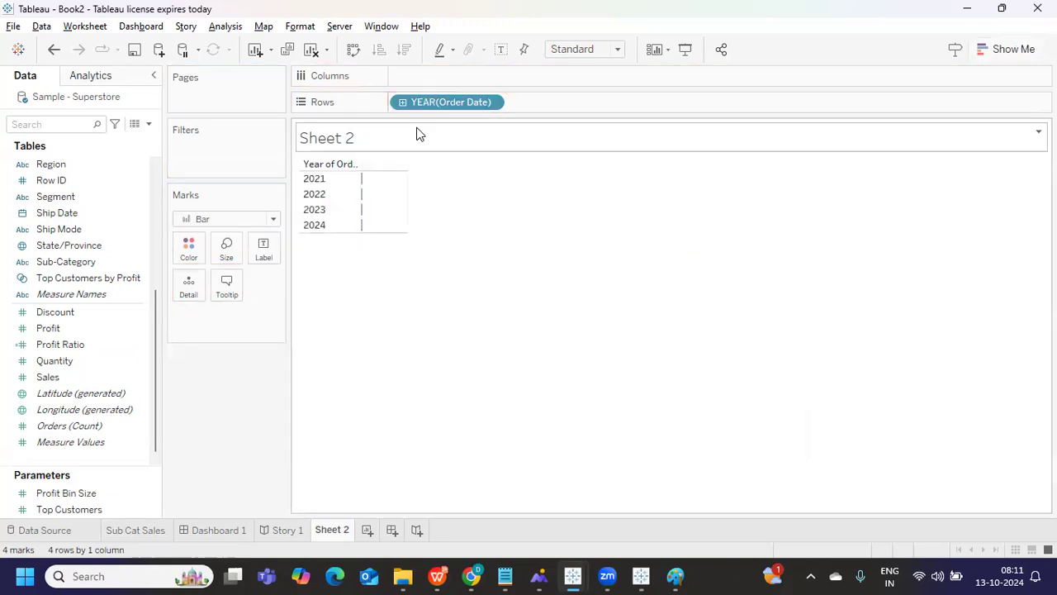
{"action": "left_click_drag", "start_coordinate": [440, 106], "coordinate": [449, 83]}
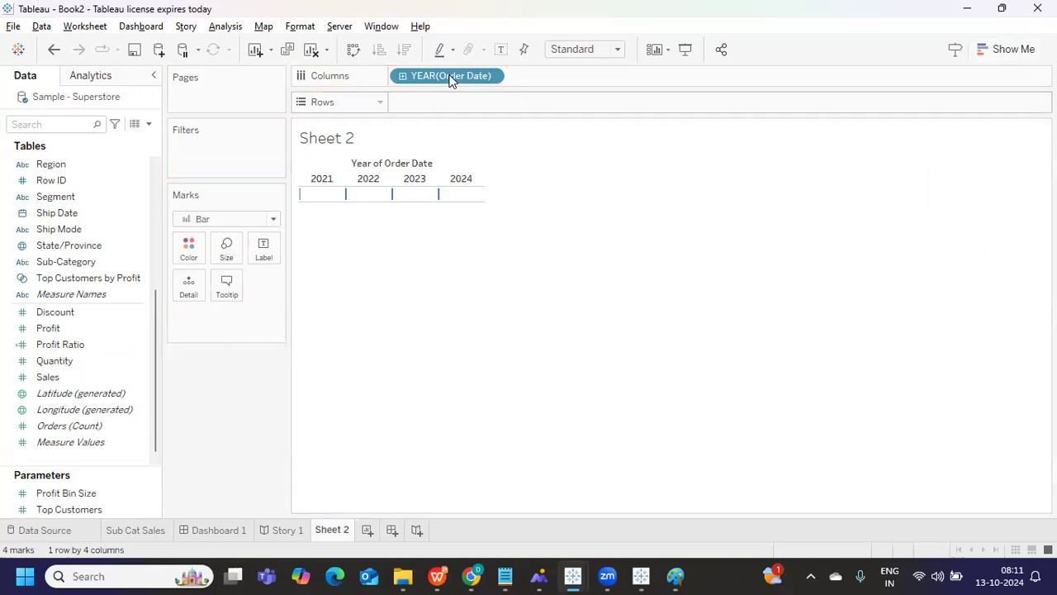
{"action": "left_click", "coordinate": [491, 77]}
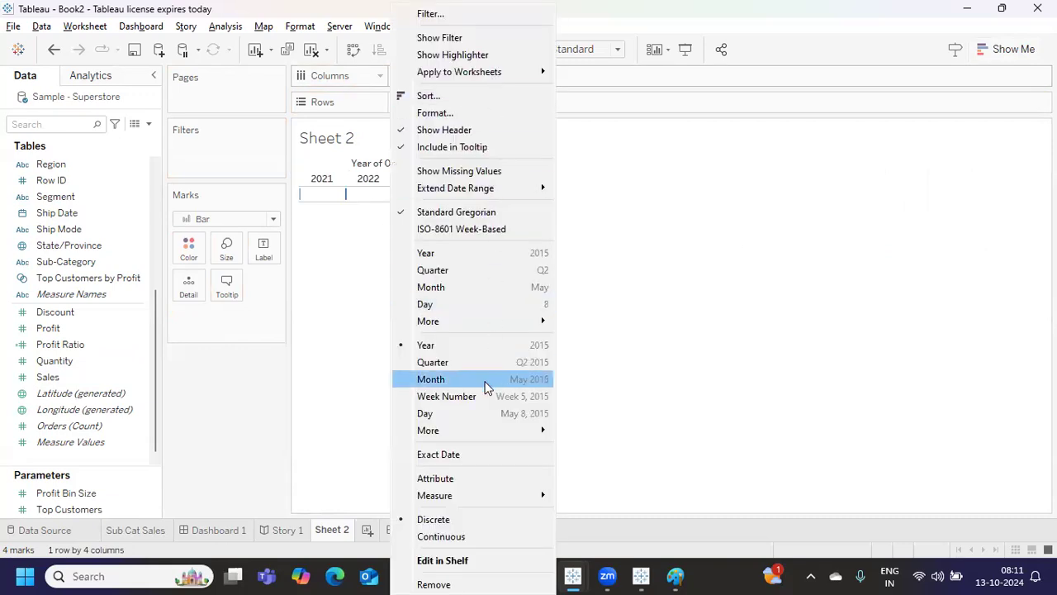
{"action": "left_click", "coordinate": [504, 290]}
{"action": "left_click_drag", "start_coordinate": [45, 377], "coordinate": [420, 99]}
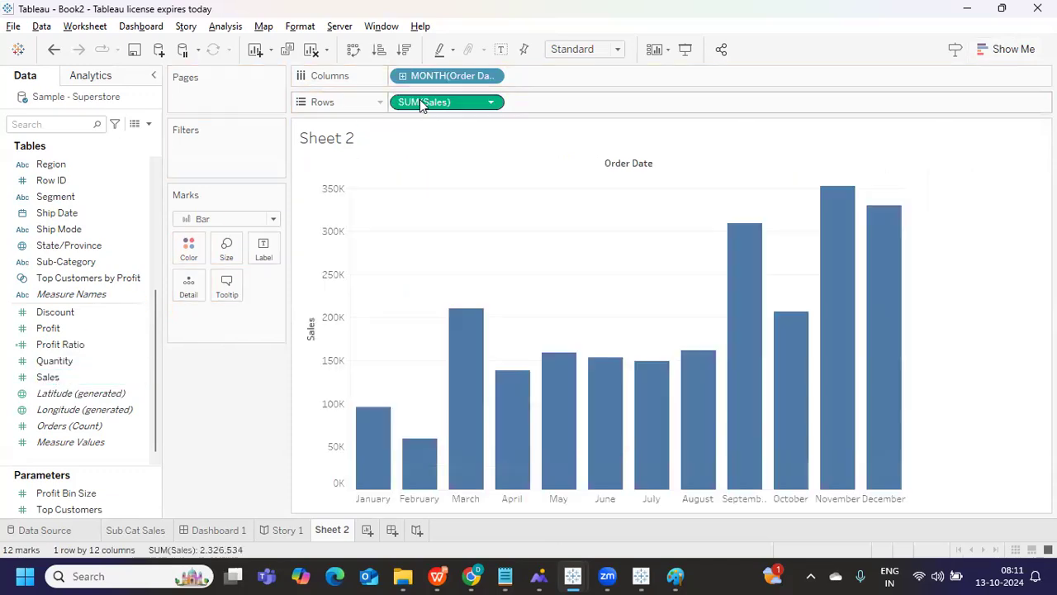
- Change the monthly Sales chart's mark type to Line and fit it to Entire View
{"action": "left_click", "coordinate": [272, 218]}
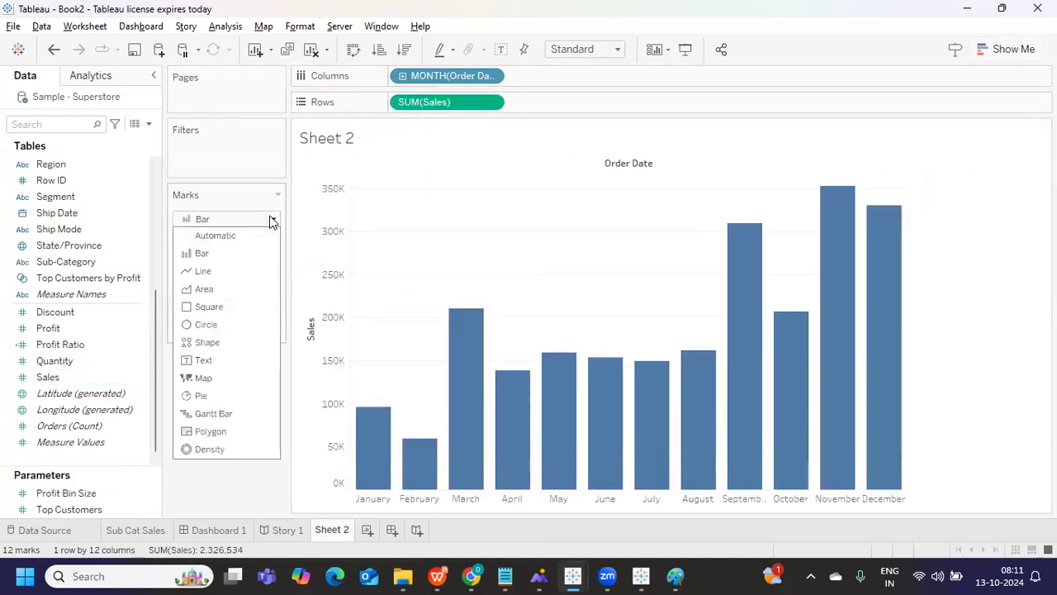
{"action": "left_click", "coordinate": [195, 269]}
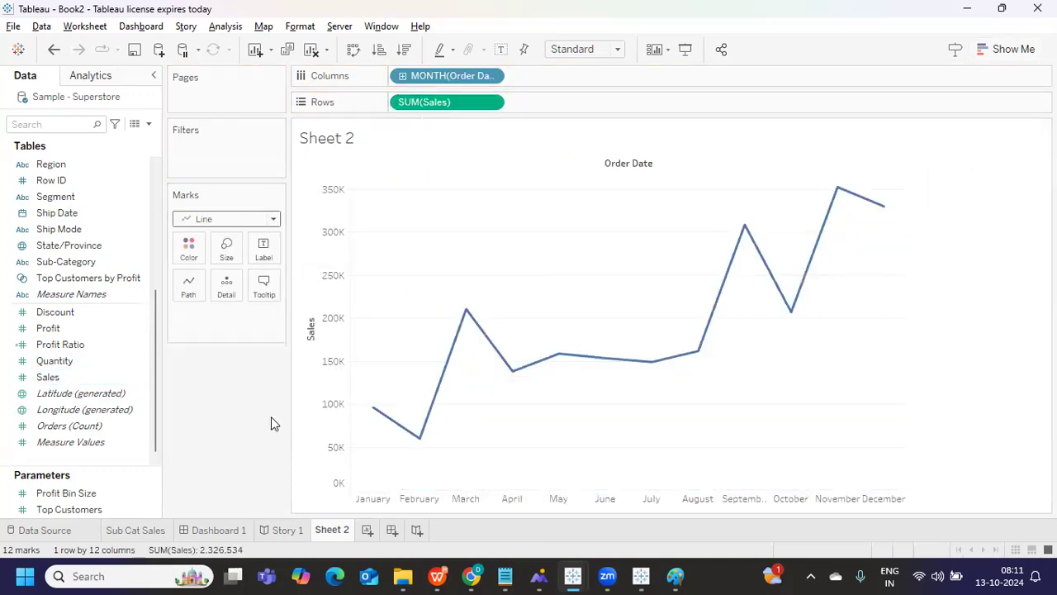
{"action": "left_click", "coordinate": [197, 220]}
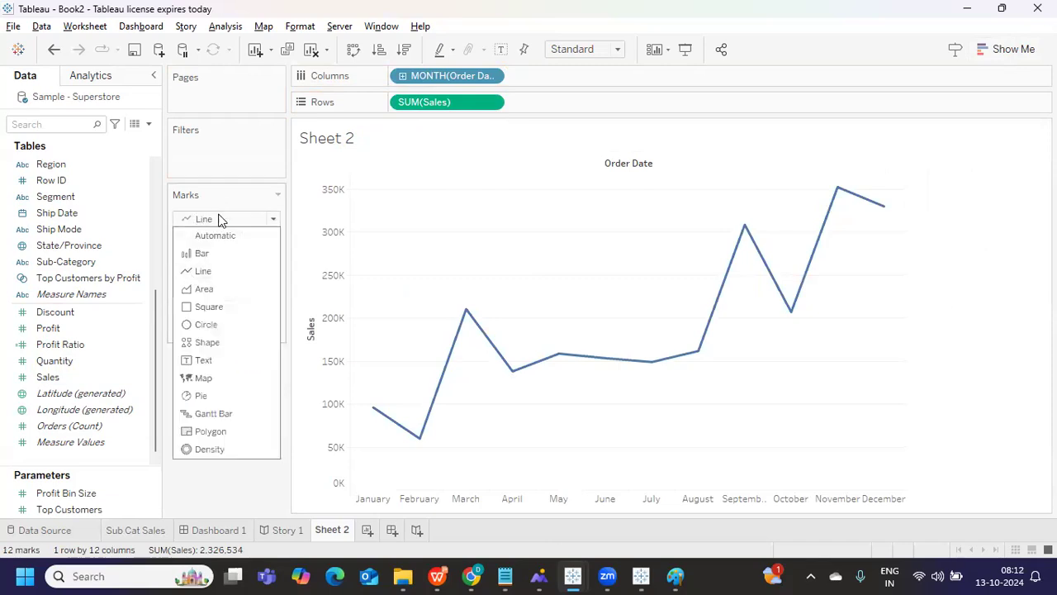
{"action": "left_click", "coordinate": [211, 270]}
{"action": "left_click", "coordinate": [582, 49]}
{"action": "left_click", "coordinate": [579, 106]}
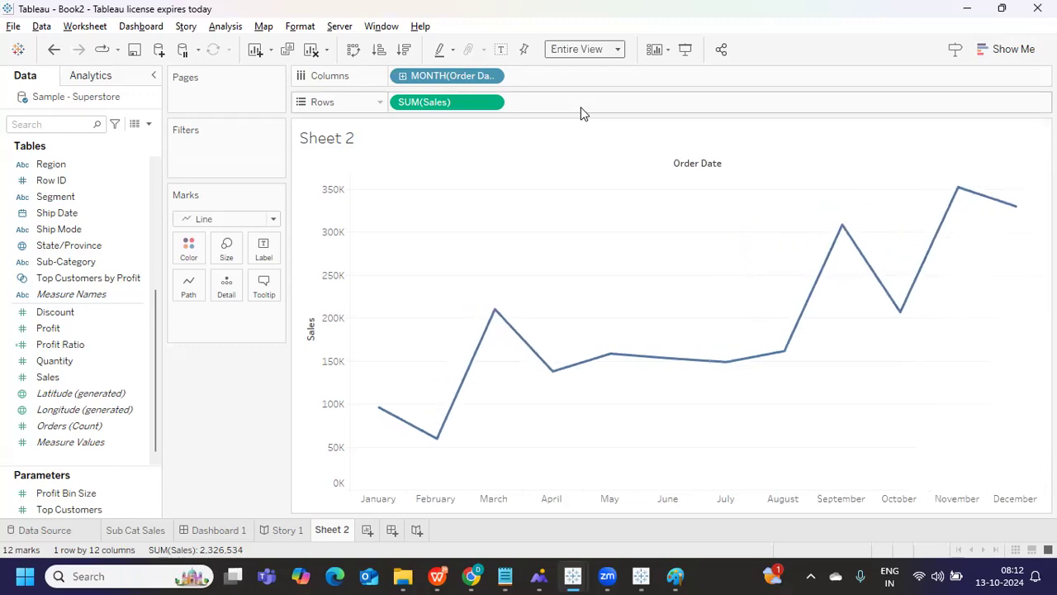
- Label the monthly line with Sales and restrict the mark labels to Min/Max
{"action": "left_click", "coordinate": [29, 124]}
{"action": "type", "text": "sa"}
{"action": "left_click_drag", "start_coordinate": [43, 176], "coordinate": [258, 252]}
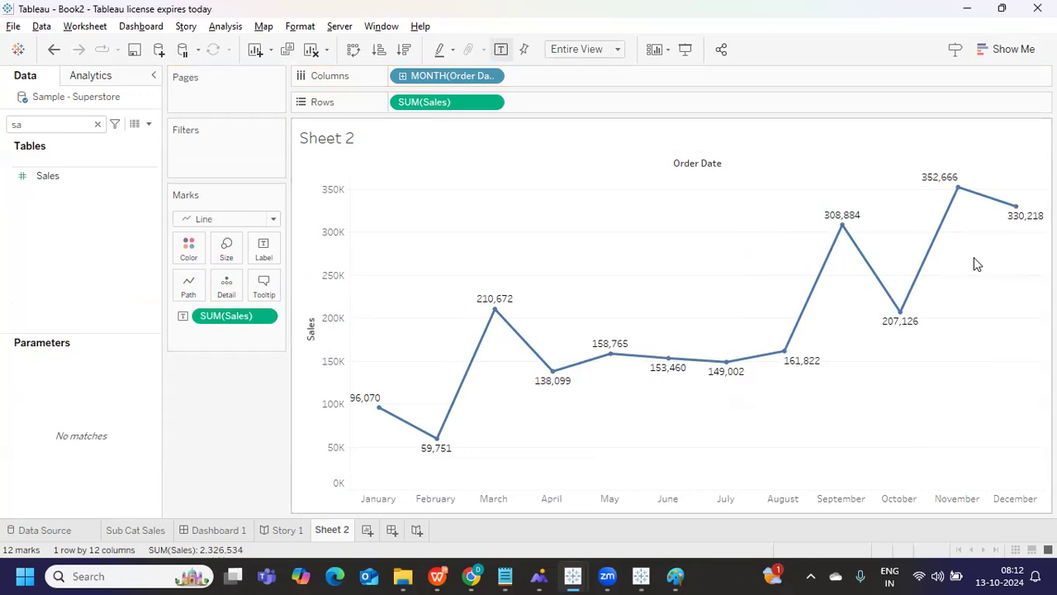
{"action": "left_click", "coordinate": [261, 246]}
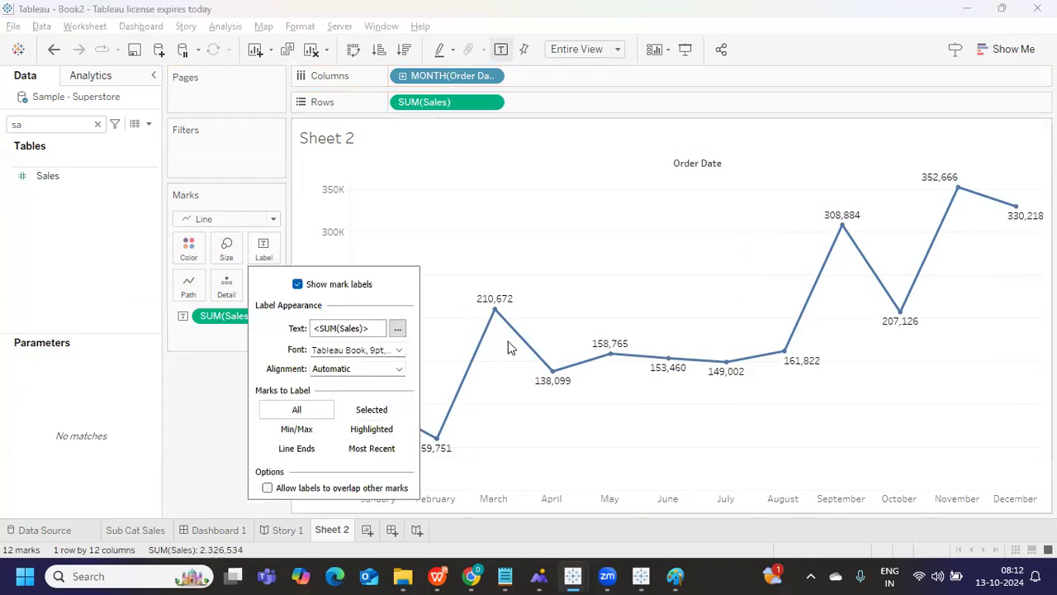
{"action": "left_click", "coordinate": [296, 429]}
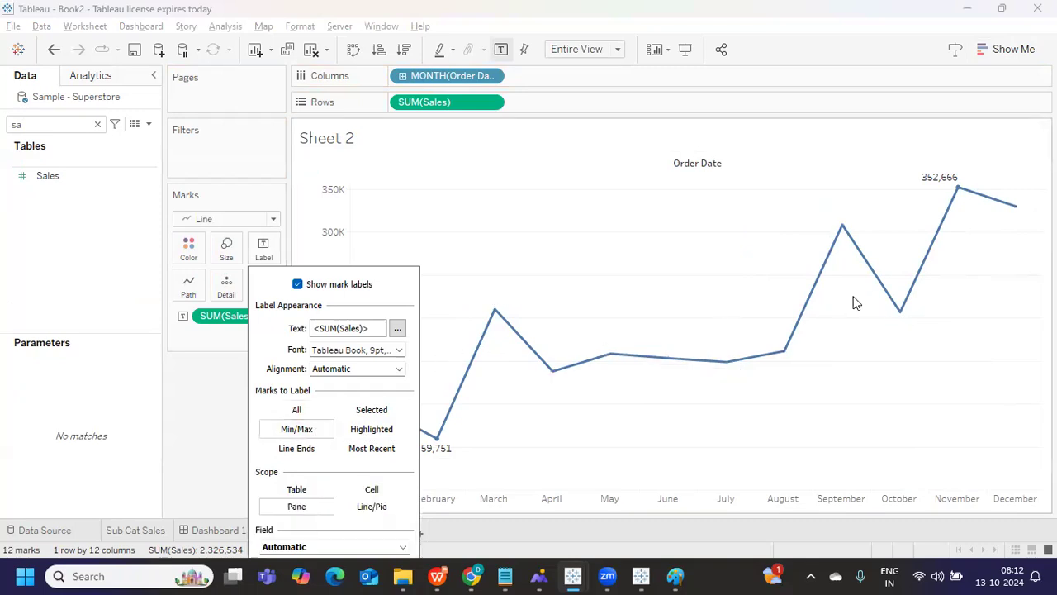
{"action": "left_click", "coordinate": [188, 424]}
- Rename Sheet 2 as Sales Trend and check it against the Sub Cat Sales sheet
{"action": "double_click", "coordinate": [333, 531]}
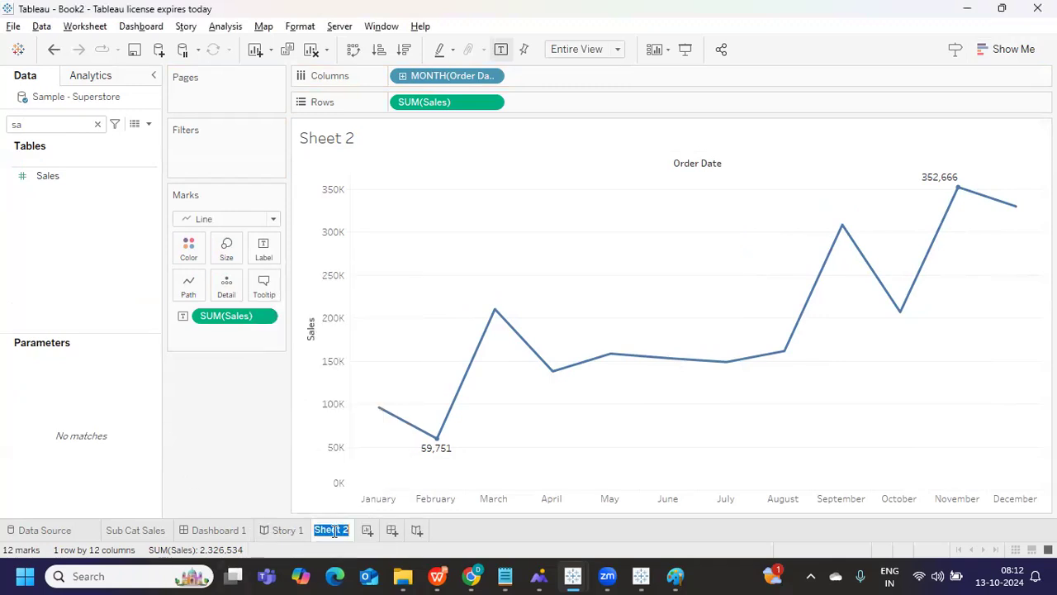
{"action": "type", "text": "Sales Trend"}
{"action": "key", "text": "Return"}
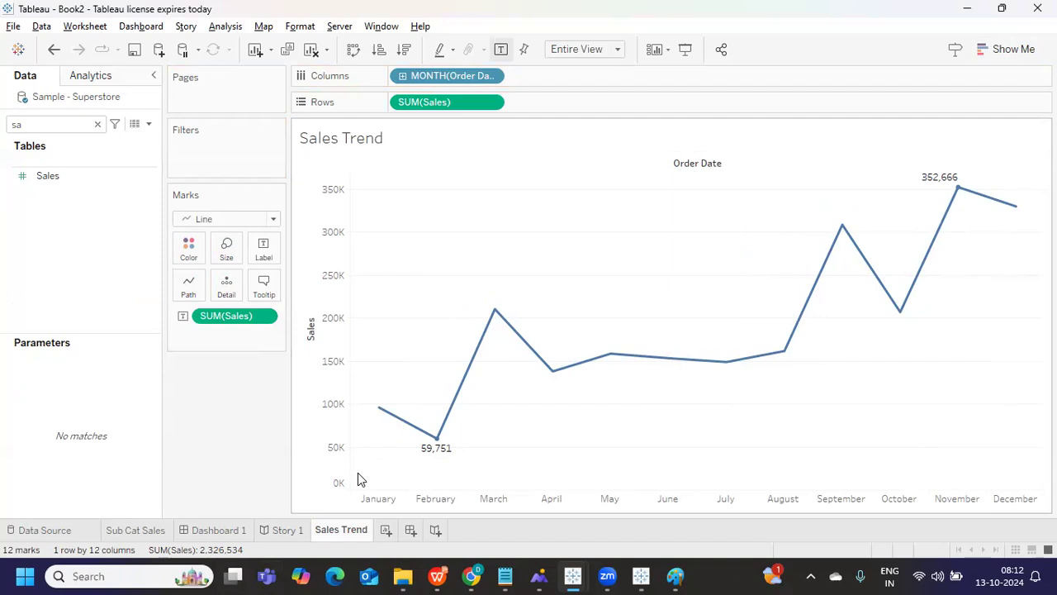
{"action": "left_click", "coordinate": [132, 531]}
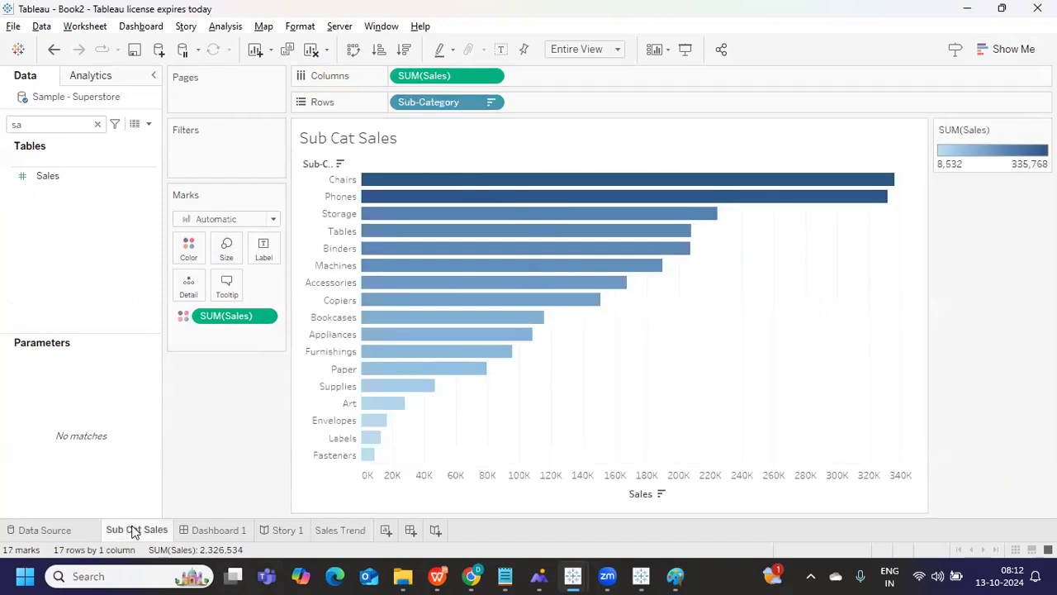
{"action": "left_click", "coordinate": [328, 531]}
{"action": "mouse_move", "coordinate": [328, 537]}
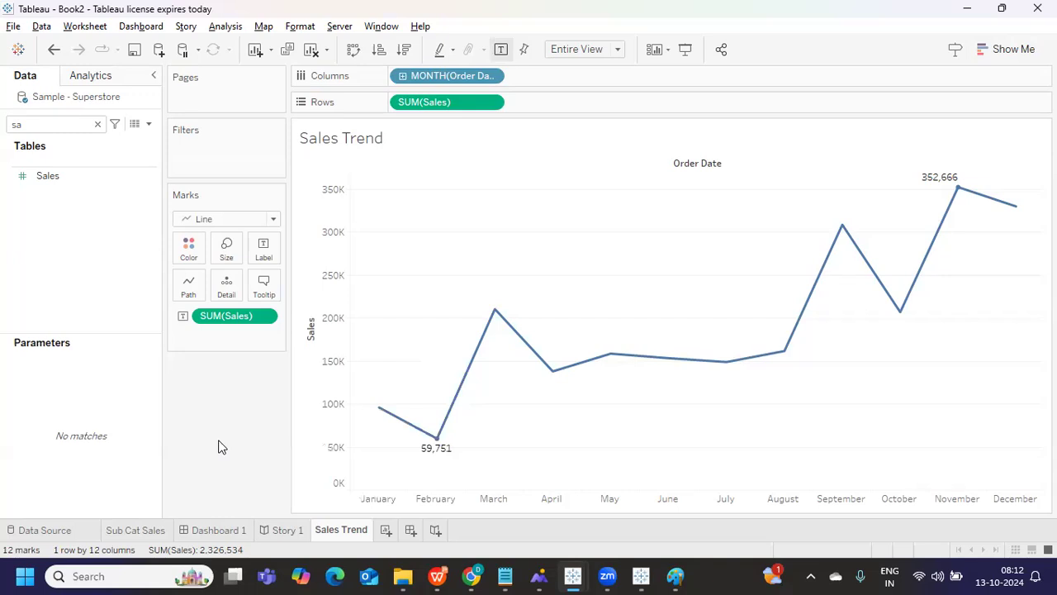
- Add a new worksheet with Sales on Rows and Order Date on Columns
{"action": "left_click", "coordinate": [386, 532]}
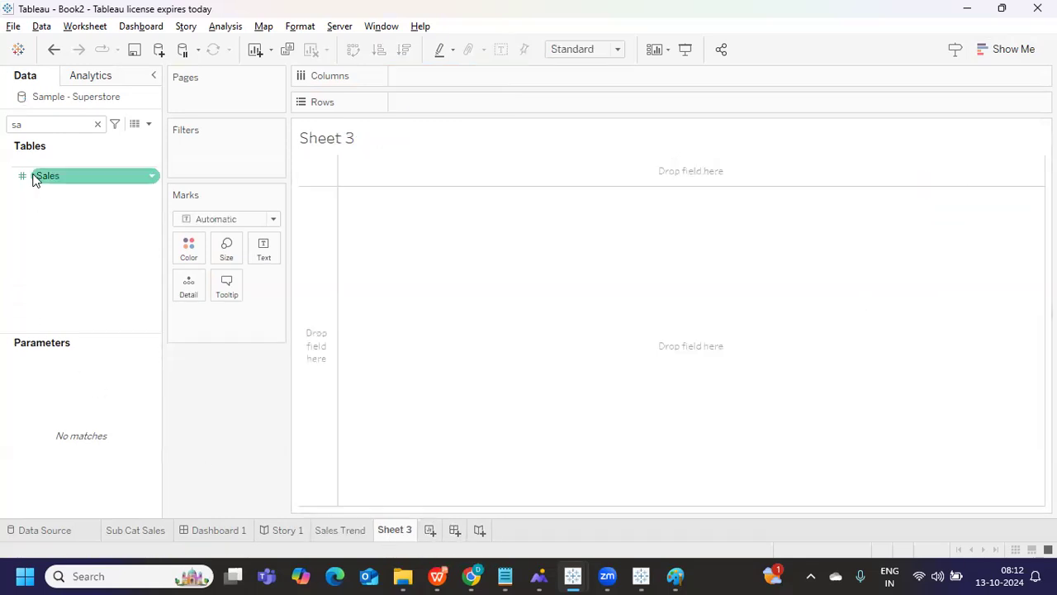
{"action": "left_click_drag", "start_coordinate": [45, 175], "coordinate": [479, 103]}
{"action": "left_click", "coordinate": [96, 125]}
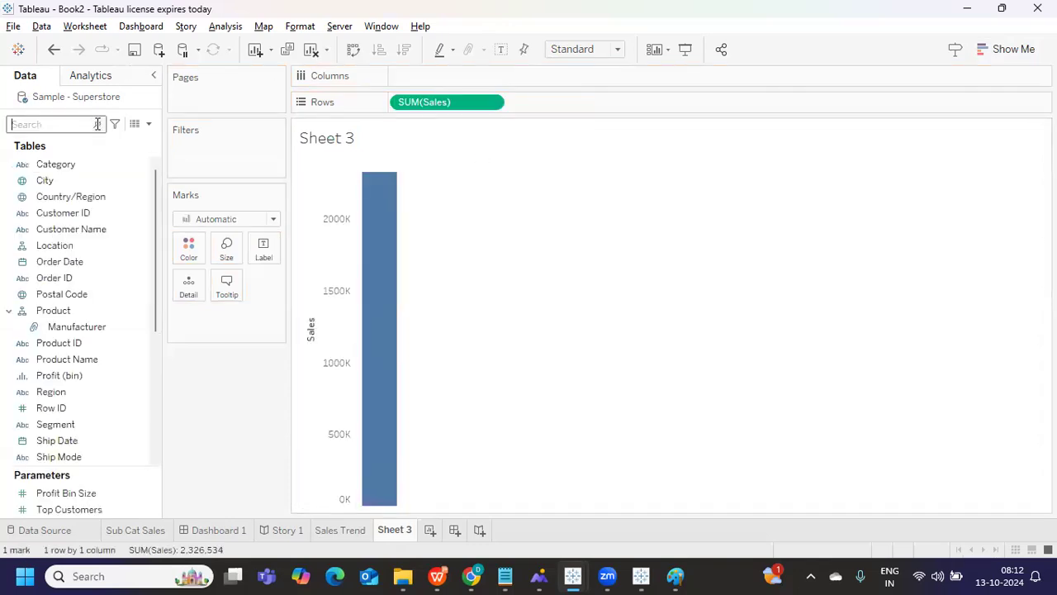
{"action": "type", "text": "or"}
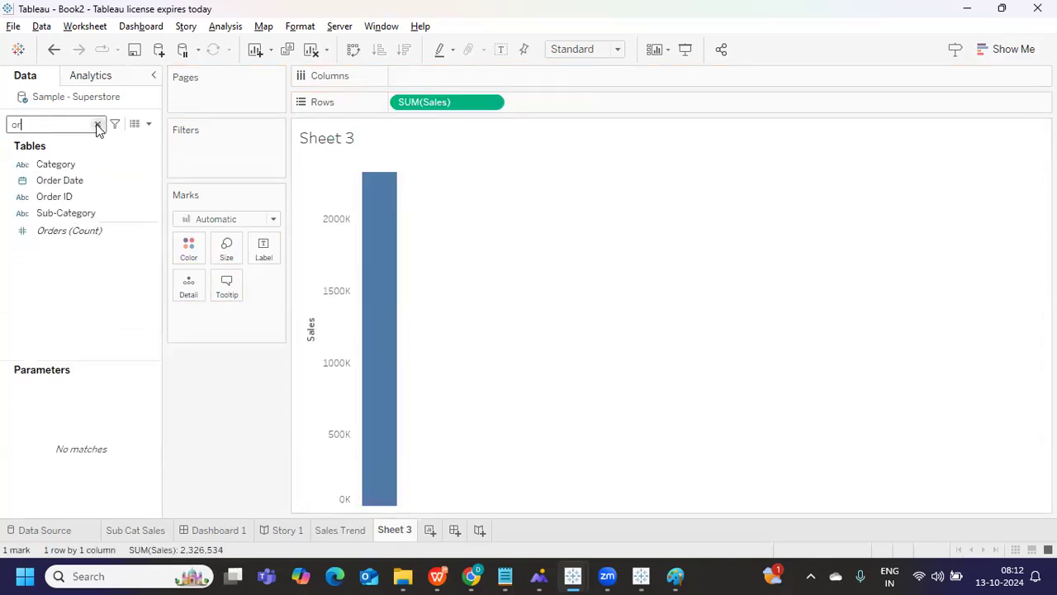
{"action": "left_click_drag", "start_coordinate": [77, 180], "coordinate": [488, 74]}
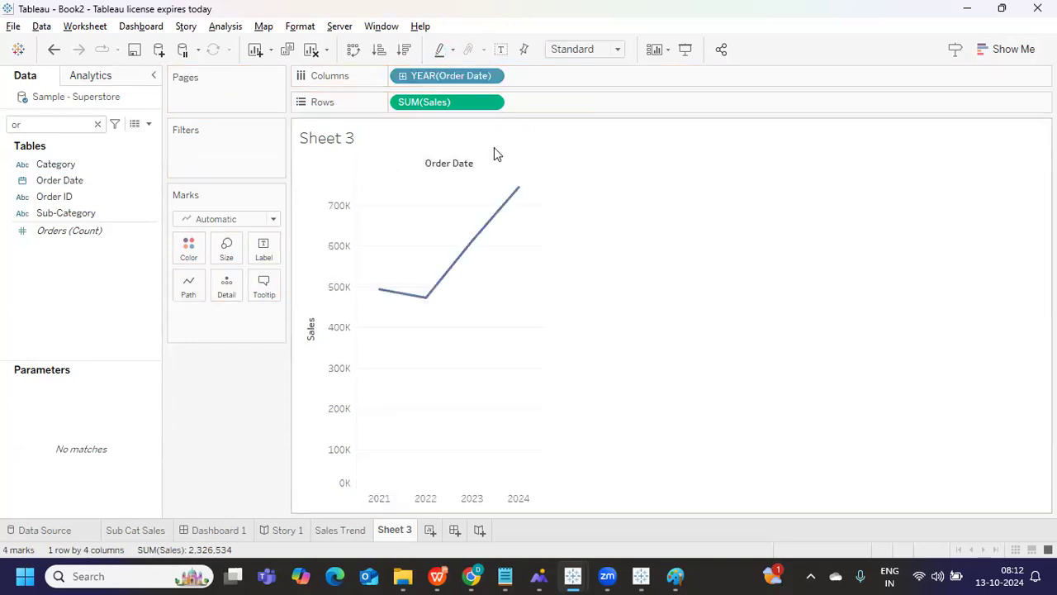
- Move Sales from Rows to the text marks and fit Sheet 3 to Entire View
{"action": "left_click_drag", "start_coordinate": [439, 102], "coordinate": [273, 253]}
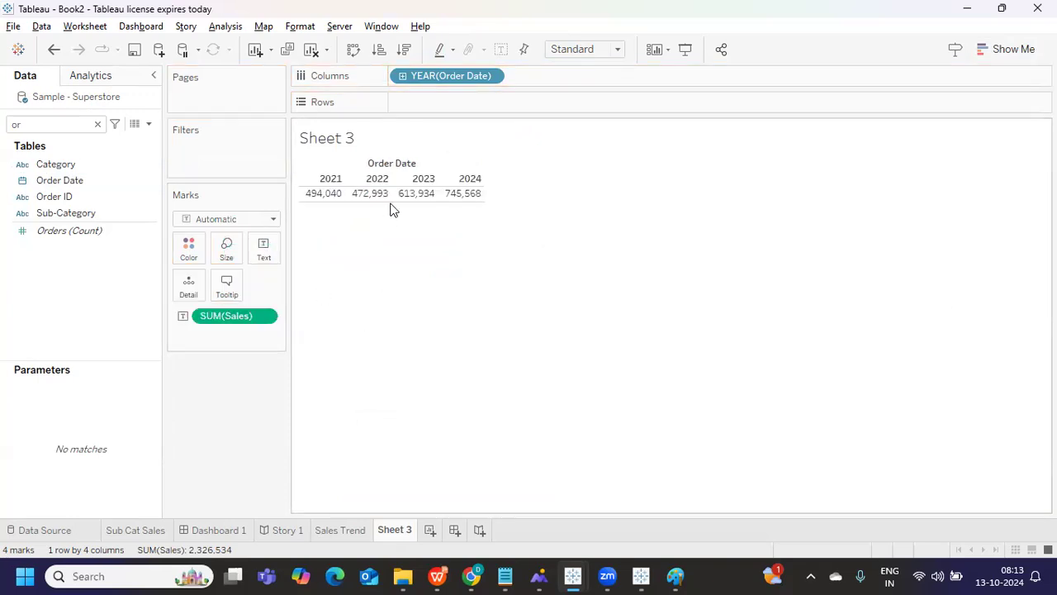
{"action": "left_click", "coordinate": [578, 49]}
{"action": "left_click", "coordinate": [581, 104]}
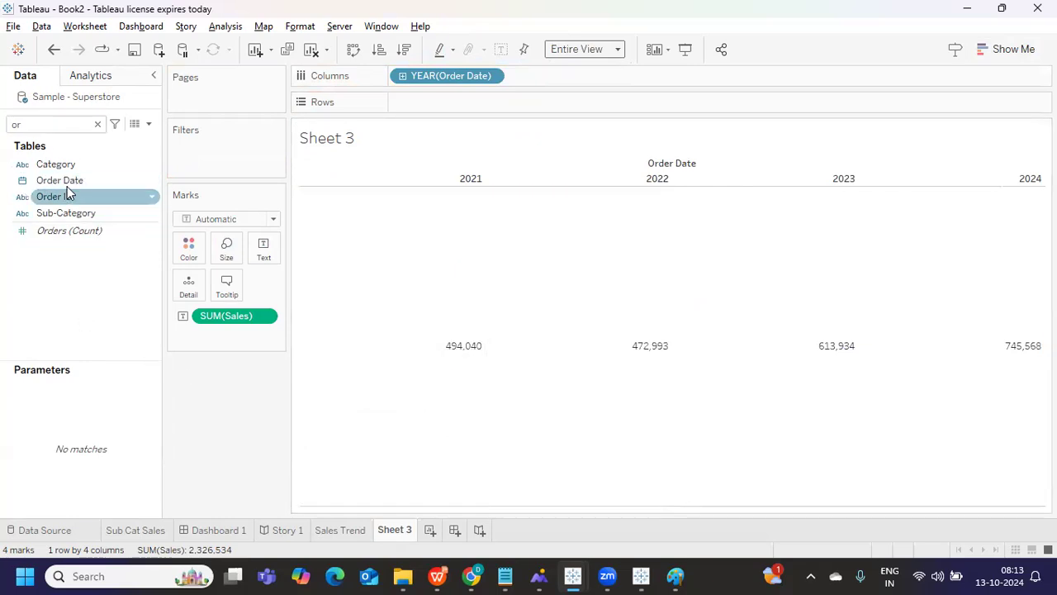
- Add Order Date to the text marks and edit the label so the centered year sits above the Sales sum
{"action": "left_click_drag", "start_coordinate": [49, 180], "coordinate": [261, 249]}
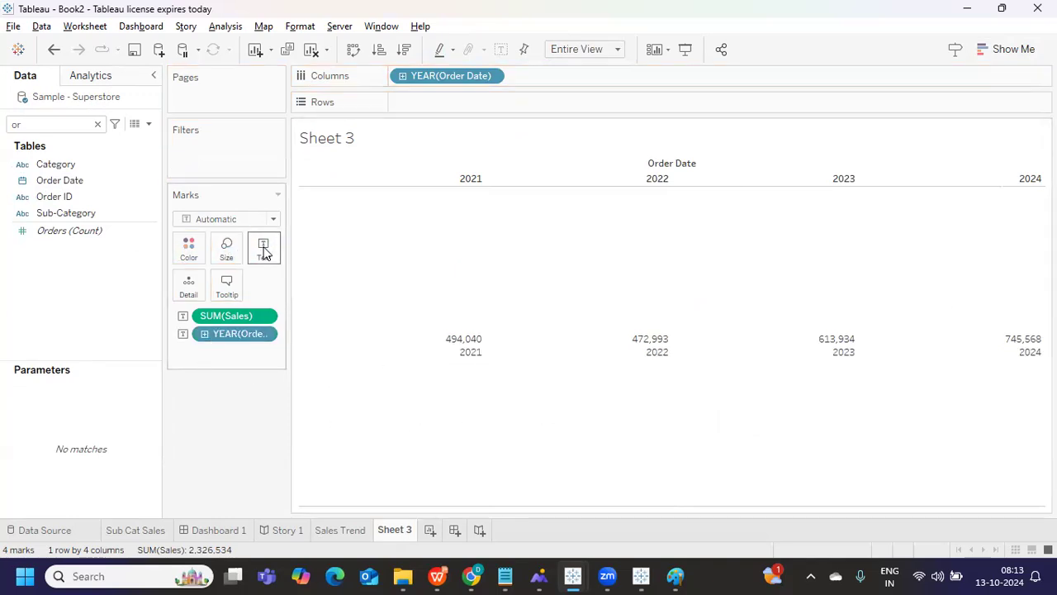
{"action": "left_click", "coordinate": [263, 252]}
{"action": "left_click", "coordinate": [400, 281]}
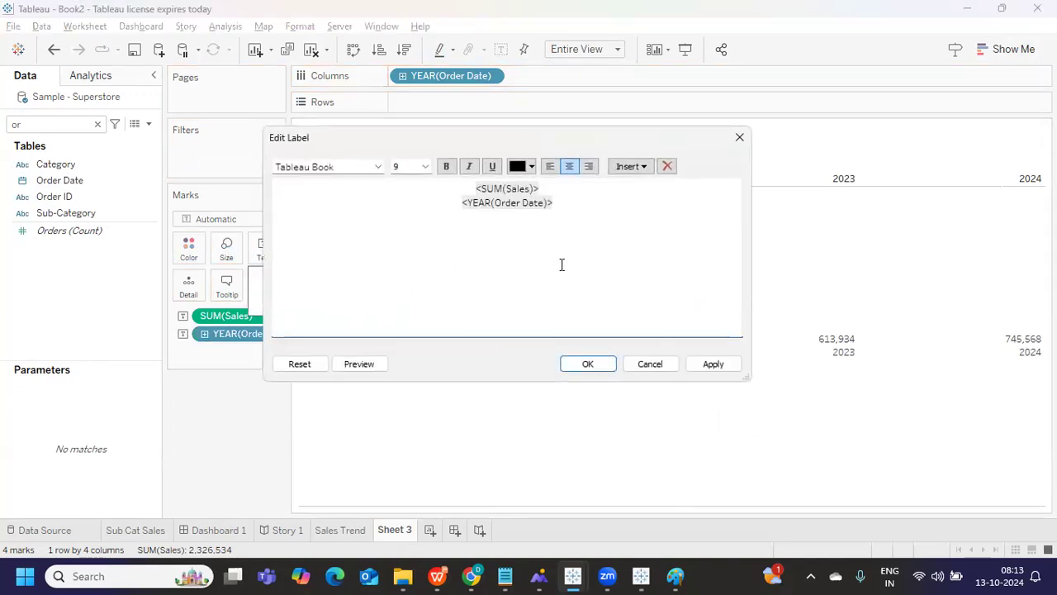
{"action": "key", "text": "Down"}
{"action": "key", "text": "shift+End"}
{"action": "key", "text": "ctrl+c"}
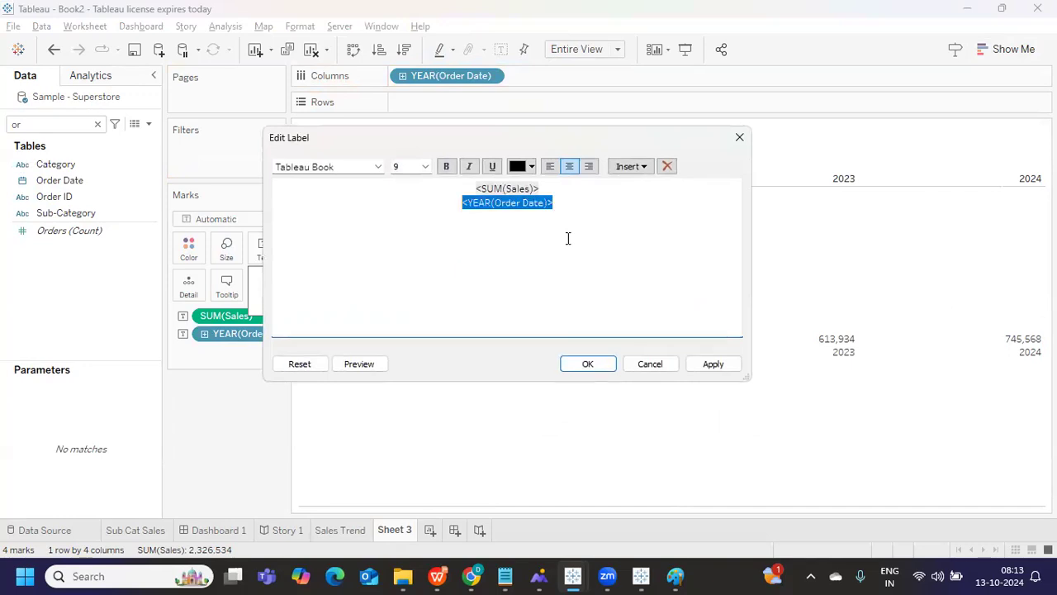
{"action": "key", "text": "Delete"}
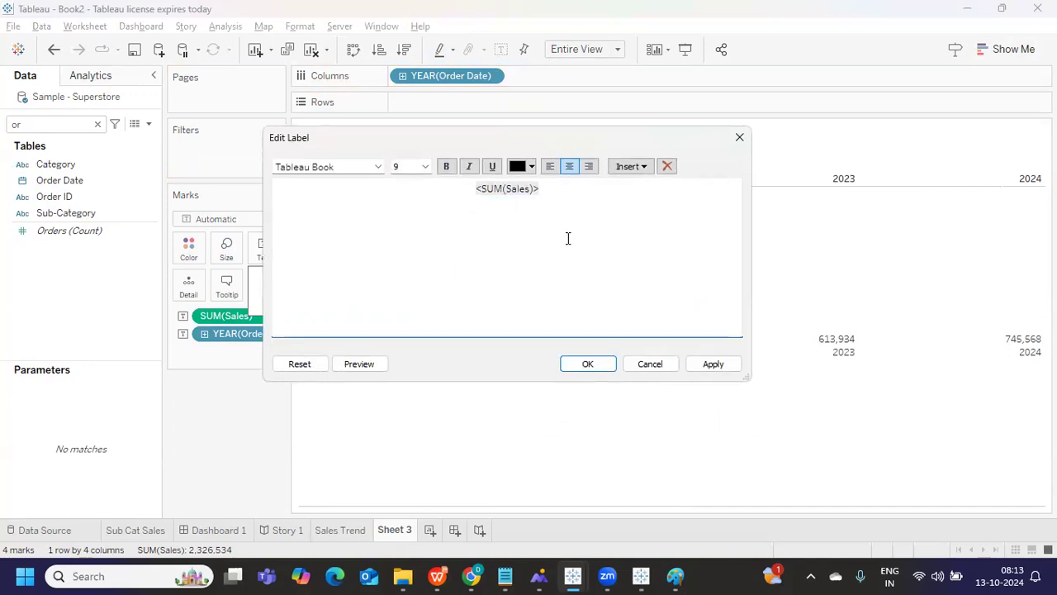
{"action": "key", "text": "Return"}
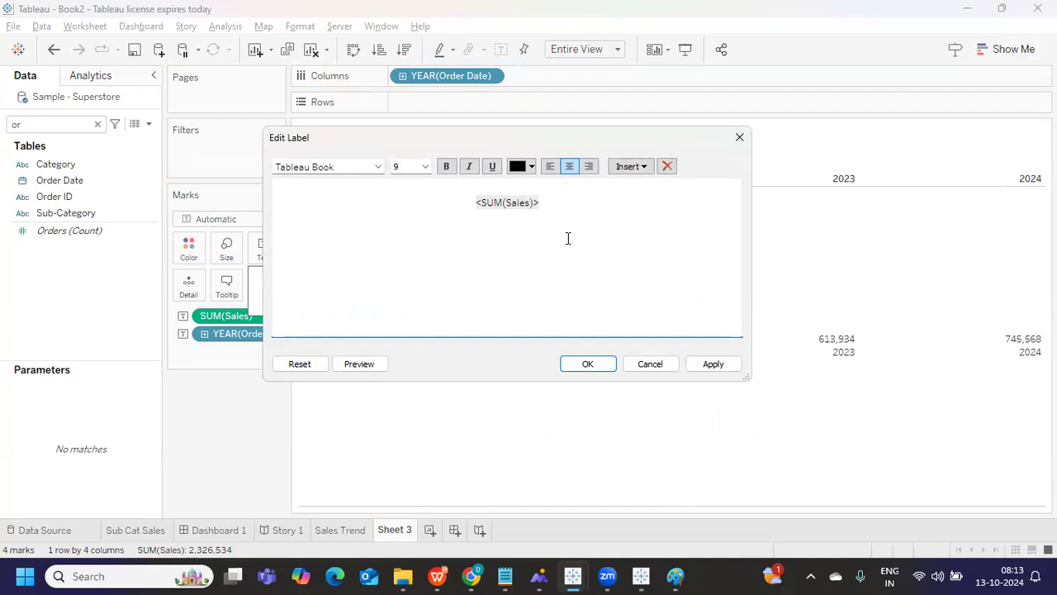
{"action": "key", "text": "ctrl+v"}
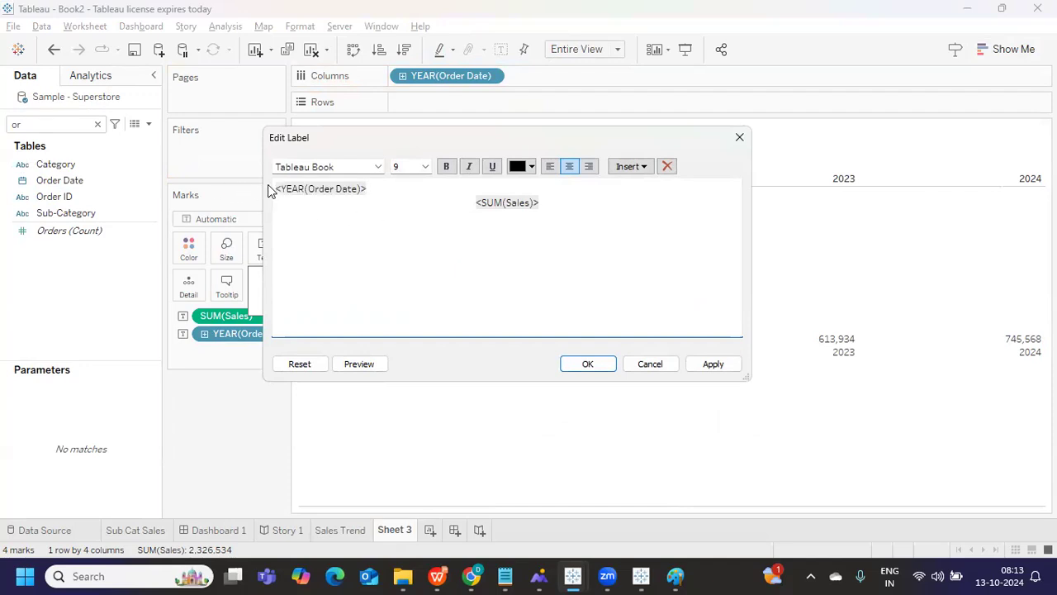
{"action": "left_click", "coordinate": [277, 189]}
{"action": "key", "text": "ctrl+e"}
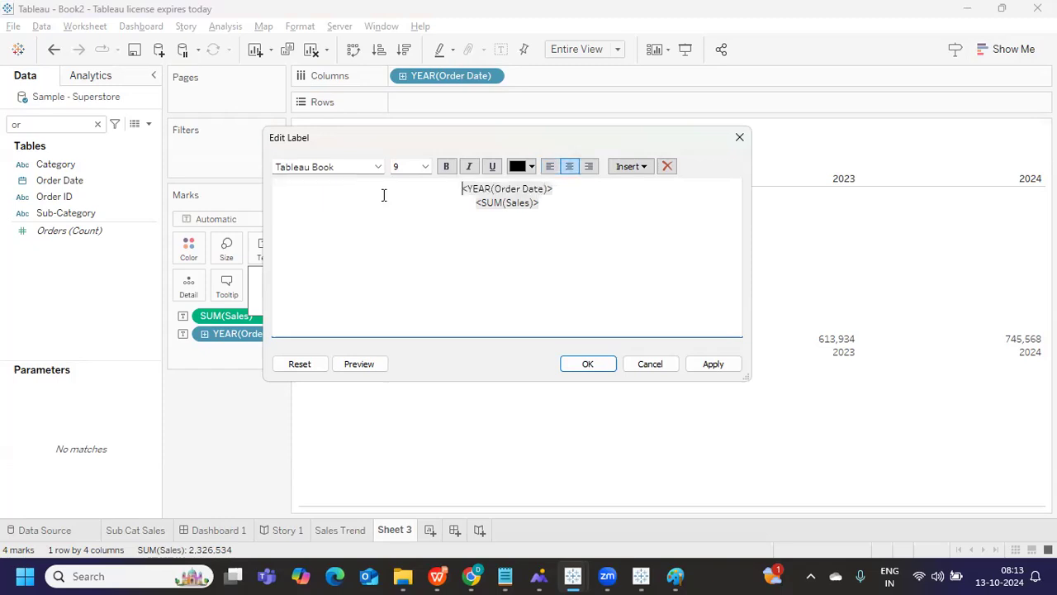
{"action": "left_click", "coordinate": [715, 364]}
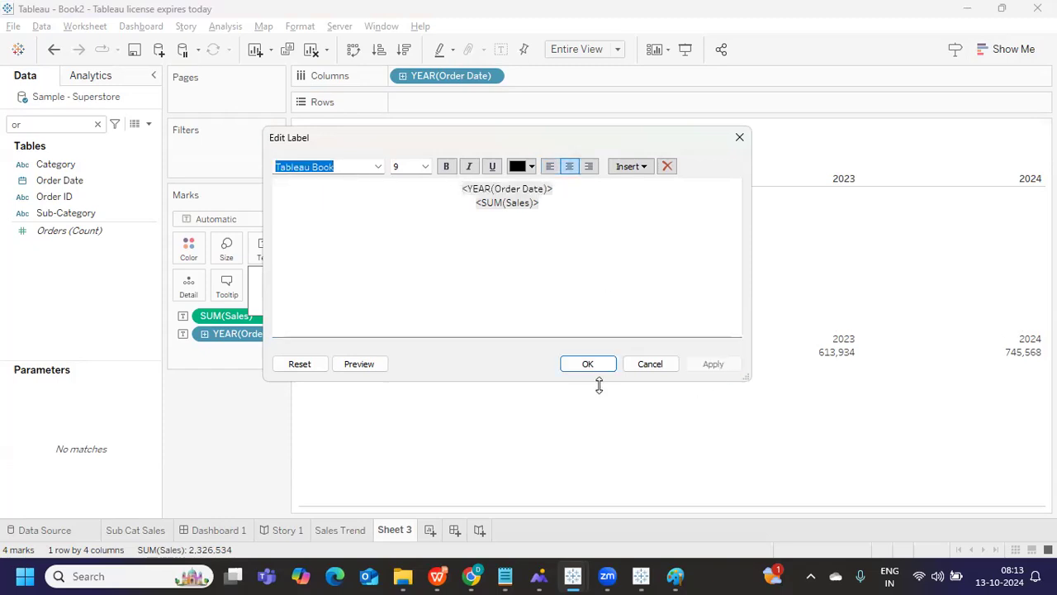
{"action": "left_click", "coordinate": [581, 366]}
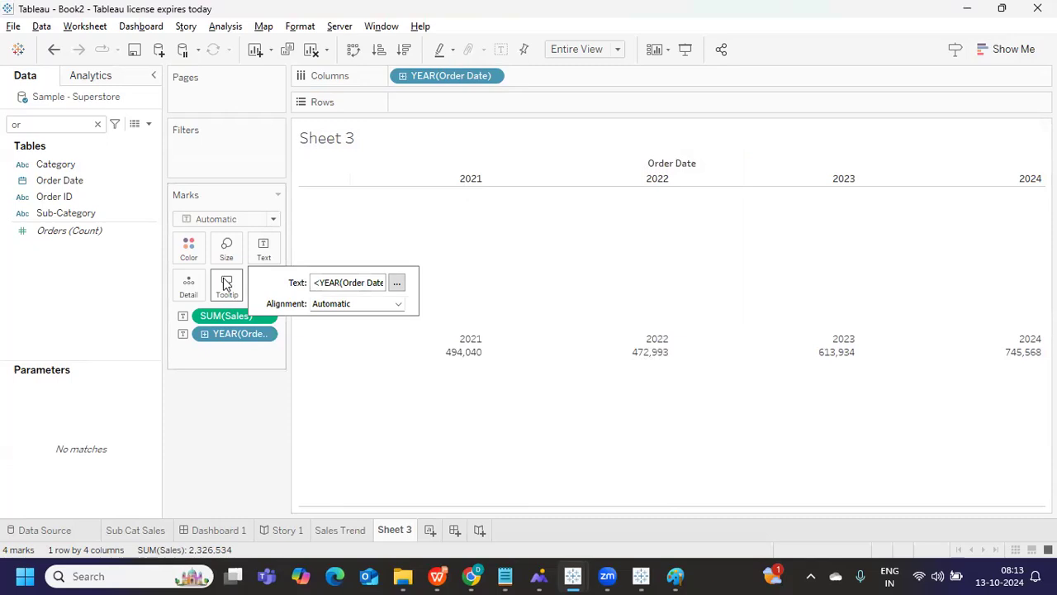
- Align the text marks to the center horizontally and the middle vertically
{"action": "left_click", "coordinate": [391, 305]}
{"action": "left_click", "coordinate": [350, 365]}
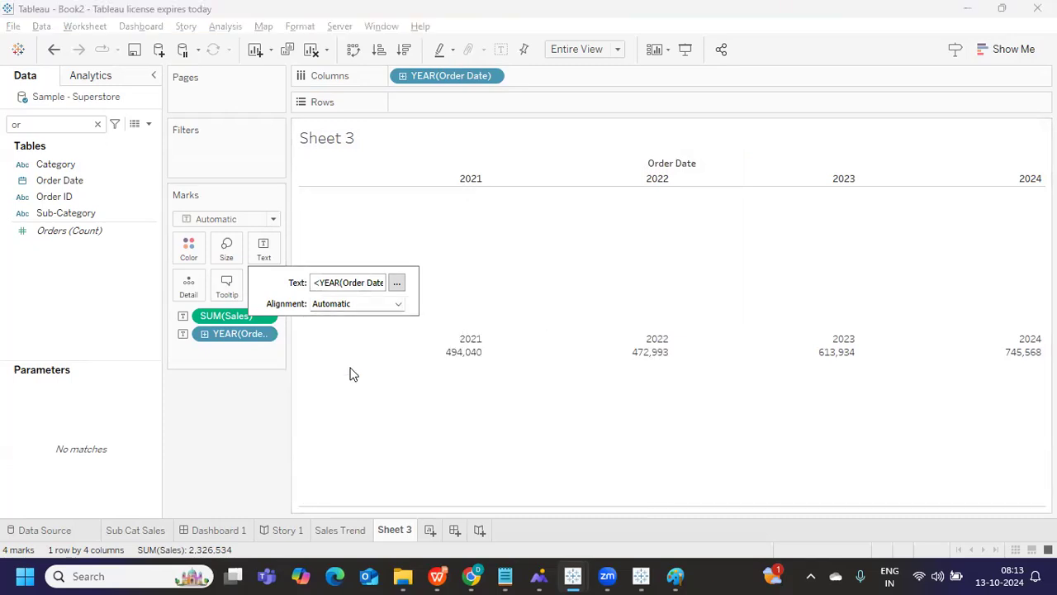
{"action": "left_click", "coordinate": [355, 307]}
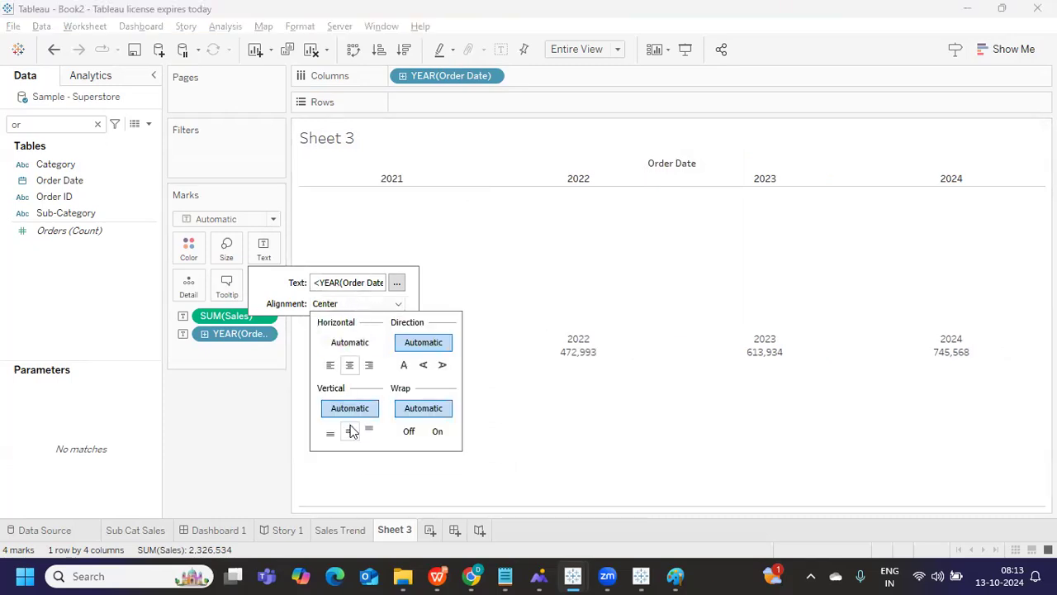
{"action": "left_click", "coordinate": [351, 430]}
- Format the whole year and Sales label as bold, size 12, in the Tableau Bold font
{"action": "left_click", "coordinate": [261, 256]}
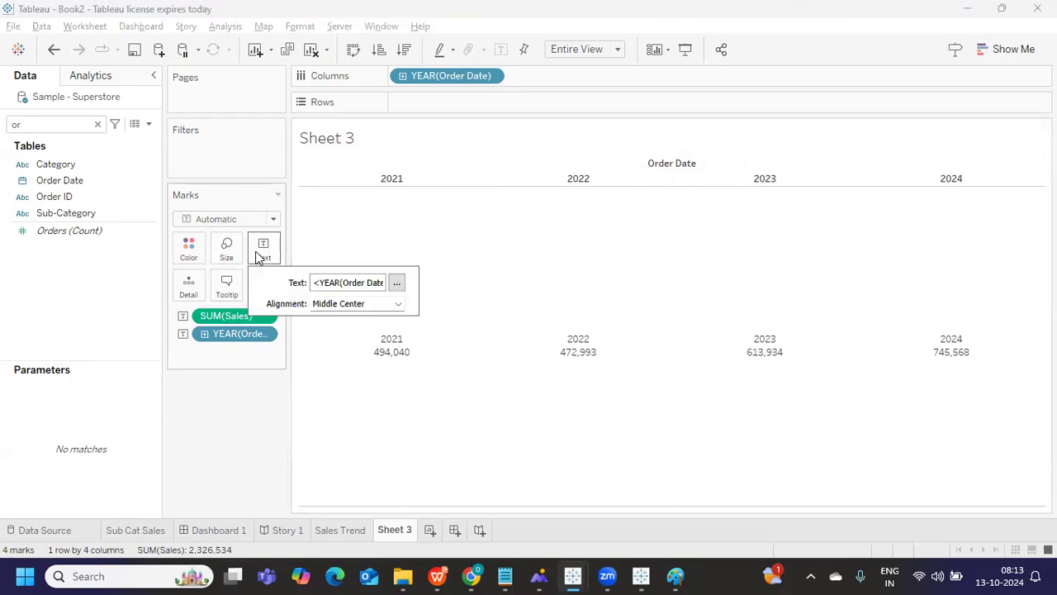
{"action": "left_click", "coordinate": [397, 283]}
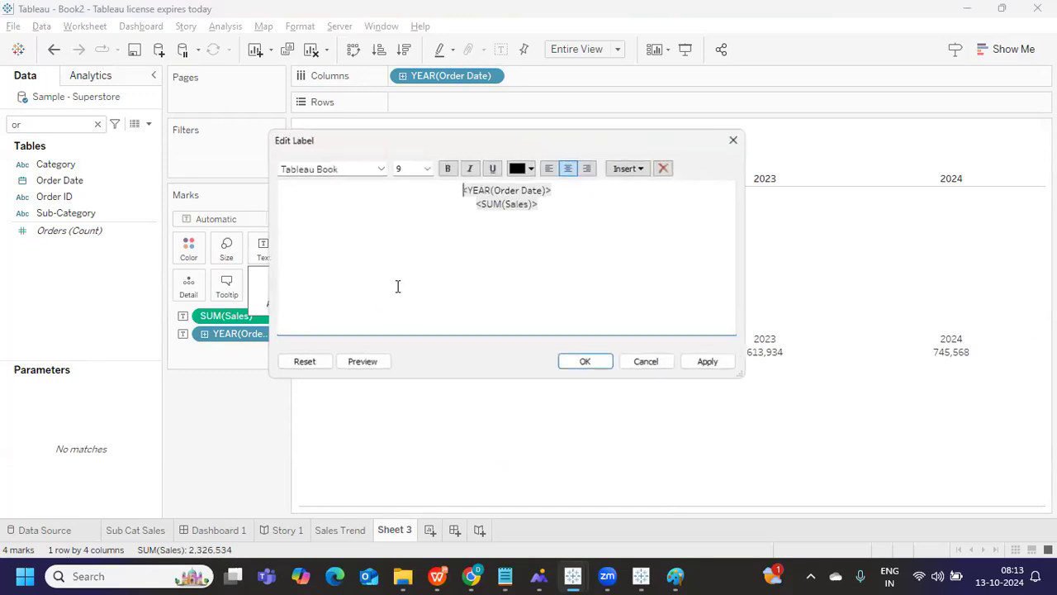
{"action": "key", "text": "ctrl+a"}
{"action": "key", "text": "ctrl+b"}
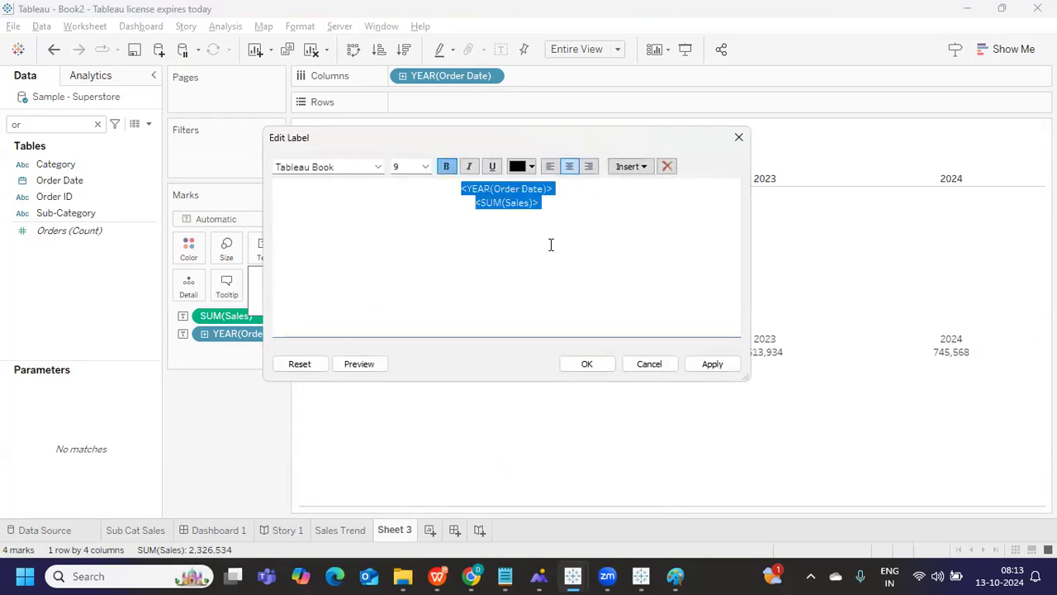
{"action": "left_click", "coordinate": [419, 166]}
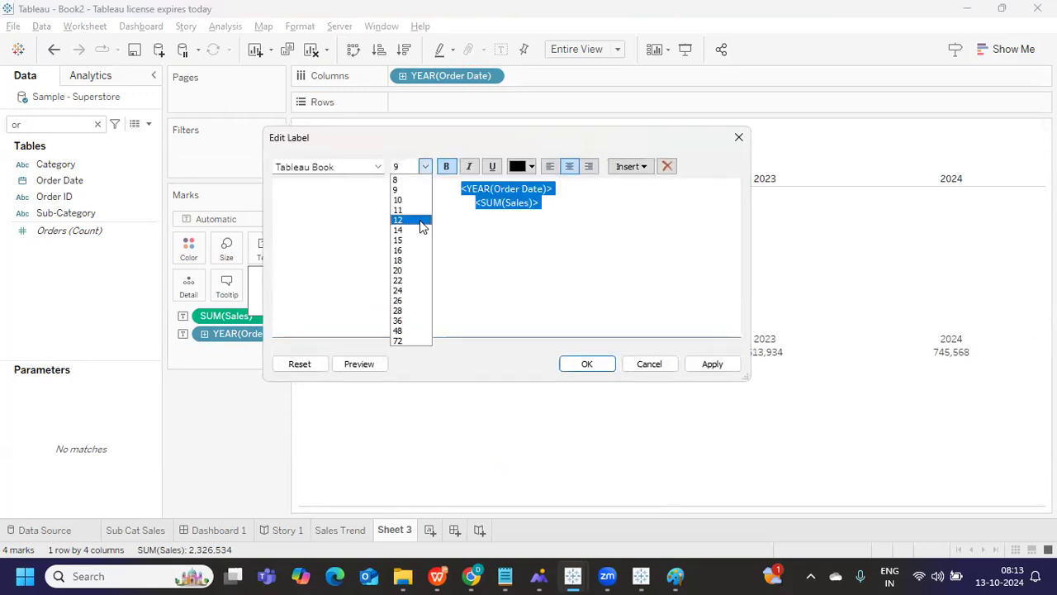
{"action": "left_click", "coordinate": [408, 220]}
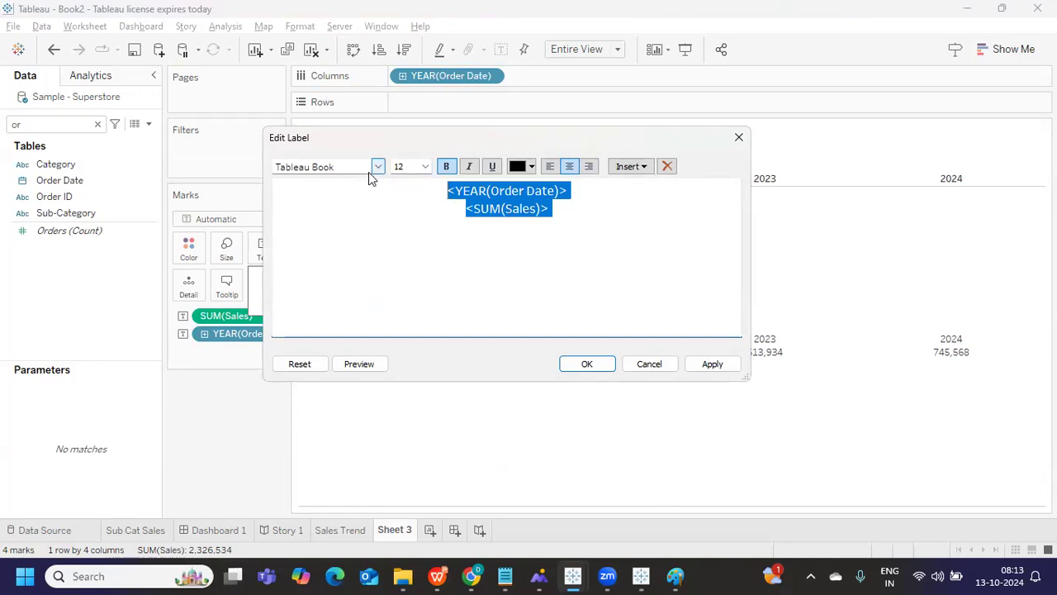
{"action": "left_click", "coordinate": [377, 167]}
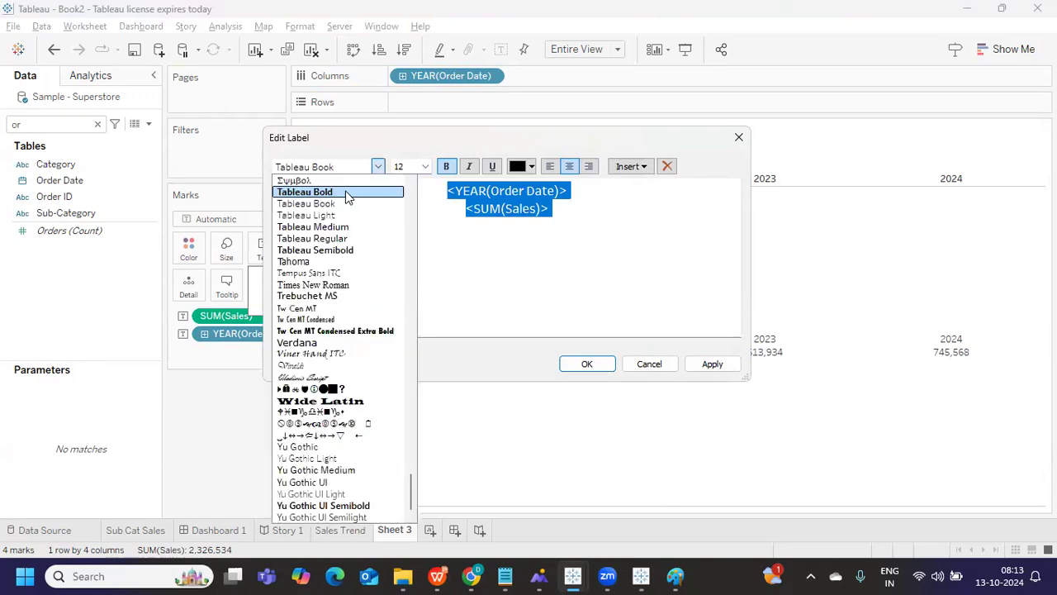
{"action": "left_click", "coordinate": [347, 194]}
{"action": "left_click", "coordinate": [707, 367]}
{"action": "left_click", "coordinate": [583, 367]}
{"action": "left_click", "coordinate": [214, 413]}
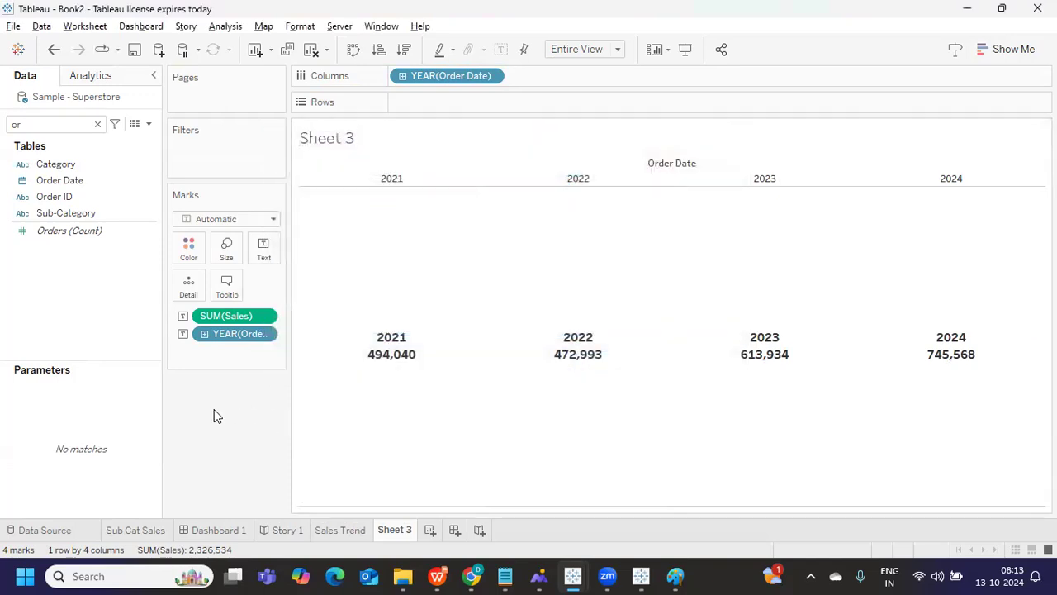
- Color the text marks by Order Date, set to the discrete Year level
{"action": "left_click", "coordinate": [51, 182]}
{"action": "left_click_drag", "start_coordinate": [53, 187], "coordinate": [188, 254]}
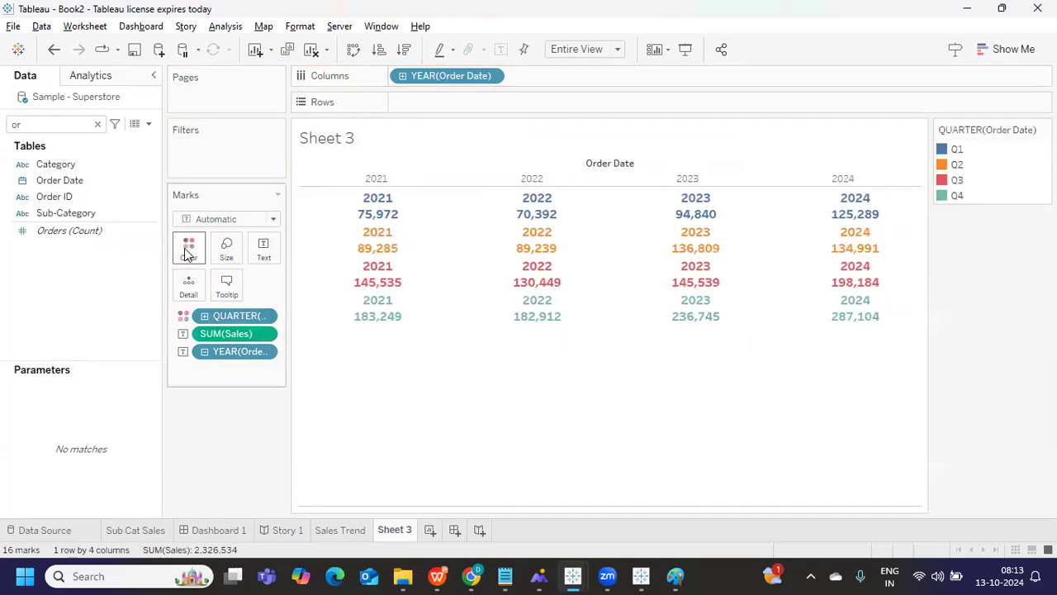
{"action": "left_click", "coordinate": [269, 316]}
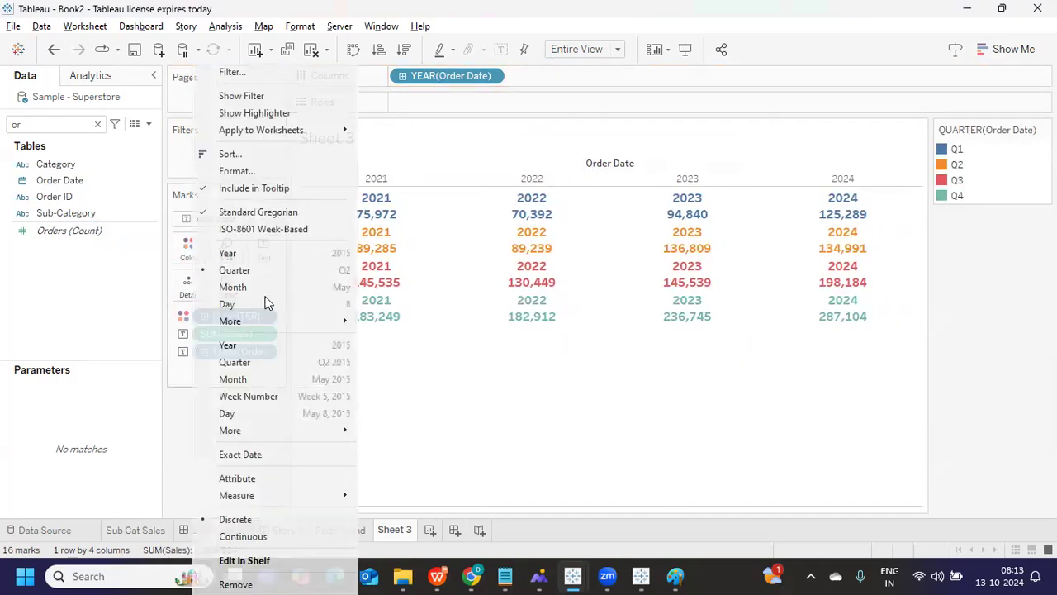
{"action": "left_click", "coordinate": [252, 254]}
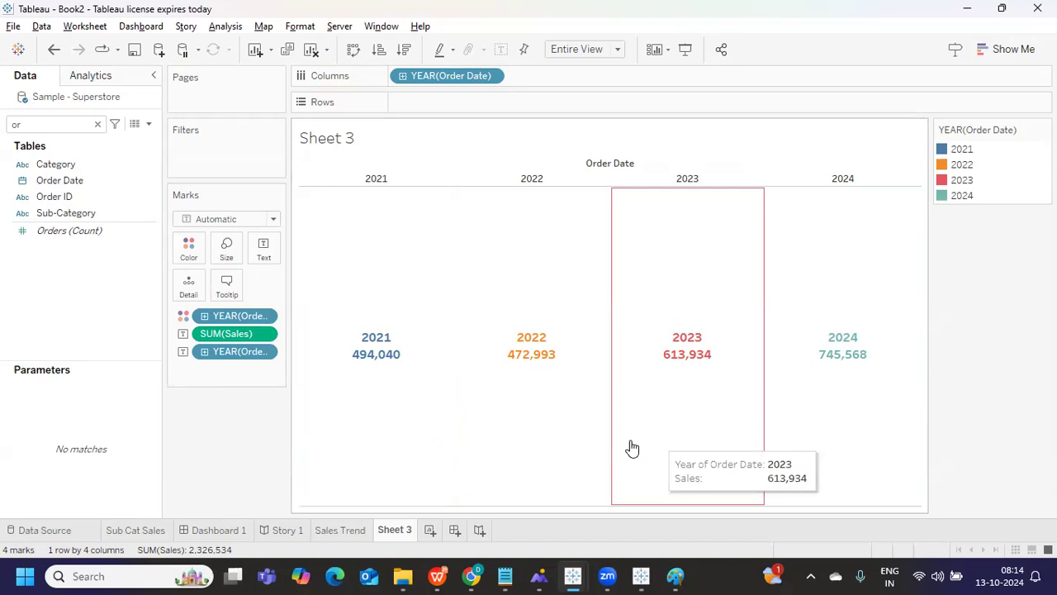
{"action": "key", "text": "Return"}
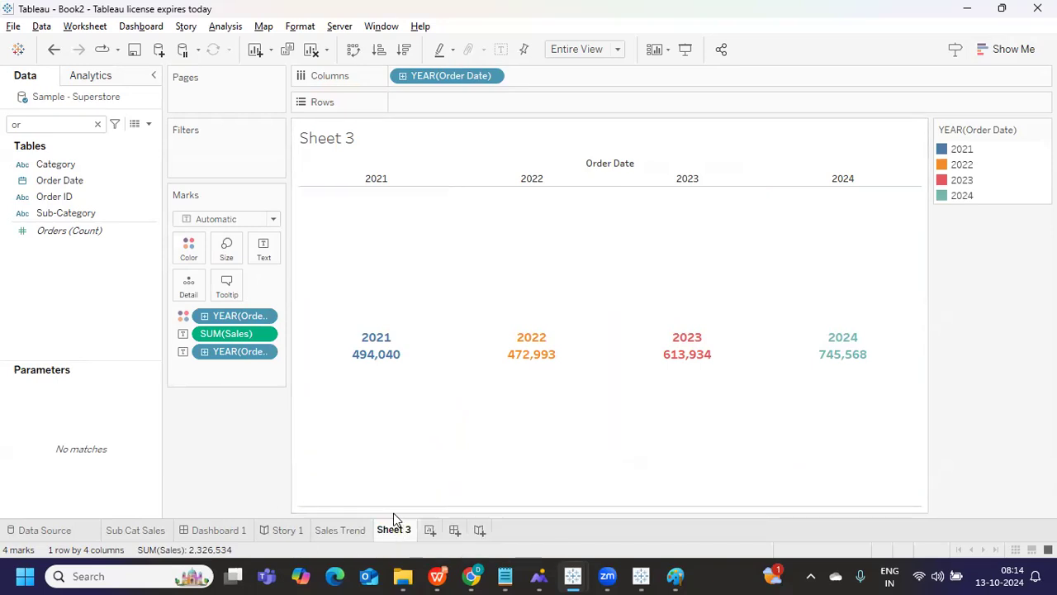
- Rename Sheet 3 as "year wise Sales"
{"action": "double_click", "coordinate": [393, 513]}
{"action": "type", "text": "year wise Sales"}
{"action": "key", "text": "Return"}
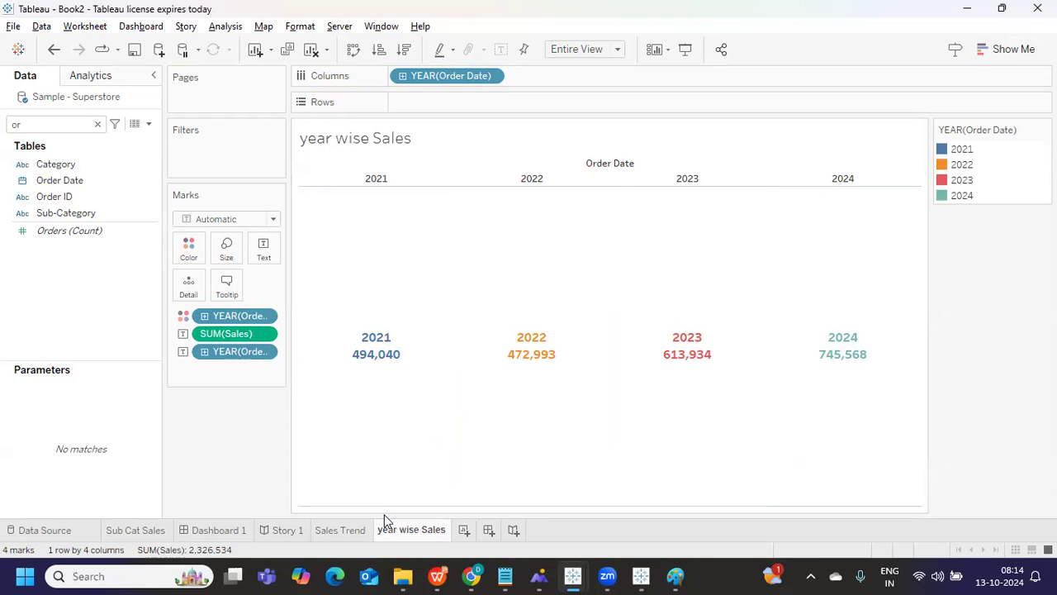
- Add a Region filter to the Sub Cat Sales sheet with all four regions selected
{"action": "left_click", "coordinate": [138, 530]}
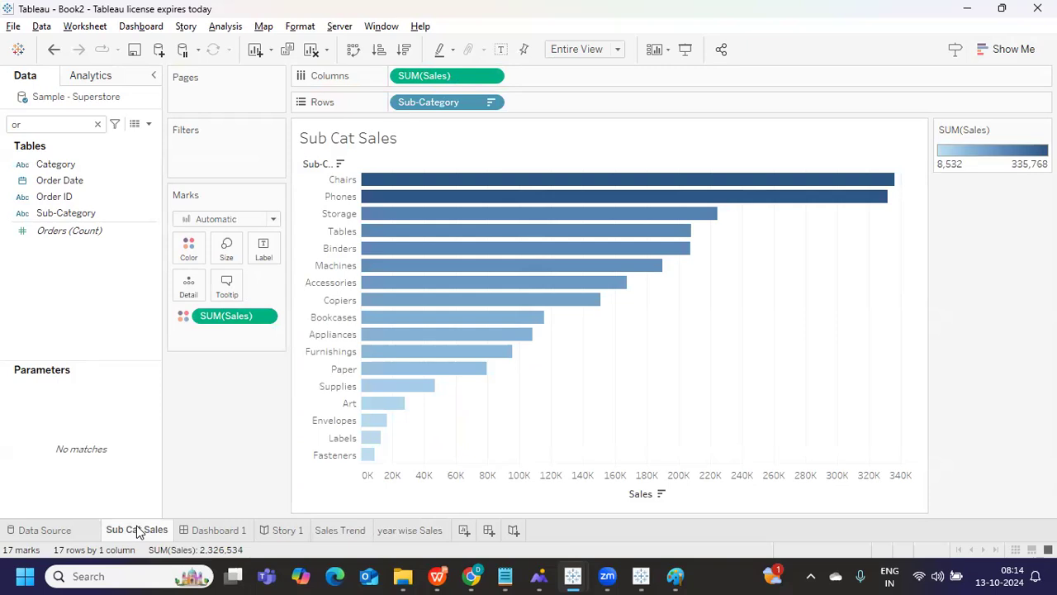
{"action": "left_click", "coordinate": [97, 124]}
{"action": "type", "text": "re"}
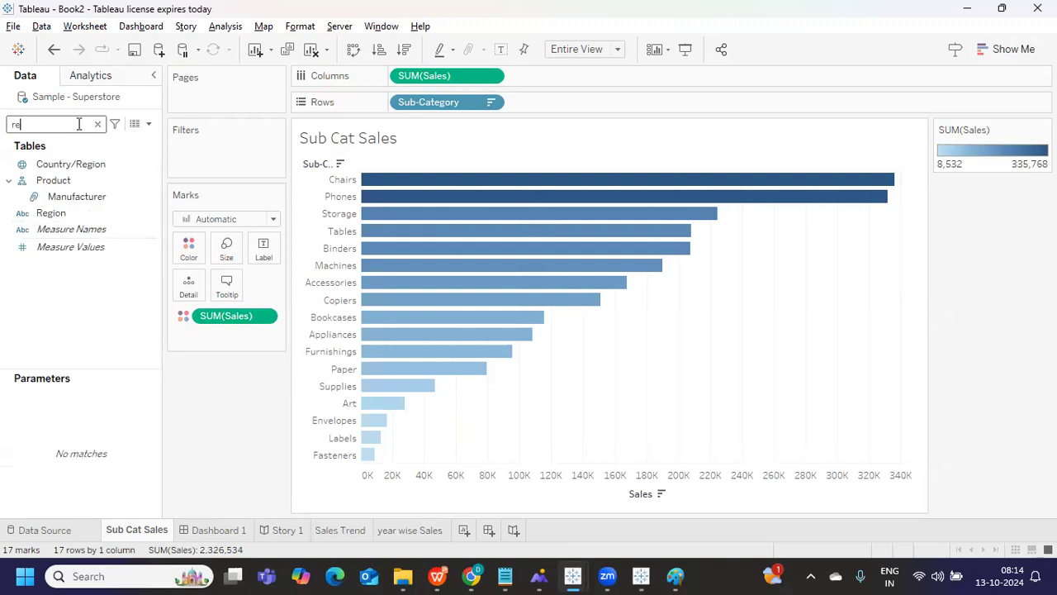
{"action": "left_click_drag", "start_coordinate": [64, 208], "coordinate": [222, 164]}
{"action": "mouse_move", "coordinate": [229, 568]}
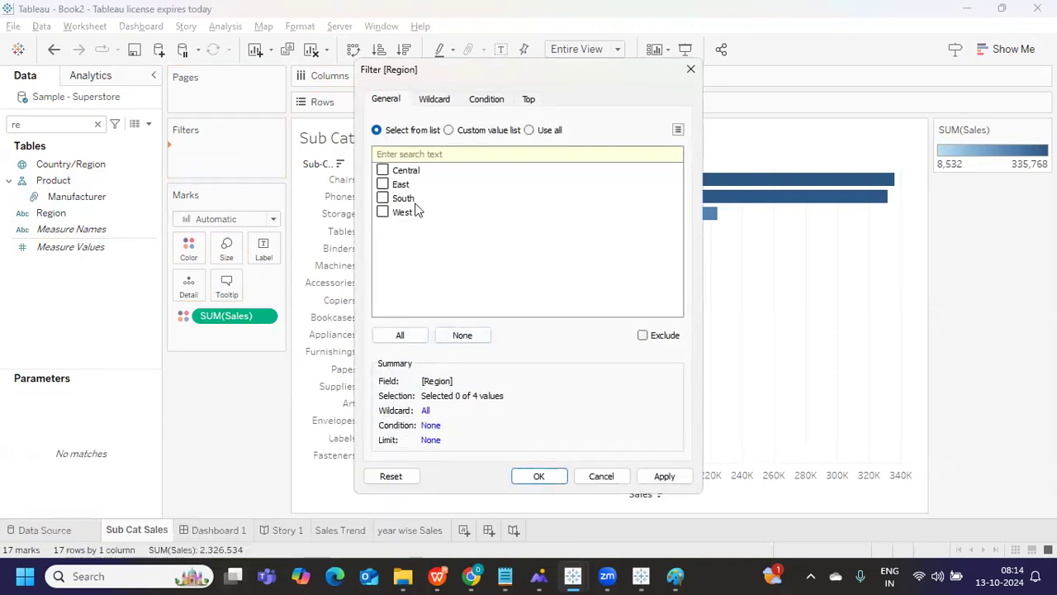
{"action": "left_click", "coordinate": [401, 336]}
{"action": "left_click", "coordinate": [664, 476]}
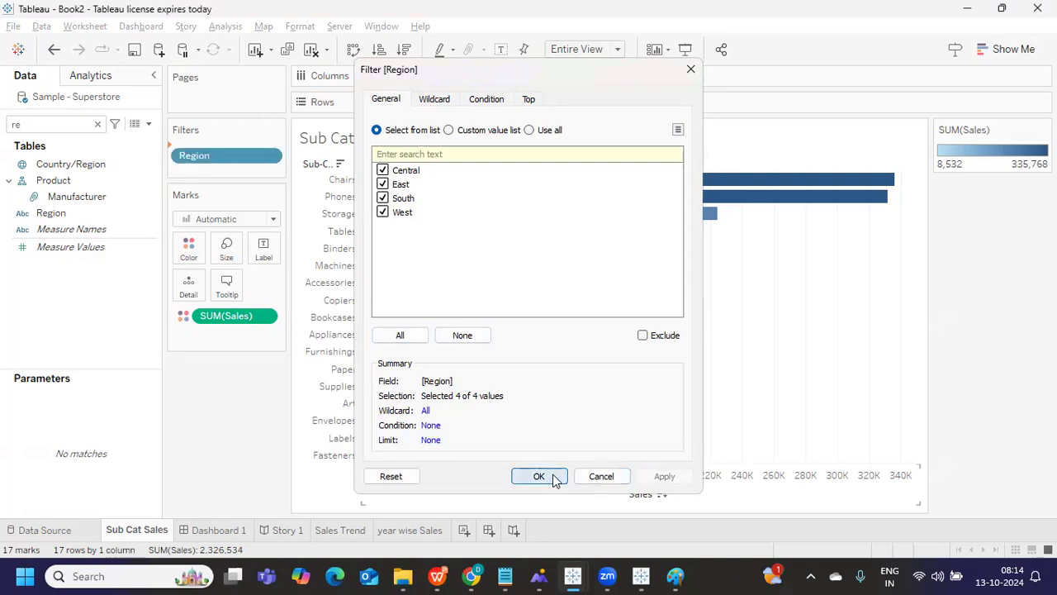
{"action": "left_click", "coordinate": [538, 476]}
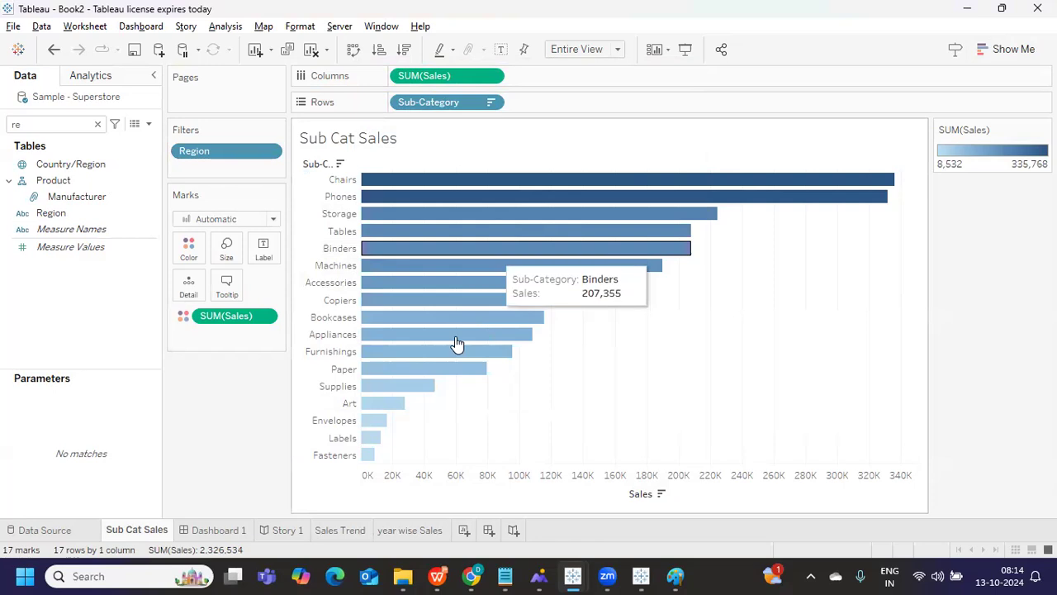
- Show the Region filter beside the chart as a Multiple Values (dropdown) control
{"action": "left_click", "coordinate": [269, 153]}
{"action": "left_click", "coordinate": [261, 194]}
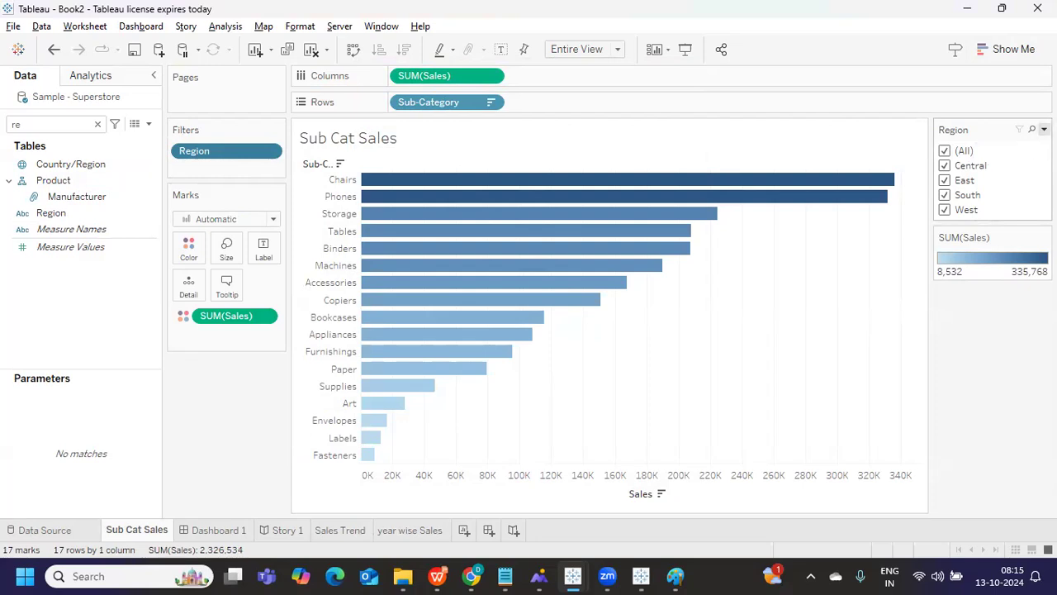
{"action": "left_click", "coordinate": [1044, 130]}
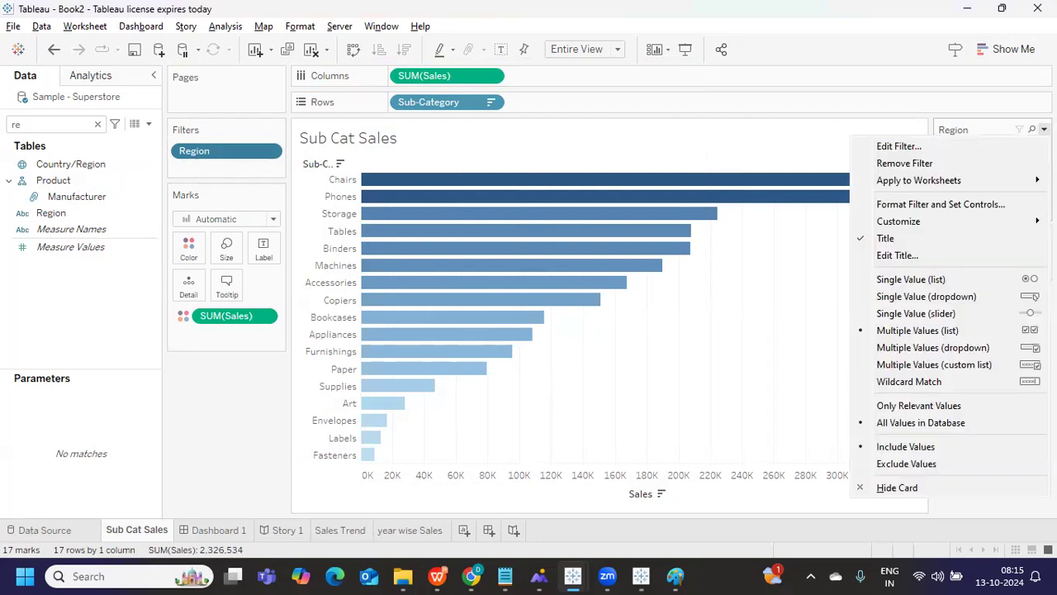
{"action": "left_click", "coordinate": [968, 348]}
- Limit the Region filter on Sub Cat Sales to Central and East
{"action": "left_click", "coordinate": [972, 152]}
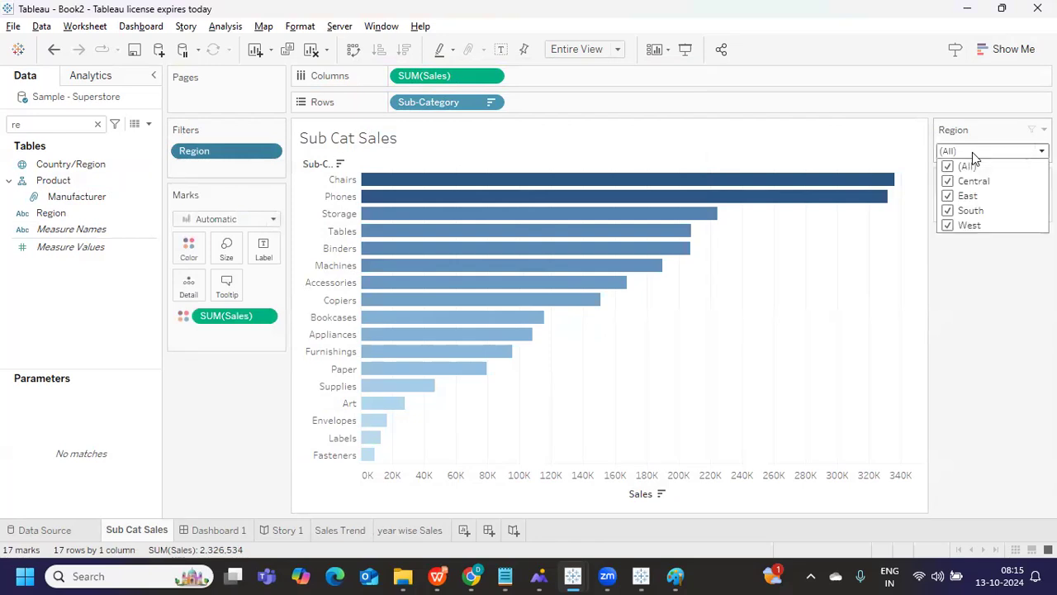
{"action": "left_click", "coordinate": [948, 166]}
{"action": "left_click", "coordinate": [948, 181]}
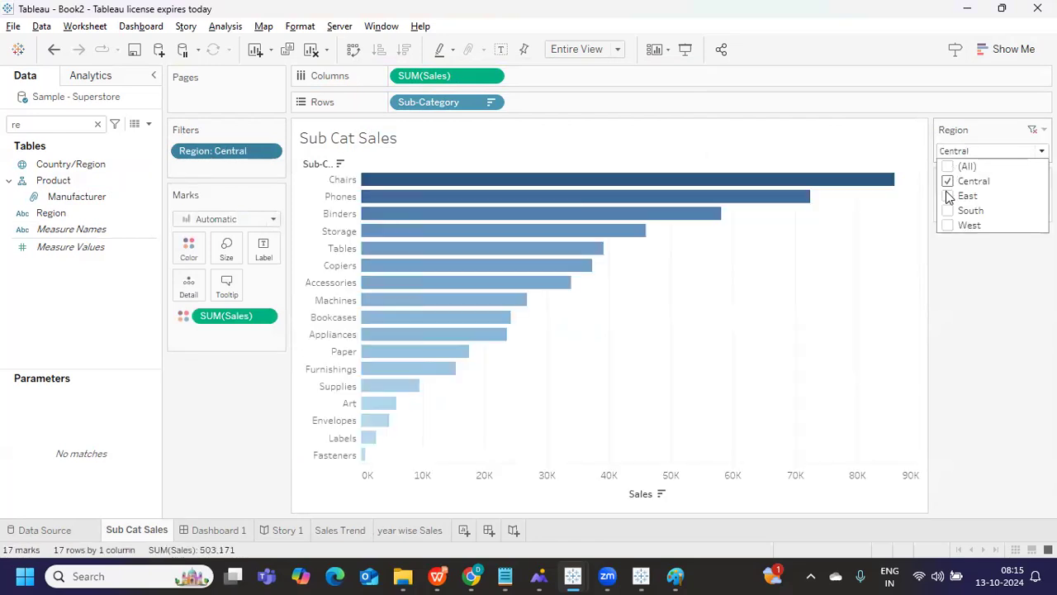
{"action": "left_click", "coordinate": [948, 196]}
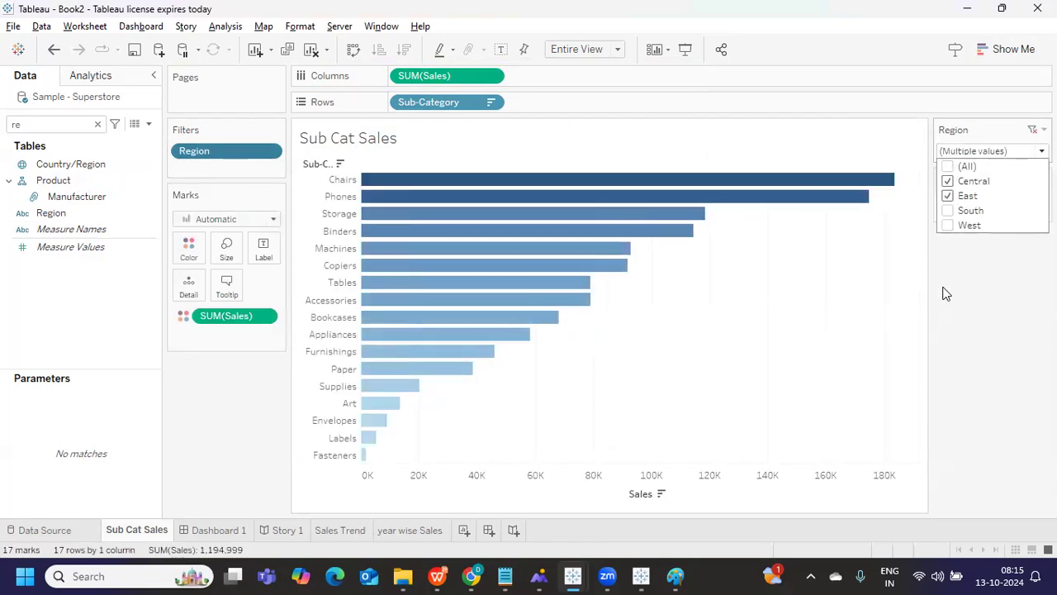
{"action": "left_click", "coordinate": [981, 297]}
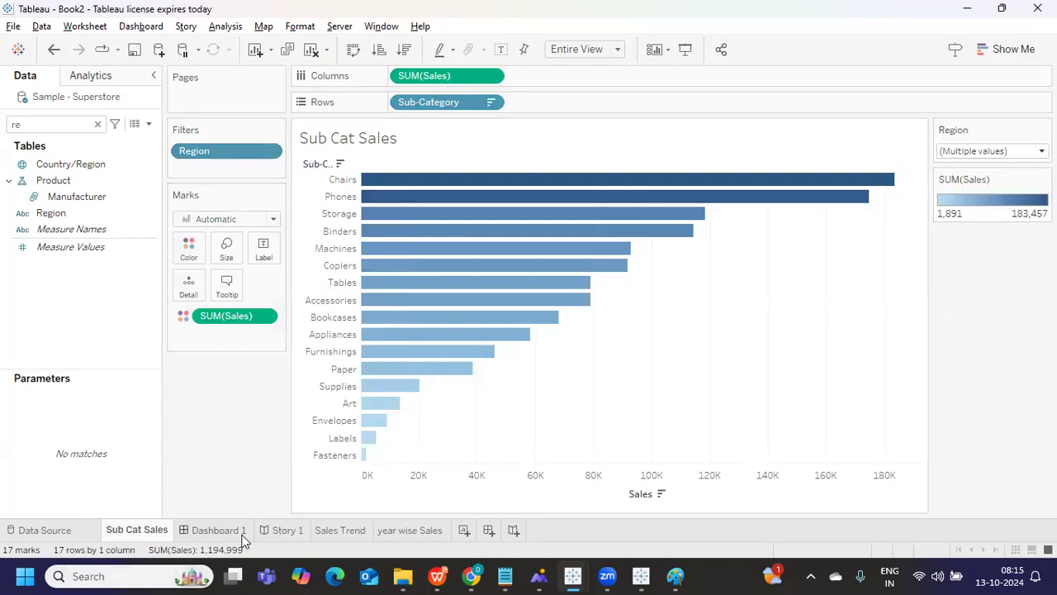
- Check the other two sheets, then apply the Sub Cat Sales Region filter to the Sales Trend and year wise Sales worksheets as well
{"action": "left_click", "coordinate": [324, 531]}
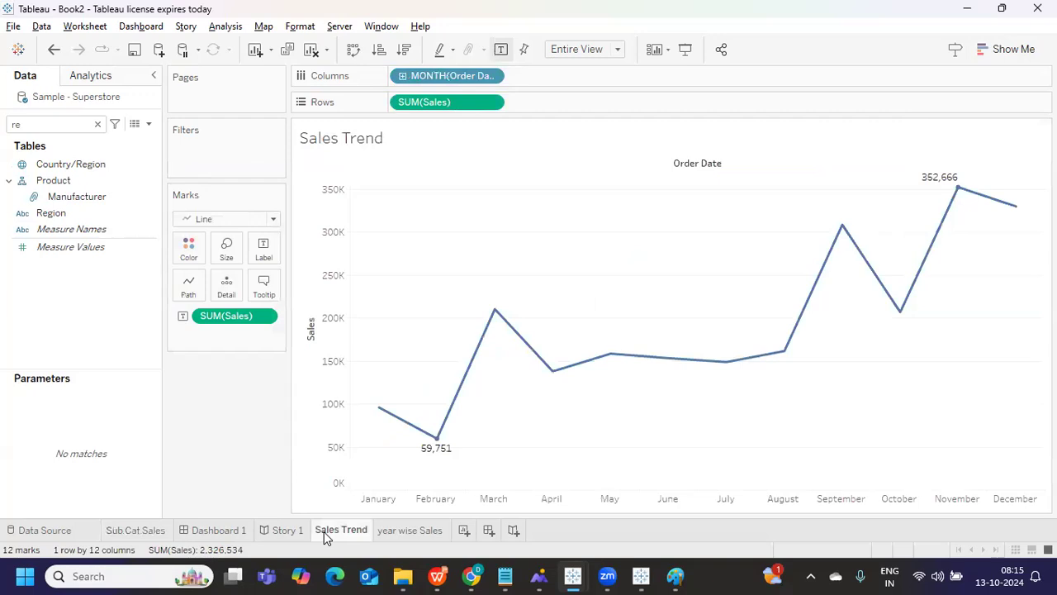
{"action": "left_click", "coordinate": [407, 531]}
{"action": "left_click", "coordinate": [147, 524]}
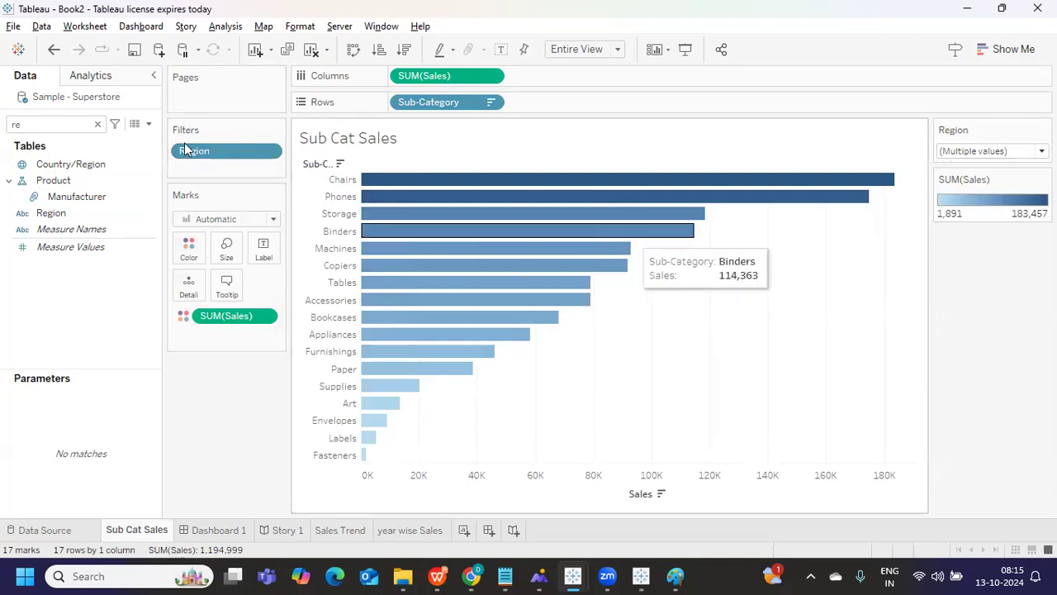
{"action": "left_click", "coordinate": [269, 155]}
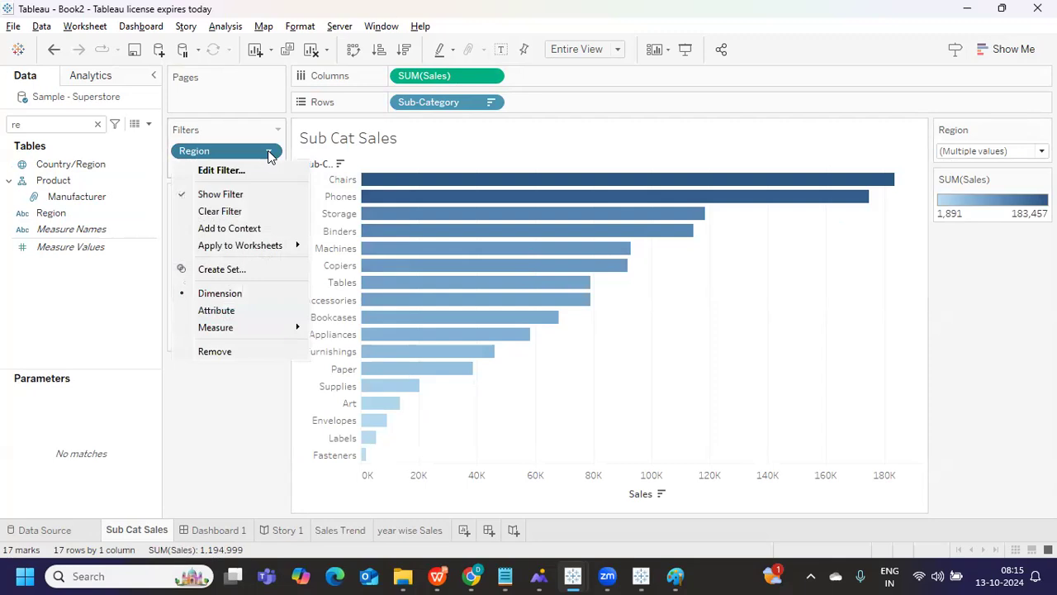
{"action": "mouse_move", "coordinate": [257, 242]}
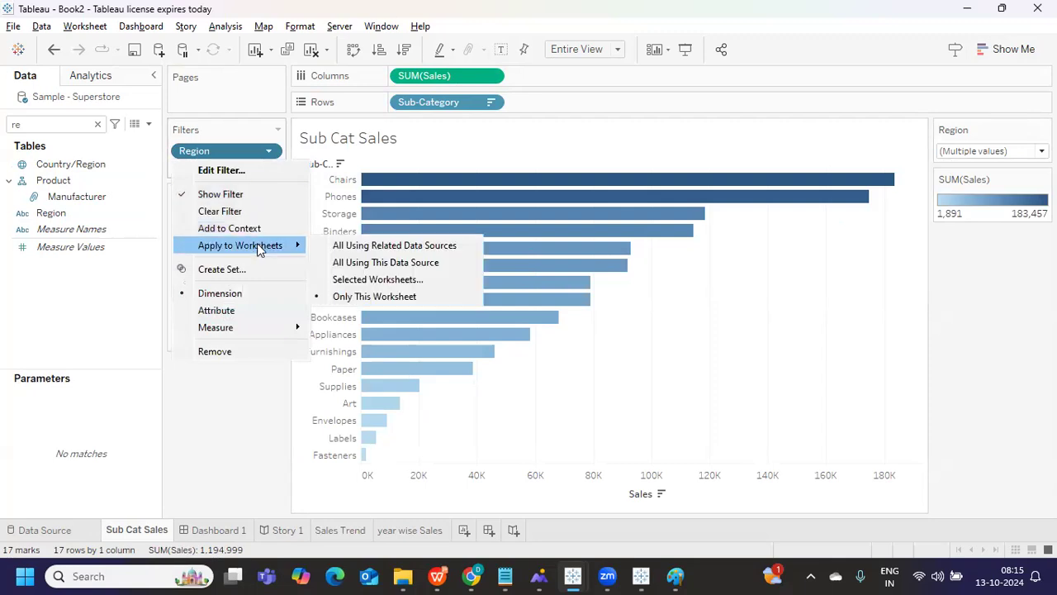
{"action": "left_click", "coordinate": [364, 281]}
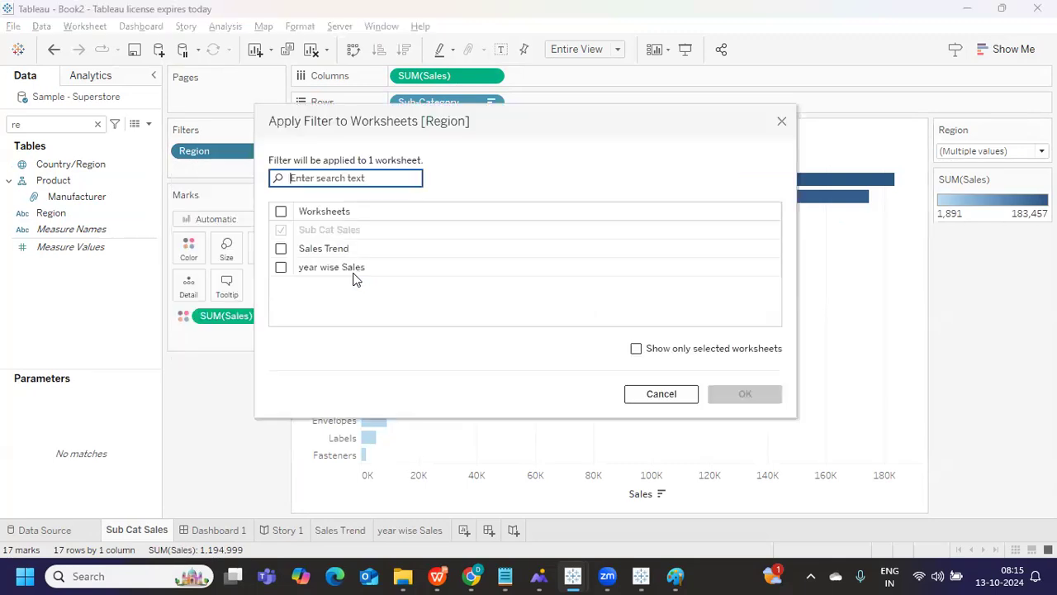
{"action": "left_click", "coordinate": [280, 248]}
{"action": "left_click", "coordinate": [281, 268]}
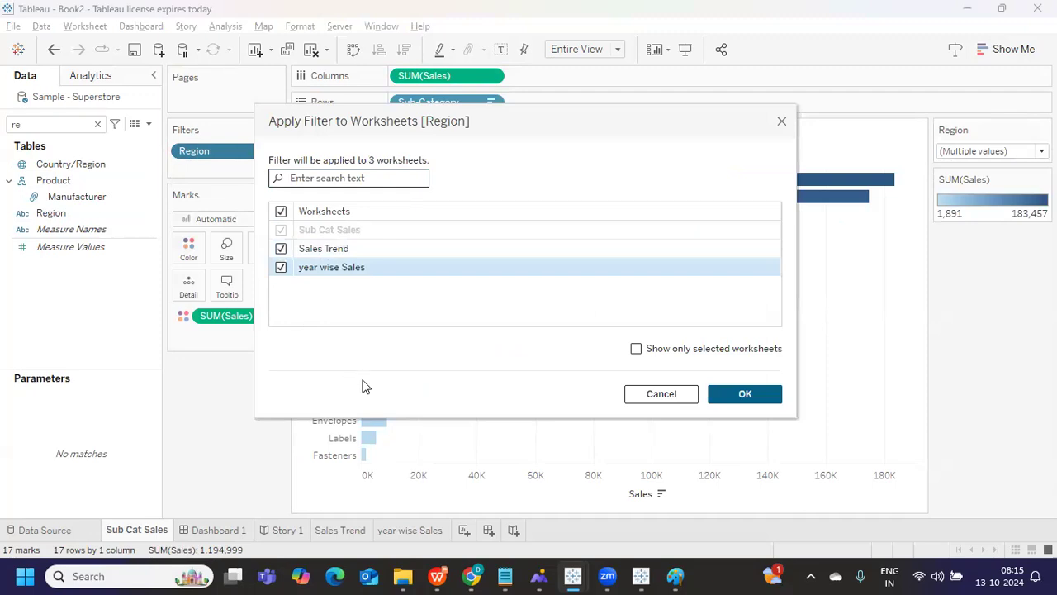
{"action": "left_click", "coordinate": [746, 394]}
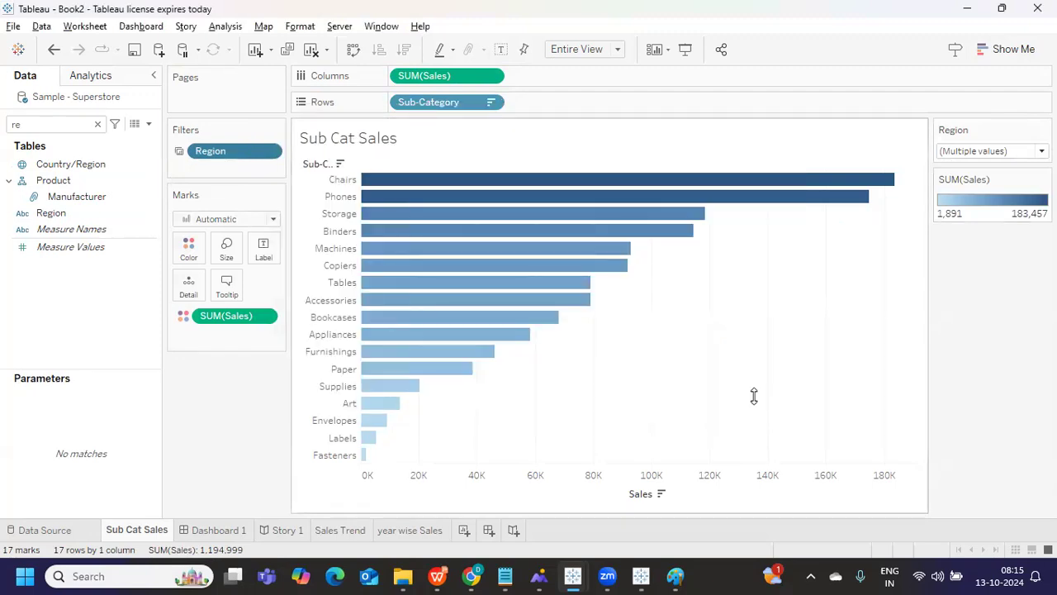
- Include South in the shared Region filter and check the effect on the Sales Trend sheet
{"action": "mouse_move", "coordinate": [365, 371]}
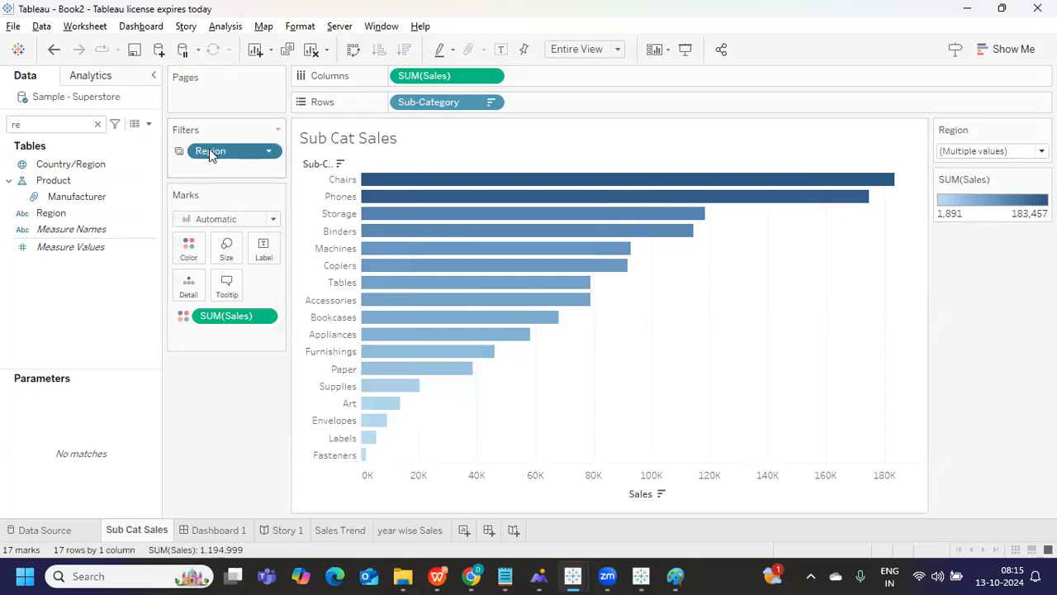
{"action": "mouse_move", "coordinate": [206, 154]}
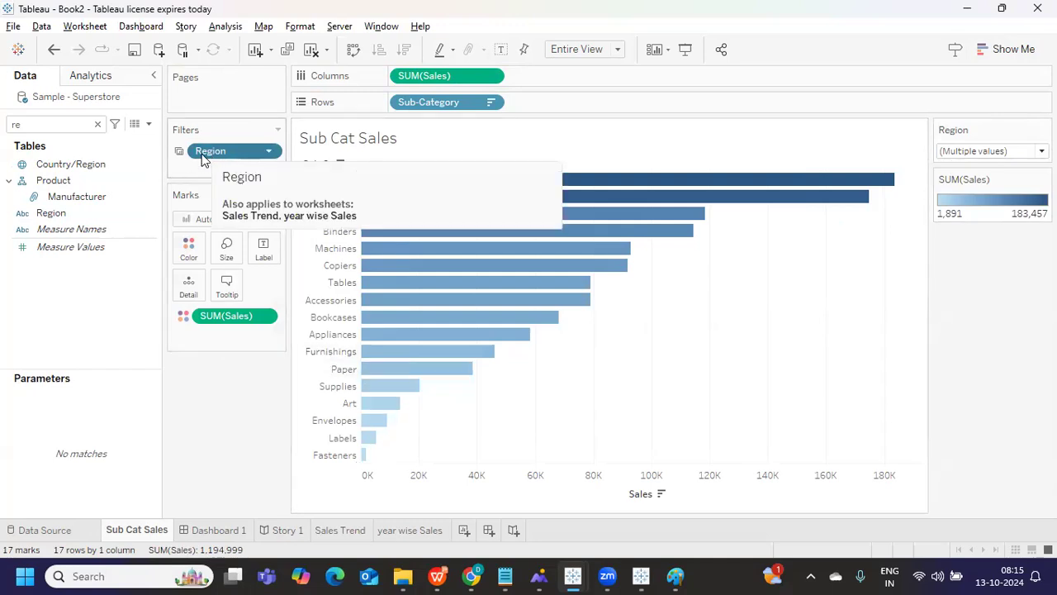
{"action": "left_click", "coordinate": [971, 151]}
{"action": "left_click", "coordinate": [948, 212]}
{"action": "left_click", "coordinate": [342, 530]}
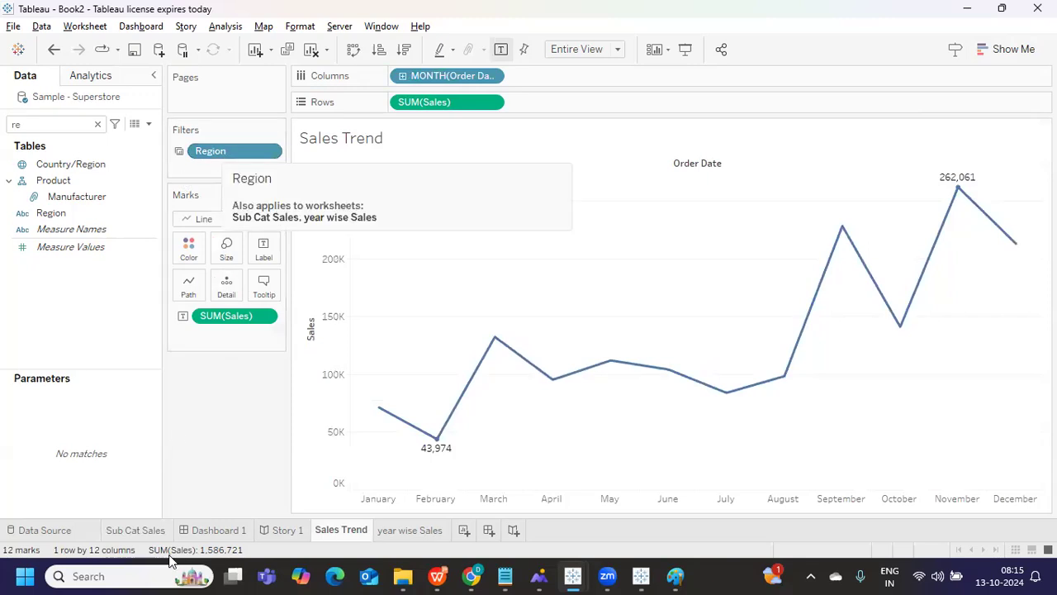
- Open Dashboard 1 and look over its available sheets, objects and layout options
{"action": "left_click", "coordinate": [220, 520]}
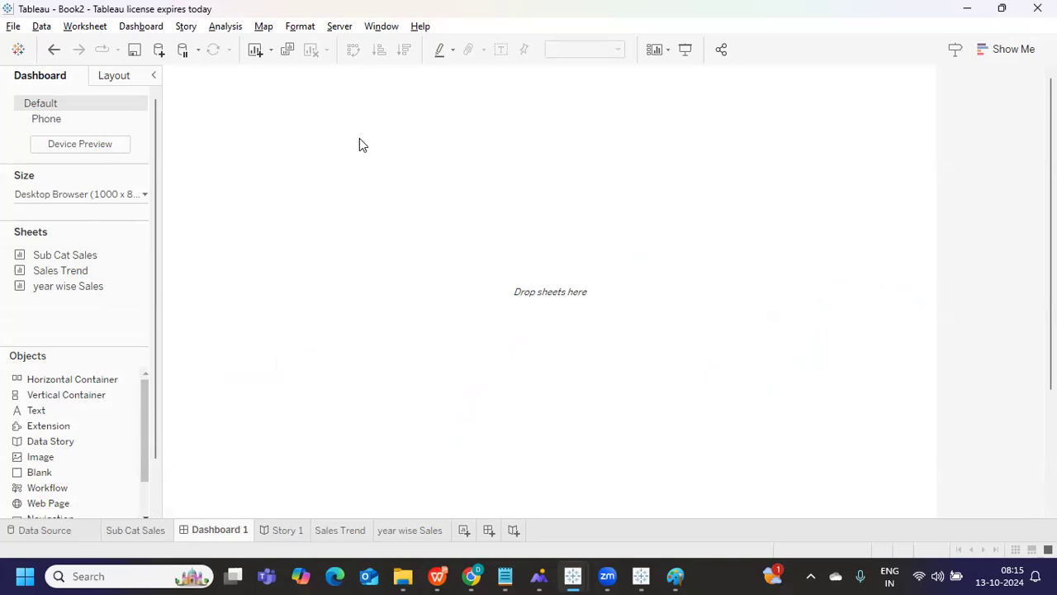
{"action": "mouse_move", "coordinate": [63, 294]}
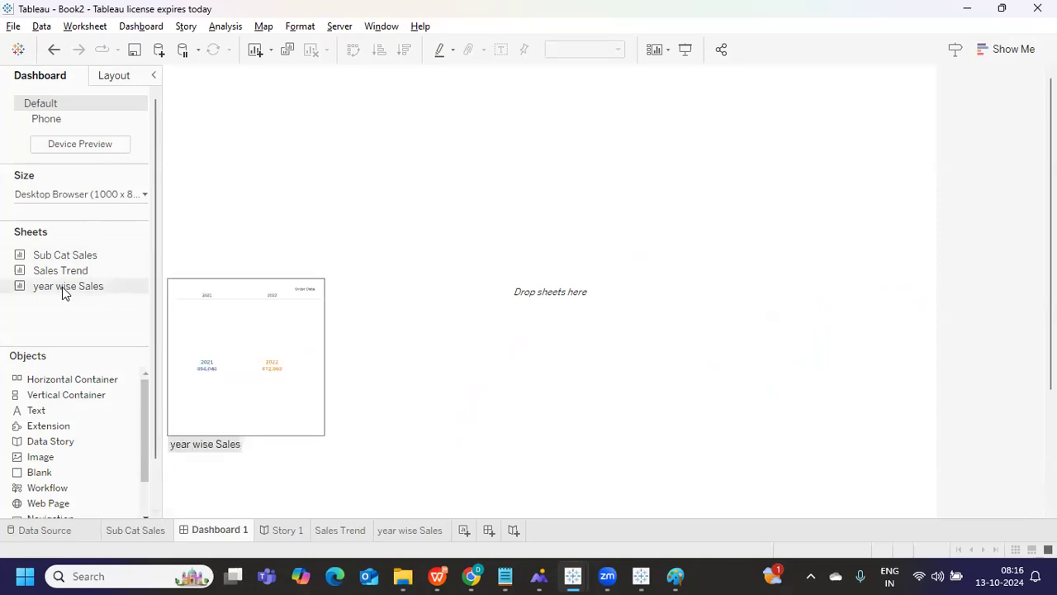
{"action": "scroll", "coordinate": [154, 277], "scroll_direction": "down", "scroll_amount": 1}
{"action": "scroll", "coordinate": [154, 297], "scroll_direction": "down", "scroll_amount": 1}
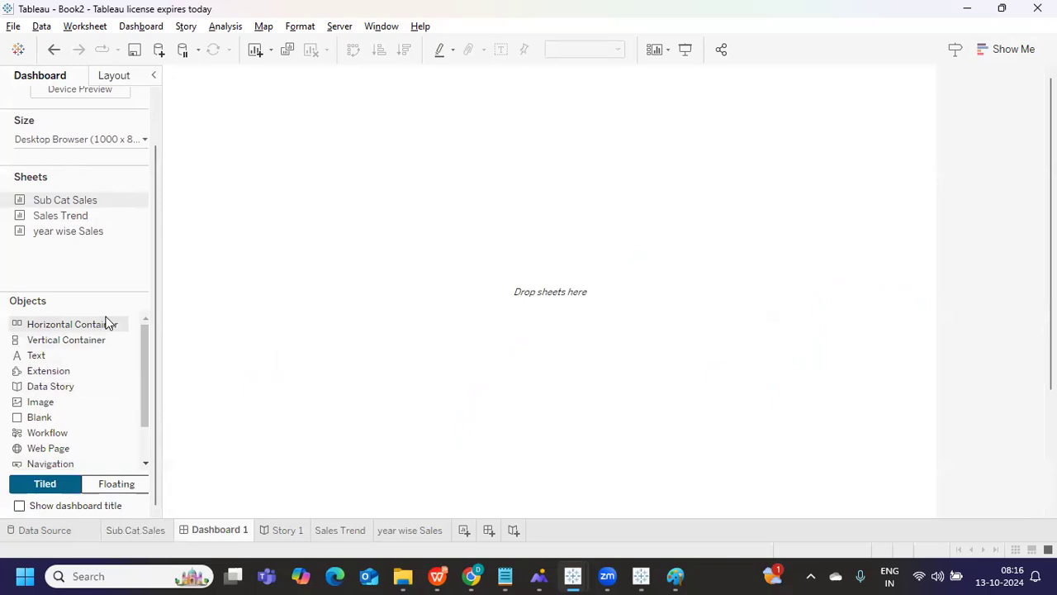
- Try placing the Sales Trend sheet as a tiled item on the dashboard, and undo the placement
{"action": "mouse_move", "coordinate": [76, 220]}
{"action": "left_click_drag", "start_coordinate": [76, 225], "coordinate": [469, 358]}
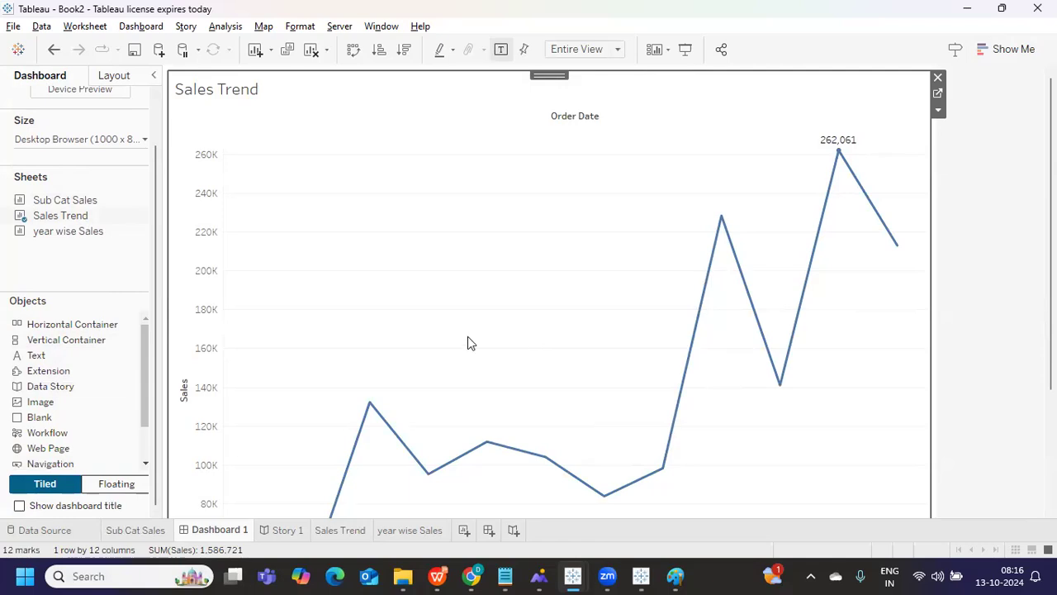
{"action": "key", "text": "ctrl+z"}
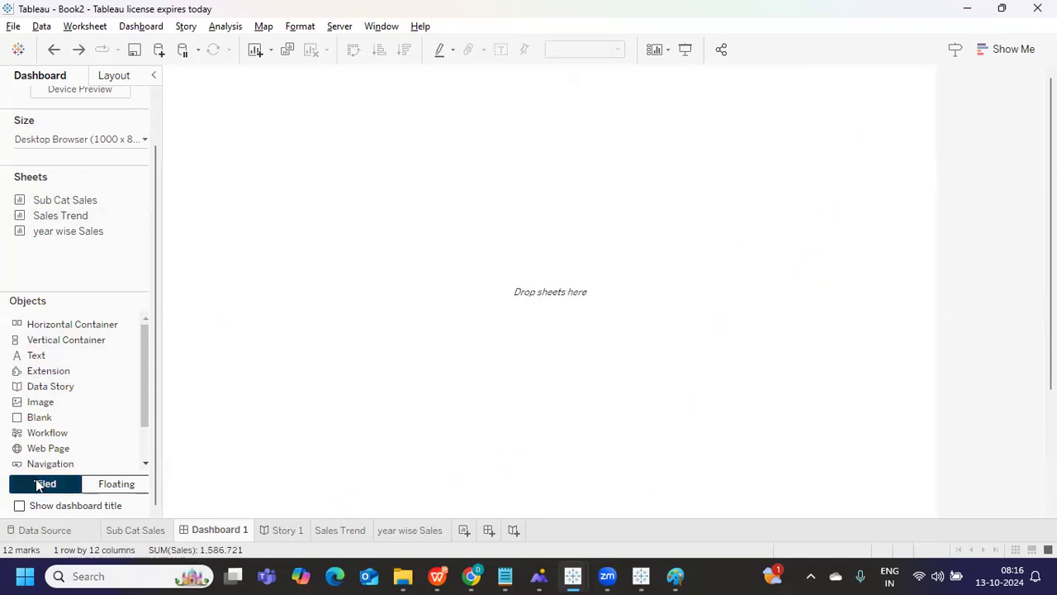
- Switch dashboard placement to Floating, try it with the Sales Trend sheet, and remove that sheet again
{"action": "left_click", "coordinate": [116, 484]}
{"action": "left_click_drag", "start_coordinate": [63, 219], "coordinate": [248, 252]}
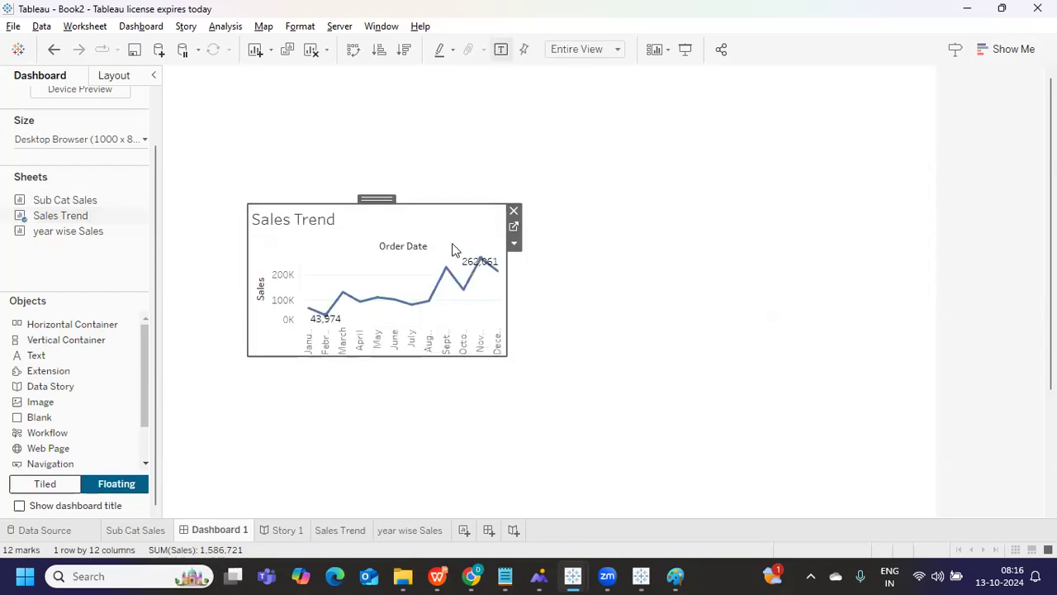
{"action": "left_click", "coordinate": [514, 211]}
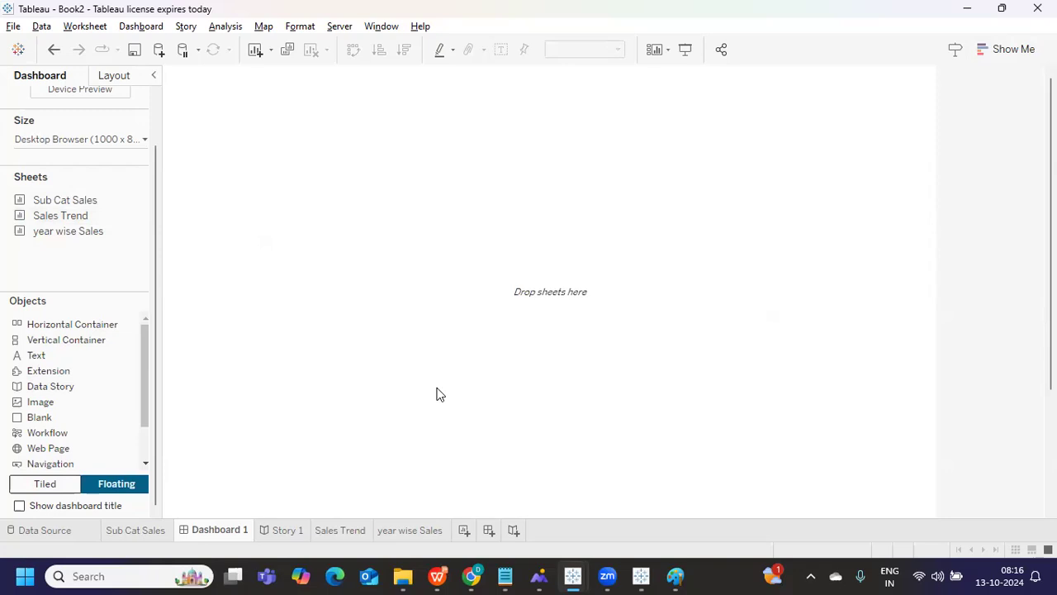
- Add a floating vertical container at the top of the dashboard and stretch it across nearly the full width as a shallow band
{"action": "left_click_drag", "start_coordinate": [53, 337], "coordinate": [185, 81]}
{"action": "left_click_drag", "start_coordinate": [441, 156], "coordinate": [921, 163]}
{"action": "left_click_drag", "start_coordinate": [501, 232], "coordinate": [501, 204]}
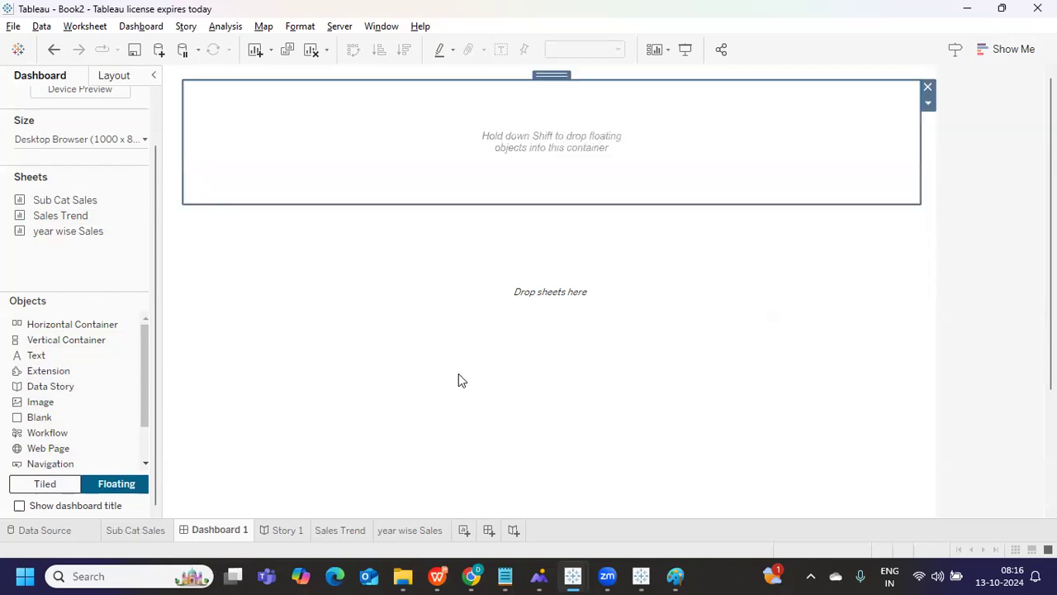
- Place the year wise Sales sheet inside the floating vertical container and select that parent container
{"action": "double_click", "coordinate": [58, 218]}
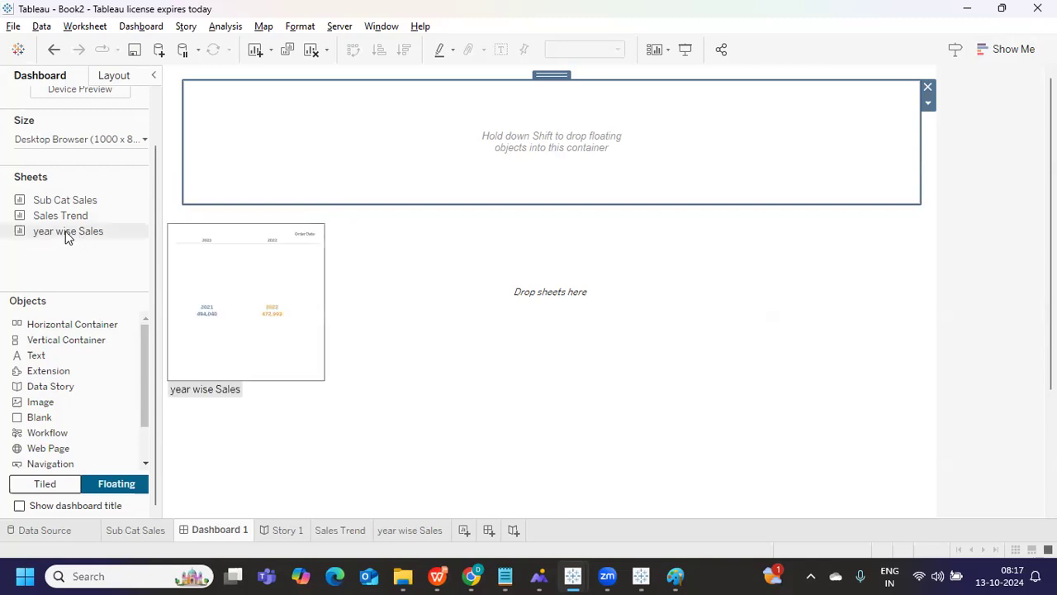
{"action": "left_click_drag", "start_coordinate": [63, 234], "coordinate": [307, 156]}
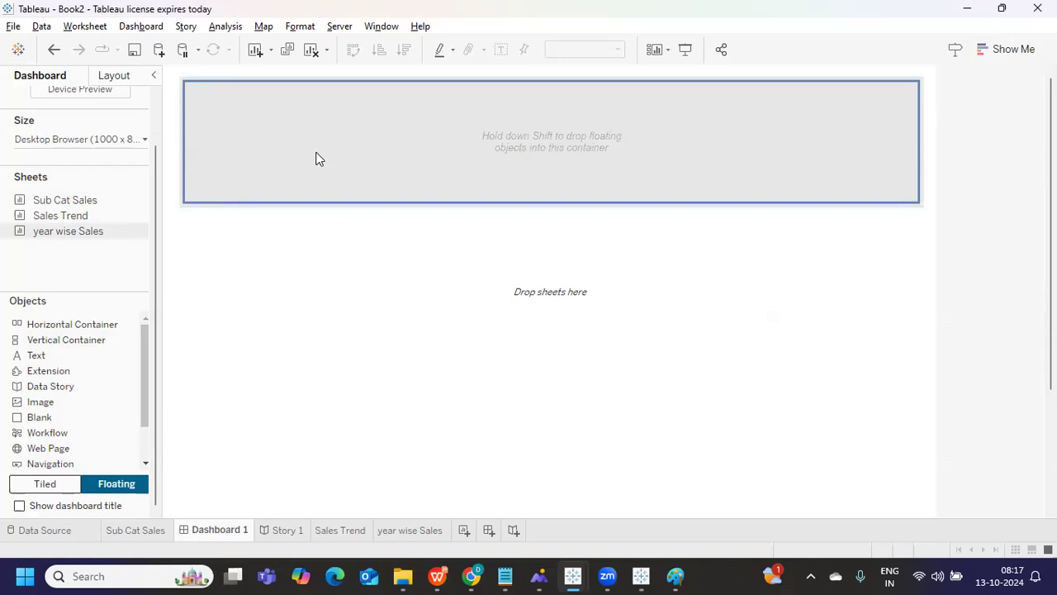
{"action": "left_click_drag", "start_coordinate": [319, 159], "coordinate": [319, 158]}
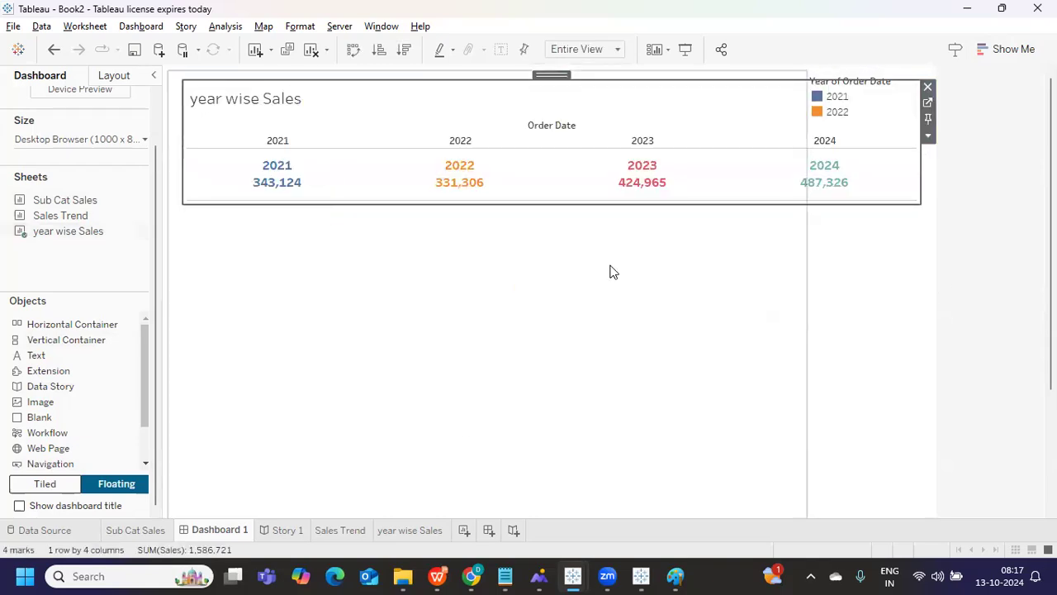
{"action": "left_click", "coordinate": [927, 136]}
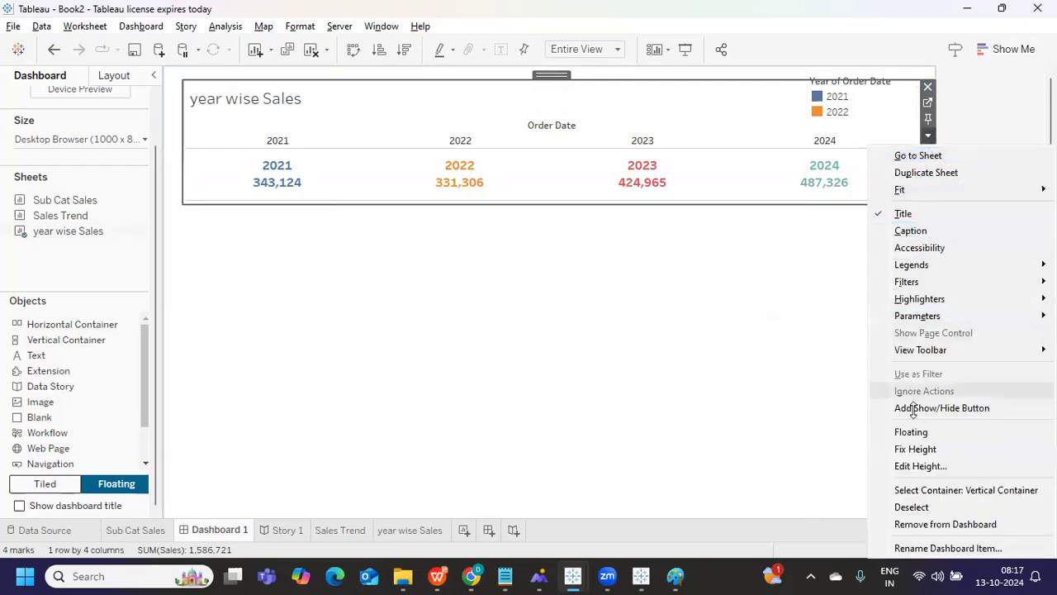
{"action": "left_click", "coordinate": [923, 487]}
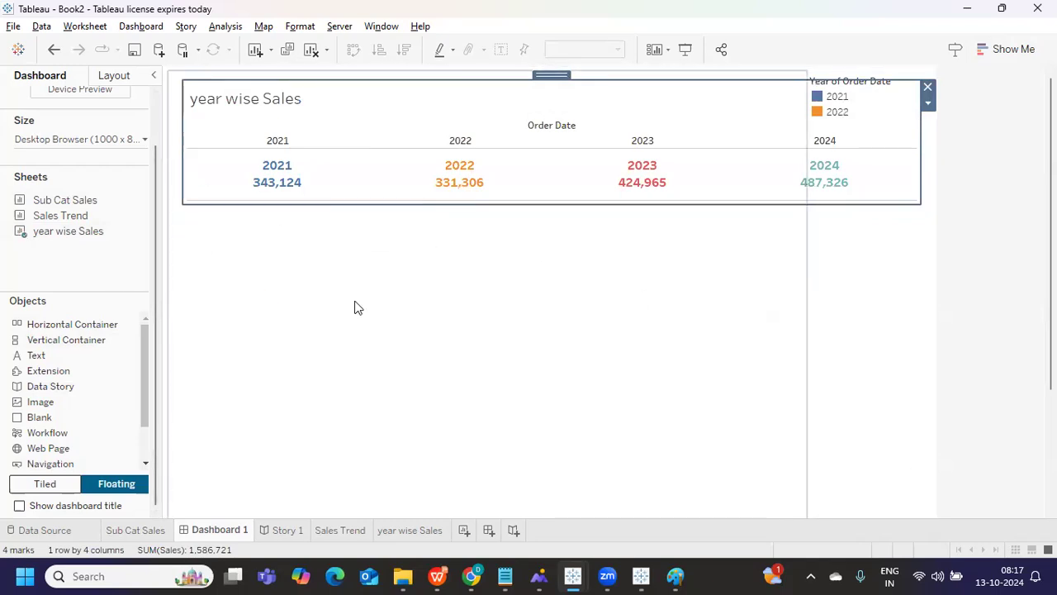
- Try to delete the layout container holding the Year of Order Date legend, and undo back to the empty floating container
{"action": "left_click", "coordinate": [854, 312]}
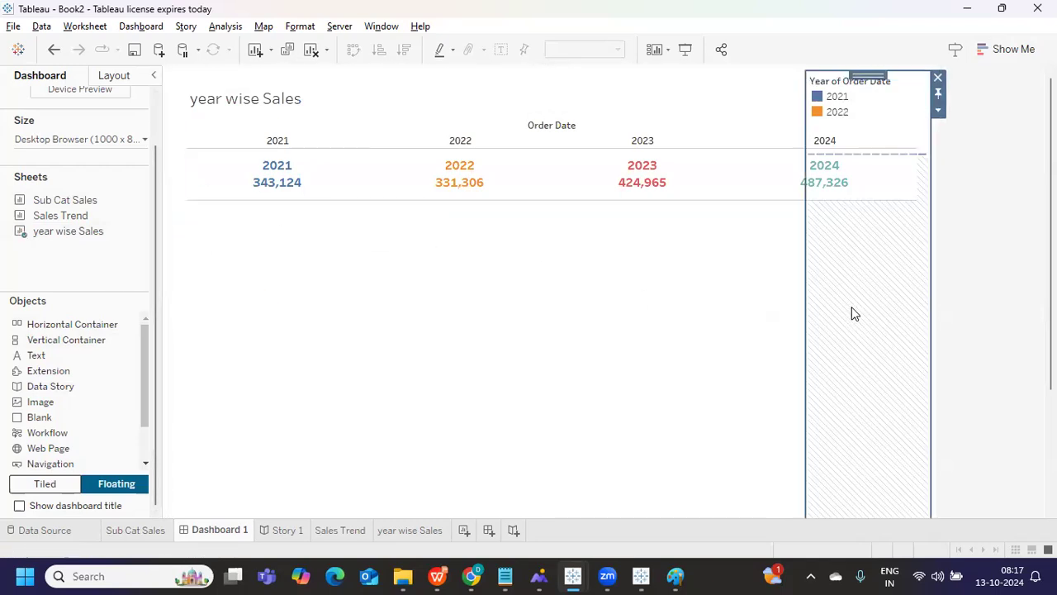
{"action": "left_click", "coordinate": [938, 77]}
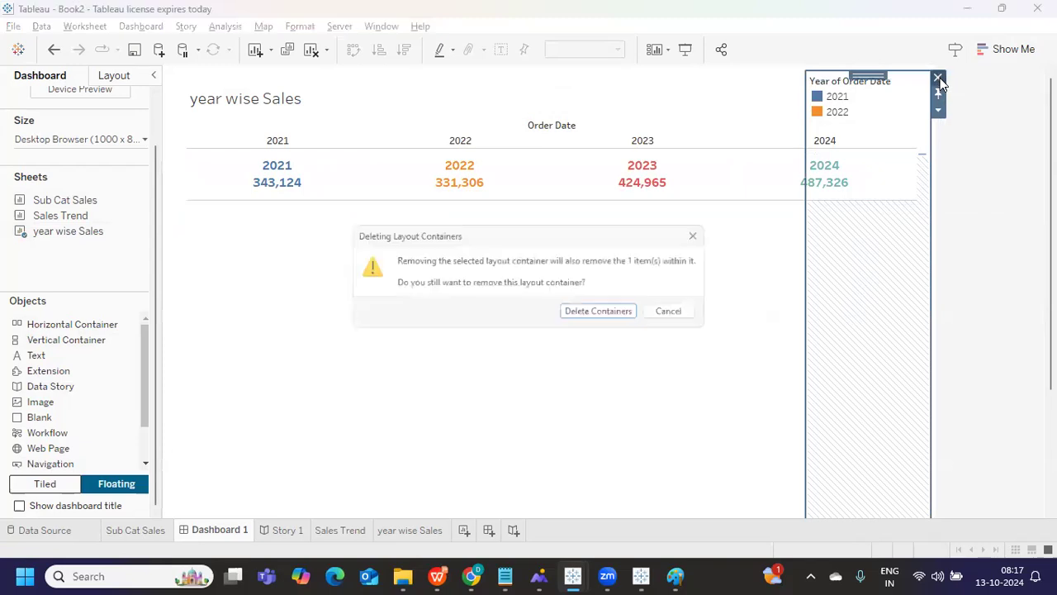
{"action": "left_click", "coordinate": [599, 318]}
{"action": "key", "text": "ctrl+z"}
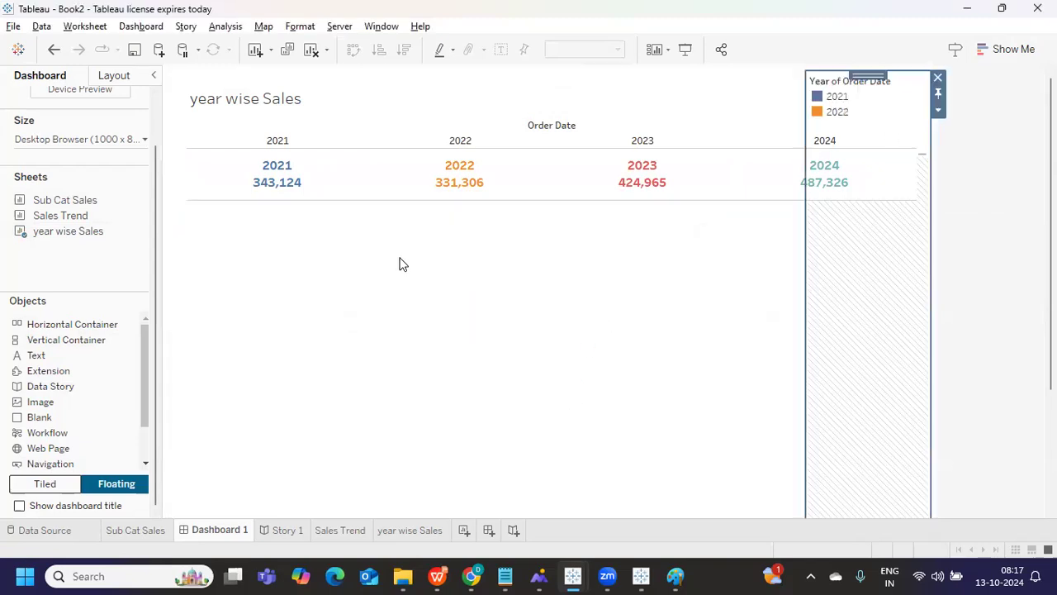
{"action": "key", "text": "ctrl+z"}
- Place the year wise Sales sheet inside the empty floating vertical container again
{"action": "left_click", "coordinate": [372, 135]}
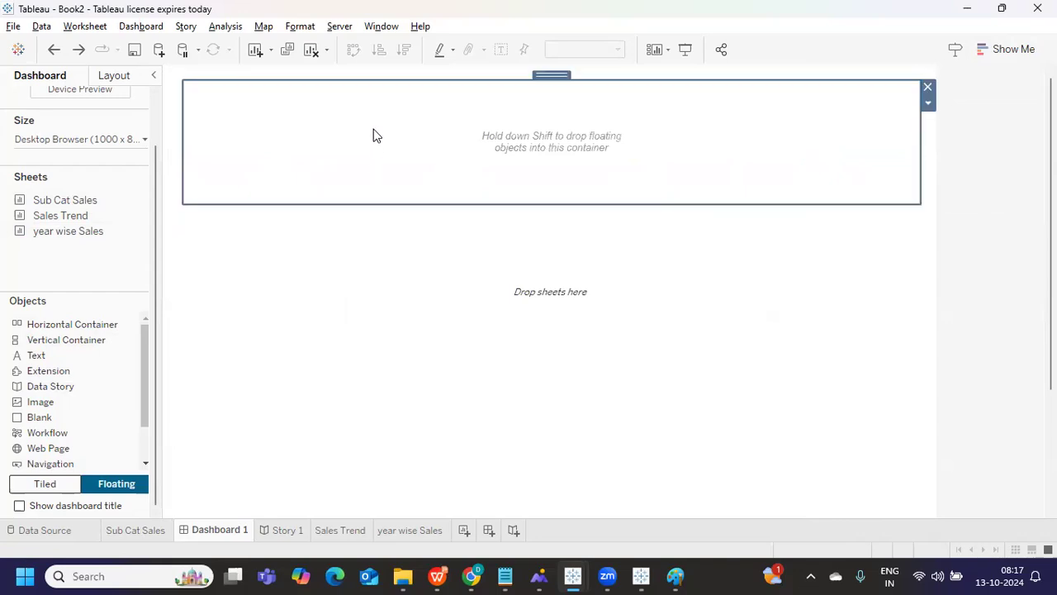
{"action": "mouse_move", "coordinate": [60, 239]}
{"action": "left_click_drag", "start_coordinate": [59, 238], "coordinate": [318, 161]}
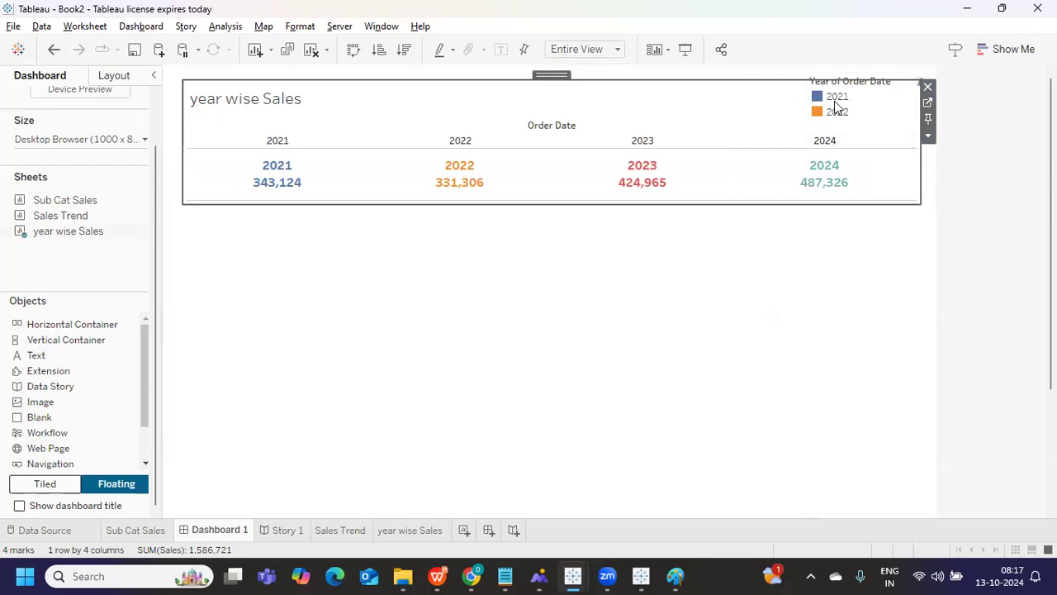
- Hide the title, the Order Date field label and the year column headers of the year wise Sales sheet
{"action": "right_click", "coordinate": [256, 104]}
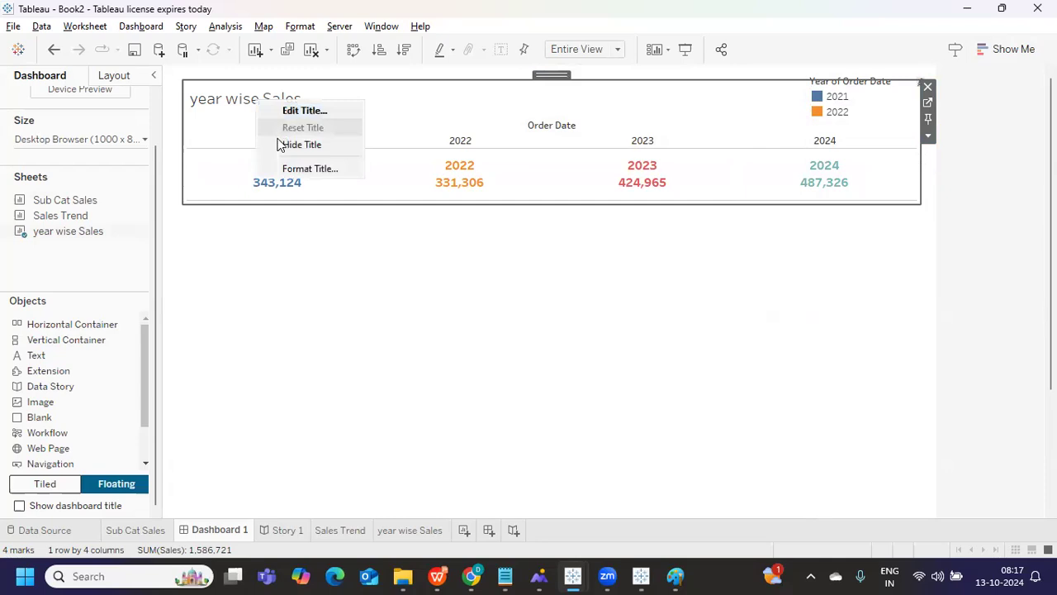
{"action": "left_click", "coordinate": [279, 144]}
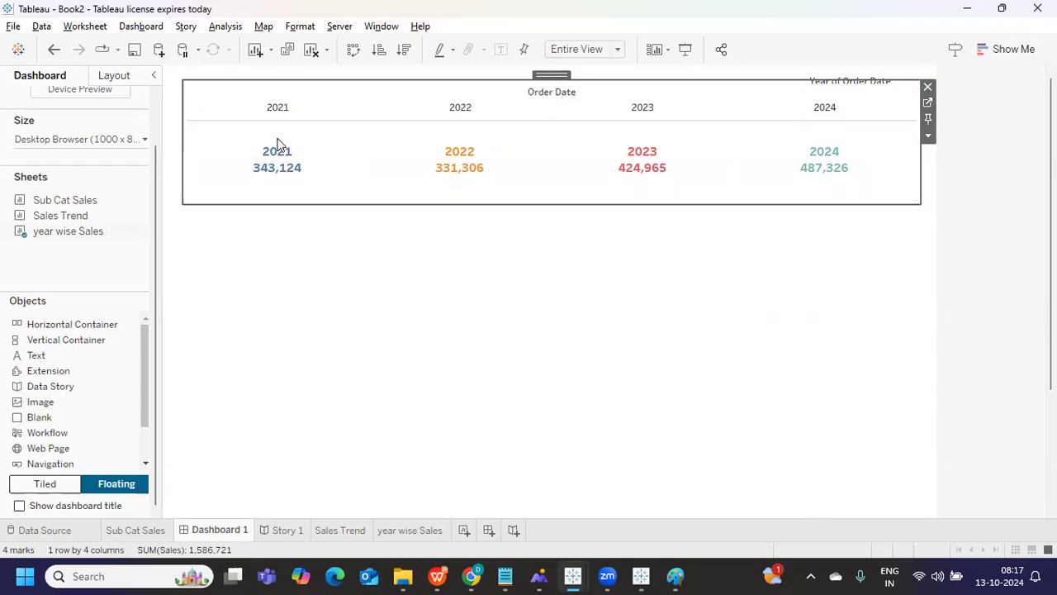
{"action": "right_click", "coordinate": [540, 94]}
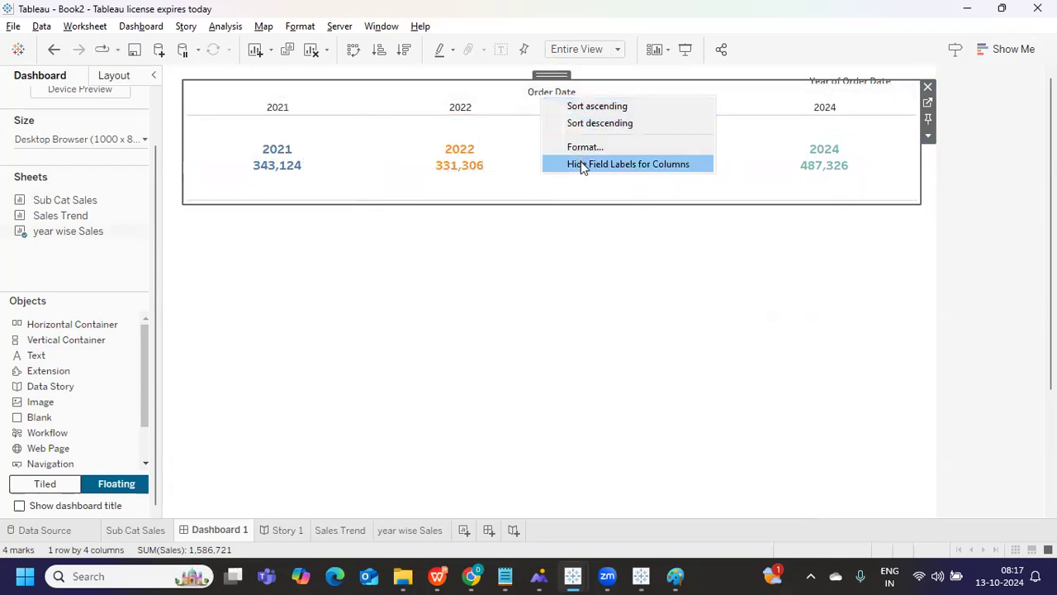
{"action": "left_click", "coordinate": [581, 163]}
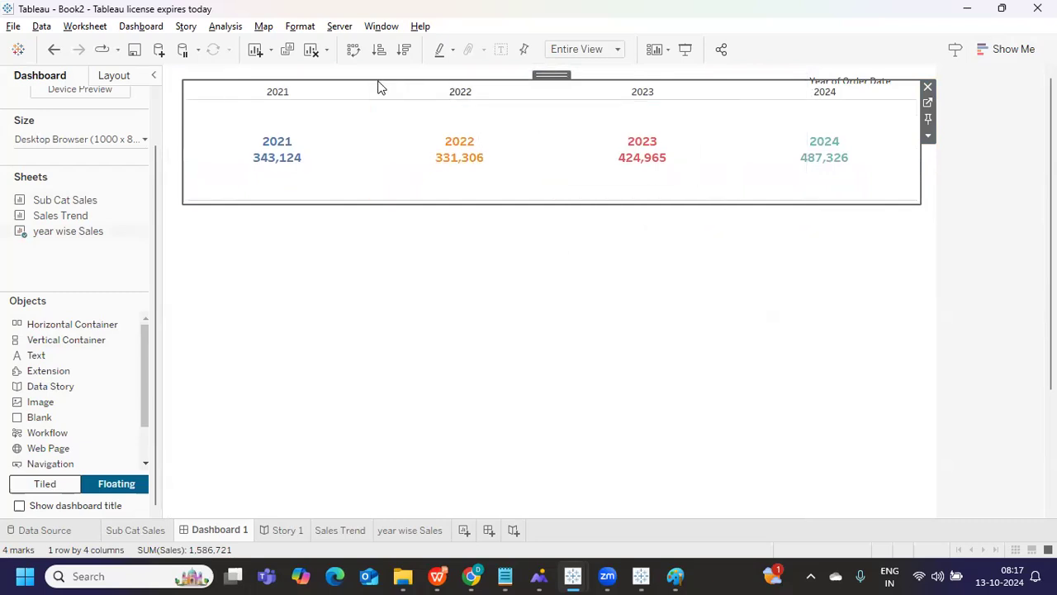
{"action": "right_click", "coordinate": [270, 94]}
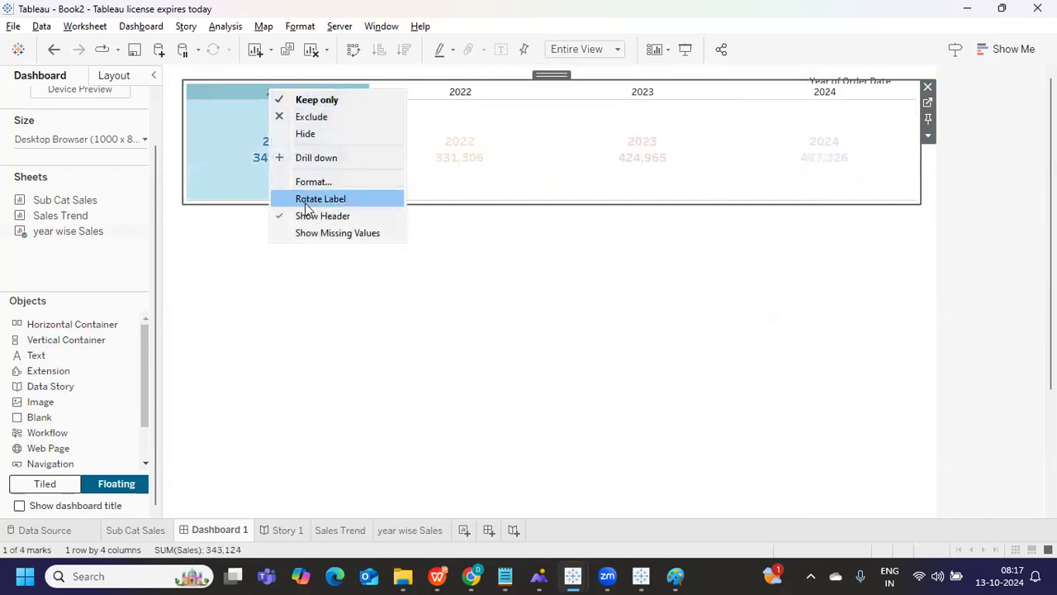
{"action": "left_click", "coordinate": [307, 219]}
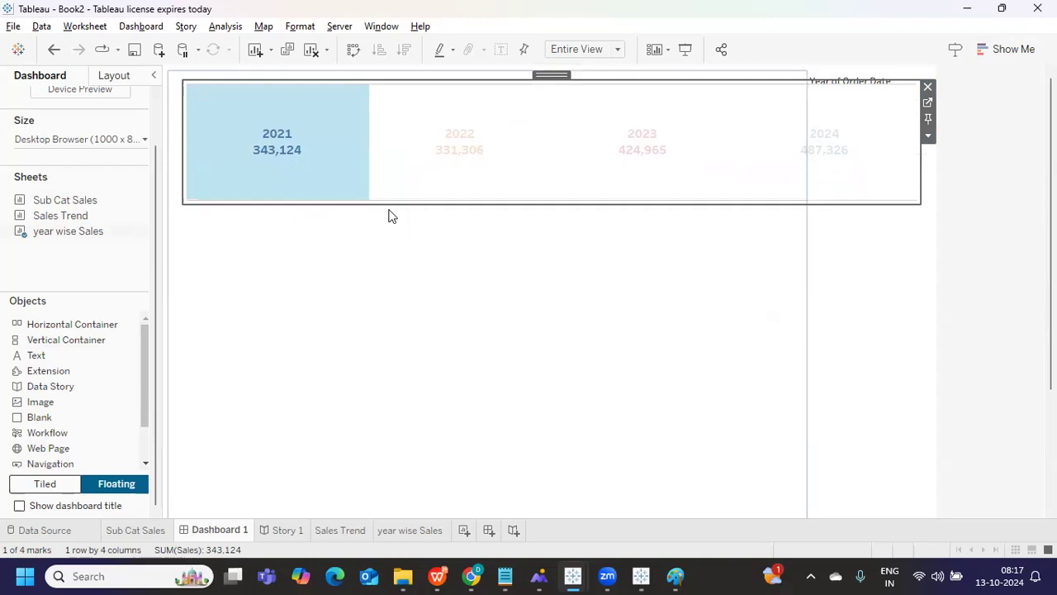
- Select the floating vertical container around year wise Sales, reduce its height, and extend it slightly at its left edge
{"action": "left_click_drag", "start_coordinate": [551, 75], "coordinate": [558, 87]}
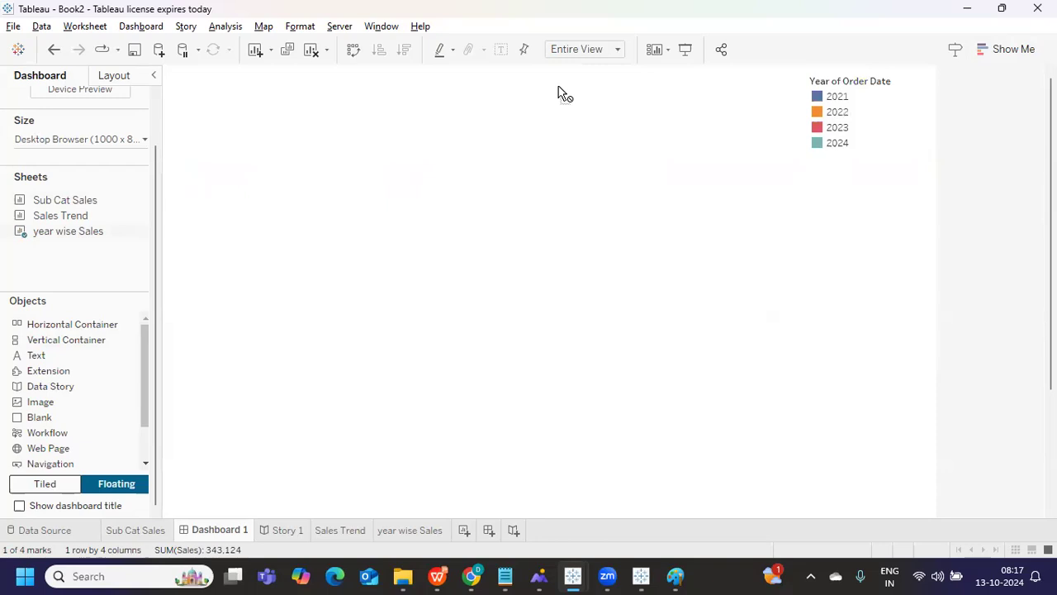
{"action": "left_click", "coordinate": [411, 303]}
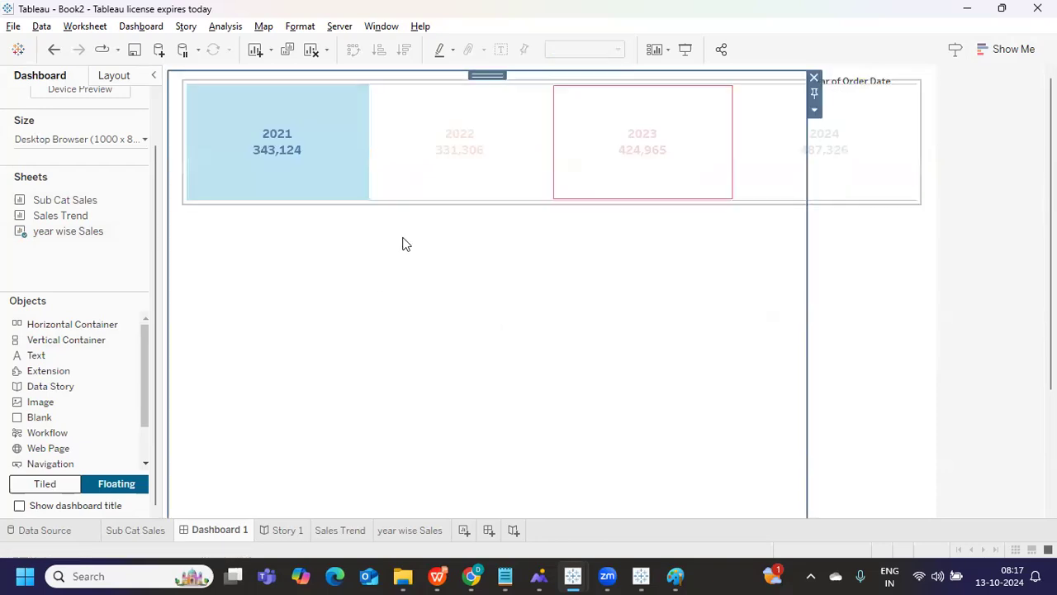
{"action": "left_click", "coordinate": [922, 157]}
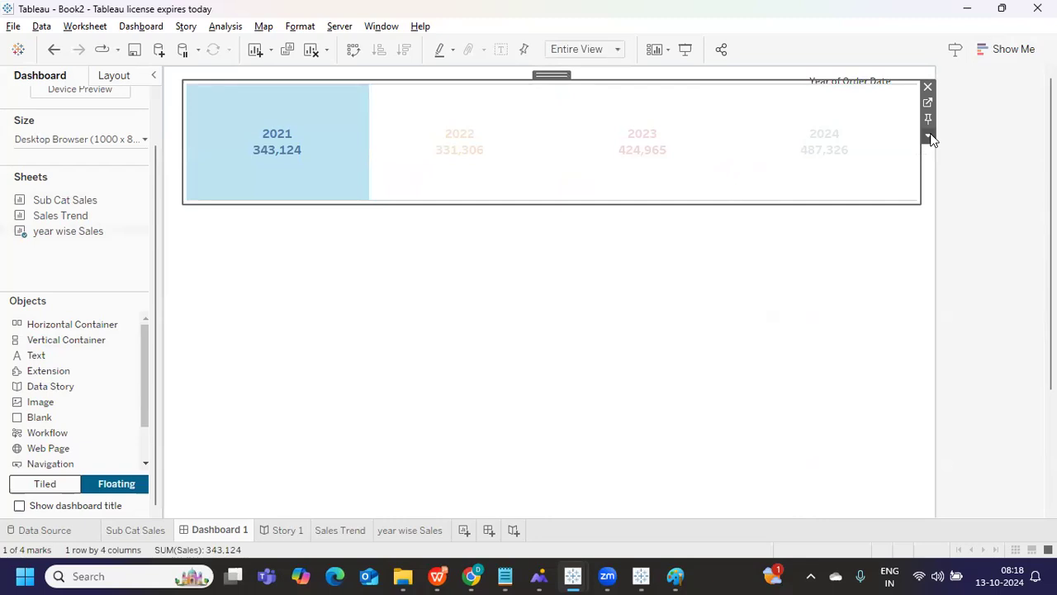
{"action": "left_click", "coordinate": [928, 136]}
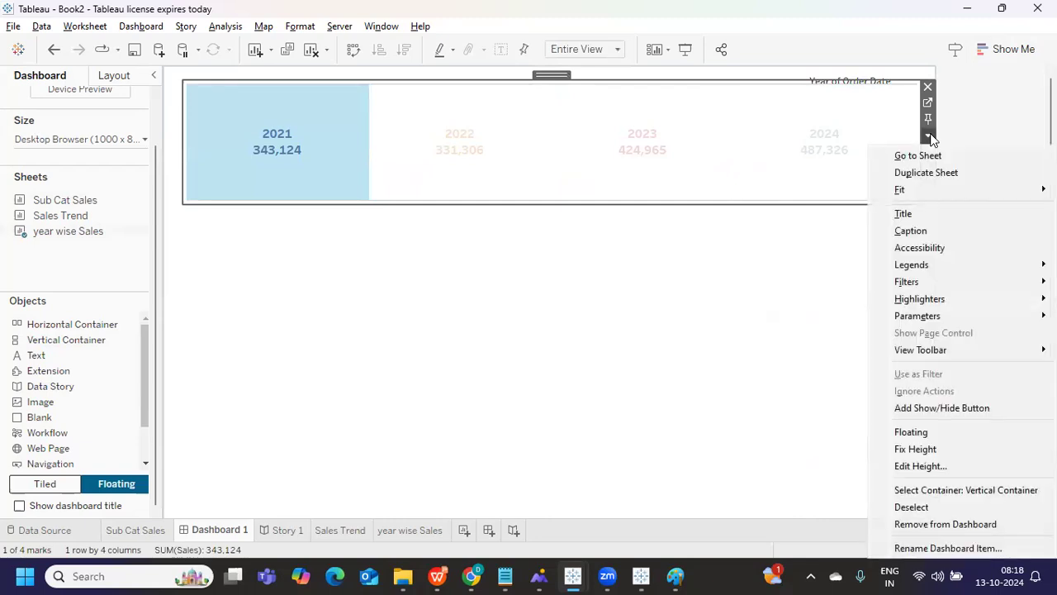
{"action": "left_click", "coordinate": [956, 493]}
{"action": "key", "text": "Delete"}
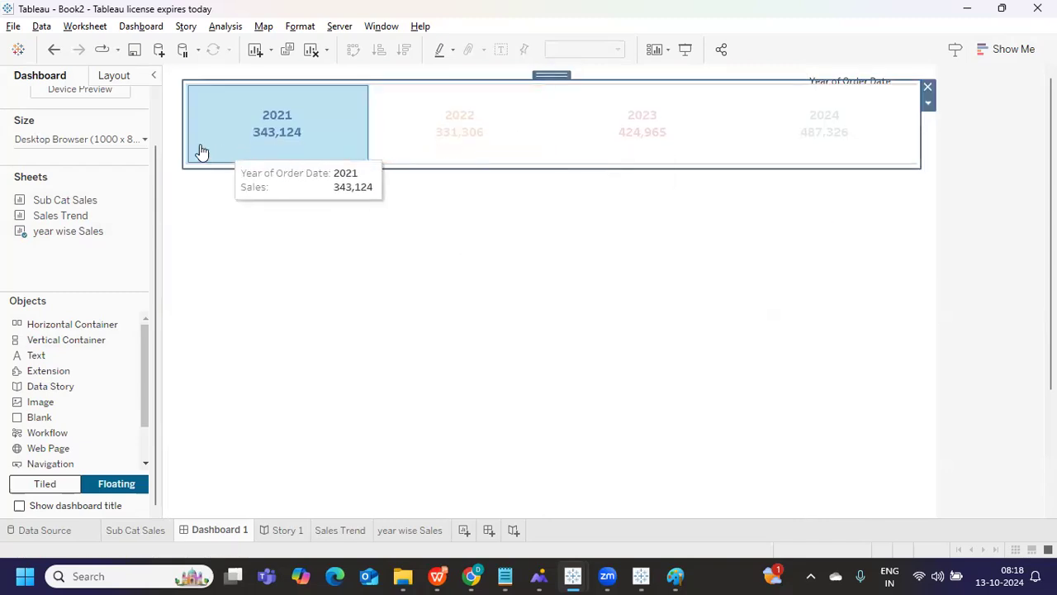
{"action": "left_click_drag", "start_coordinate": [182, 132], "coordinate": [176, 139]}
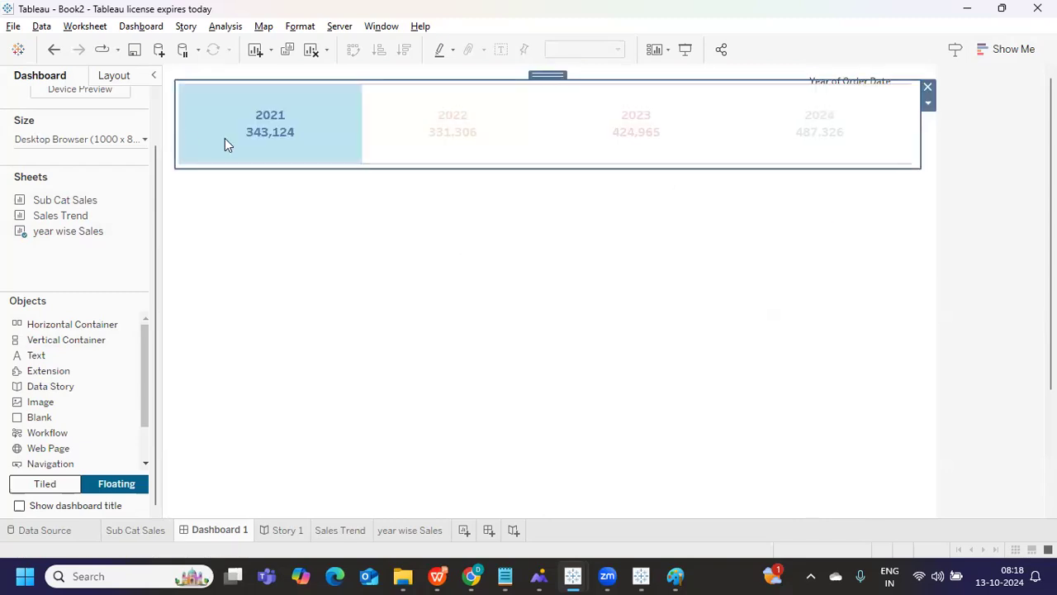
- Remove the Year of Order Date legend from the dashboard and clear the 2021 highlight in year wise Sales
{"action": "left_click", "coordinate": [915, 80]}
{"action": "left_click", "coordinate": [937, 77]}
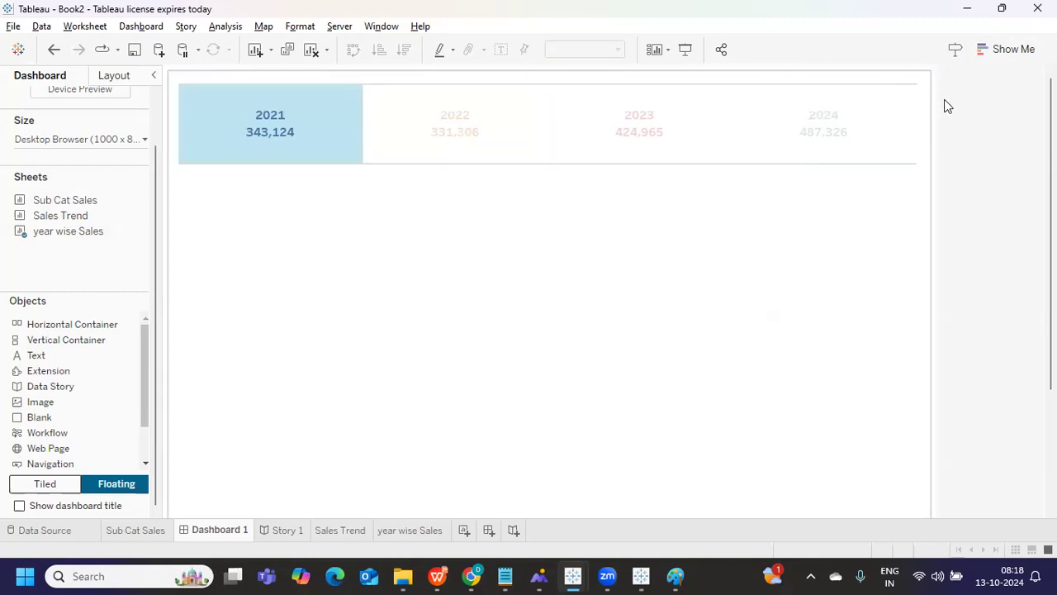
{"action": "left_click", "coordinate": [213, 157]}
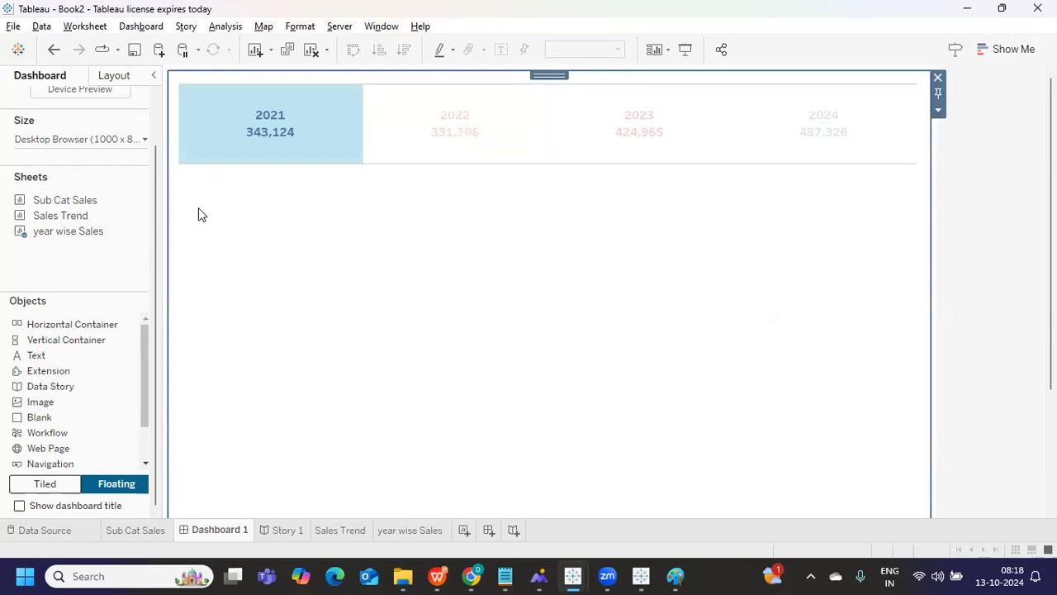
{"action": "left_click", "coordinate": [256, 132]}
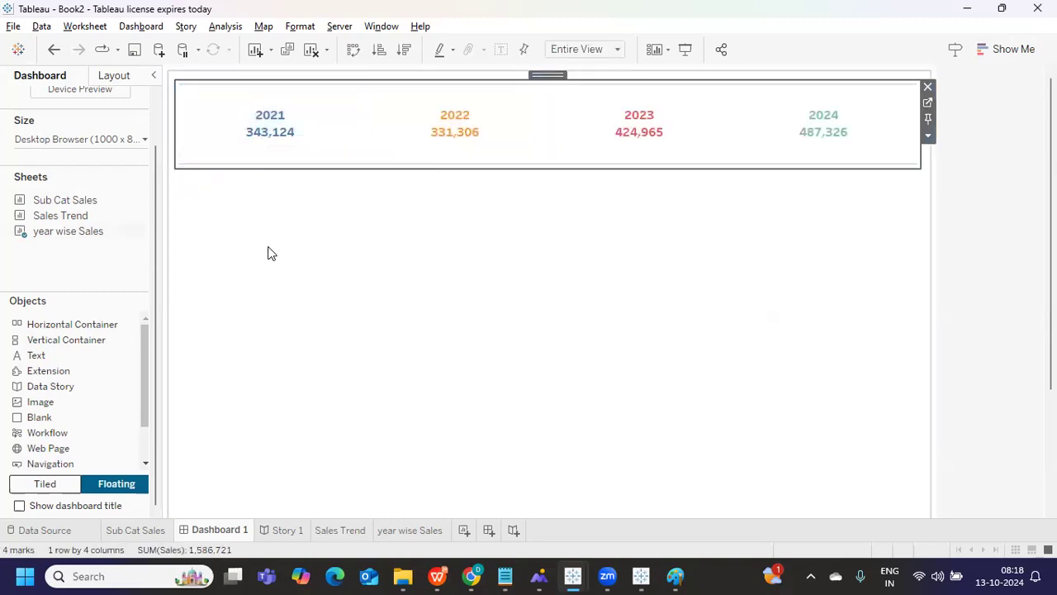
{"action": "left_click", "coordinate": [326, 263]}
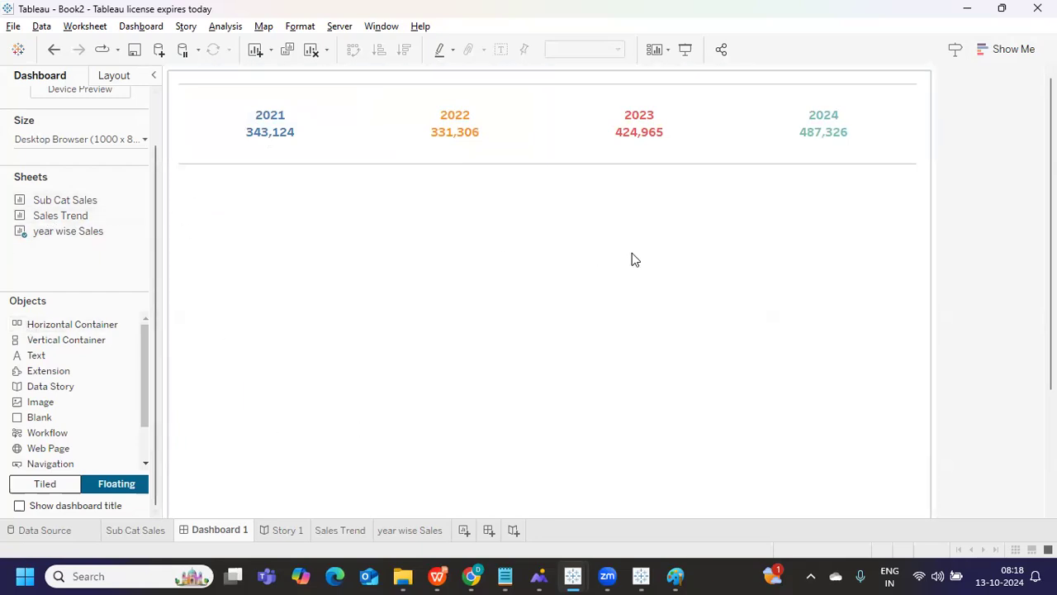
- Add a floating horizontal container below the yearly sales band and stretch it across the band's width and down most of the dashboard
{"action": "left_click_drag", "start_coordinate": [53, 326], "coordinate": [186, 186]}
{"action": "left_click_drag", "start_coordinate": [435, 270], "coordinate": [917, 316]}
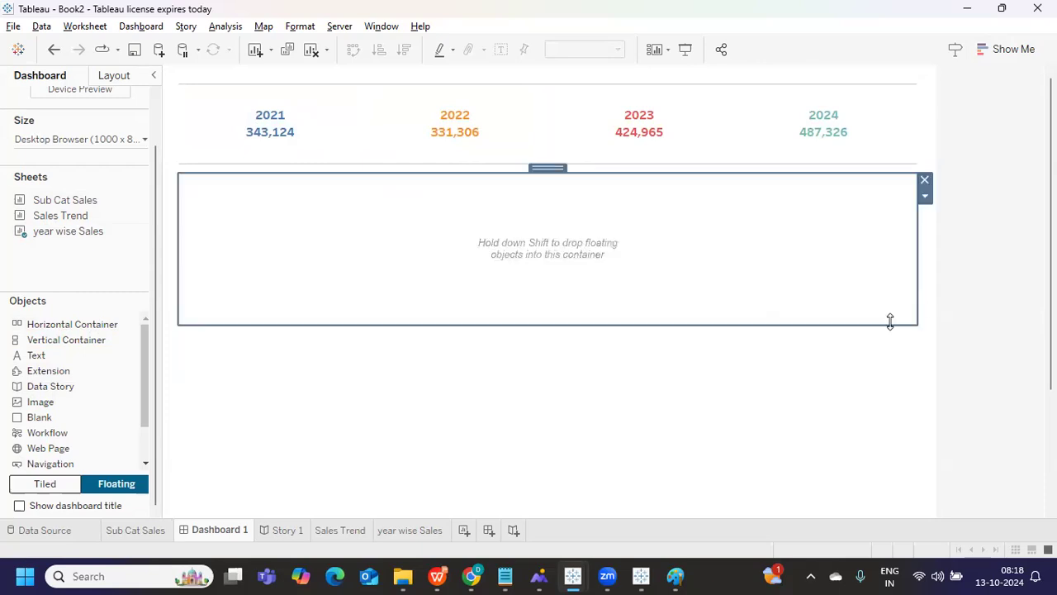
{"action": "left_click_drag", "start_coordinate": [505, 325], "coordinate": [515, 507]}
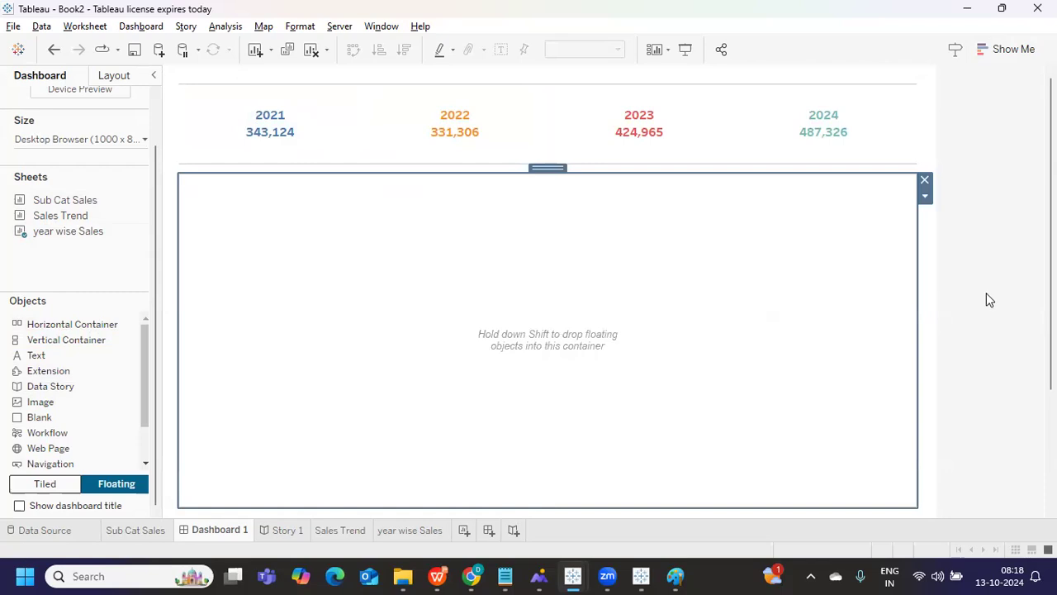
{"action": "scroll", "coordinate": [614, 427], "scroll_direction": "down", "scroll_amount": 3}
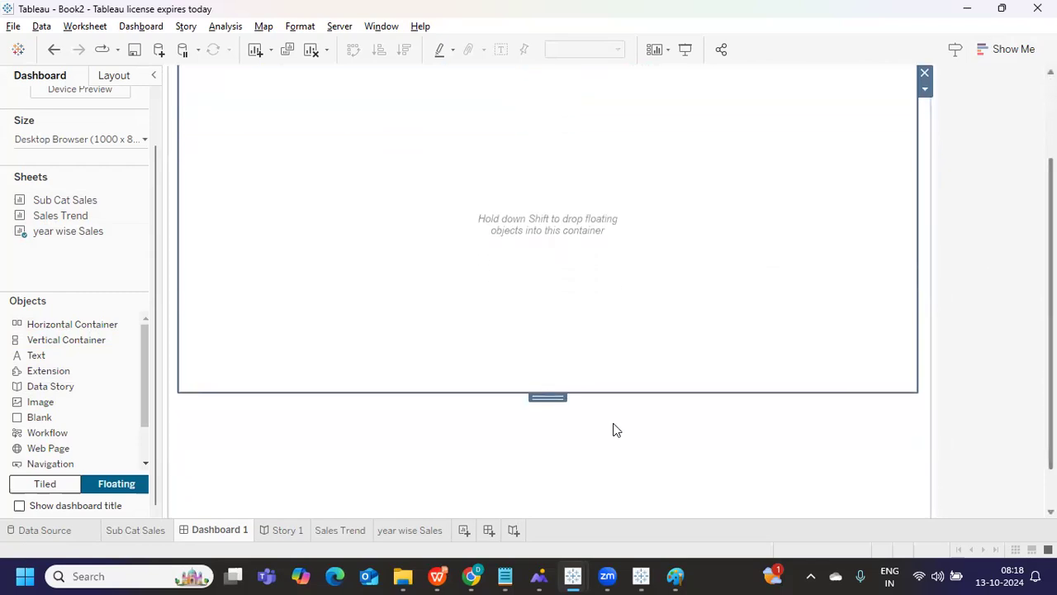
{"action": "left_click_drag", "start_coordinate": [483, 393], "coordinate": [491, 444]}
{"action": "scroll", "coordinate": [622, 392], "scroll_direction": "up", "scroll_amount": 1}
{"action": "scroll", "coordinate": [628, 388], "scroll_direction": "up", "scroll_amount": 2}
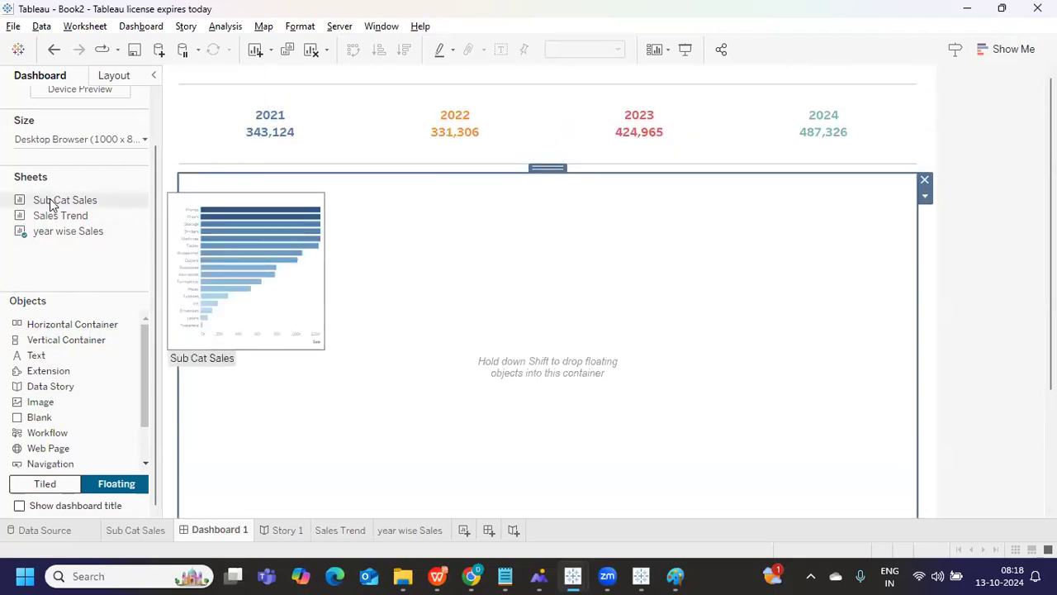
- Place the Sub Cat Sales and Sales Trend sheets side by side in the horizontal container, and widen Sub Cat Sales to about one third
{"action": "left_click_drag", "start_coordinate": [52, 207], "coordinate": [217, 252]}
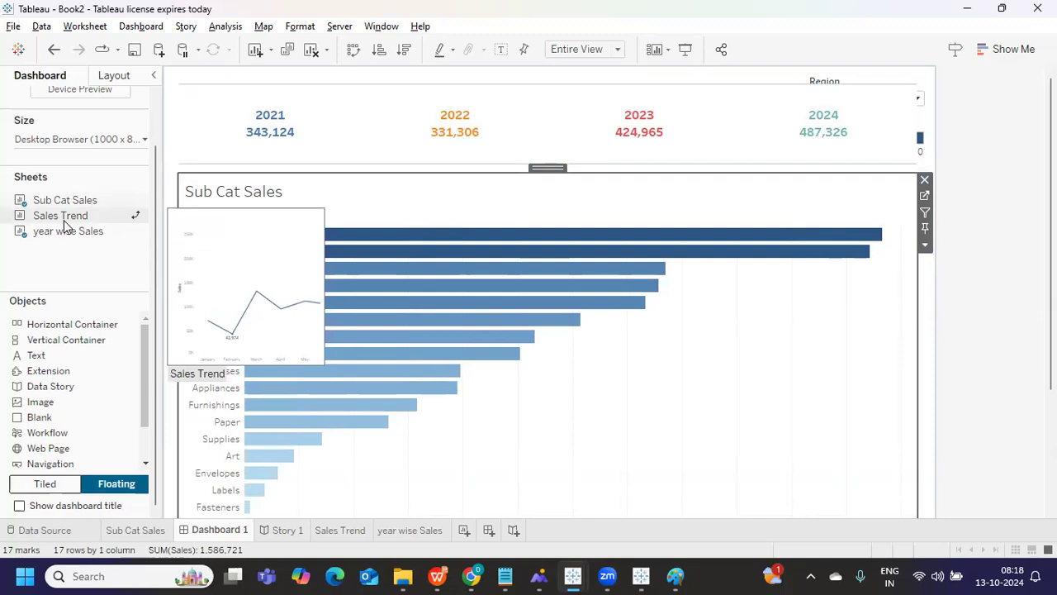
{"action": "left_click_drag", "start_coordinate": [66, 230], "coordinate": [743, 370]}
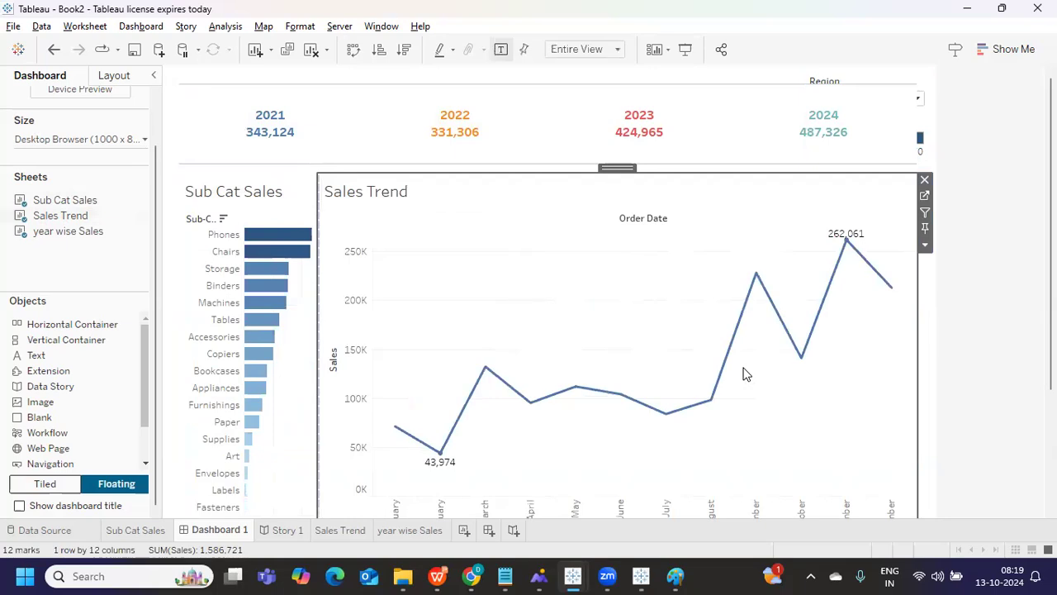
{"action": "left_click", "coordinate": [313, 322]}
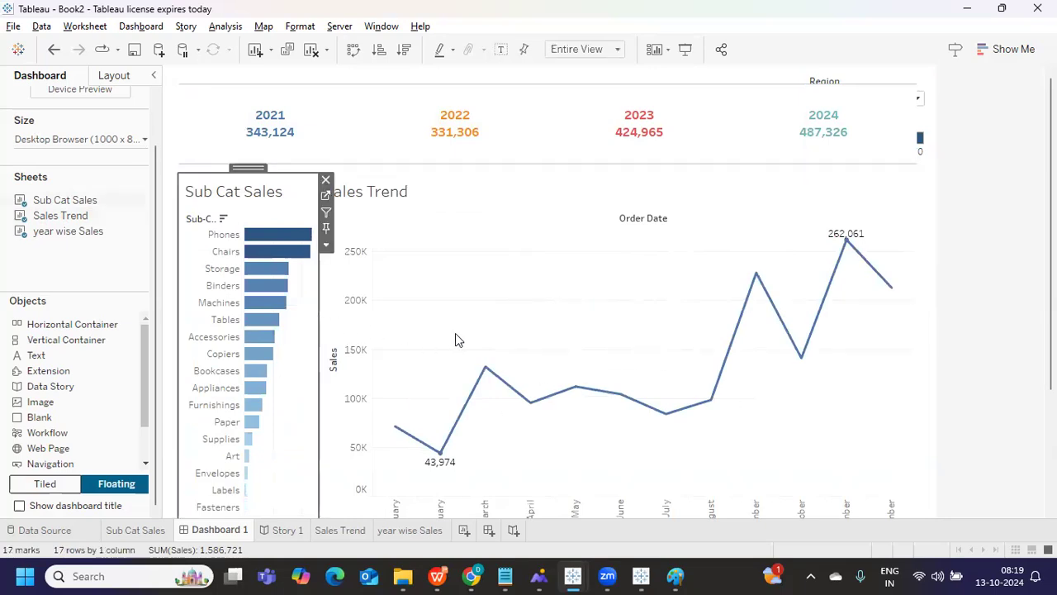
{"action": "left_click_drag", "start_coordinate": [320, 359], "coordinate": [418, 363]}
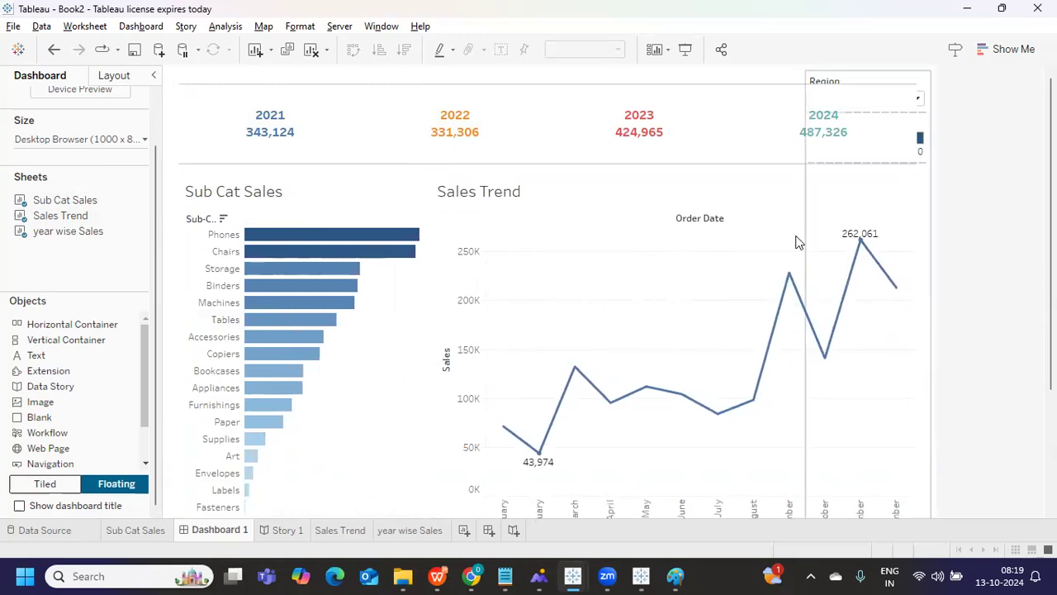
- Remove the Sales color legend beside the Region filter and clear the whole dashboard
{"action": "left_click", "coordinate": [922, 145]}
{"action": "left_click", "coordinate": [939, 117]}
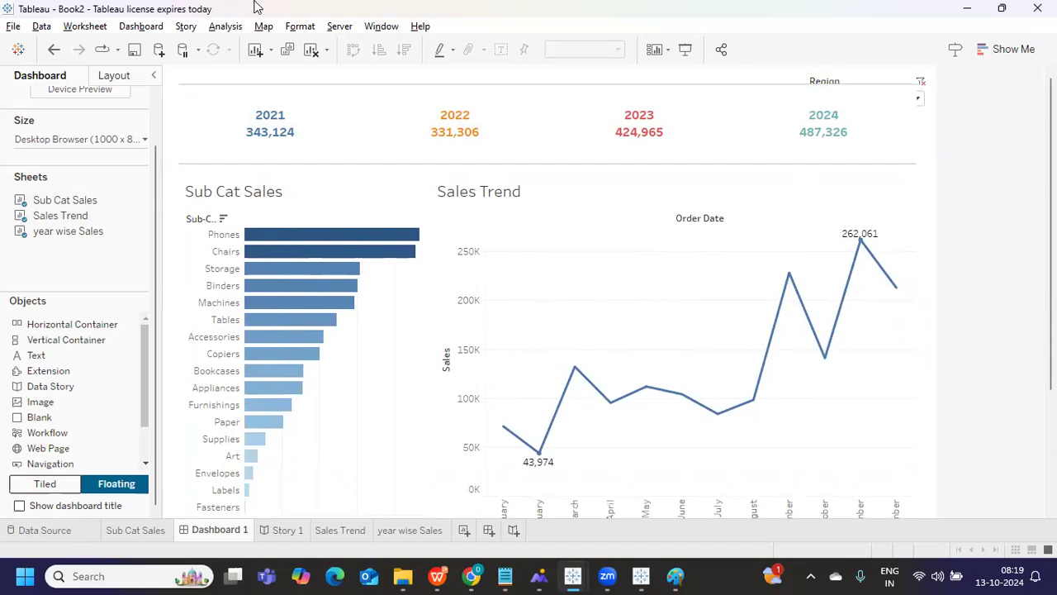
{"action": "left_click", "coordinate": [318, 52]}
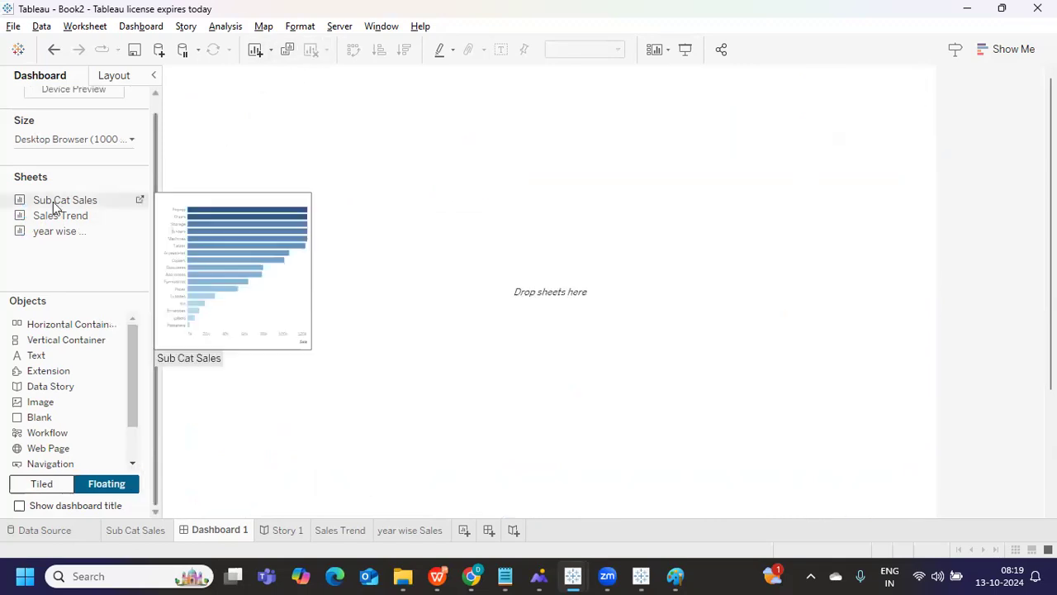
- Switch dashboard placement to Tiled and place the year wise Sales sheet on the empty dashboard
{"action": "mouse_move", "coordinate": [43, 240]}
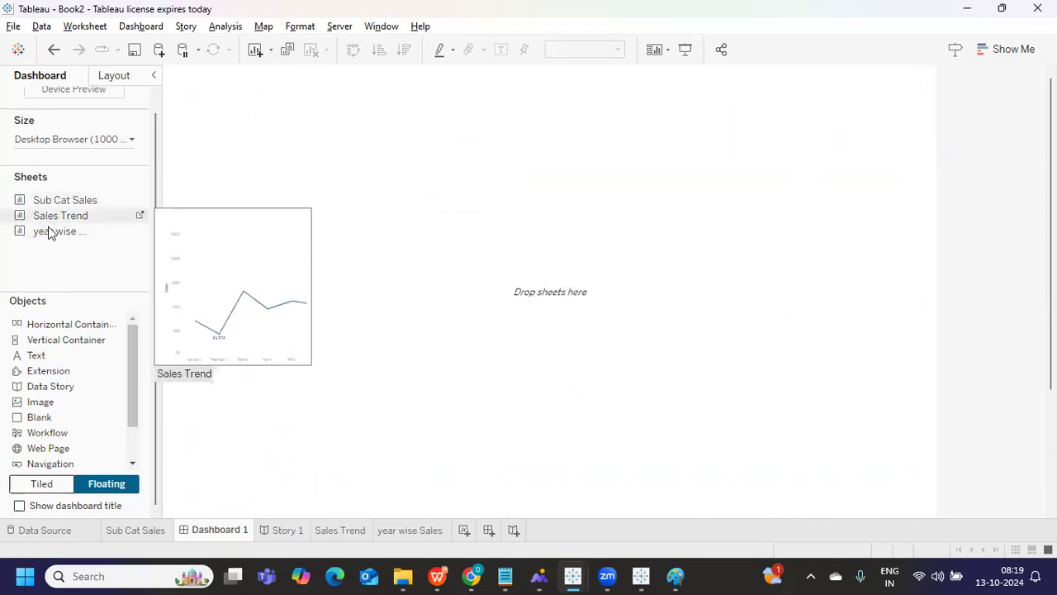
{"action": "left_click_drag", "start_coordinate": [71, 217], "coordinate": [90, 134]}
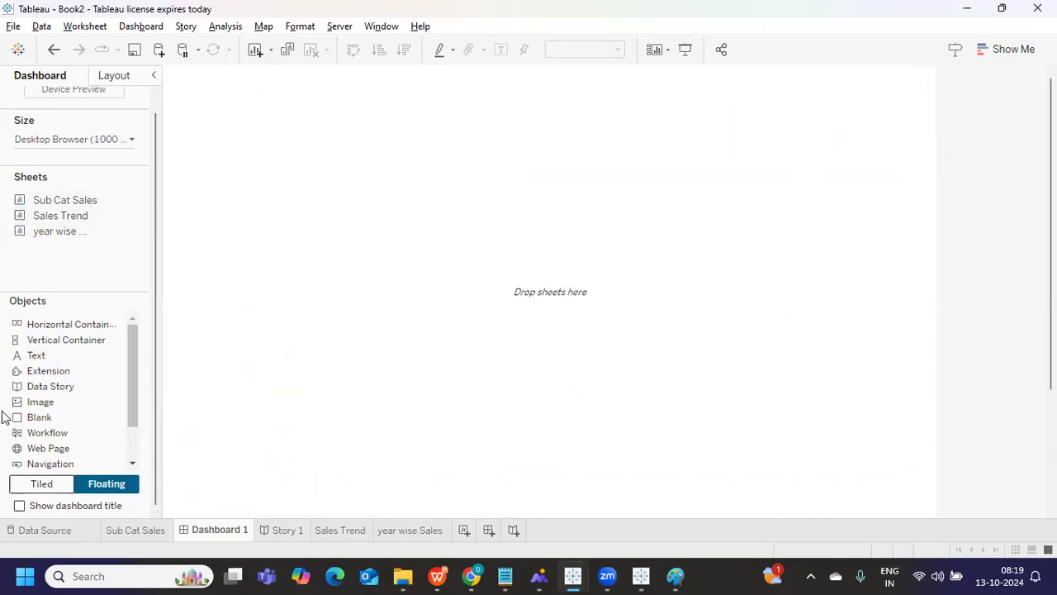
{"action": "left_click", "coordinate": [38, 485]}
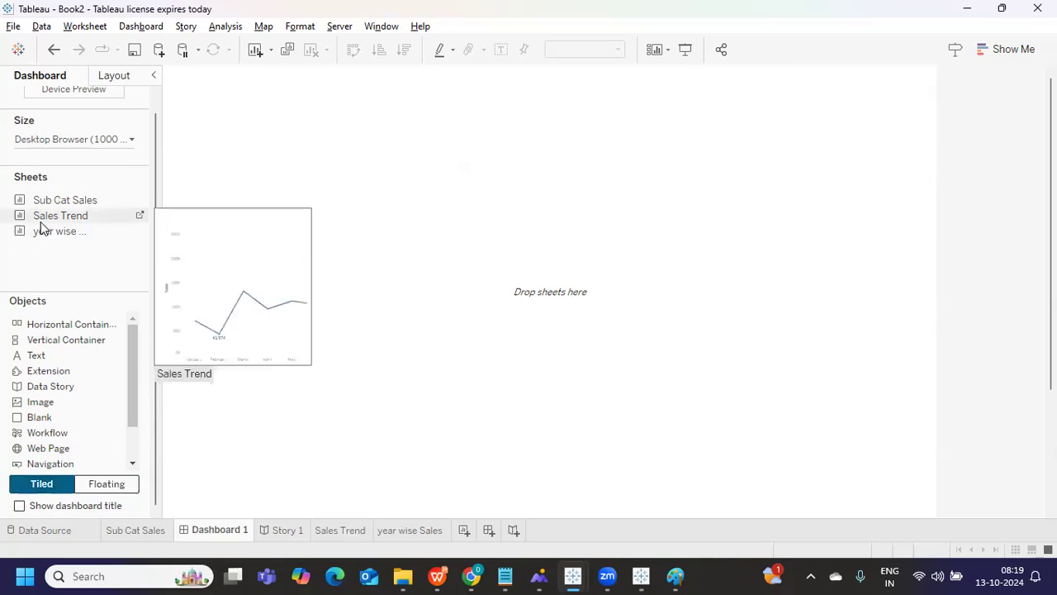
{"action": "left_click_drag", "start_coordinate": [43, 234], "coordinate": [196, 107]}
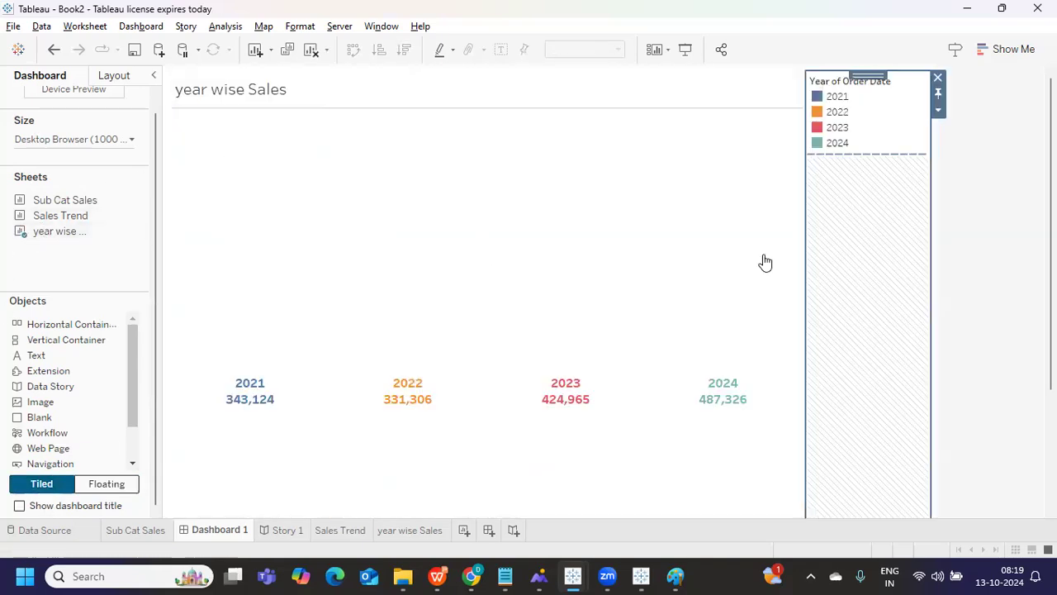
- Delete the layout container holding the Year of Order Date color legend
{"action": "left_click", "coordinate": [937, 78]}
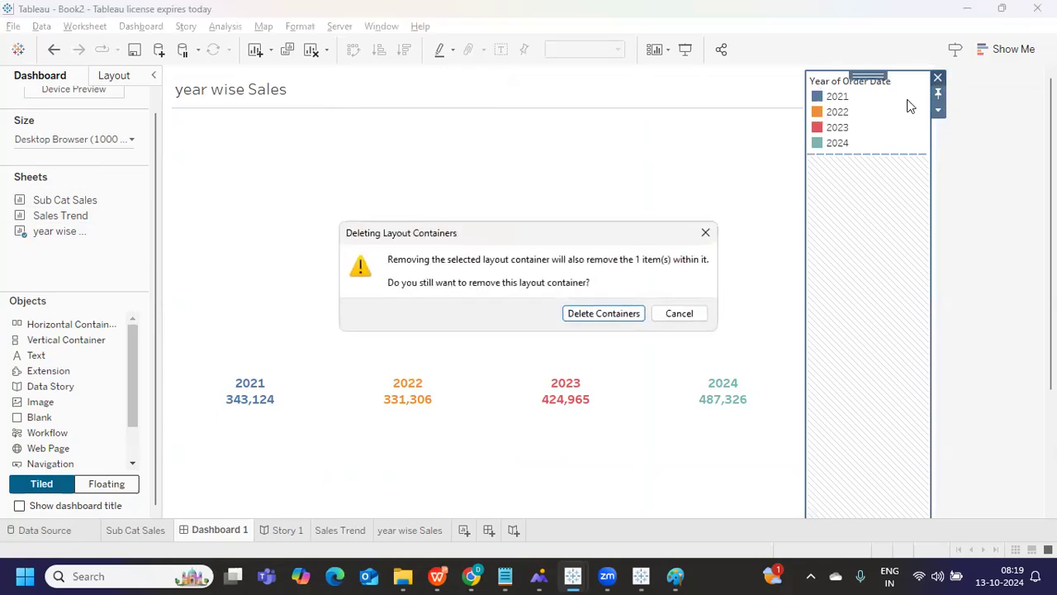
{"action": "left_click", "coordinate": [603, 316]}
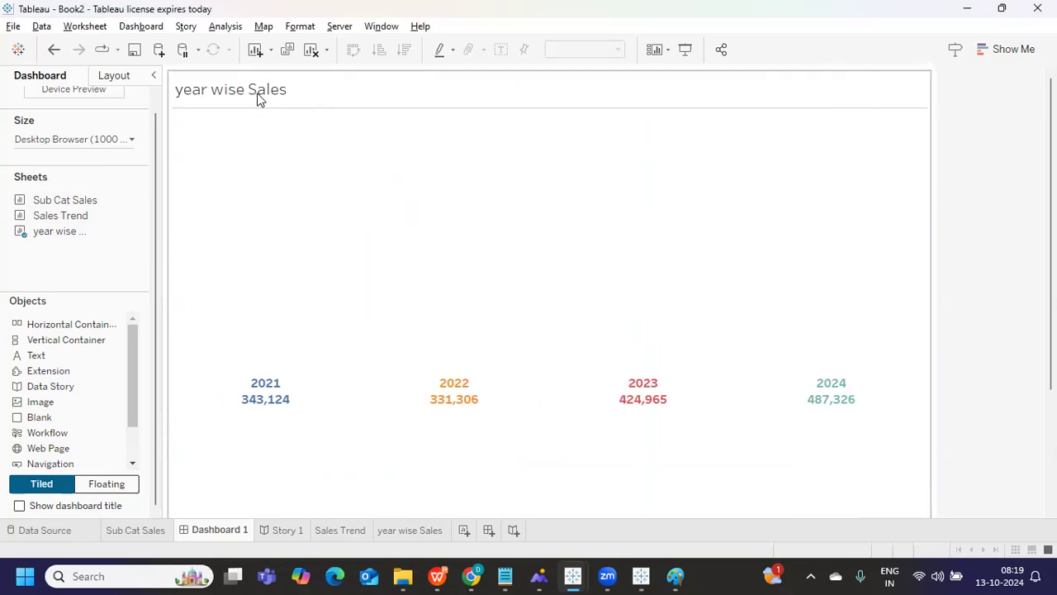
{"action": "mouse_move", "coordinate": [60, 217]}
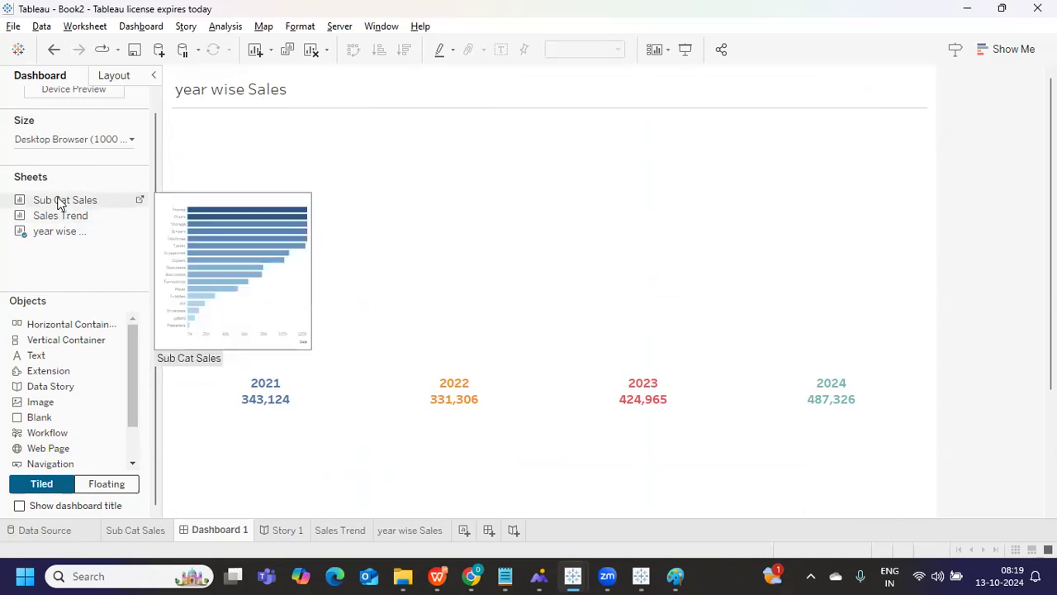
{"action": "left_click_drag", "start_coordinate": [61, 202], "coordinate": [4, 299]}
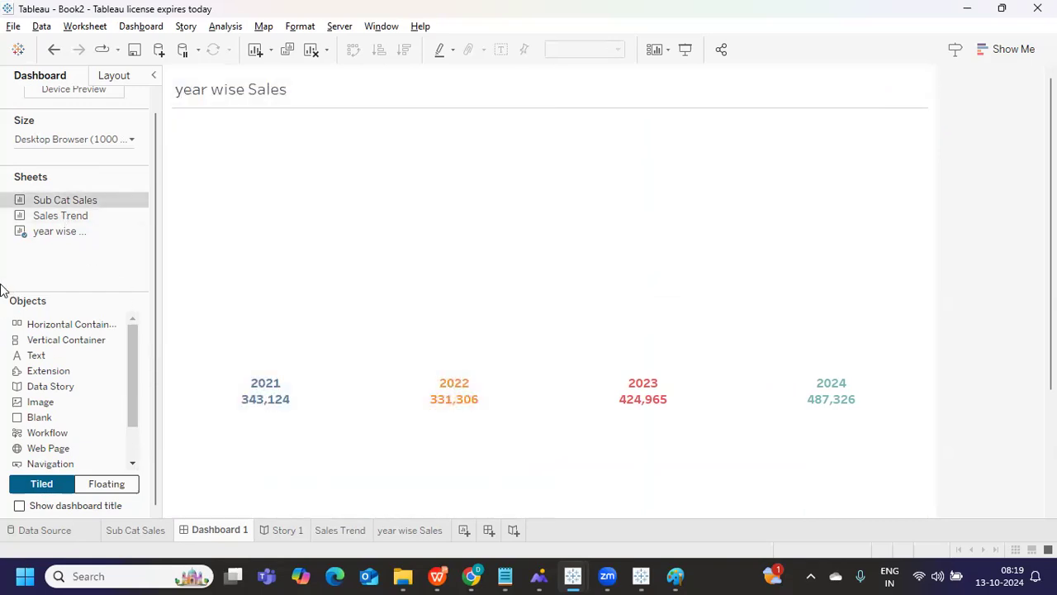
- Reduce the dashboard's fixed height to 500 px, keeping the width at 1000 px
{"action": "left_click", "coordinate": [65, 137]}
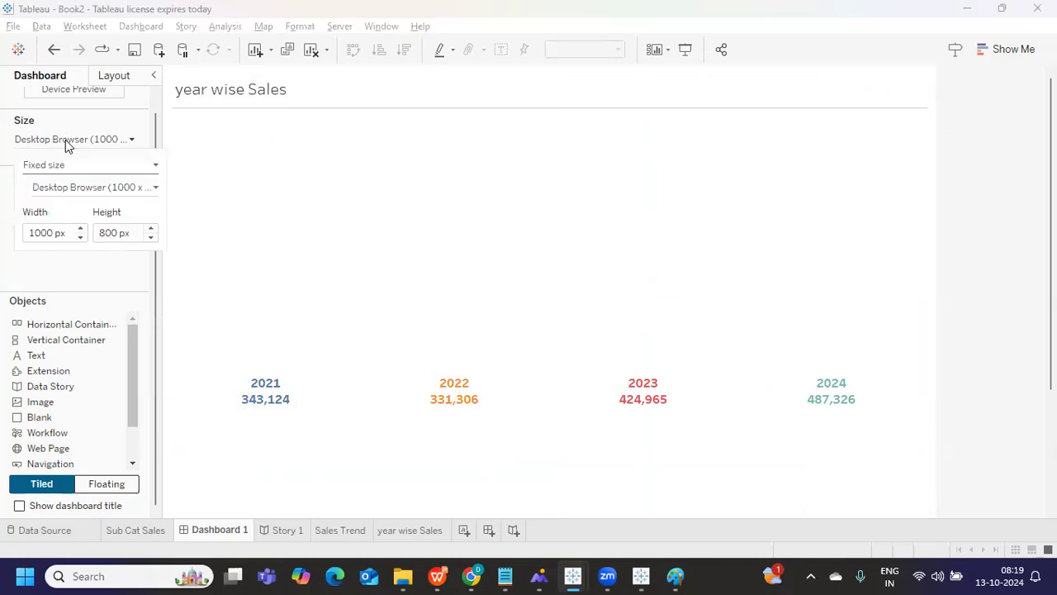
{"action": "left_click", "coordinate": [80, 238]}
{"action": "left_click", "coordinate": [80, 229]}
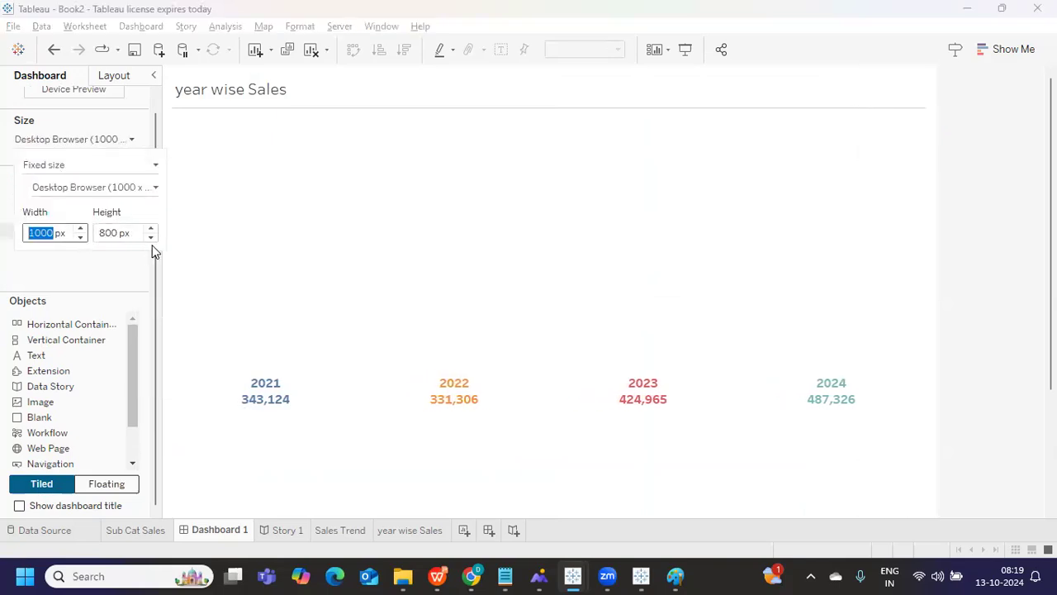
{"action": "left_click", "coordinate": [151, 238]}
{"action": "left_click", "coordinate": [150, 237]}
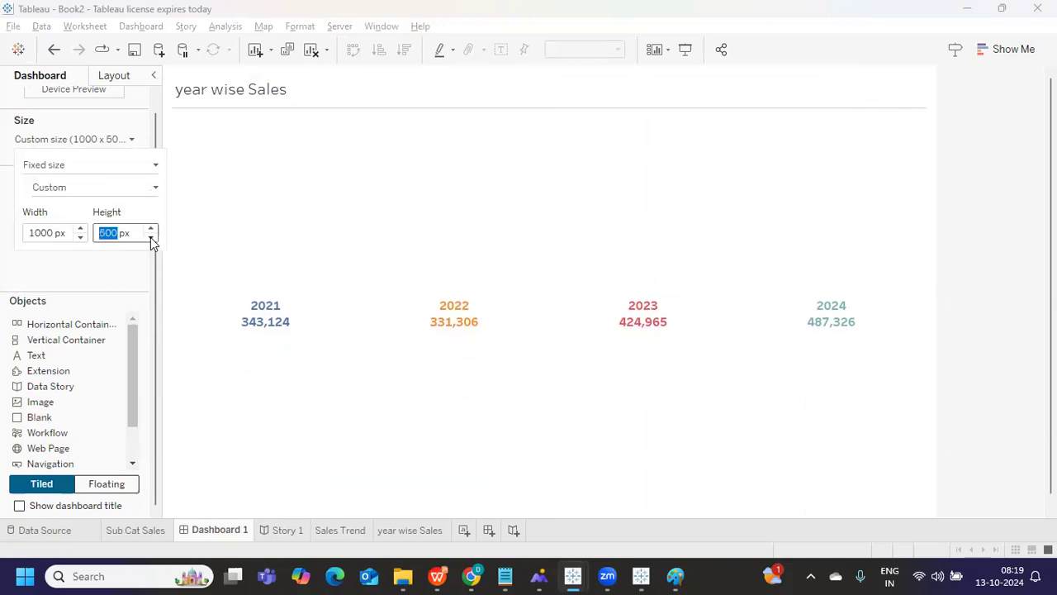
{"action": "left_click", "coordinate": [150, 237]}
{"action": "left_click", "coordinate": [33, 274]}
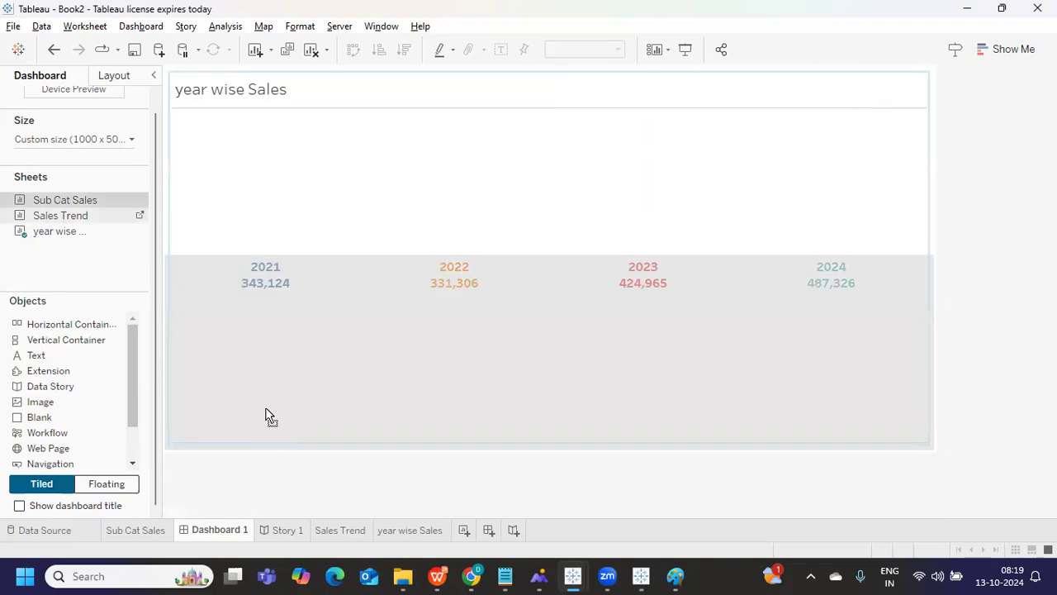
- Tile Sub Cat Sales and Sales Trend side by side below year wise Sales, and delete the container holding the Region filter and Sales legend
{"action": "left_click_drag", "start_coordinate": [265, 415], "coordinate": [247, 382]}
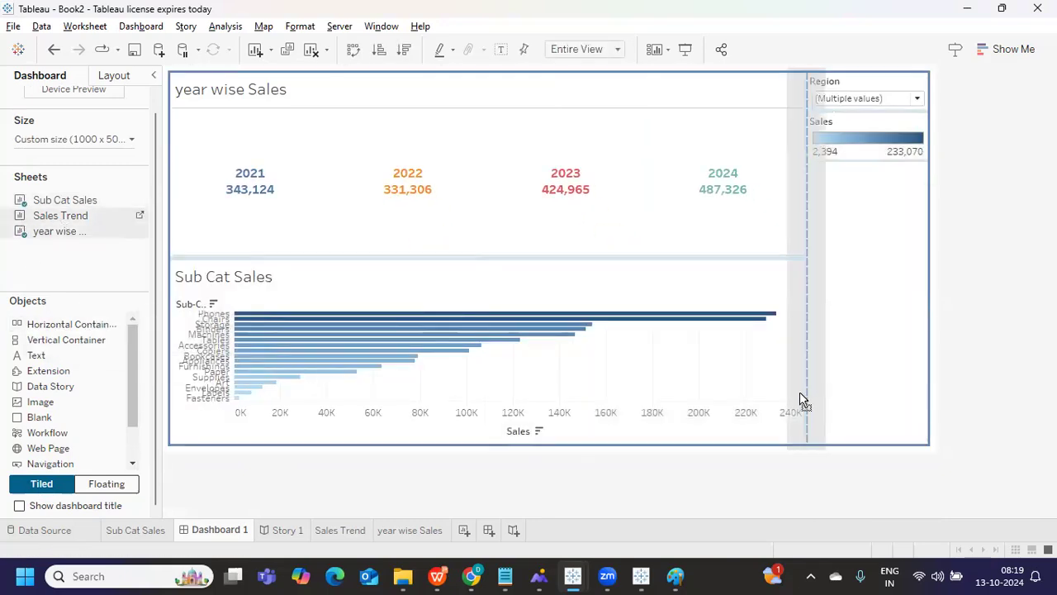
{"action": "left_click_drag", "start_coordinate": [787, 392], "coordinate": [787, 395]}
{"action": "left_click", "coordinate": [897, 299]}
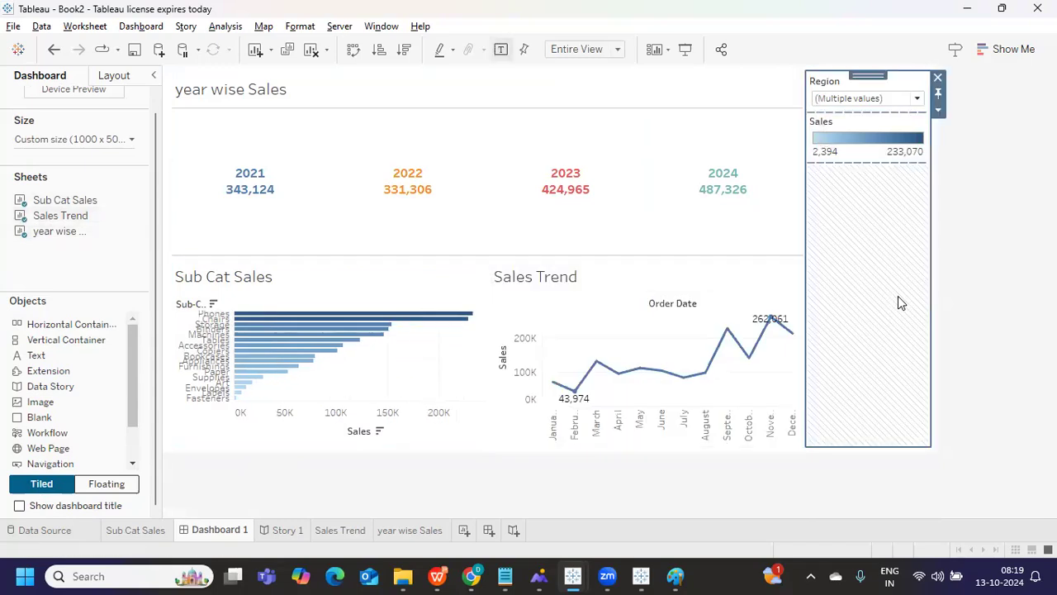
{"action": "left_click", "coordinate": [937, 77]}
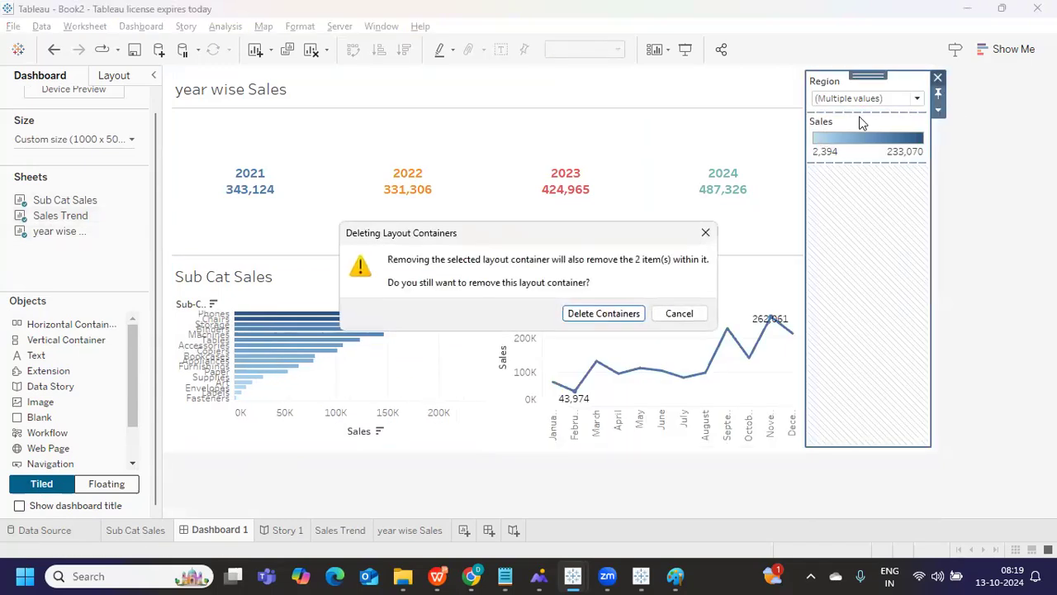
{"action": "left_click", "coordinate": [595, 315]}
- Hide the year wise Sales title and shrink that sheet to a narrow band across the top of the dashboard
{"action": "right_click", "coordinate": [284, 88]}
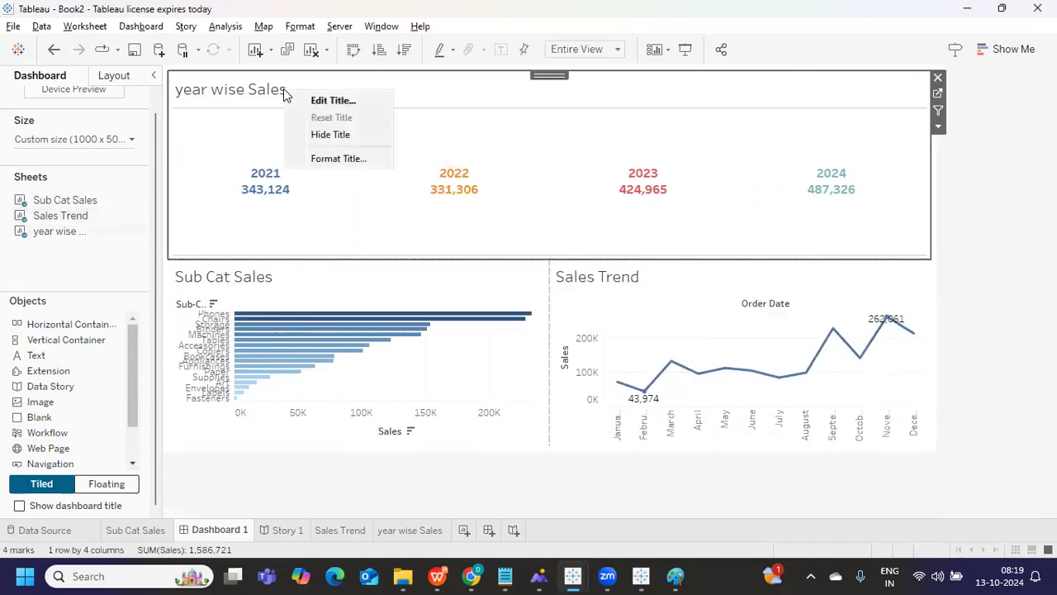
{"action": "left_click", "coordinate": [304, 136]}
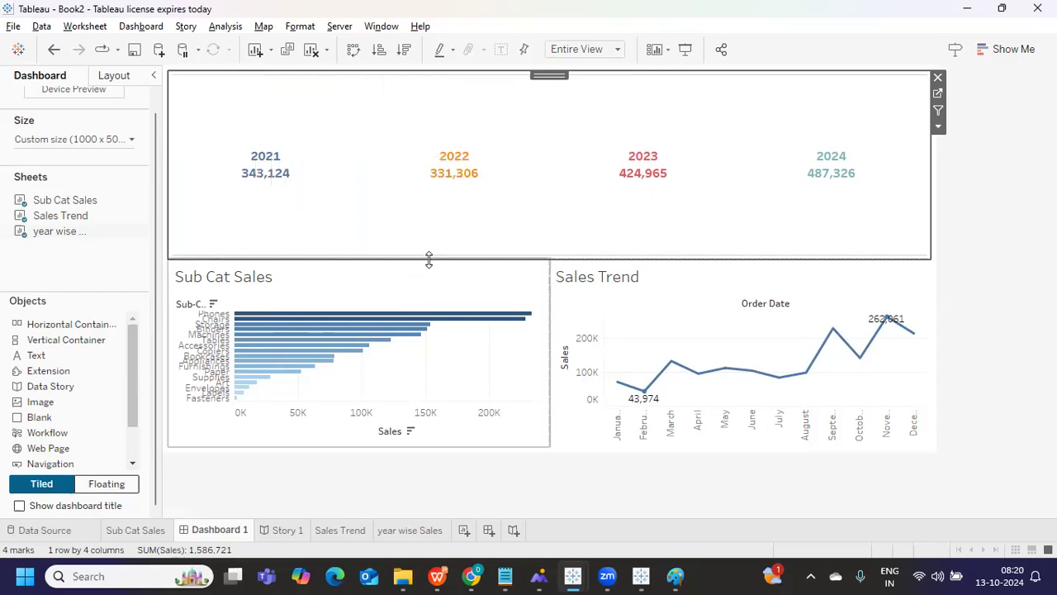
{"action": "left_click_drag", "start_coordinate": [430, 261], "coordinate": [449, 147]}
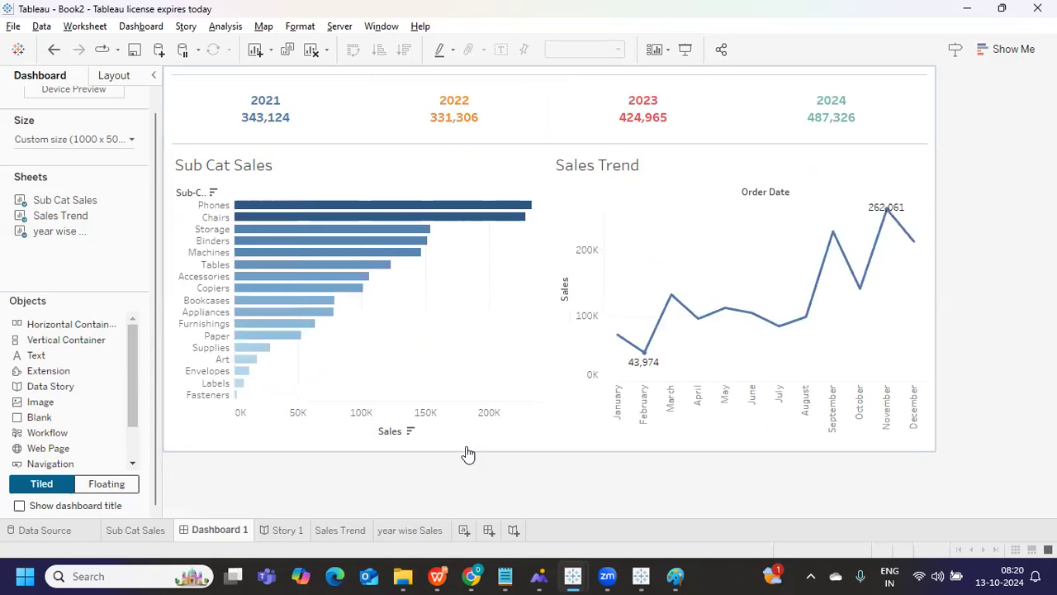
- Narrow Sub Cat Sales to about one third of the dashboard width and set the dashboard height to 600 px
{"action": "left_click_drag", "start_coordinate": [550, 349], "coordinate": [428, 351]}
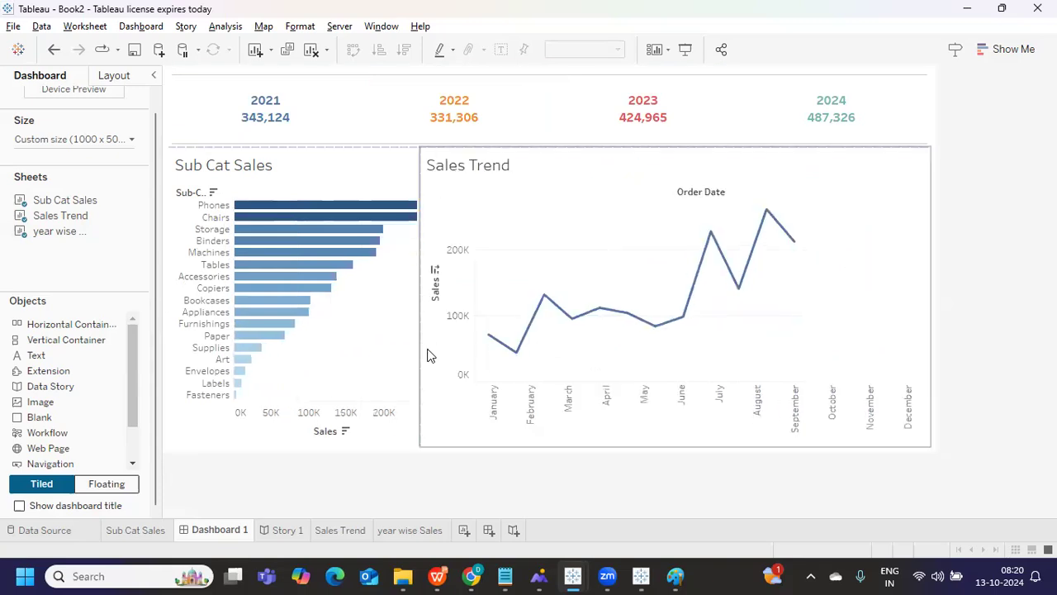
{"action": "left_click", "coordinate": [99, 140]}
{"action": "left_click", "coordinate": [152, 230]}
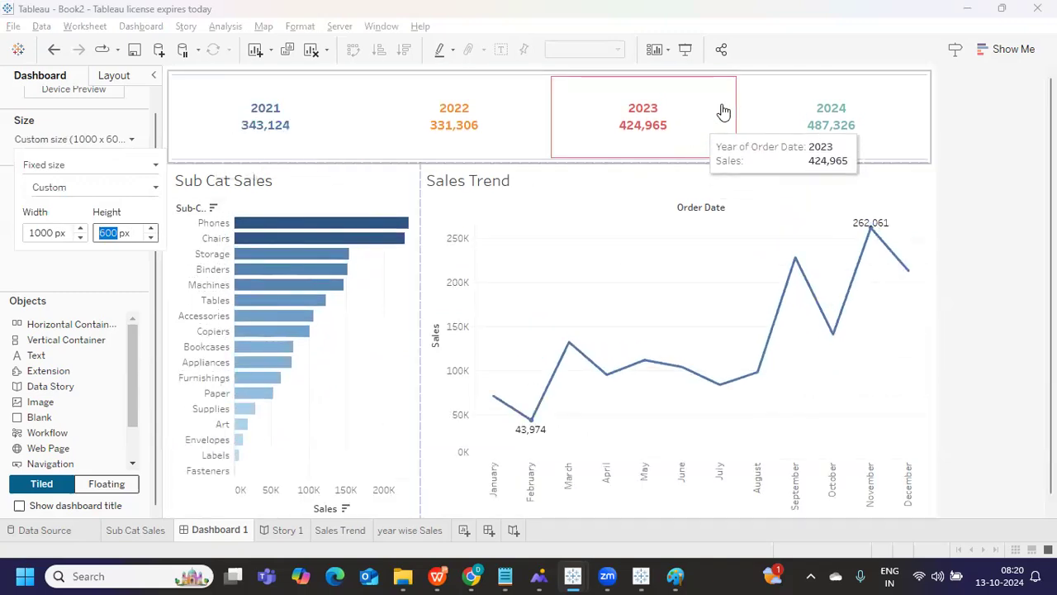
- Add a thin solid black border around the year wise Sales sheet
{"action": "left_click", "coordinate": [927, 157]}
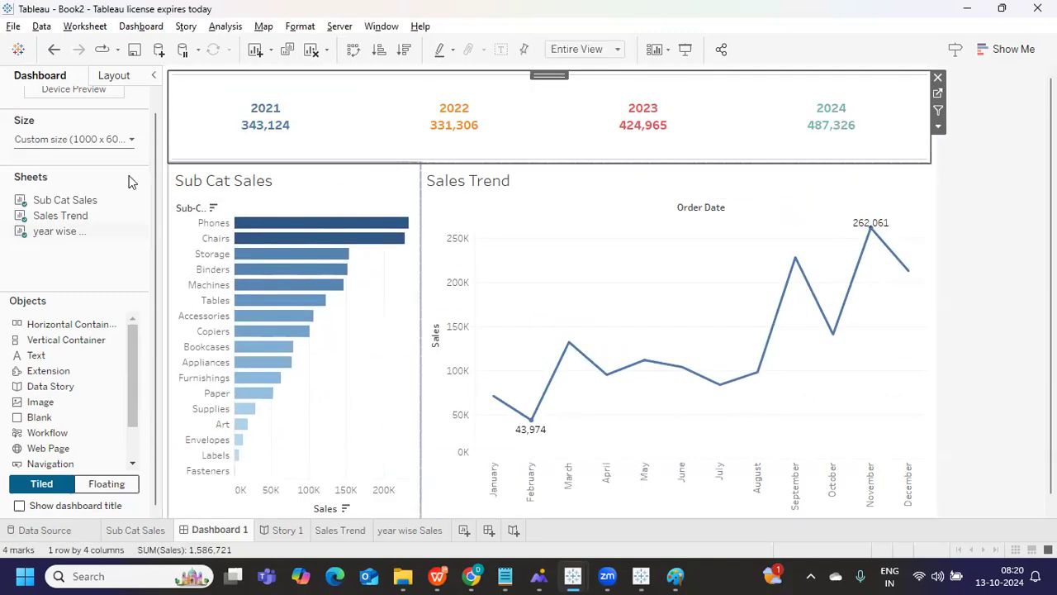
{"action": "left_click", "coordinate": [115, 79]}
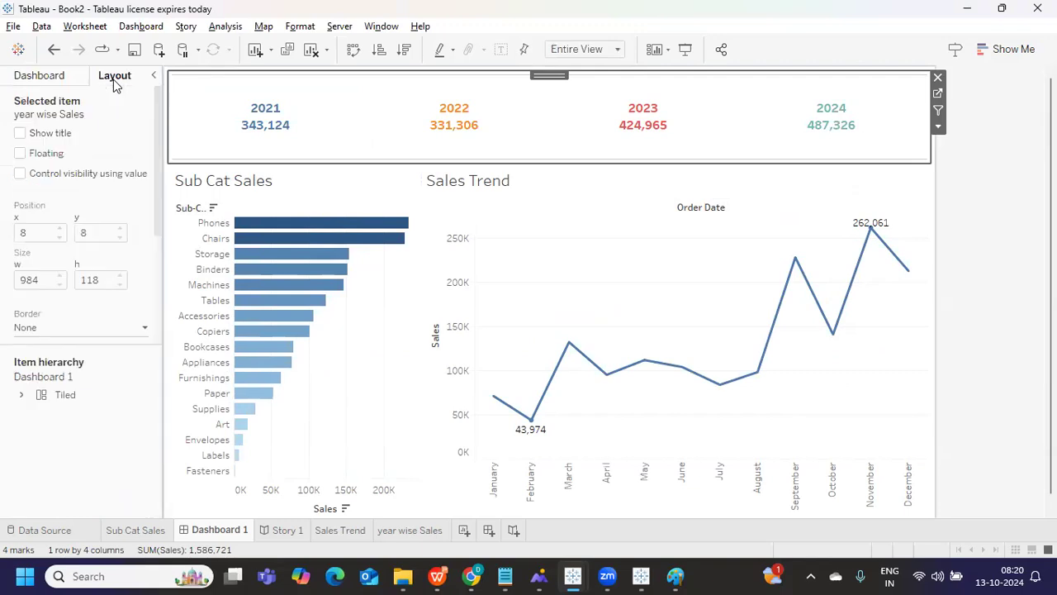
{"action": "left_click", "coordinate": [49, 330]}
{"action": "left_click", "coordinate": [30, 180]}
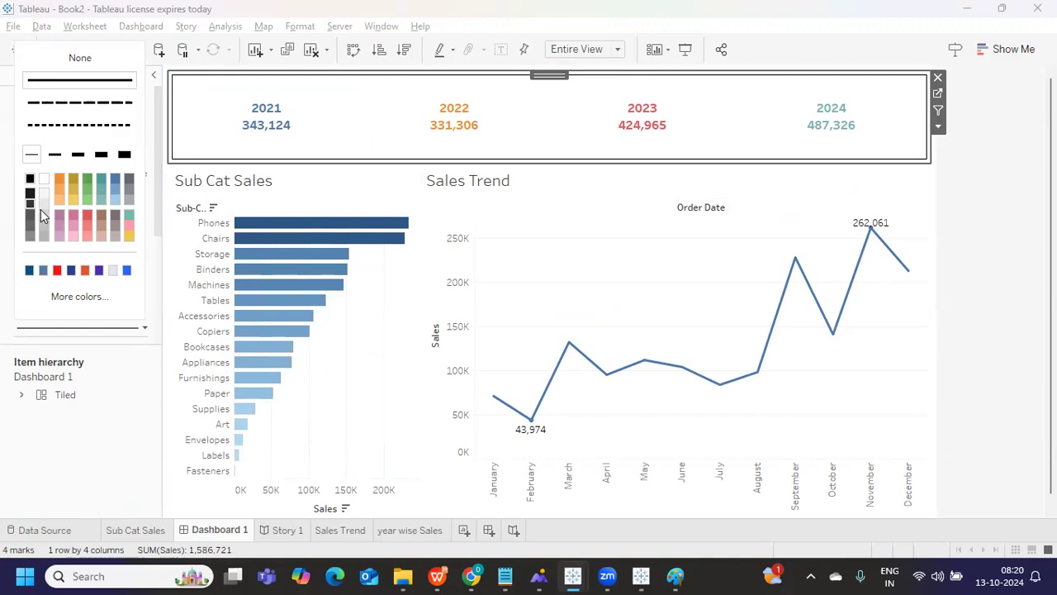
- Add a thin solid black border around Sub Cat Sales and a thin near-black one around Sales Trend
{"action": "left_click", "coordinate": [355, 184]}
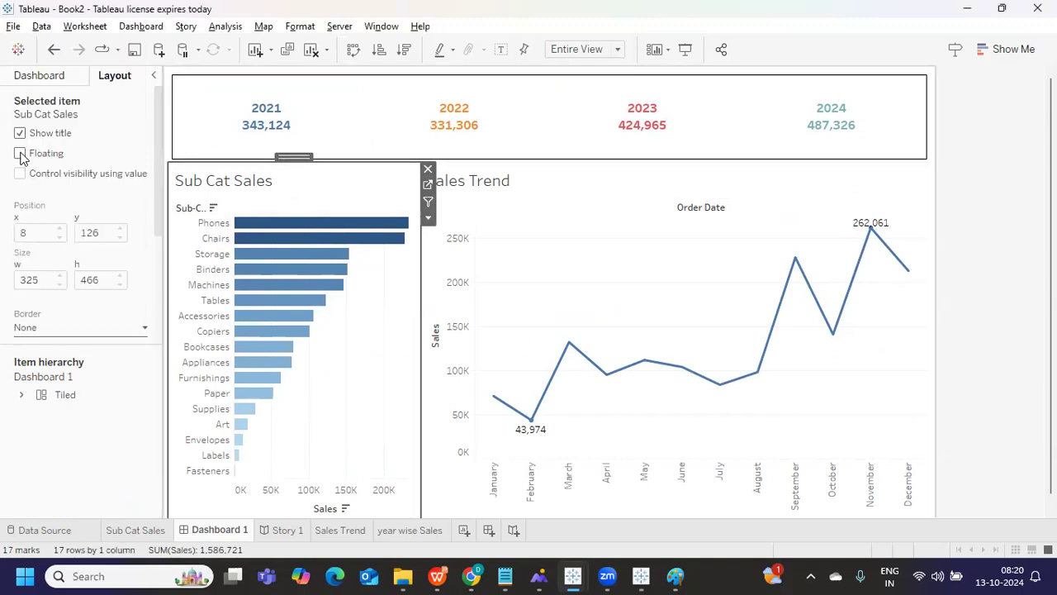
{"action": "left_click", "coordinate": [48, 324]}
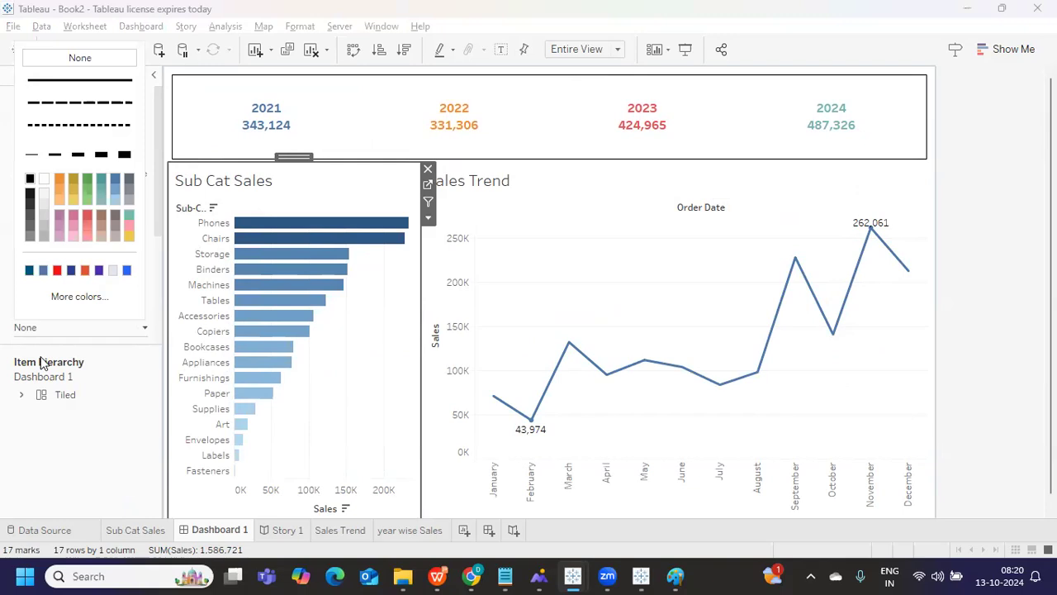
{"action": "left_click", "coordinate": [30, 179]}
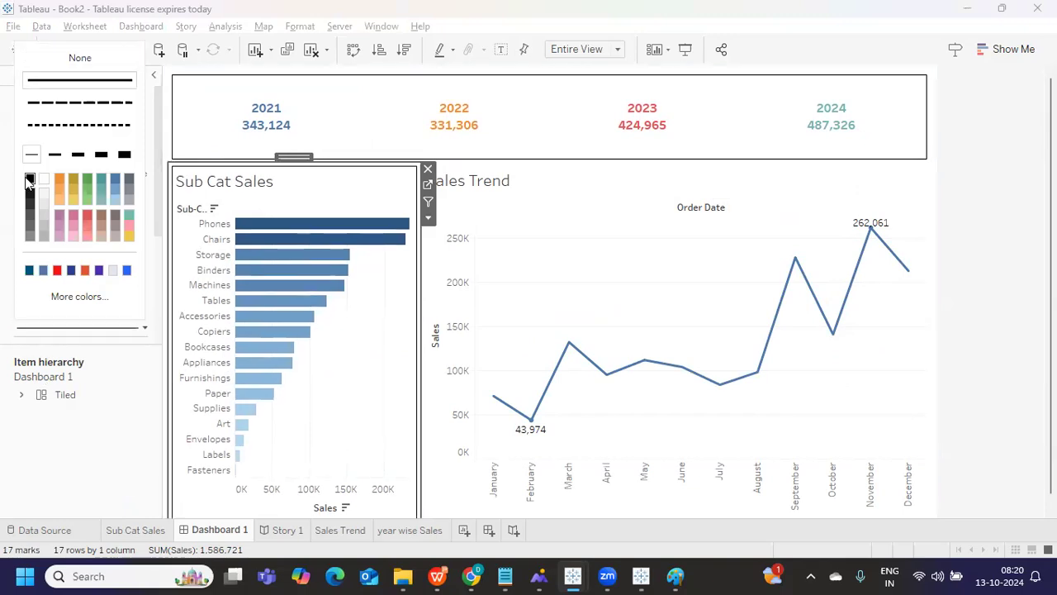
{"action": "left_click", "coordinate": [515, 260]}
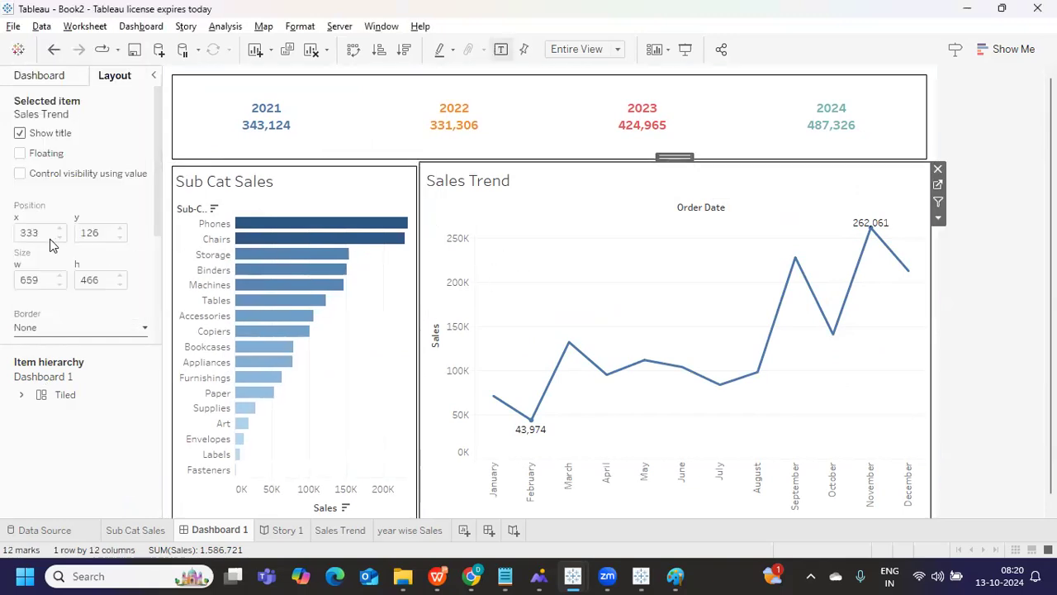
{"action": "left_click", "coordinate": [18, 332]}
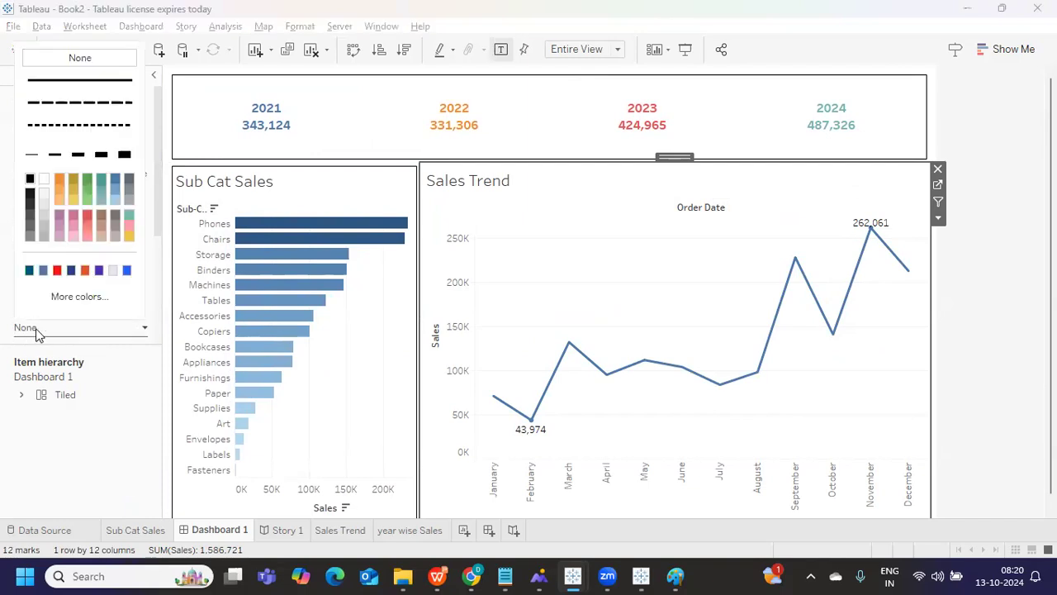
{"action": "left_click", "coordinate": [30, 196]}
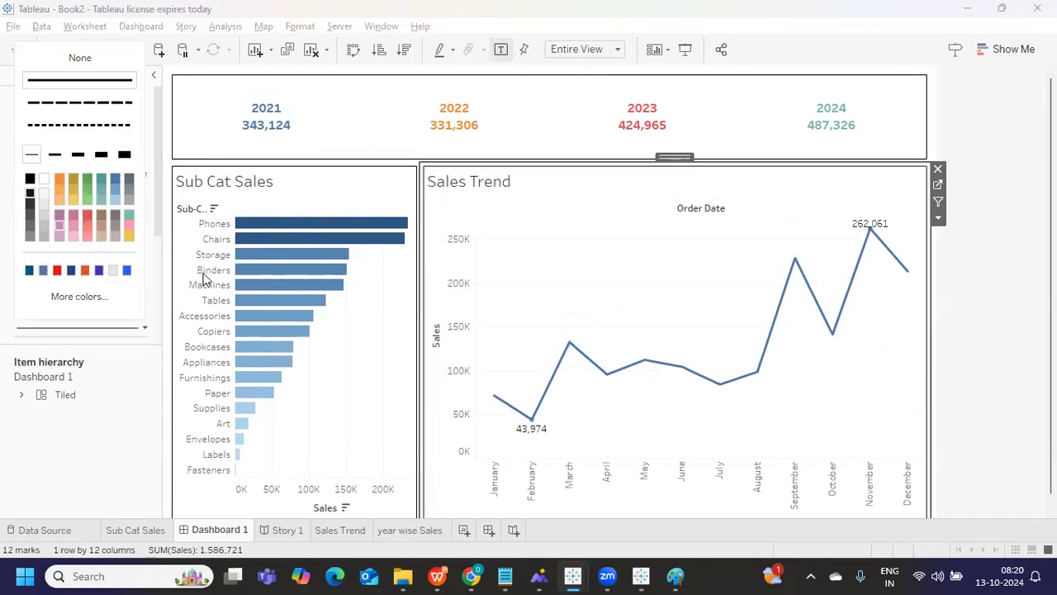
{"action": "left_click", "coordinate": [923, 235]}
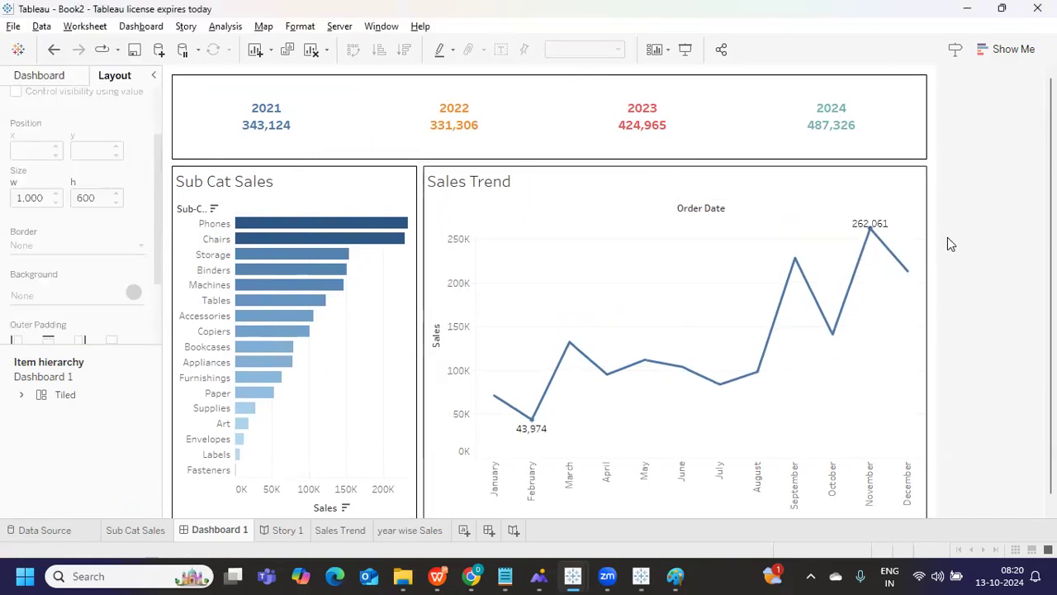
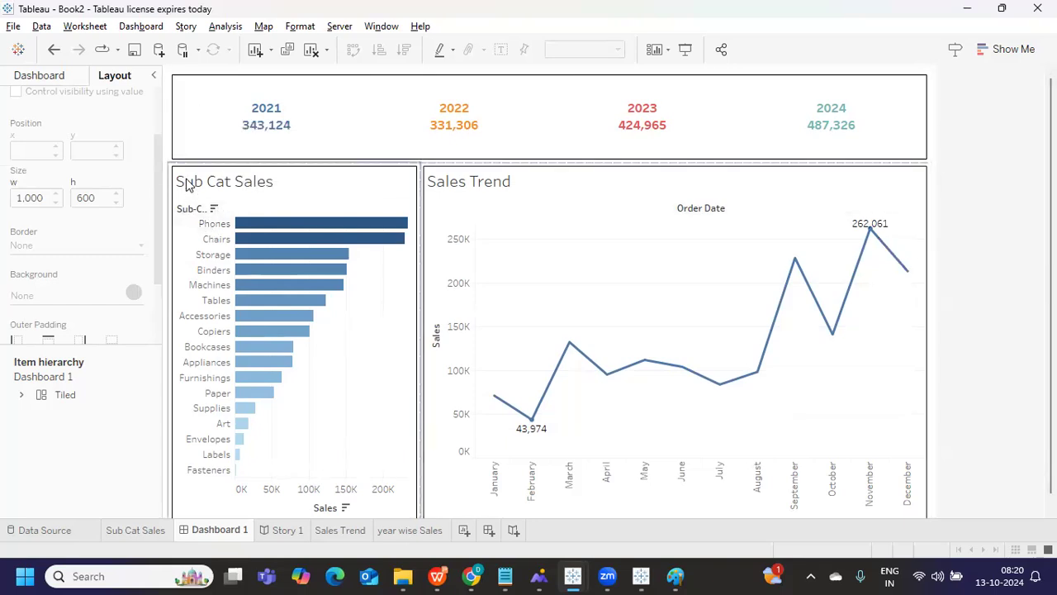
- Show the Region filter of the Sub Cat Sales sheet on the dashboard
{"action": "left_click", "coordinate": [135, 530]}
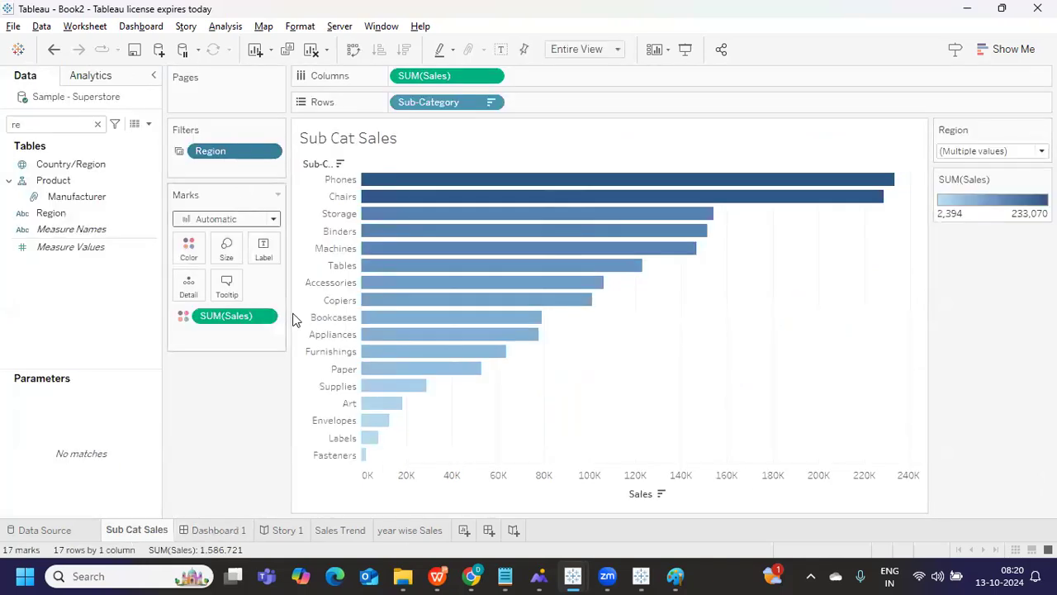
{"action": "left_click", "coordinate": [233, 531]}
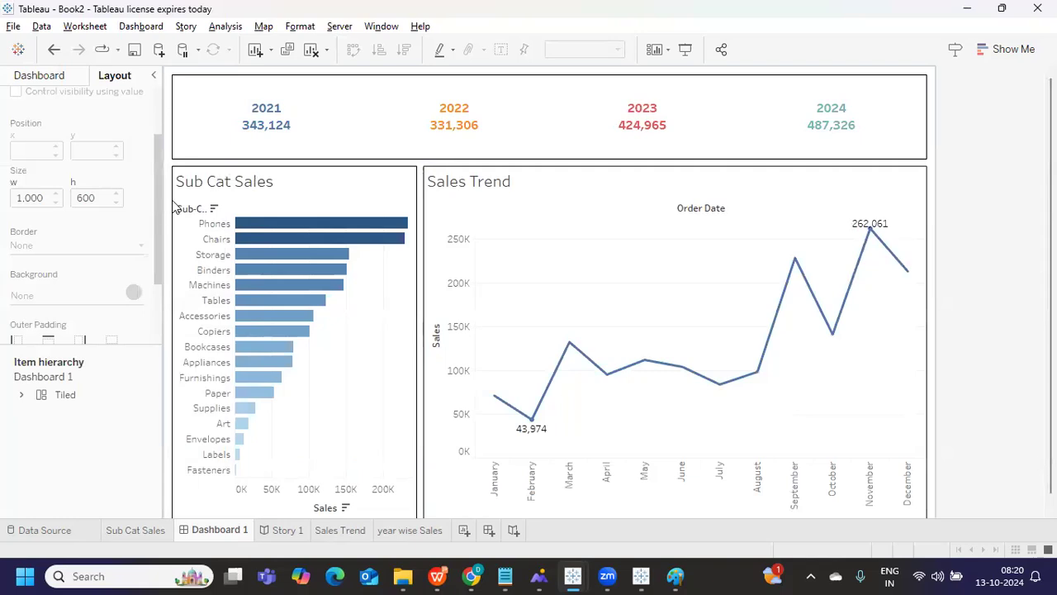
{"action": "left_click", "coordinate": [220, 188]}
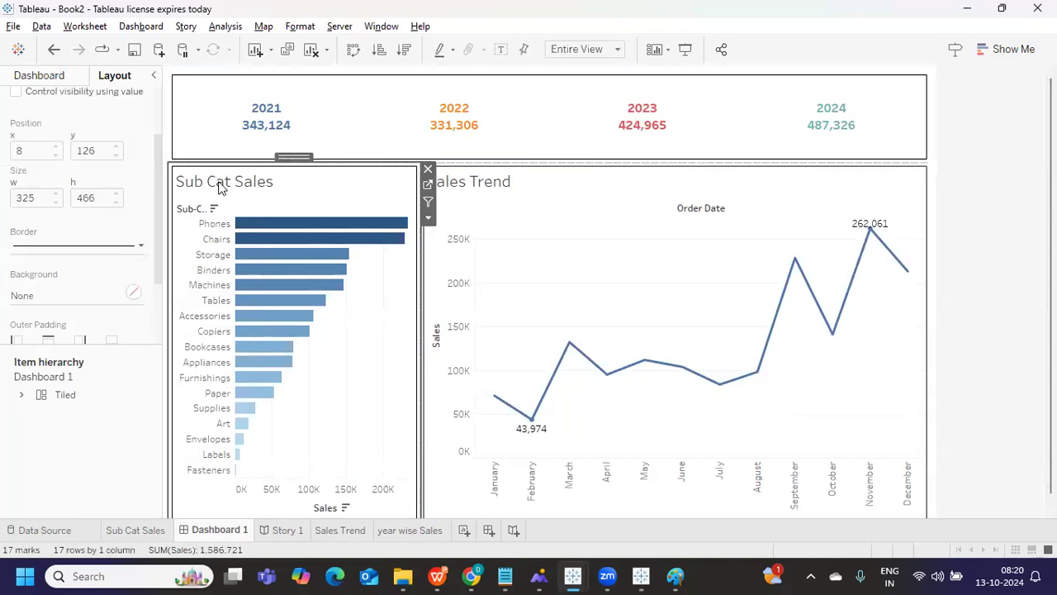
{"action": "left_click", "coordinate": [428, 218]}
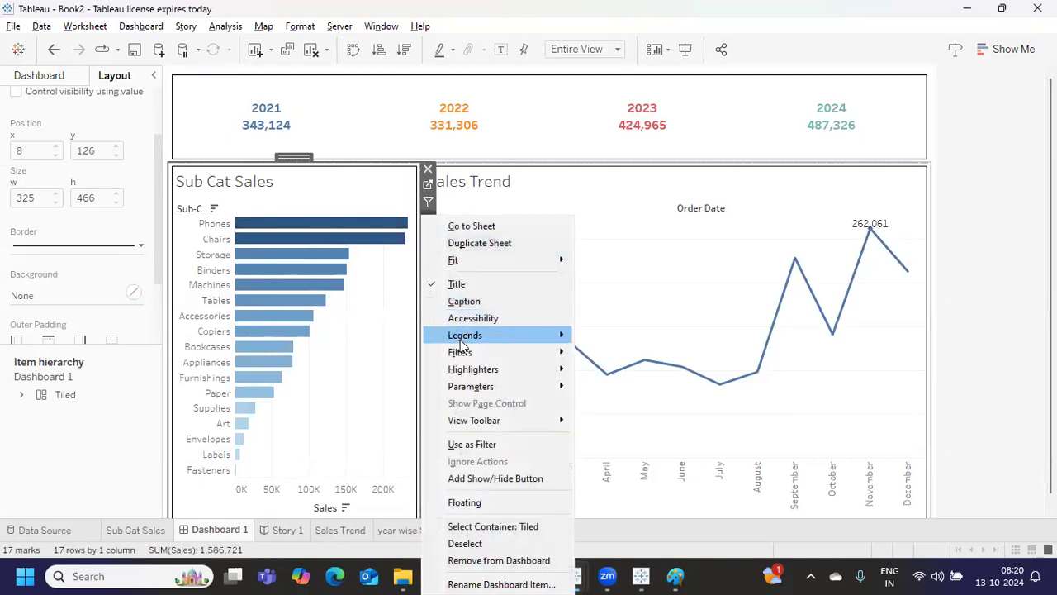
{"action": "mouse_move", "coordinate": [461, 353]}
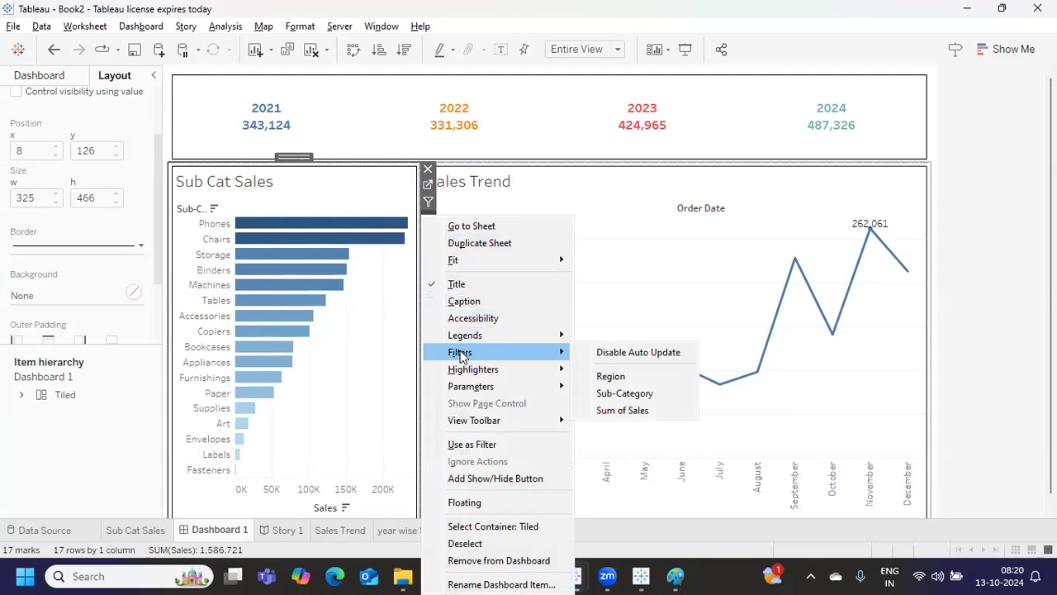
{"action": "left_click", "coordinate": [610, 376]}
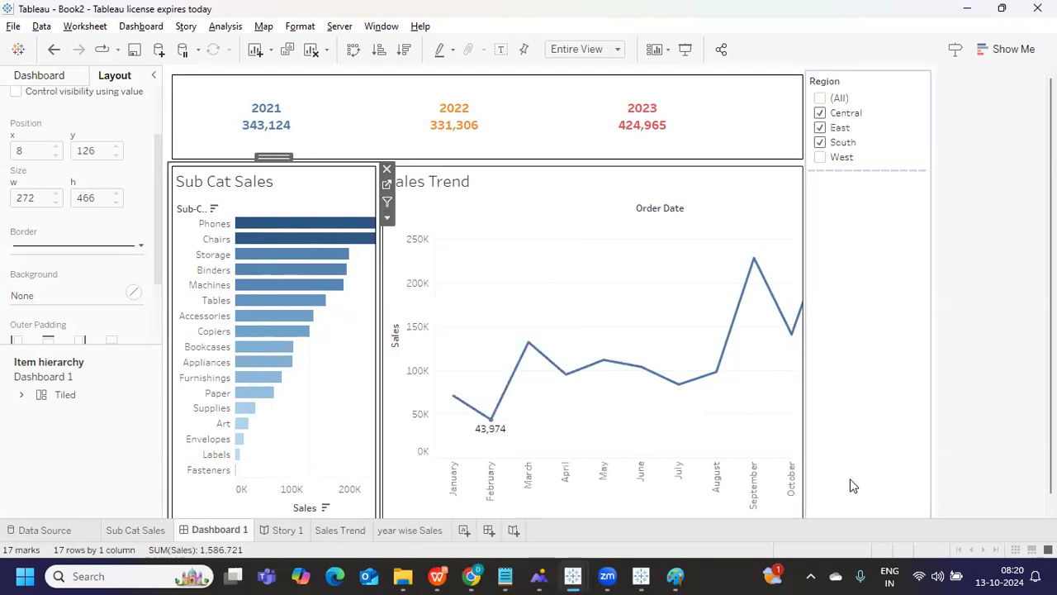
- Change the dashboard's Region filter display to Multiple Values (dropdown)
{"action": "left_click", "coordinate": [912, 99]}
{"action": "left_click", "coordinate": [936, 113]}
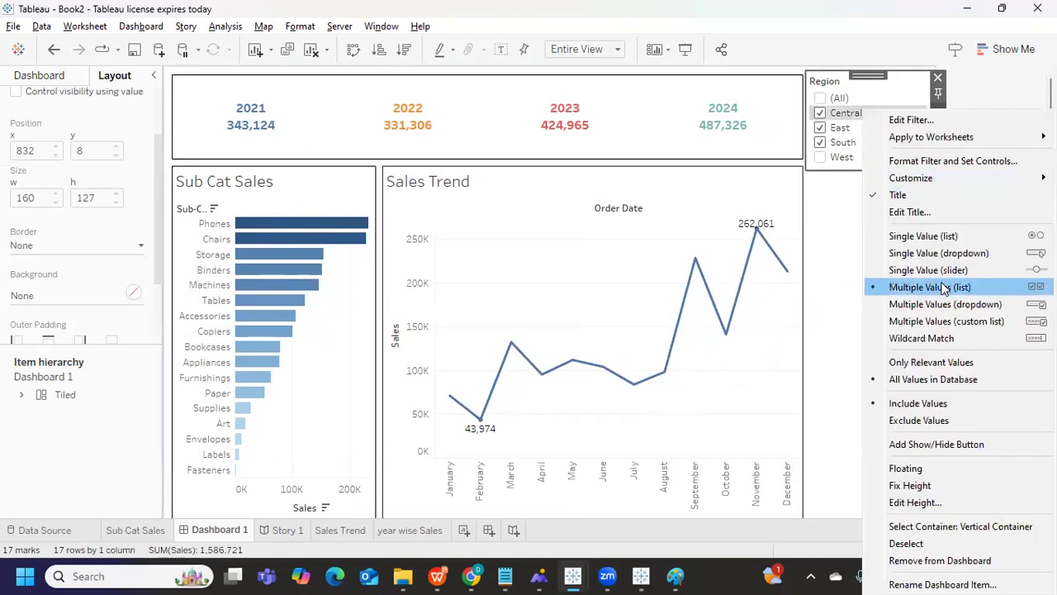
{"action": "left_click", "coordinate": [938, 305]}
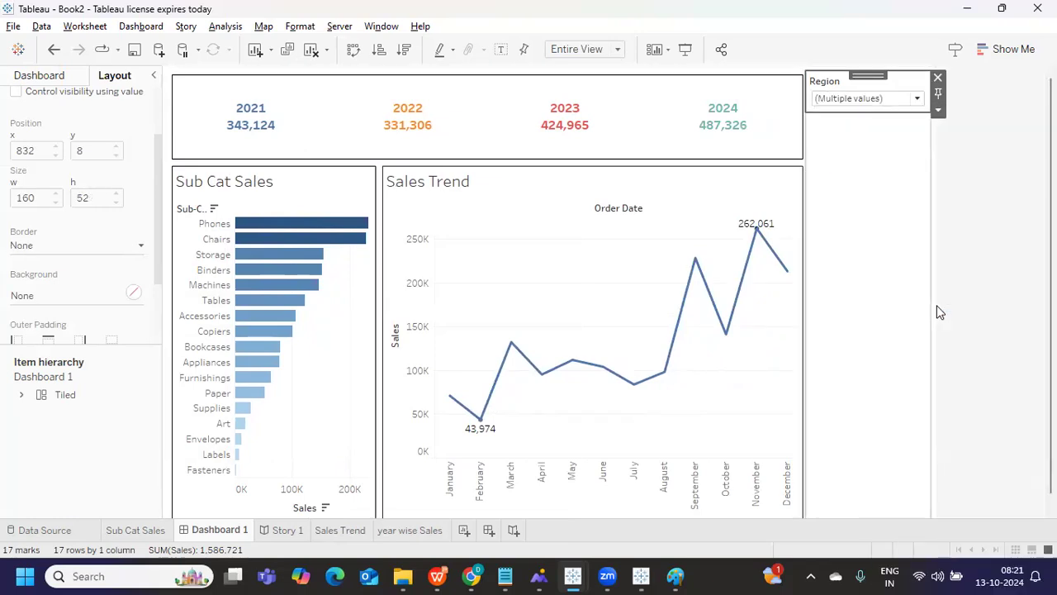
- Add West to the regions selected in the dashboard's Region filter
{"action": "left_click", "coordinate": [856, 103]}
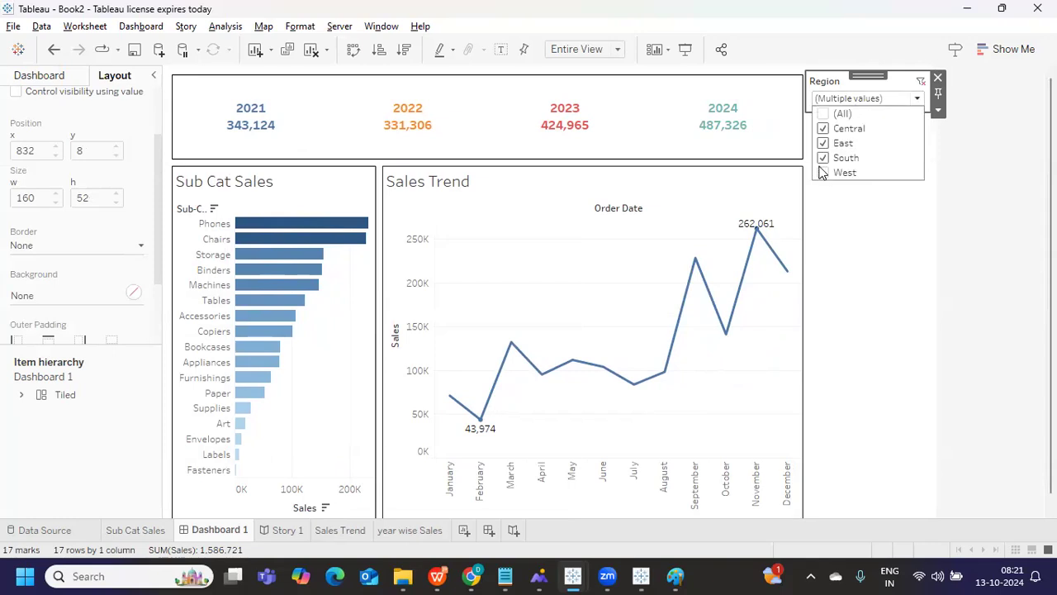
{"action": "left_click", "coordinate": [822, 174]}
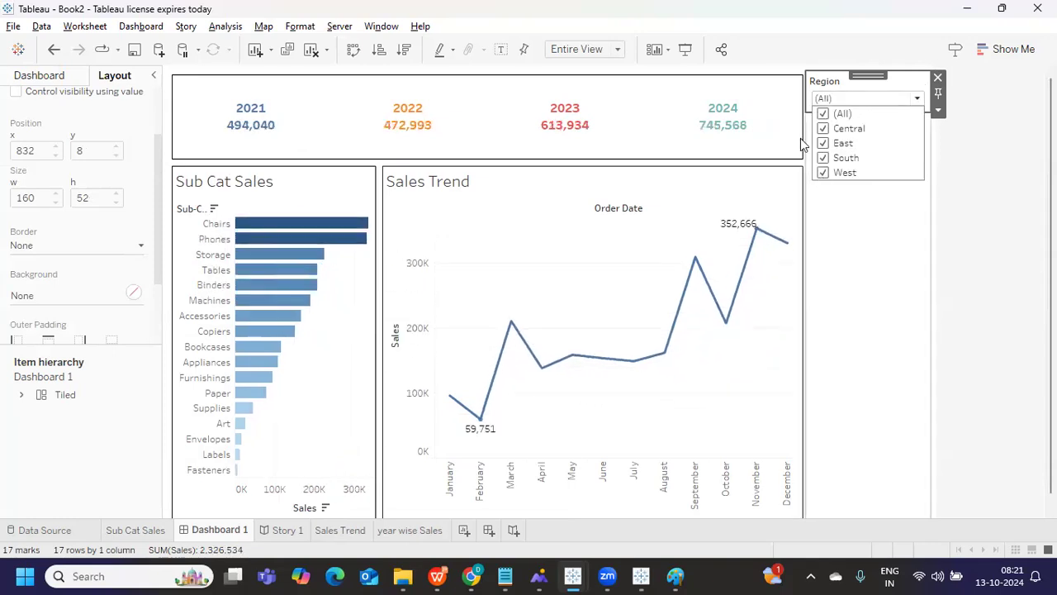
- Restrict the Region filter to Central, and add East, South and West back one at a time
{"action": "left_click", "coordinate": [822, 114]}
{"action": "left_click", "coordinate": [823, 130]}
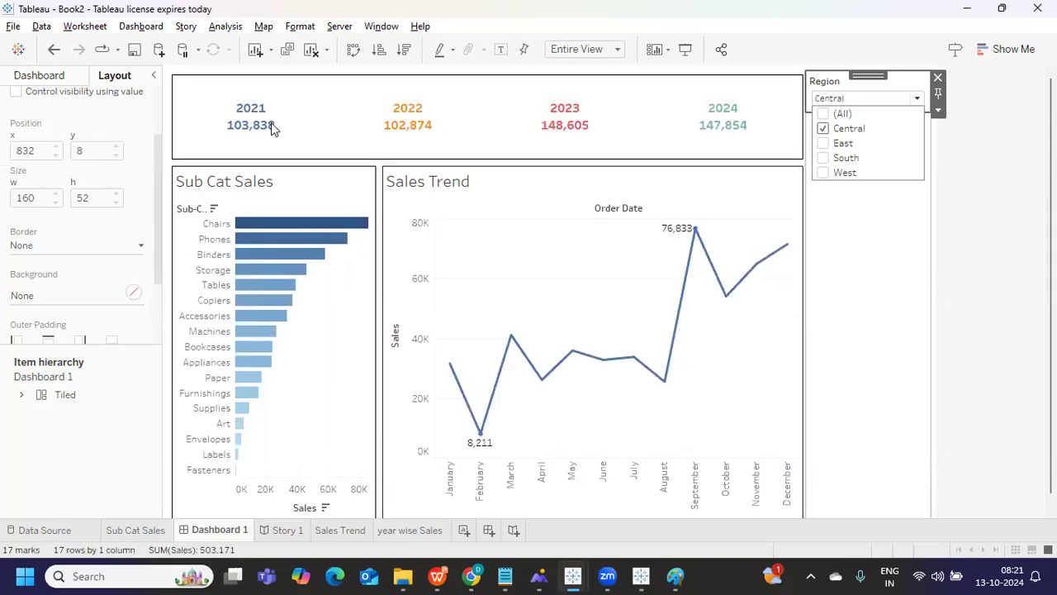
{"action": "left_click", "coordinate": [824, 144]}
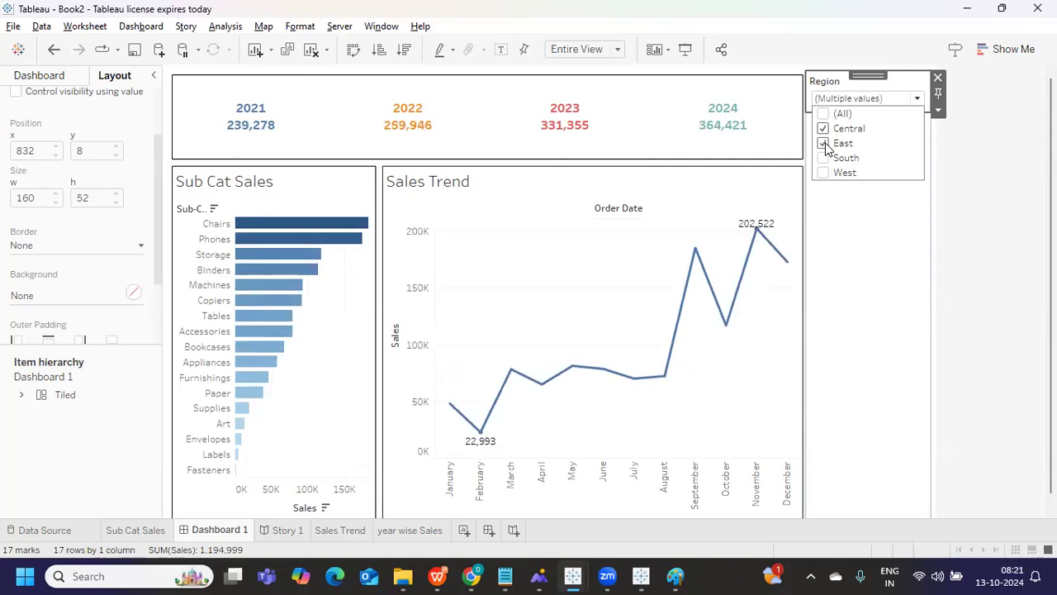
{"action": "left_click", "coordinate": [824, 158]}
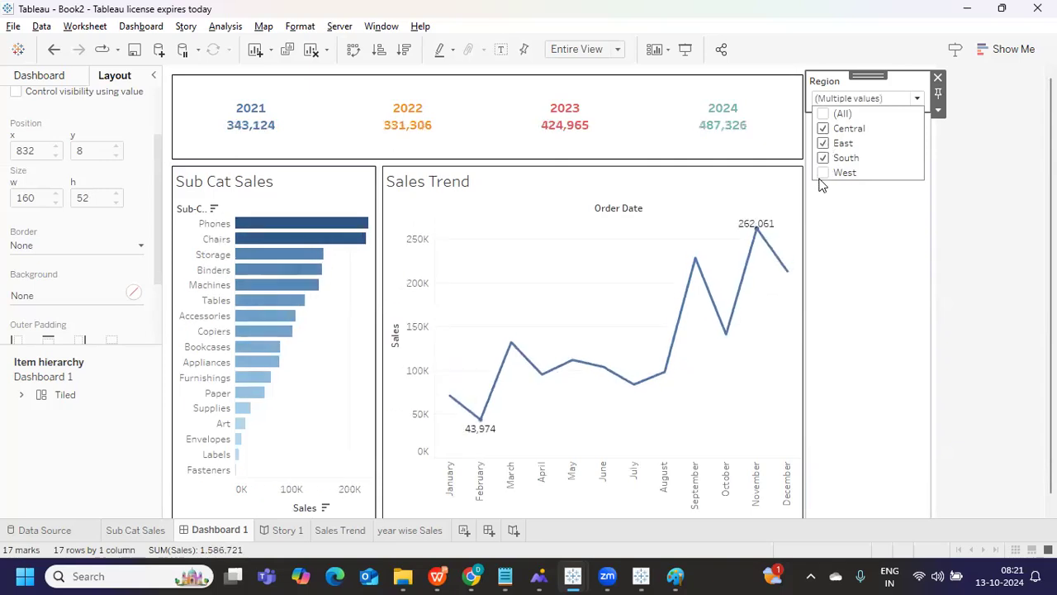
{"action": "left_click", "coordinate": [824, 173]}
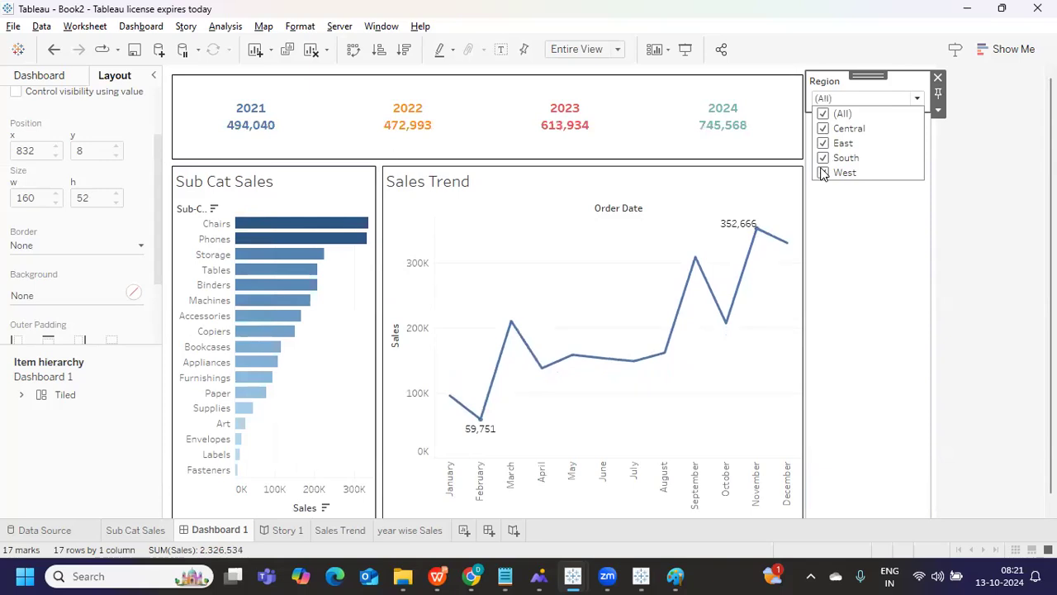
{"action": "left_click", "coordinate": [824, 176]}
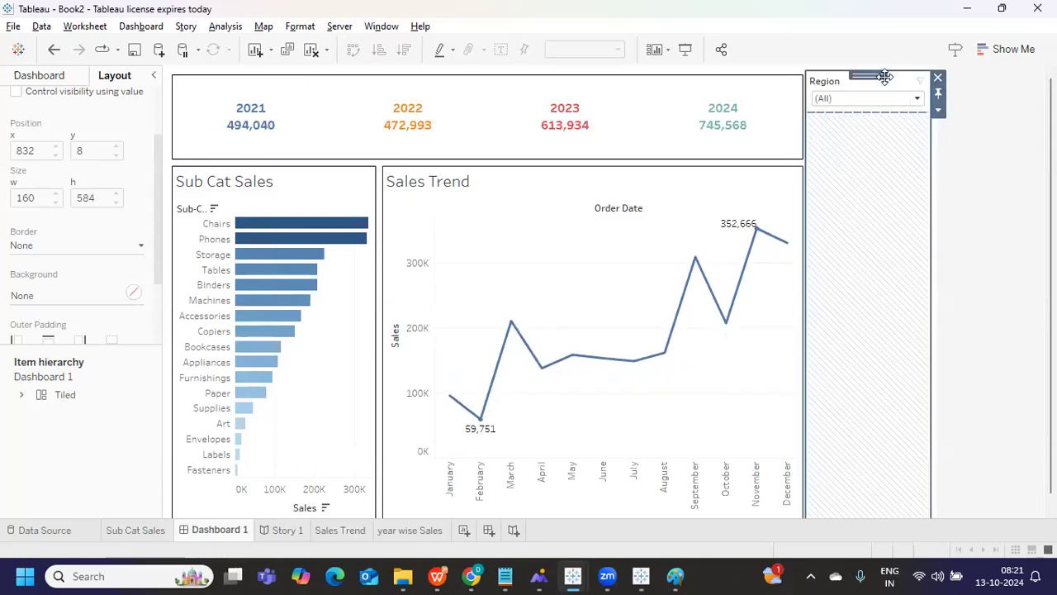
- Move the Region filter to the left of the yearly sales figures and narrow its container to fit the dropdown
{"action": "left_click_drag", "start_coordinate": [872, 73], "coordinate": [229, 124]}
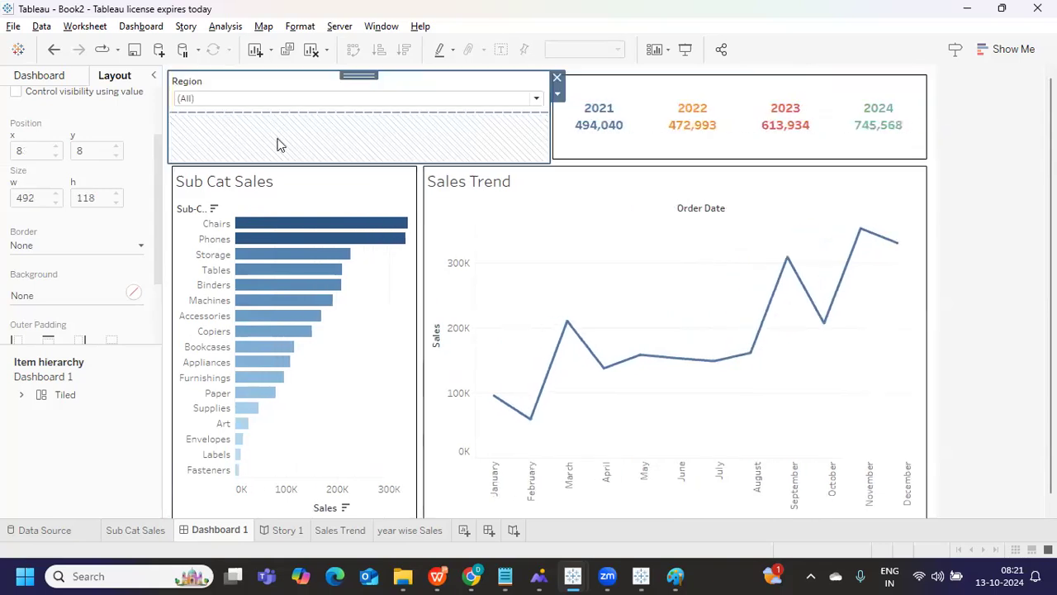
{"action": "mouse_move", "coordinate": [547, 136]}
{"action": "left_mouse_down"}
{"action": "mouse_move", "coordinate": [275, 135]}
{"action": "mouse_move", "coordinate": [283, 140]}
{"action": "left_mouse_up"}
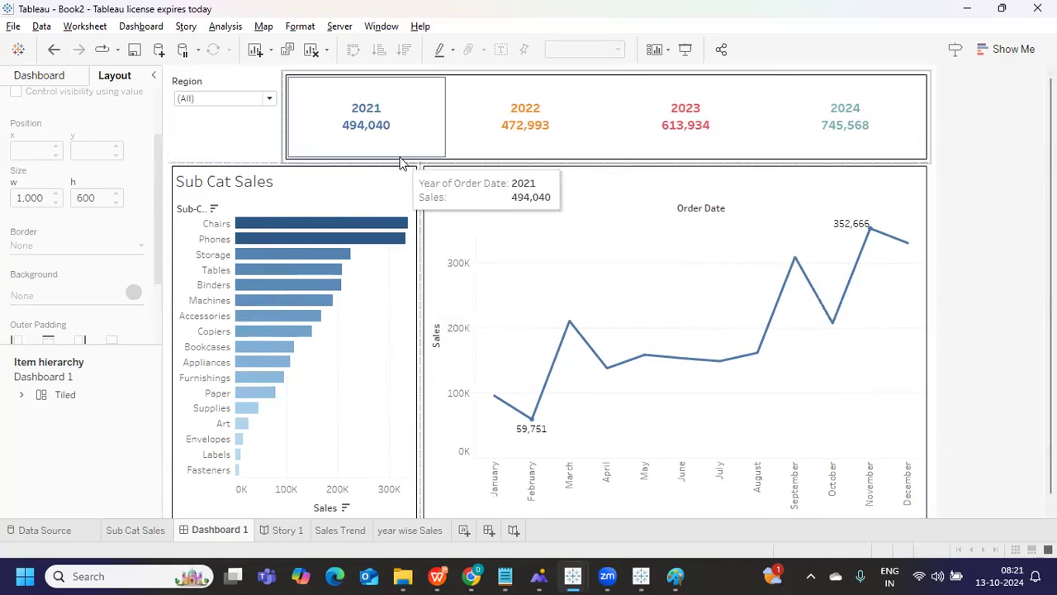
- Rename the Dashboard 1 sheet as My First Dashboard
{"action": "double_click", "coordinate": [205, 530]}
{"action": "type", "text": "My First Dashboard"}
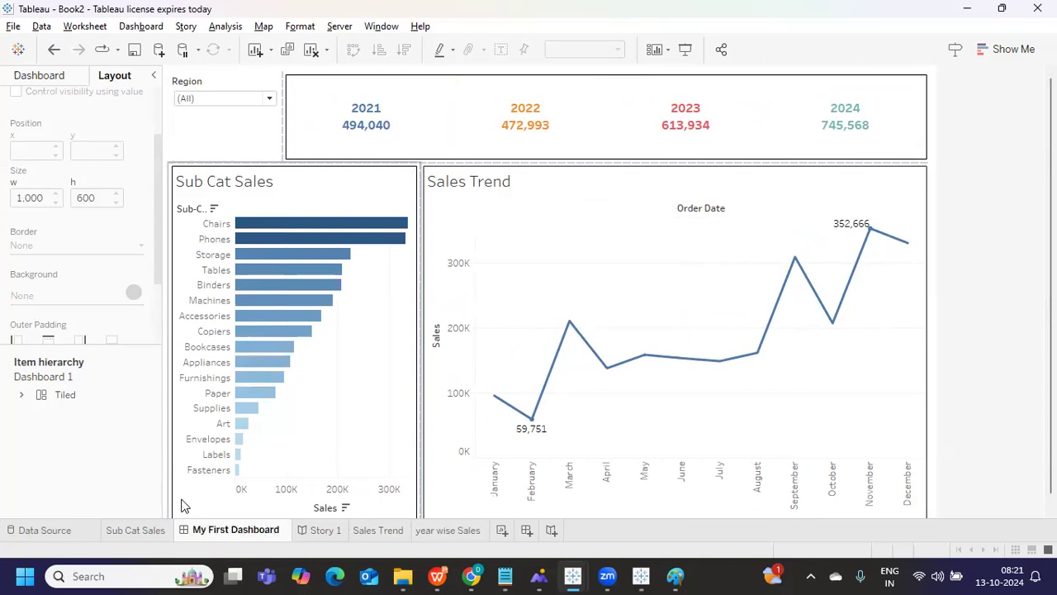
{"action": "left_click", "coordinate": [974, 249]}
- Export the dashboard as a PNG image named My First Dashboard in the Downloads folder
{"action": "left_click", "coordinate": [142, 27]}
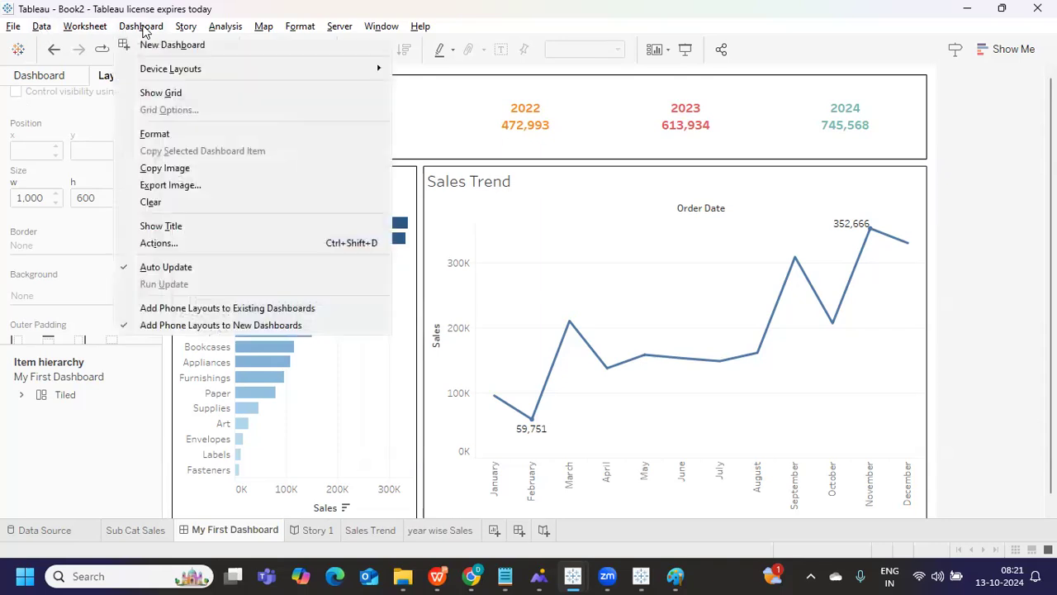
{"action": "left_click", "coordinate": [184, 195]}
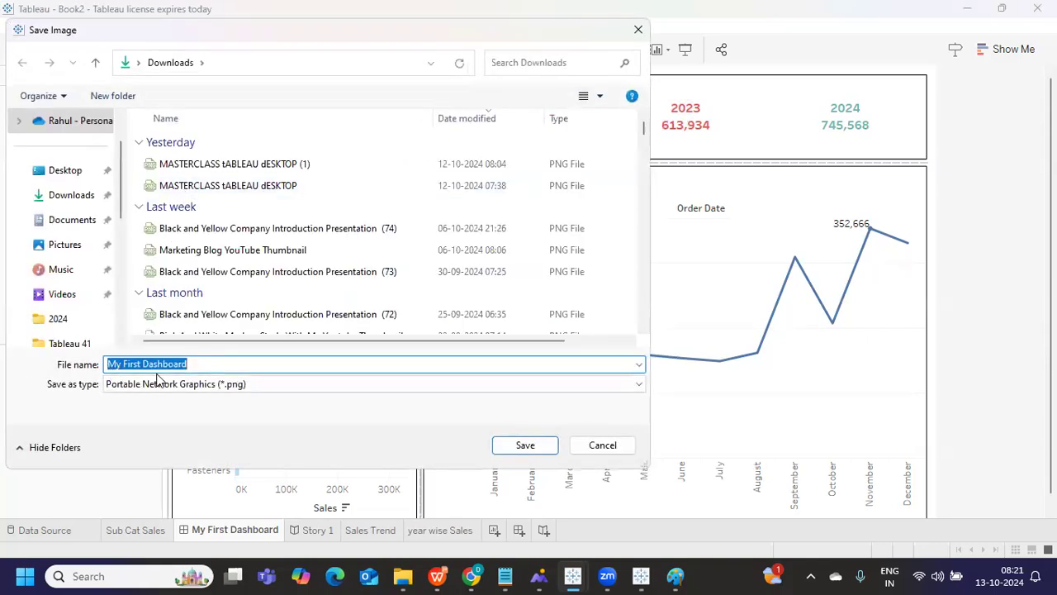
{"action": "left_click", "coordinate": [526, 446]}
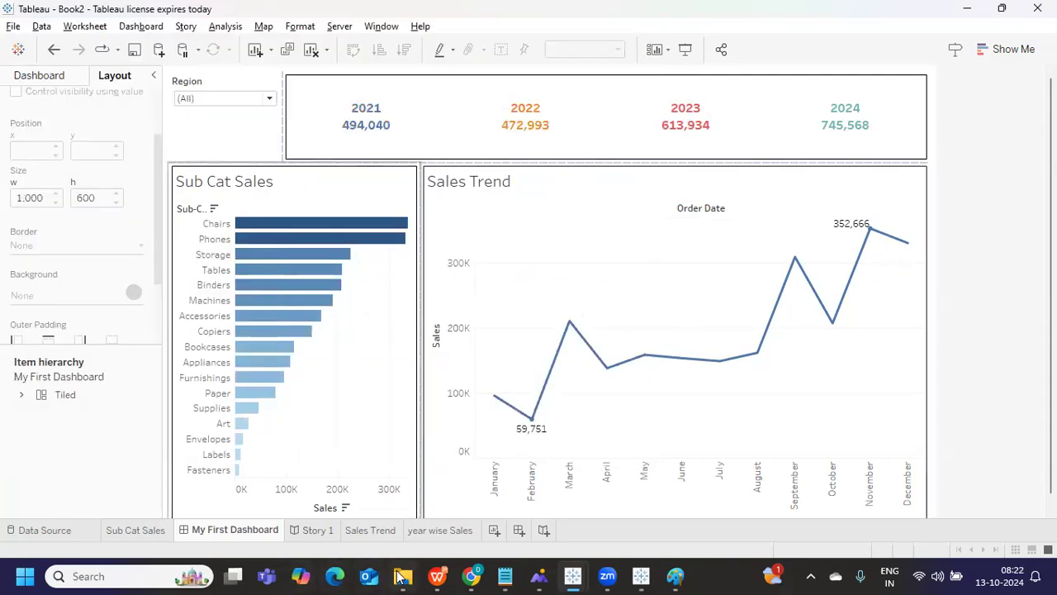
- Switch to File Explorer, view the exported My First Dashboard image from Downloads, and return to the Tableau workbook
{"action": "mouse_move", "coordinate": [403, 576]}
{"action": "left_click", "coordinate": [405, 507]}
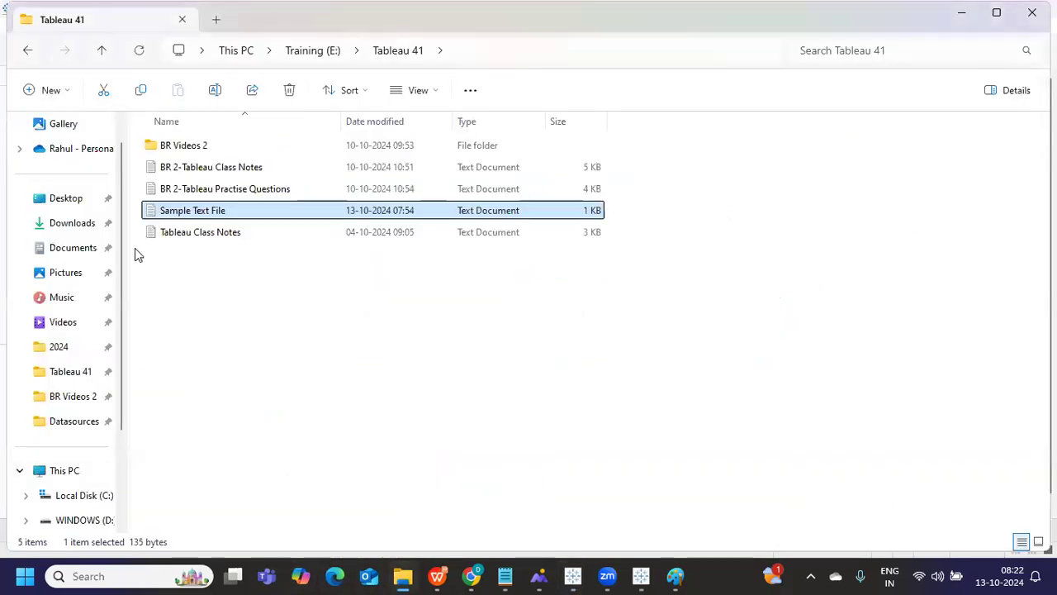
{"action": "left_click", "coordinate": [83, 226]}
{"action": "left_click", "coordinate": [208, 166]}
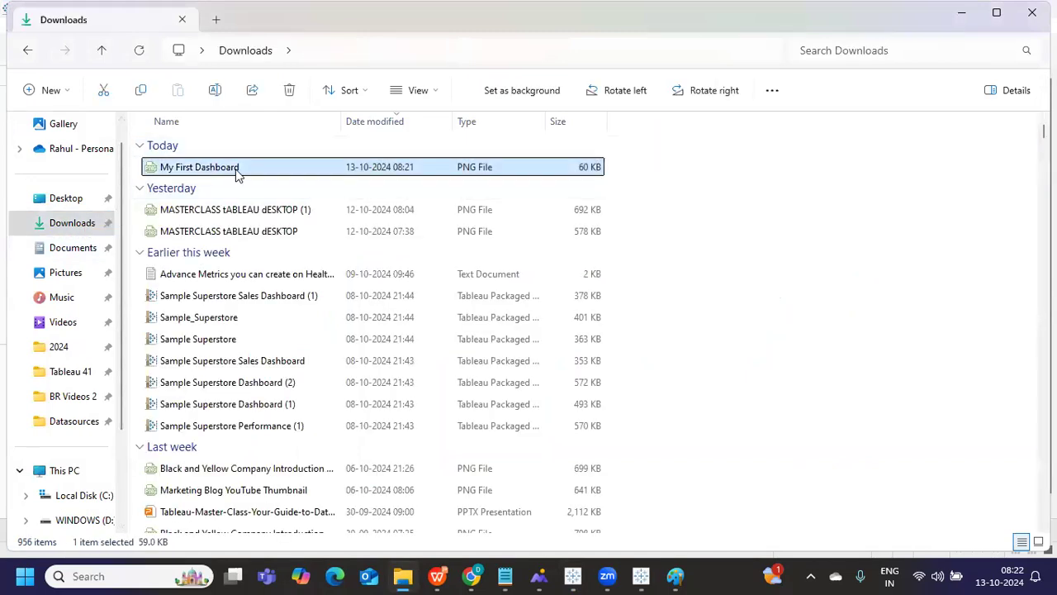
{"action": "key", "text": "Return"}
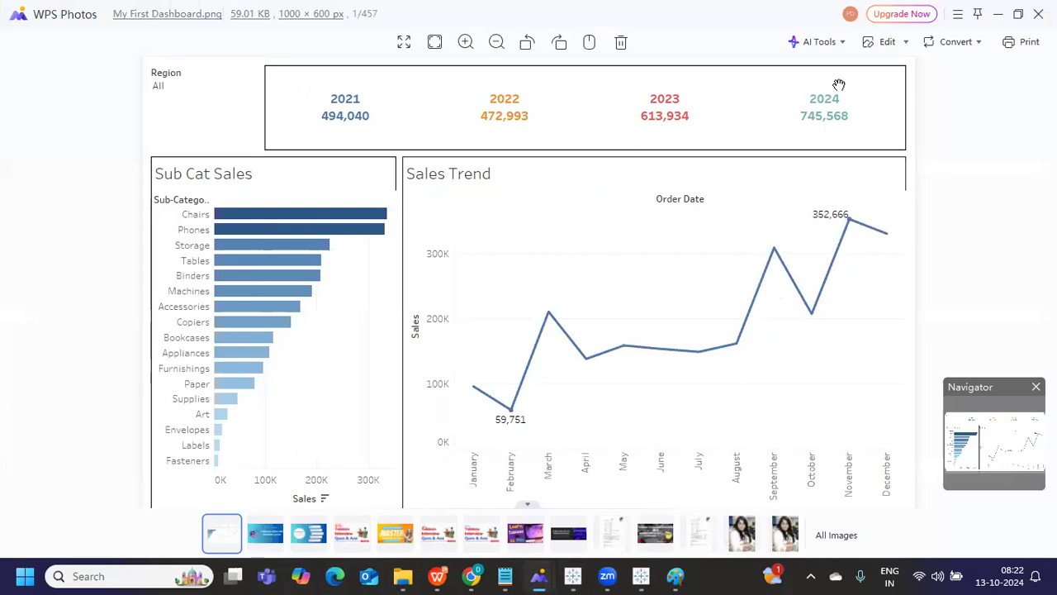
{"action": "left_click", "coordinate": [997, 17]}
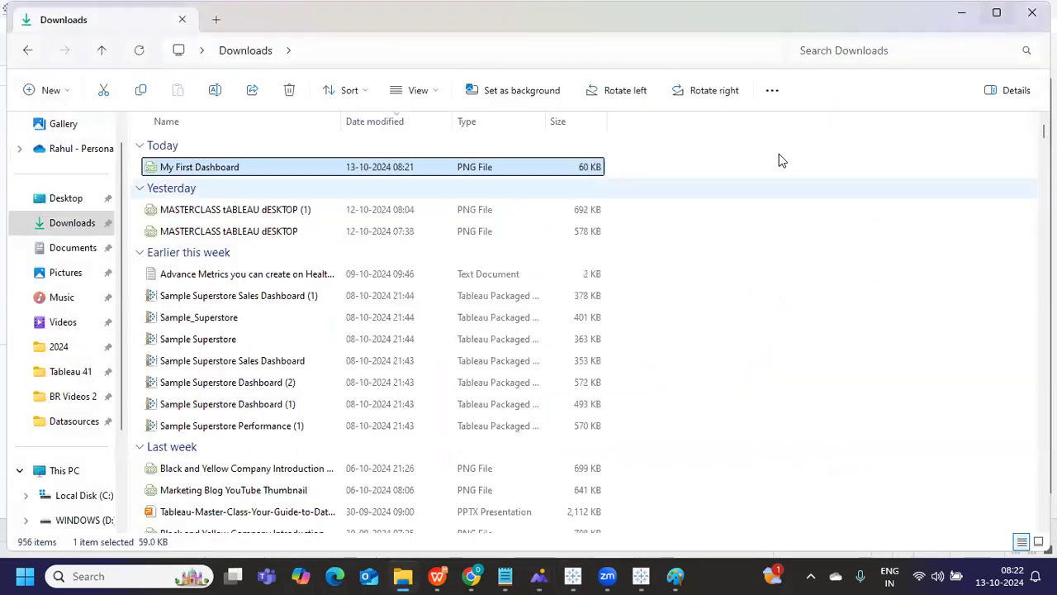
{"action": "mouse_move", "coordinate": [572, 576]}
{"action": "left_click", "coordinate": [657, 537]}
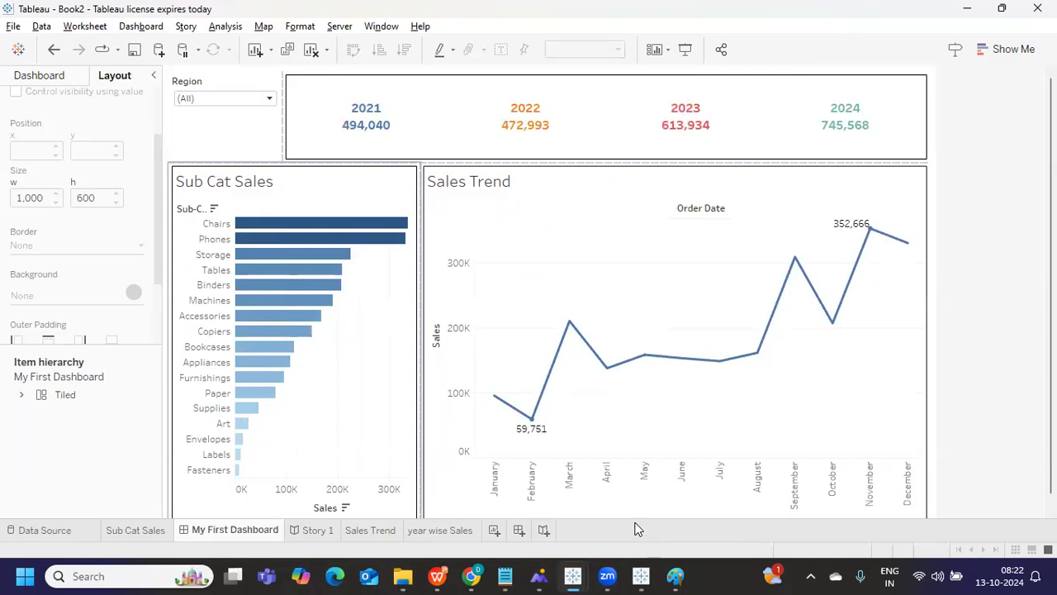
- Set the dashboard's default shading to medium blue after trying dark blue, grey and light grey
{"action": "left_click", "coordinate": [139, 28]}
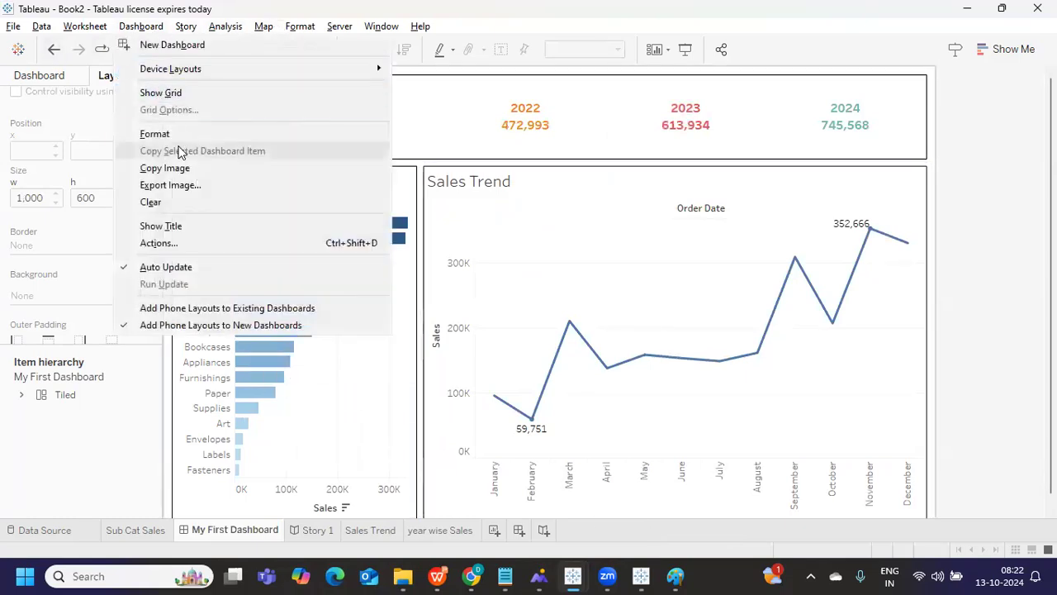
{"action": "left_click", "coordinate": [157, 133]}
{"action": "left_click", "coordinate": [97, 125]}
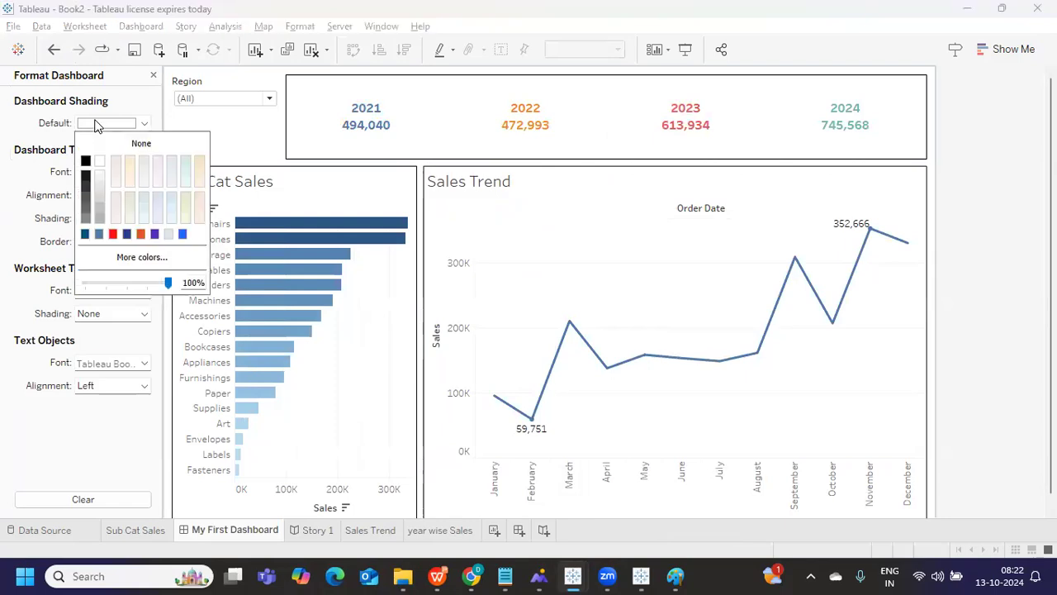
{"action": "left_click", "coordinate": [86, 235]}
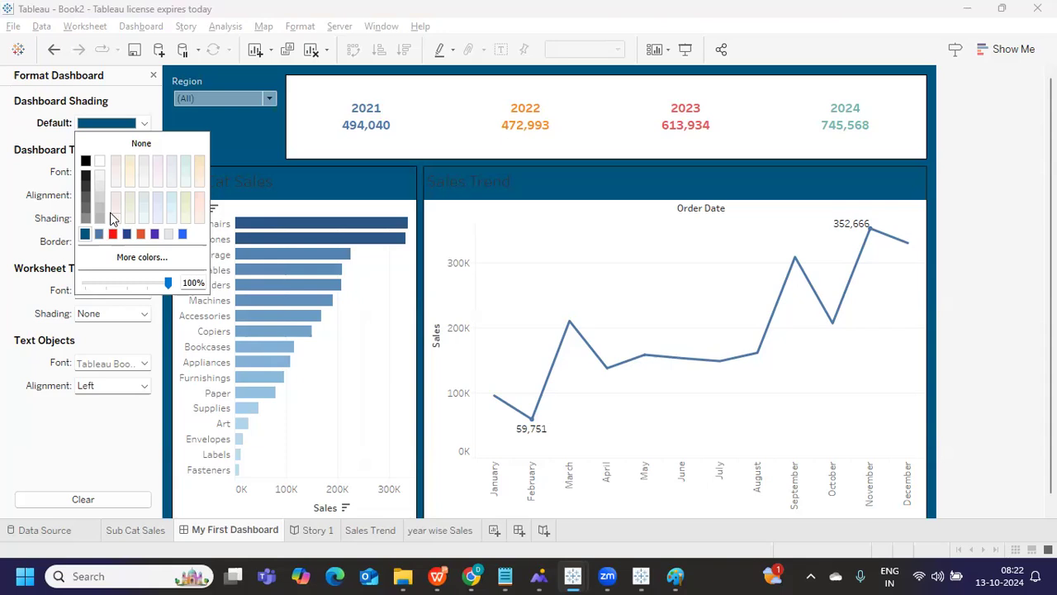
{"action": "left_click", "coordinate": [86, 219]}
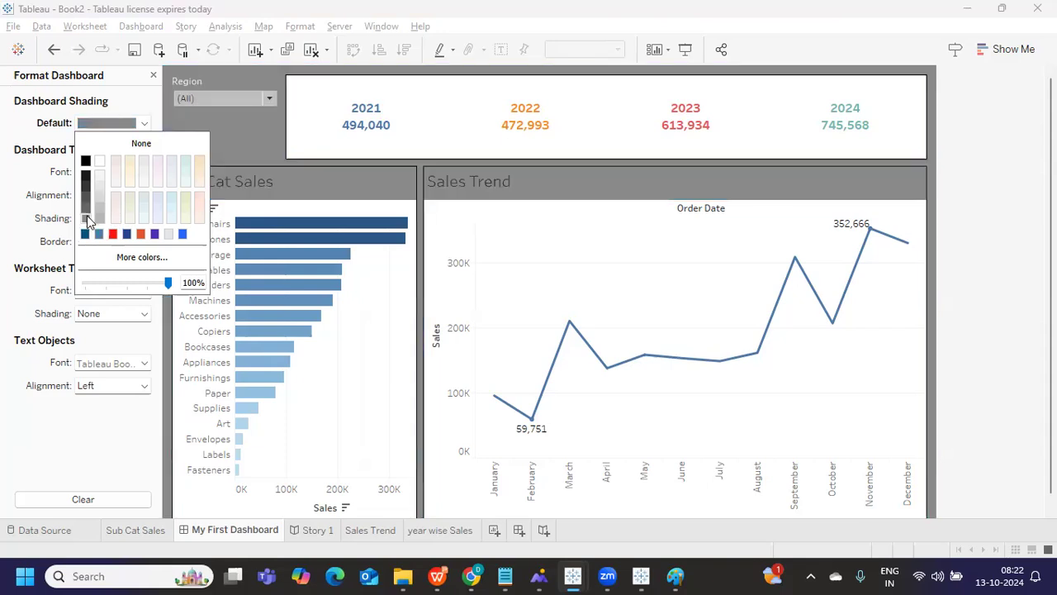
{"action": "left_click", "coordinate": [169, 235]}
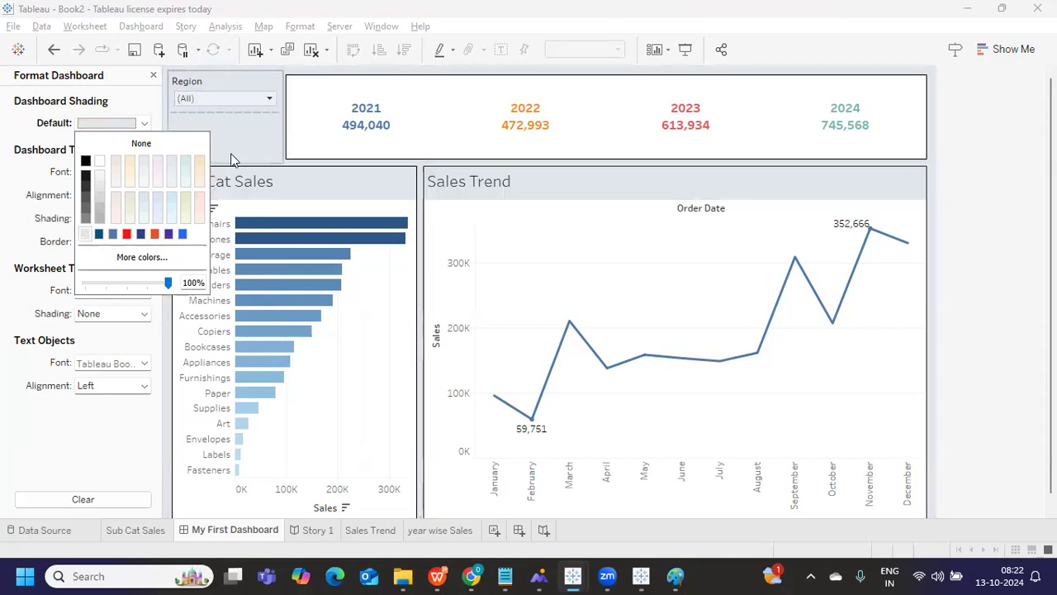
{"action": "left_click", "coordinate": [113, 235]}
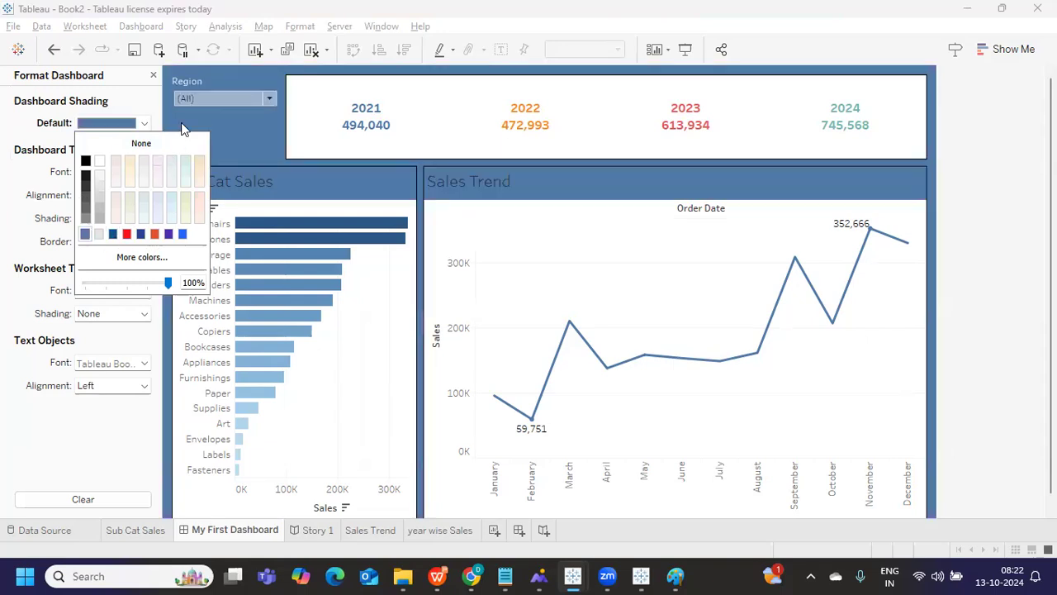
{"action": "left_click", "coordinate": [255, 137]}
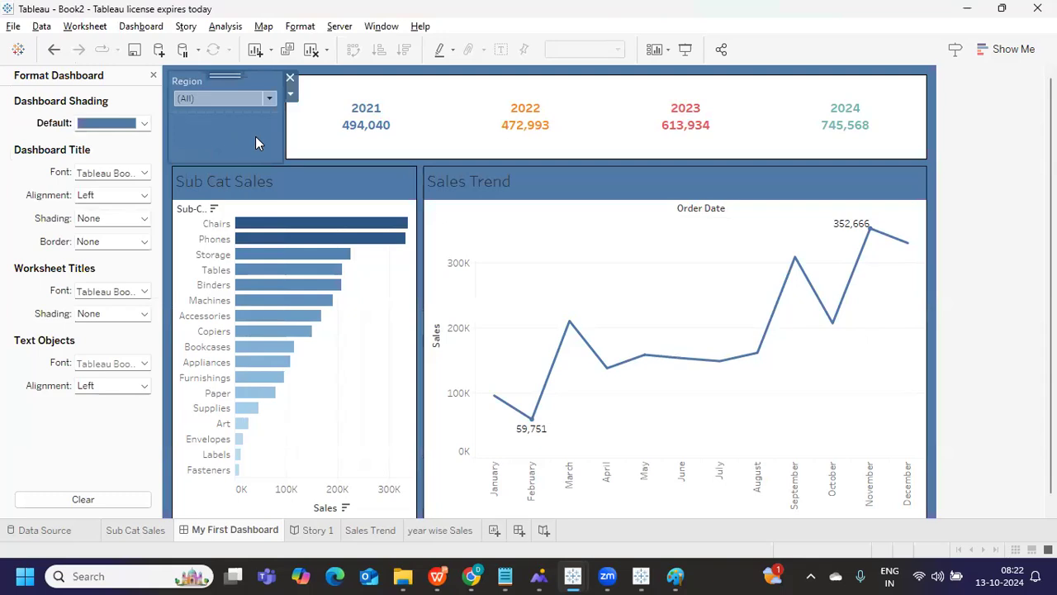
- Set the Sub Cat Sales sheet's worksheet shading to None
{"action": "left_click", "coordinate": [371, 327]}
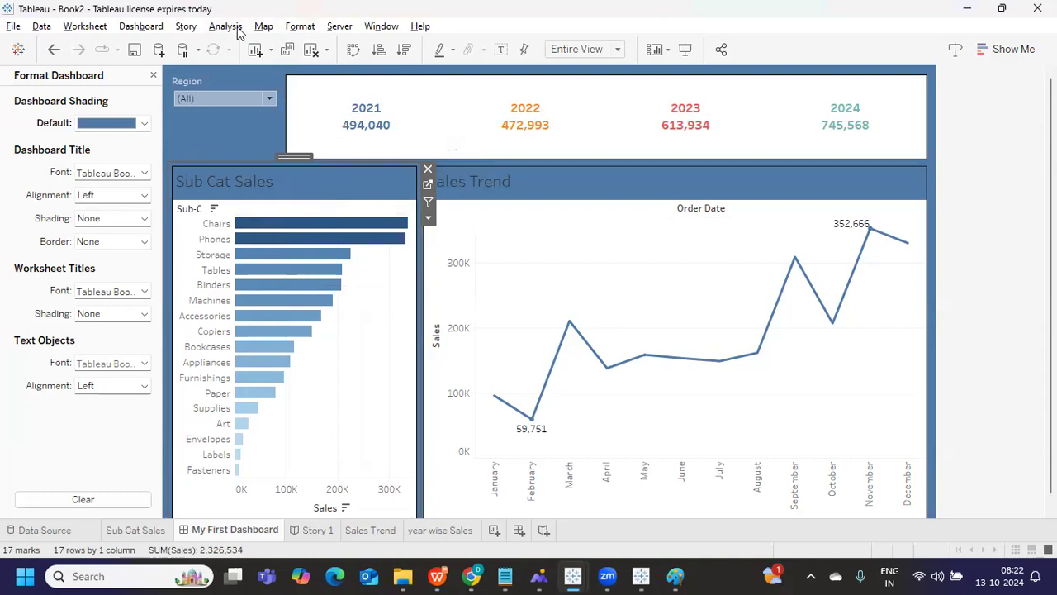
{"action": "left_click", "coordinate": [301, 26]}
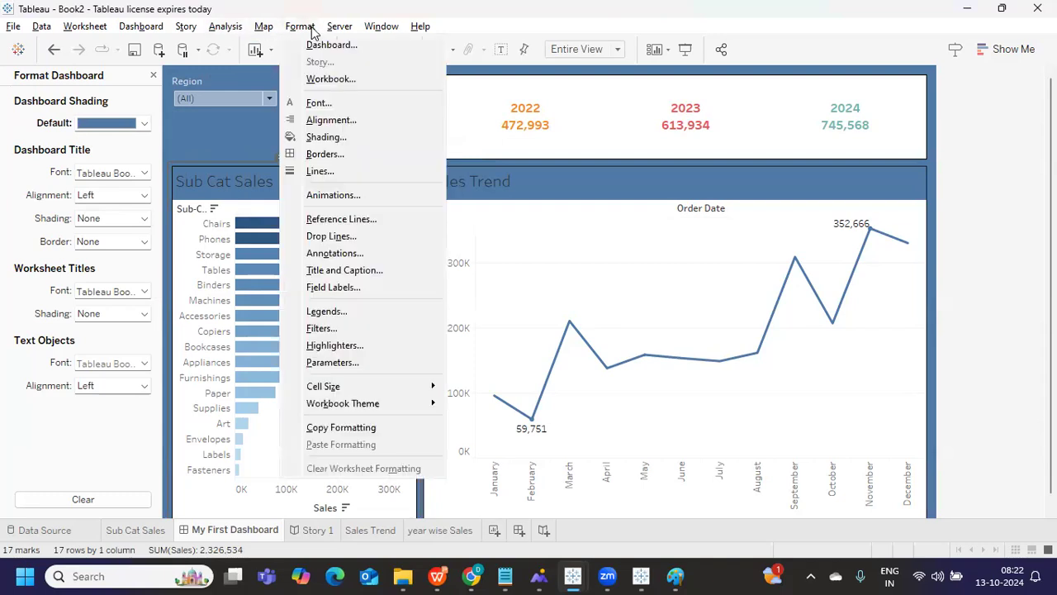
{"action": "left_click", "coordinate": [320, 139]}
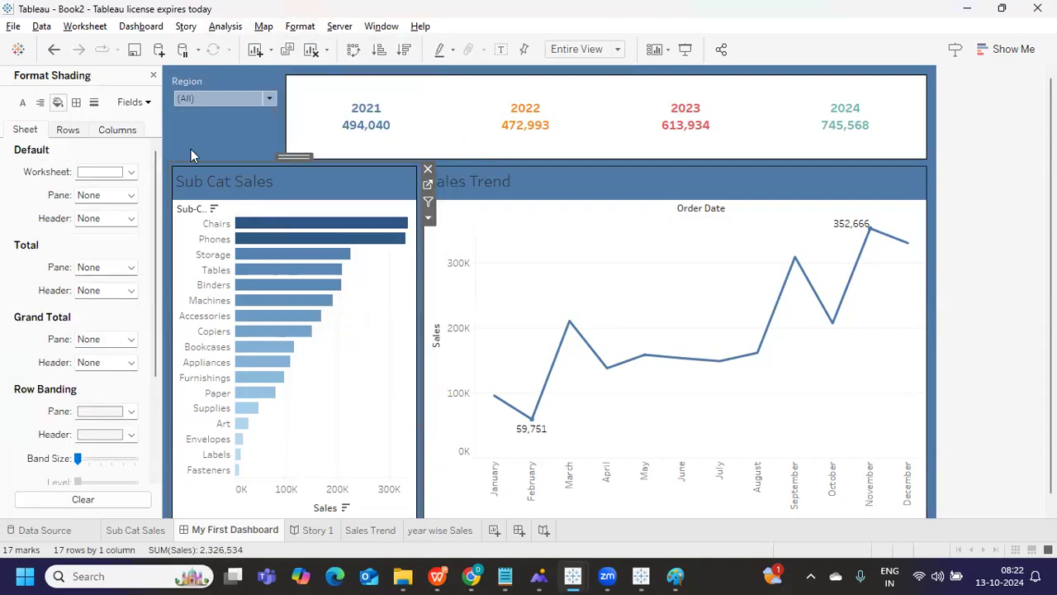
{"action": "left_click", "coordinate": [99, 172]}
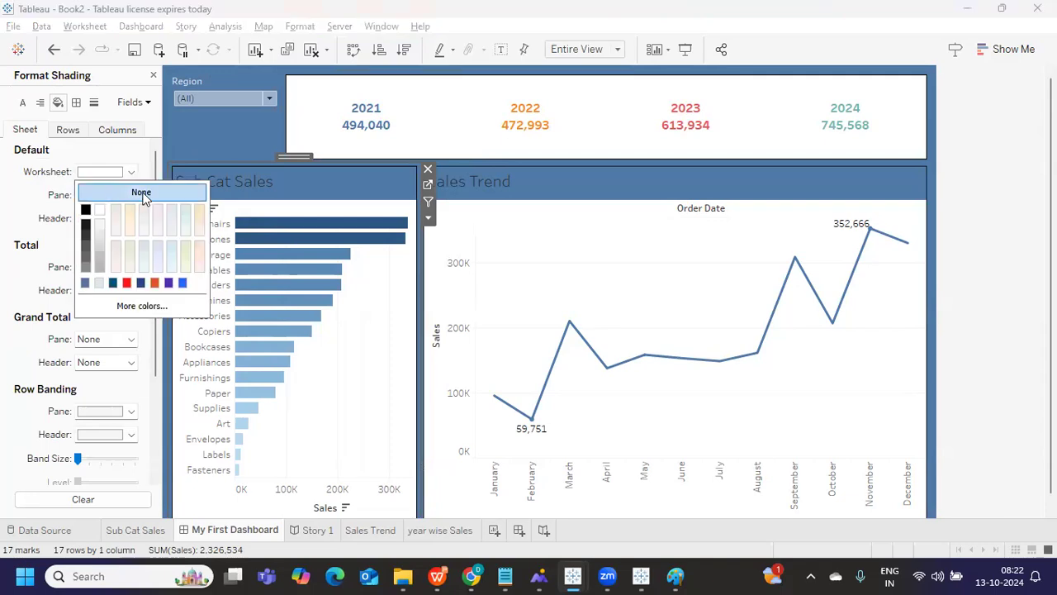
{"action": "left_click", "coordinate": [142, 195]}
- Set the Sales Trend sheet's worksheet shading to None
{"action": "left_click", "coordinate": [429, 253]}
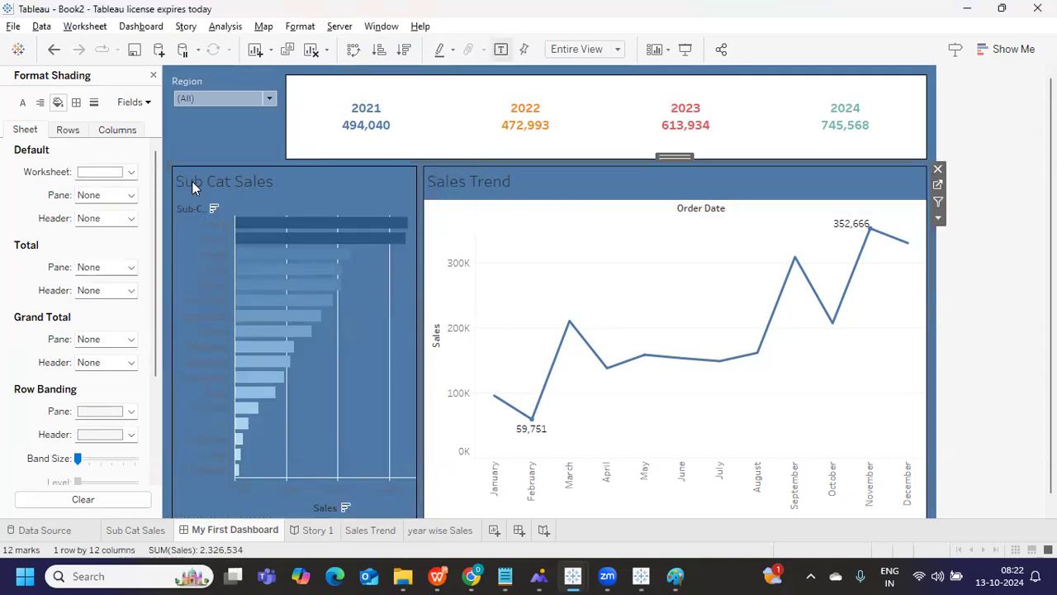
{"action": "left_click", "coordinate": [99, 172]}
{"action": "left_click", "coordinate": [153, 195]}
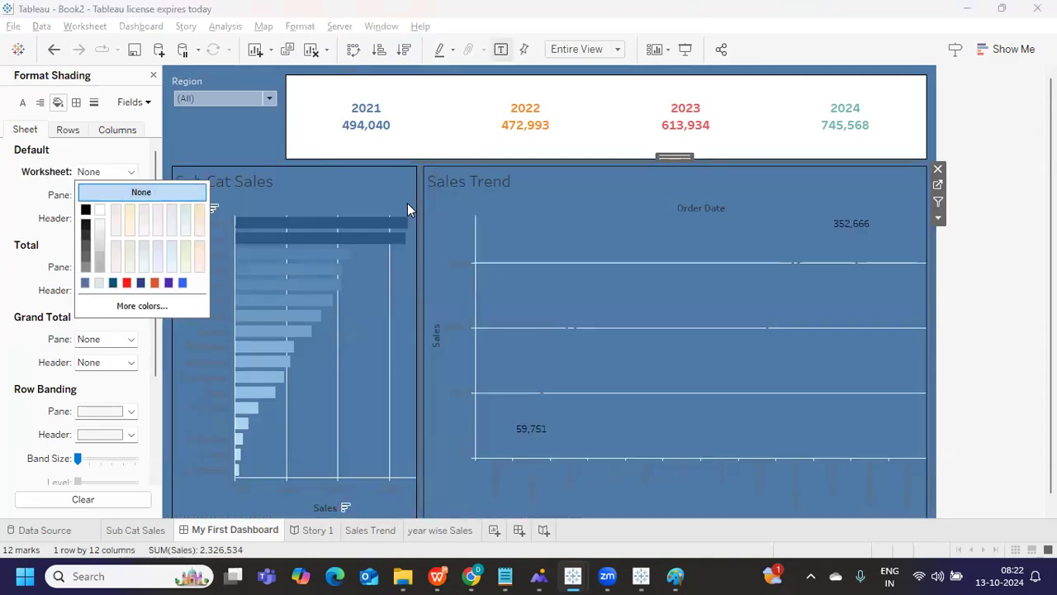
- Set the year wise Sales sheet's worksheet shading to None and close the shading settings
{"action": "left_click", "coordinate": [465, 137]}
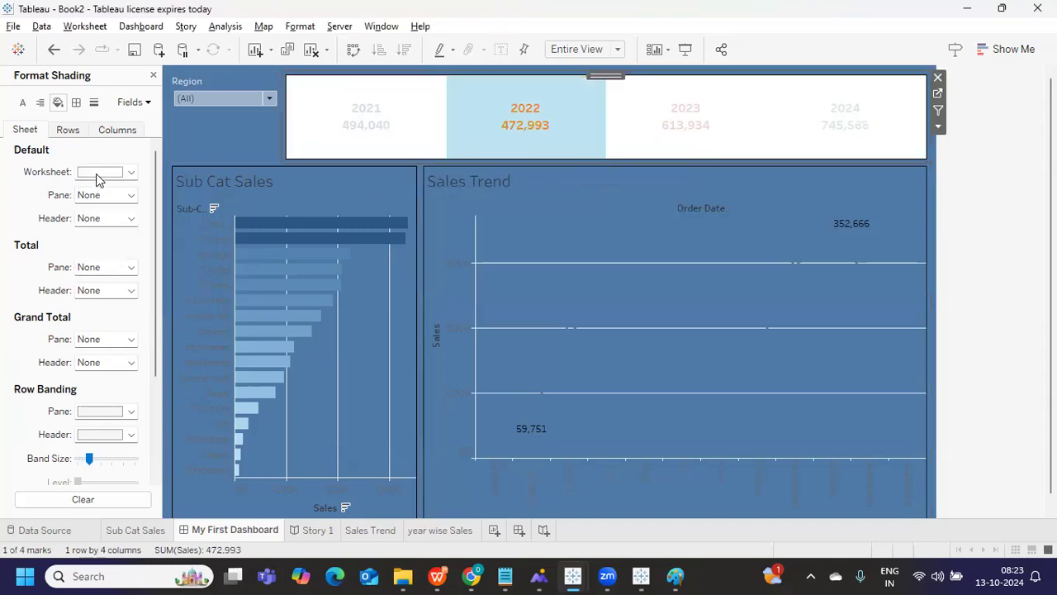
{"action": "left_click", "coordinate": [101, 172]}
{"action": "left_click", "coordinate": [103, 195]}
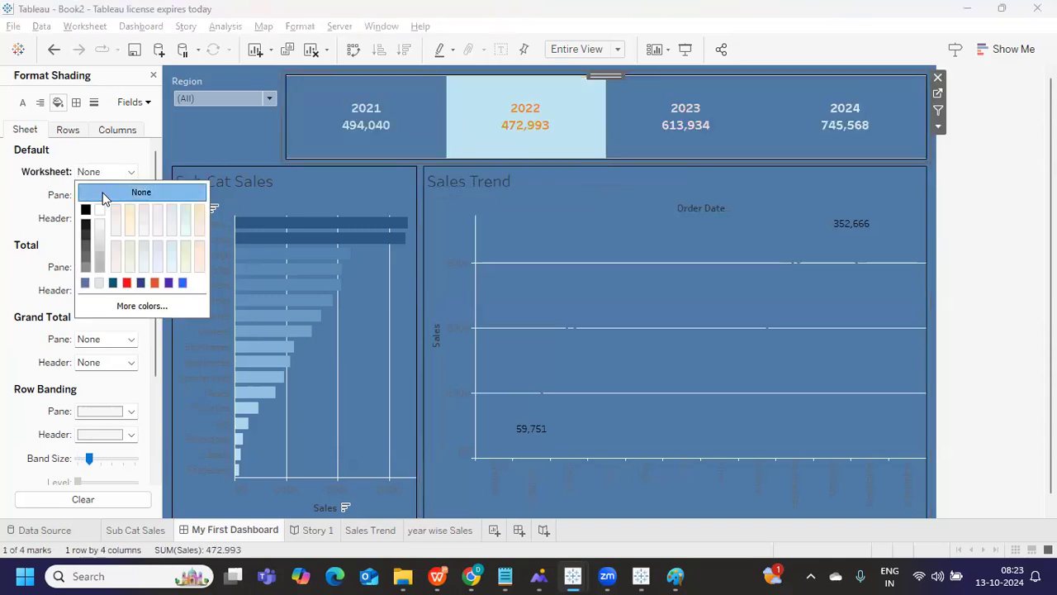
{"action": "left_click", "coordinate": [152, 75]}
{"action": "left_click", "coordinate": [153, 75]}
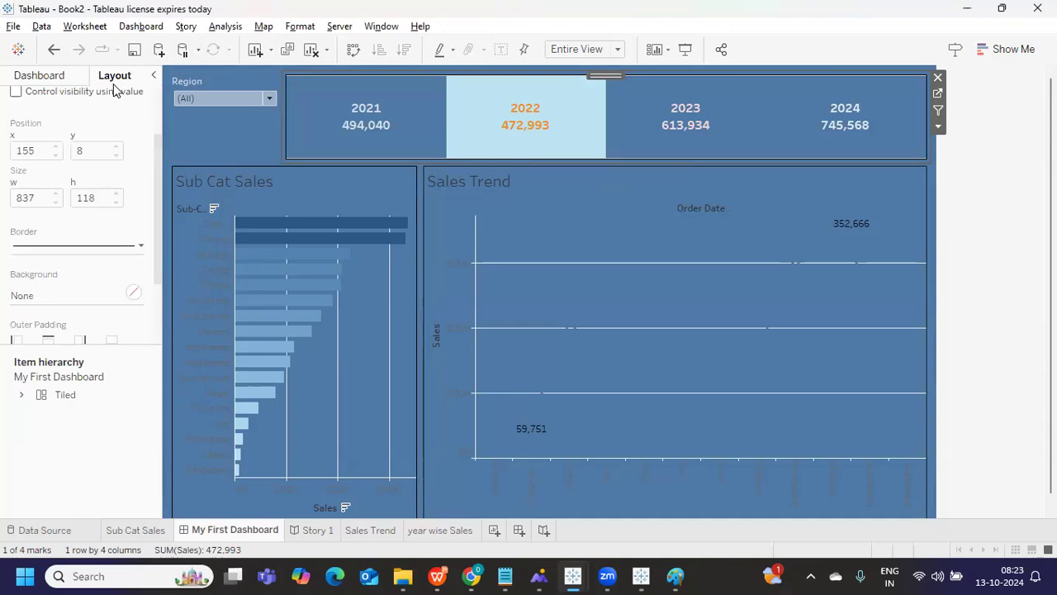
- Set the dashboard's default shading to black after trying light grey and white
{"action": "left_click", "coordinate": [137, 26]}
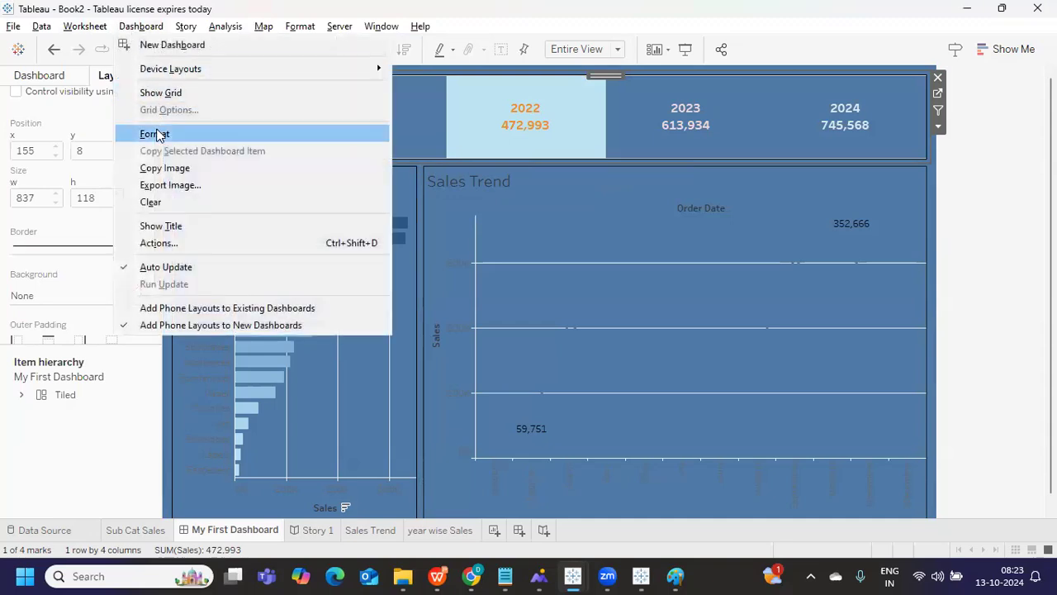
{"action": "left_click", "coordinate": [154, 135]}
{"action": "left_click", "coordinate": [103, 123]}
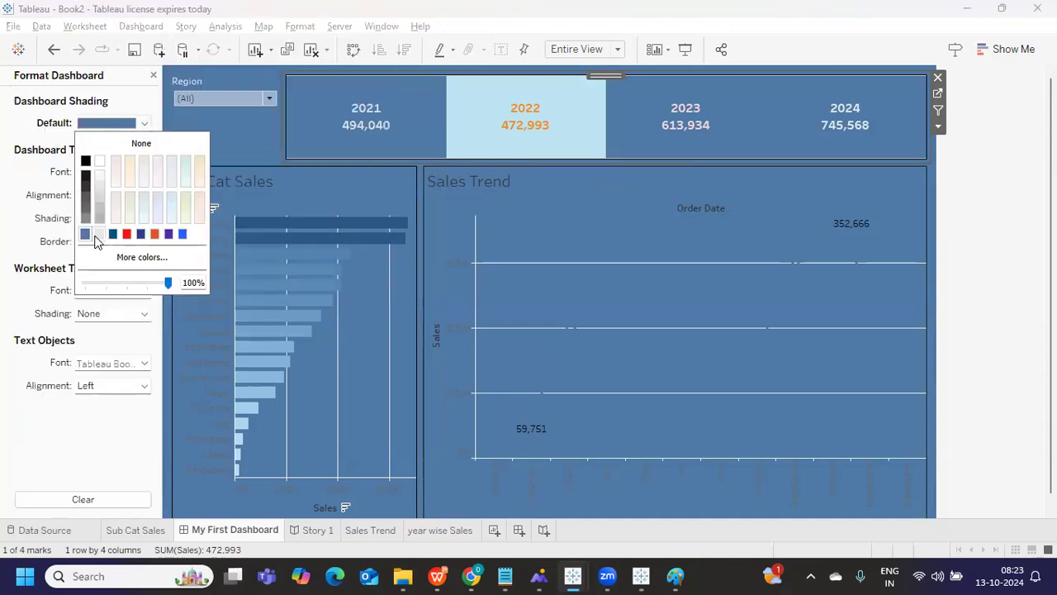
{"action": "left_click", "coordinate": [91, 235]}
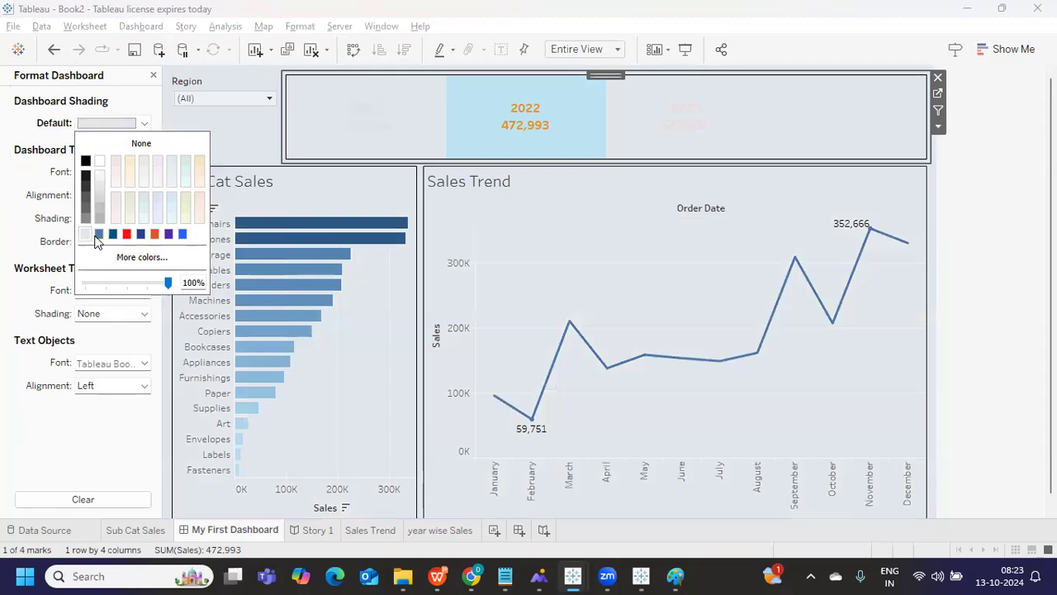
{"action": "left_click", "coordinate": [99, 162]}
{"action": "left_click", "coordinate": [87, 164]}
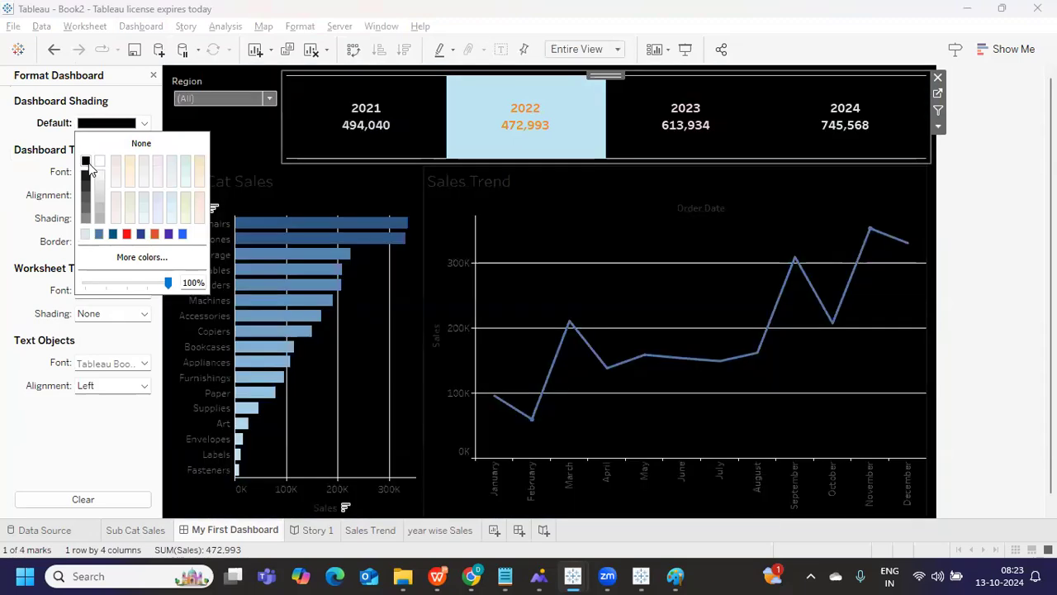
{"action": "left_click", "coordinate": [1009, 298]}
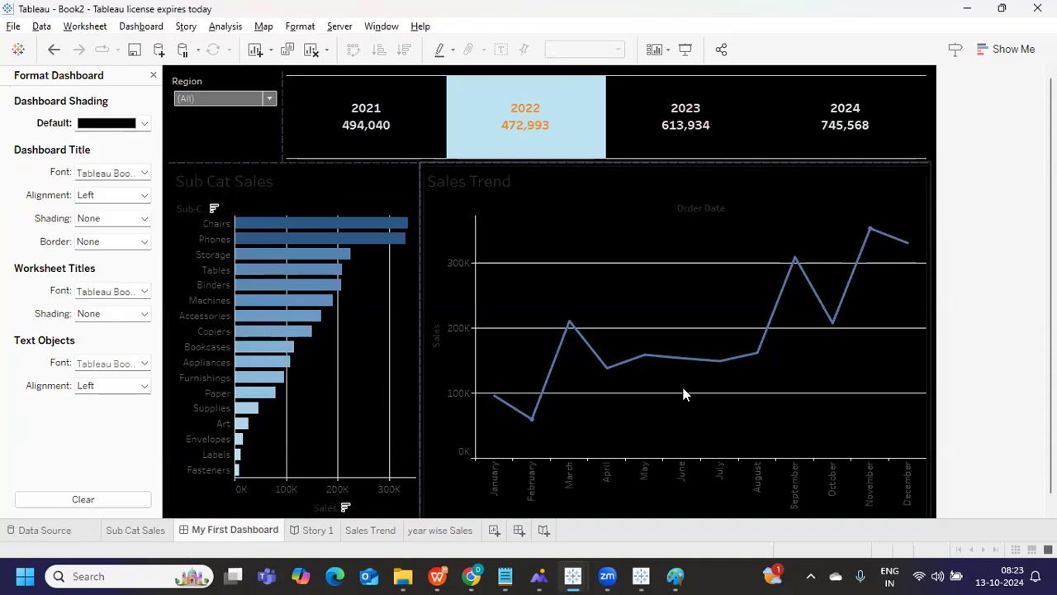
- Set the column grid lines of the Sub Cat Sales sheet to None
{"action": "left_click", "coordinate": [364, 394]}
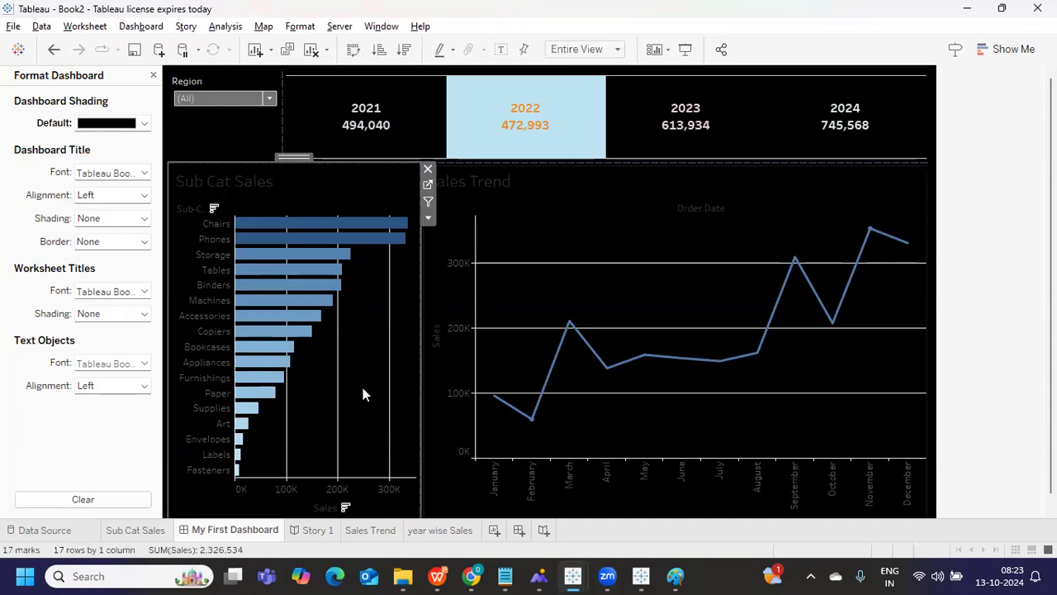
{"action": "left_click", "coordinate": [153, 75]}
{"action": "left_click", "coordinate": [299, 25]}
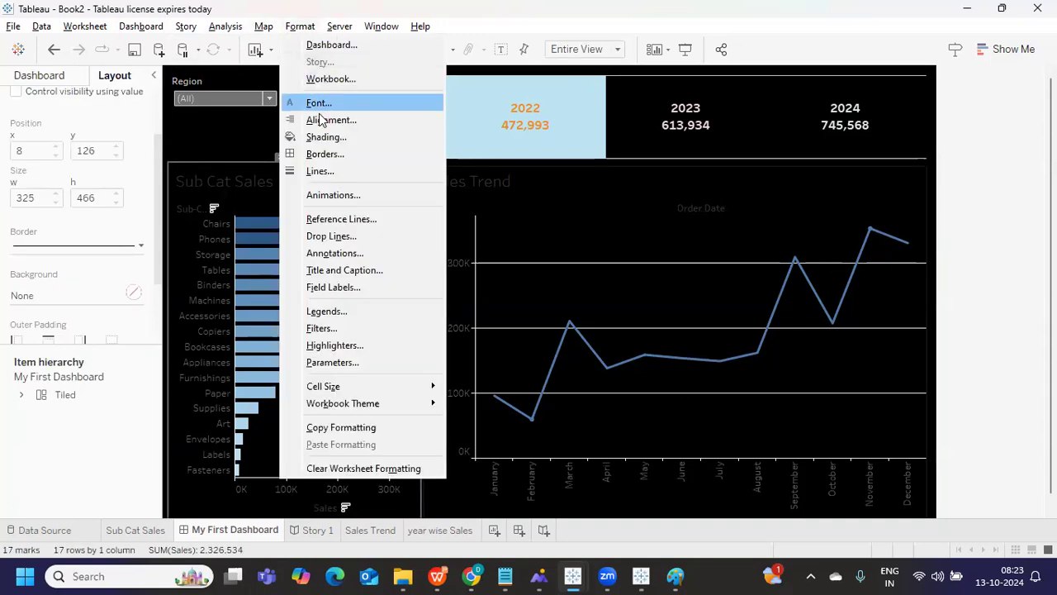
{"action": "left_click", "coordinate": [331, 171]}
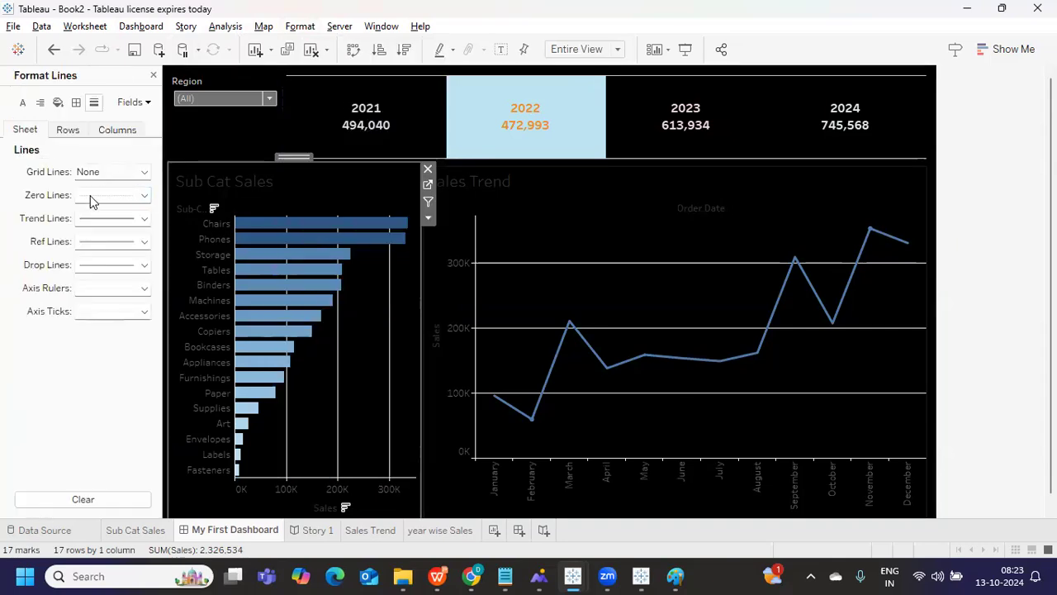
{"action": "left_click", "coordinate": [74, 132]}
{"action": "left_click", "coordinate": [114, 130]}
{"action": "left_click", "coordinate": [111, 173]}
{"action": "left_click", "coordinate": [134, 193]}
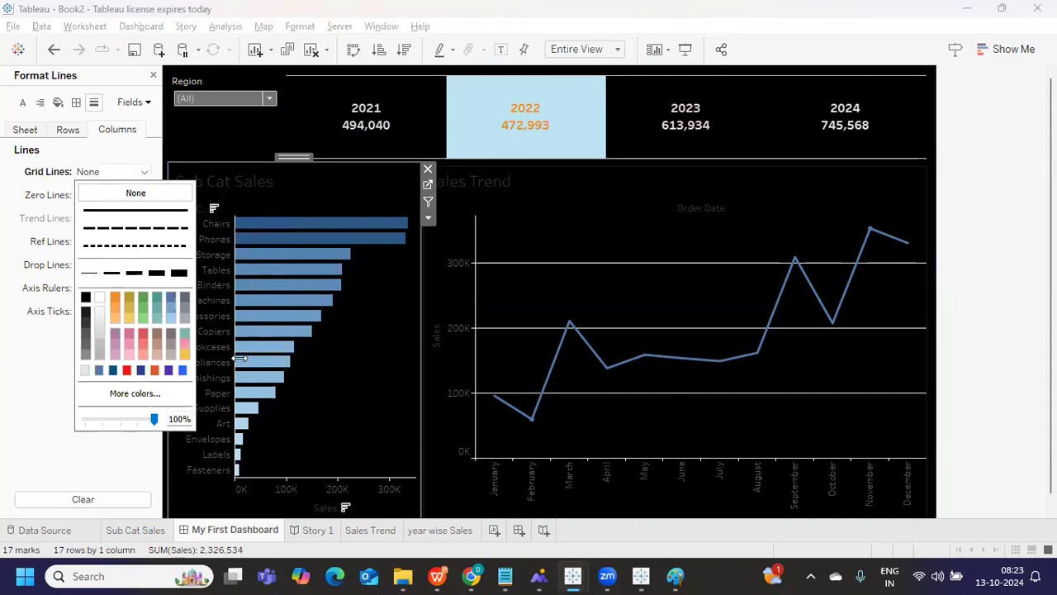
- Set the row grid lines of the Sales Trend sheet to None and close the line formatting settings
{"action": "left_click", "coordinate": [526, 236]}
{"action": "left_click", "coordinate": [71, 134]}
{"action": "left_click", "coordinate": [90, 176]}
{"action": "left_click", "coordinate": [100, 195]}
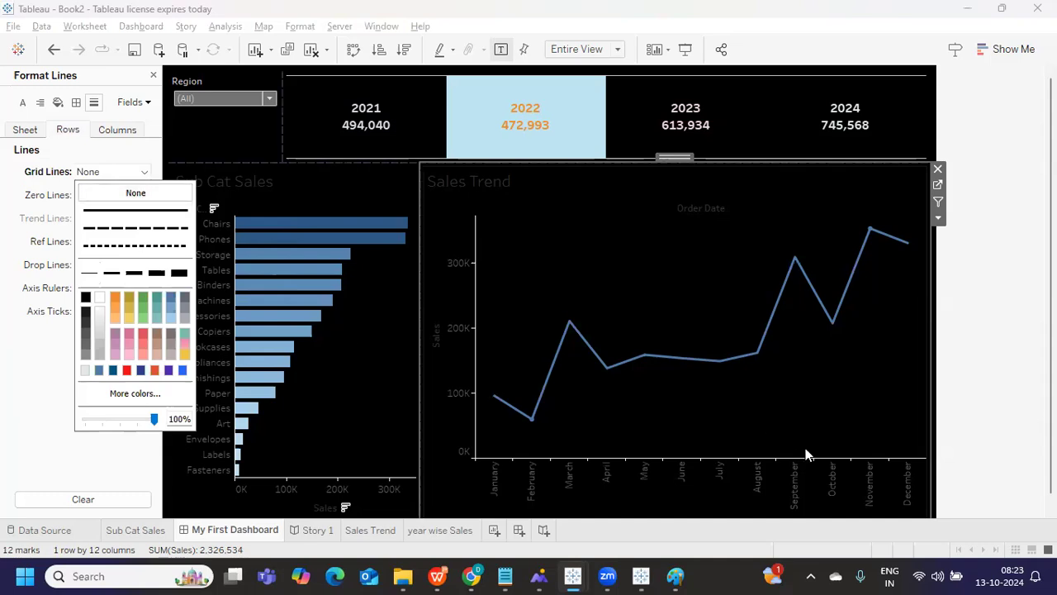
{"action": "left_click", "coordinate": [986, 246]}
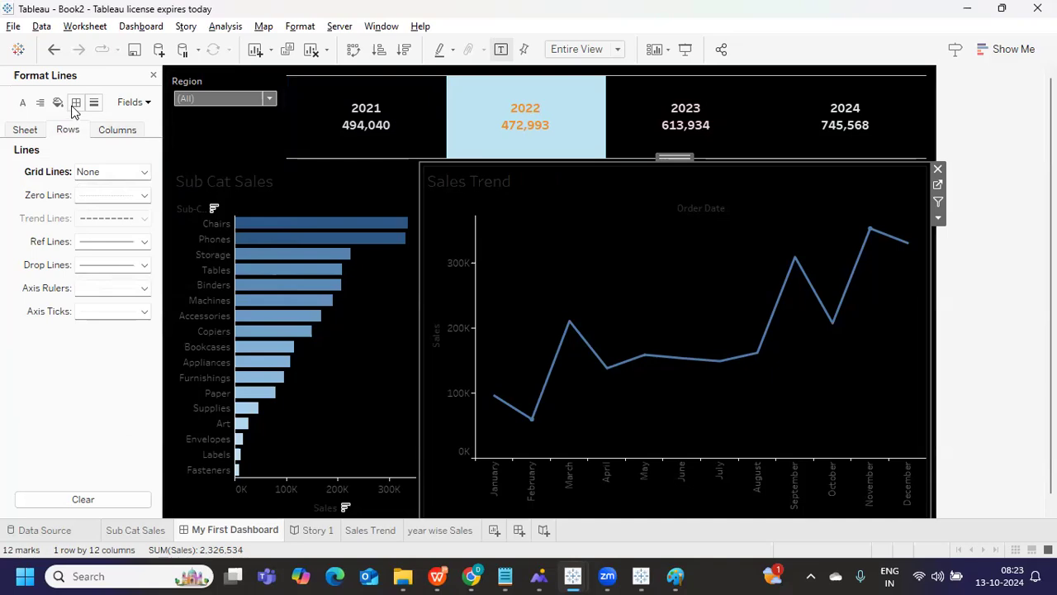
{"action": "left_click", "coordinate": [153, 75]}
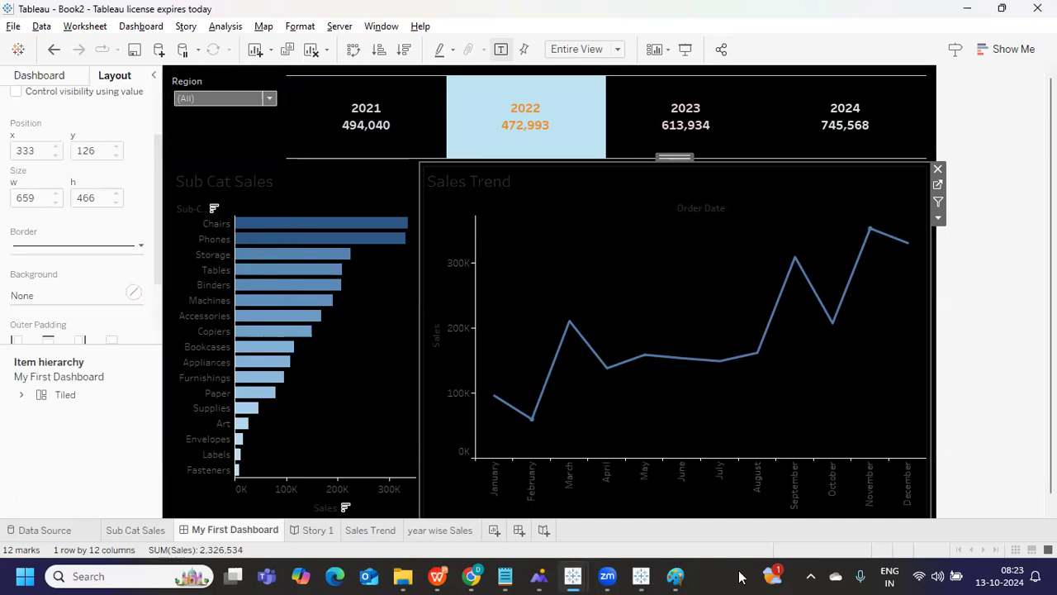
{"action": "left_click", "coordinate": [1013, 302]}
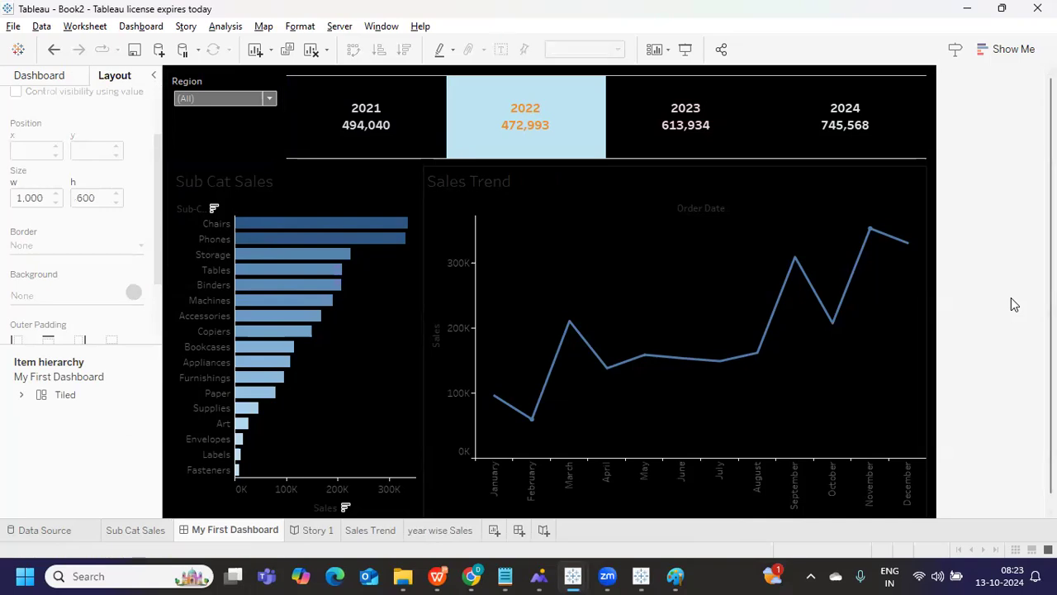
- Save the workbook as My First Workbook in Tableau Workbook (*.twb) format
{"action": "key", "text": "ctrl+s"}
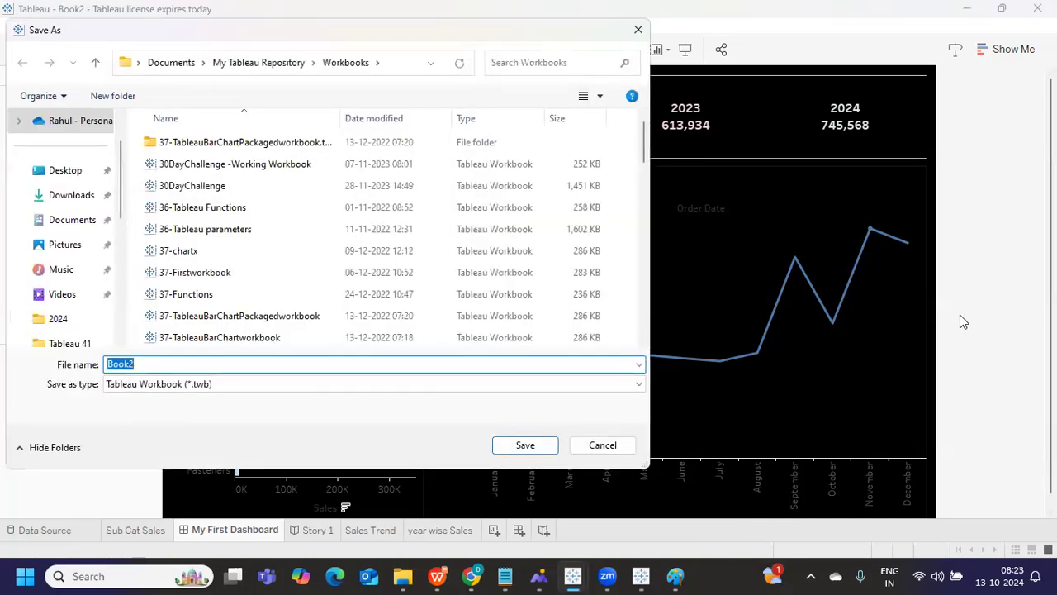
{"action": "type", "text": "My First Workbok"}
{"action": "key", "text": "Return"}
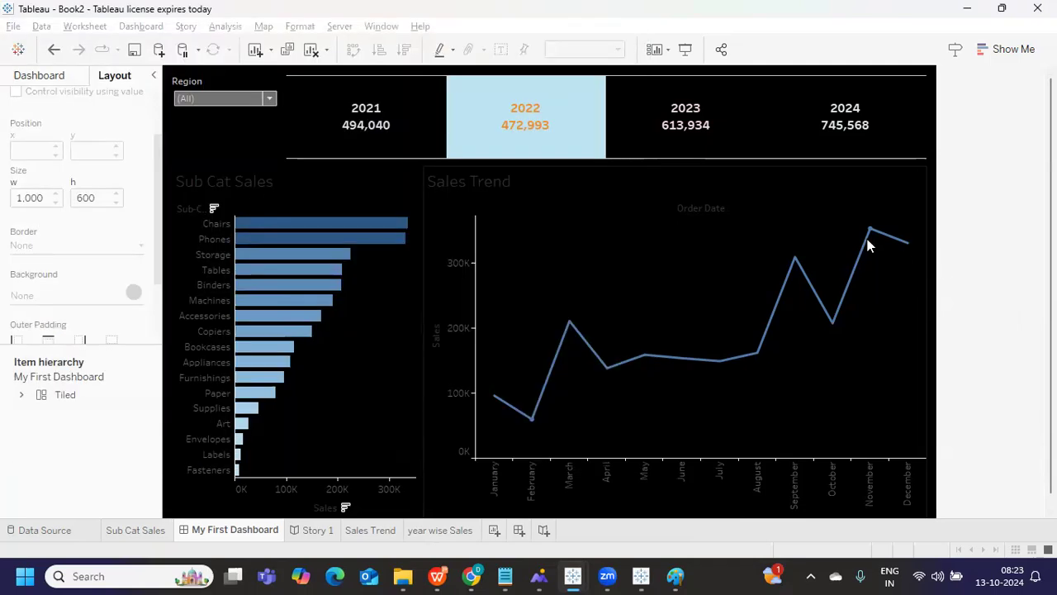
- View the sign-in form for saving the workbook to Tableau Public and close it without signing in
{"action": "left_click", "coordinate": [342, 31]}
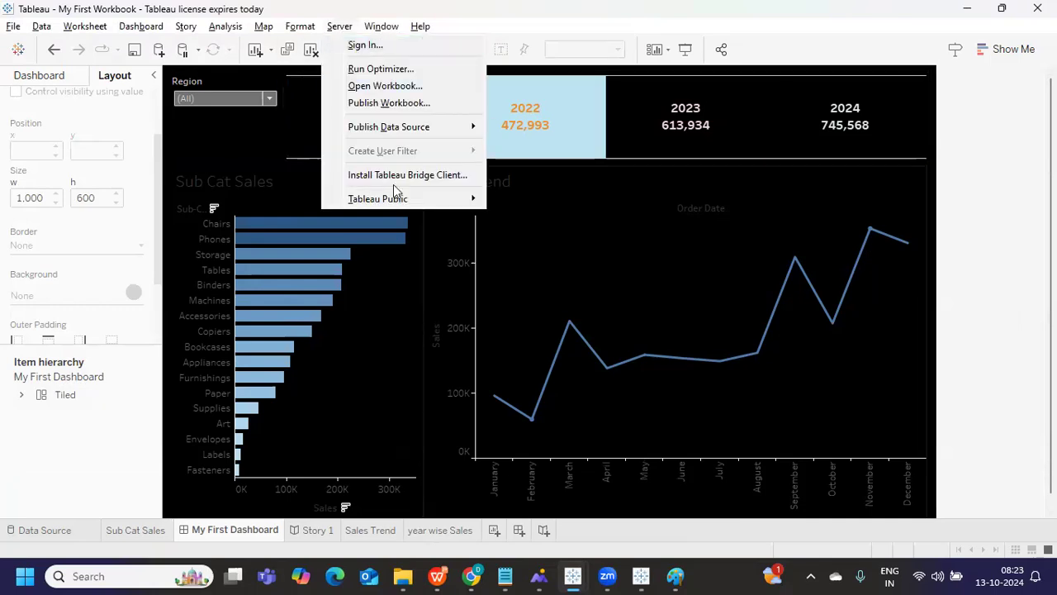
{"action": "mouse_move", "coordinate": [401, 201]}
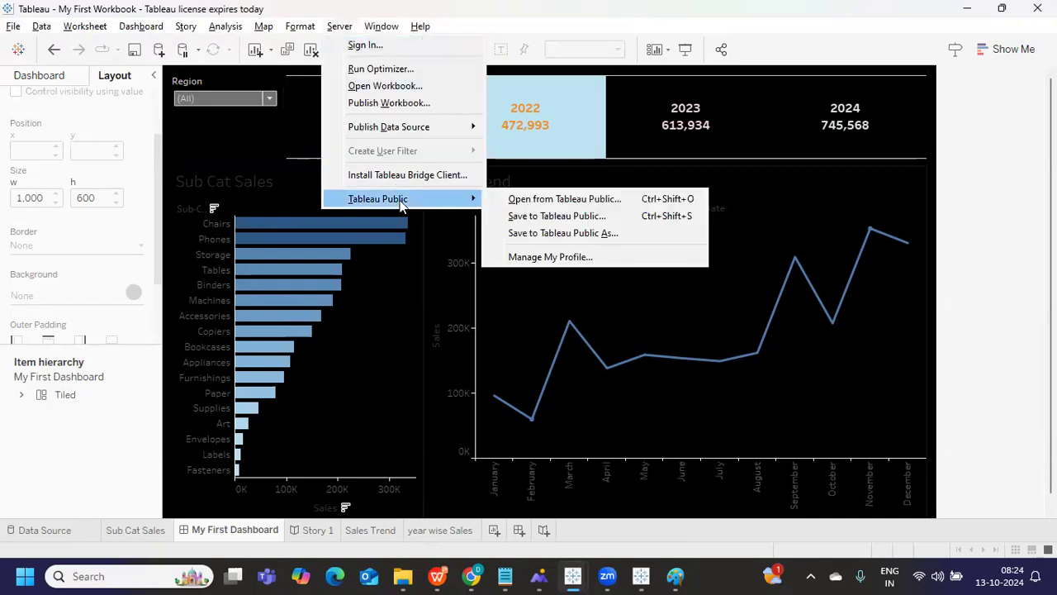
{"action": "left_click", "coordinate": [539, 218]}
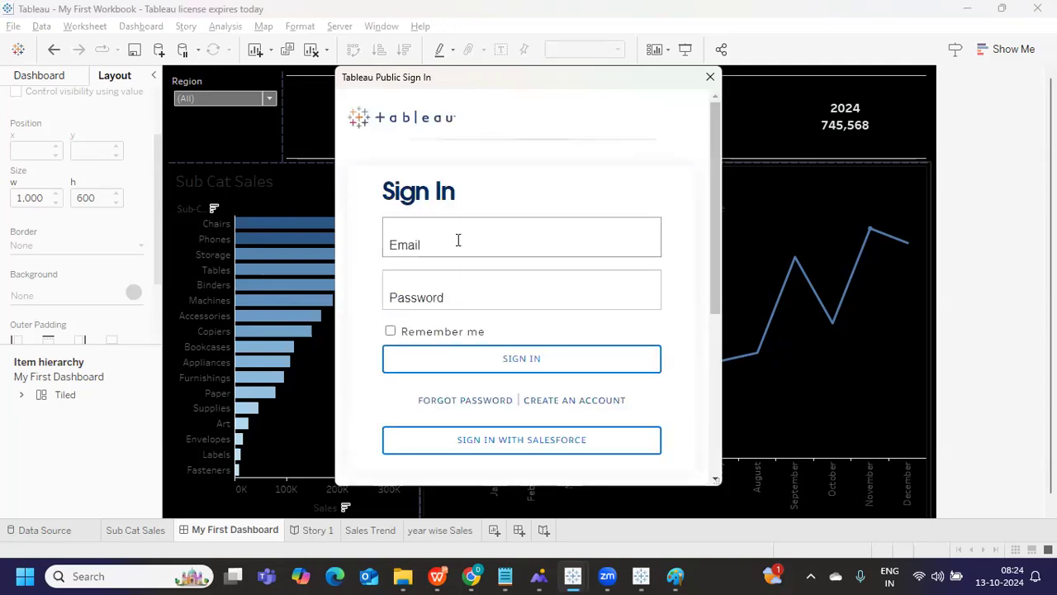
{"action": "left_click", "coordinate": [710, 77]}
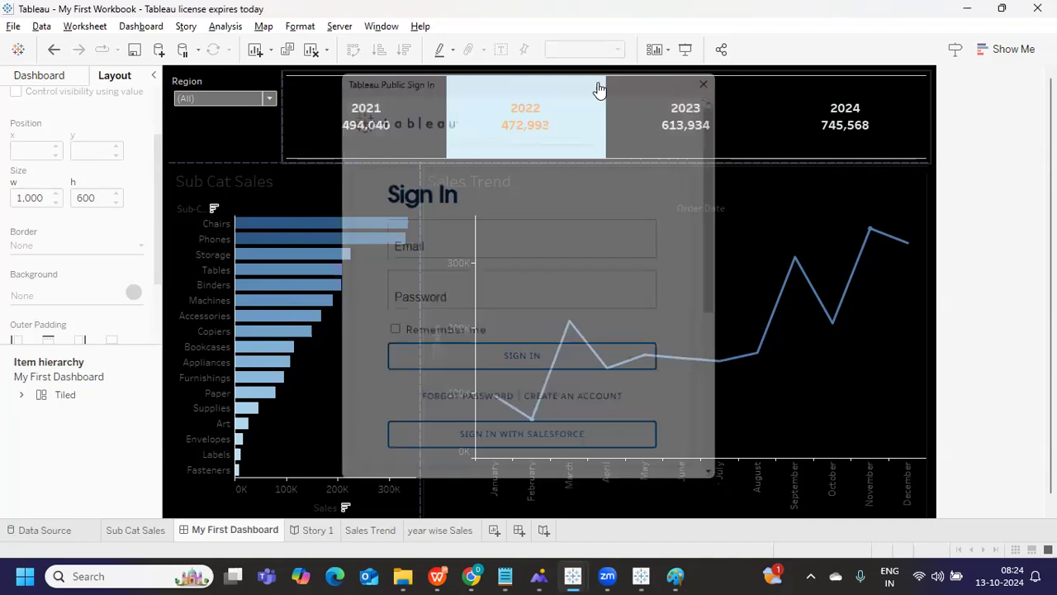
- Connect to Tableau Cloud to view its sign-in form, closing it and cancelling the server sign-in
{"action": "left_click", "coordinate": [338, 28]}
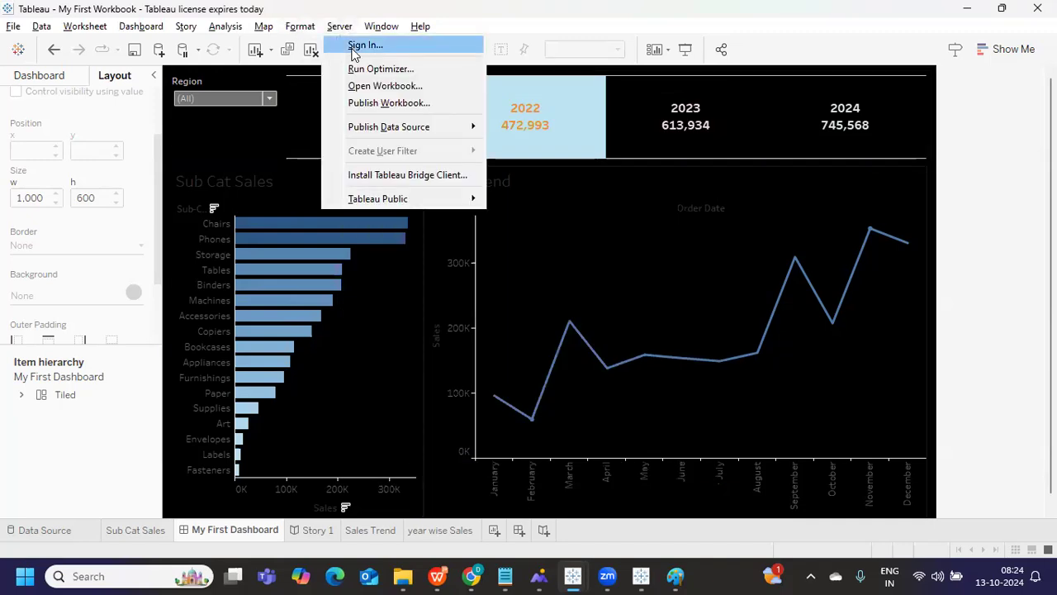
{"action": "left_click", "coordinate": [365, 46]}
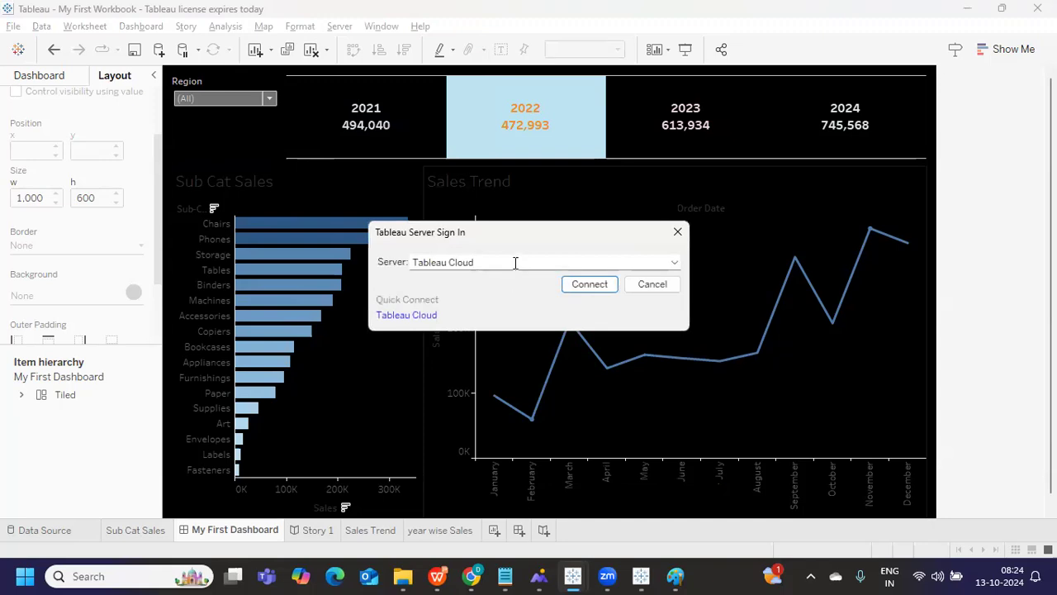
{"action": "left_click_drag", "start_coordinate": [515, 263], "coordinate": [389, 272]}
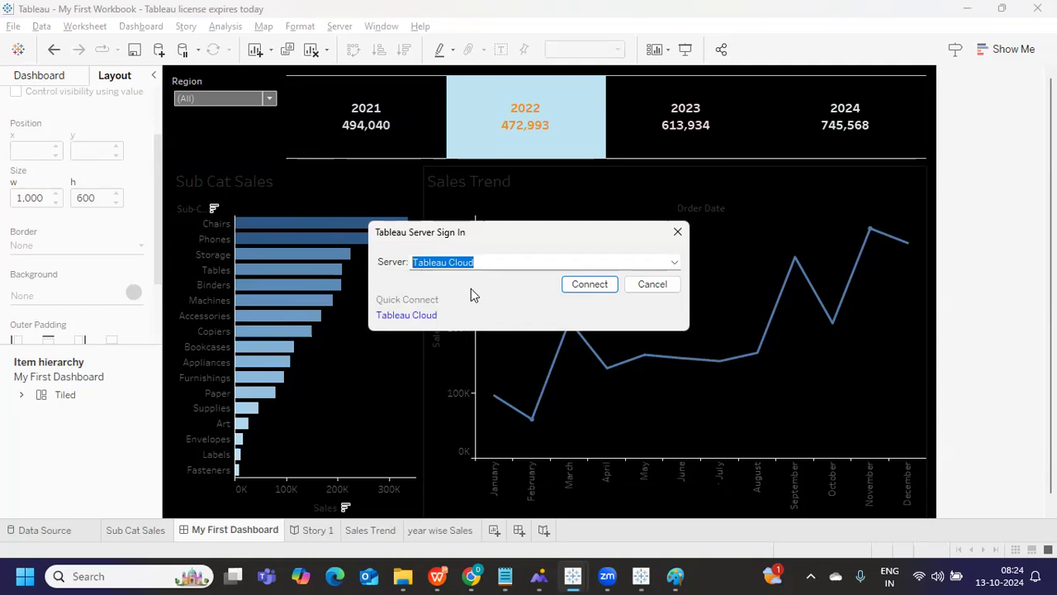
{"action": "left_click", "coordinate": [587, 287]}
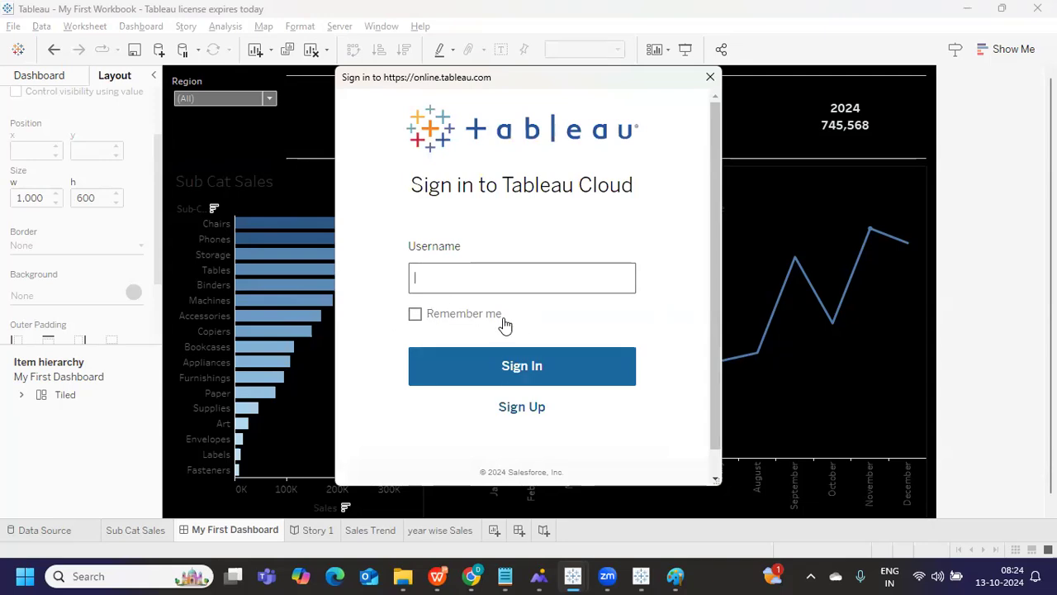
{"action": "left_click", "coordinate": [695, 79]}
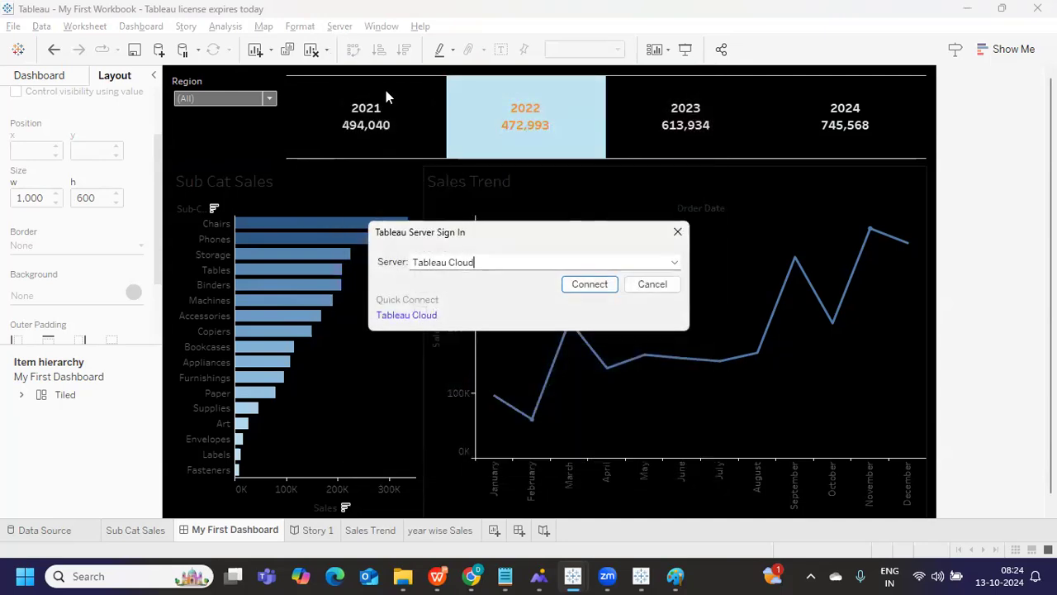
{"action": "left_click", "coordinate": [652, 284]}
- View the server connection options for publishing the workbook and cancel without connecting
{"action": "left_click", "coordinate": [339, 26]}
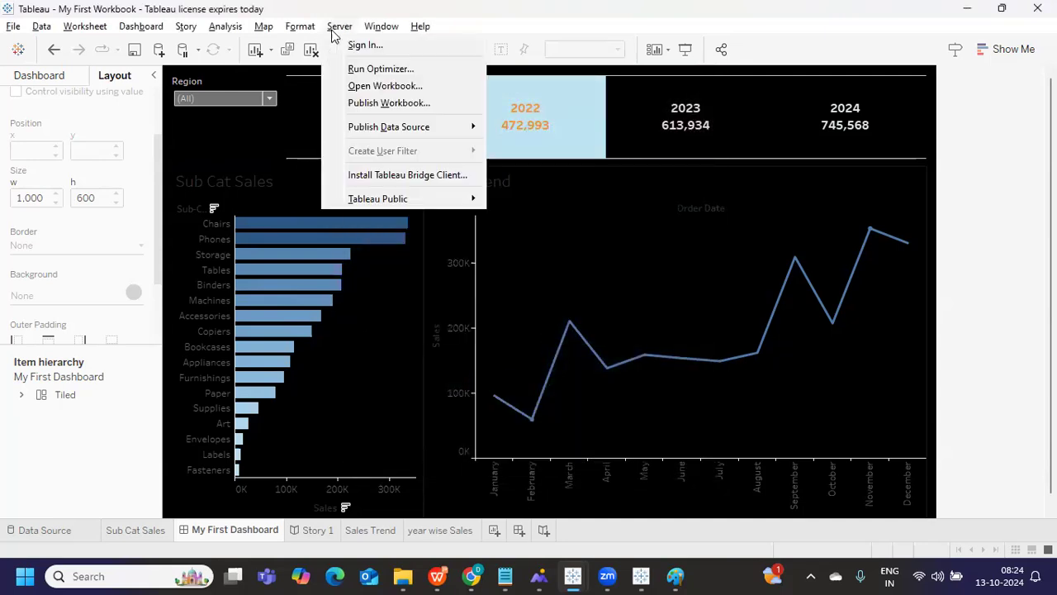
{"action": "left_click", "coordinate": [372, 105]}
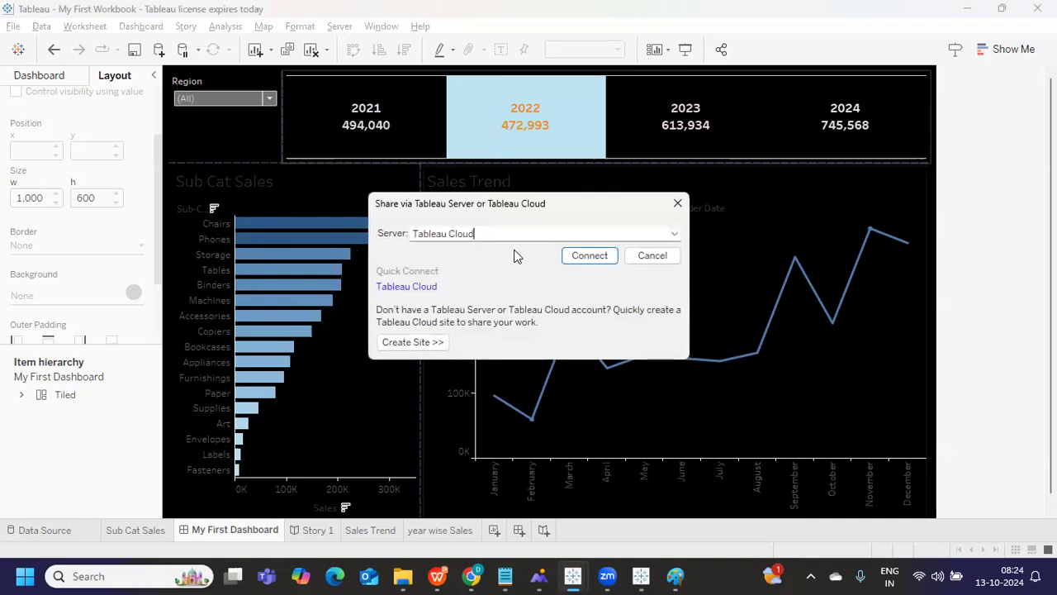
{"action": "left_click", "coordinate": [650, 257]}
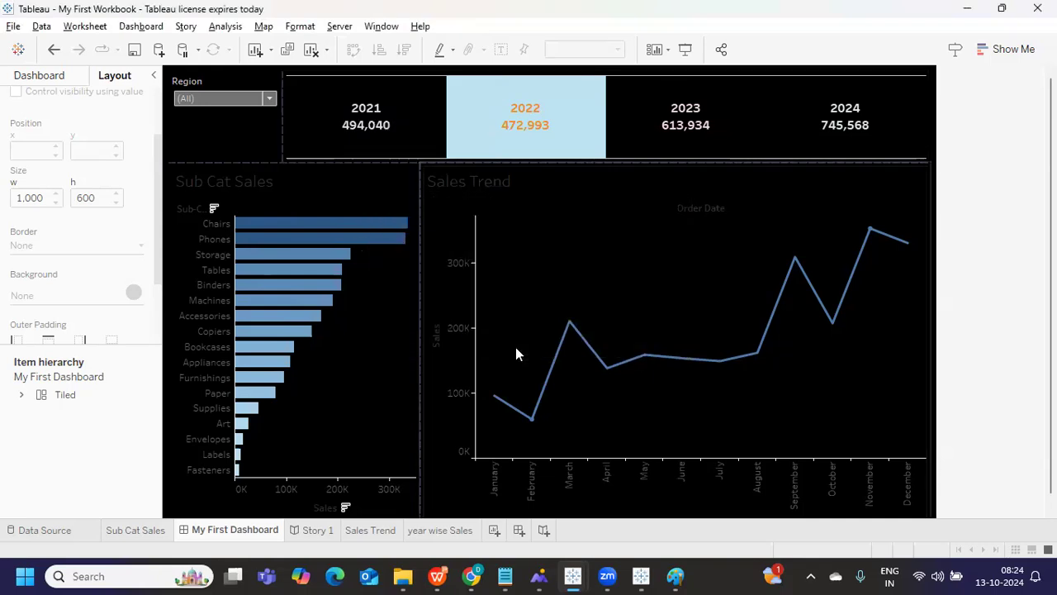